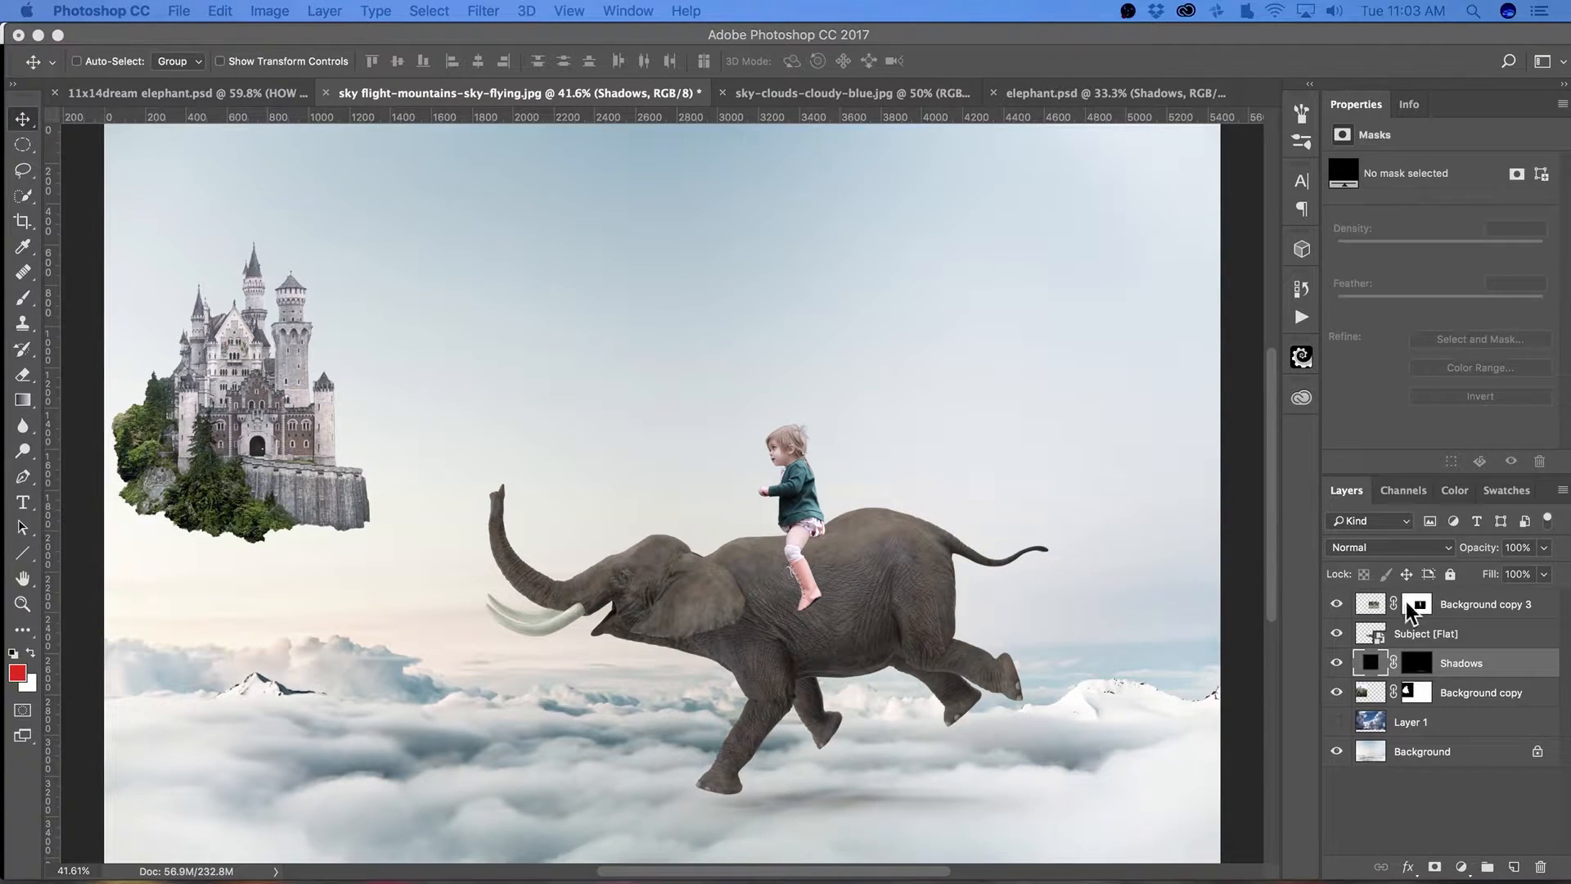
# Toggle the girl, elephant and Shadows layers off and on to examine what each contributes to the composite.
pyautogui.click(1335, 605)
pyautogui.click(1335, 605)
pyautogui.click(1336, 605)
pyautogui.click(1336, 605)
pyautogui.click(1336, 634)
pyautogui.click(1337, 635)
pyautogui.click(1339, 635)
pyautogui.click(1340, 635)
pyautogui.click(1342, 635)
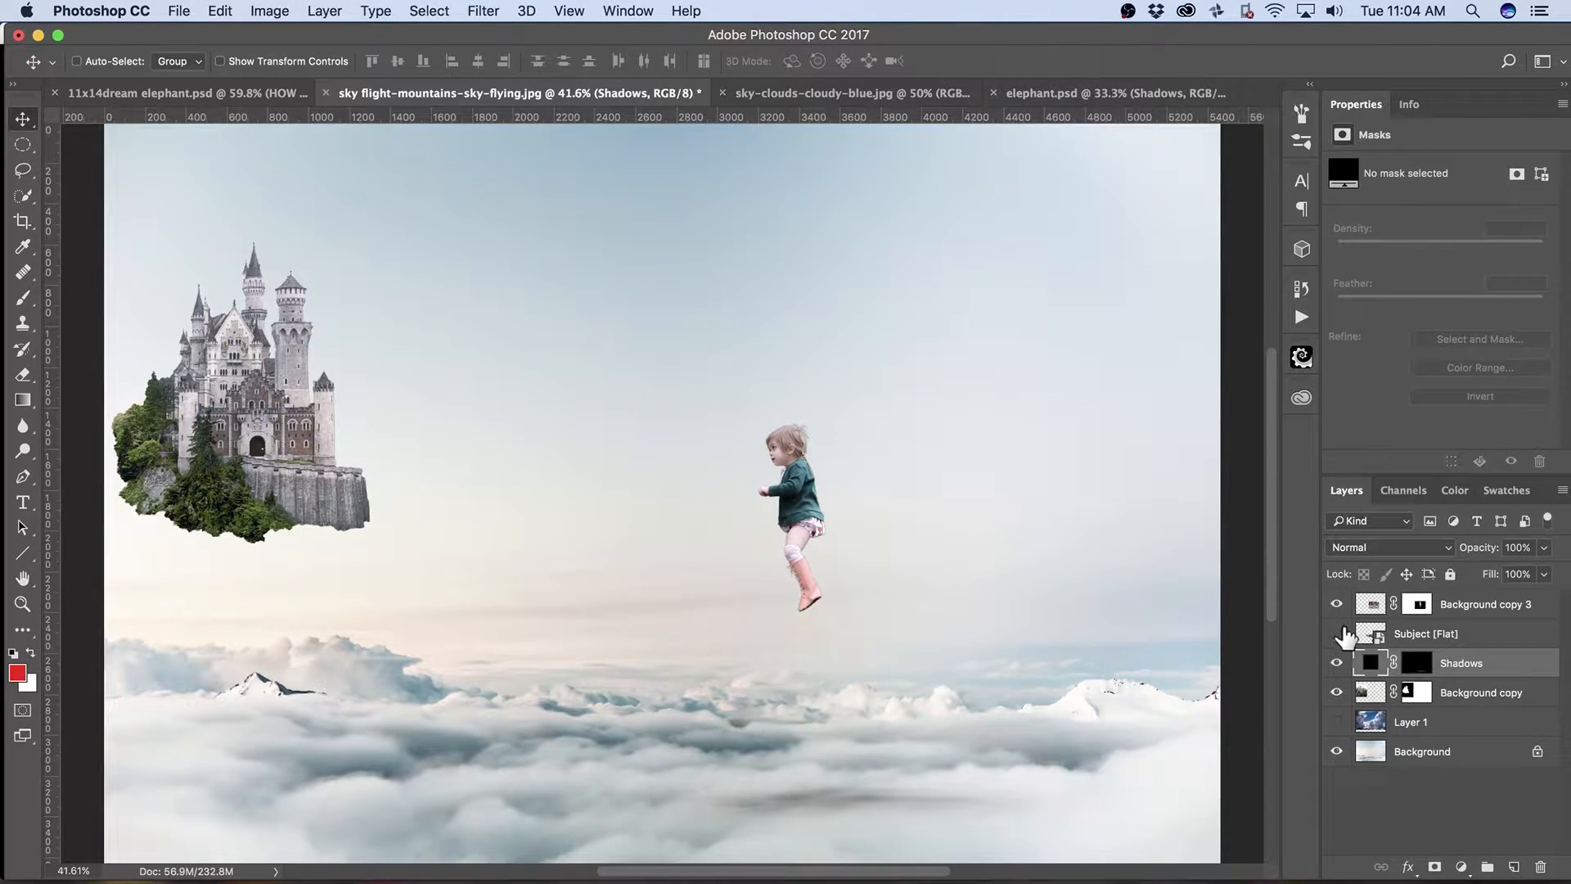
pyautogui.click(1337, 635)
pyautogui.click(1337, 662)
pyautogui.click(1337, 662)
pyautogui.click(1336, 663)
pyautogui.click(1337, 663)
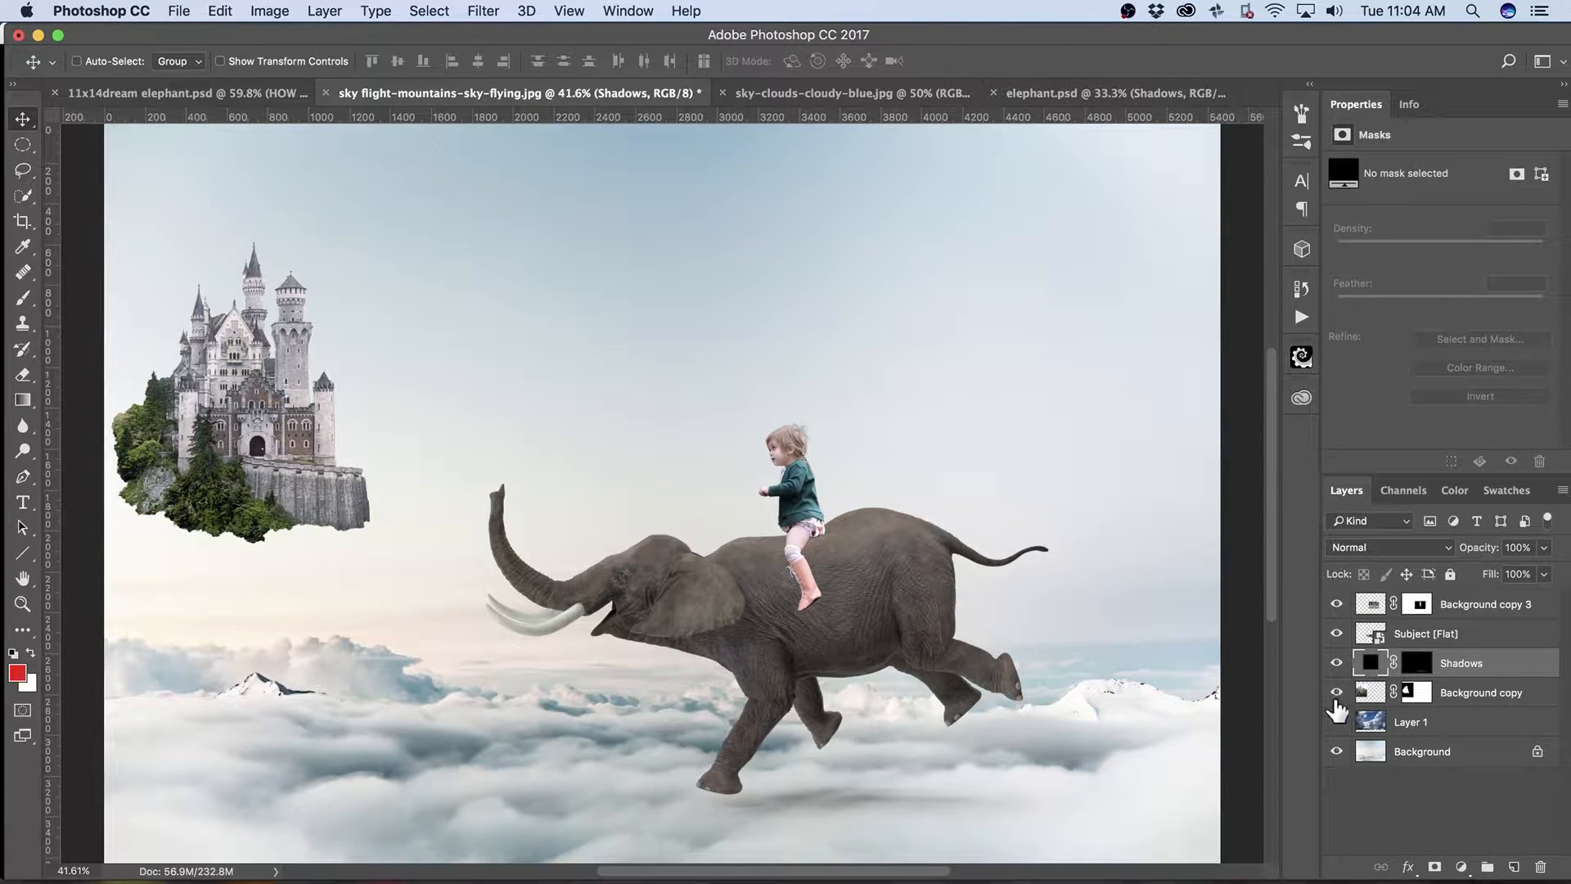
# Toggle the visibility of the castle layer, the Background and the stormy sky in Layer 1 to examine each.
pyautogui.click(1337, 693)
pyautogui.click(1337, 693)
pyautogui.click(1337, 693)
pyautogui.click(1337, 693)
pyautogui.click(1338, 751)
pyautogui.click(1338, 753)
pyautogui.click(1337, 753)
pyautogui.click(1338, 753)
pyautogui.click(1337, 722)
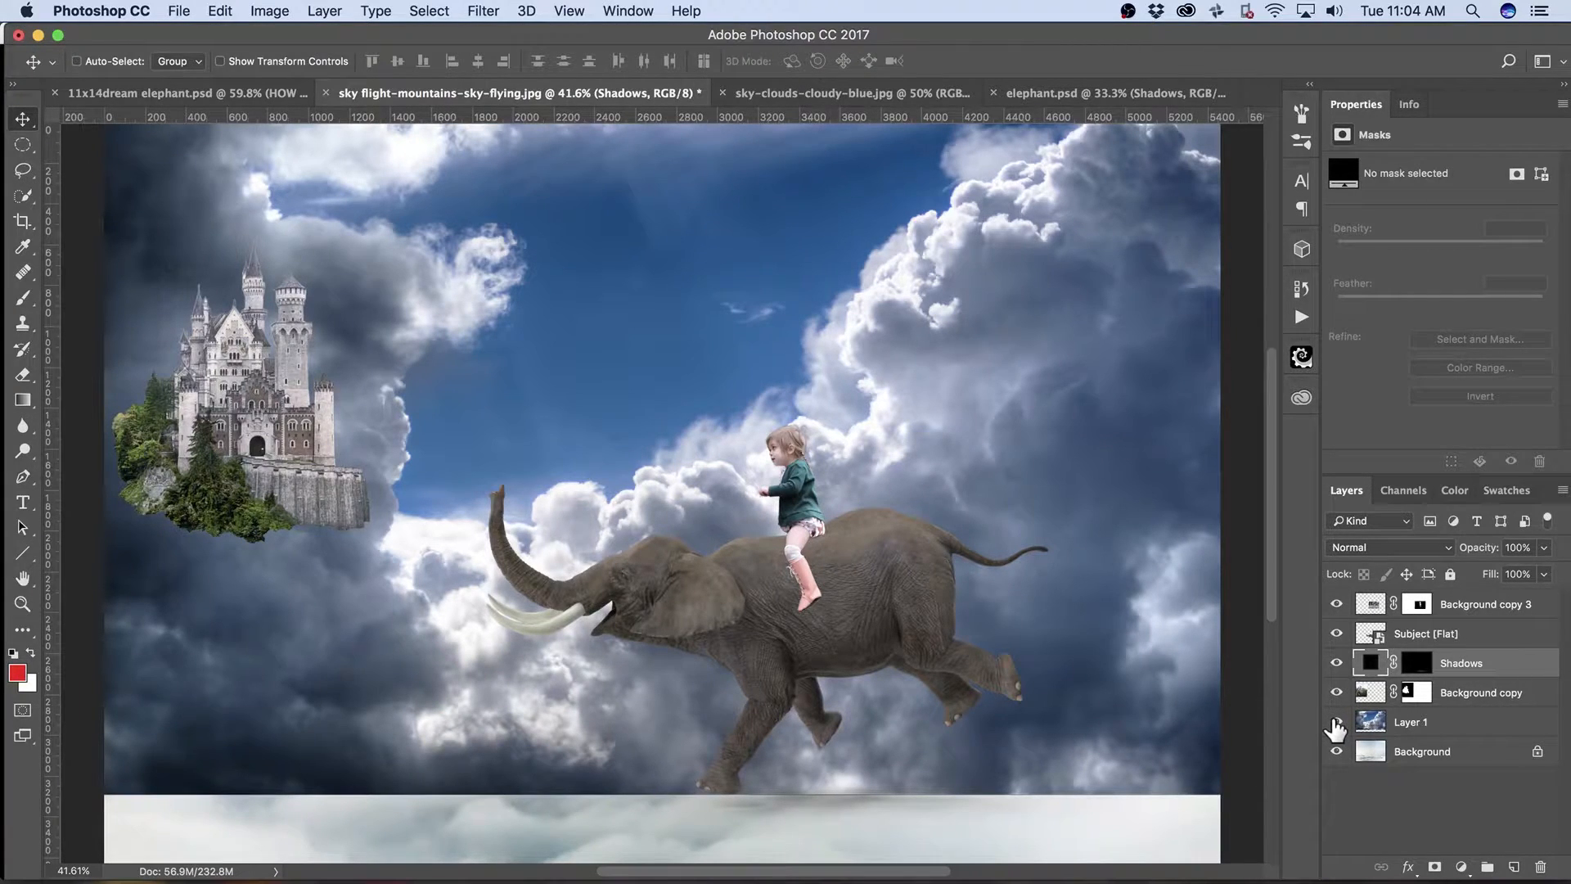
pyautogui.click(1337, 723)
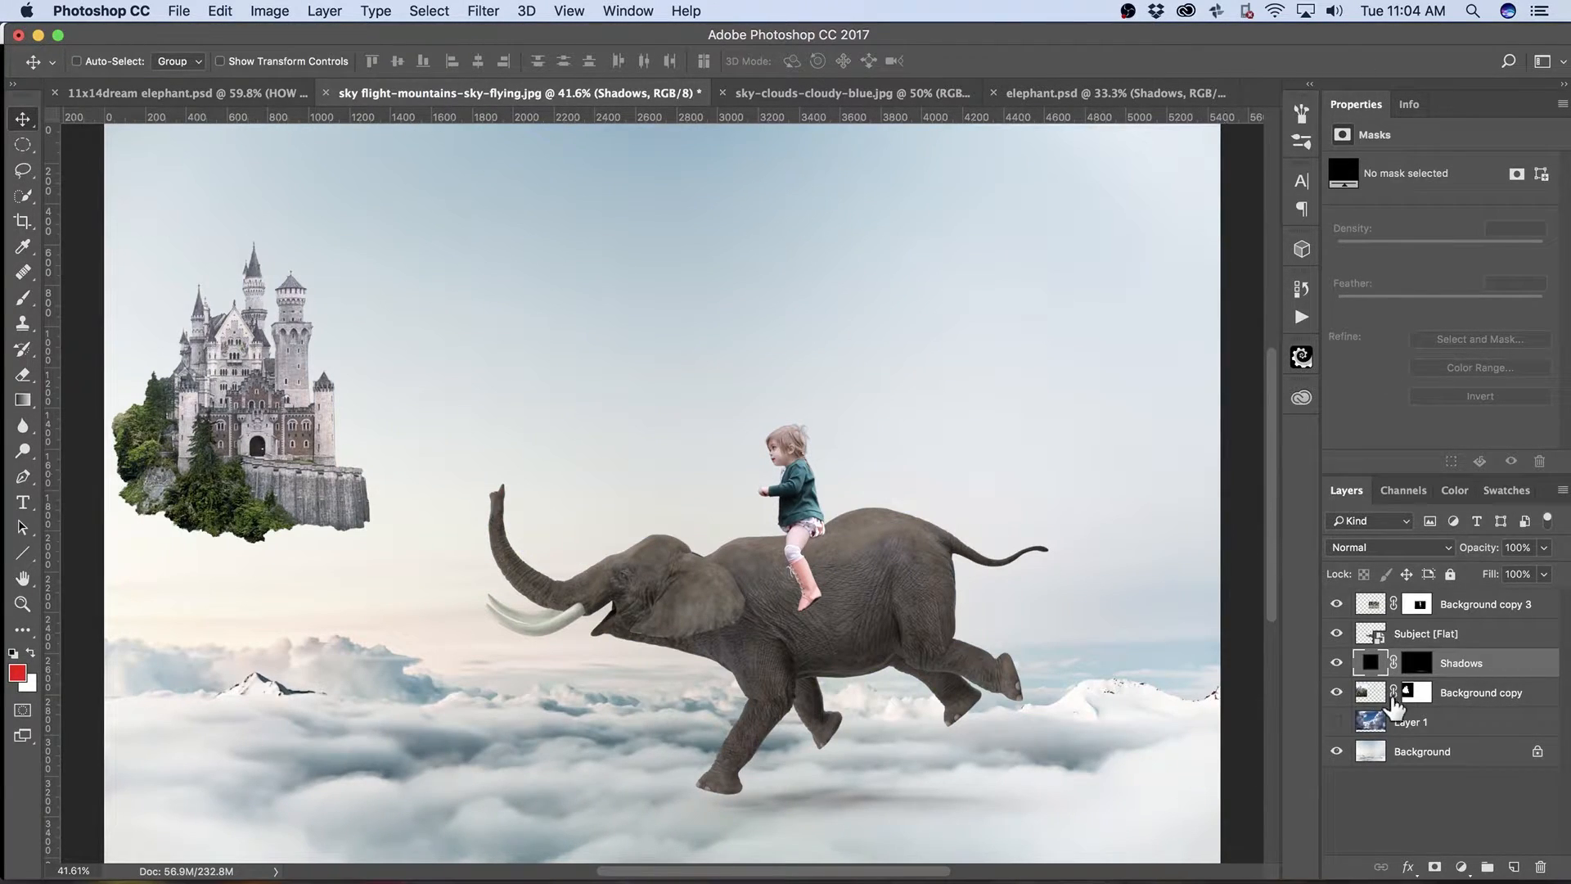
# Unlock the Background layer, scale it proportionally to 133%, and move it up so the clouds fill the lower canvas.
pyautogui.click(1367, 752)
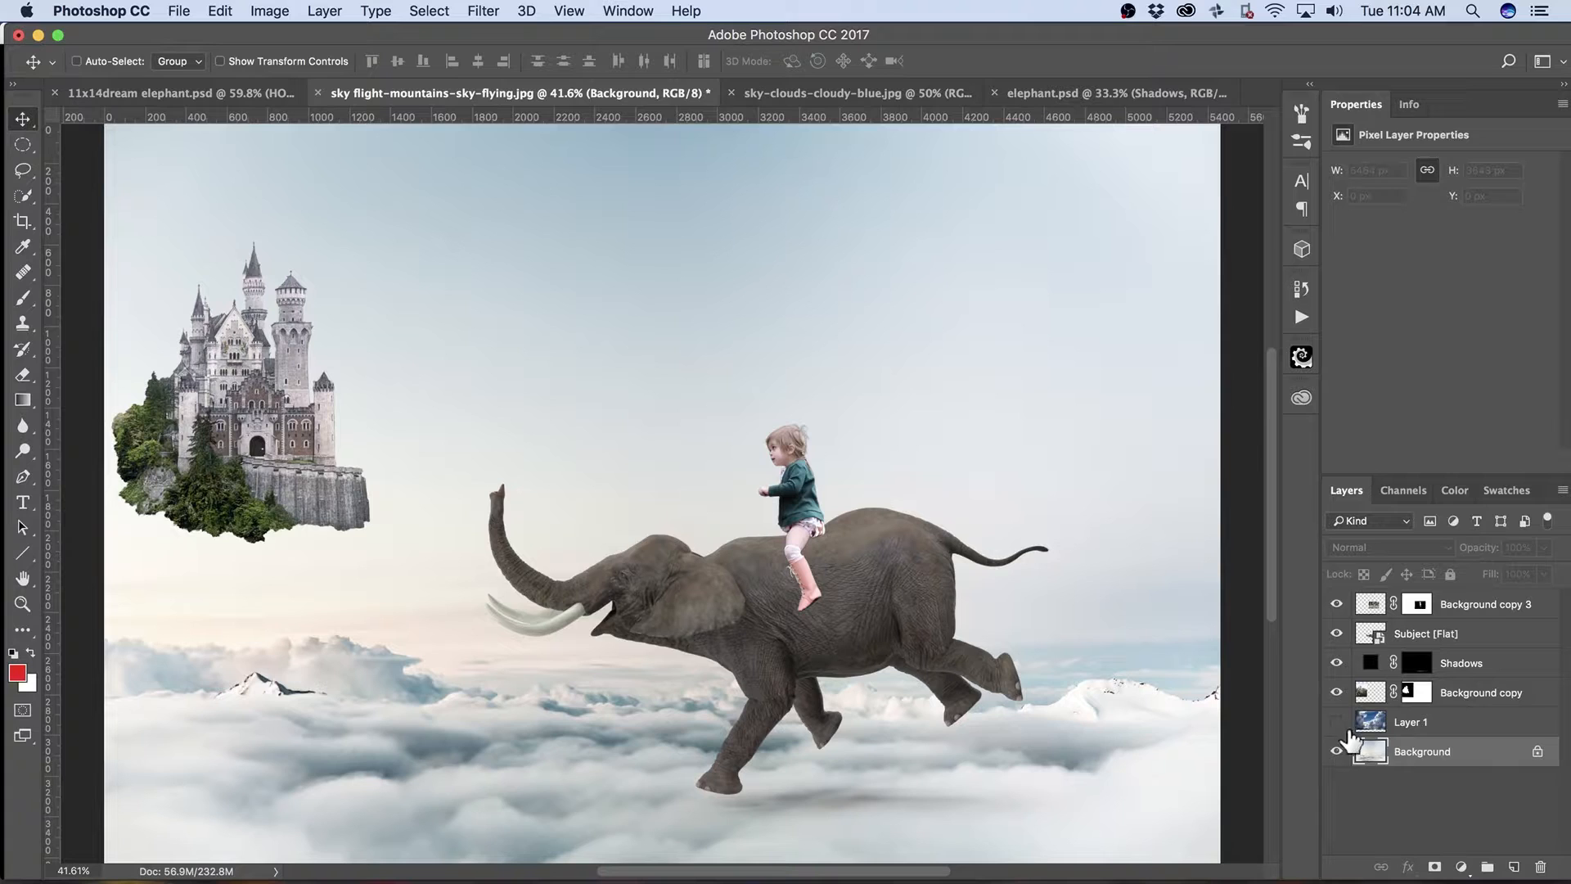
pyautogui.click(1537, 752)
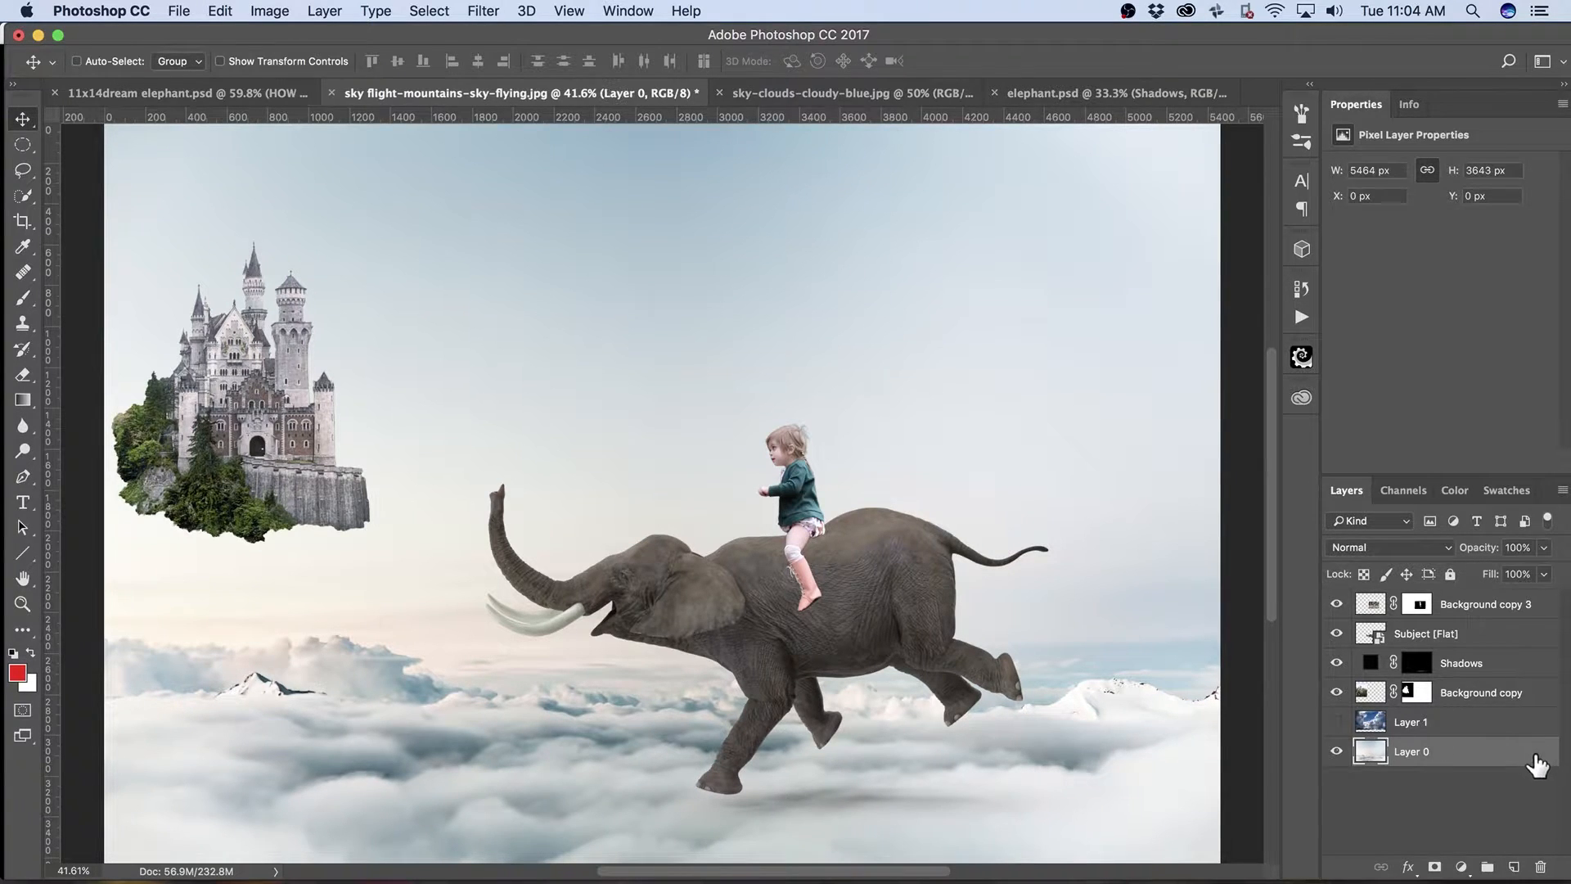
pyautogui.press('super+t')
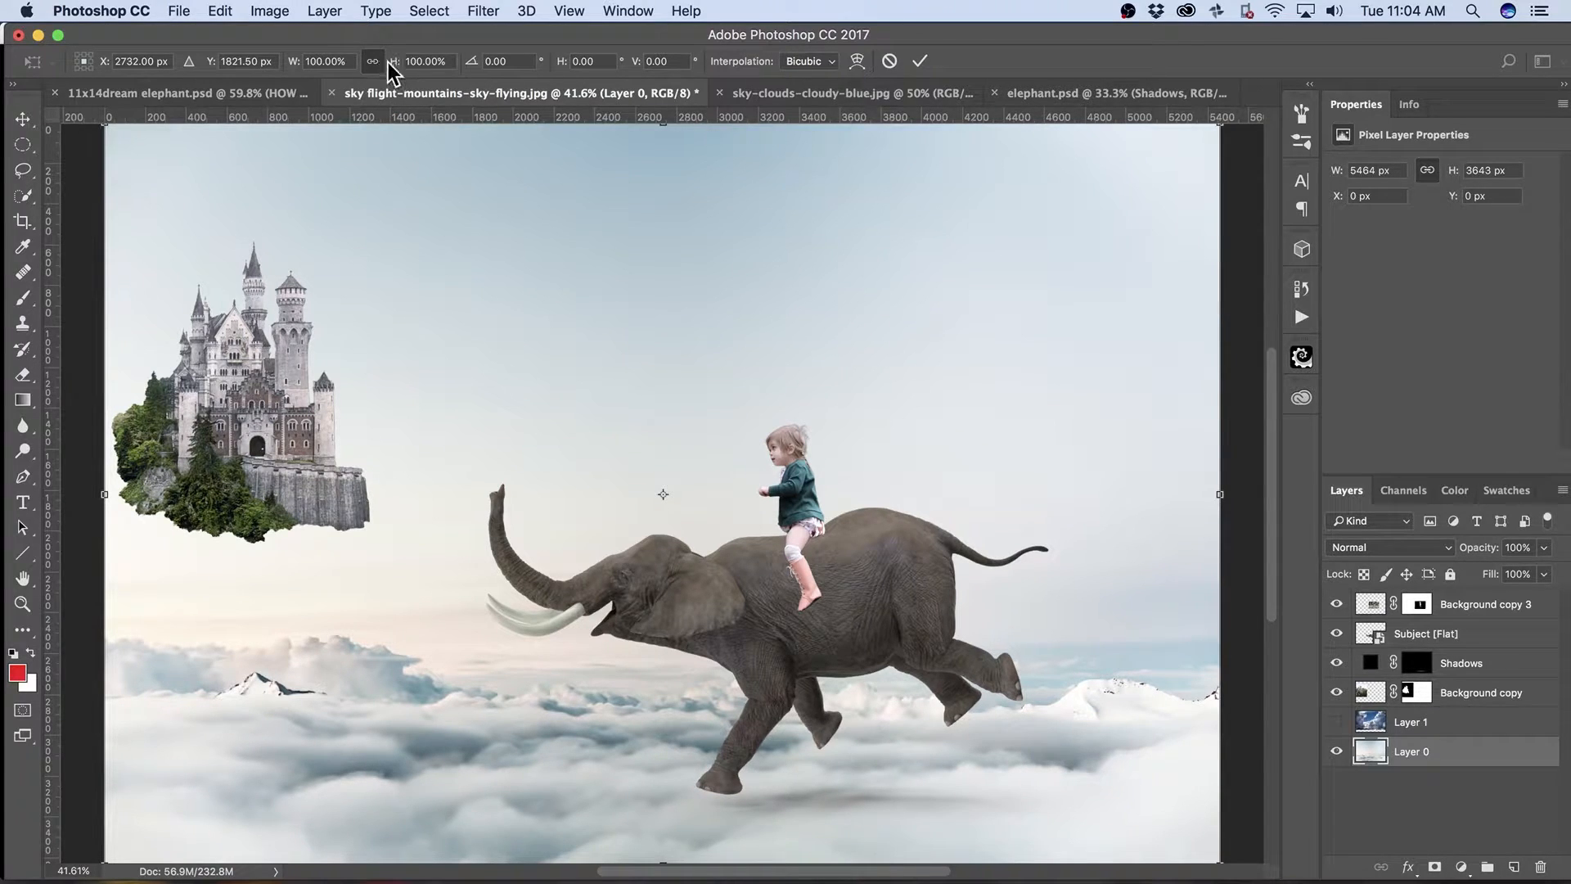
pyautogui.moveTo(394, 68); pyautogui.dragTo(425, 70)
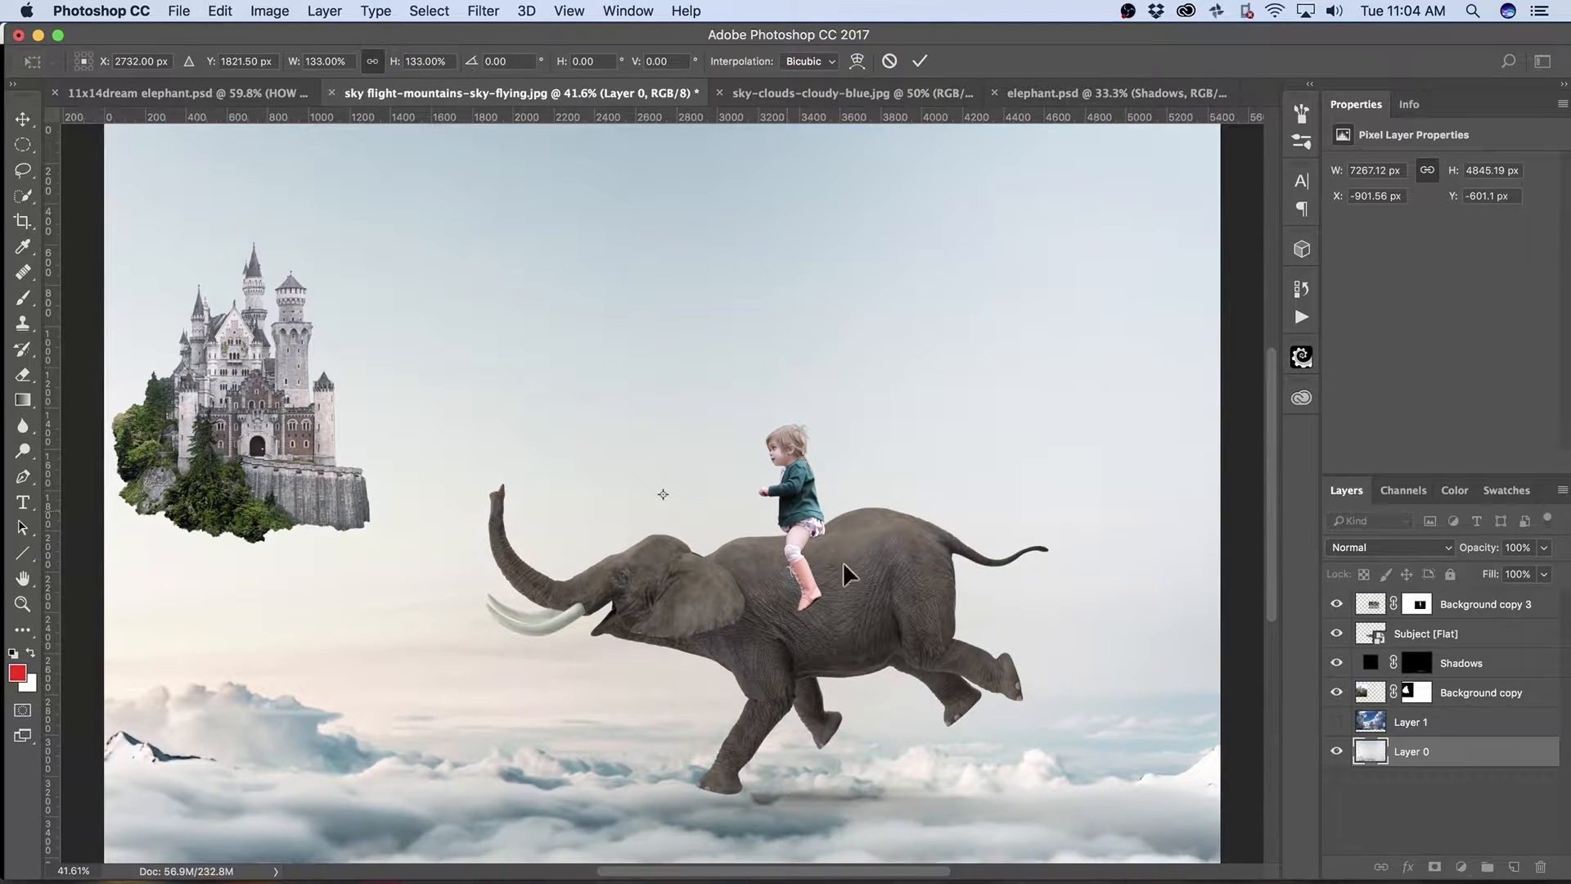
pyautogui.moveTo(925, 756); pyautogui.dragTo(1003, 684)
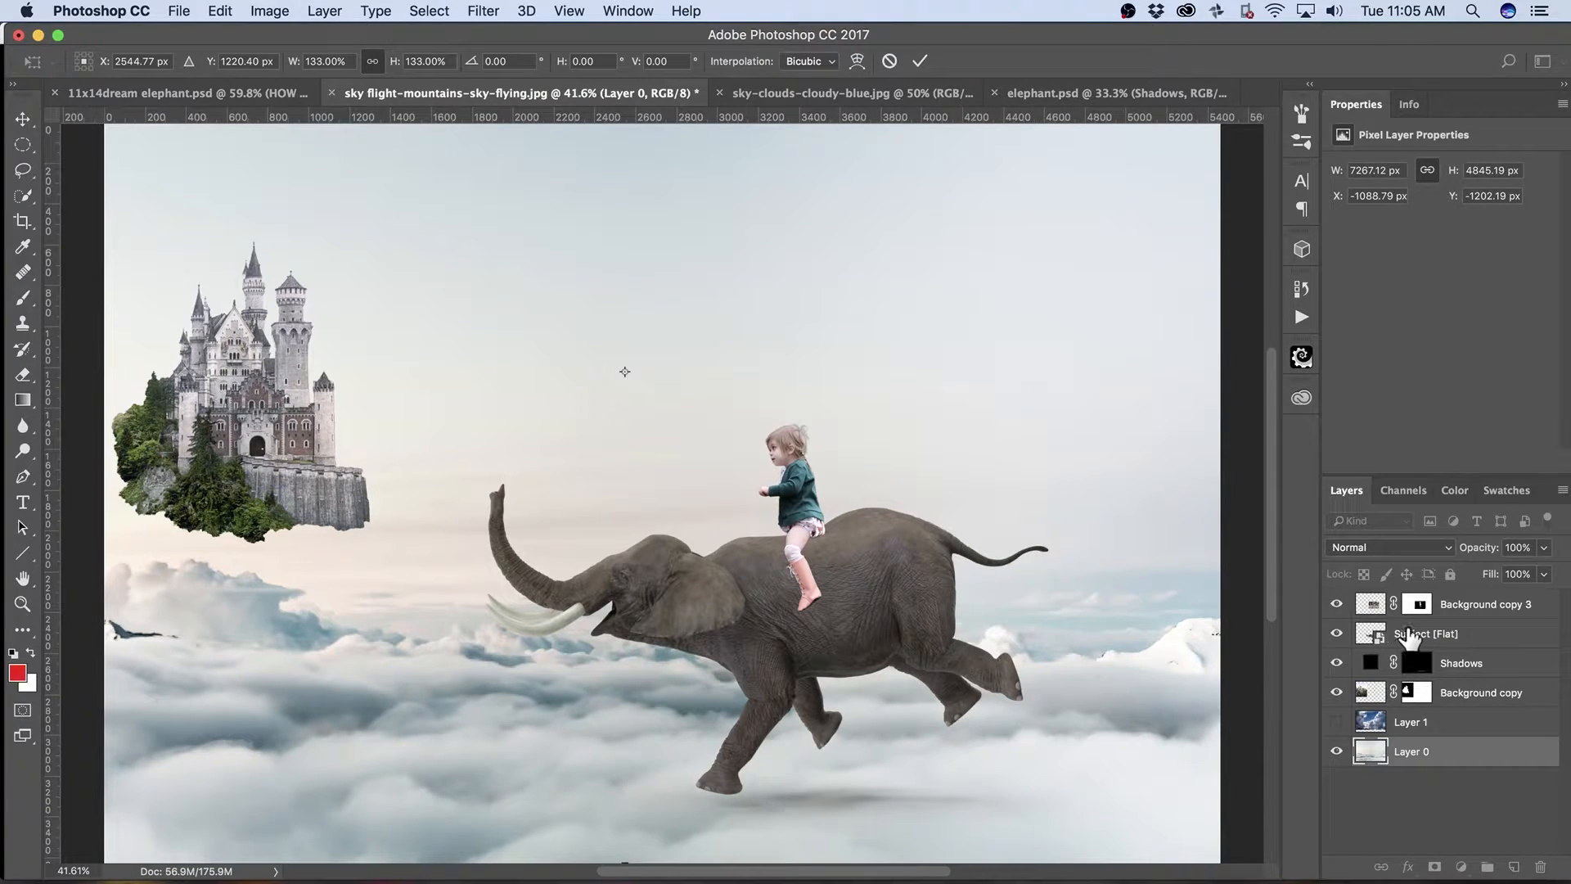
pyautogui.press('Return')
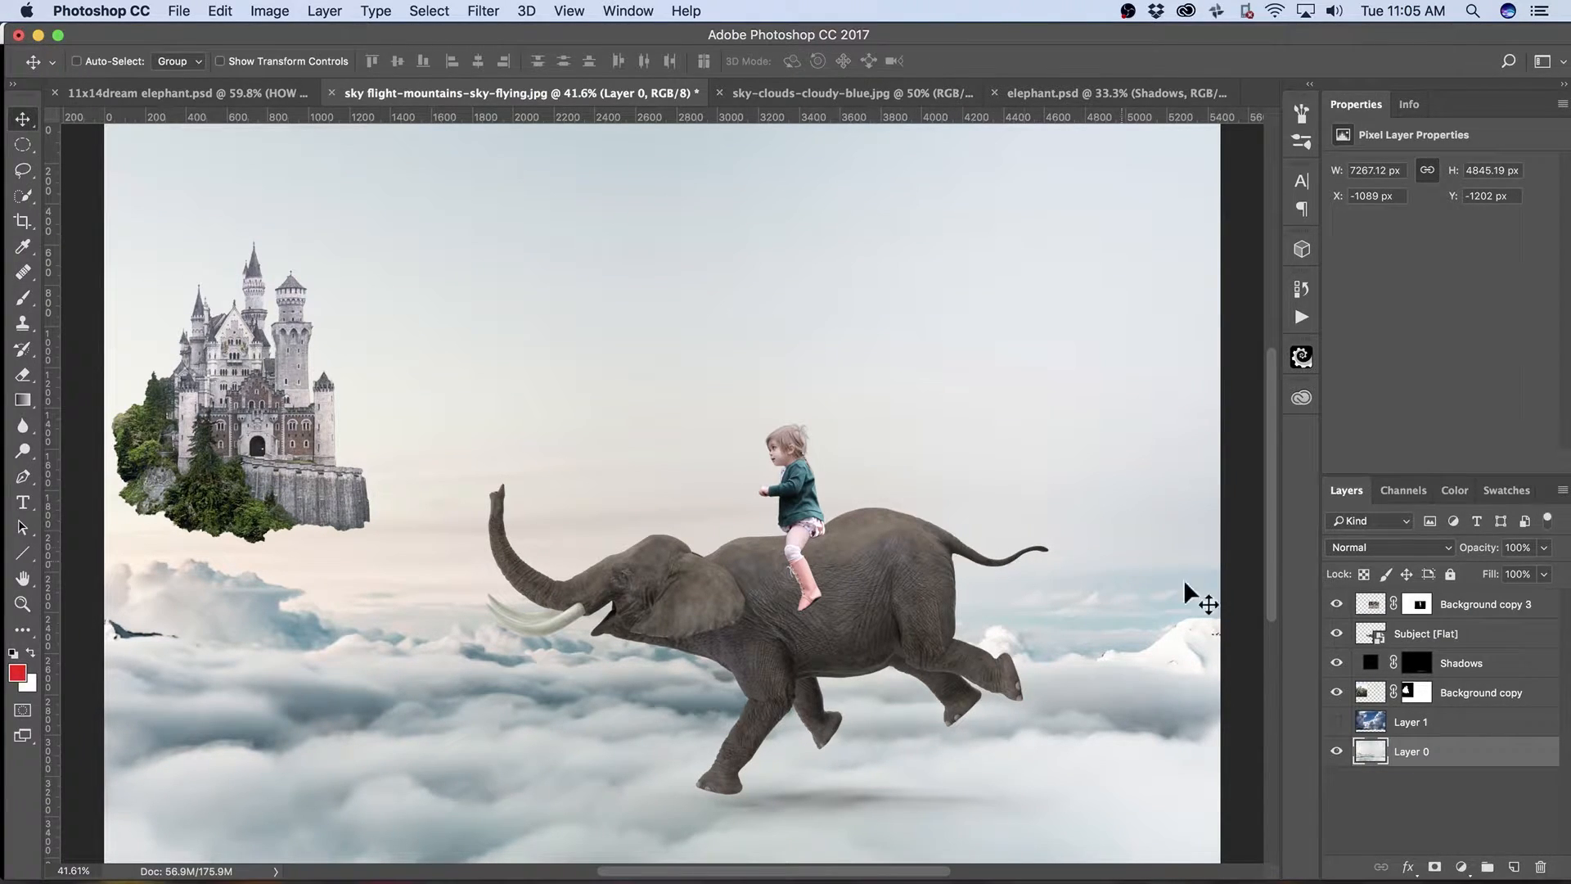
# Transform the Subject [Flat] elephant, rotating it to about 13.8° and enlarging it to about 208%, with its back beneath the seated girl.
pyautogui.click(1430, 635)
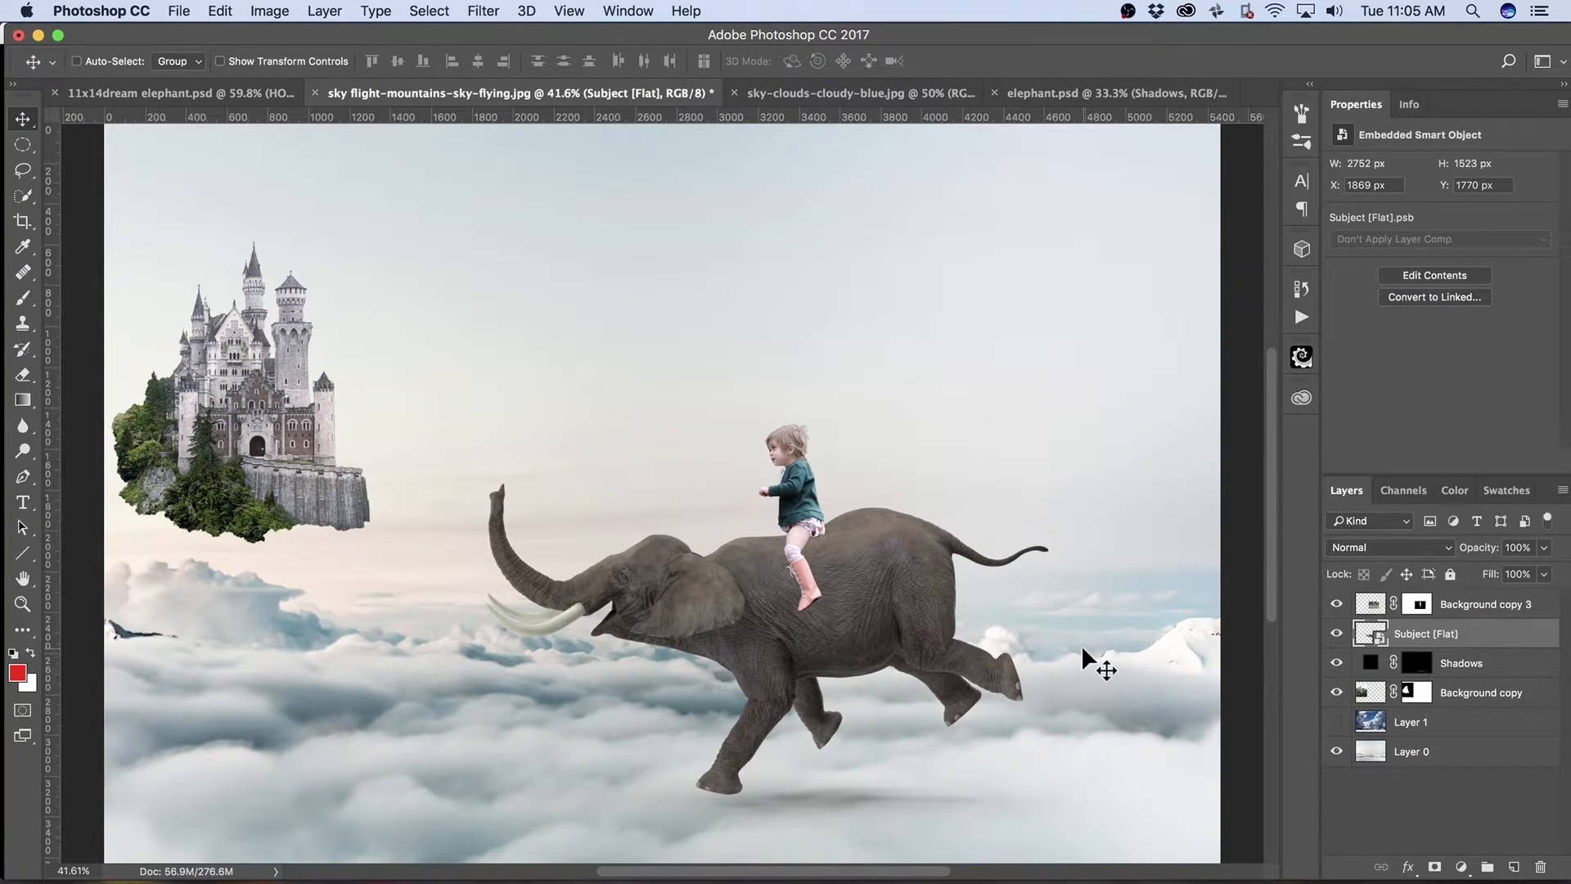
pyautogui.press('super+t')
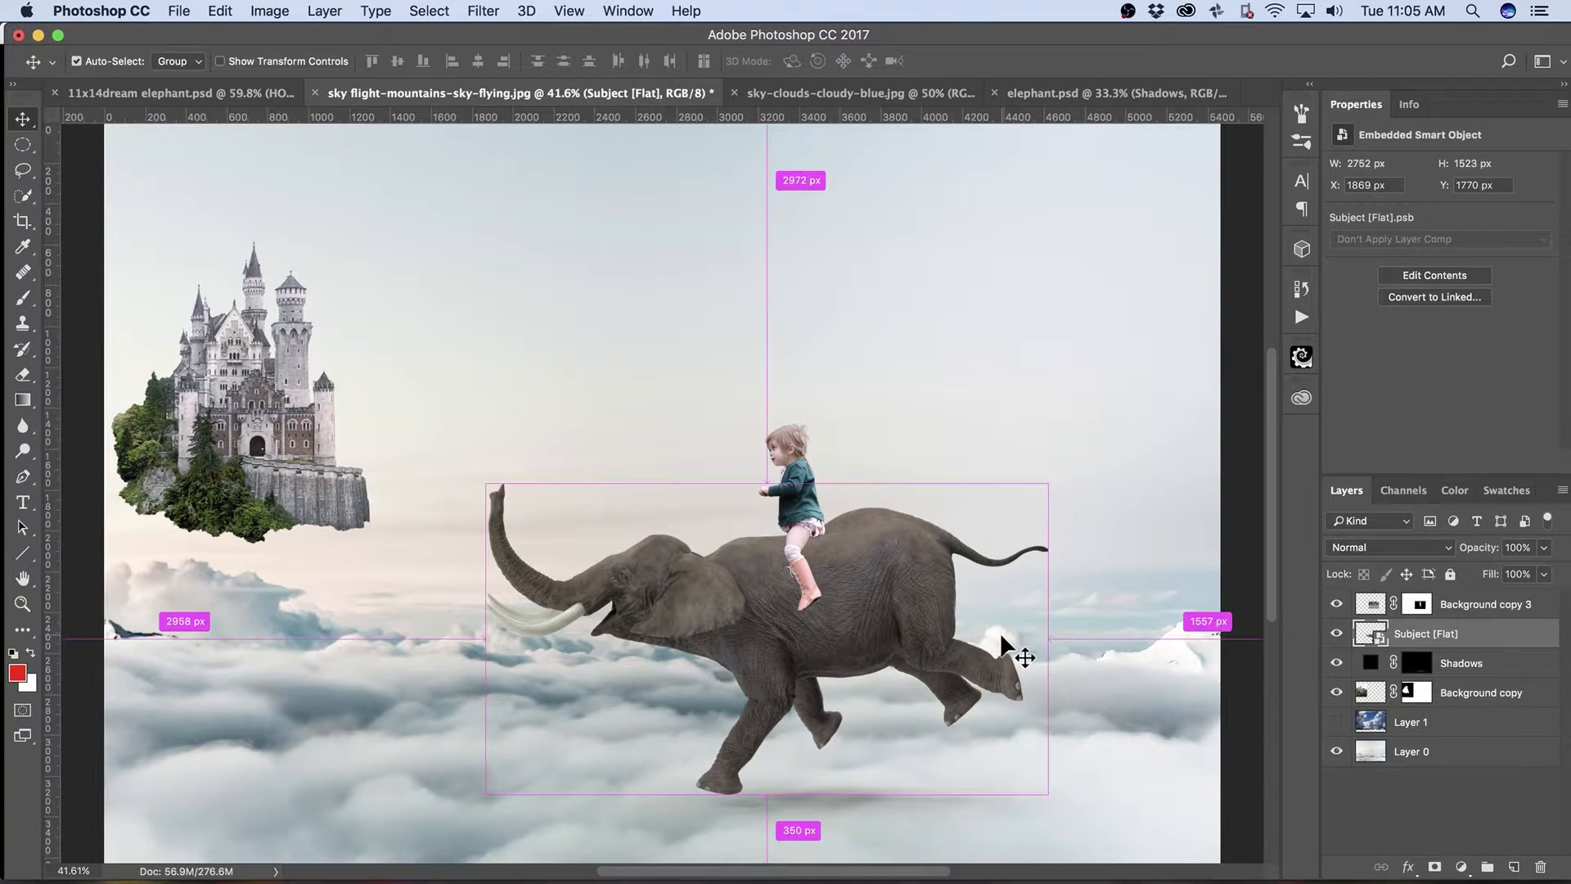
pyautogui.moveTo(1073, 459); pyautogui.dragTo(1145, 541)
pyautogui.moveTo(870, 652); pyautogui.dragTo(939, 650)
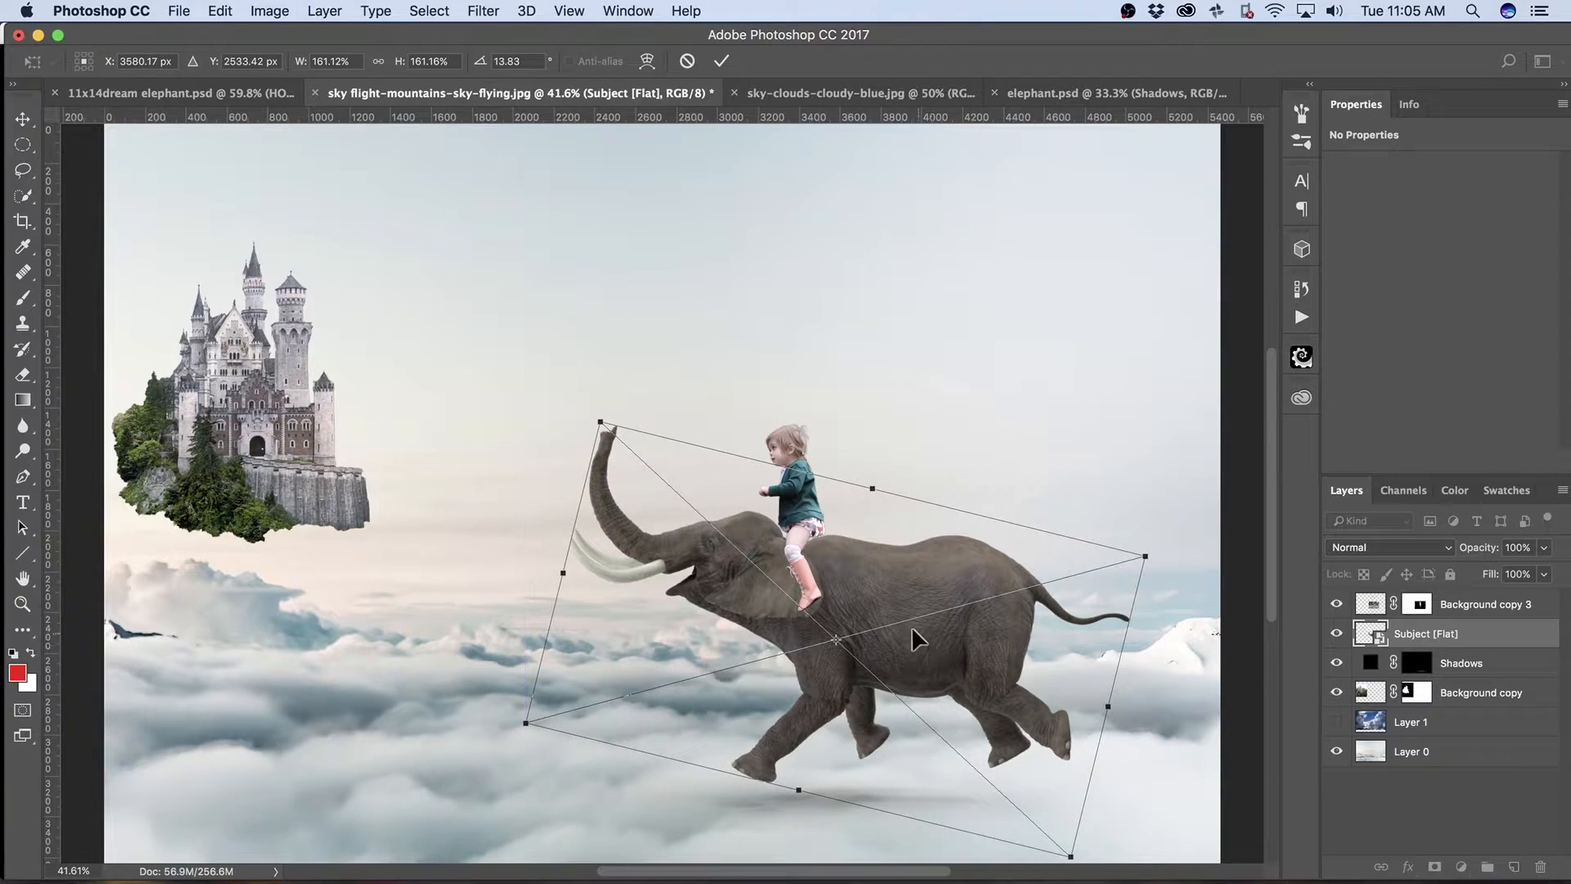
pyautogui.moveTo(600, 422); pyautogui.dragTo(463, 297)
pyautogui.moveTo(908, 583); pyautogui.dragTo(941, 651)
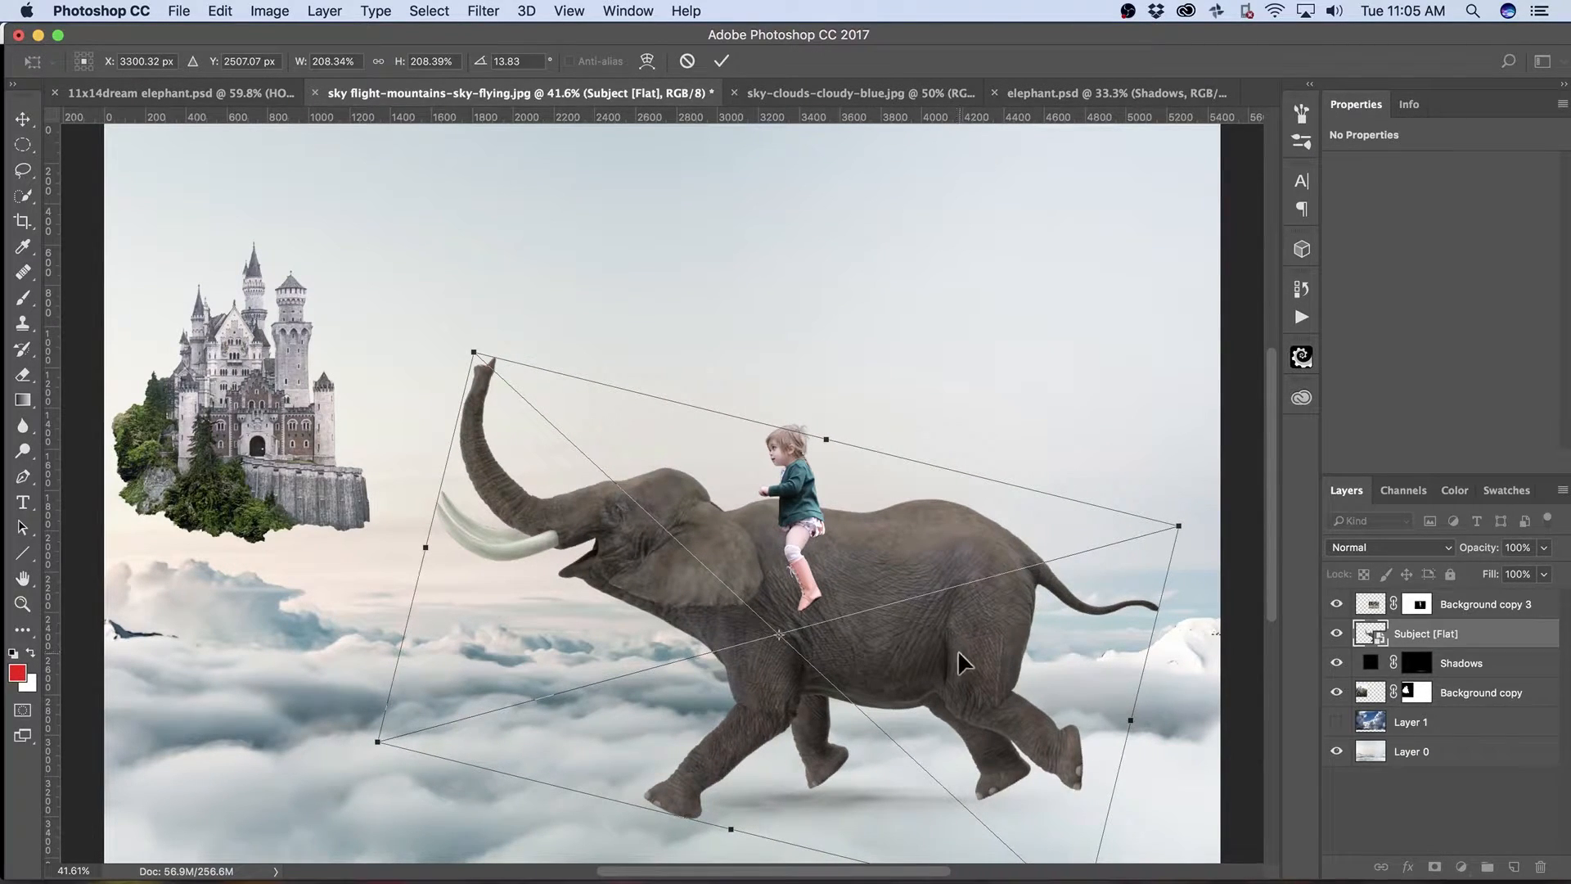
pyautogui.moveTo(936, 639); pyautogui.dragTo(950, 637)
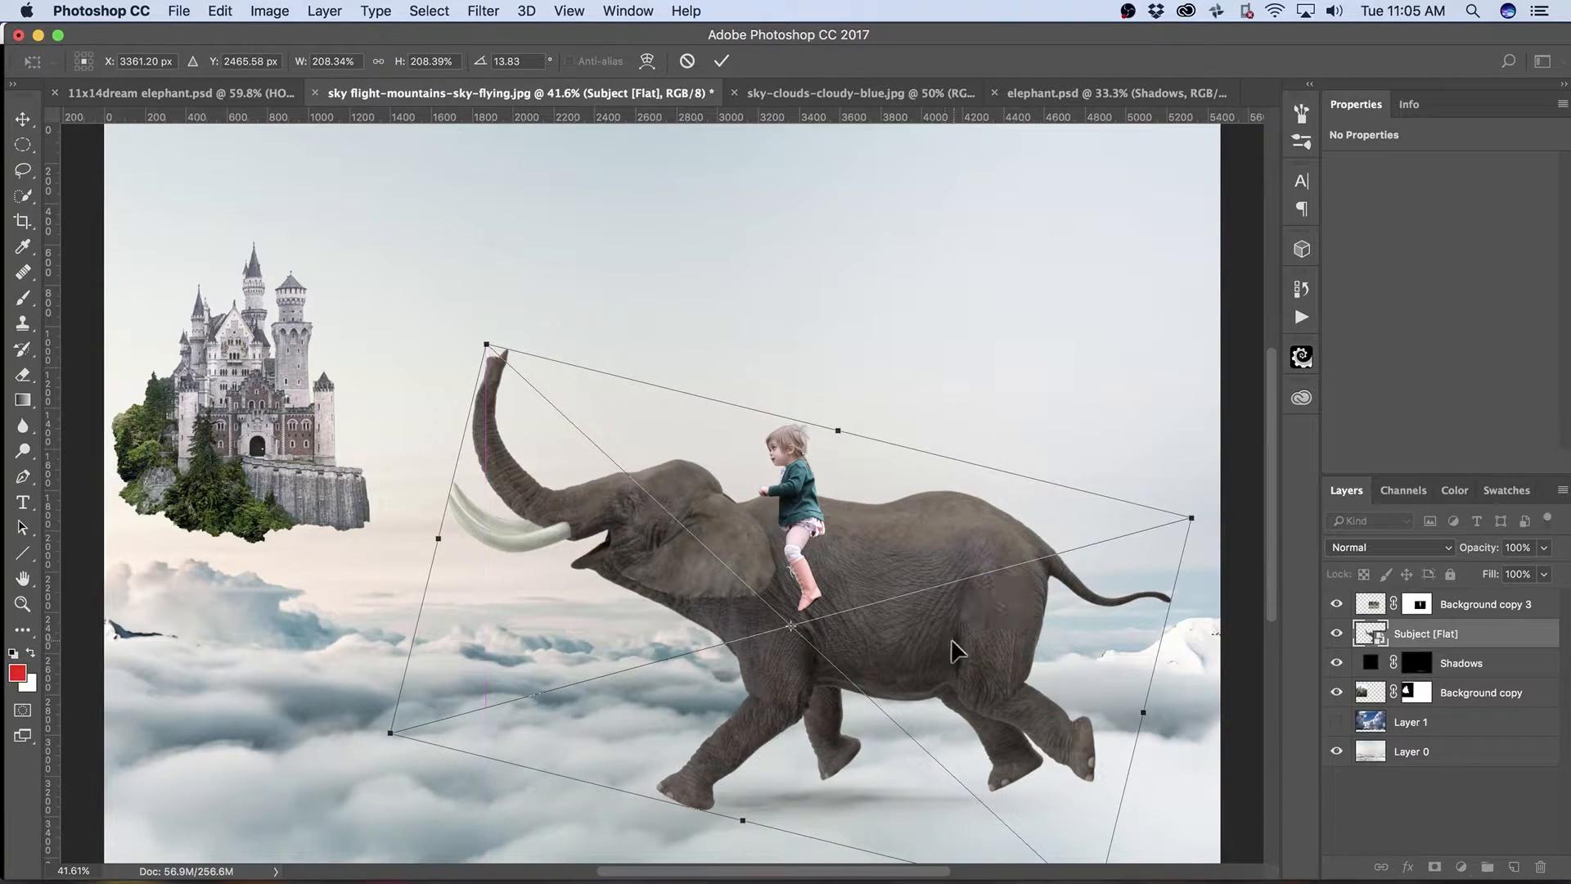
pyautogui.press('Return')
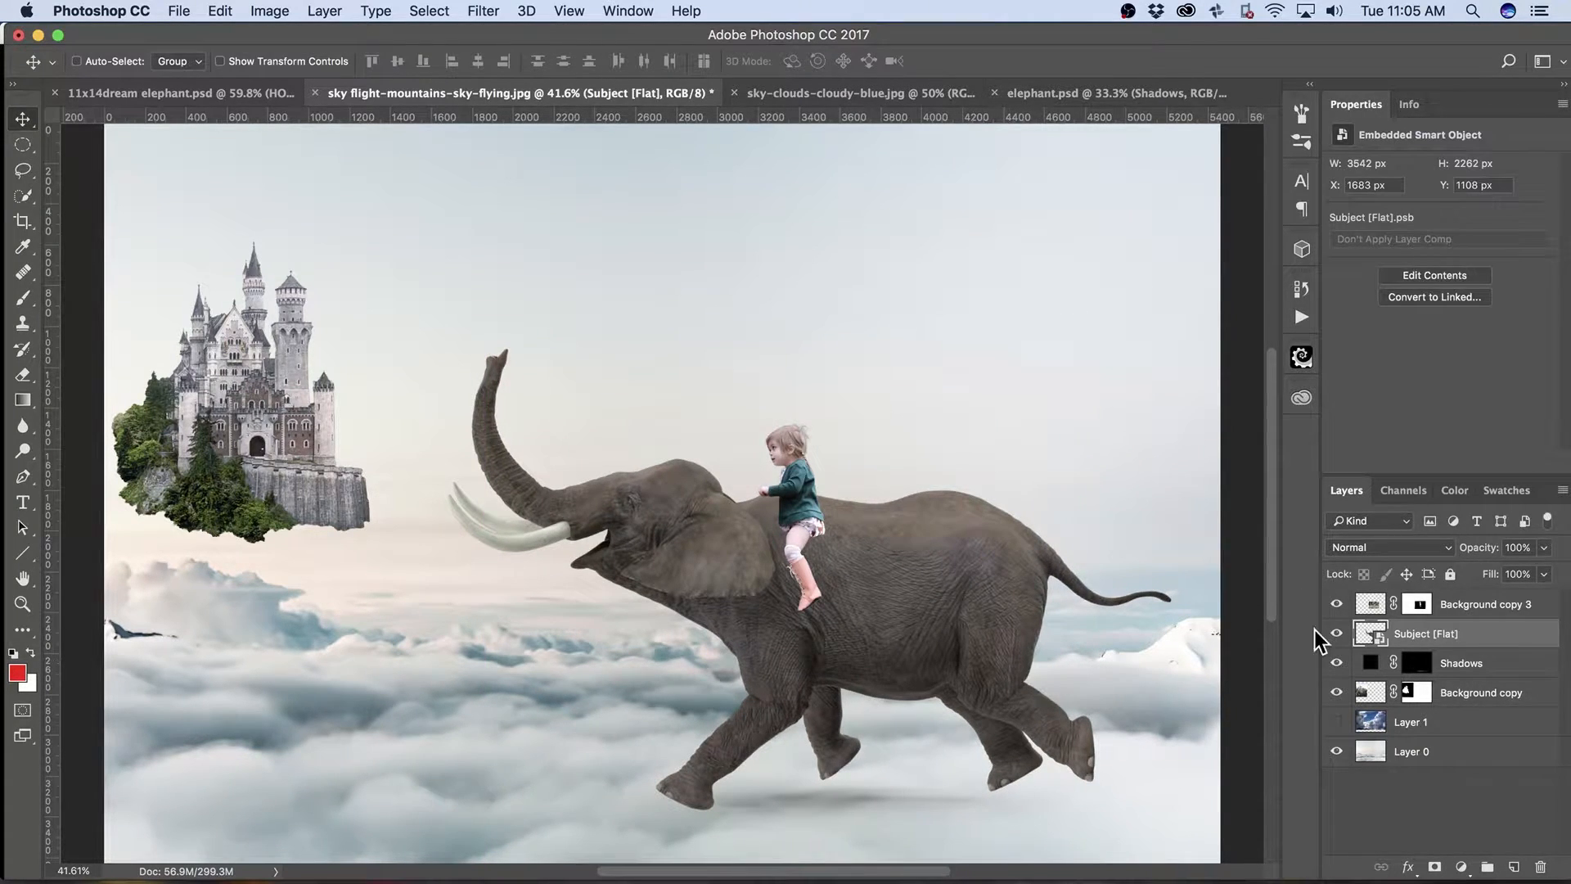
# Recolour the Shadows layer's solid fill to a dark, saturated blue with a hue of about 206°.
pyautogui.click(1365, 665)
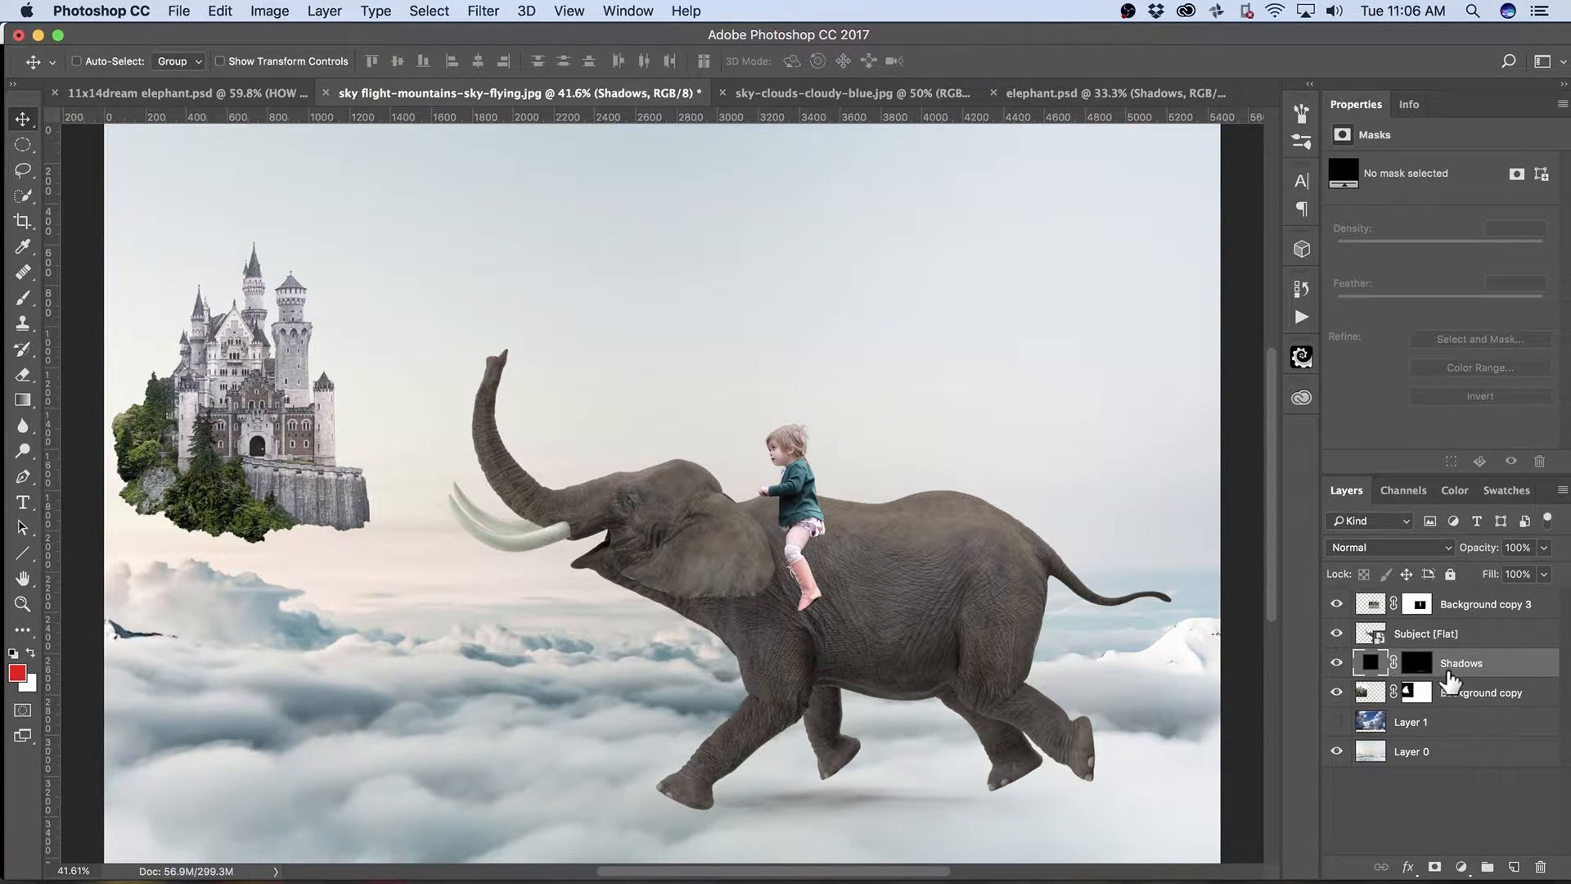
pyautogui.doubleClick(1373, 662)
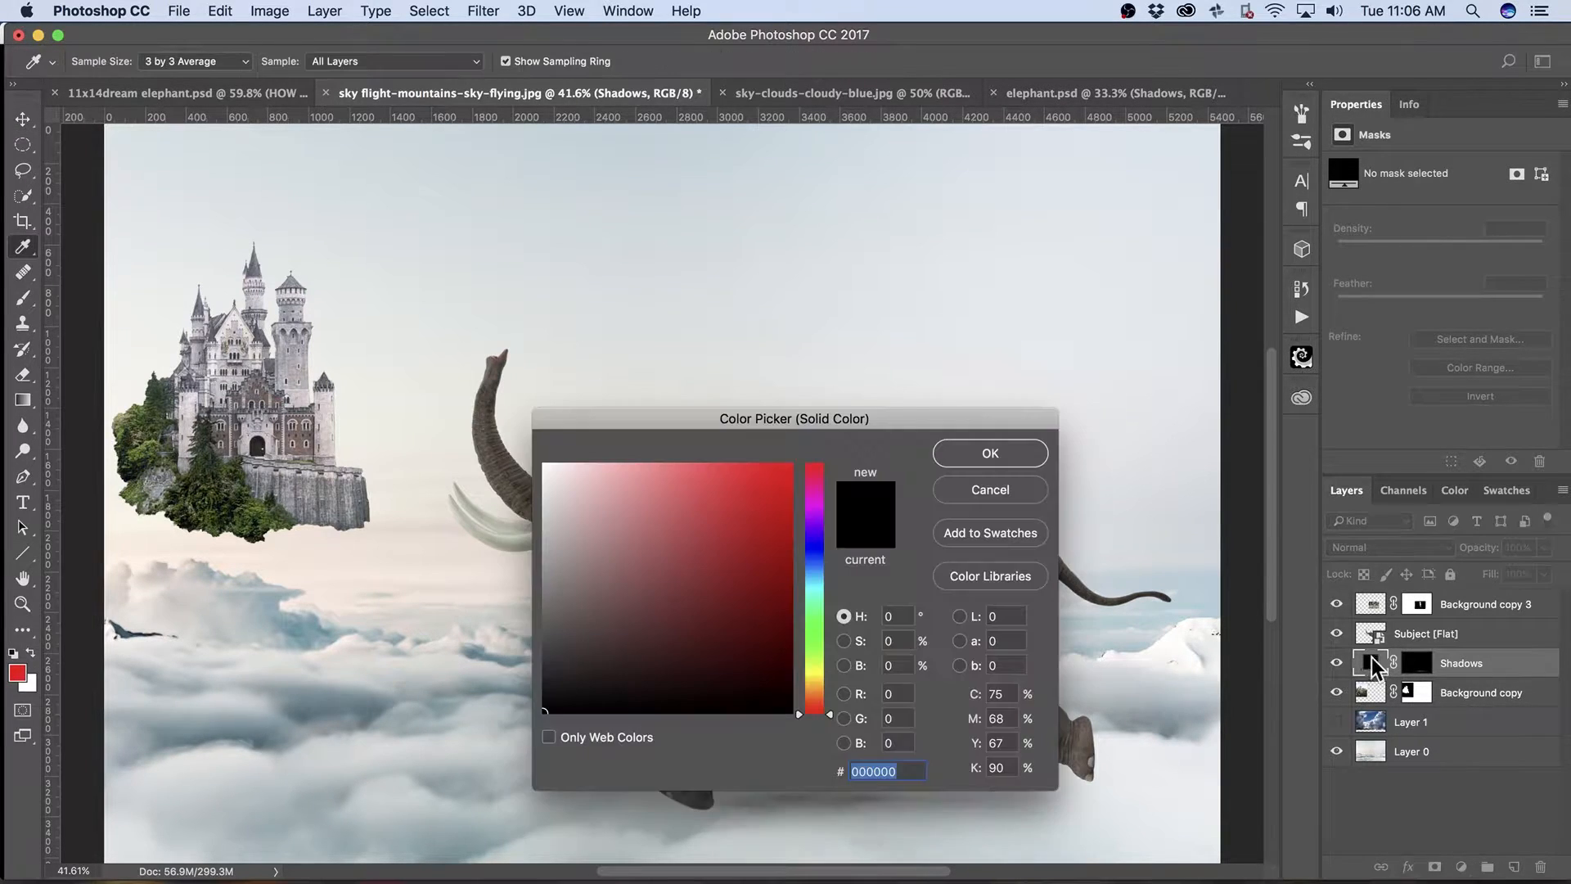
pyautogui.moveTo(922, 423); pyautogui.dragTo(1137, 125)
pyautogui.moveTo(1027, 413); pyautogui.dragTo(1037, 246)
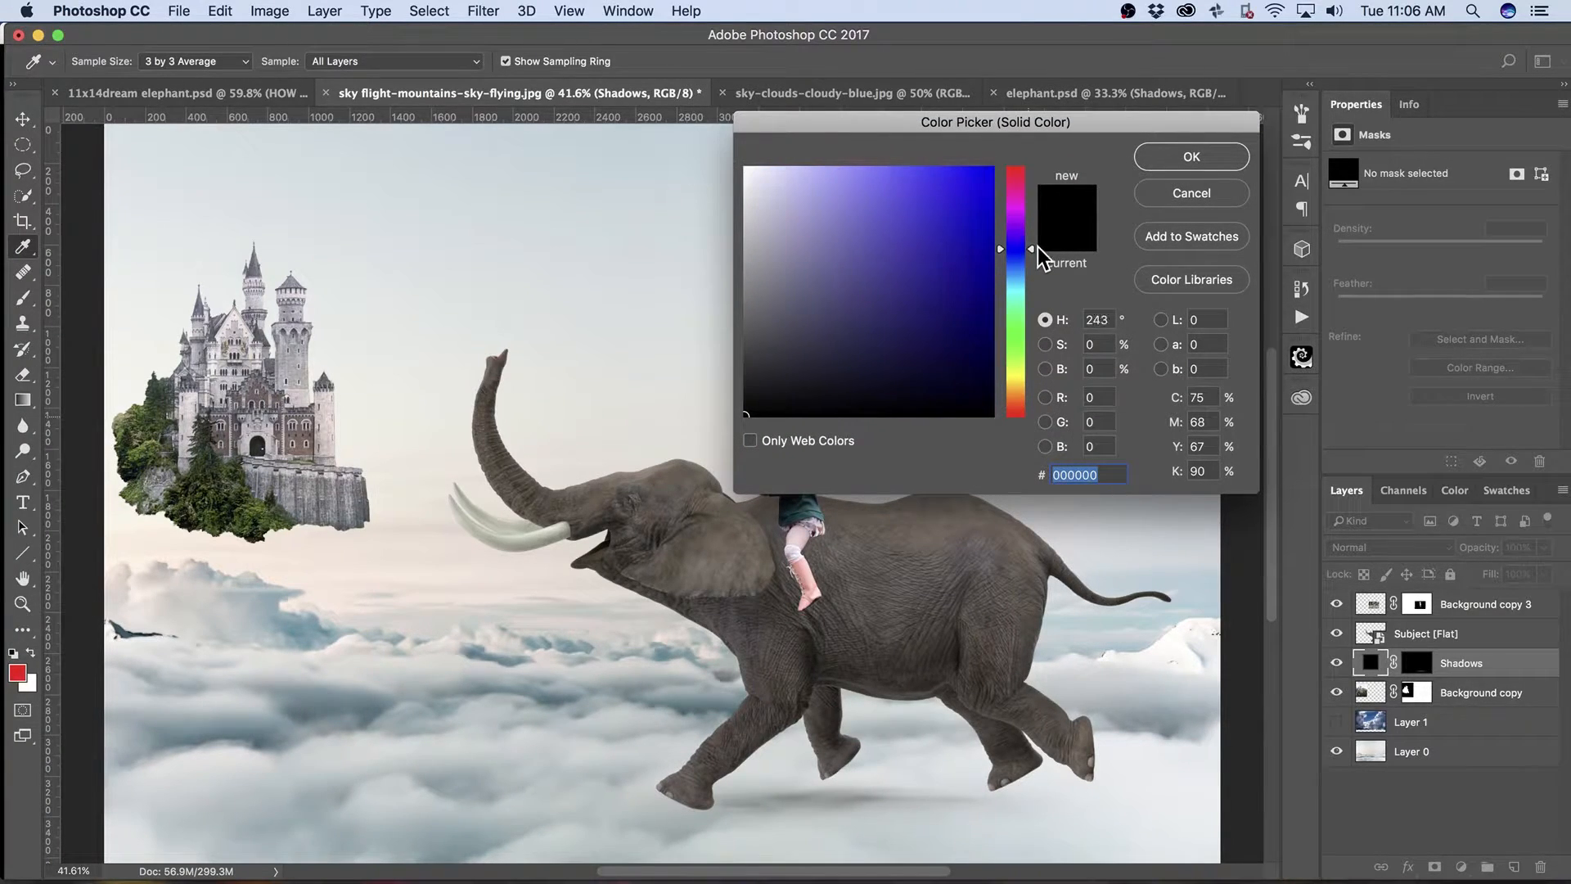
pyautogui.moveTo(746, 414)
pyautogui.mouseDown()
pyautogui.moveTo(767, 395)
pyautogui.moveTo(904, 393)
pyautogui.moveTo(897, 344)
pyautogui.mouseUp()
pyautogui.moveTo(1031, 249); pyautogui.dragTo(1035, 264)
pyautogui.moveTo(894, 347); pyautogui.dragTo(902, 338)
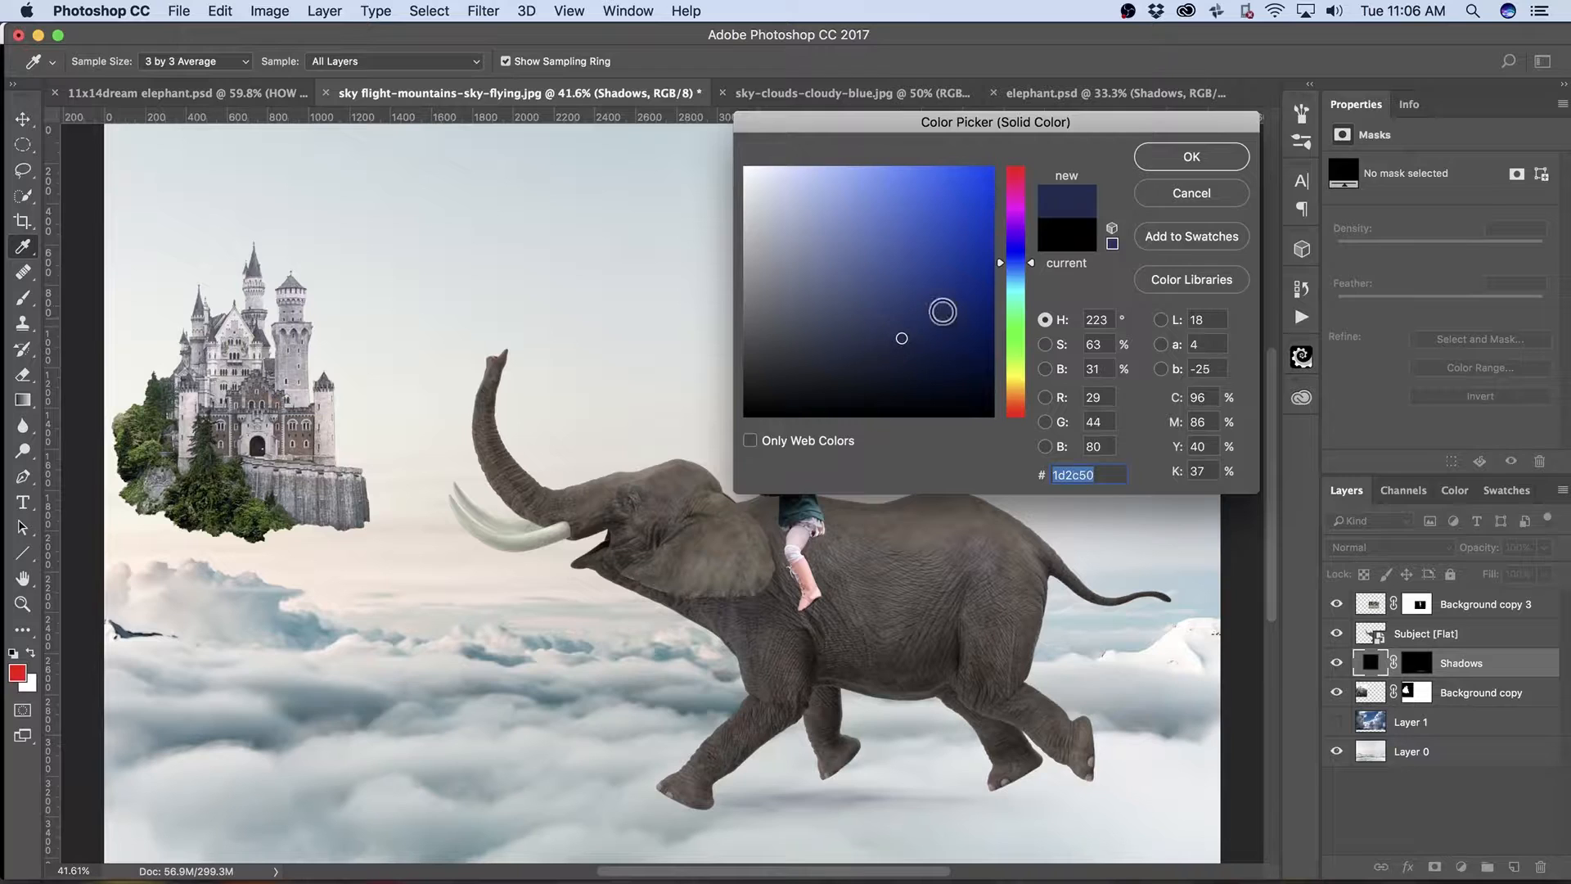
pyautogui.click(1189, 158)
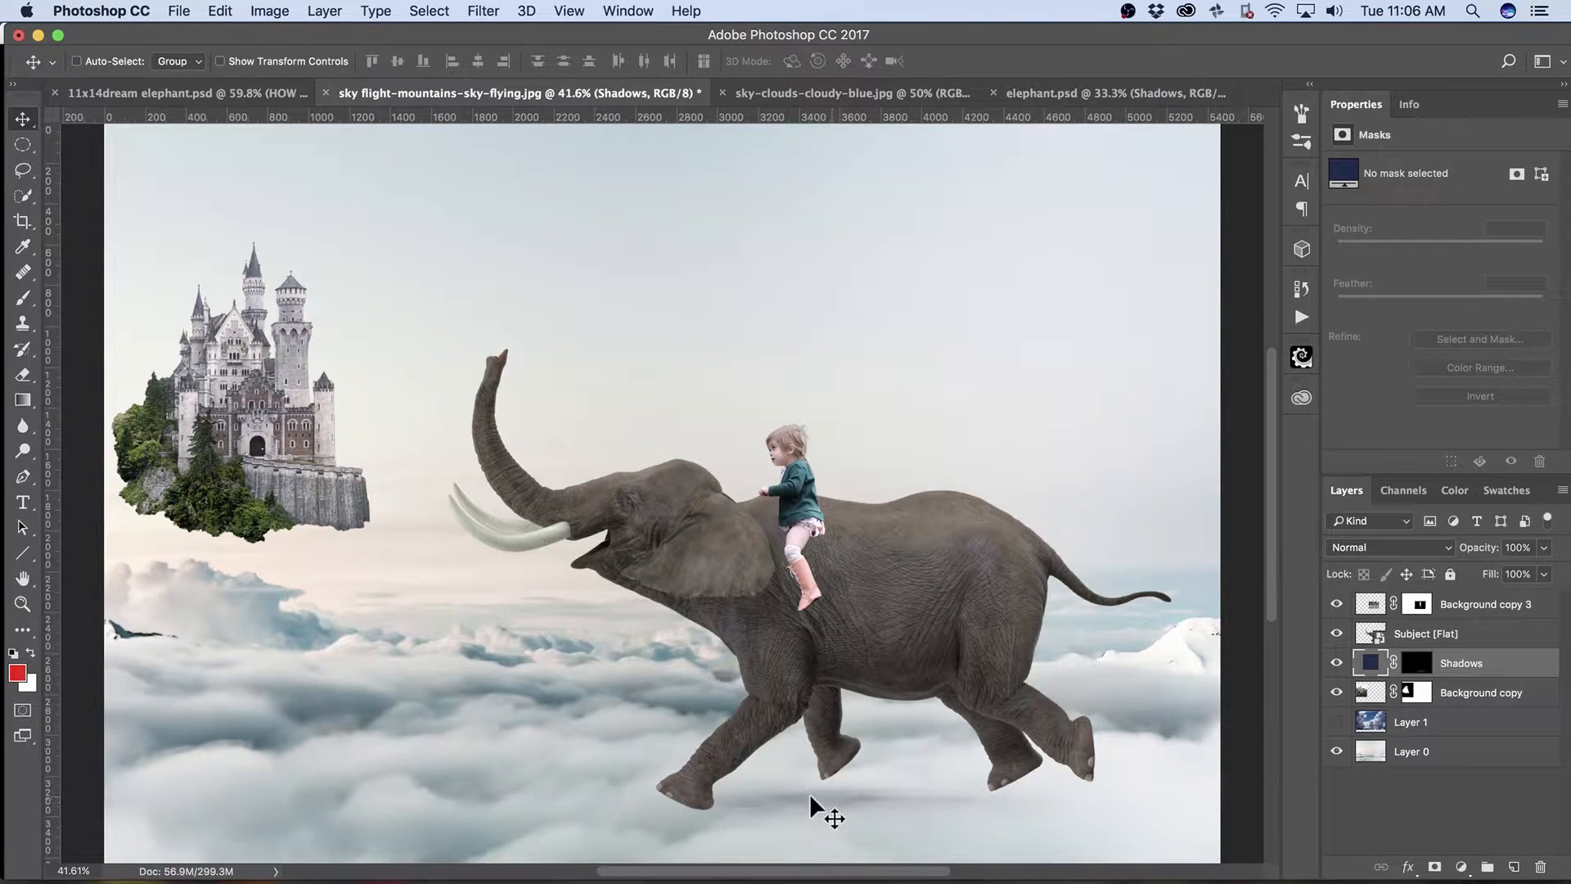
pyautogui.doubleClick(1368, 666)
pyautogui.moveTo(1030, 263); pyautogui.dragTo(1032, 274)
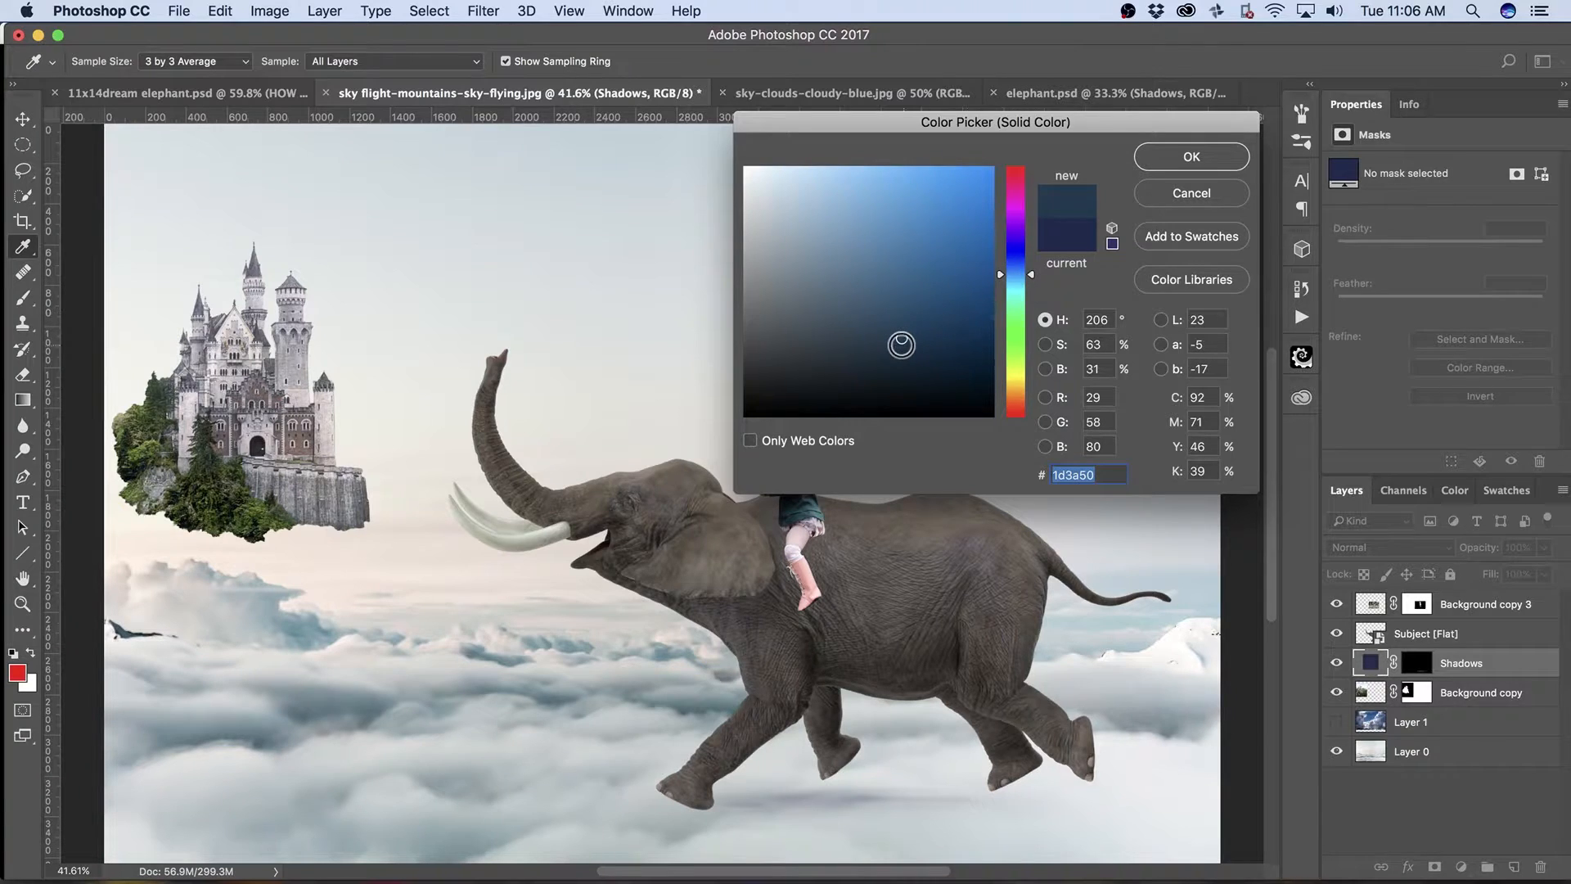
pyautogui.moveTo(894, 345); pyautogui.dragTo(935, 342)
pyautogui.click(1167, 157)
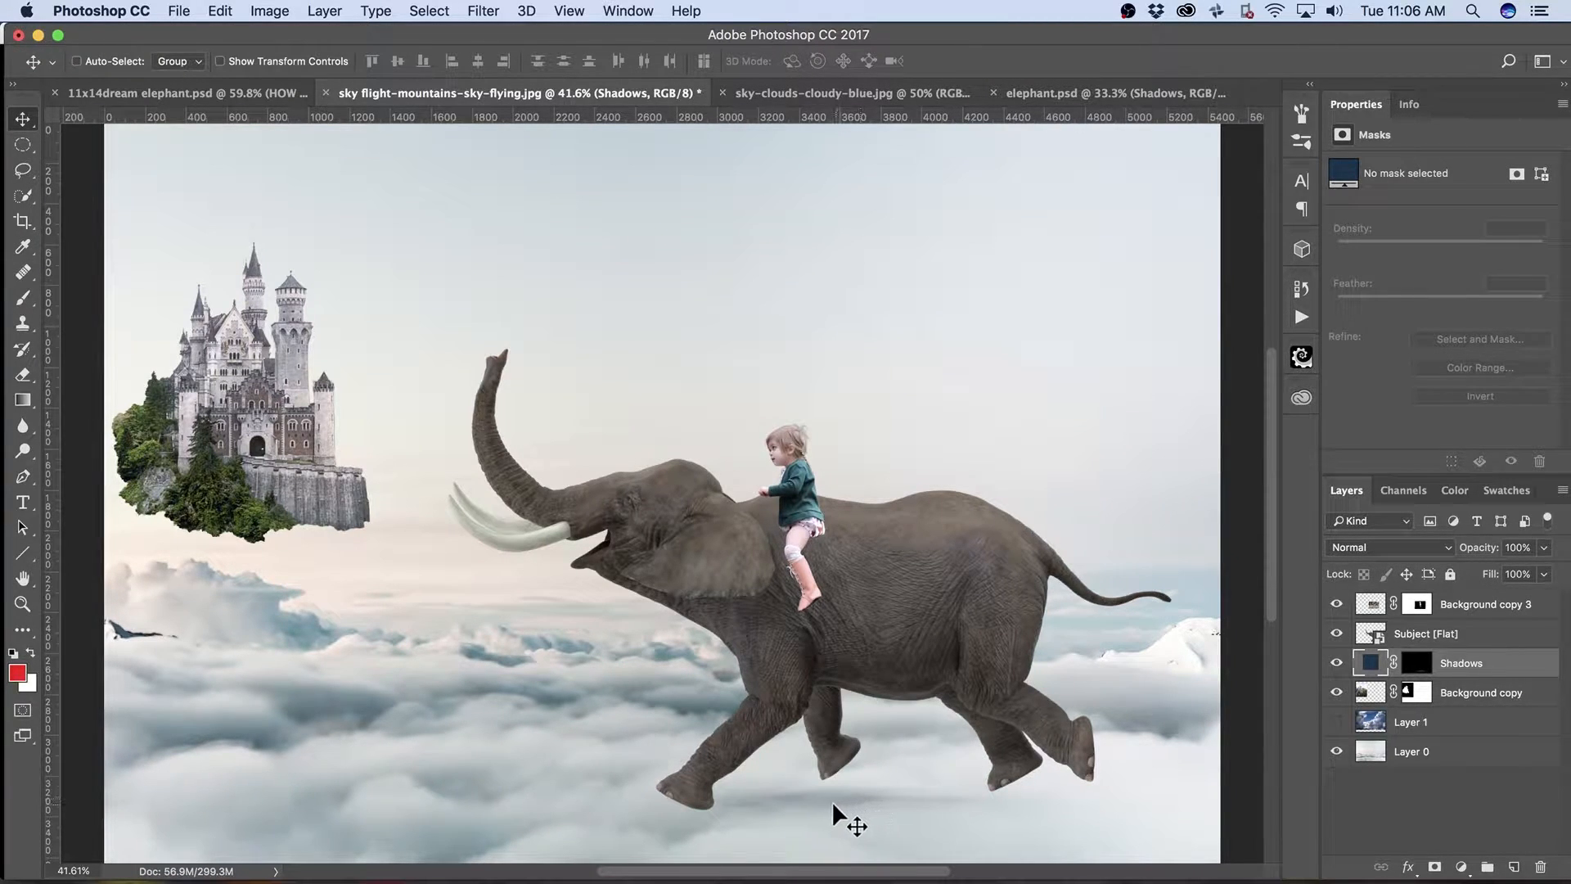
# Stretch the elephant's shadow to about 238% width and 202% height, and reposition it beneath the feet.
pyautogui.hotkey('ctrl', 't')
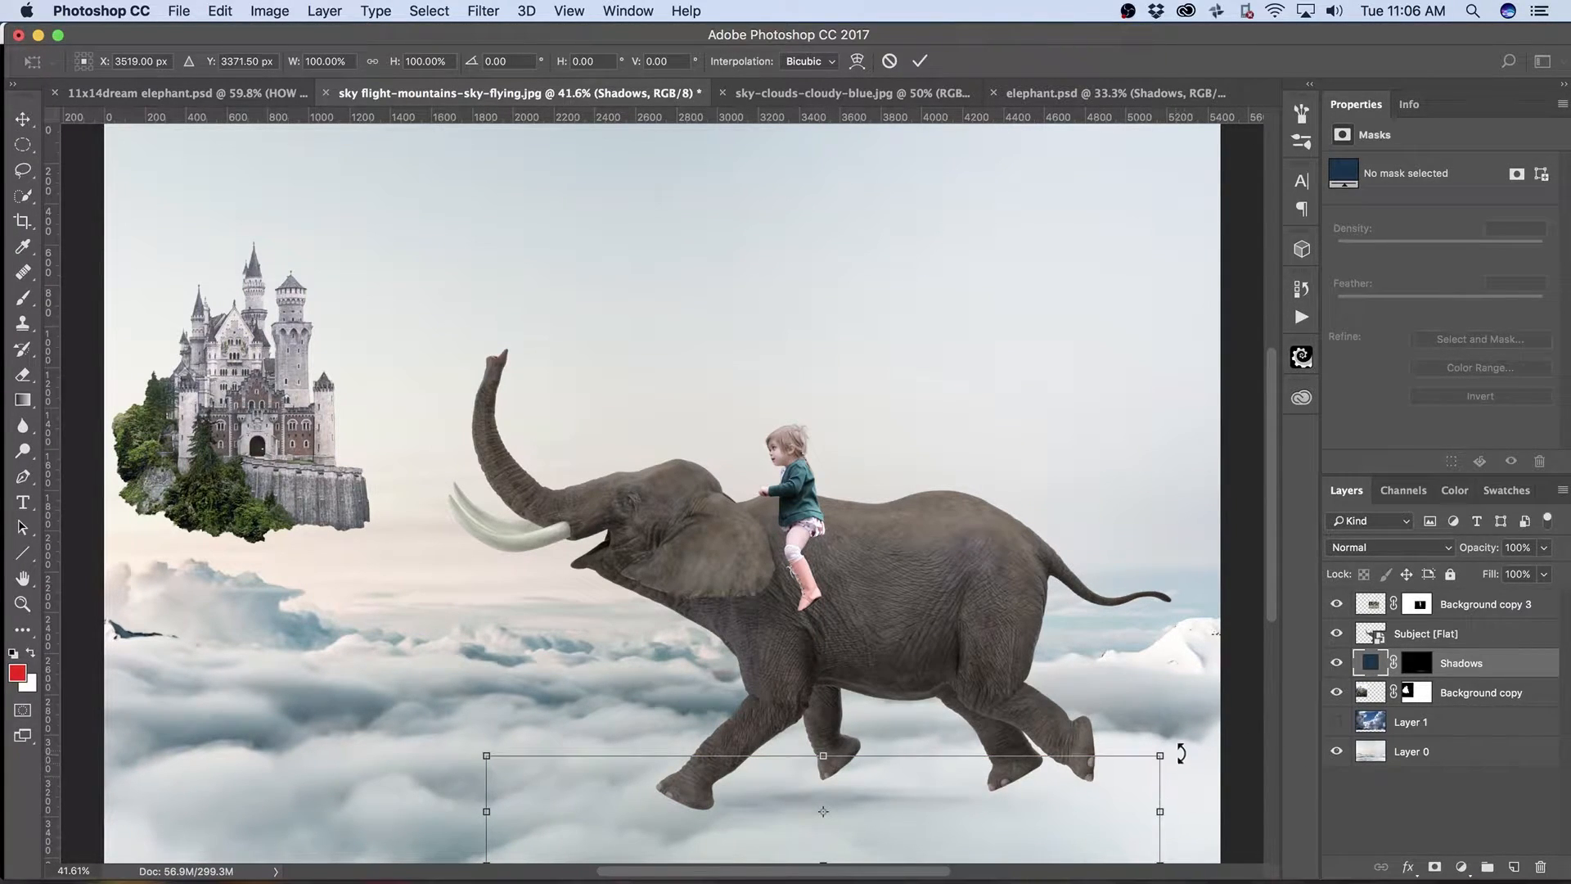
pyautogui.moveTo(1160, 753); pyautogui.dragTo(1331, 764)
pyautogui.moveTo(573, 812); pyautogui.dragTo(335, 794)
pyautogui.moveTo(483, 675); pyautogui.dragTo(788, 639)
pyautogui.moveTo(721, 712); pyautogui.dragTo(723, 675)
pyautogui.moveTo(707, 778)
pyautogui.mouseDown()
pyautogui.moveTo(700, 792)
pyautogui.moveTo(666, 769)
pyautogui.moveTo(715, 789)
pyautogui.moveTo(697, 788)
pyautogui.mouseUp()
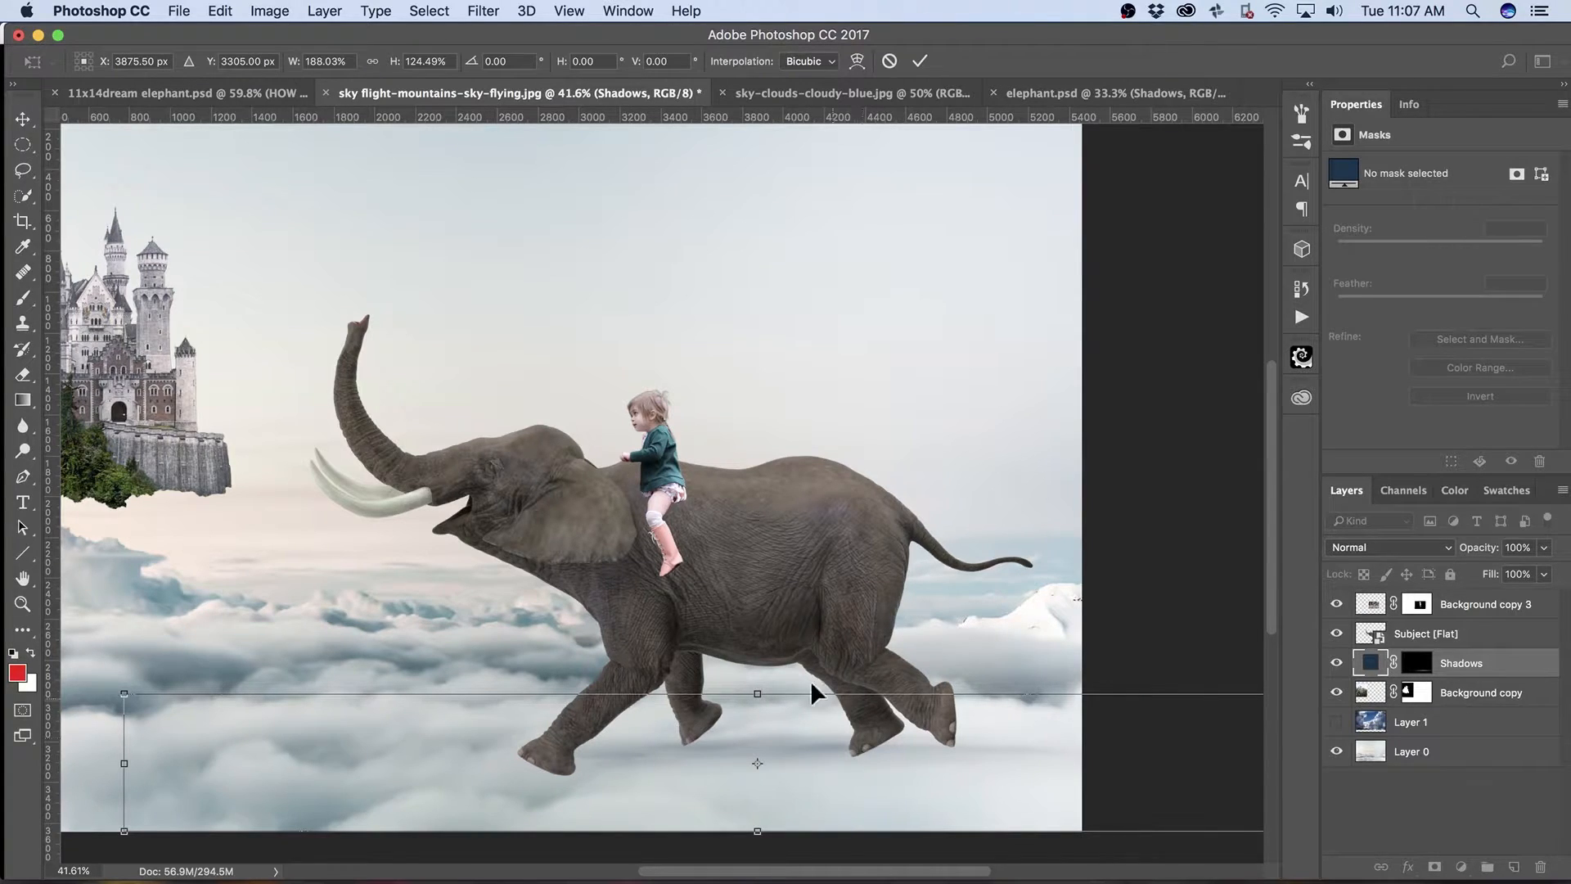
pyautogui.moveTo(759, 692); pyautogui.dragTo(763, 660)
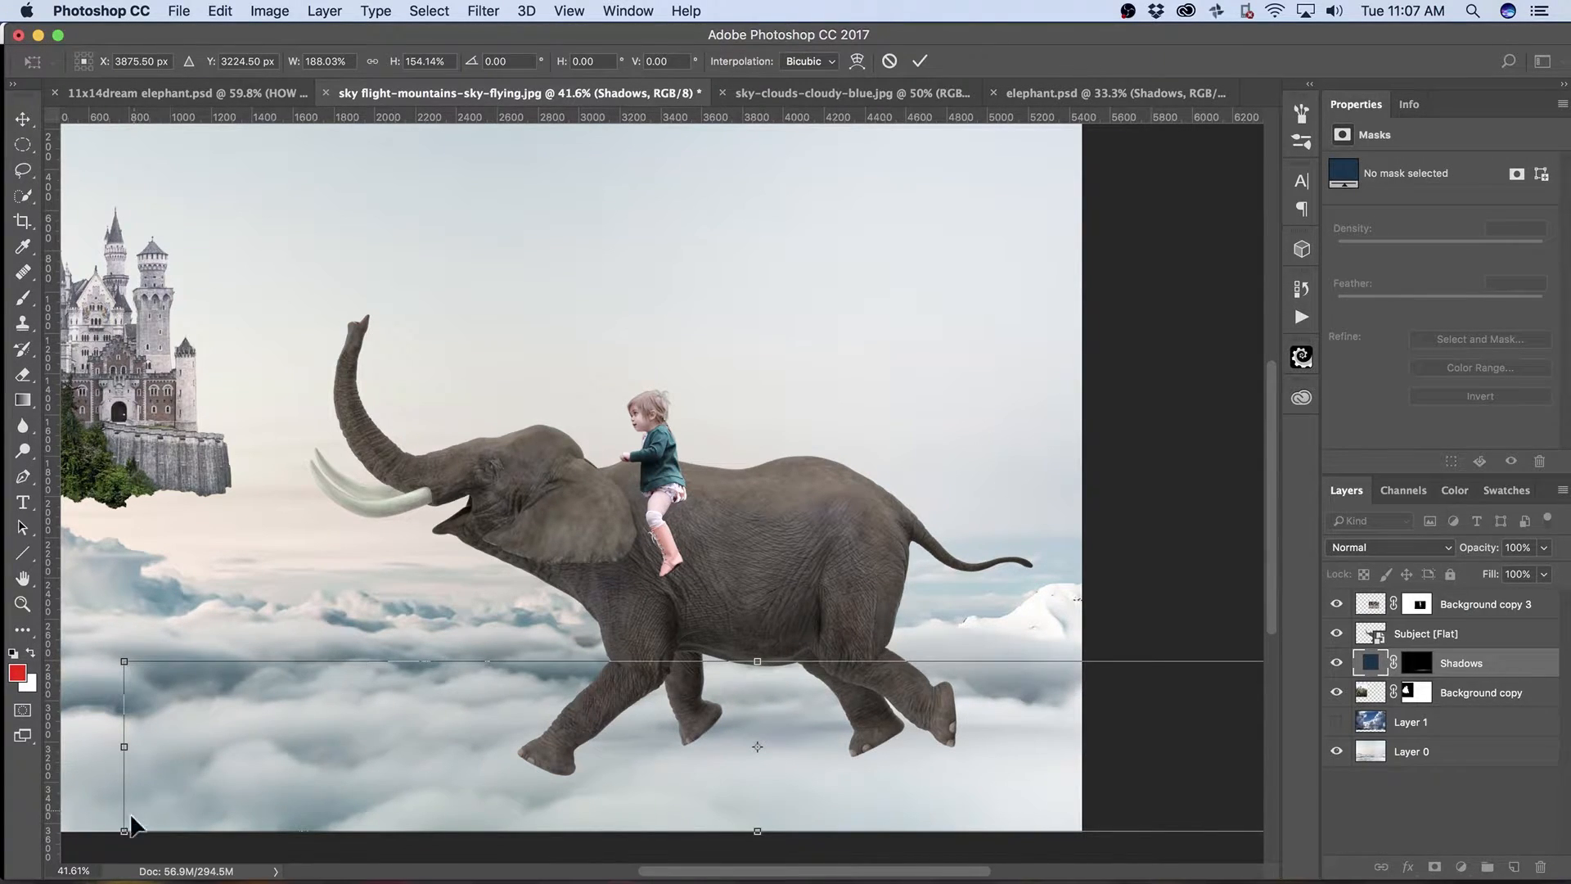
pyautogui.moveTo(127, 830); pyautogui.dragTo(62, 861)
pyautogui.moveTo(1260, 693); pyautogui.dragTo(1264, 521)
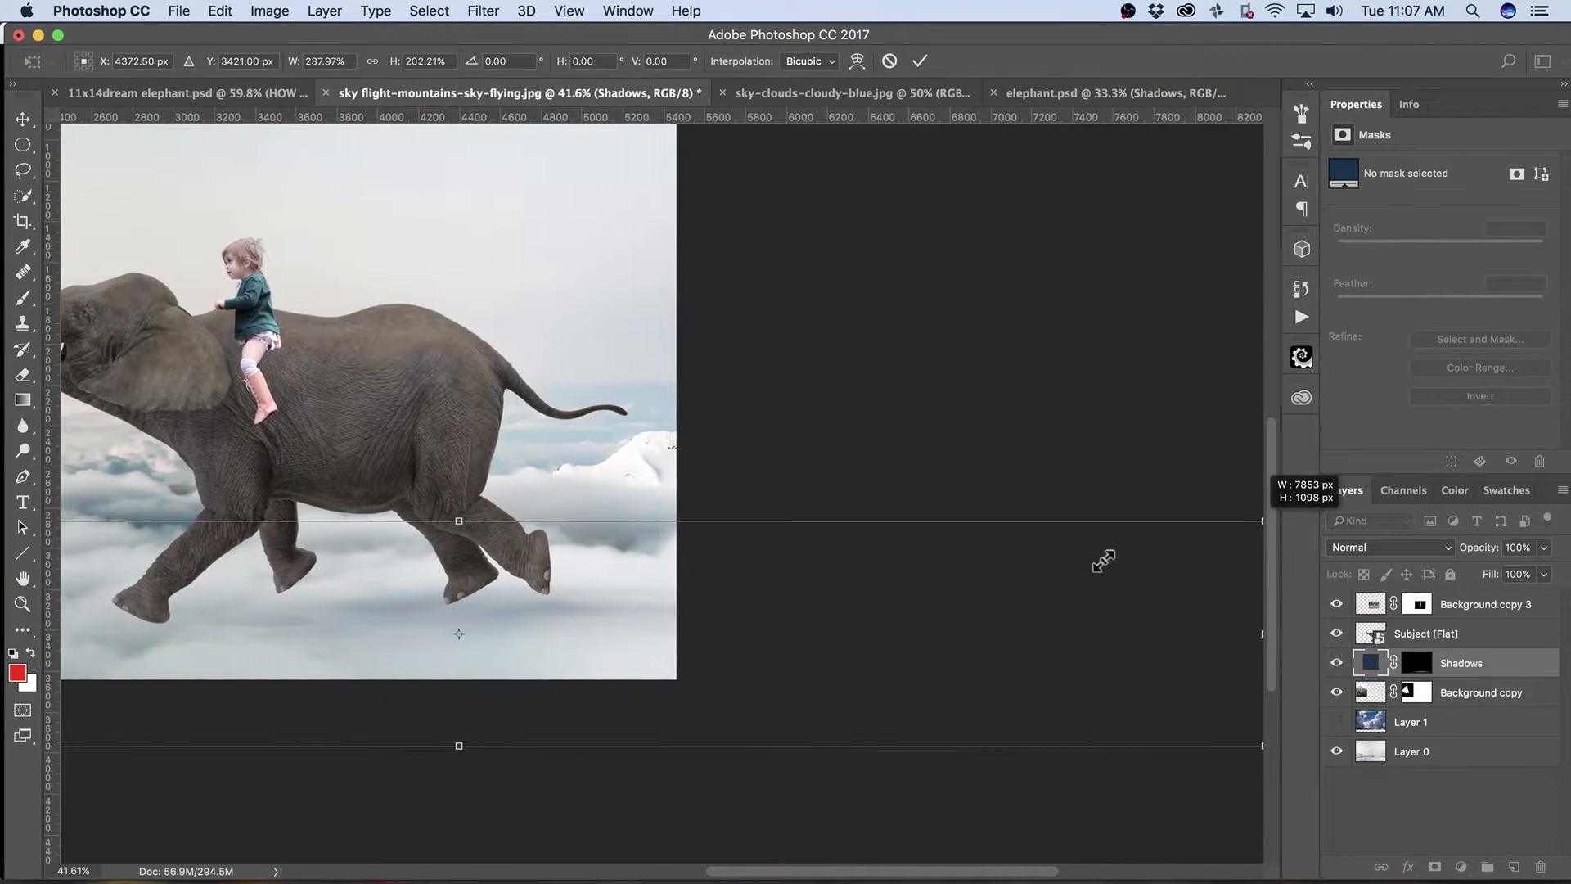
pyautogui.moveTo(649, 614); pyautogui.dragTo(999, 603)
pyautogui.moveTo(832, 606); pyautogui.dragTo(735, 585)
pyautogui.press('Return')
pyautogui.scroll(-7, 739, 641)
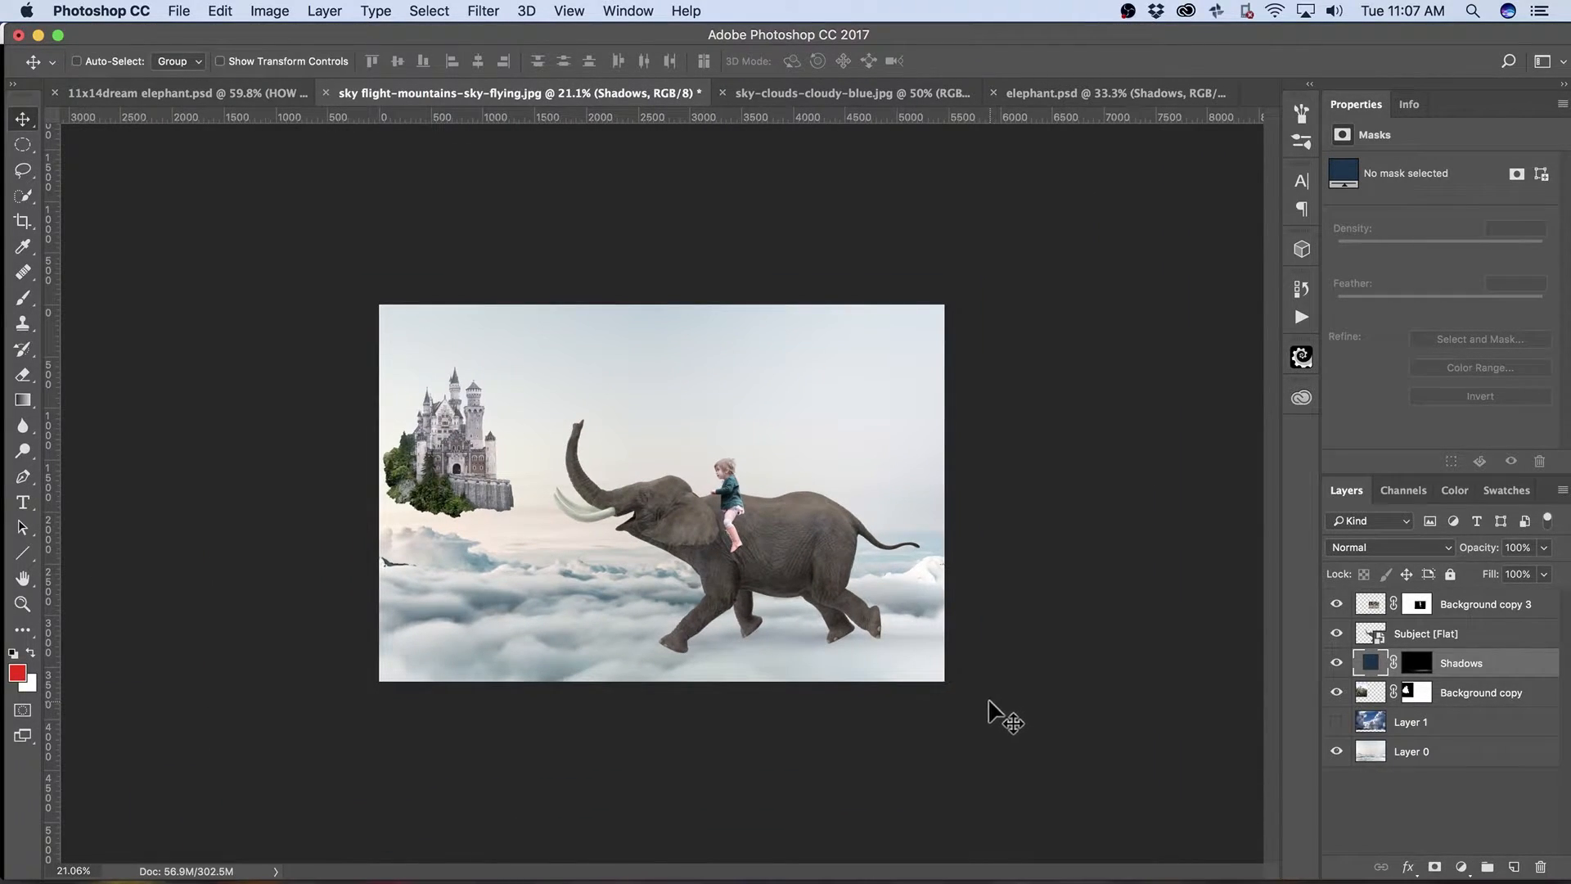
# Add a layer mask to the Subject [Flat] elephant layer and ready the Brush tool with black as the foreground colour.
pyautogui.click(1407, 635)
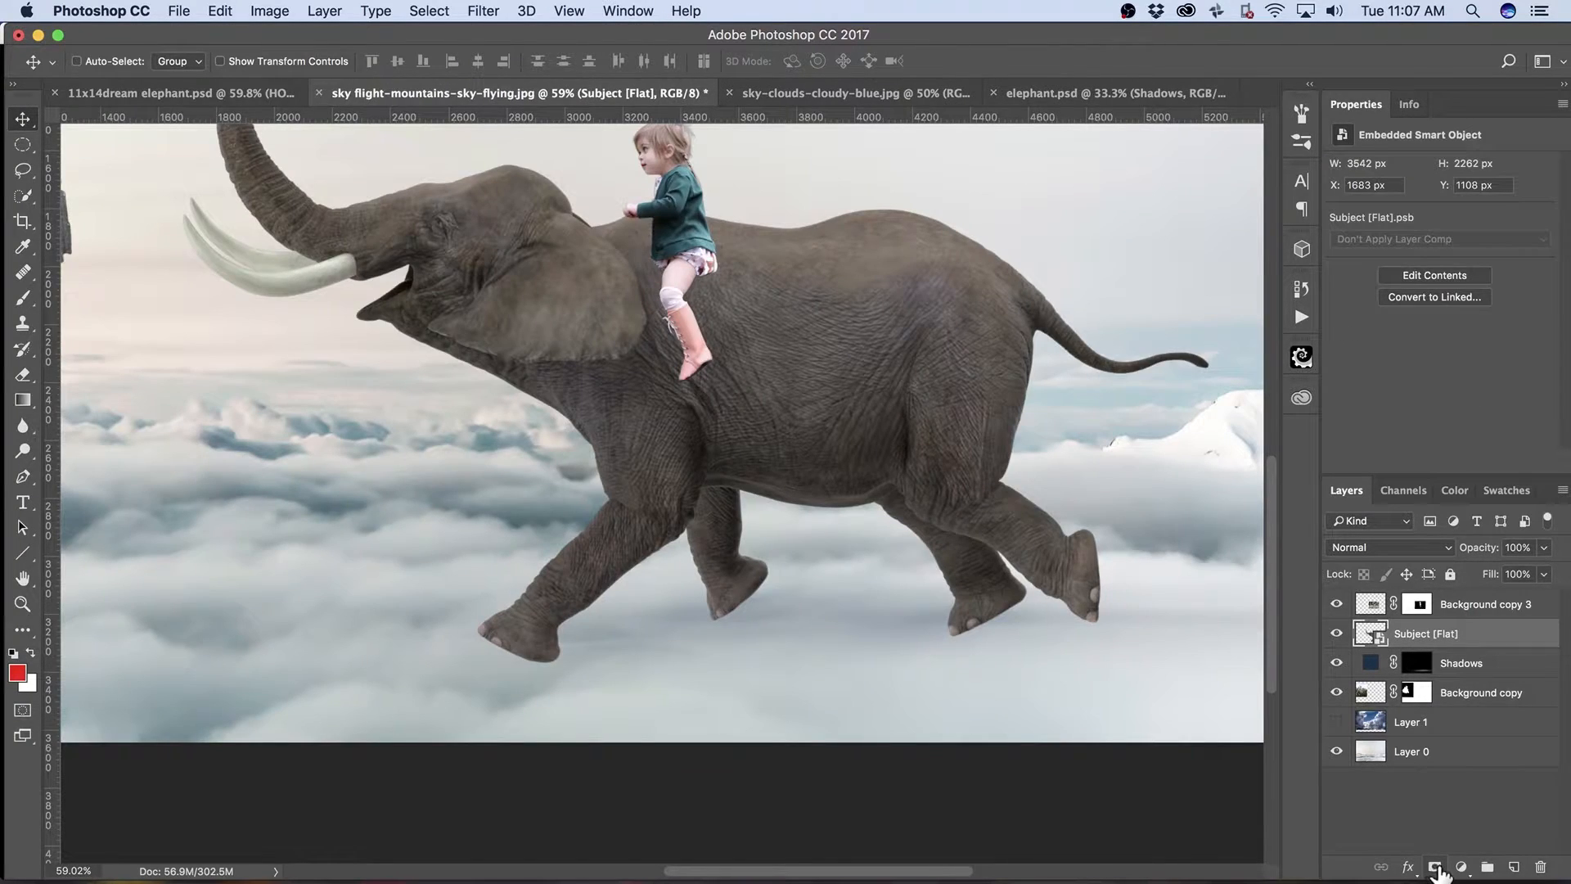
pyautogui.click(1434, 867)
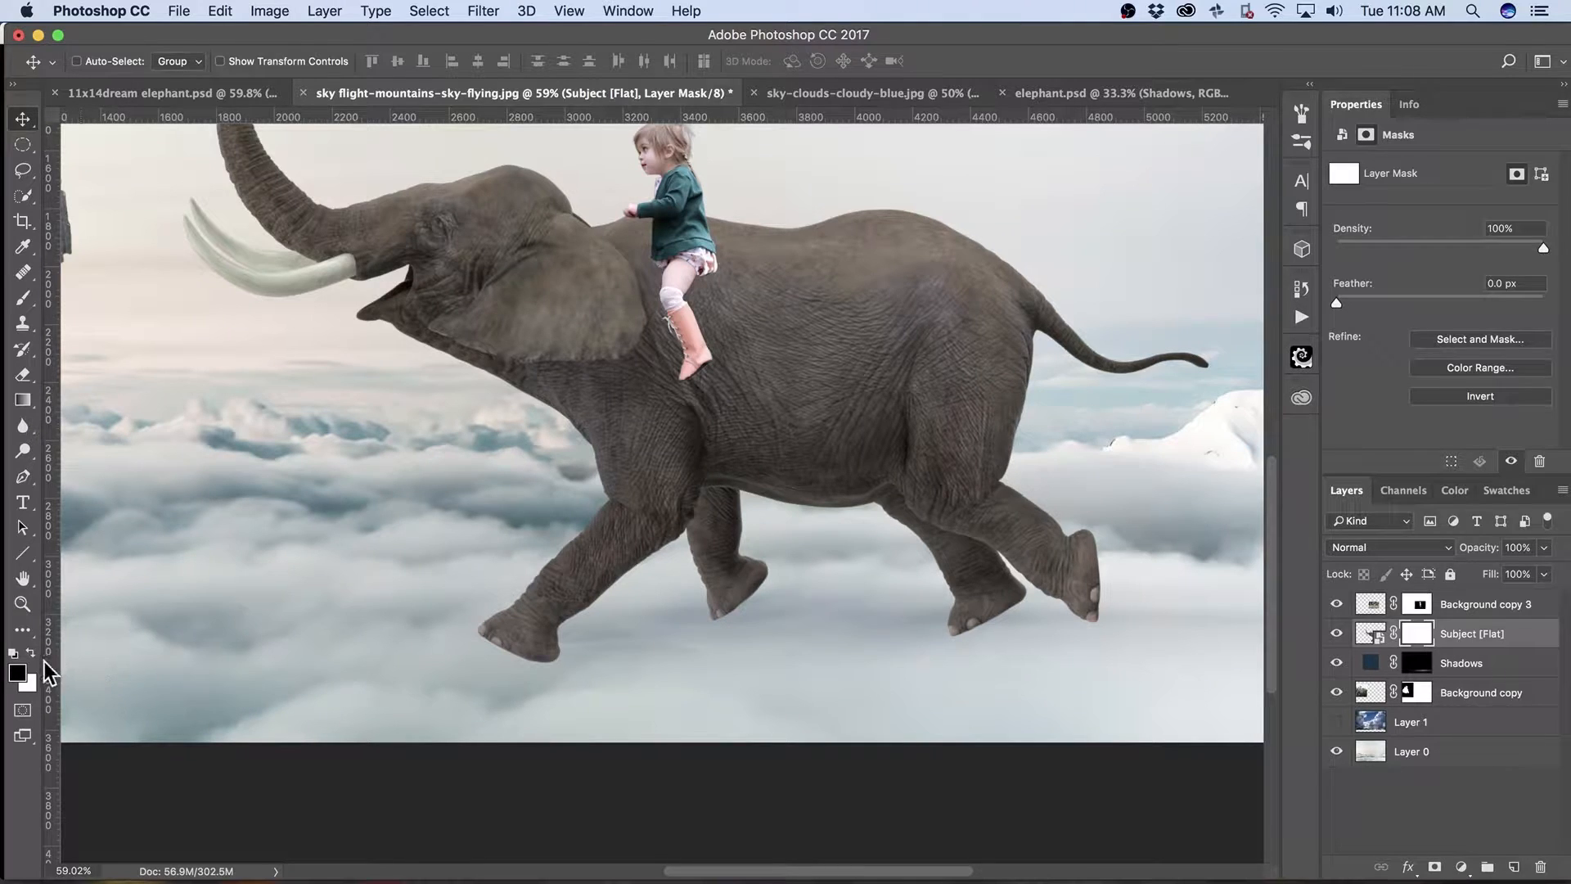
pyautogui.click(19, 679)
pyautogui.press('Escape')
pyautogui.press('x')
pyautogui.press('x')
pyautogui.press('b')
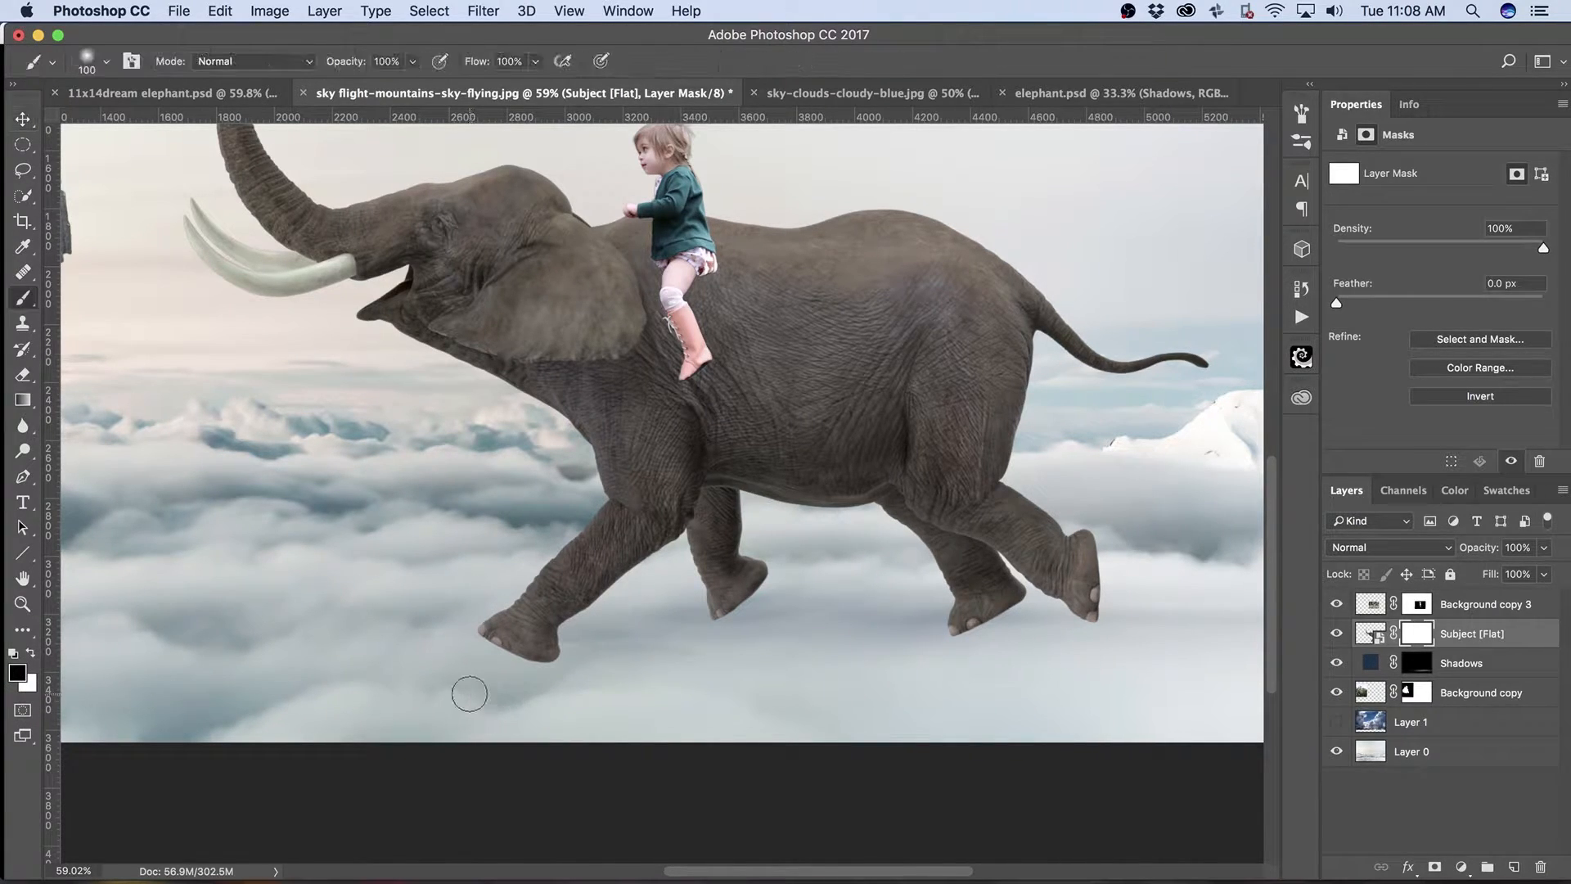
# Paint black on the elephant's mask with a large soft brush, reduced to 300 px, to fade the feet into the clouds.
pyautogui.press(']')
pyautogui.press(']')
pyautogui.press(']')
pyautogui.press(']')
pyautogui.press(']')
pyautogui.press(']')
pyautogui.moveTo(587, 680)
pyautogui.mouseDown()
pyautogui.moveTo(502, 681)
pyautogui.moveTo(624, 675)
pyautogui.moveTo(477, 675)
pyautogui.moveTo(556, 670)
pyautogui.moveTo(504, 656)
pyautogui.moveTo(569, 686)
pyautogui.moveTo(484, 665)
pyautogui.moveTo(505, 691)
pyautogui.moveTo(467, 677)
pyautogui.moveTo(546, 667)
pyautogui.moveTo(528, 698)
pyautogui.moveTo(523, 639)
pyautogui.moveTo(535, 722)
pyautogui.moveTo(534, 620)
pyautogui.mouseUp()
pyautogui.moveTo(539, 565)
pyautogui.mouseDown()
pyautogui.moveTo(519, 671)
pyautogui.moveTo(494, 680)
pyautogui.moveTo(798, 670)
pyautogui.moveTo(669, 684)
pyautogui.moveTo(736, 677)
pyautogui.moveTo(930, 716)
pyautogui.moveTo(943, 682)
pyautogui.moveTo(906, 686)
pyautogui.moveTo(1016, 677)
pyautogui.moveTo(917, 682)
pyautogui.moveTo(999, 662)
pyautogui.moveTo(935, 668)
pyautogui.moveTo(1007, 697)
pyautogui.moveTo(979, 696)
pyautogui.moveTo(970, 656)
pyautogui.moveTo(986, 653)
pyautogui.moveTo(1060, 693)
pyautogui.moveTo(1126, 685)
pyautogui.moveTo(889, 675)
pyautogui.mouseUp()
pyautogui.press('[')
pyautogui.press('[')
pyautogui.moveTo(796, 613)
pyautogui.mouseDown()
pyautogui.moveTo(705, 625)
pyautogui.moveTo(990, 631)
pyautogui.moveTo(932, 662)
pyautogui.moveTo(922, 649)
pyautogui.moveTo(985, 603)
pyautogui.moveTo(963, 615)
pyautogui.mouseUp()
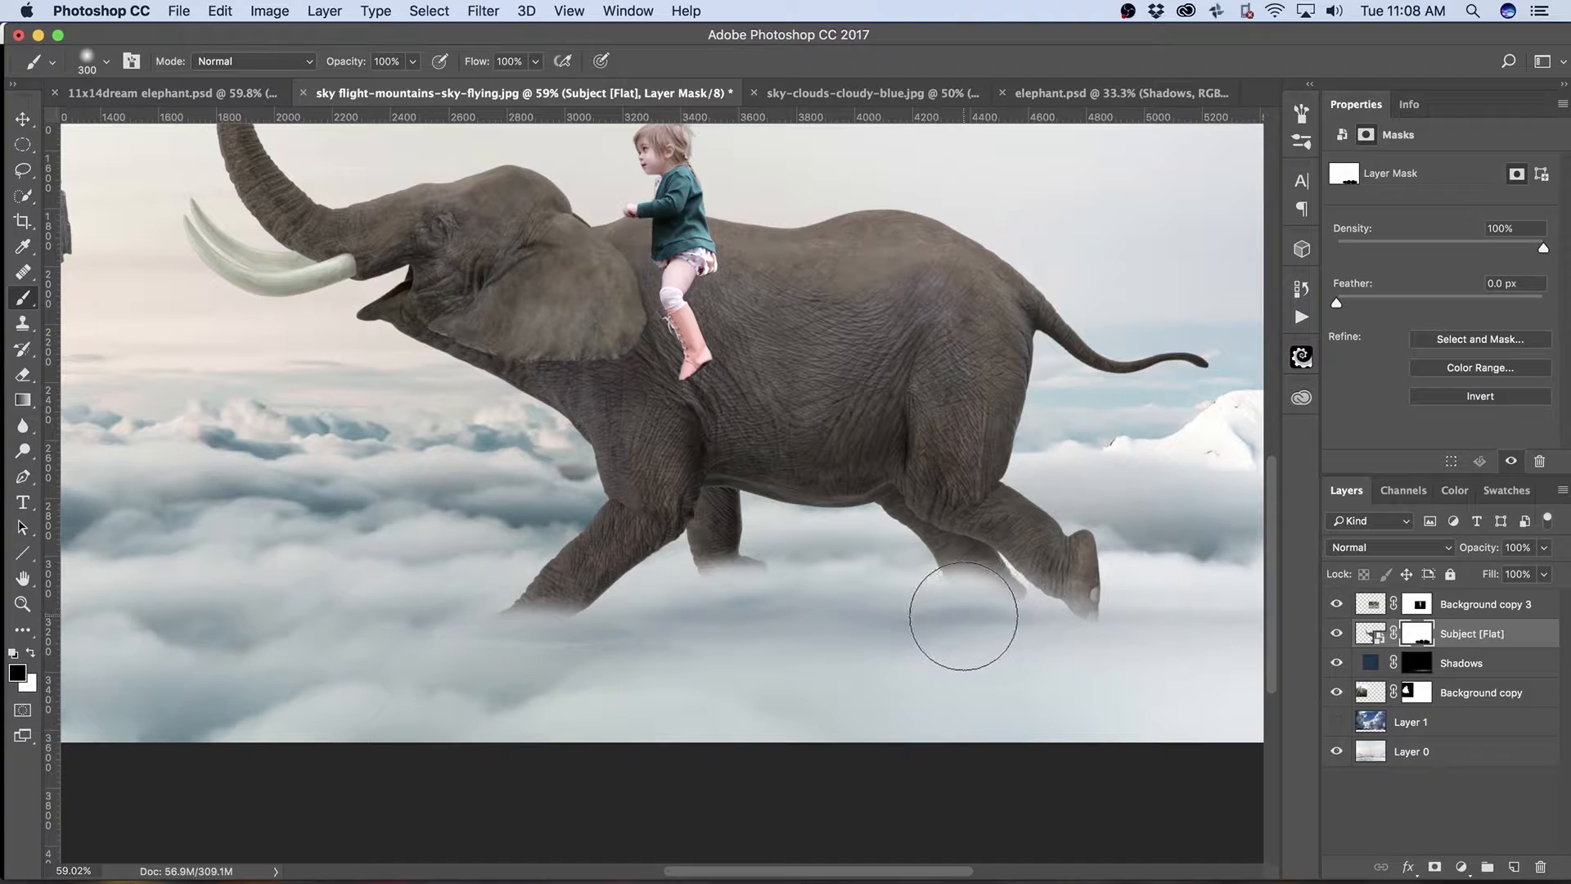
# Refine the elephant's mask around the inner hind foot with a smaller soft brush, ending at a 200 px brush size.
pyautogui.press('[')
pyautogui.press('[')
pyautogui.press('[')
pyautogui.press('[')
pyautogui.press('[')
pyautogui.press('[')
pyautogui.press(']')
pyautogui.press(']')
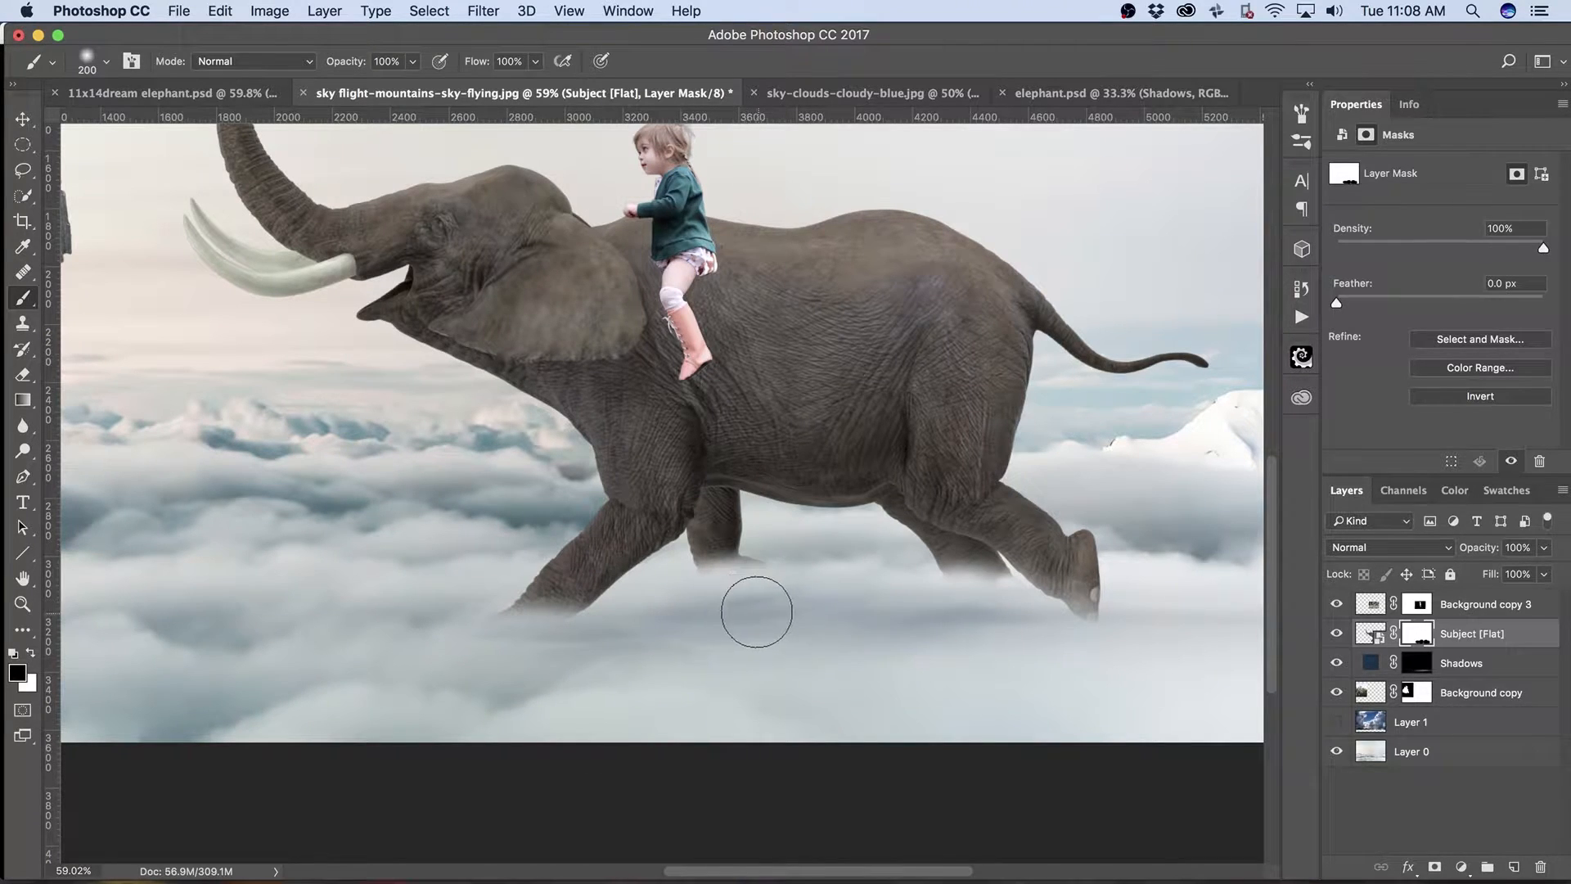
# Stretch the Shadows layer slightly taller with Free Transform and nudge it upward beneath the elephant's feet.
pyautogui.click(1440, 669)
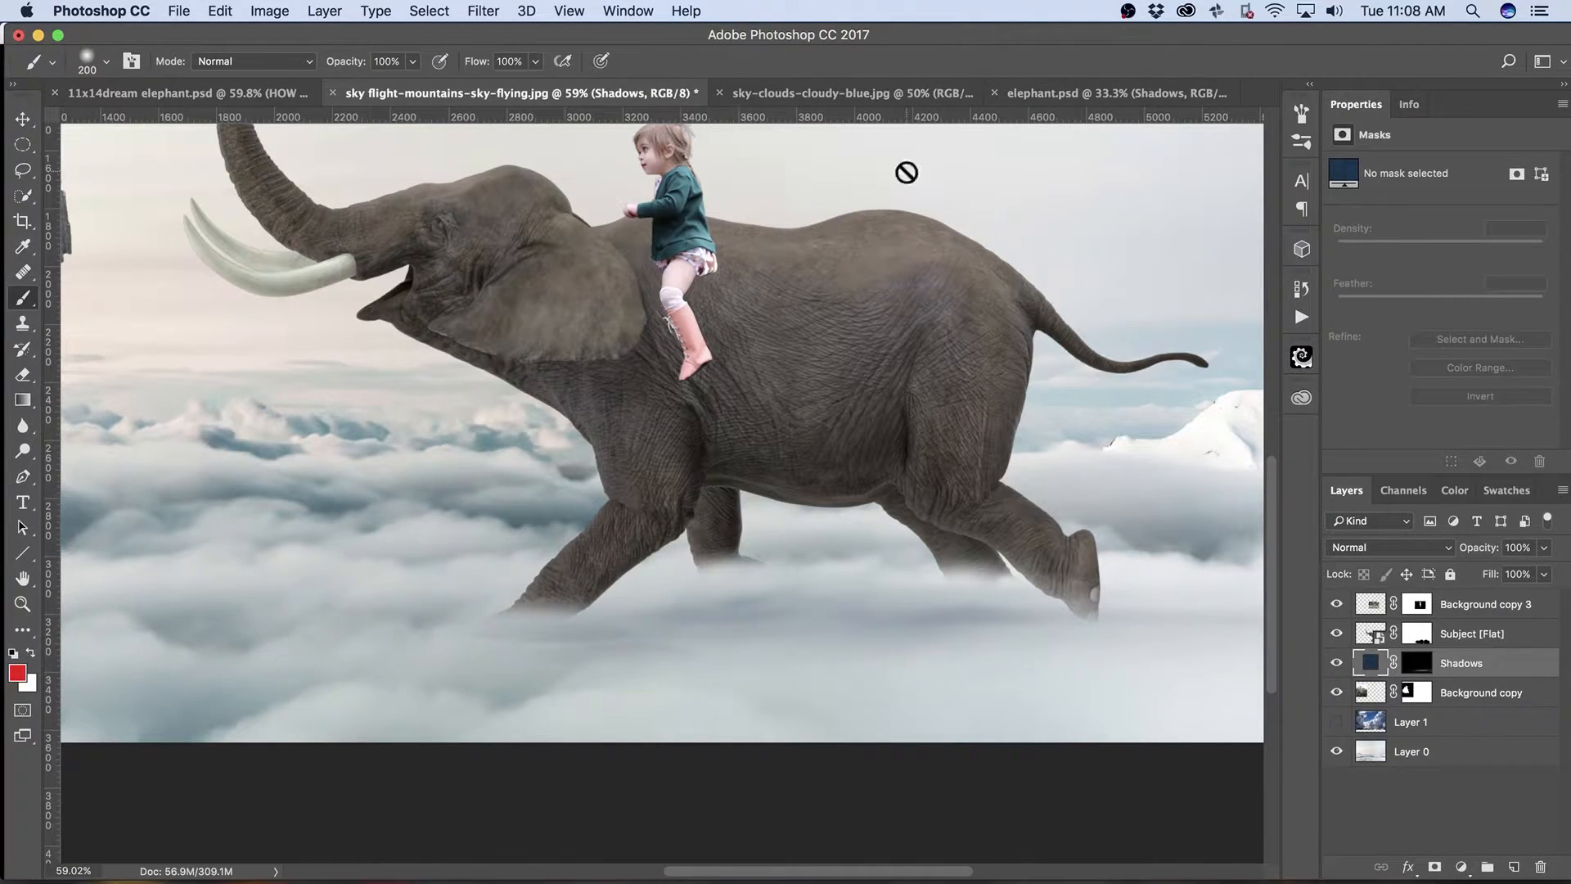
pyautogui.press('super+t')
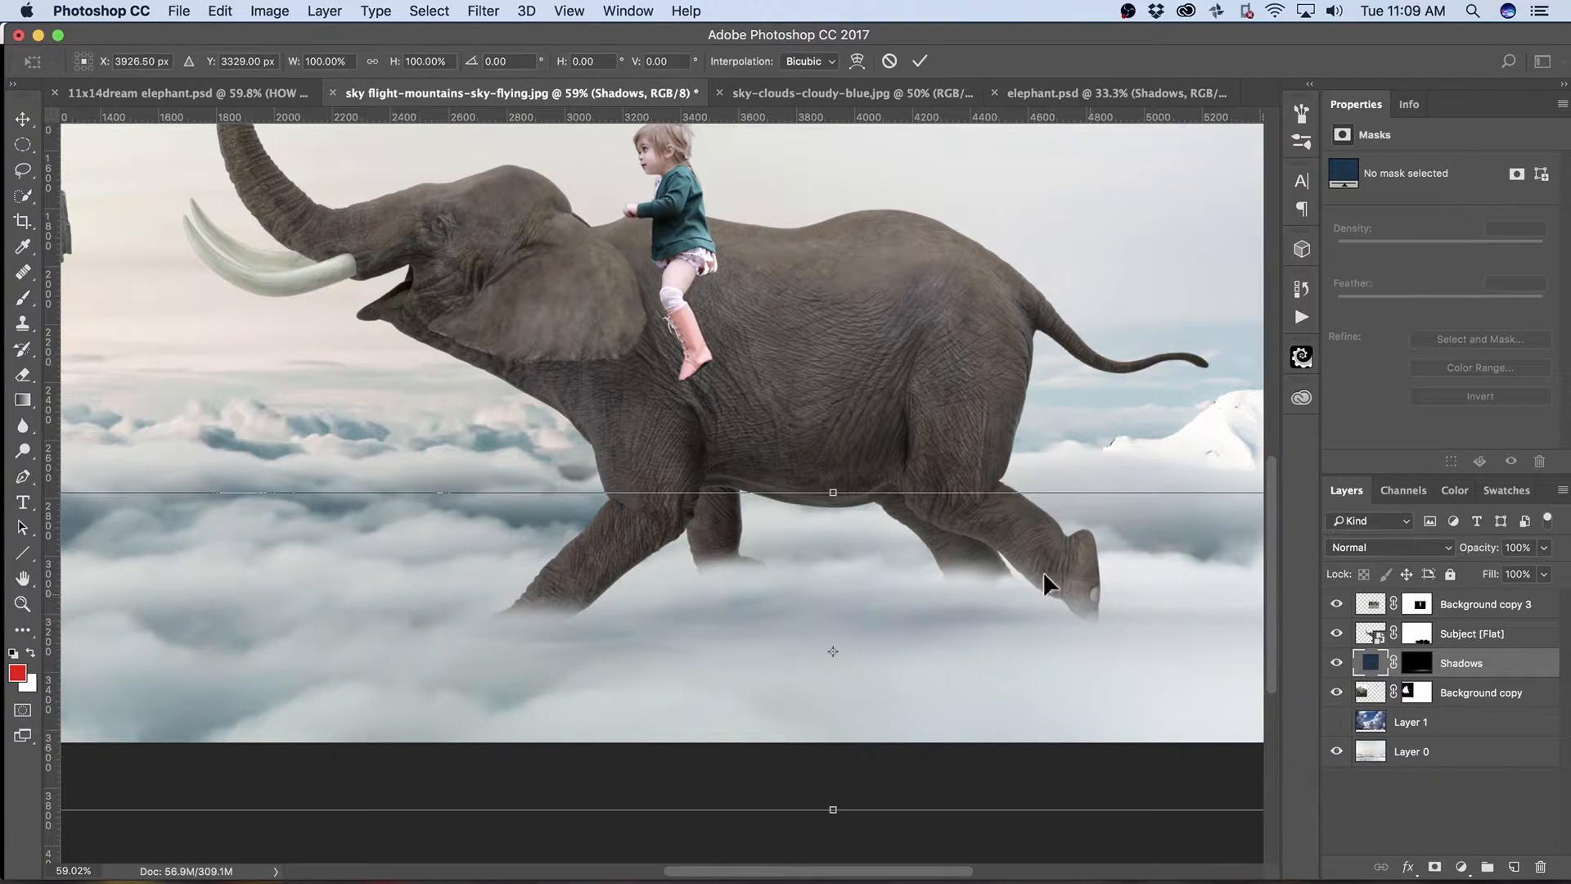
pyautogui.moveTo(833, 490); pyautogui.dragTo(834, 446)
pyautogui.moveTo(833, 808); pyautogui.dragTo(832, 819)
pyautogui.moveTo(872, 584); pyautogui.dragTo(875, 574)
pyautogui.press('Return')
# Paint white on the Shadows mask at 10% brush opacity beneath the two inner legs, reducing the soft brush from 175 to 90 px.
pyautogui.press('b')
pyautogui.click(1413, 660)
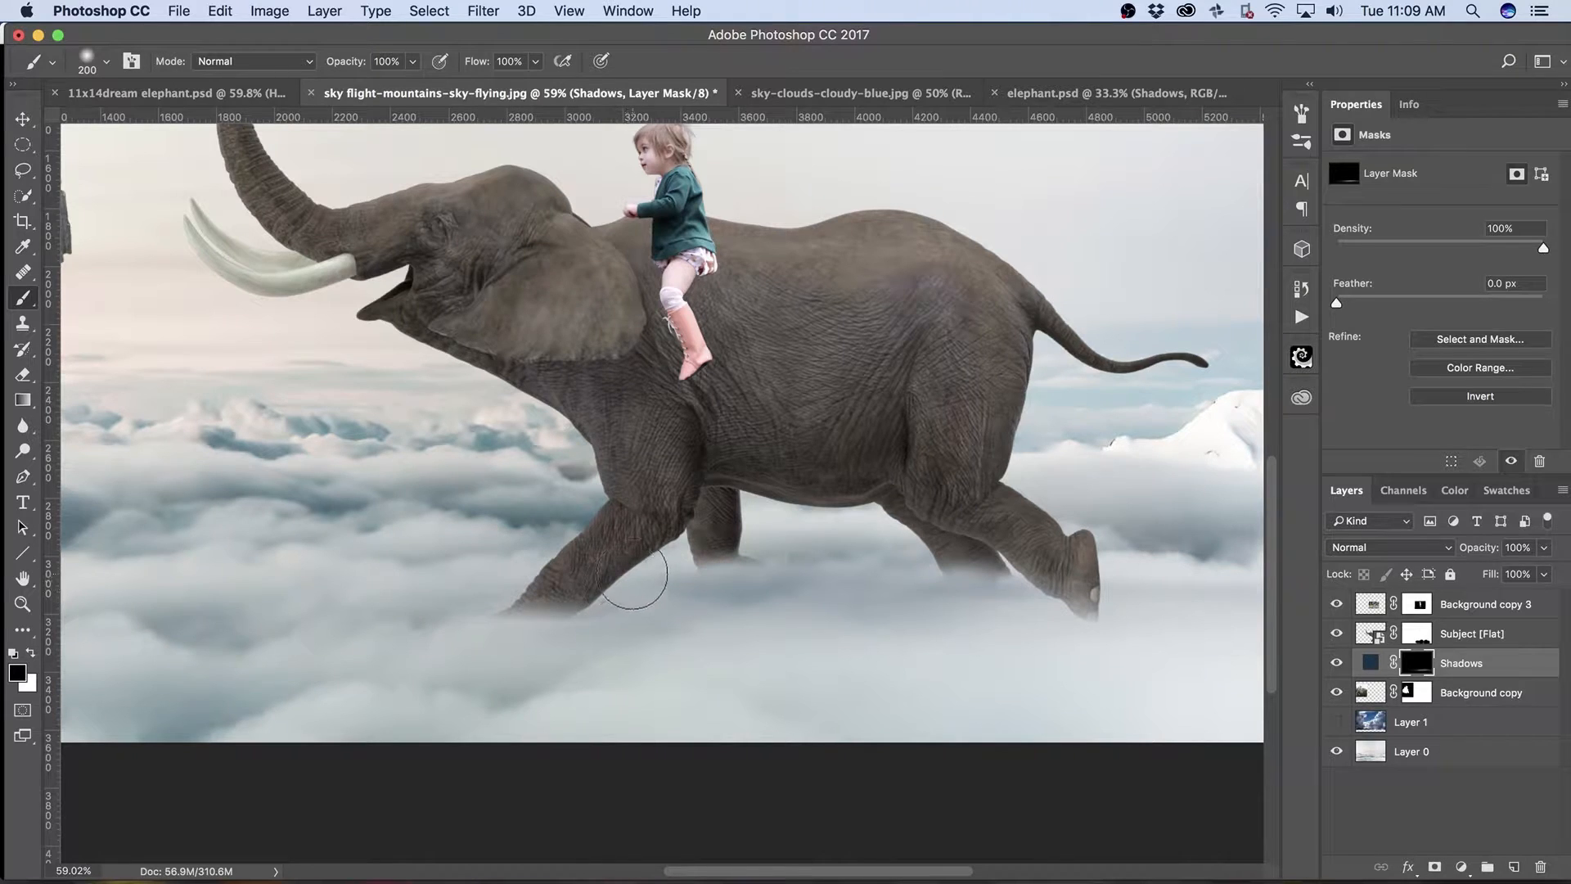
pyautogui.press('x')
pyautogui.press('[')
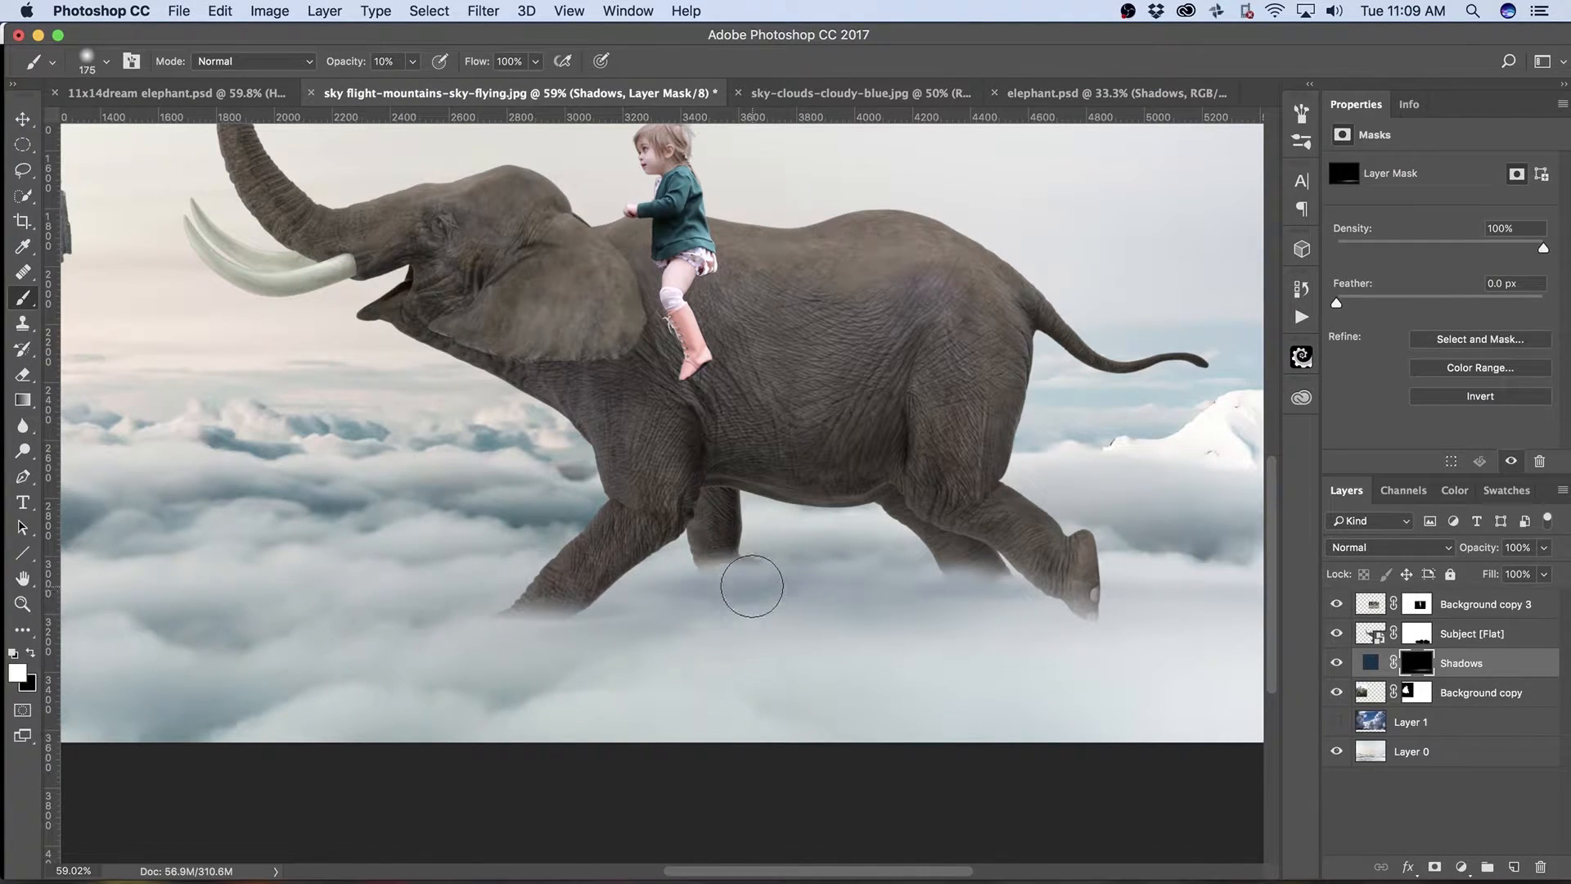
pyautogui.moveTo(738, 570)
pyautogui.mouseDown()
pyautogui.moveTo(1028, 592)
pyautogui.moveTo(965, 579)
pyautogui.moveTo(1010, 583)
pyautogui.moveTo(1036, 600)
pyautogui.moveTo(1007, 579)
pyautogui.mouseUp()
pyautogui.press('[')
pyautogui.press('[')
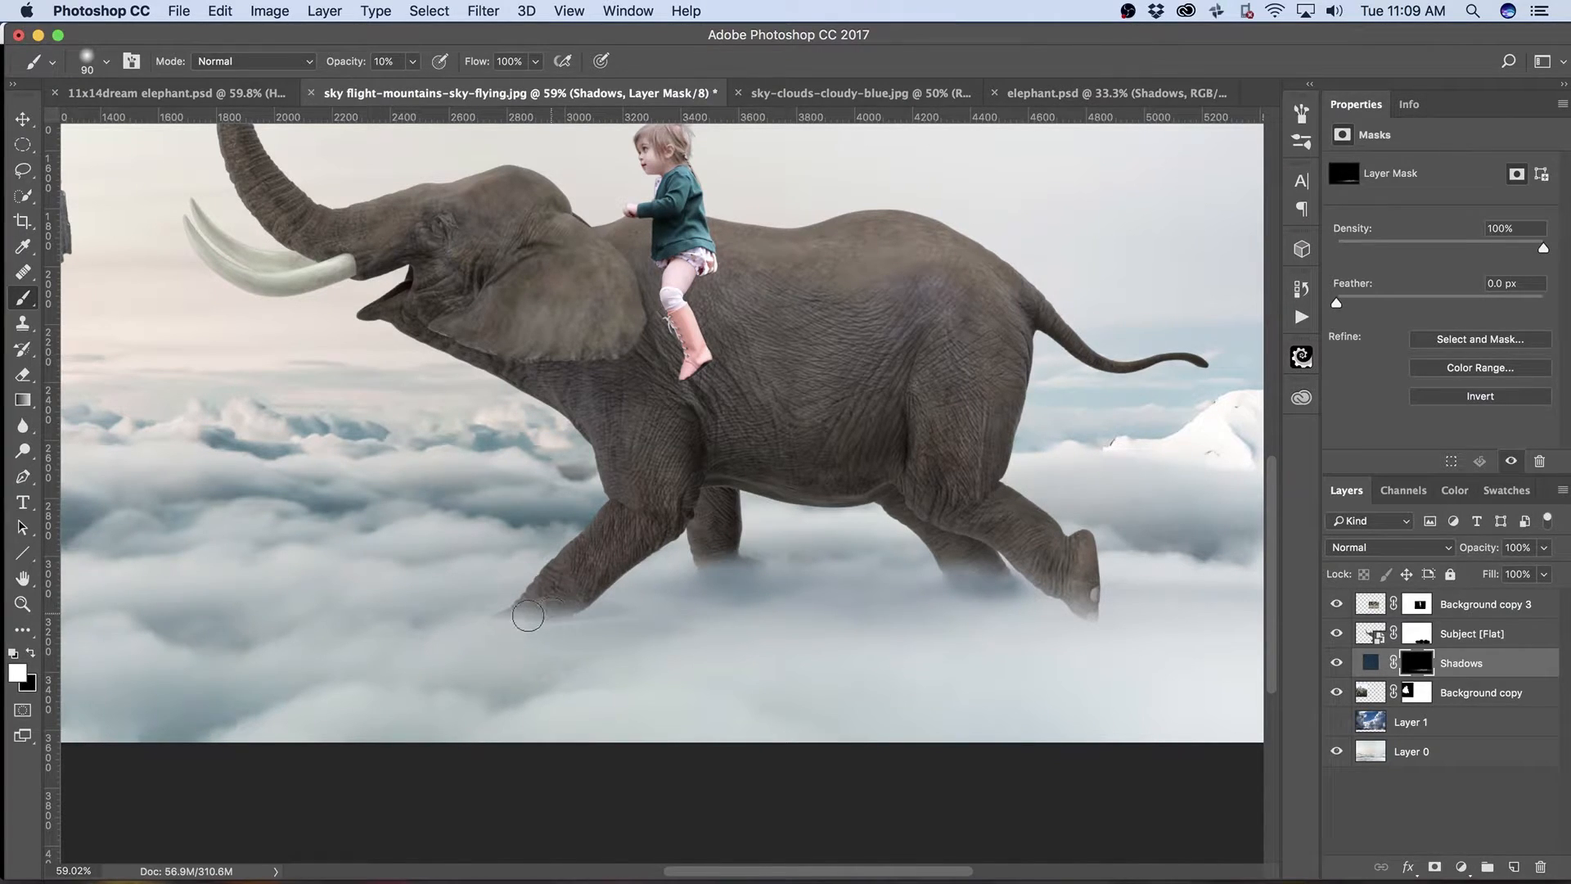
# Undo the last shadow strokes painted around the elephant's outer front foot.
pyautogui.press('super+alt+z')
pyautogui.press('super+alt+z')
pyautogui.press('super+alt+z')
pyautogui.press('super+alt+z')
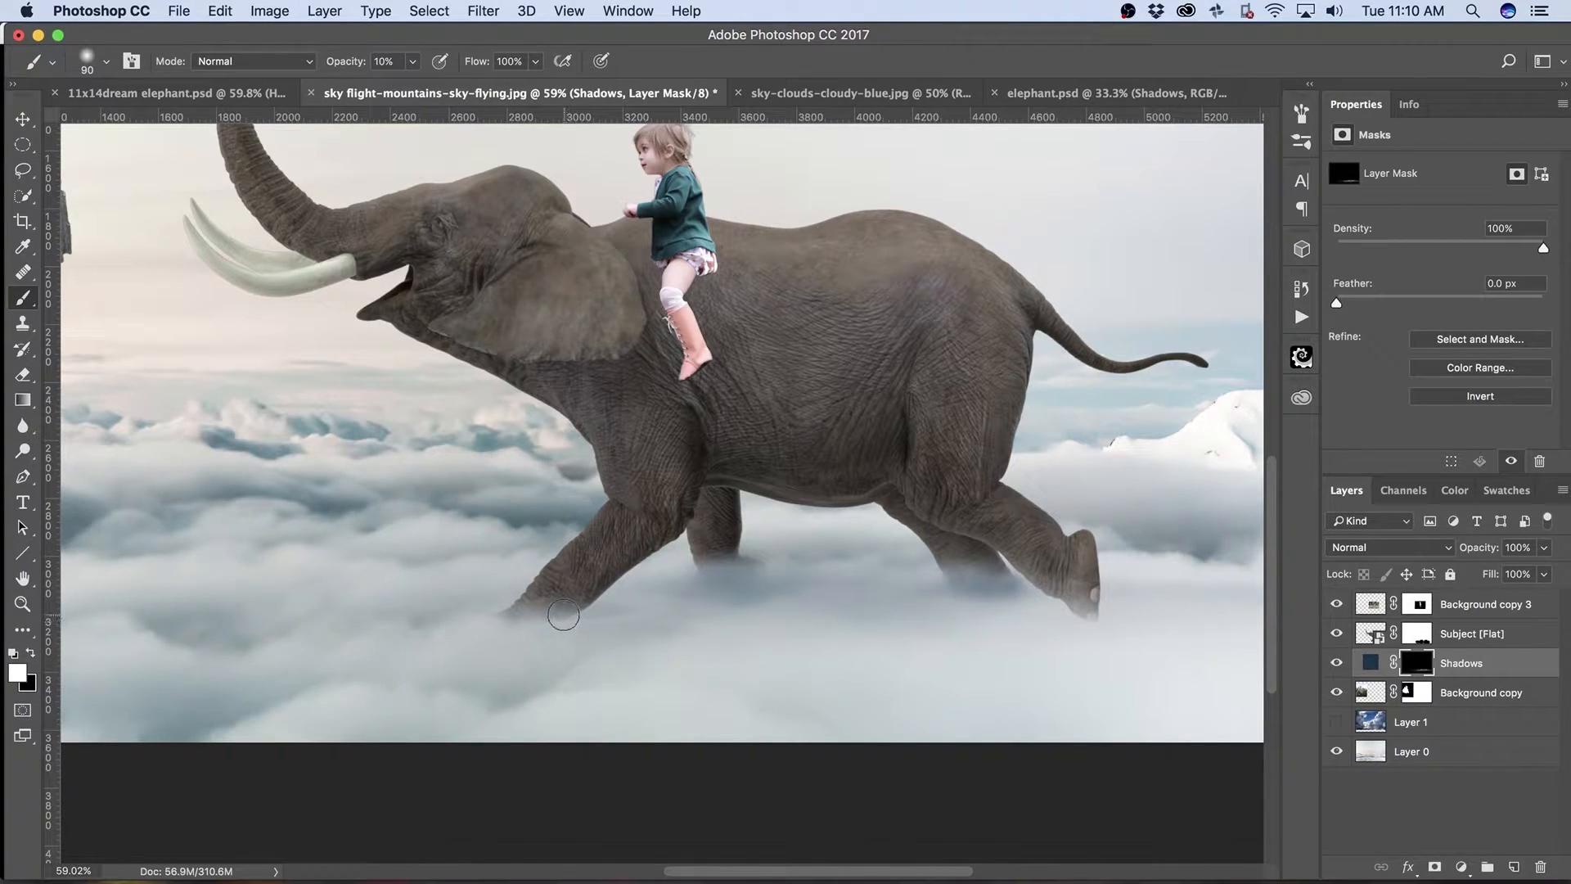
# Paint a faint shadow beneath the raised hind foot at 1% brush opacity, undoing the trial stroke made at 10%.
pyautogui.moveTo(360, 72); pyautogui.dragTo(350, 70)
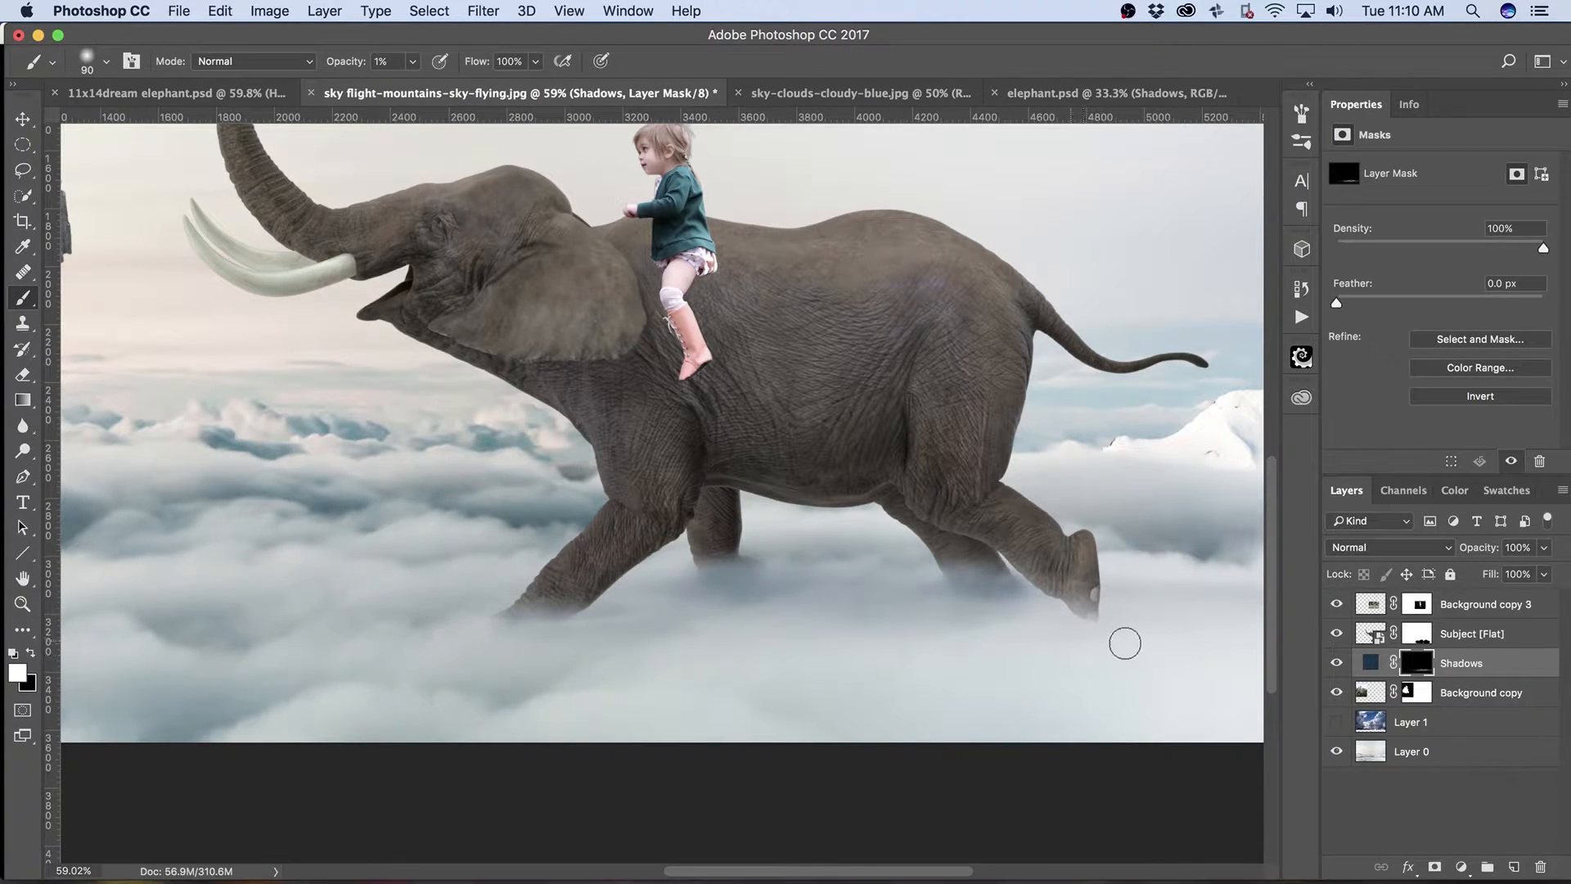
pyautogui.press('1')
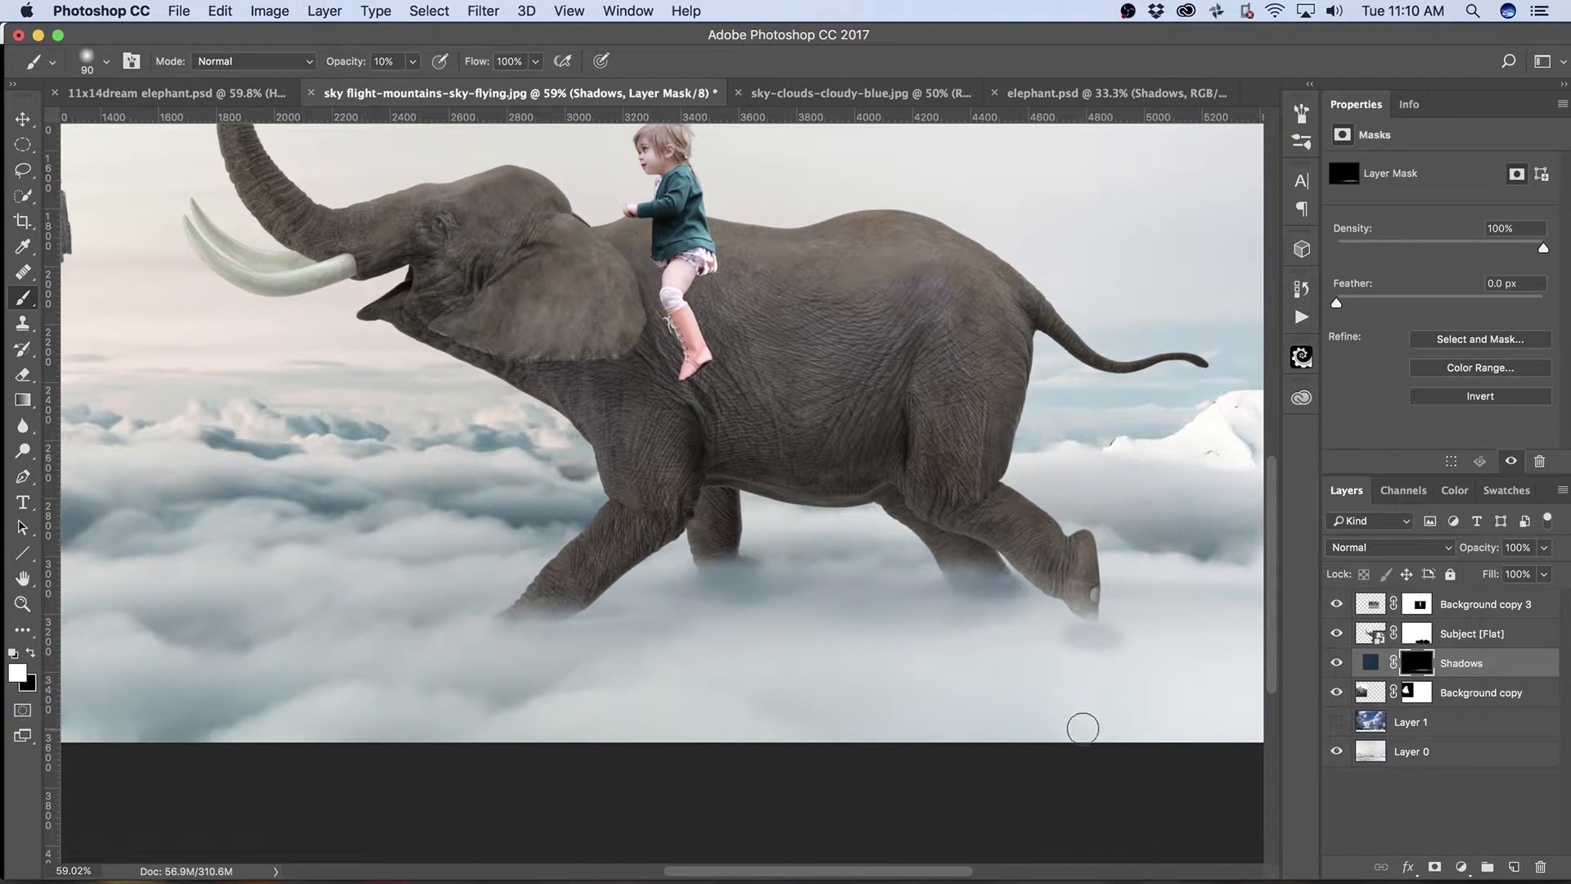
pyautogui.press('super+z')
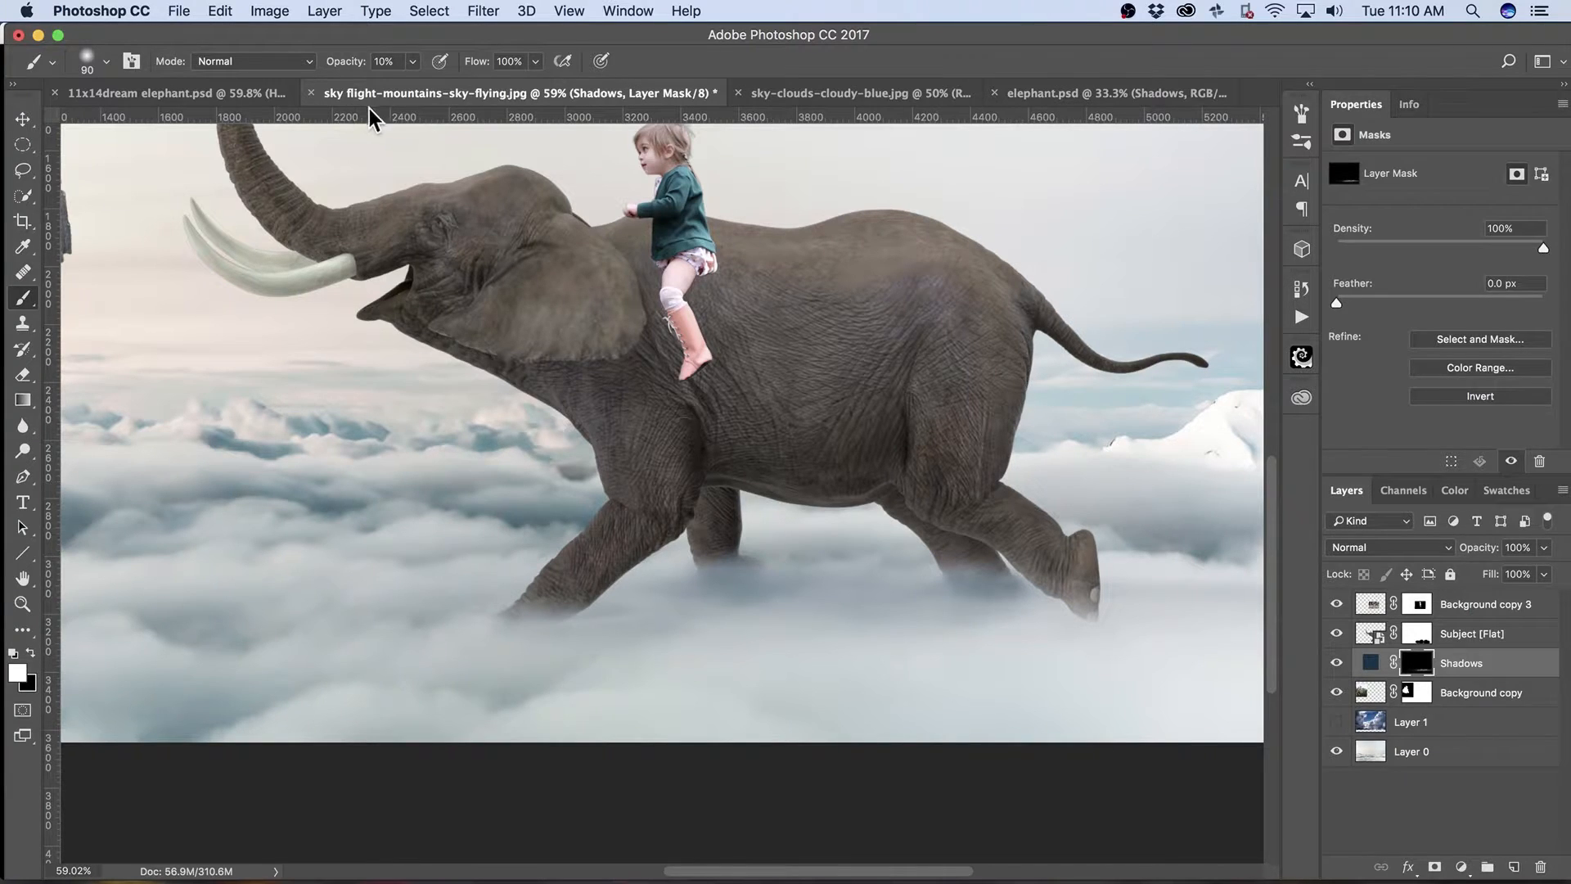
pyautogui.moveTo(350, 62); pyautogui.dragTo(335, 62)
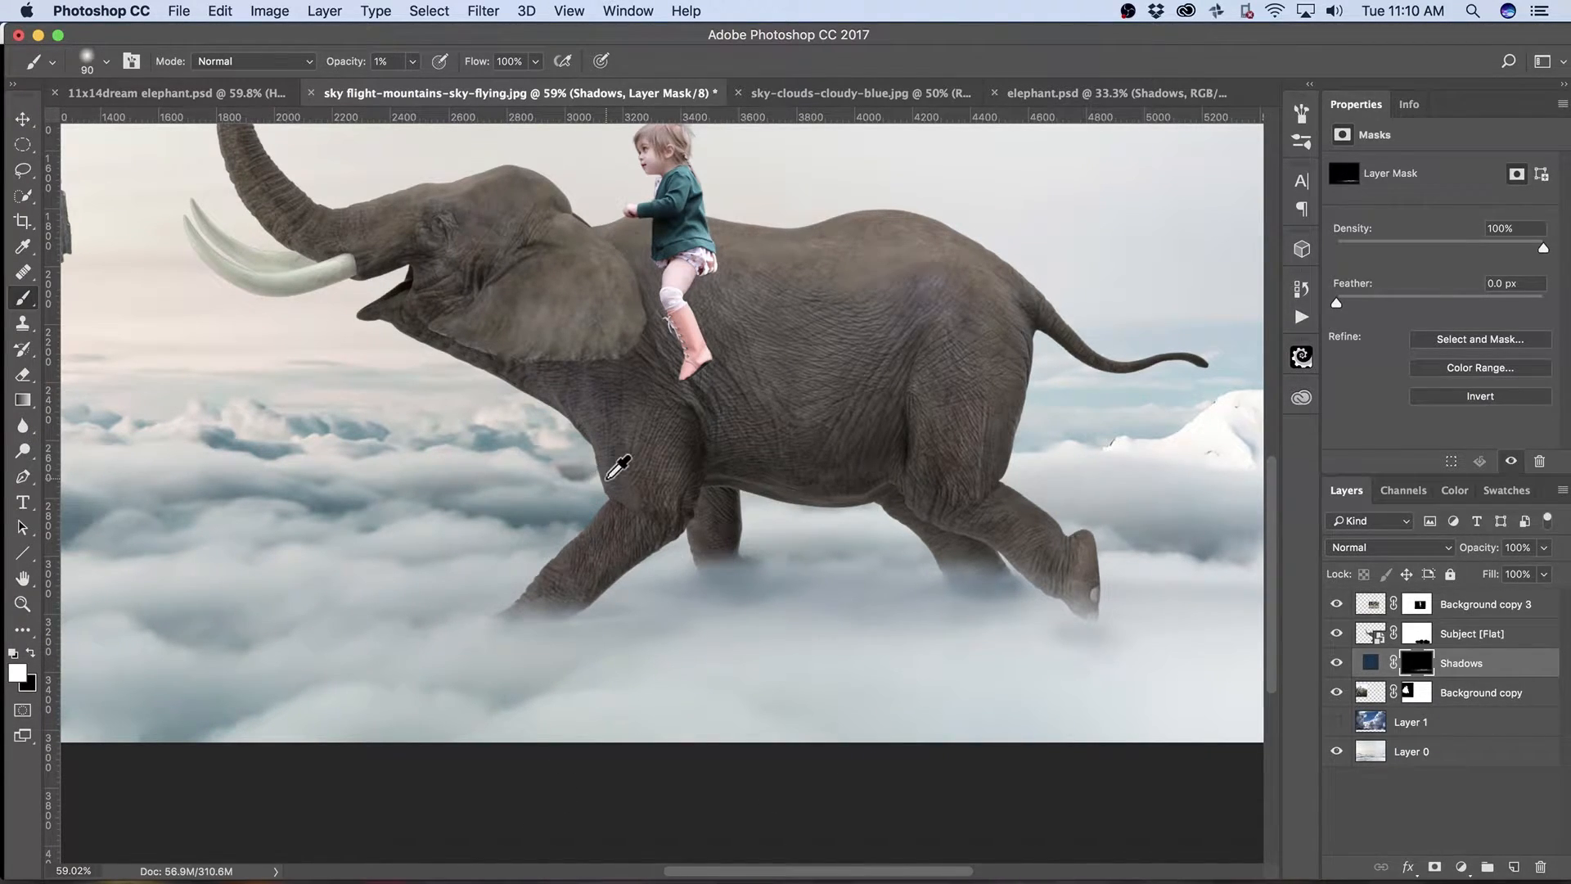
# Move the girl on Background copy 3 forward onto the elephant's neck and enlarge her to about 122% width and 119% height.
pyautogui.scroll(-5, 618, 467)
pyautogui.rightClick(637, 225)
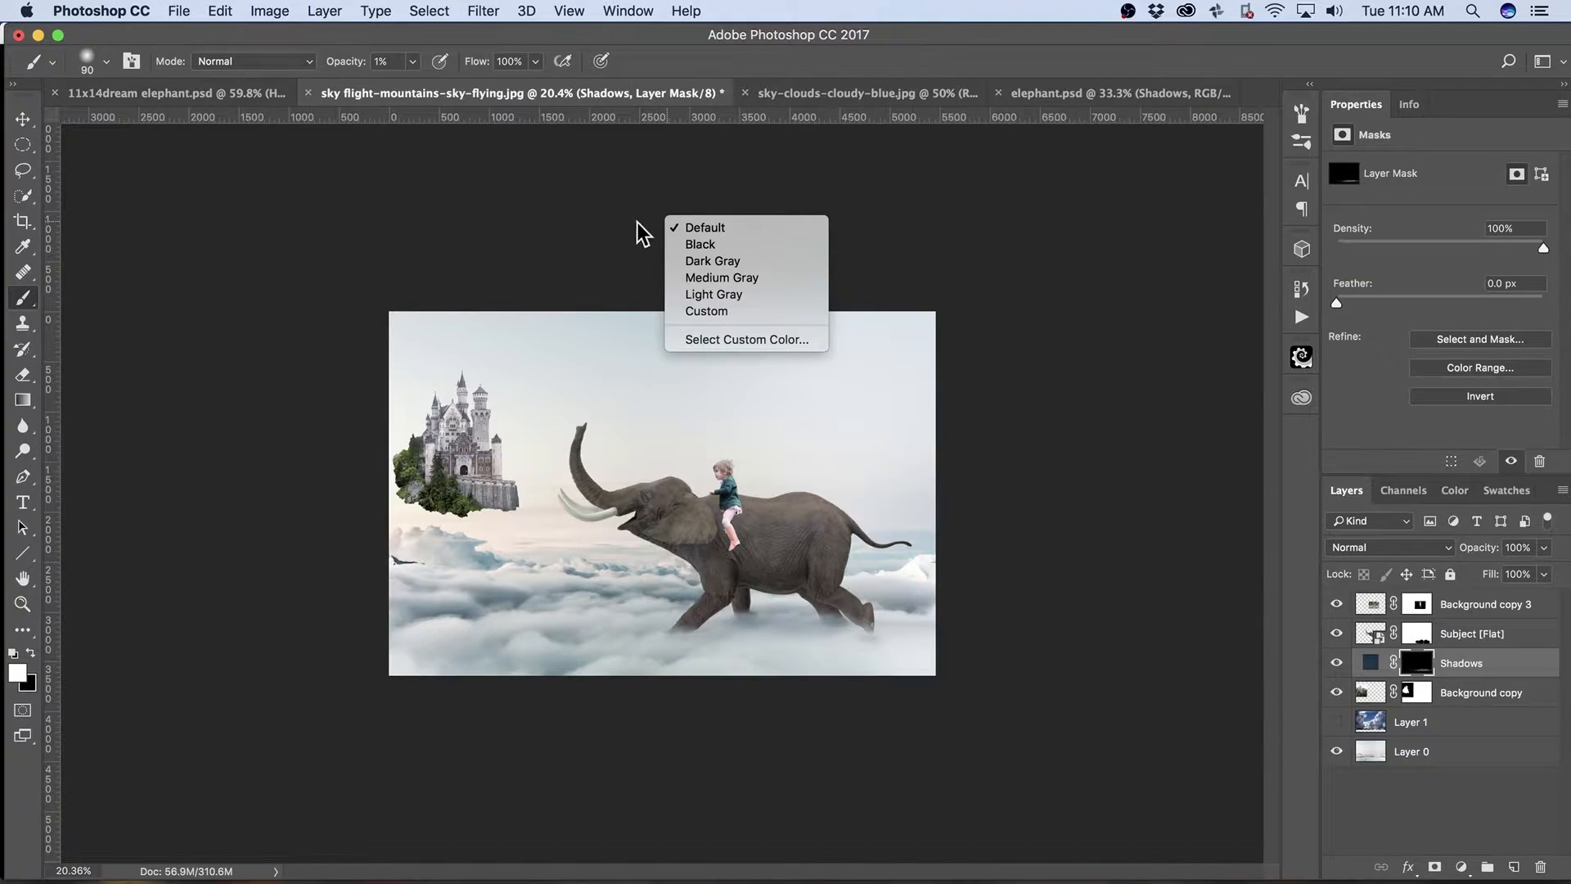
pyautogui.click(1373, 602)
pyautogui.click(1372, 606)
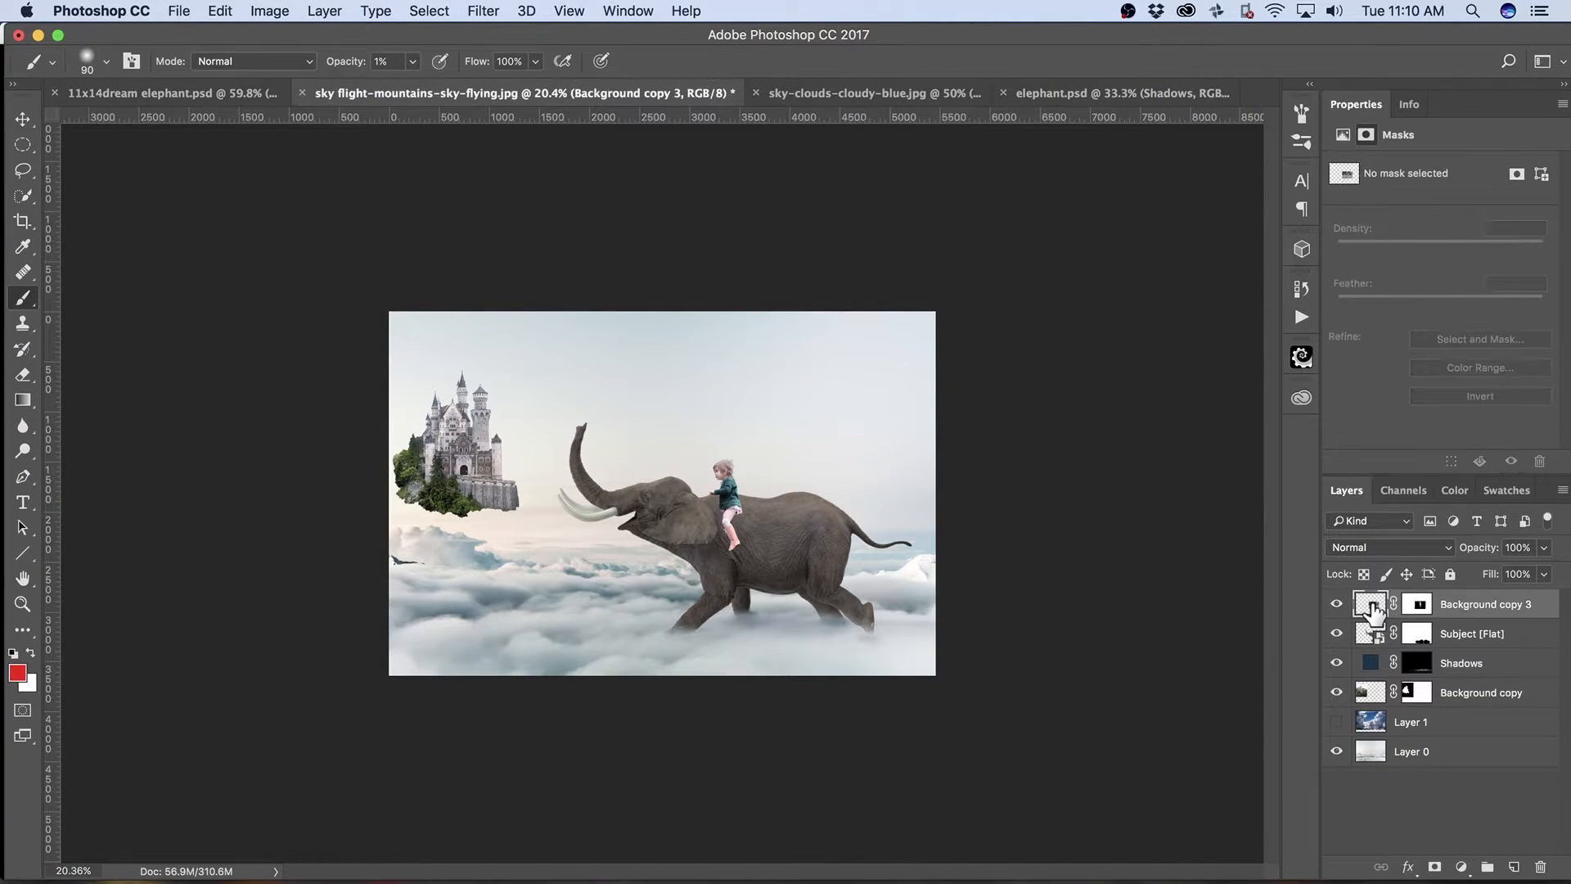
pyautogui.moveTo(641, 485); pyautogui.dragTo(708, 486)
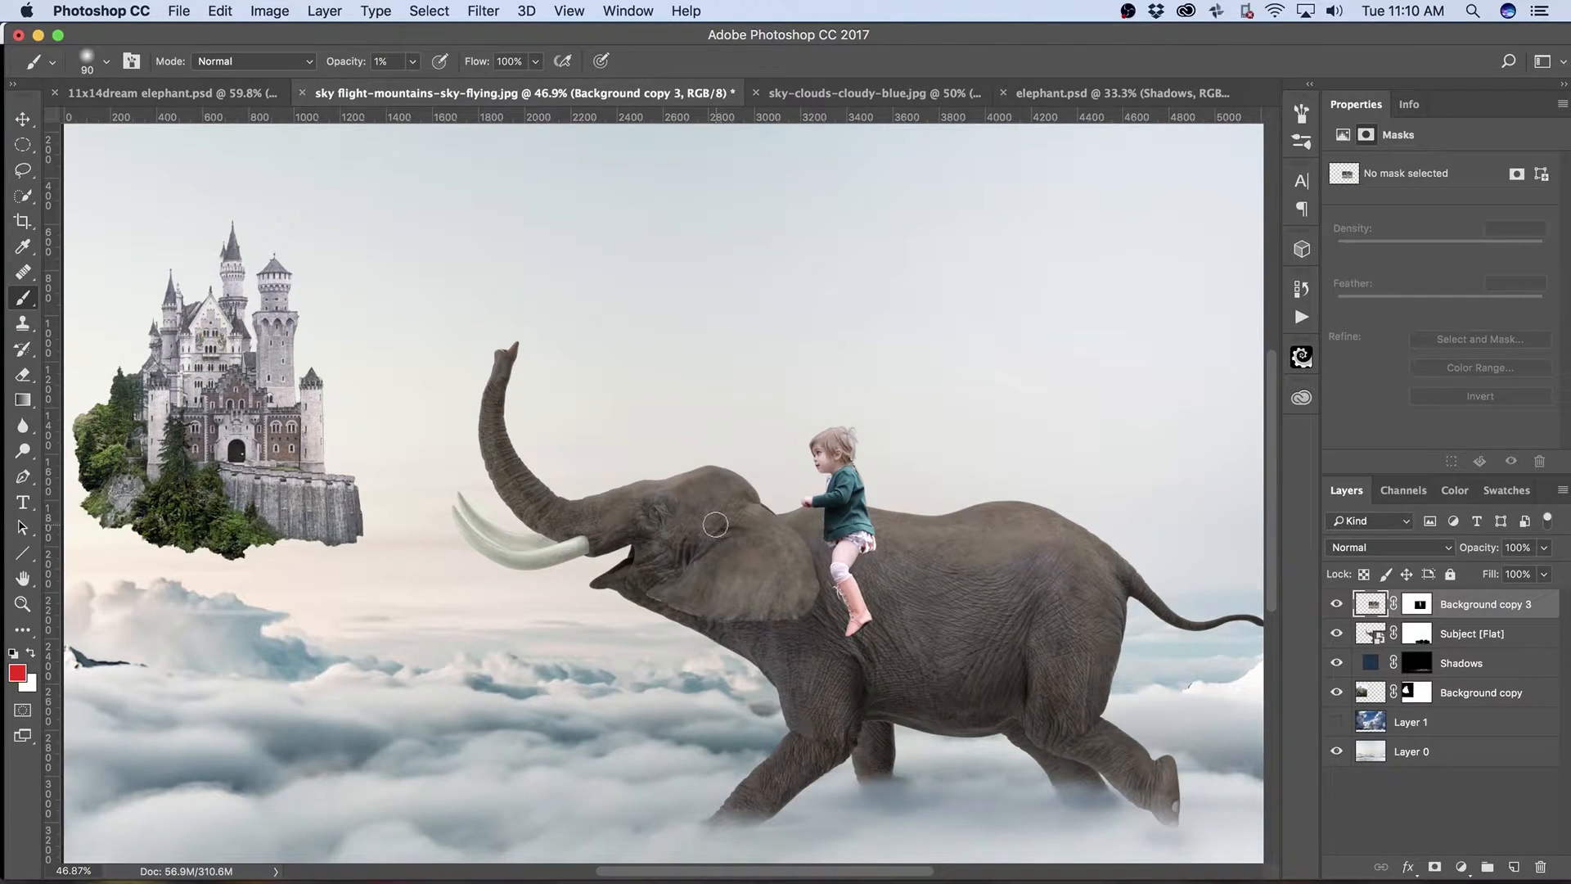
pyautogui.moveTo(726, 547); pyautogui.dragTo(695, 494)
pyautogui.press('v')
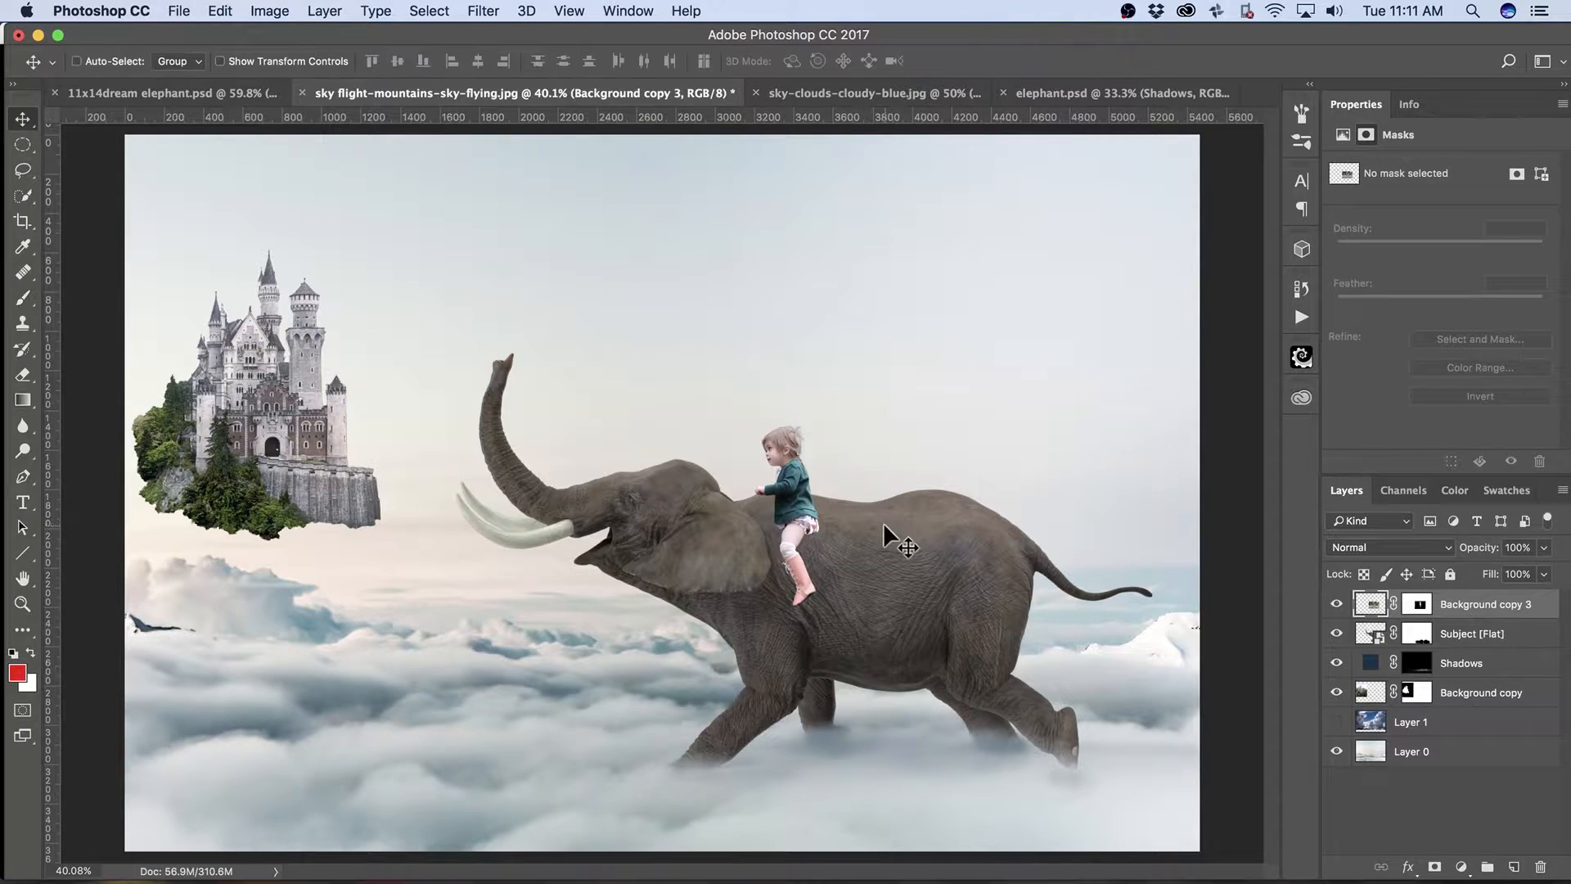
pyautogui.moveTo(802, 501); pyautogui.dragTo(741, 463)
pyautogui.hotkey('ctrl', 't')
pyautogui.moveTo(920, 389); pyautogui.dragTo(1001, 342)
pyautogui.moveTo(868, 443); pyautogui.dragTo(828, 476)
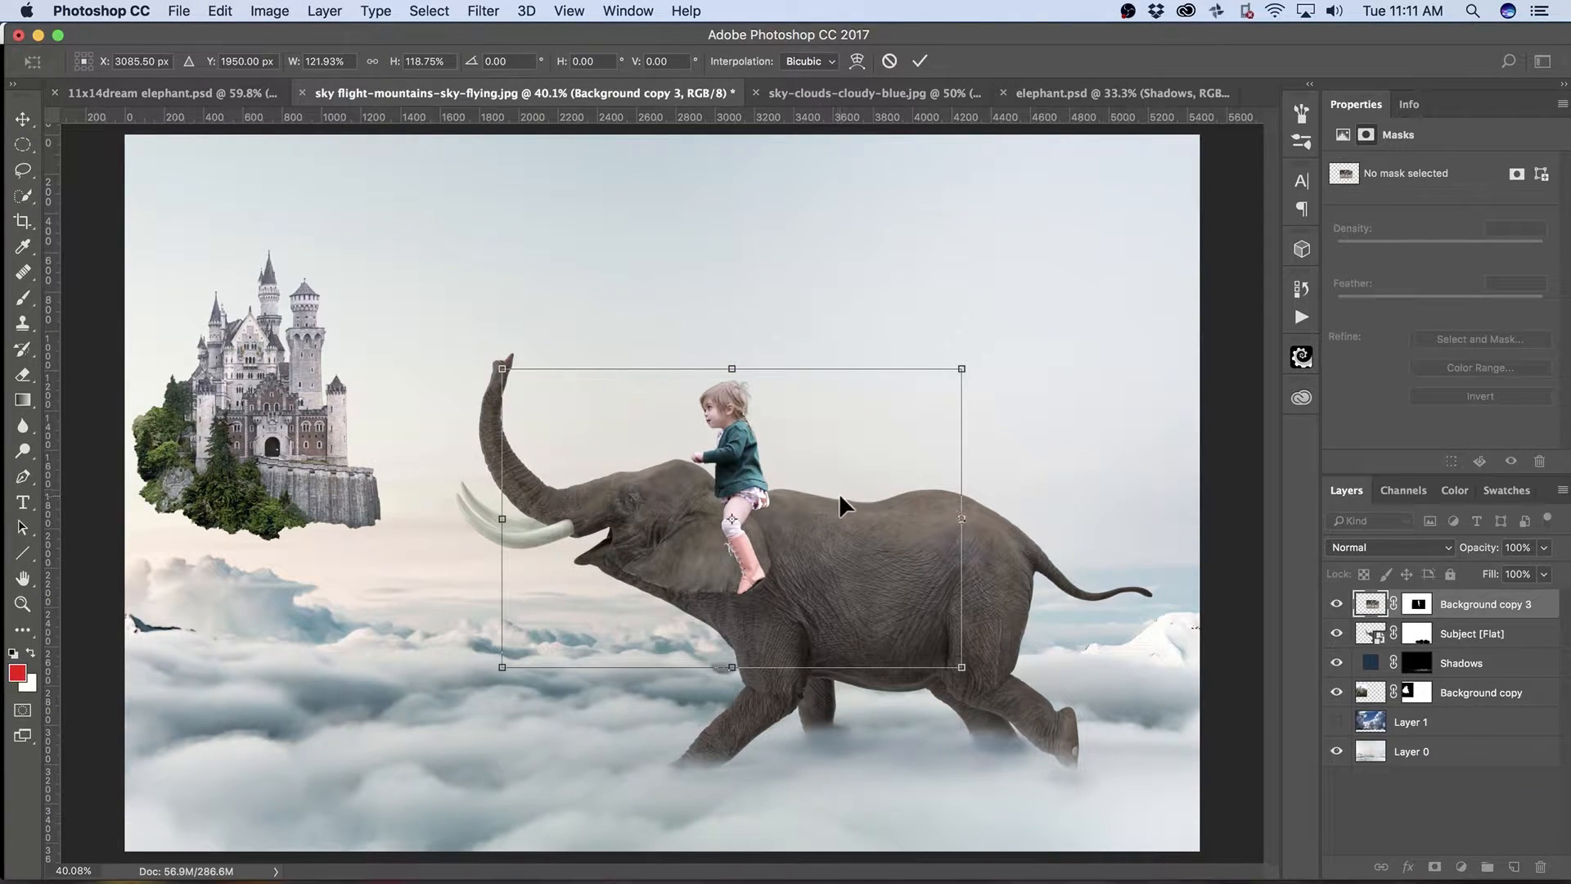
# Tilt the girl about 8° counter-clockwise, scale her down slightly and apply the transform.
pyautogui.moveTo(1003, 365); pyautogui.dragTo(979, 316)
pyautogui.moveTo(818, 474)
pyautogui.mouseDown()
pyautogui.moveTo(840, 463)
pyautogui.moveTo(828, 478)
pyautogui.mouseUp()
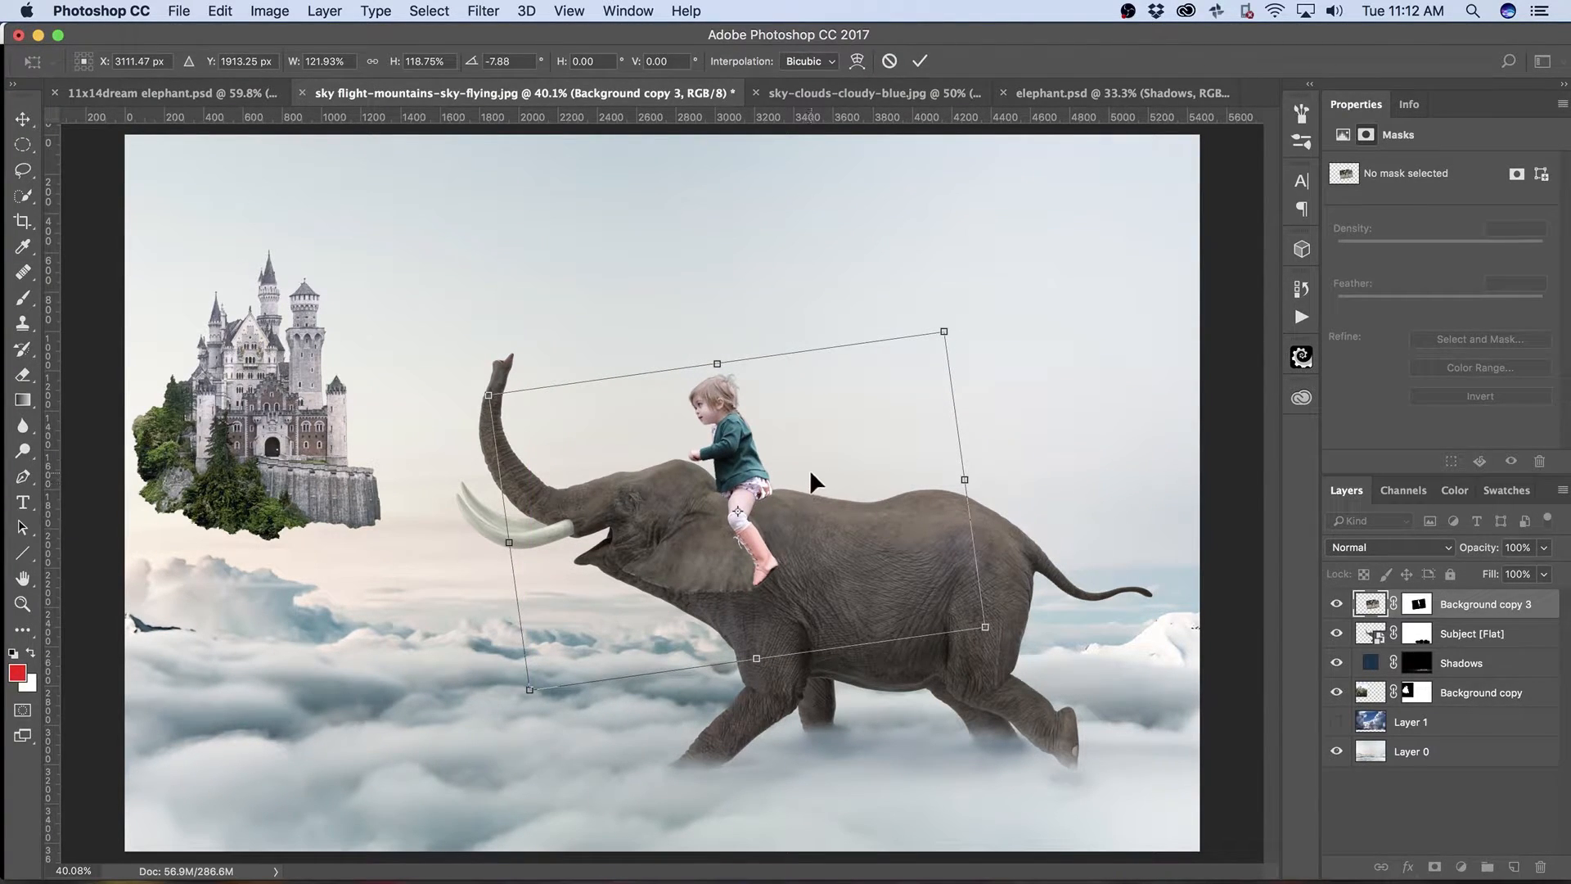
pyautogui.moveTo(944, 328); pyautogui.dragTo(933, 343)
pyautogui.press('Return')
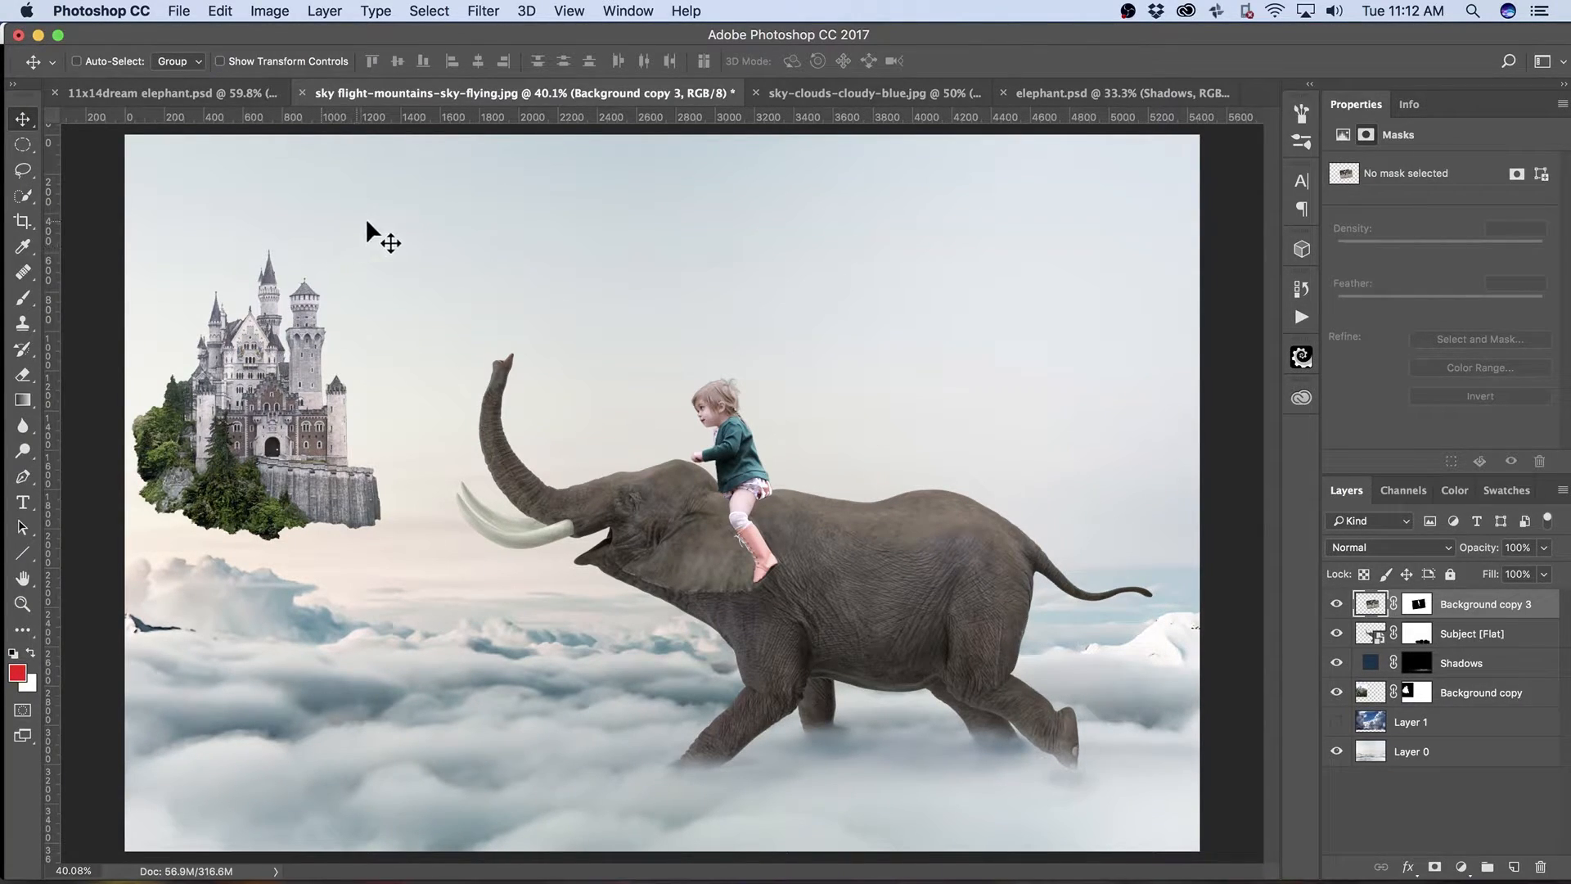
# Start a Puppet Warp on the girl and place pins on her elbow, shoulder, chest, waist and hip.
pyautogui.click(219, 10)
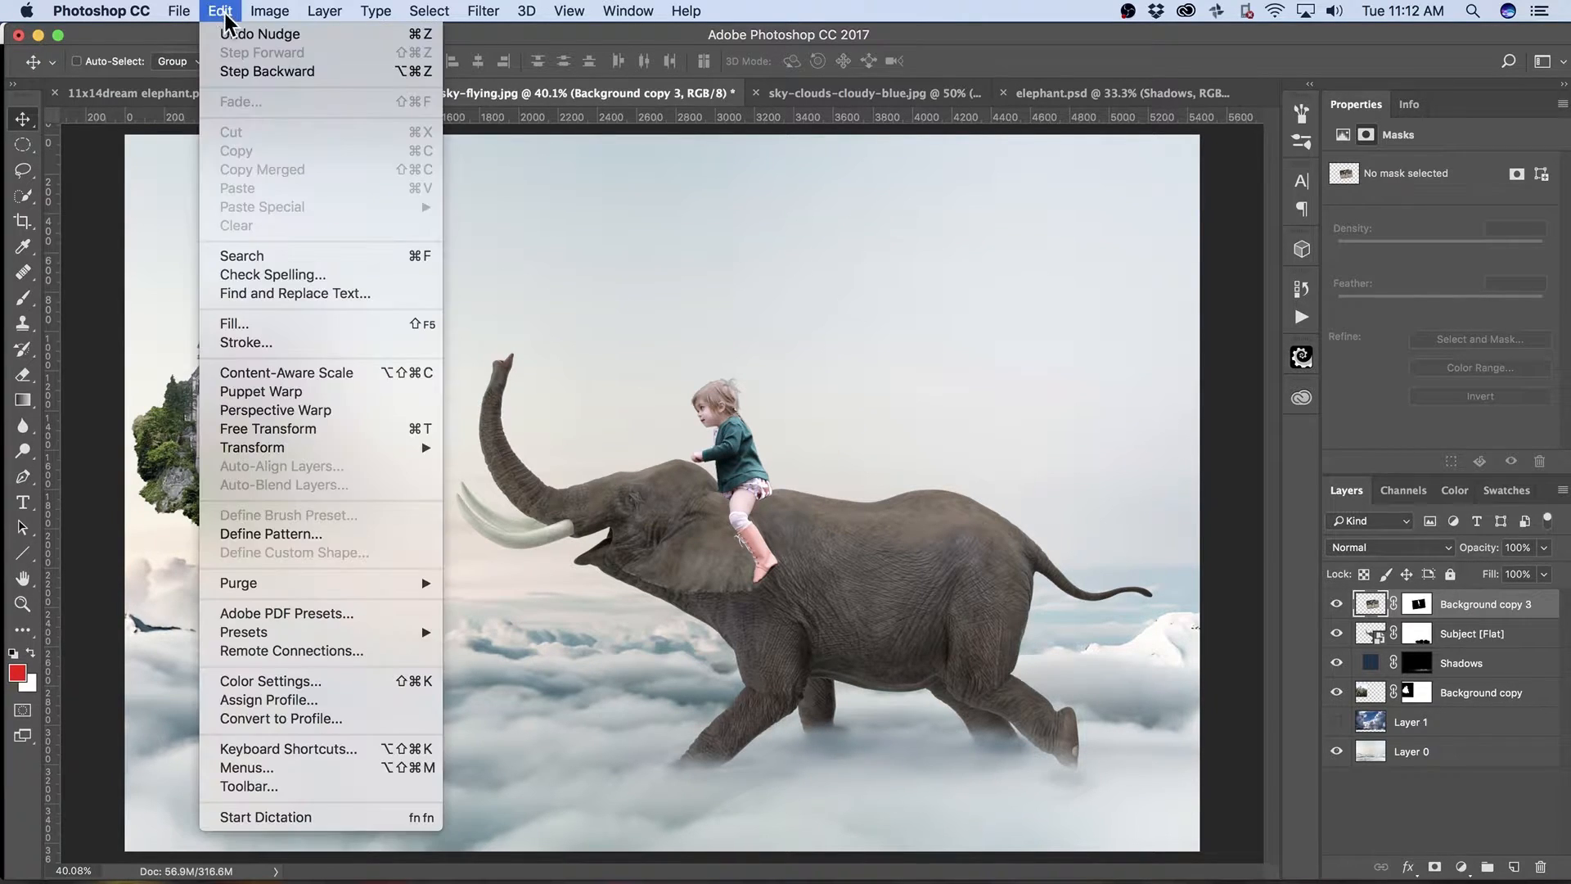
pyautogui.click(364, 393)
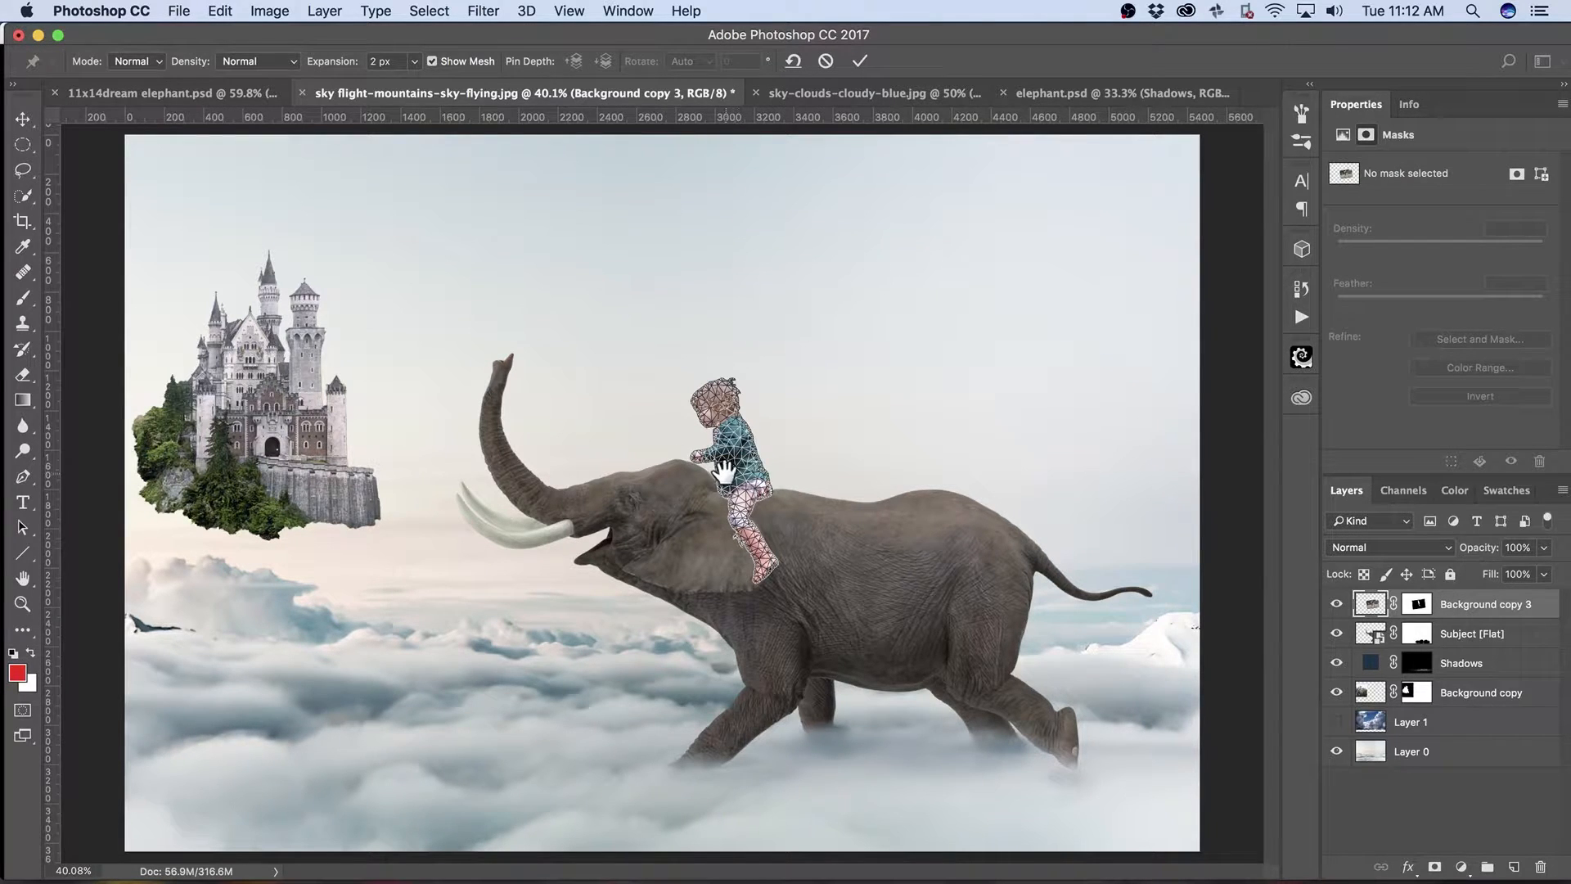
pyautogui.keyDown('super'); pyautogui.moveTo(725, 459); pyautogui.dragTo(828, 447); pyautogui.keyUp('super')
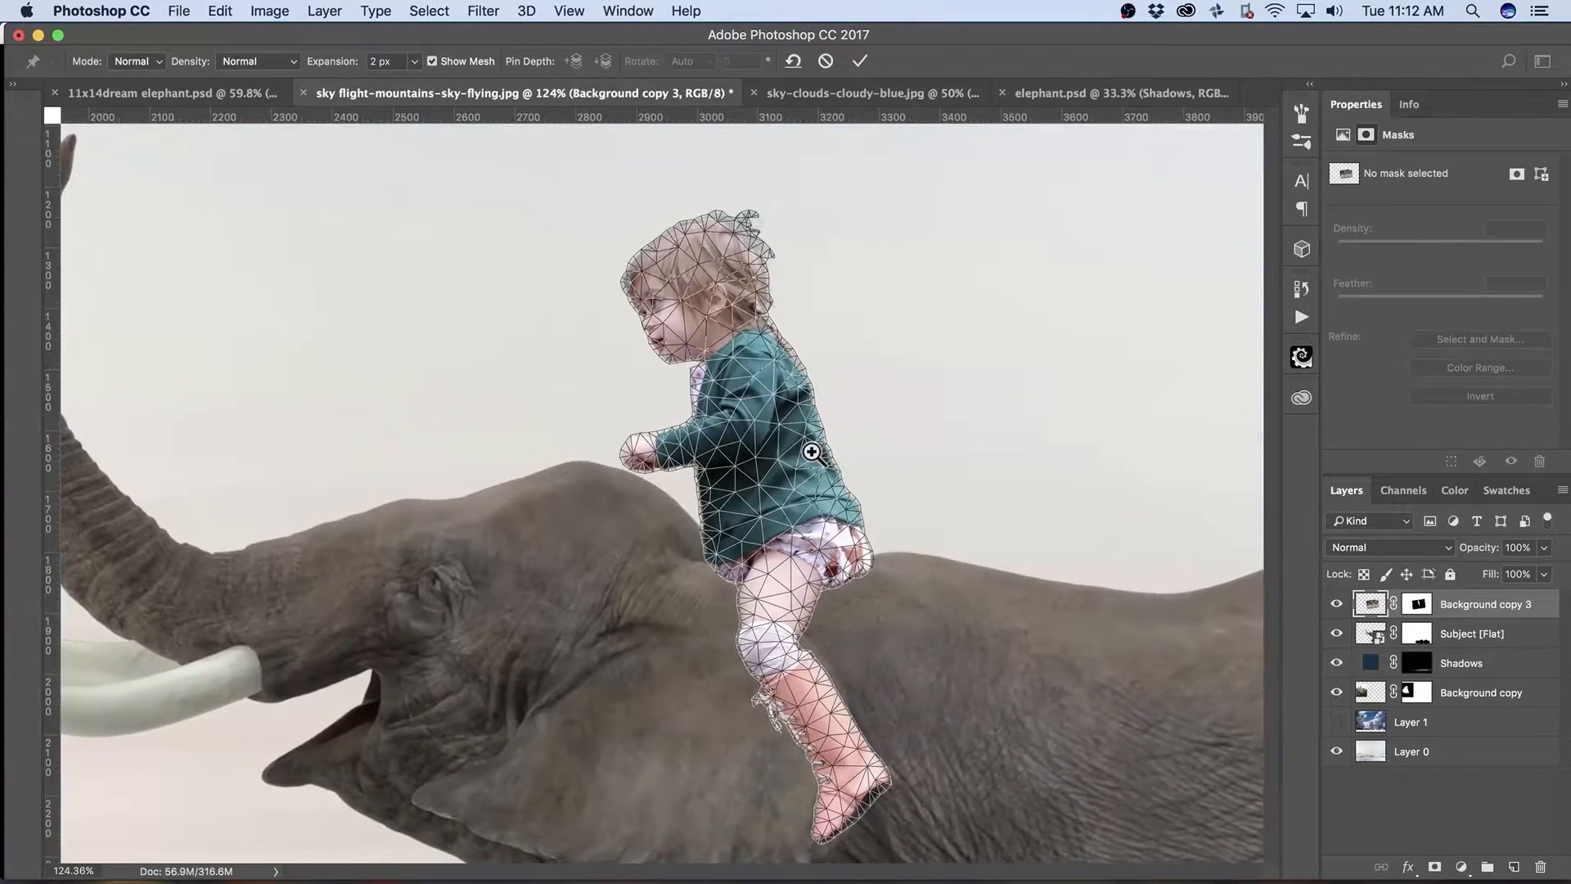
pyautogui.click(743, 422)
pyautogui.click(754, 366)
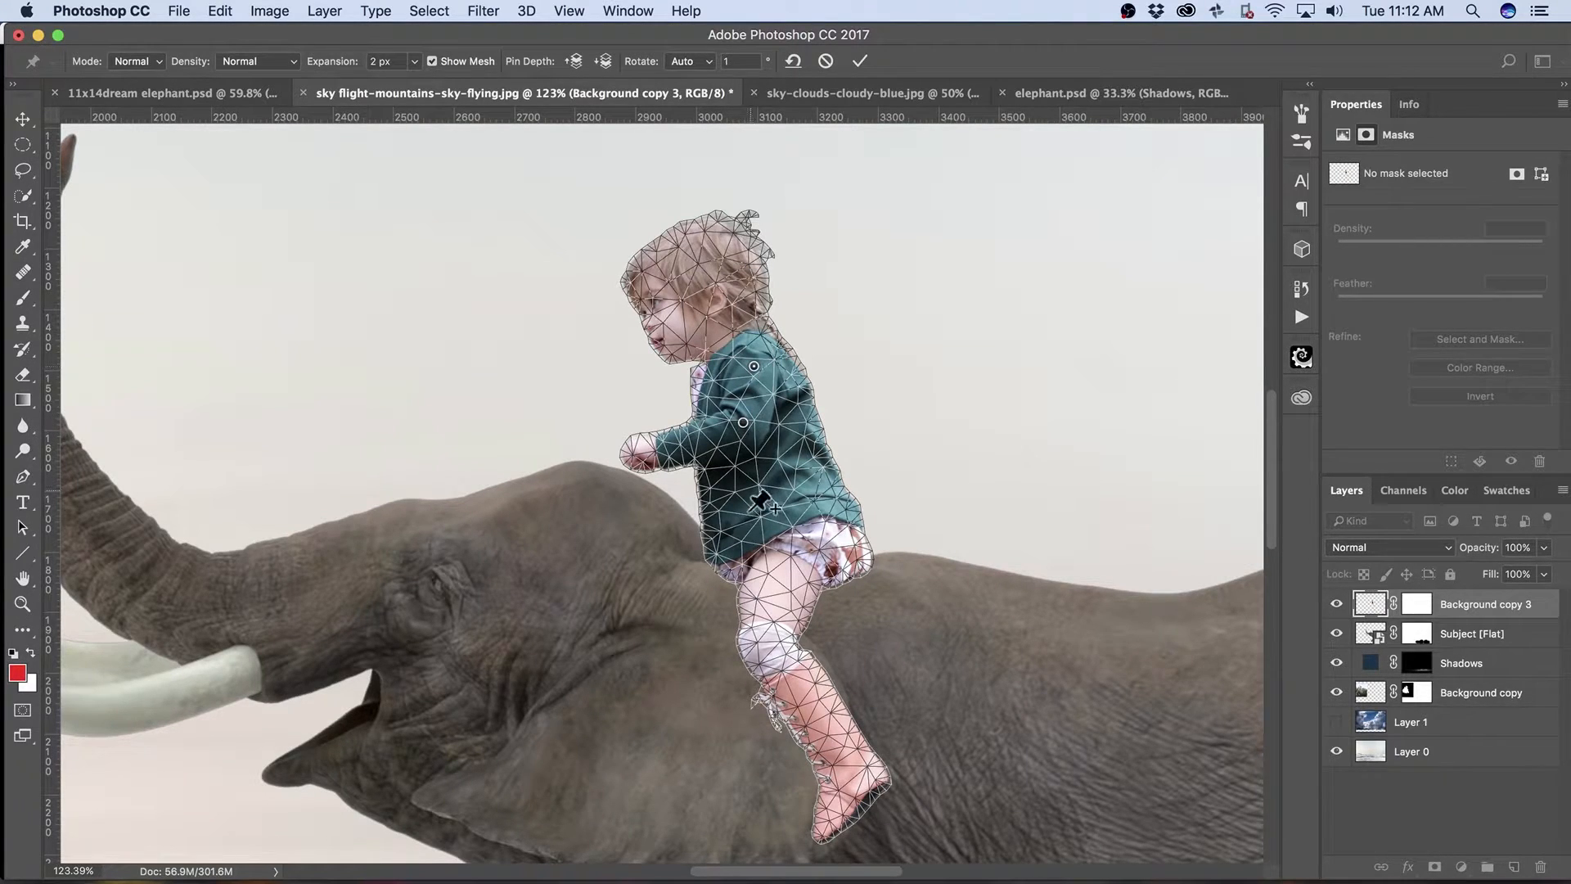
pyautogui.click(736, 546)
pyautogui.click(735, 494)
pyautogui.click(716, 369)
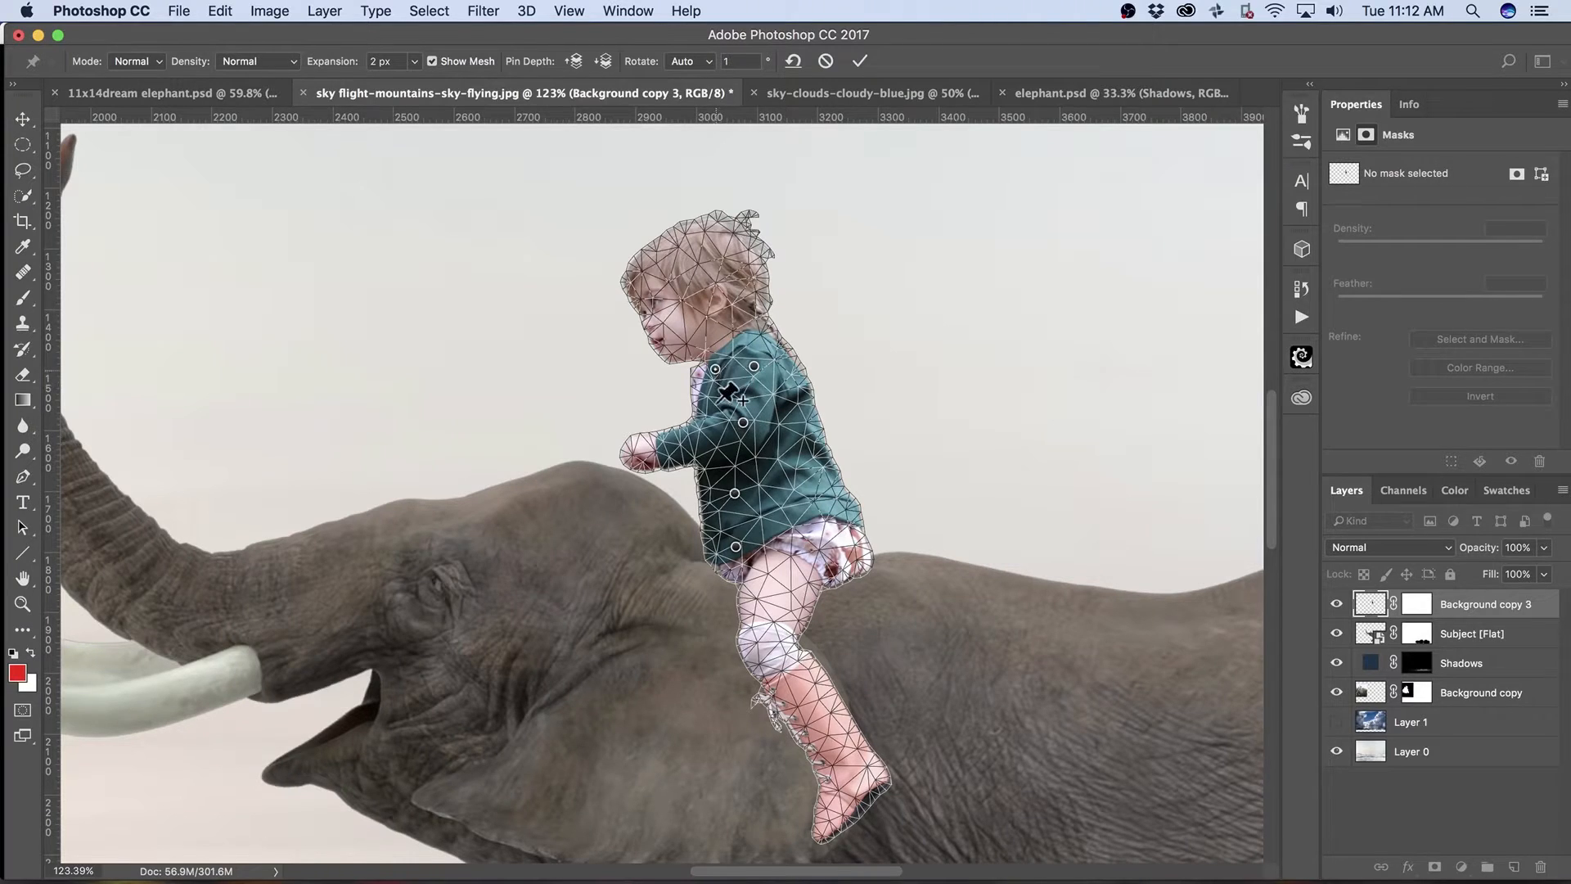
# Pin the girl's wrist and forearm and bend her arm so the hand lowers toward the elephant's head.
pyautogui.click(661, 459)
pyautogui.moveTo(660, 459); pyautogui.dragTo(653, 459)
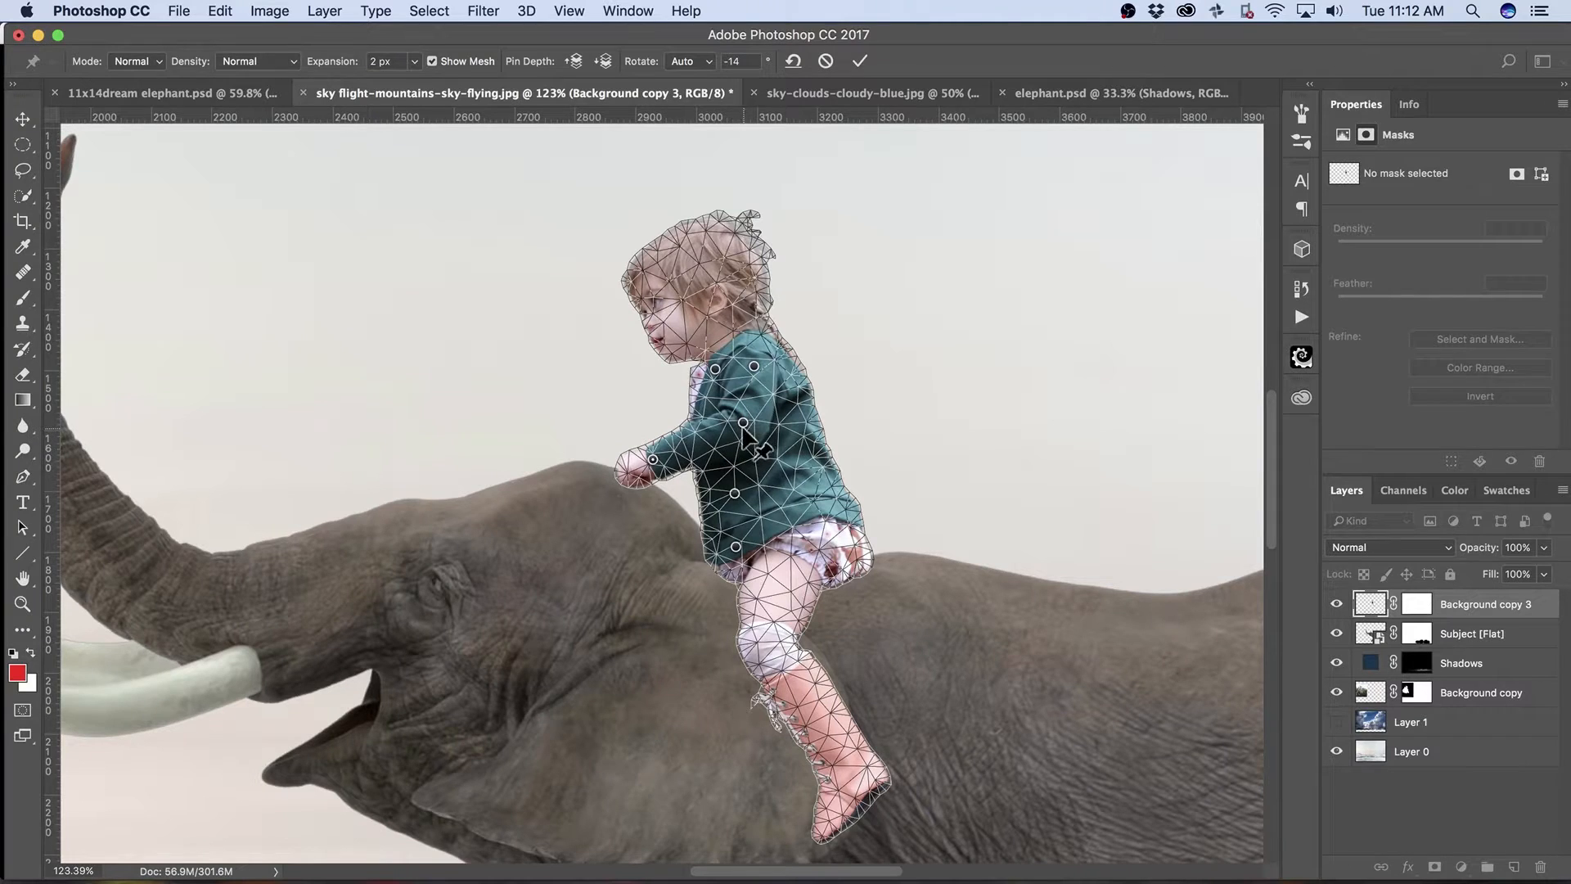
pyautogui.moveTo(743, 423); pyautogui.dragTo(742, 425)
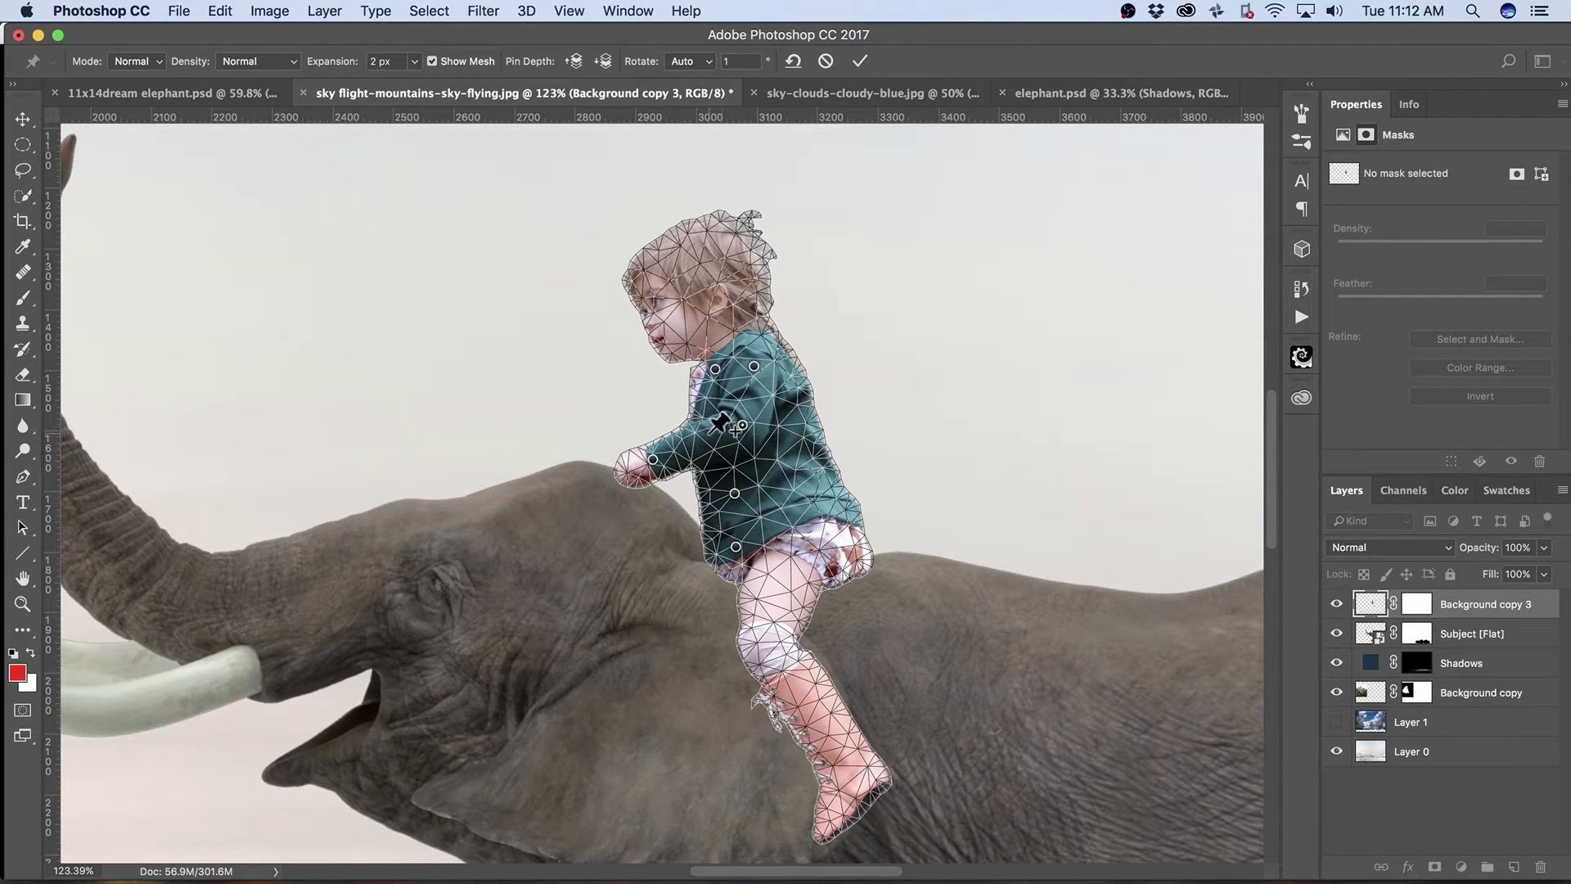
pyautogui.click(701, 441)
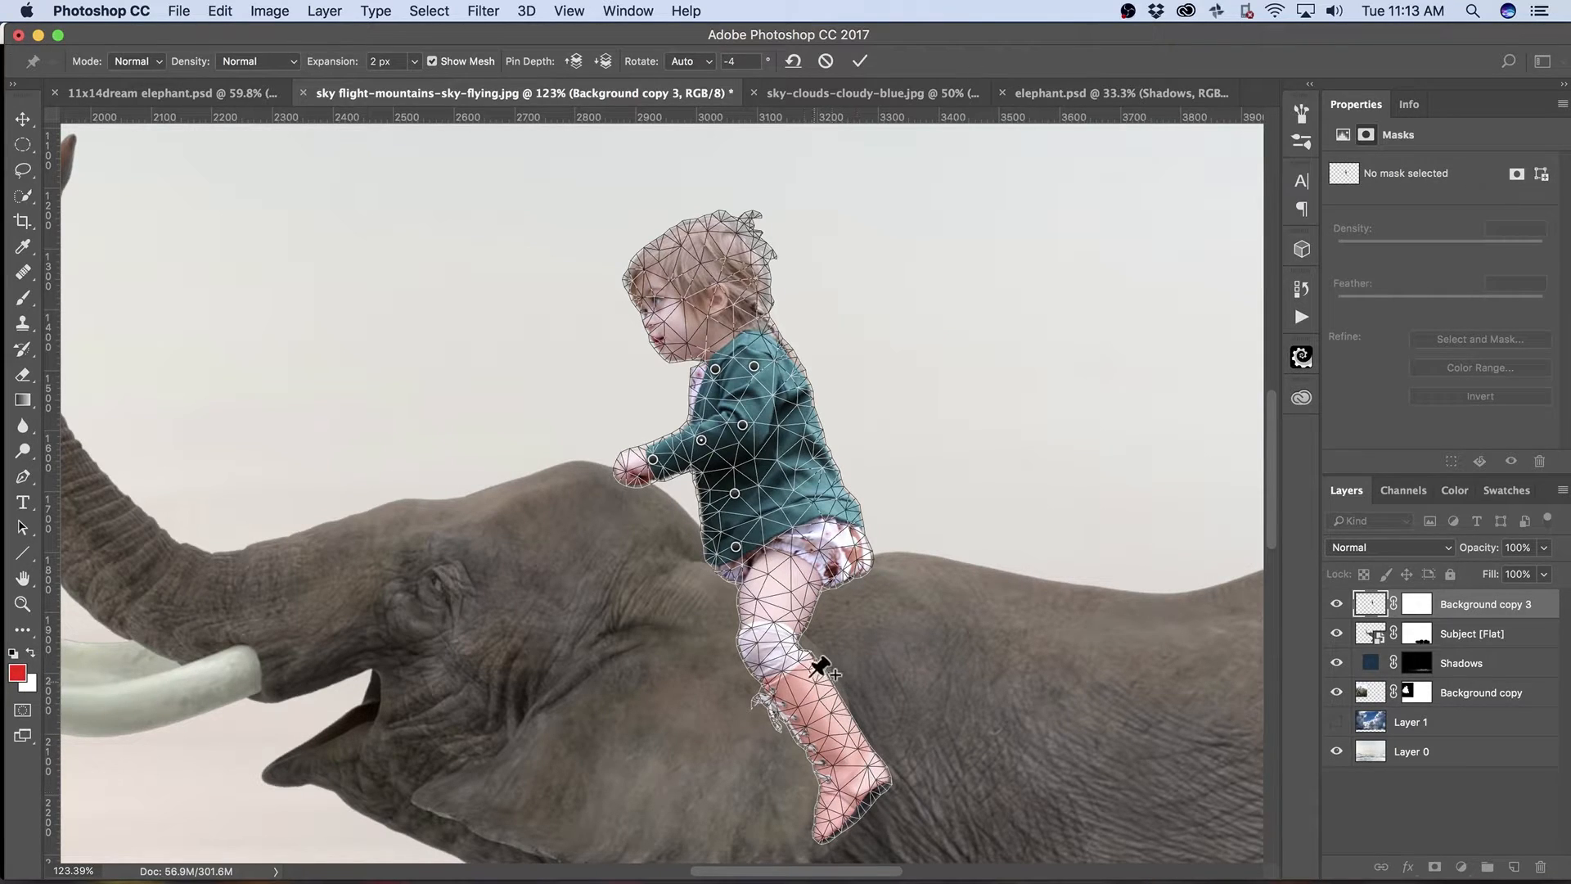
# Pin the girl's knee and thigh, swing her boot up and backward, and apply the Puppet Warp.
pyautogui.click(765, 647)
pyautogui.click(809, 551)
pyautogui.moveTo(859, 769)
pyautogui.mouseDown()
pyautogui.moveTo(893, 708)
pyautogui.moveTo(866, 742)
pyautogui.mouseUp()
pyautogui.press('Return')
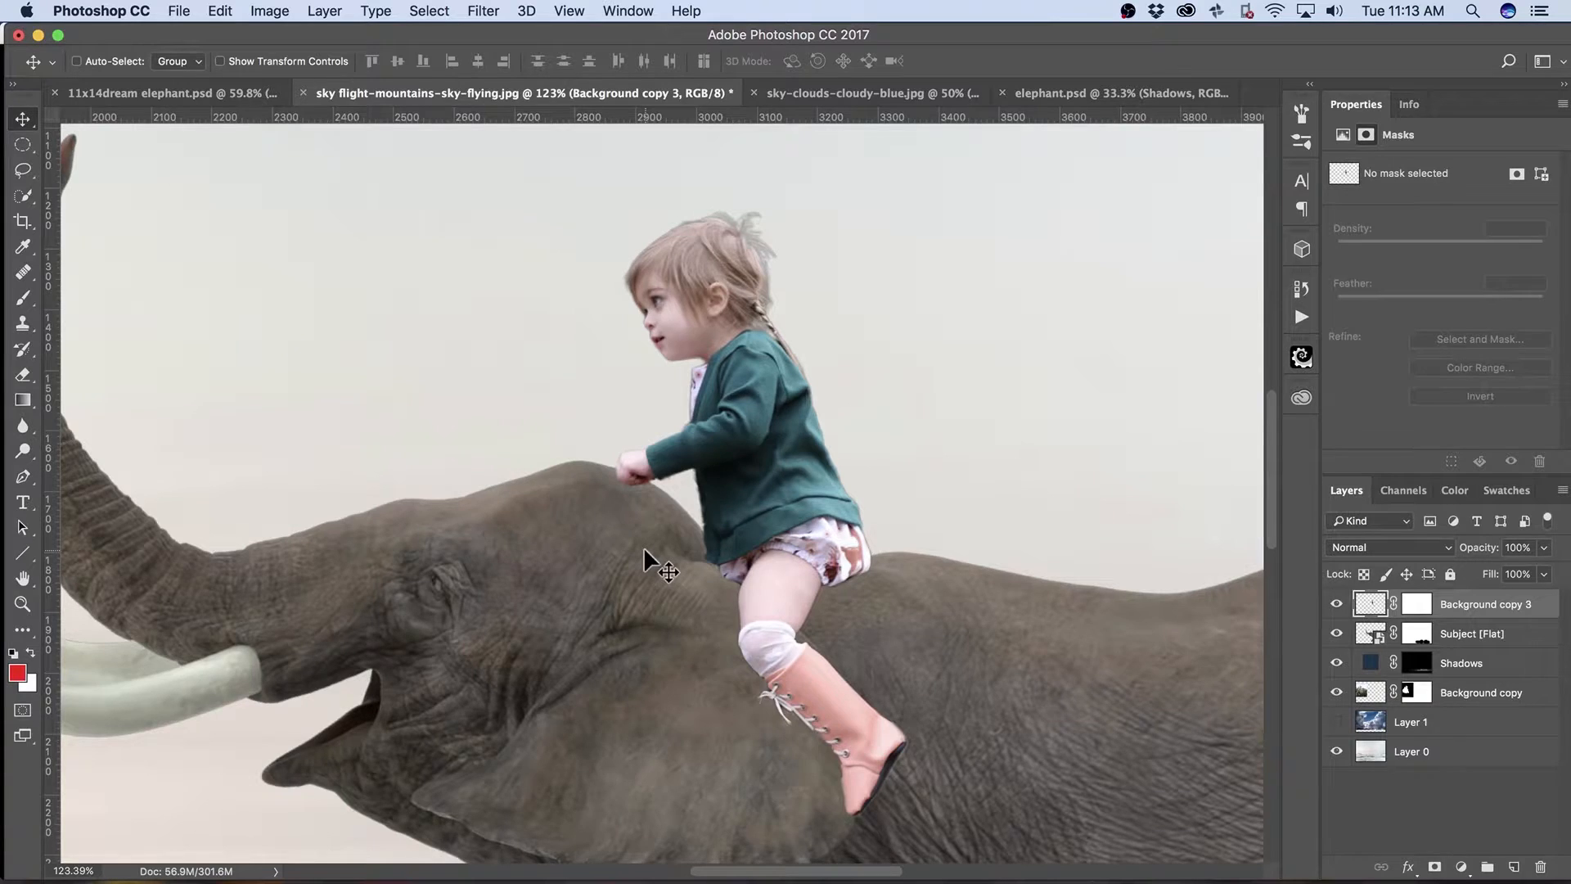
# Enlarge the castle on the Background copy layer to about 143% and reposition it behind the elephant's trunk.
pyautogui.press('super+0')
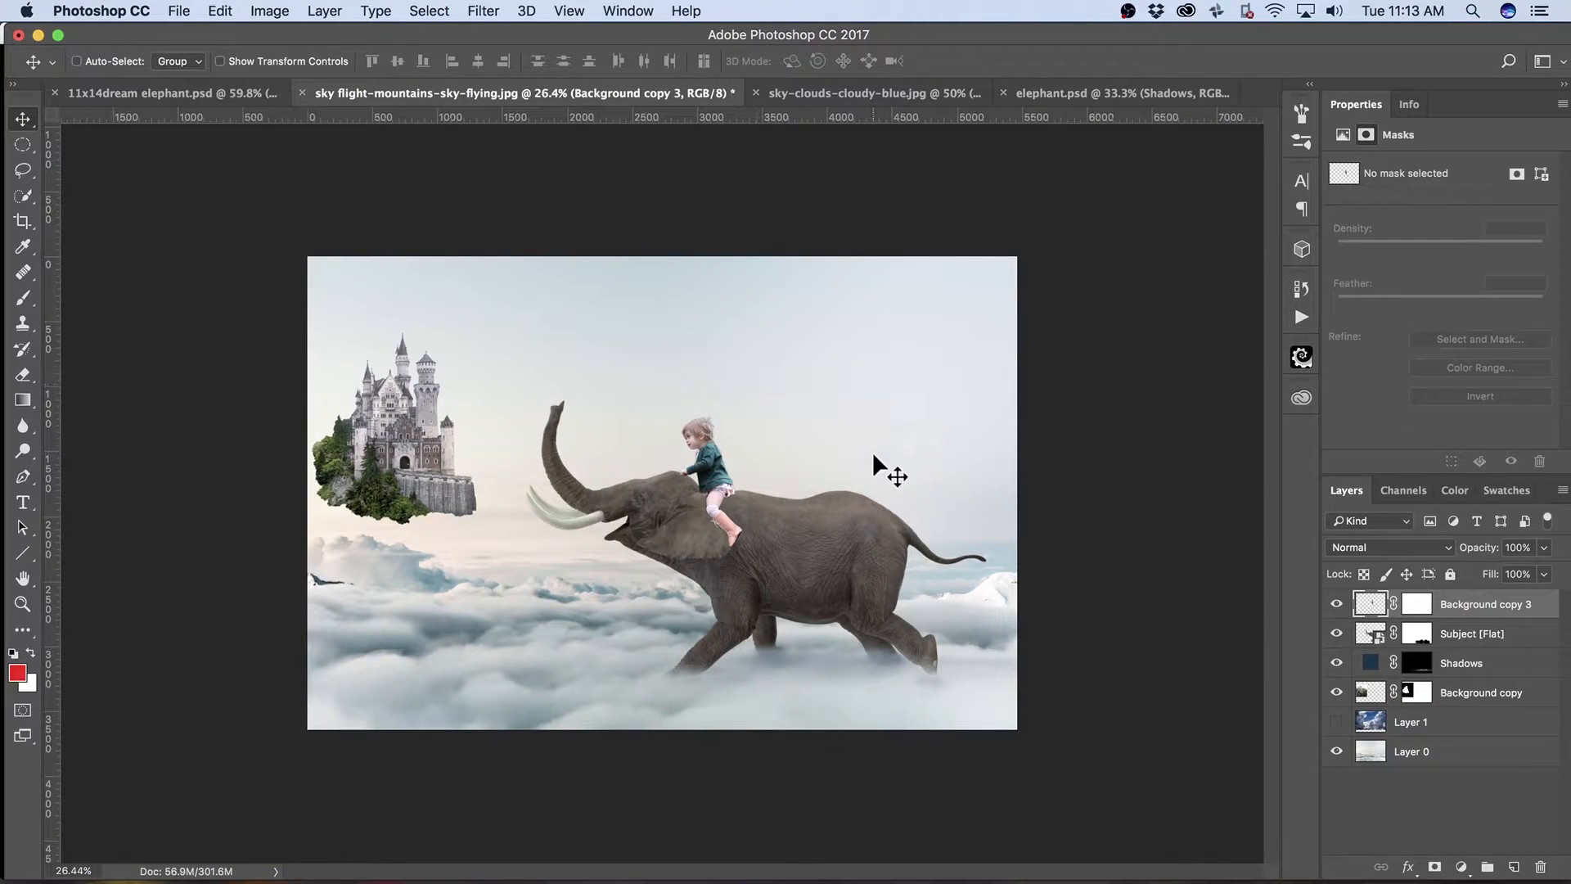
pyautogui.click(1372, 695)
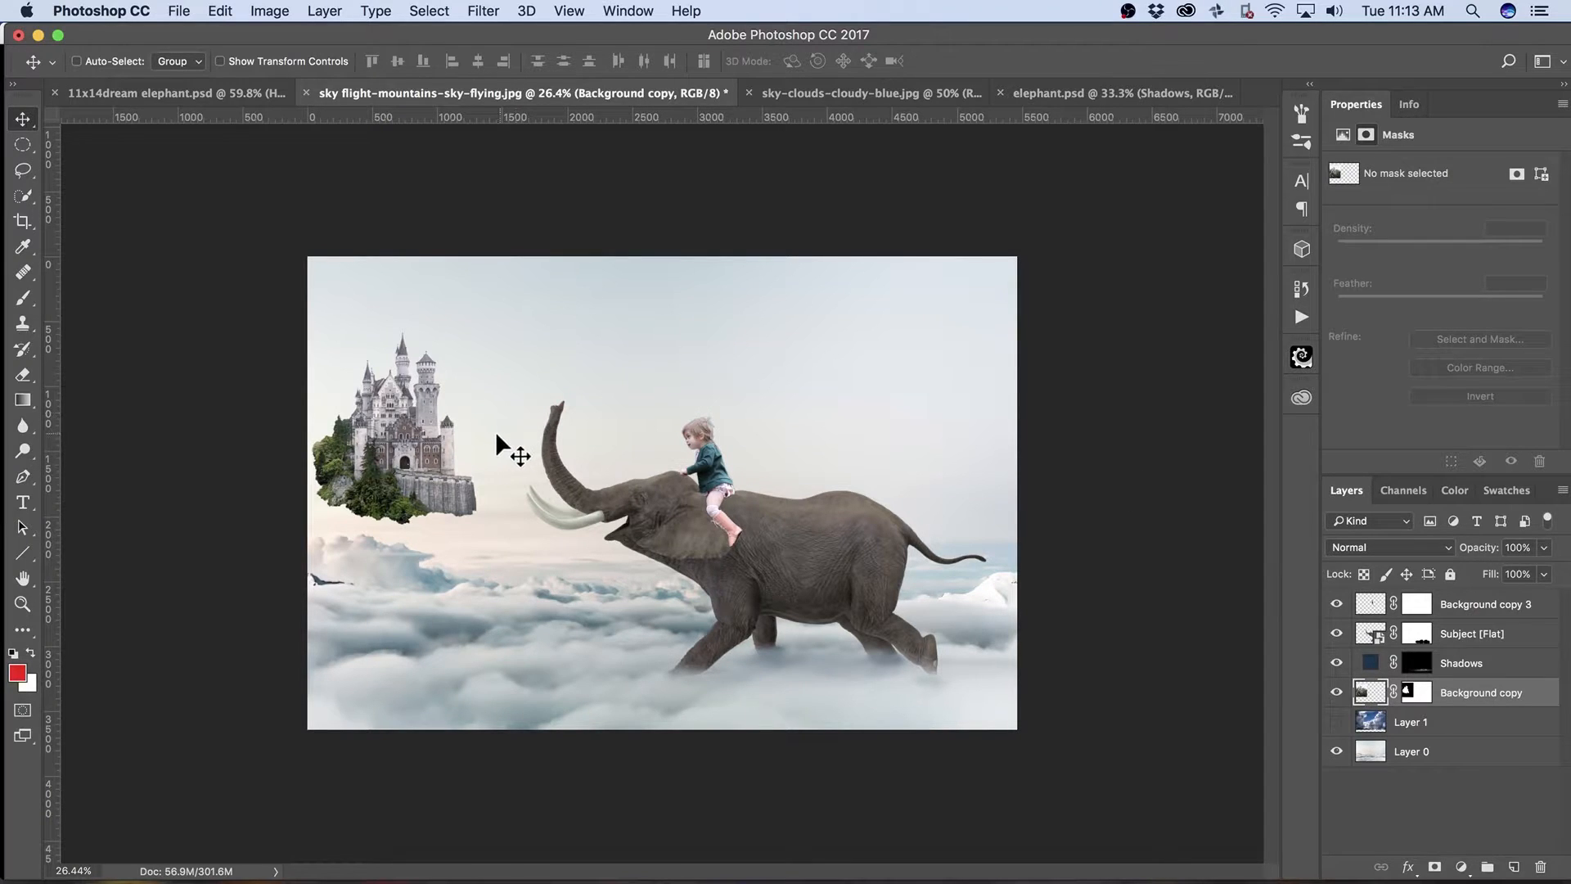
pyautogui.press('super+t')
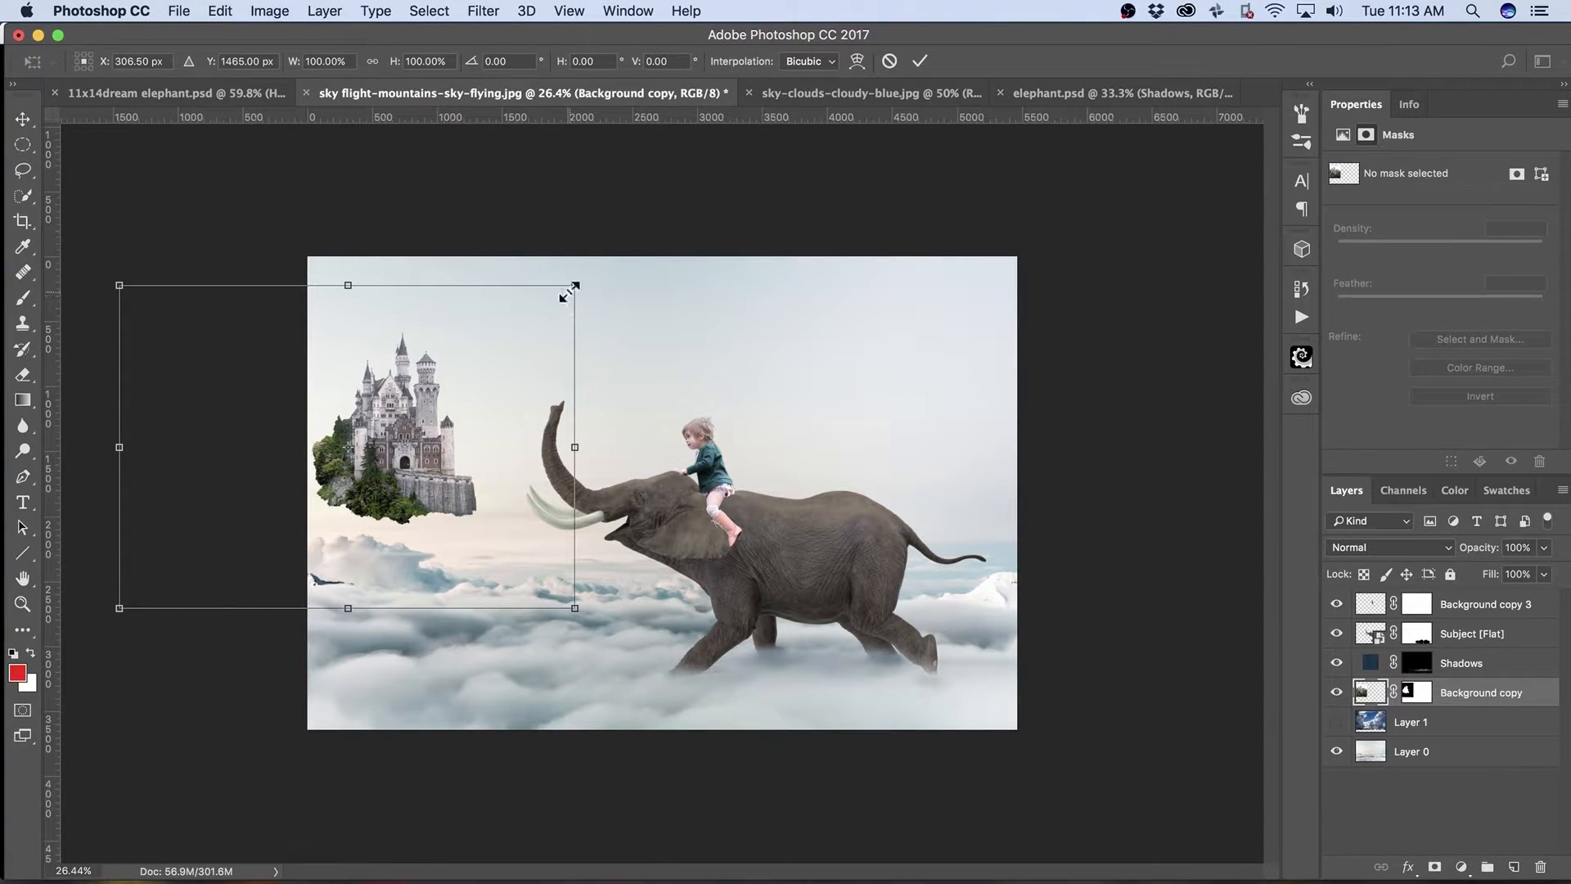
pyautogui.moveTo(575, 283); pyautogui.dragTo(719, 183)
pyautogui.moveTo(477, 411); pyautogui.dragTo(444, 433)
pyautogui.moveTo(678, 225); pyautogui.dragTo(729, 189)
pyautogui.moveTo(456, 421); pyautogui.dragTo(428, 440)
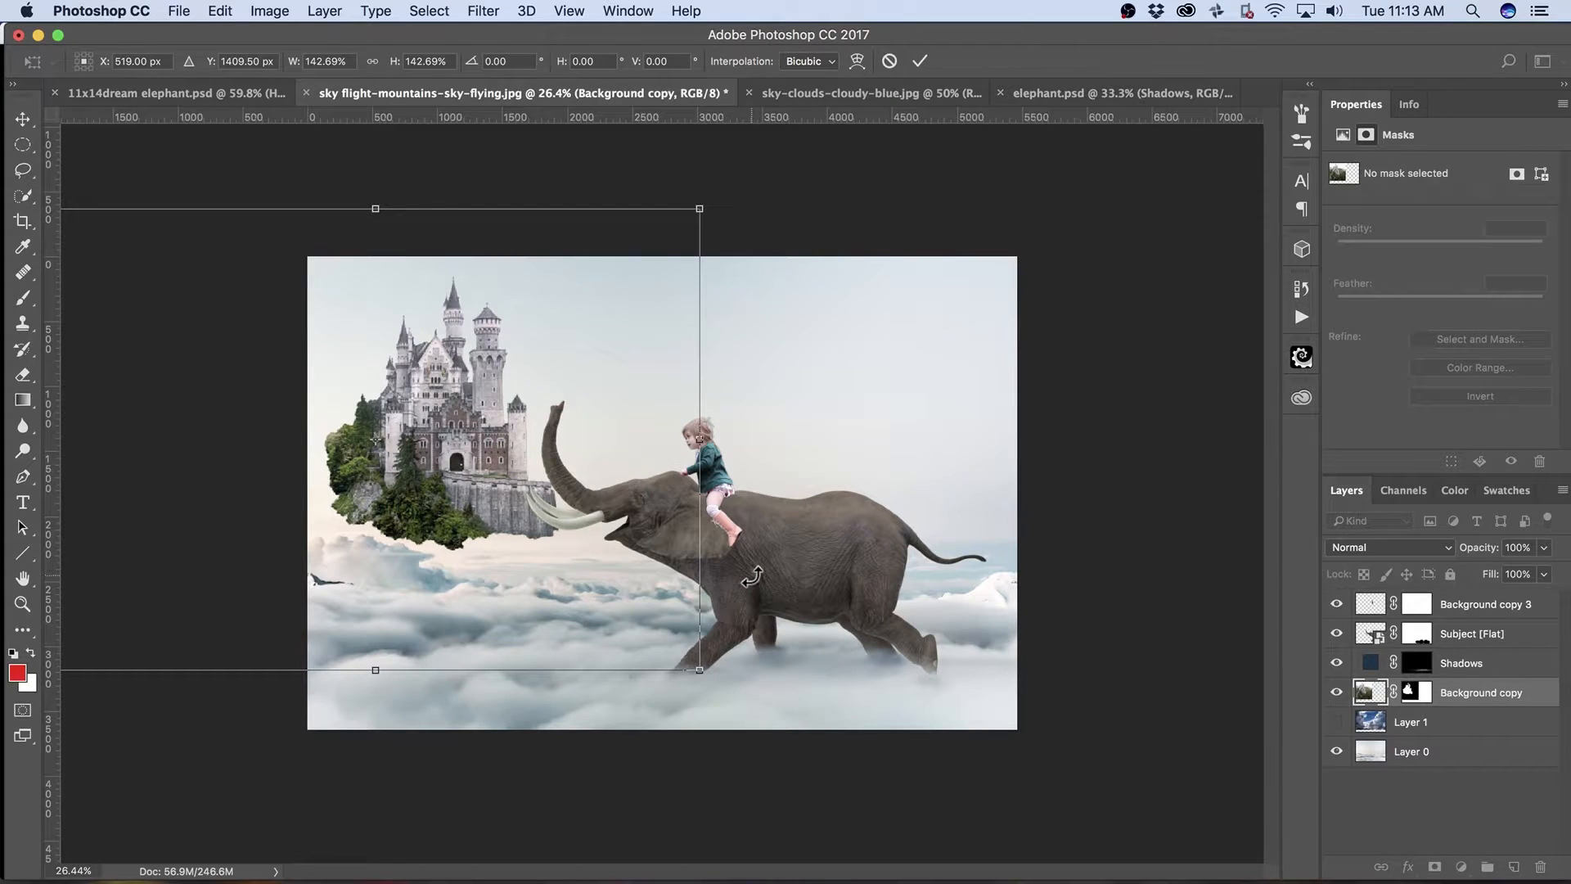
pyautogui.press('Return')
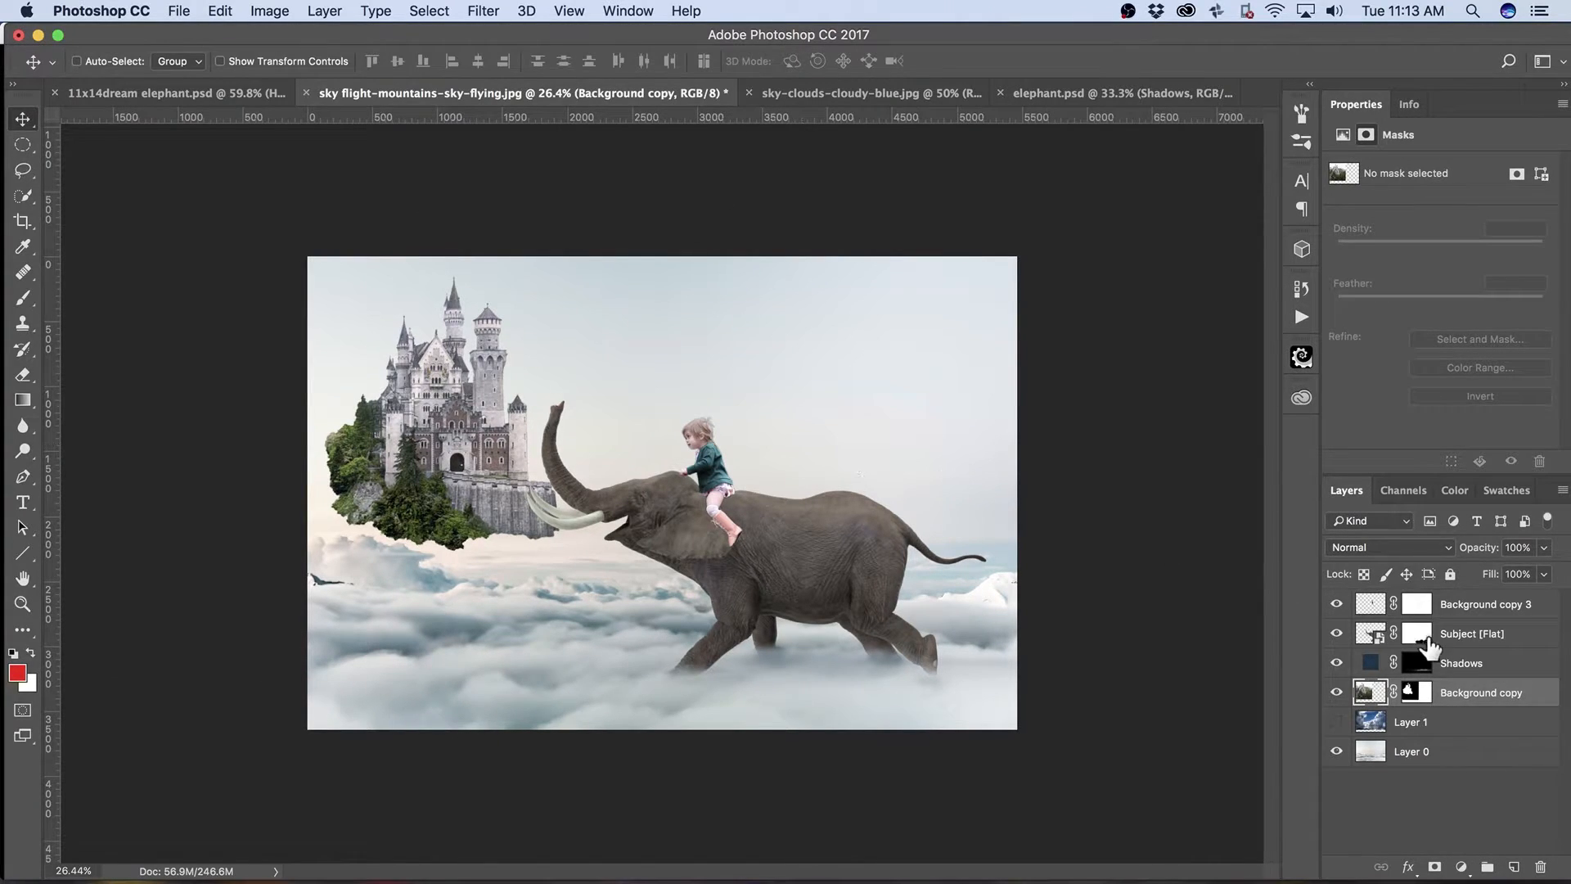
# Select the Background copy 3, Subject [Flat] and Shadows layers together and shift the girl and elephant slightly to the right.
pyautogui.click(1480, 642)
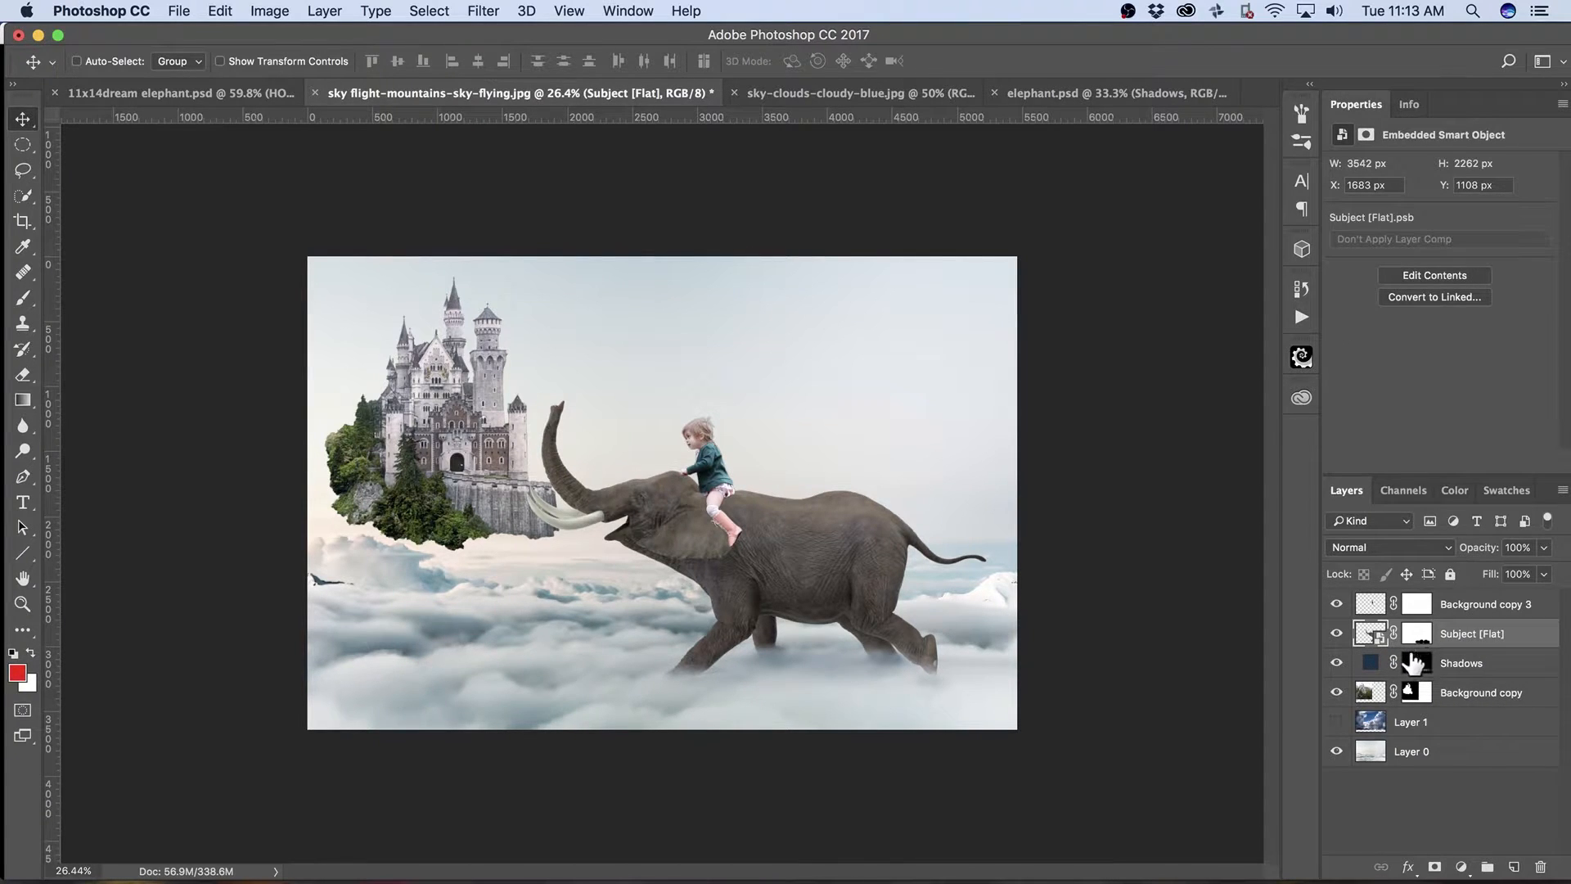
pyautogui.keyDown('shift'); pyautogui.click(1485, 673); pyautogui.keyUp('shift')
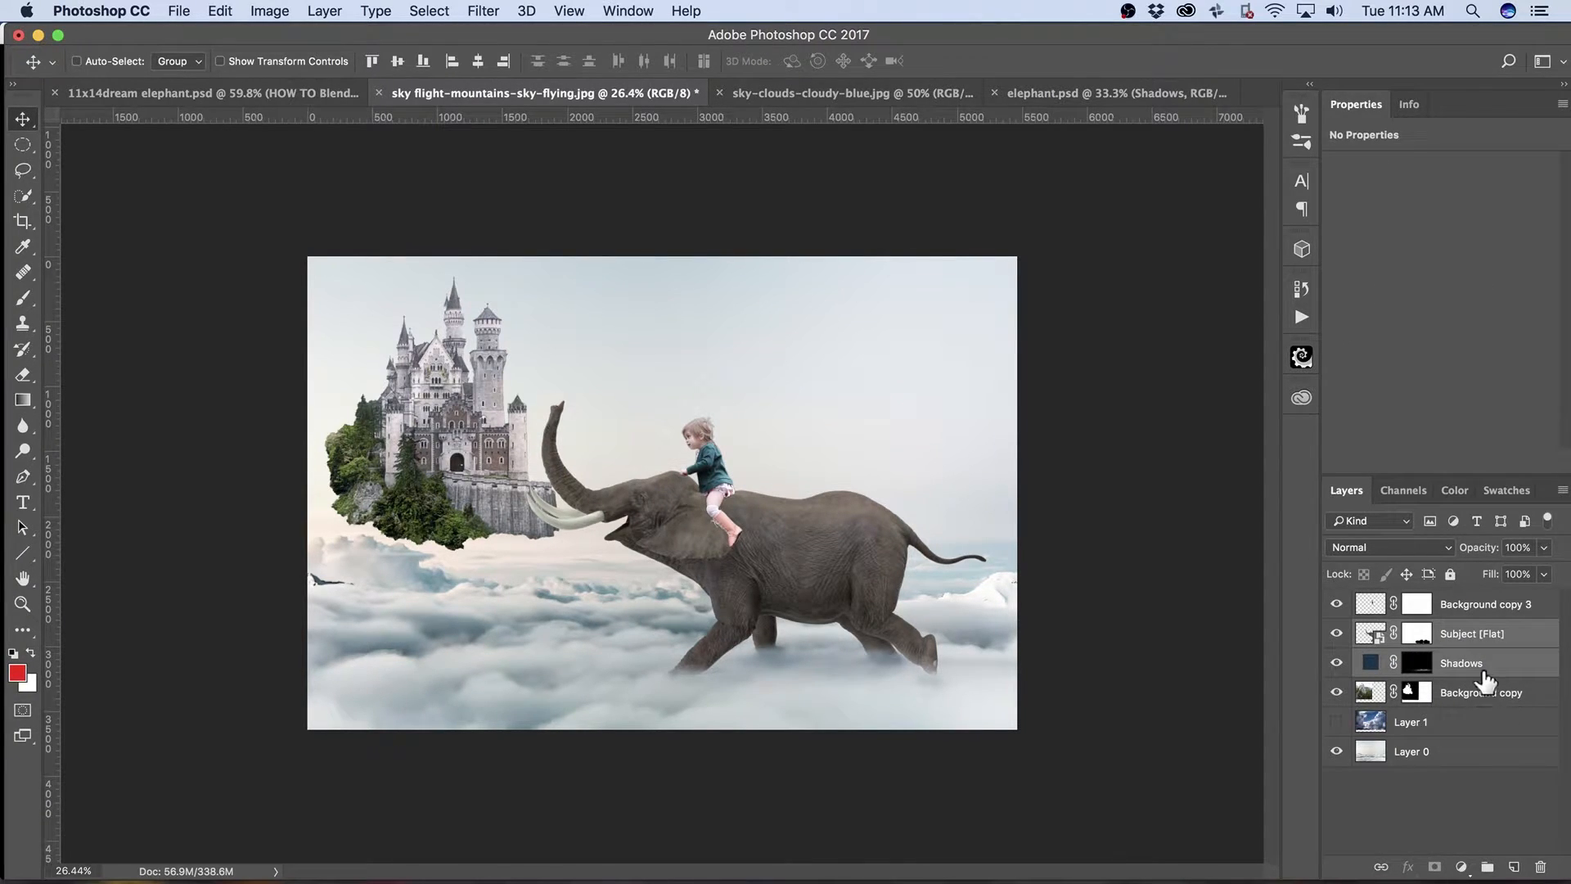
pyautogui.keyDown('shift'); pyautogui.click(1481, 612); pyautogui.keyUp('shift')
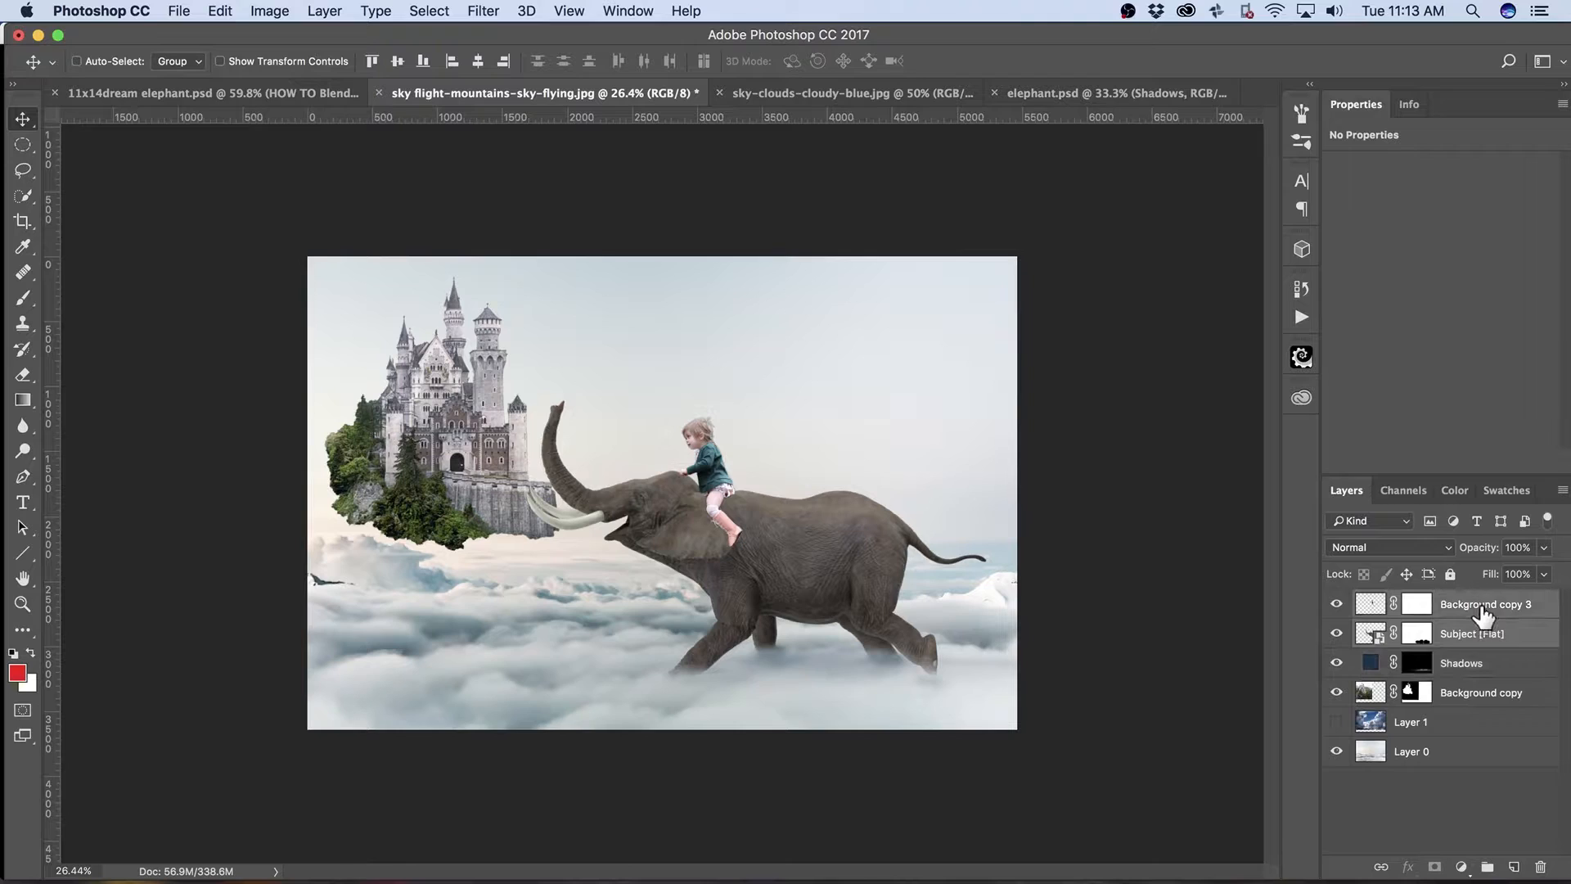
pyautogui.keyDown('shift'); pyautogui.click(1485, 664); pyautogui.keyUp('shift')
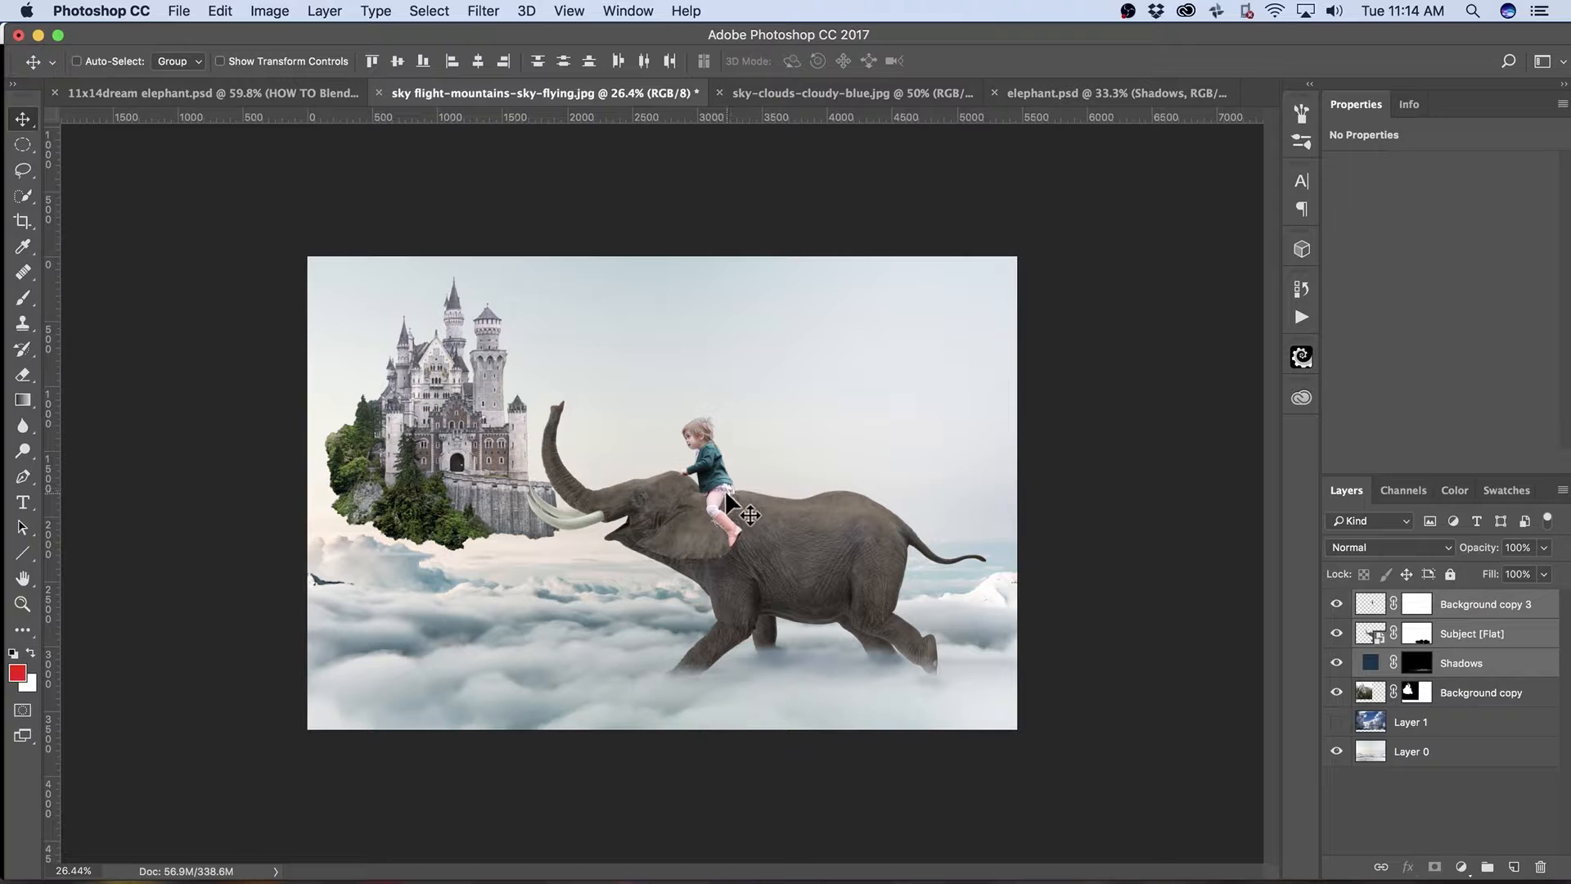
pyautogui.moveTo(754, 539); pyautogui.dragTo(768, 544)
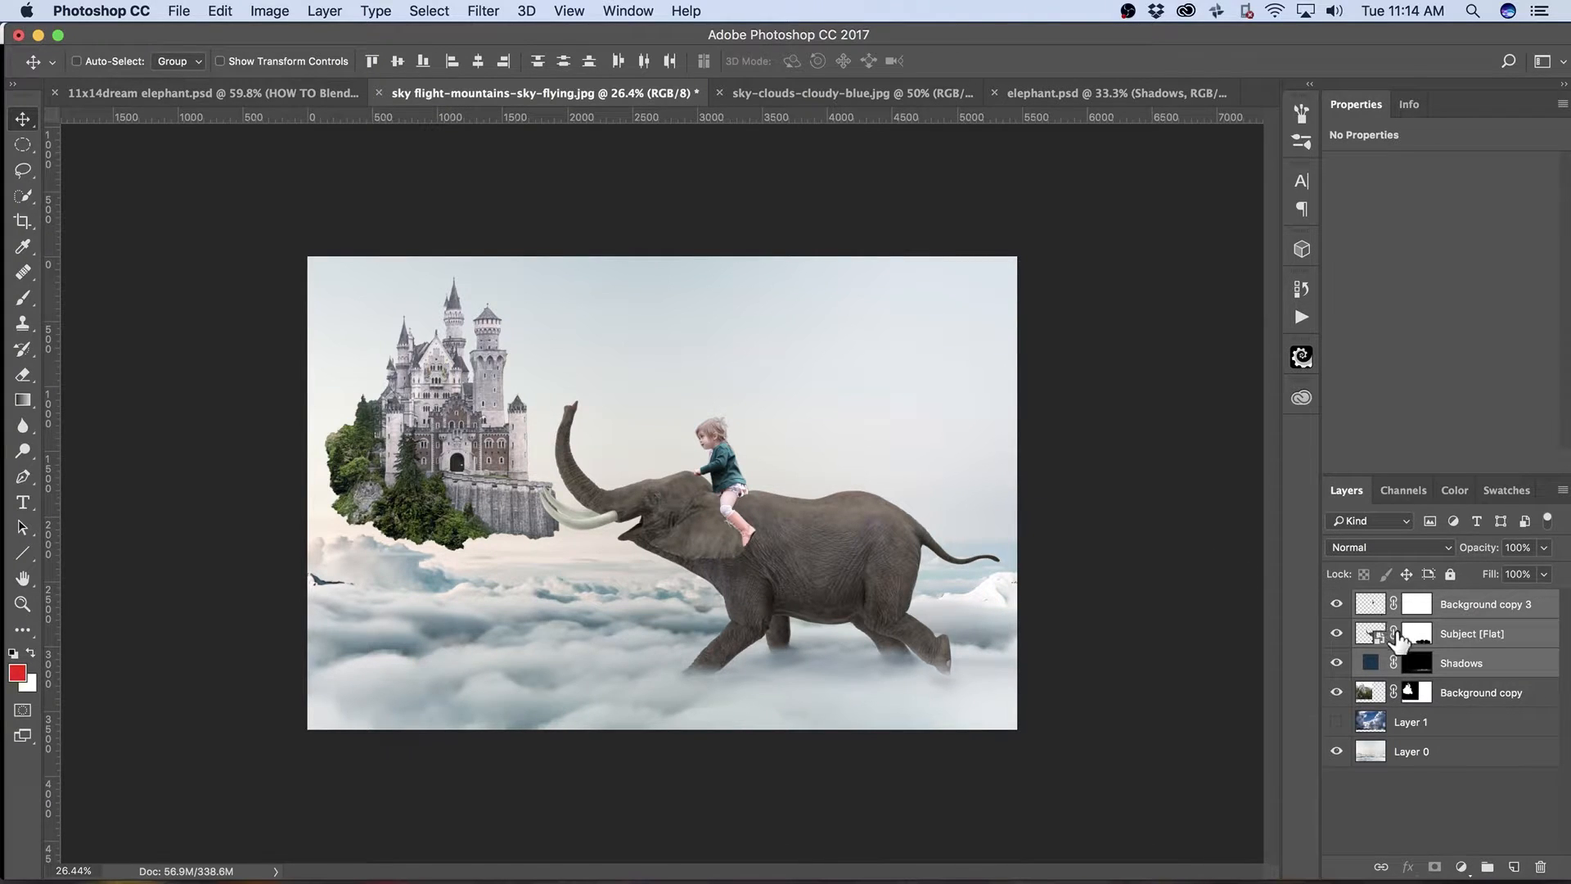
# Move the castle on the Background copy layer slightly left, enlarge it to about 107.68%, and place it behind the elephant's tusks.
pyautogui.click(1369, 692)
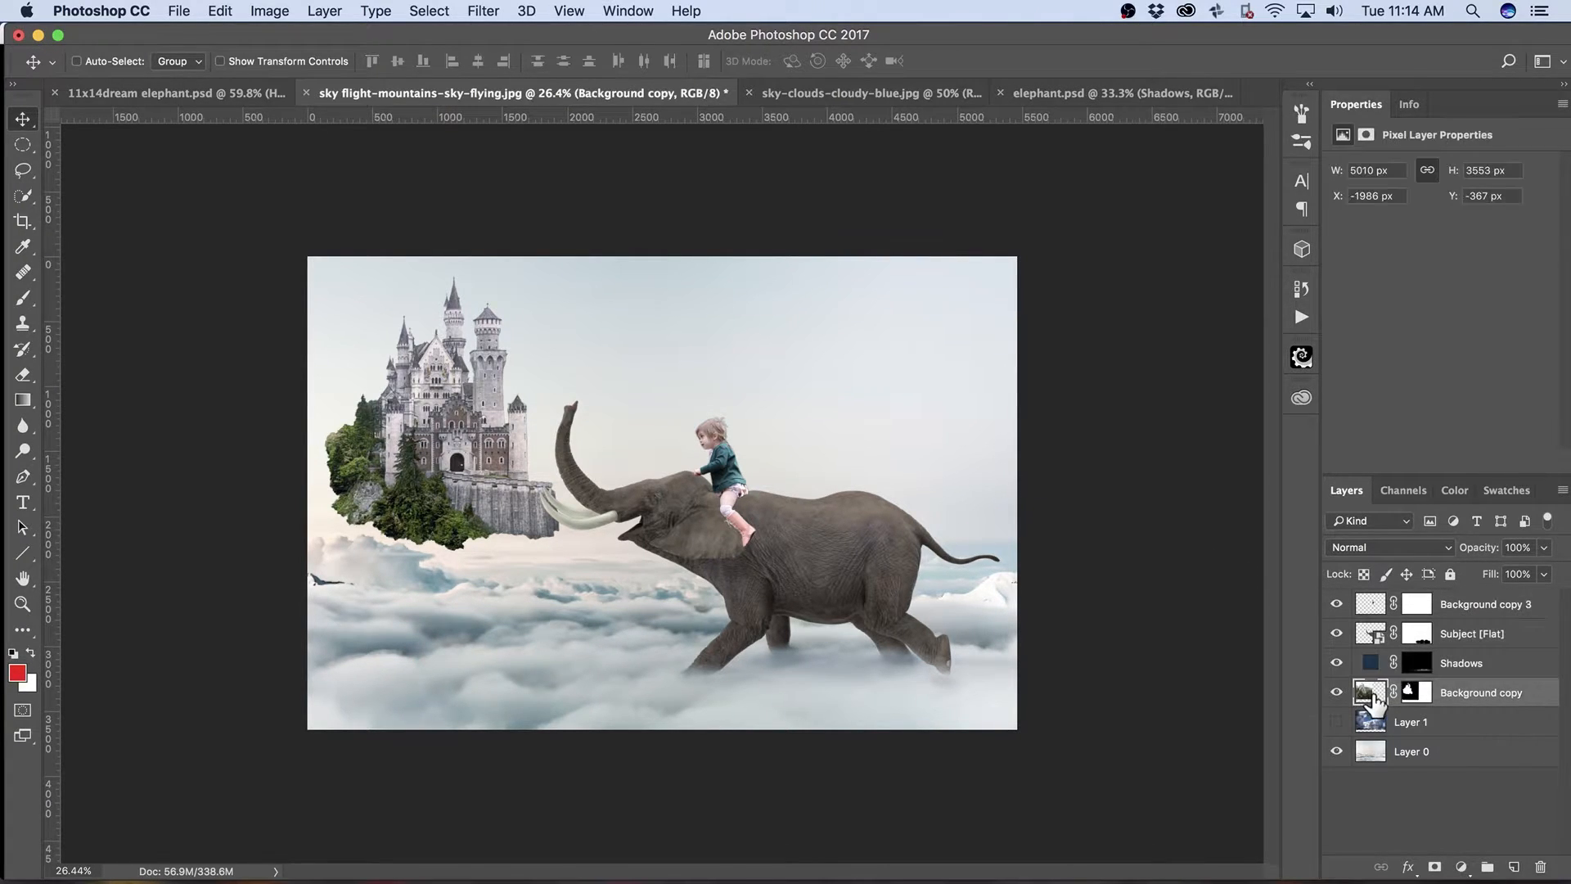
pyautogui.moveTo(448, 430); pyautogui.dragTo(437, 439)
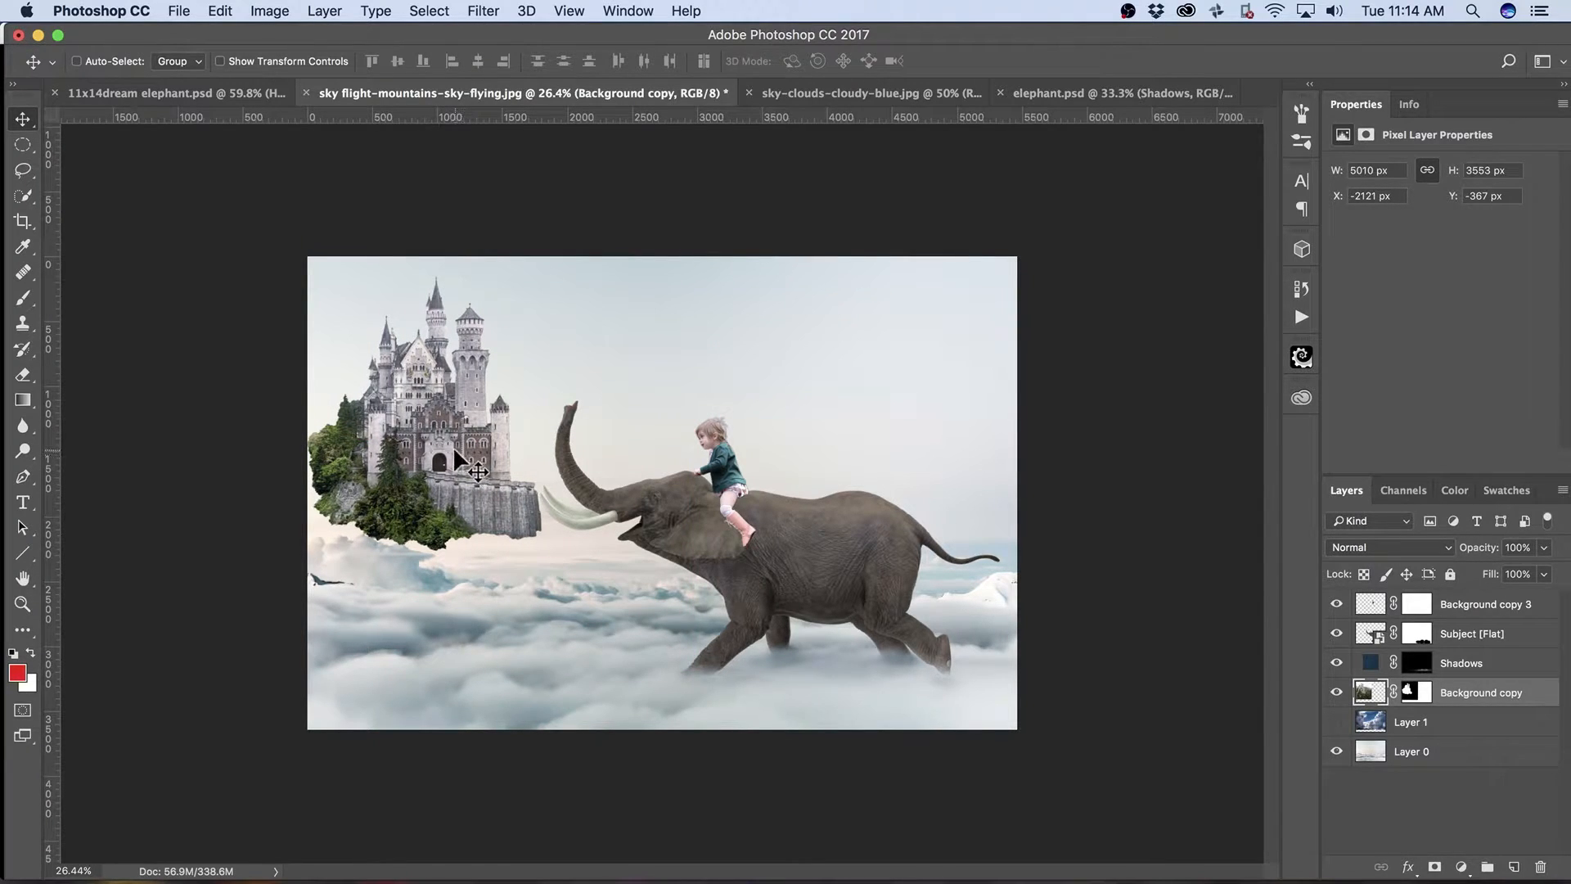
pyautogui.press('super+t')
pyautogui.moveTo(681, 208); pyautogui.dragTo(728, 172)
pyautogui.moveTo(461, 424); pyautogui.dragTo(445, 429)
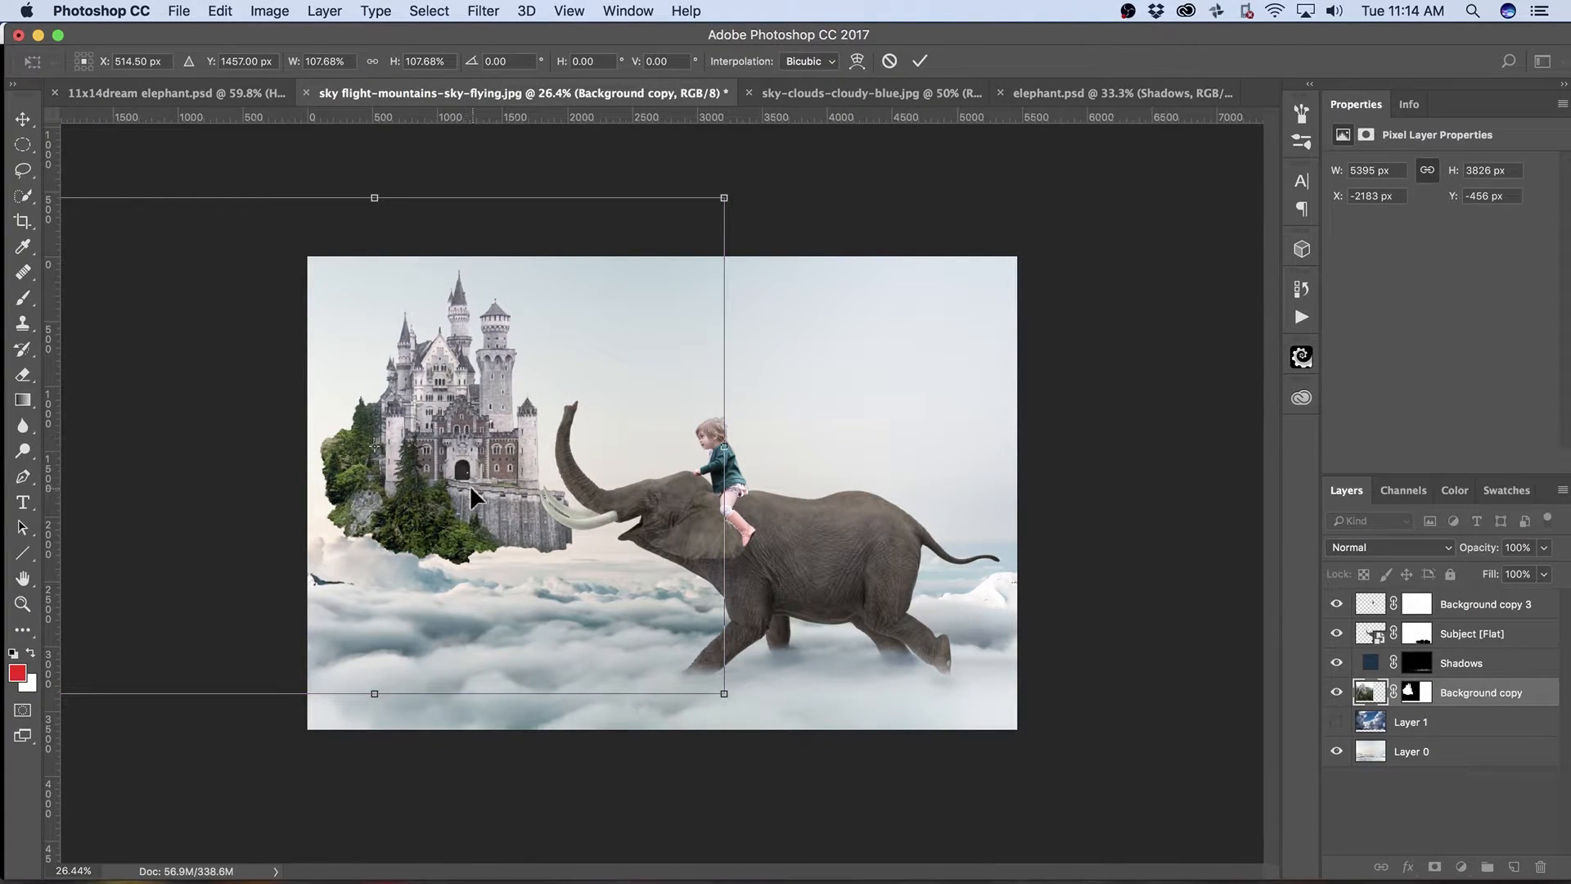
pyautogui.press('Return')
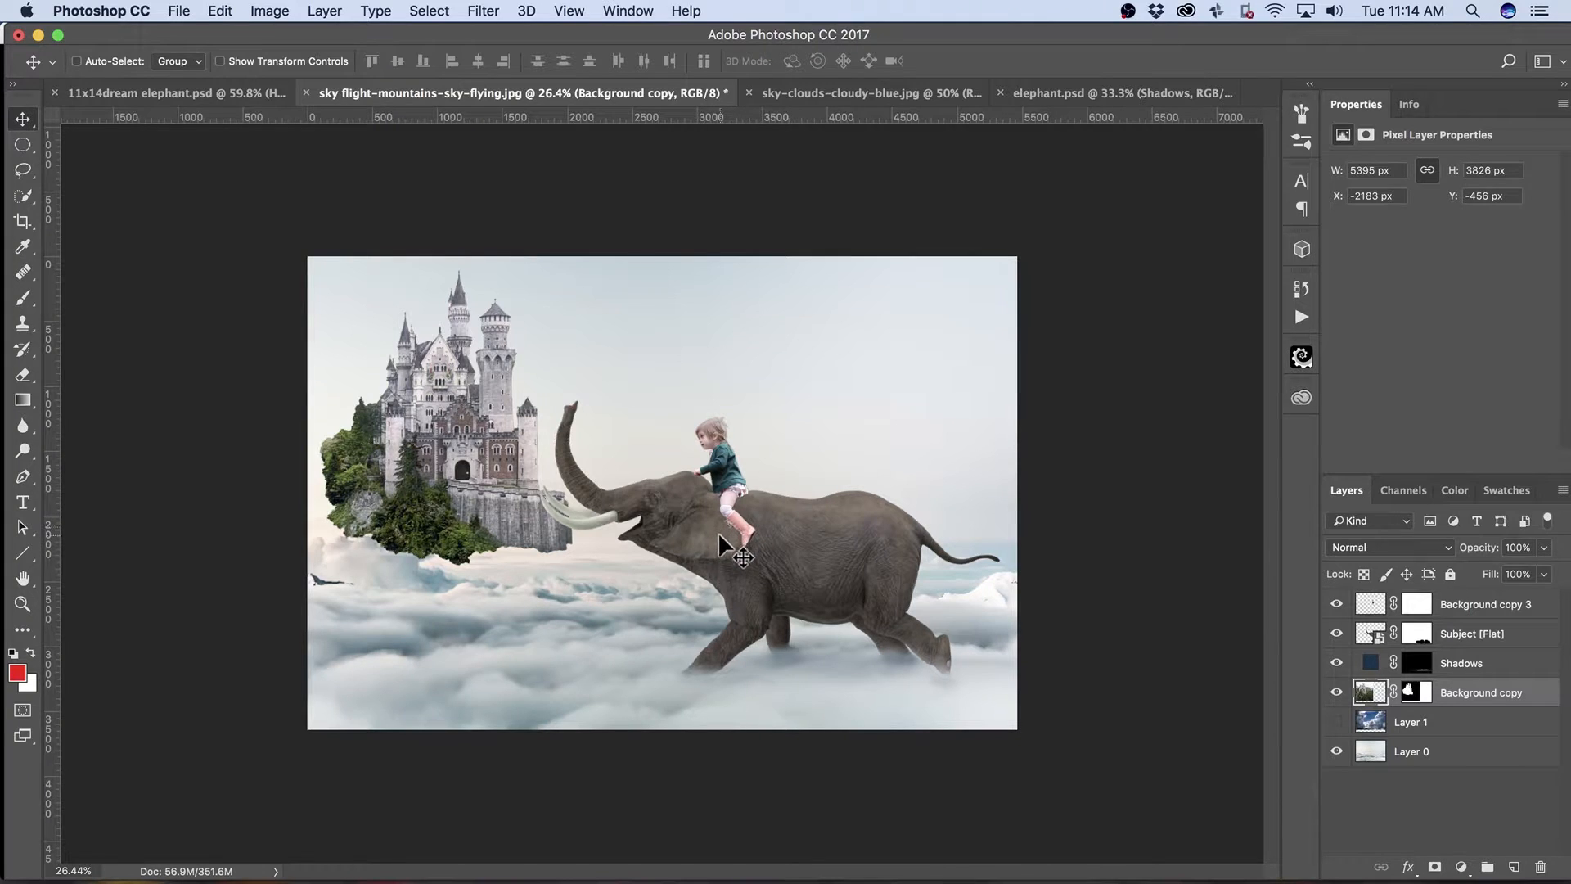
# Make Subject [Flat] the active layer and hide the girl's Background copy 3 layer to expose the elephant's ear.
pyautogui.press('z')
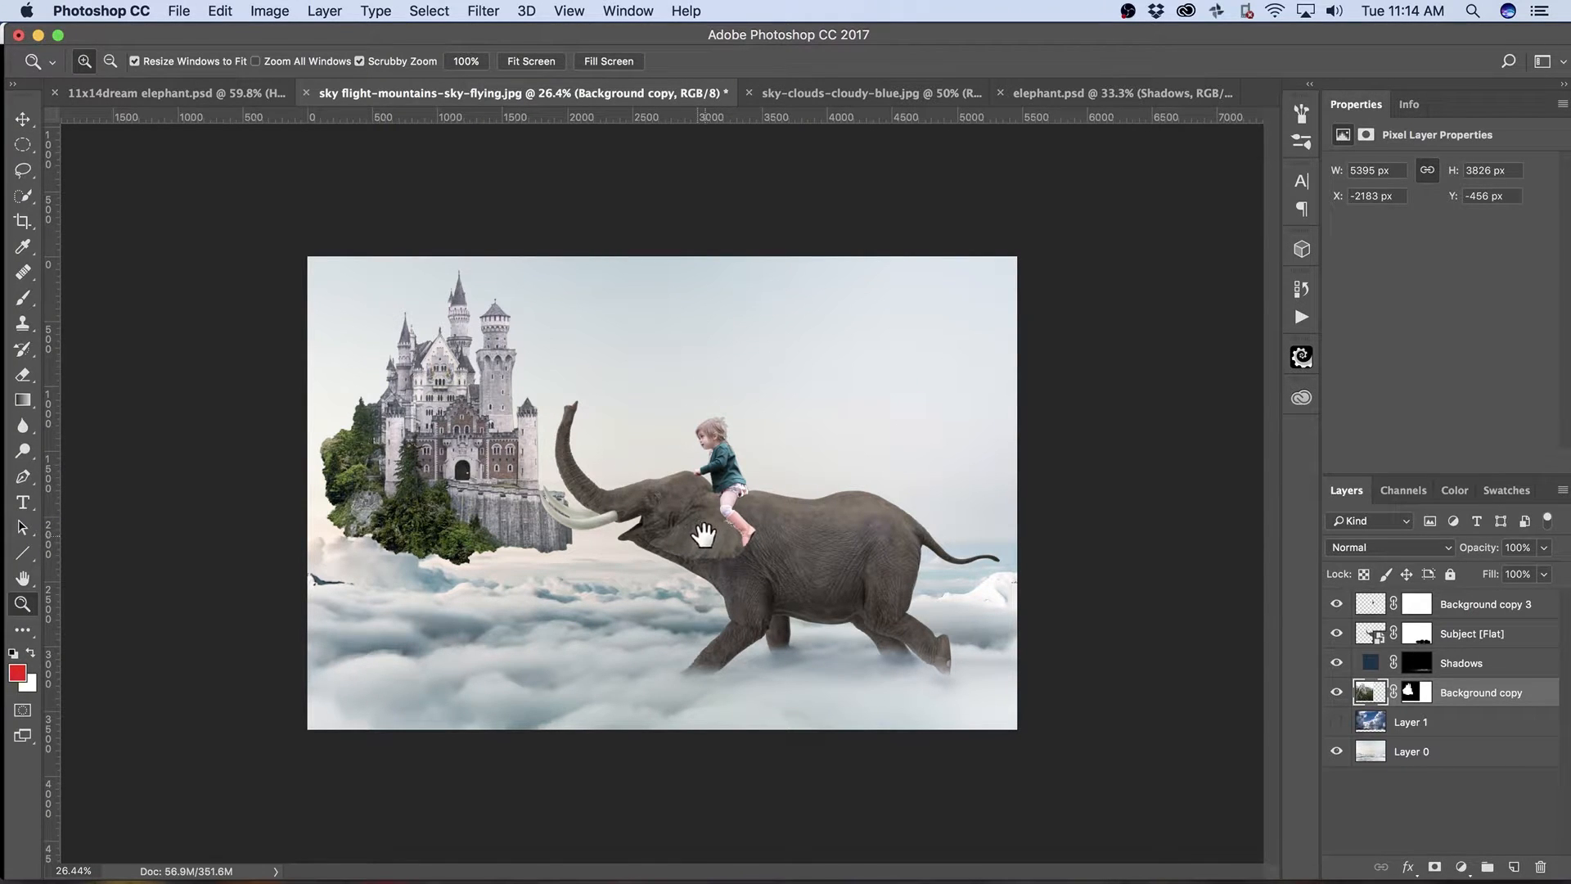
pyautogui.moveTo(715, 526); pyautogui.dragTo(876, 512)
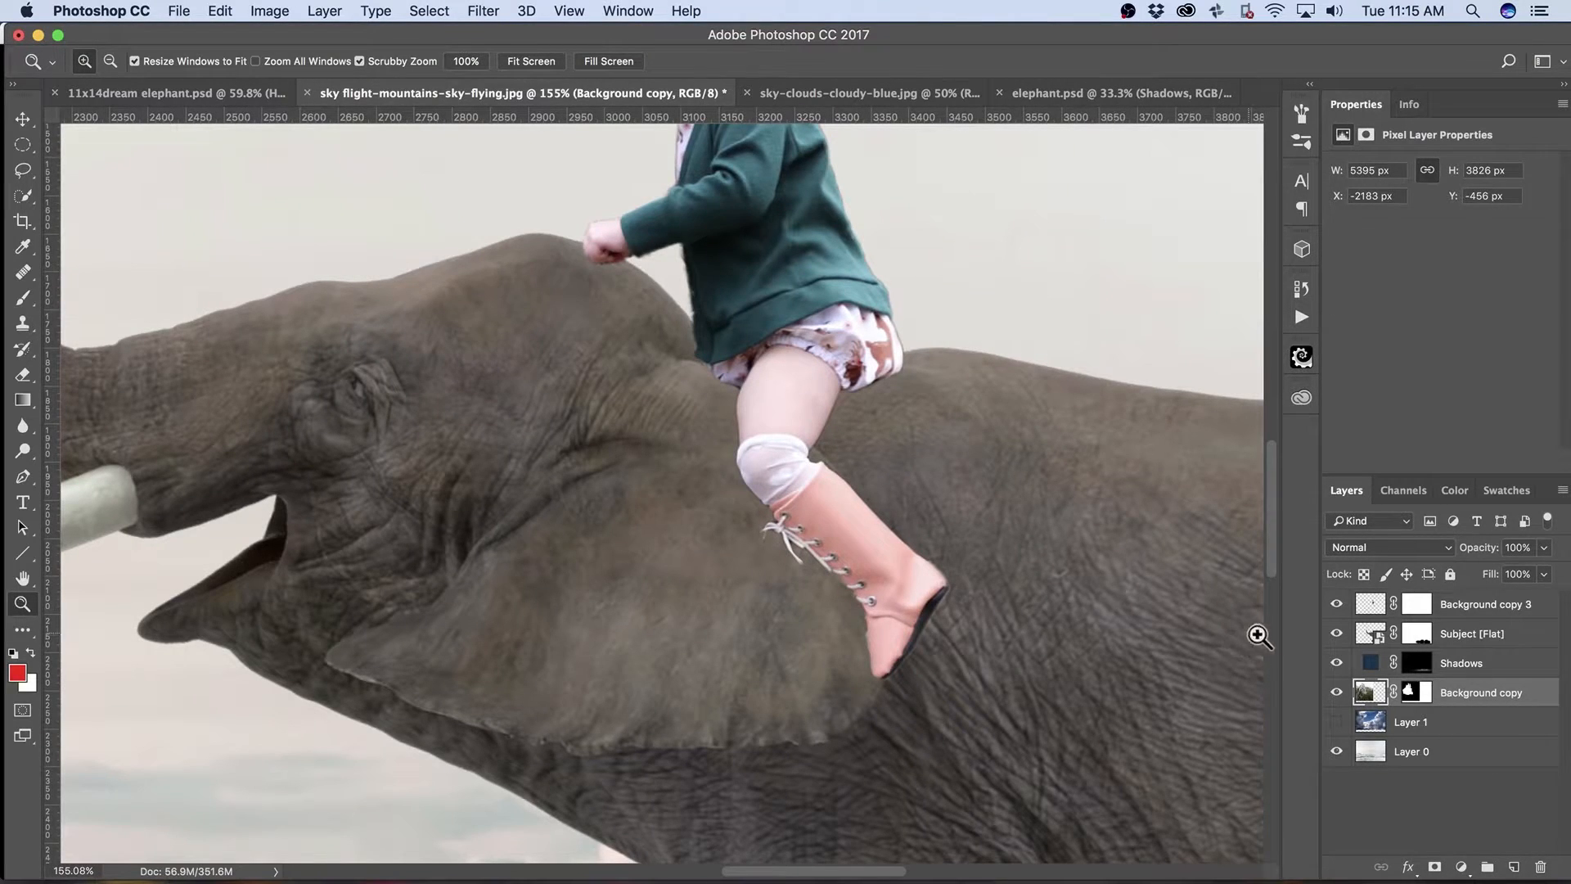
pyautogui.click(1371, 637)
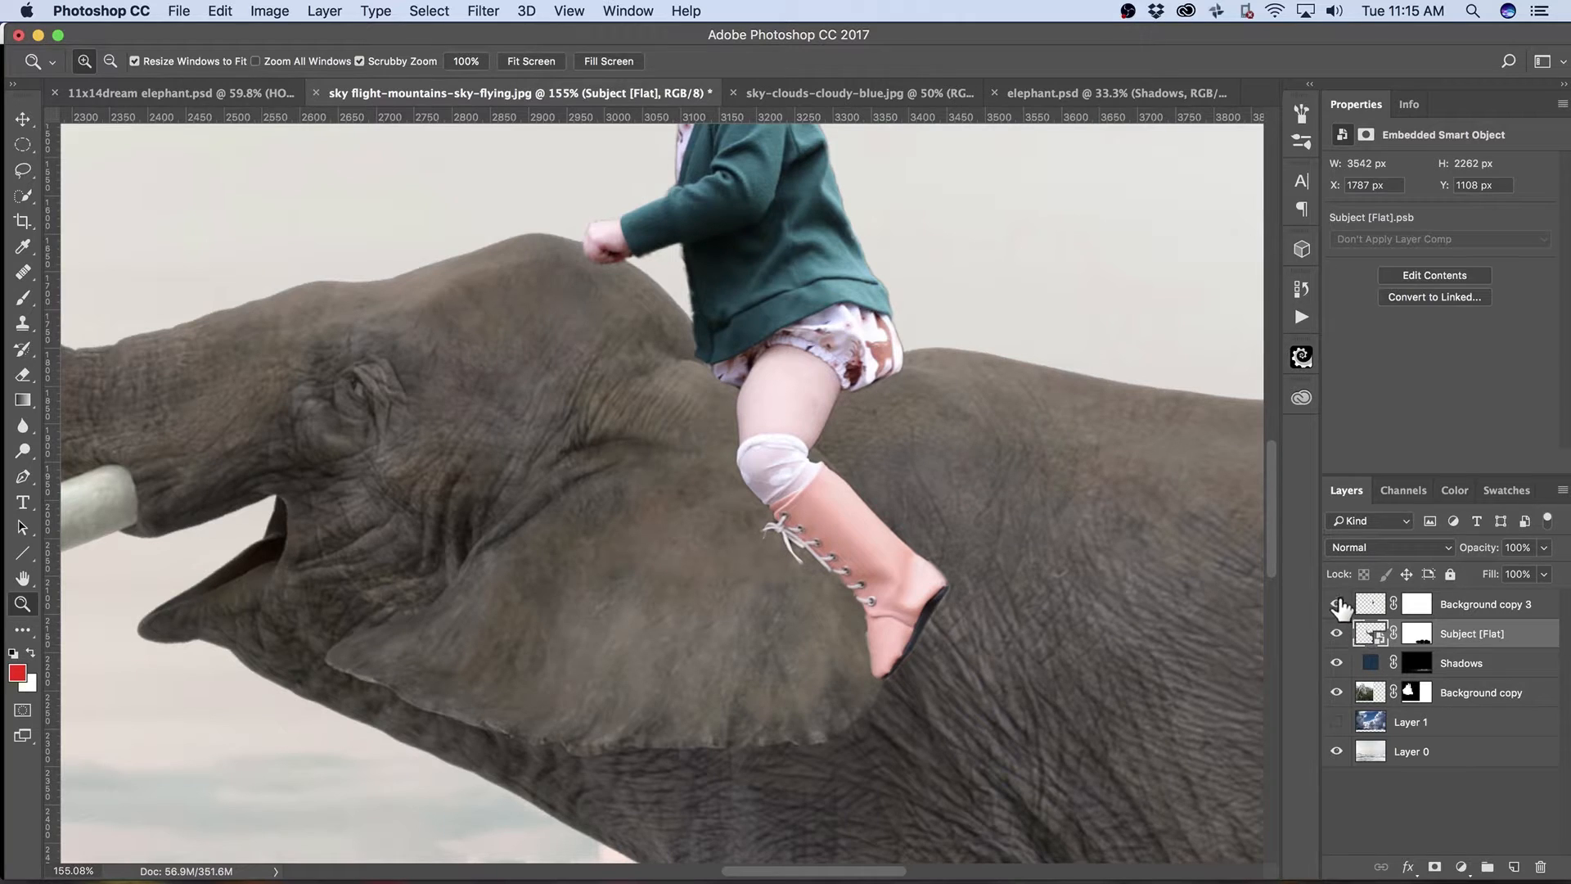
pyautogui.click(1336, 605)
pyautogui.click(1337, 604)
pyautogui.click(1337, 605)
# Select the elephant's head and ear with the Quick Selection tool, using a brush size of 45.
pyautogui.click(22, 198)
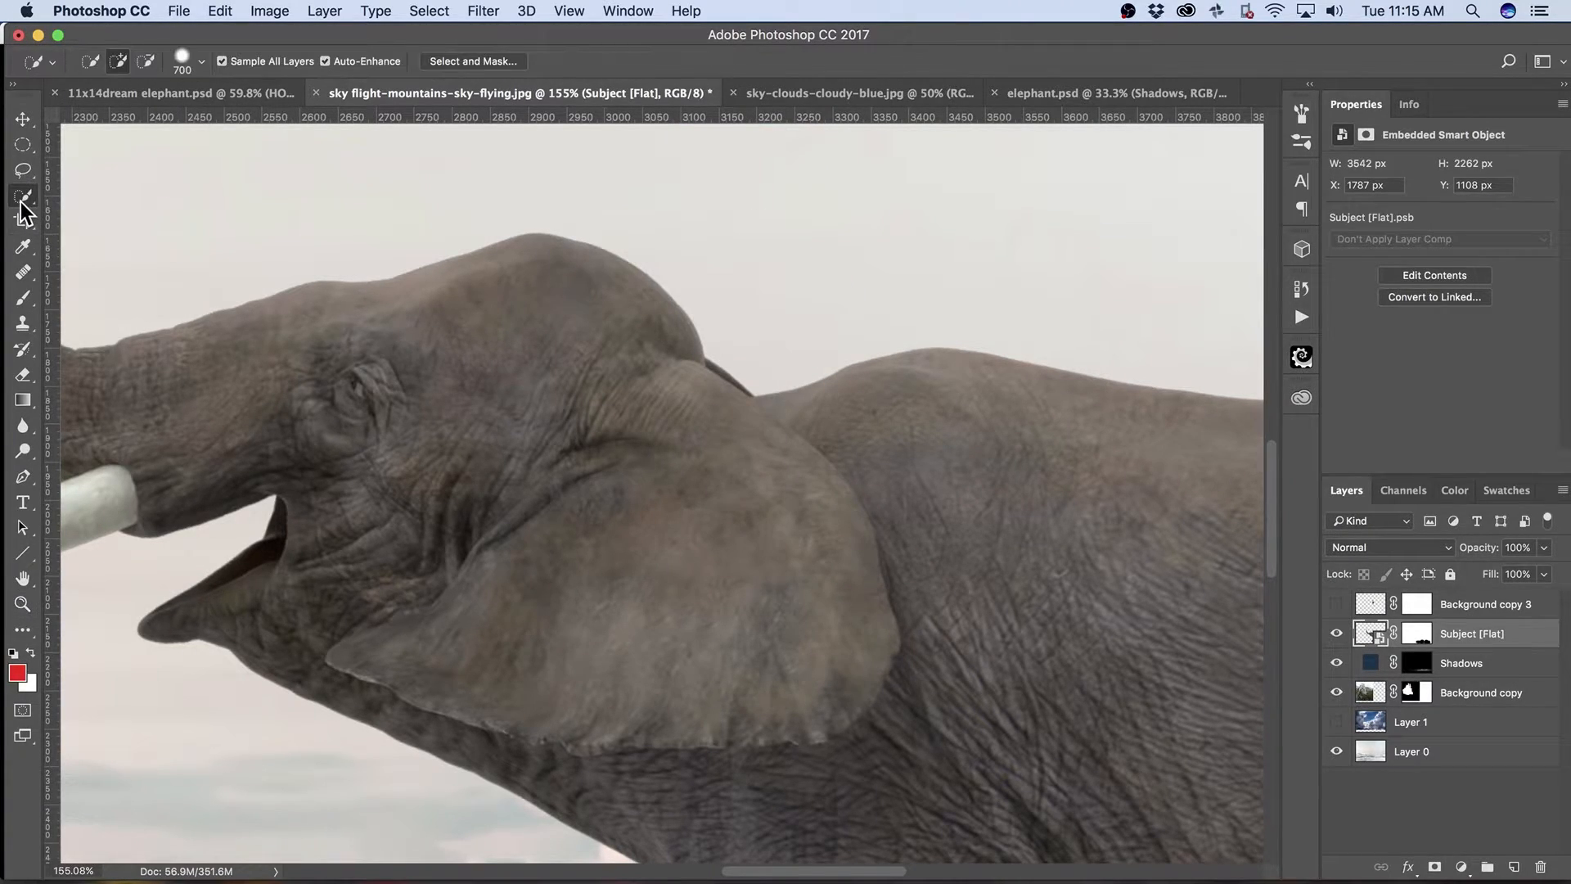
pyautogui.press('[')
pyautogui.press('[')
pyautogui.press('[')
pyautogui.press('[')
pyautogui.press('[')
pyautogui.press('[')
pyautogui.press('[')
pyautogui.press('[')
pyautogui.press('[')
pyautogui.press('[')
pyautogui.press('[')
pyautogui.press('[')
pyautogui.press('[')
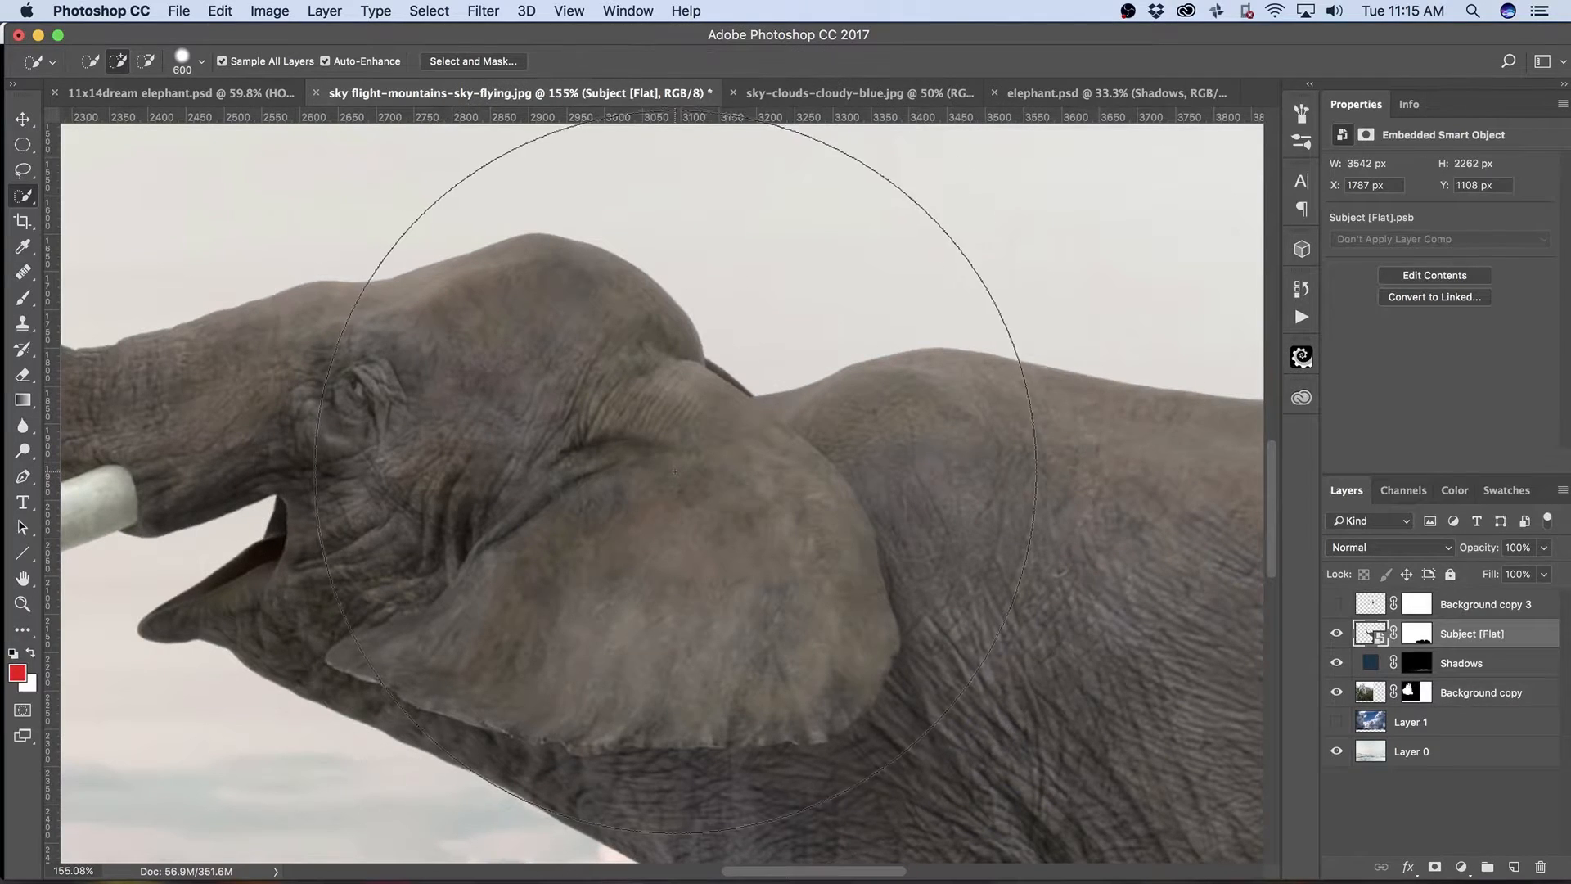
pyautogui.press('[')
pyautogui.press('[')
pyautogui.press('[')
pyautogui.press('[')
pyautogui.press('[')
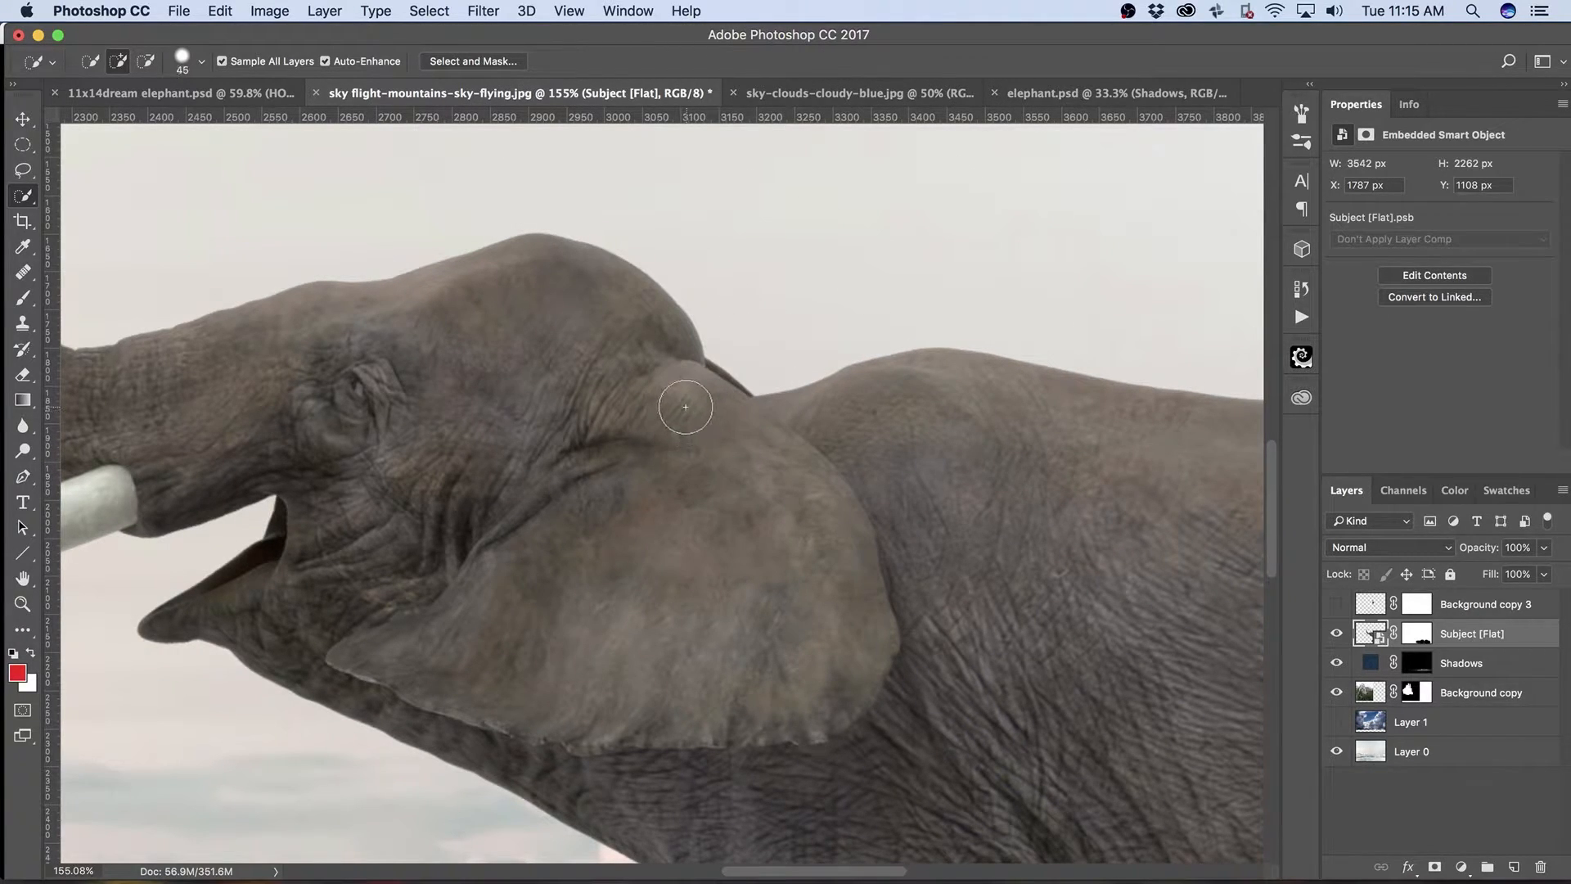
pyautogui.moveTo(673, 396); pyautogui.dragTo(722, 421)
pyautogui.moveTo(823, 516); pyautogui.dragTo(849, 560)
pyautogui.moveTo(816, 411); pyautogui.dragTo(800, 385)
# Refine the selection in Select and Mask by removing the dark sliver behind the ear, and output to New Layer with Layer Mask.
pyautogui.click(492, 66)
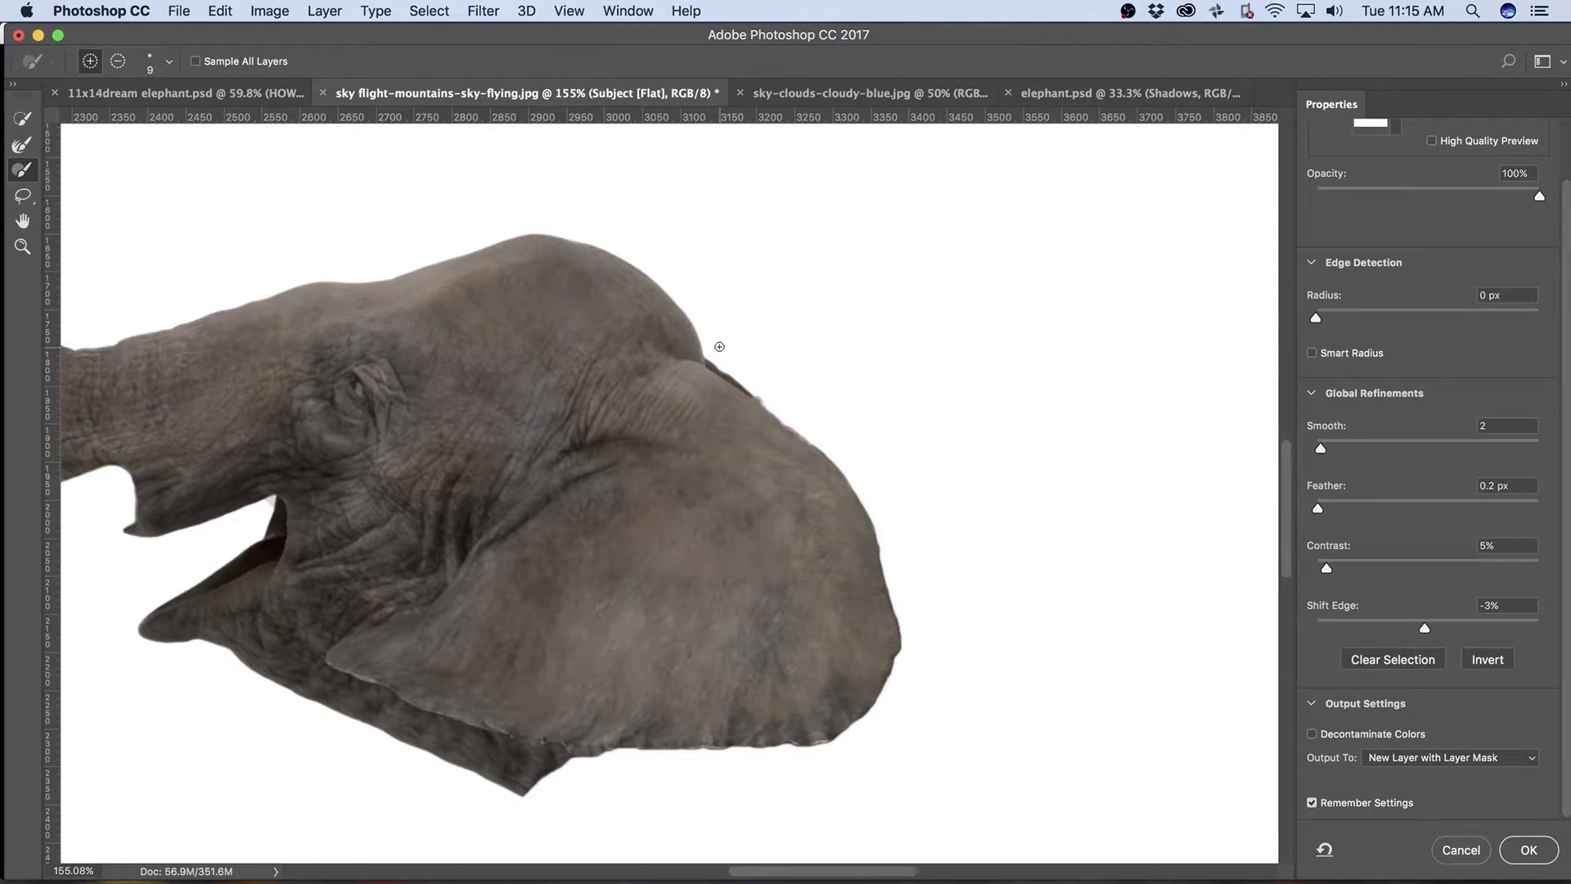
pyautogui.press('w')
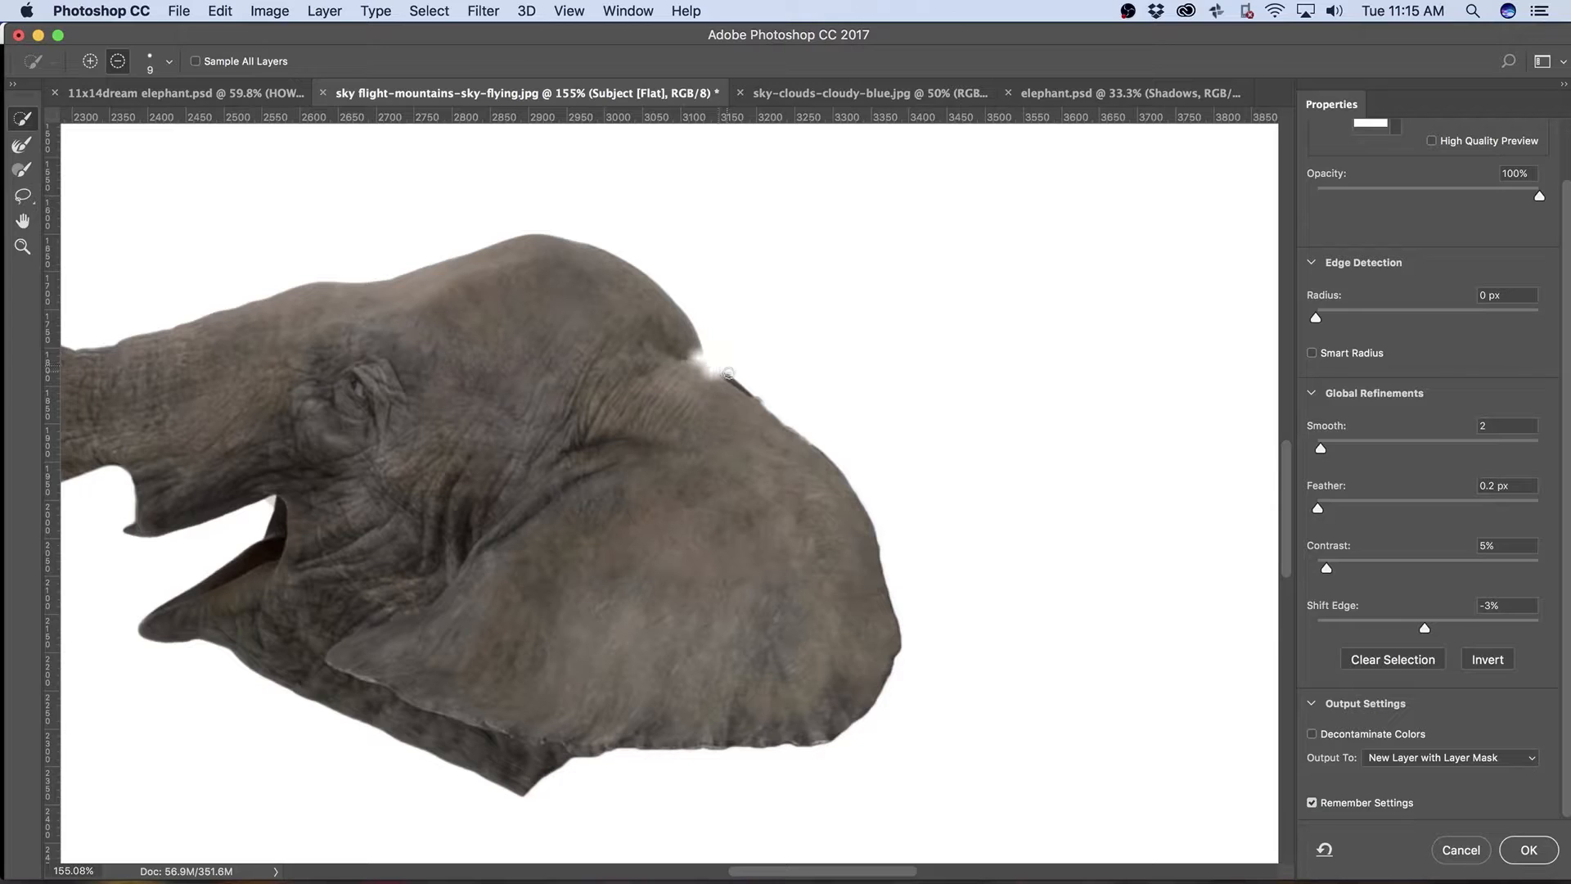
pyautogui.moveTo(802, 409); pyautogui.dragTo(805, 424)
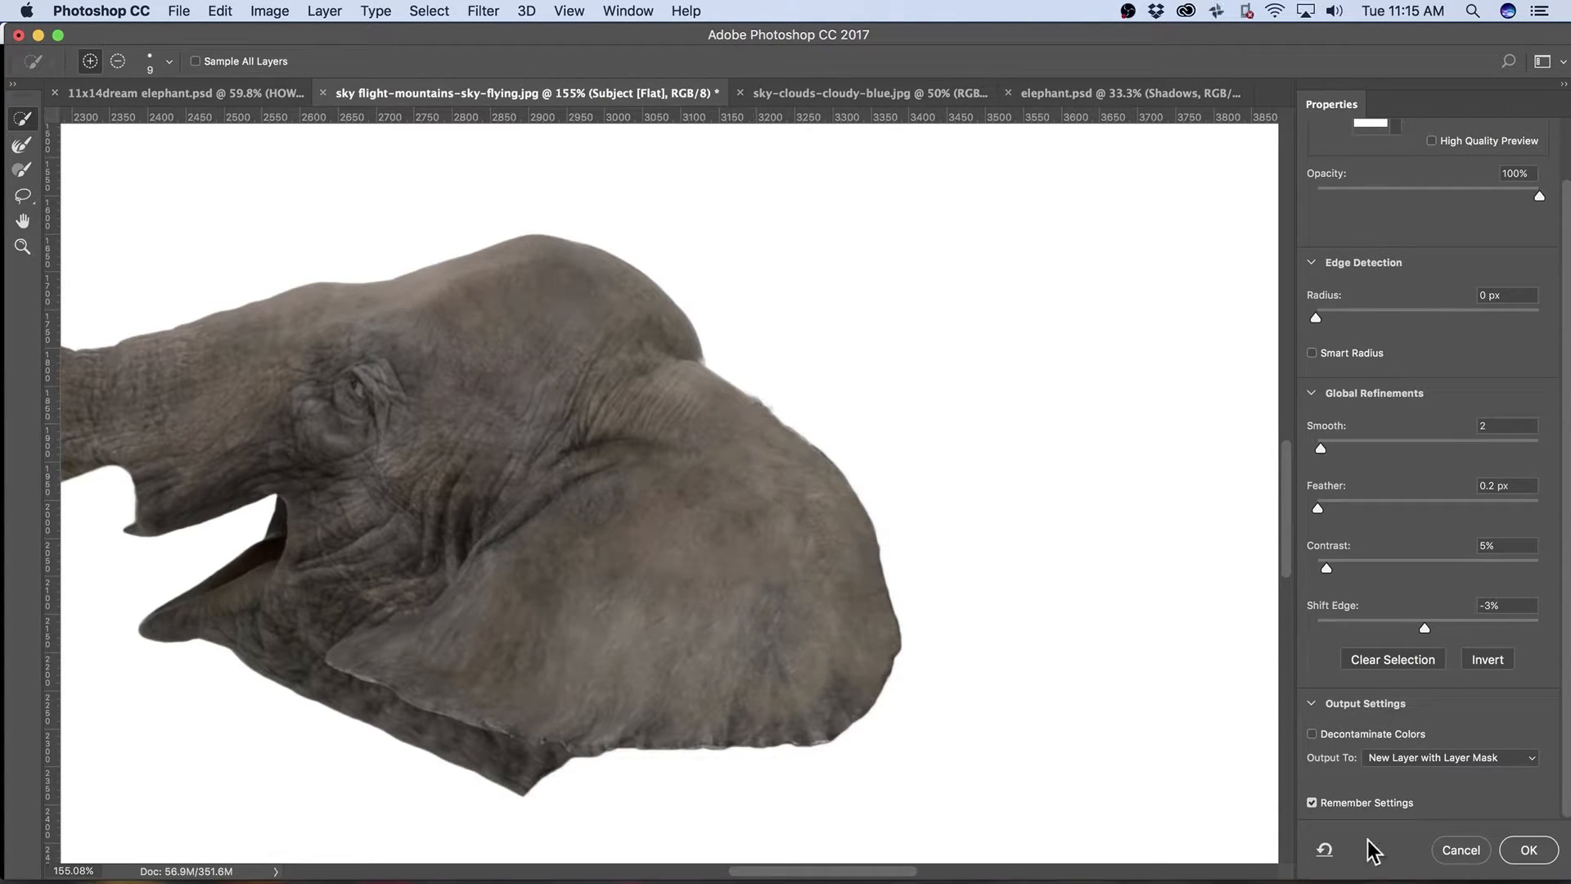
pyautogui.click(1529, 850)
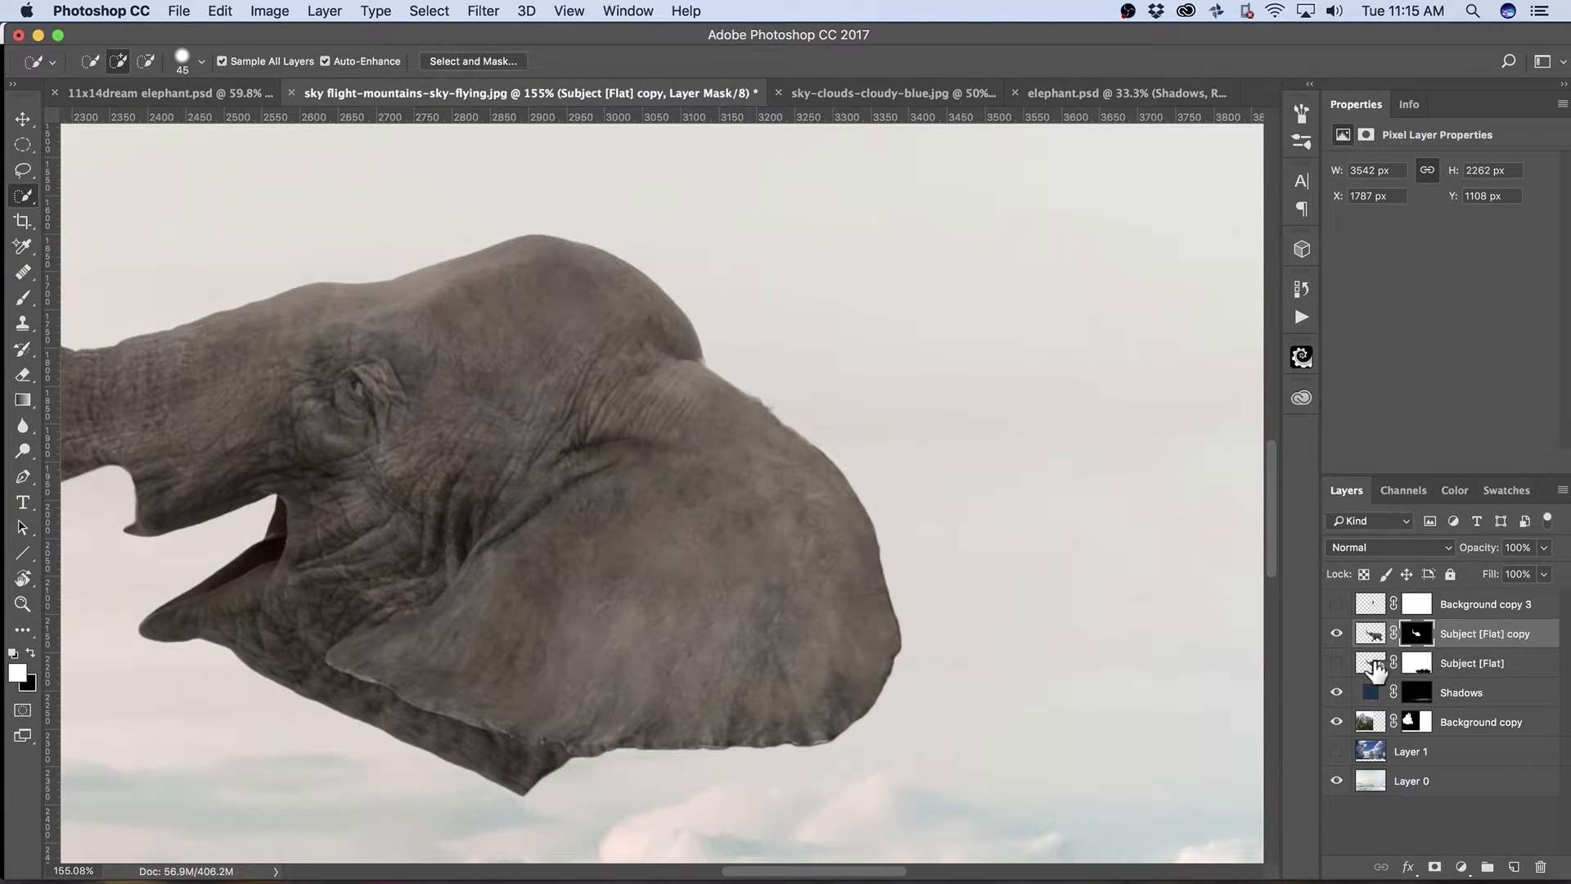
# Show the Subject [Flat] and Background copy 3 layers again and move Background copy 3 below Subject [Flat] copy.
pyautogui.click(1336, 663)
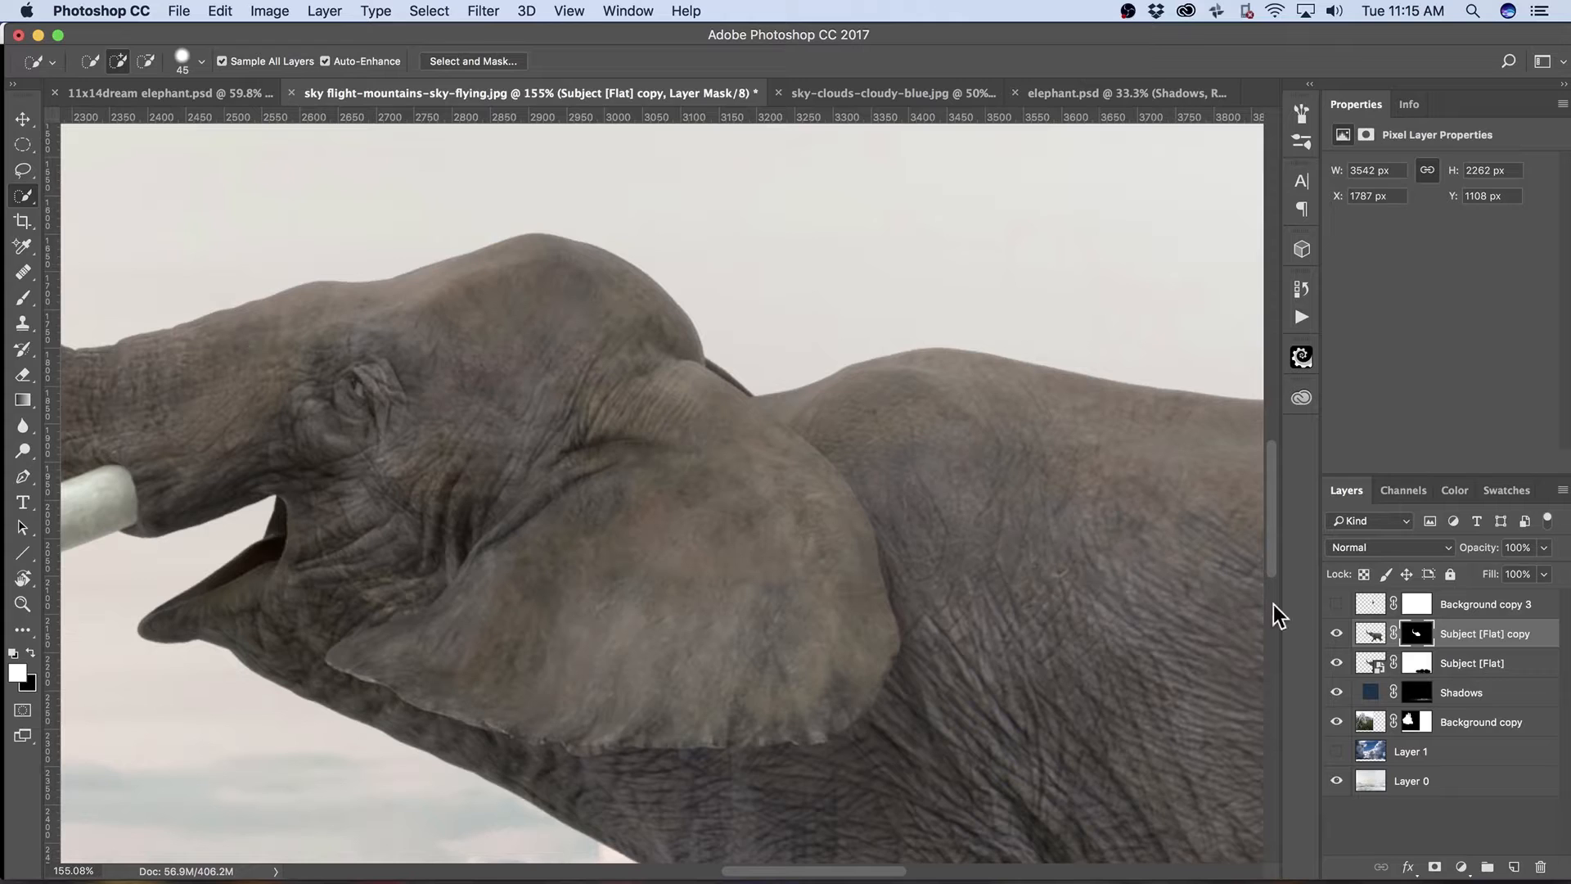
pyautogui.click(1336, 604)
pyautogui.moveTo(1428, 605); pyautogui.dragTo(1469, 654)
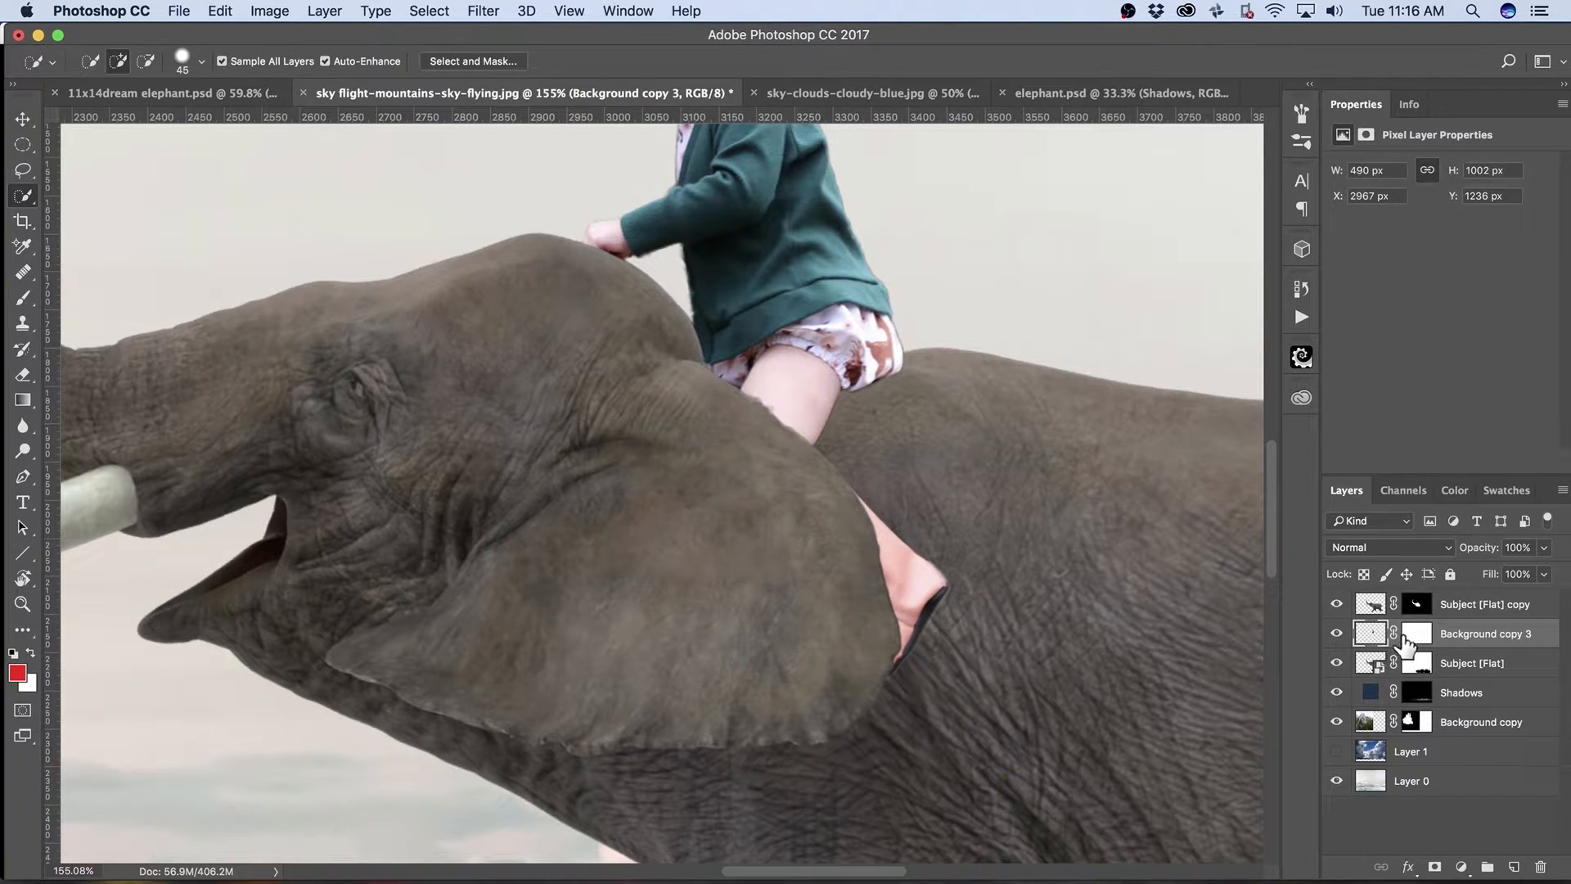
# Paint black at 100% brush opacity on the Subject [Flat] copy mask to reveal the girl's hand over the elephant's head.
pyautogui.click(1416, 606)
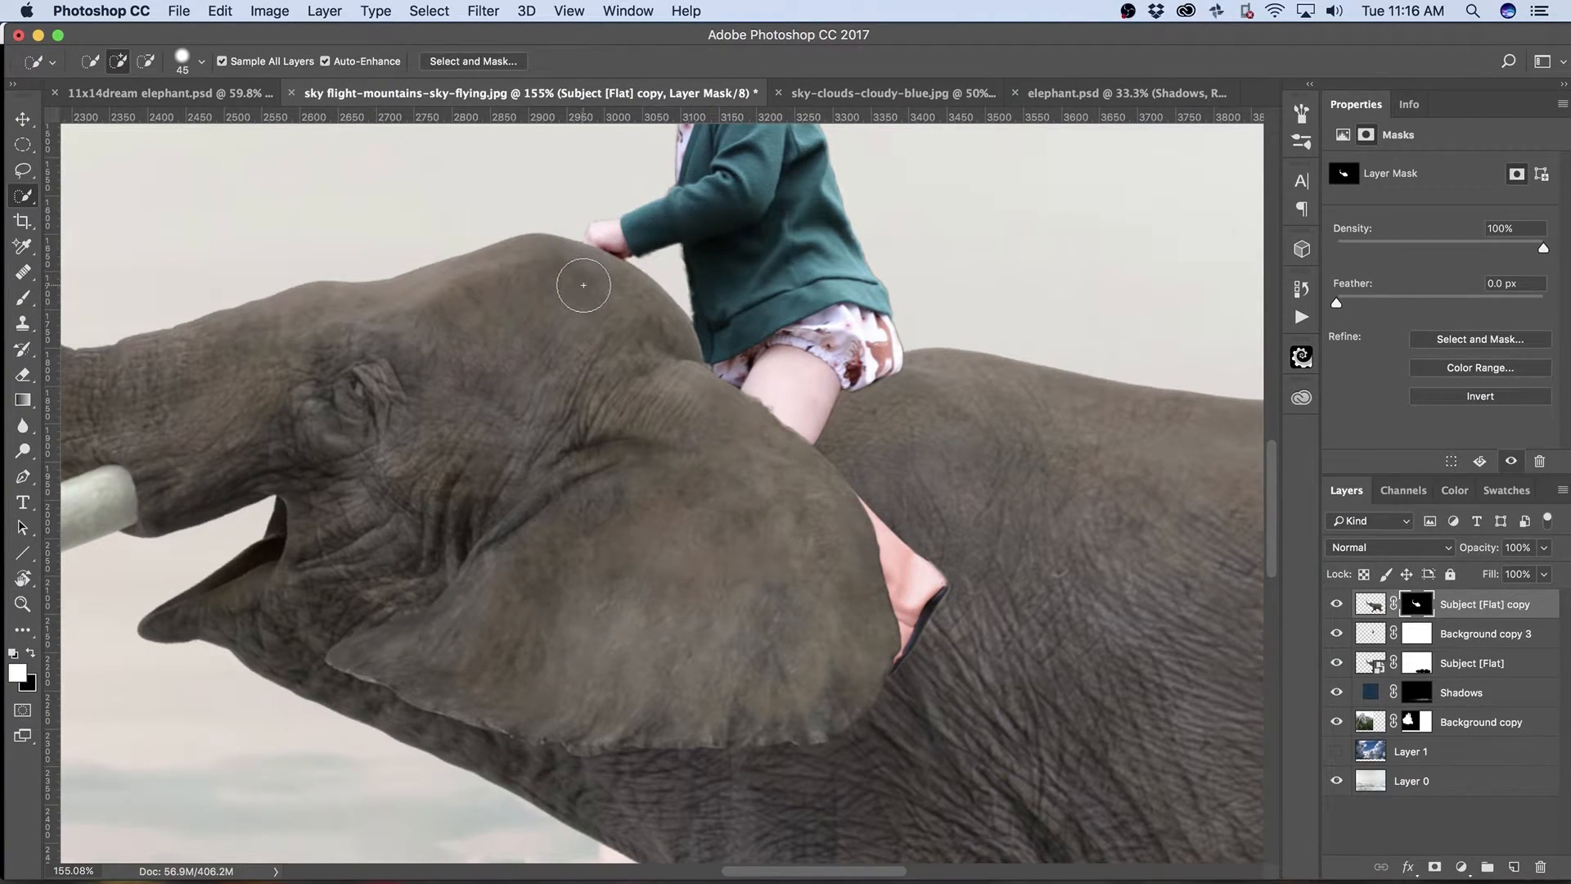
pyautogui.press('b')
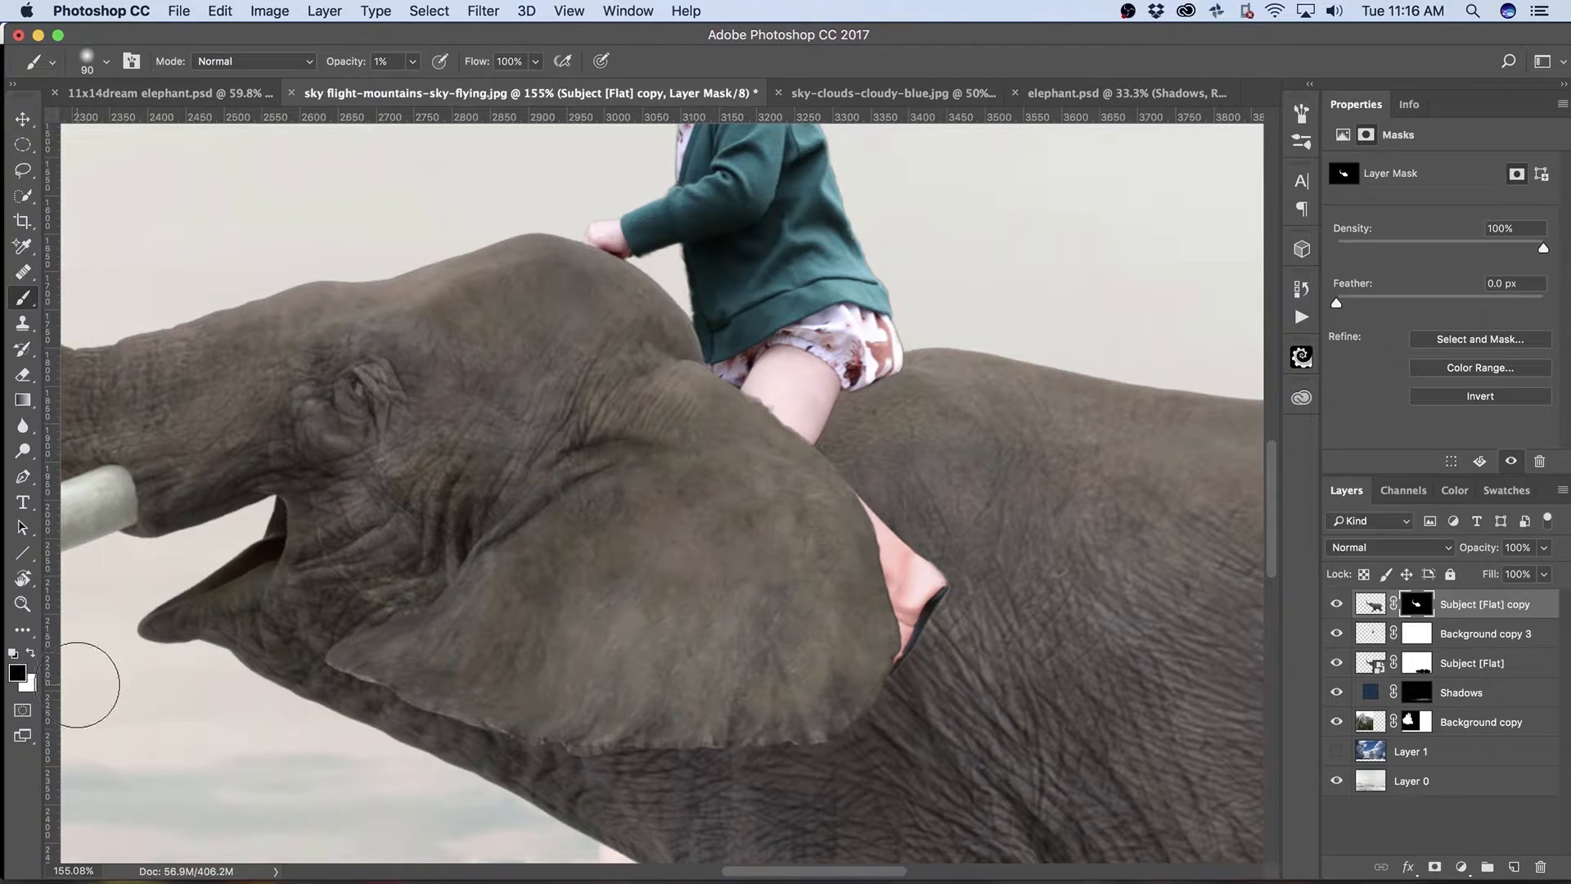
pyautogui.press('x')
pyautogui.click(1444, 633)
pyautogui.moveTo(616, 266)
pyautogui.mouseDown()
pyautogui.moveTo(578, 281)
pyautogui.moveTo(596, 341)
pyautogui.moveTo(631, 351)
pyautogui.moveTo(619, 305)
pyautogui.mouseUp()
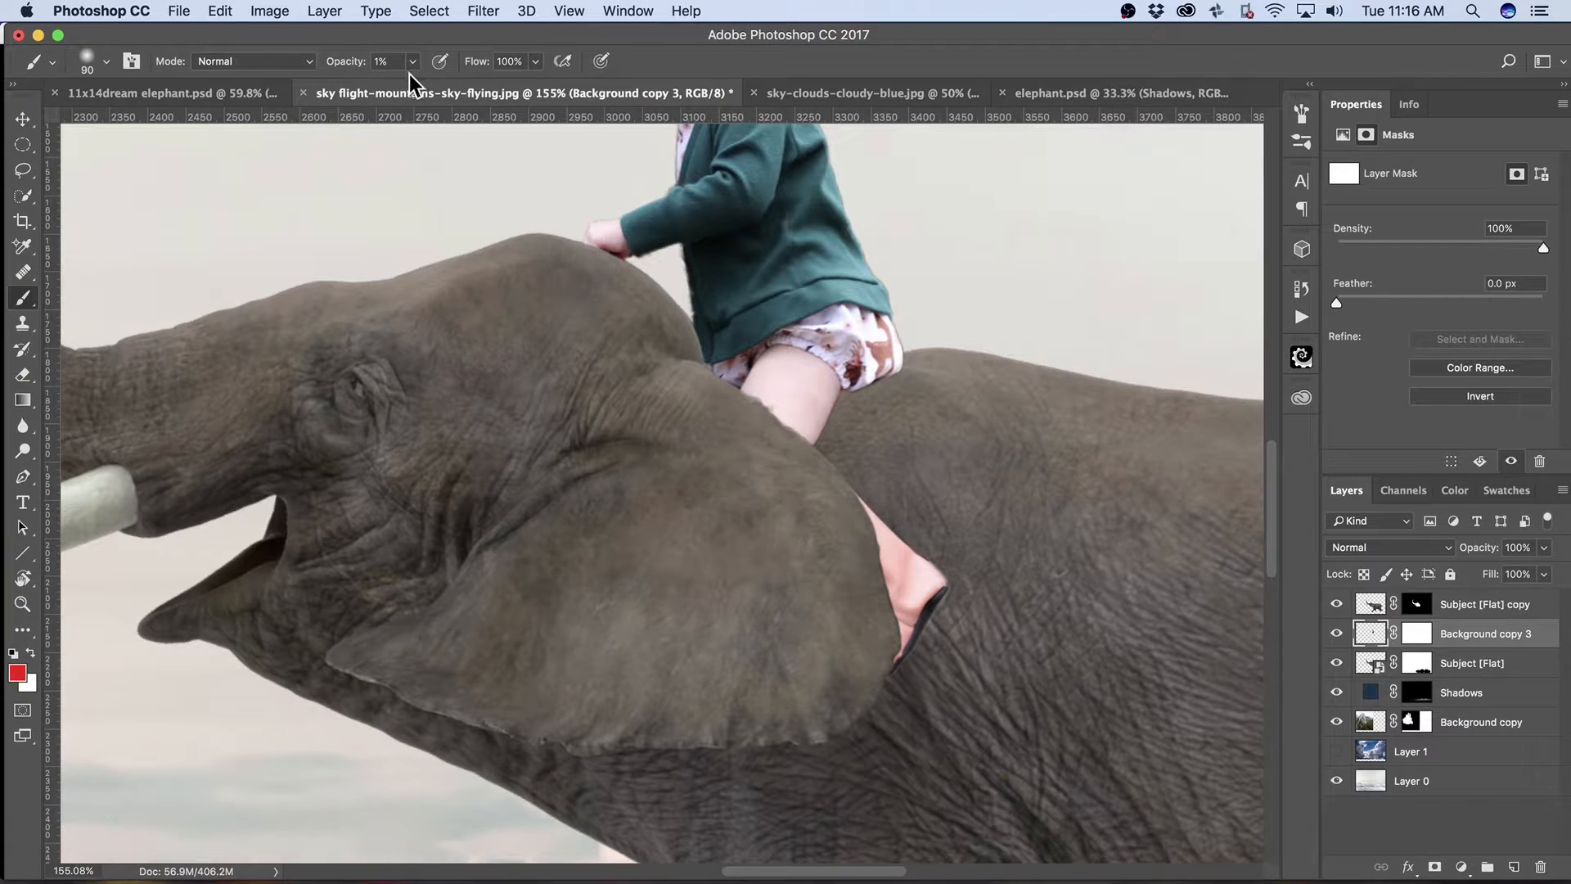
pyautogui.press('0')
pyautogui.click(1418, 604)
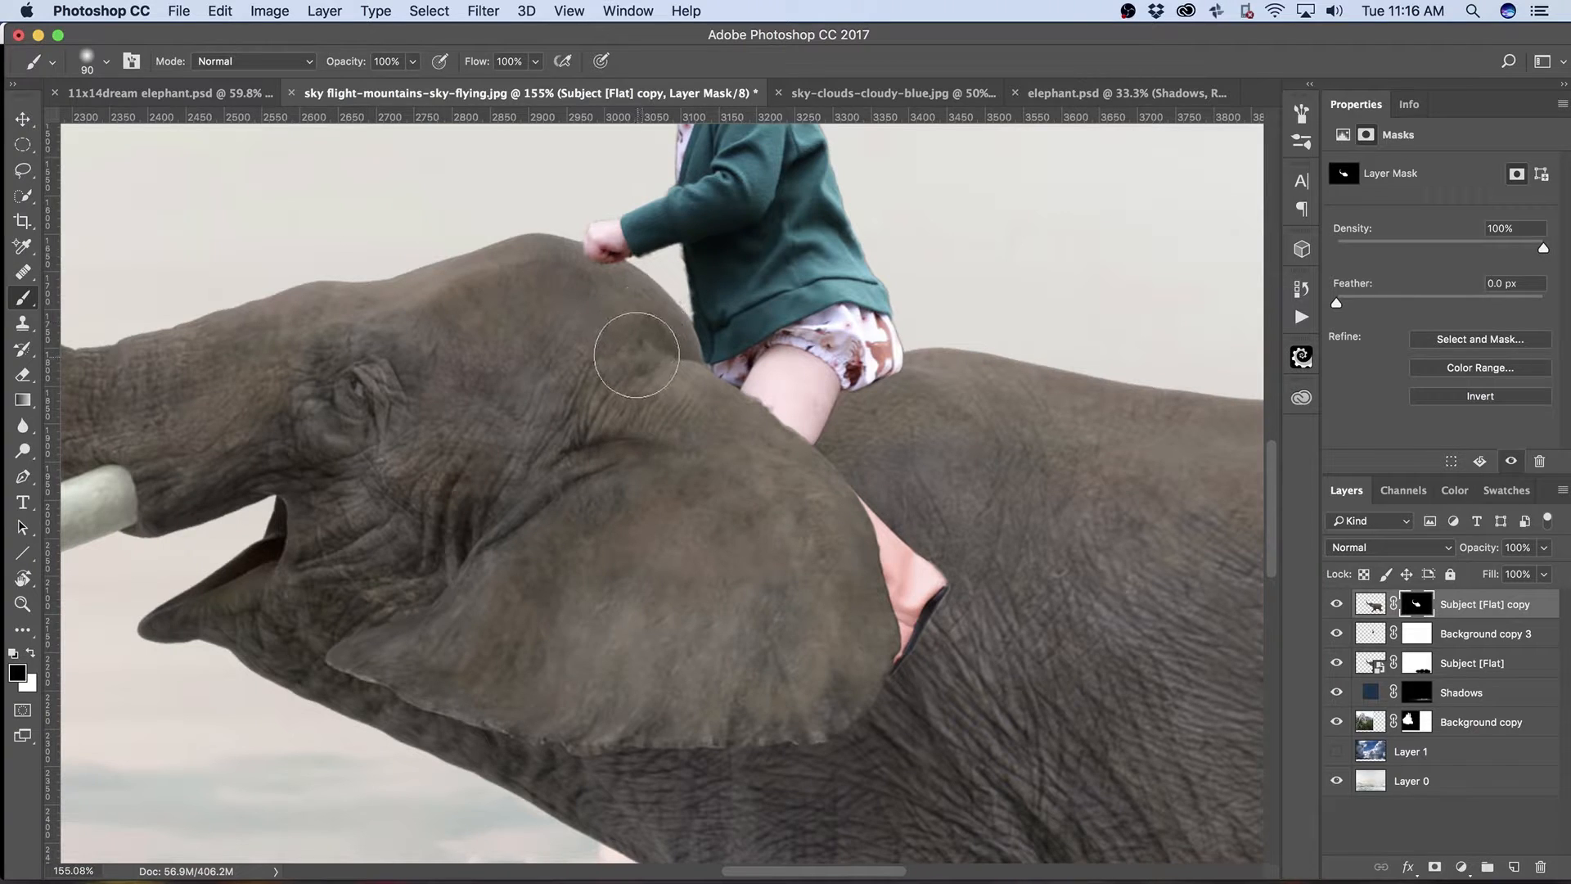
# Clean up the Subject [Flat] copy mask where the ear meets the girl's thigh, using a small brush of size 8.
pyautogui.press('[')
pyautogui.press('[')
pyautogui.press('[')
pyautogui.press('[')
pyautogui.press('[')
pyautogui.press('[')
pyautogui.press('z')
pyautogui.moveTo(799, 414)
pyautogui.mouseDown()
pyautogui.moveTo(880, 425)
pyautogui.moveTo(859, 425)
pyautogui.mouseUp()
pyautogui.press('b')
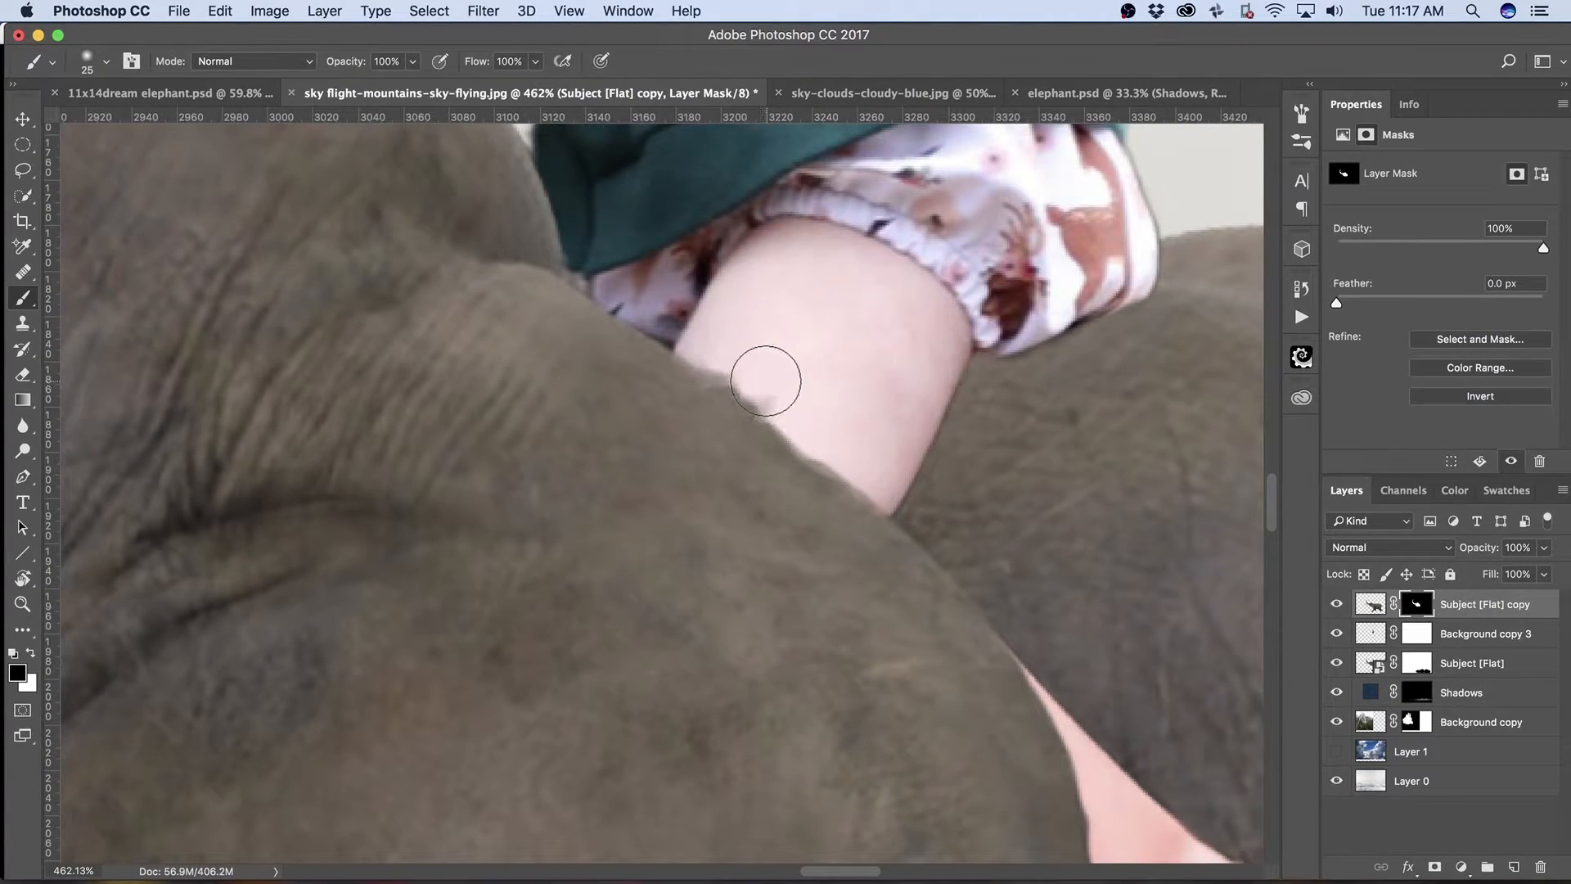
pyautogui.press('[')
pyautogui.press('[')
pyautogui.press('[')
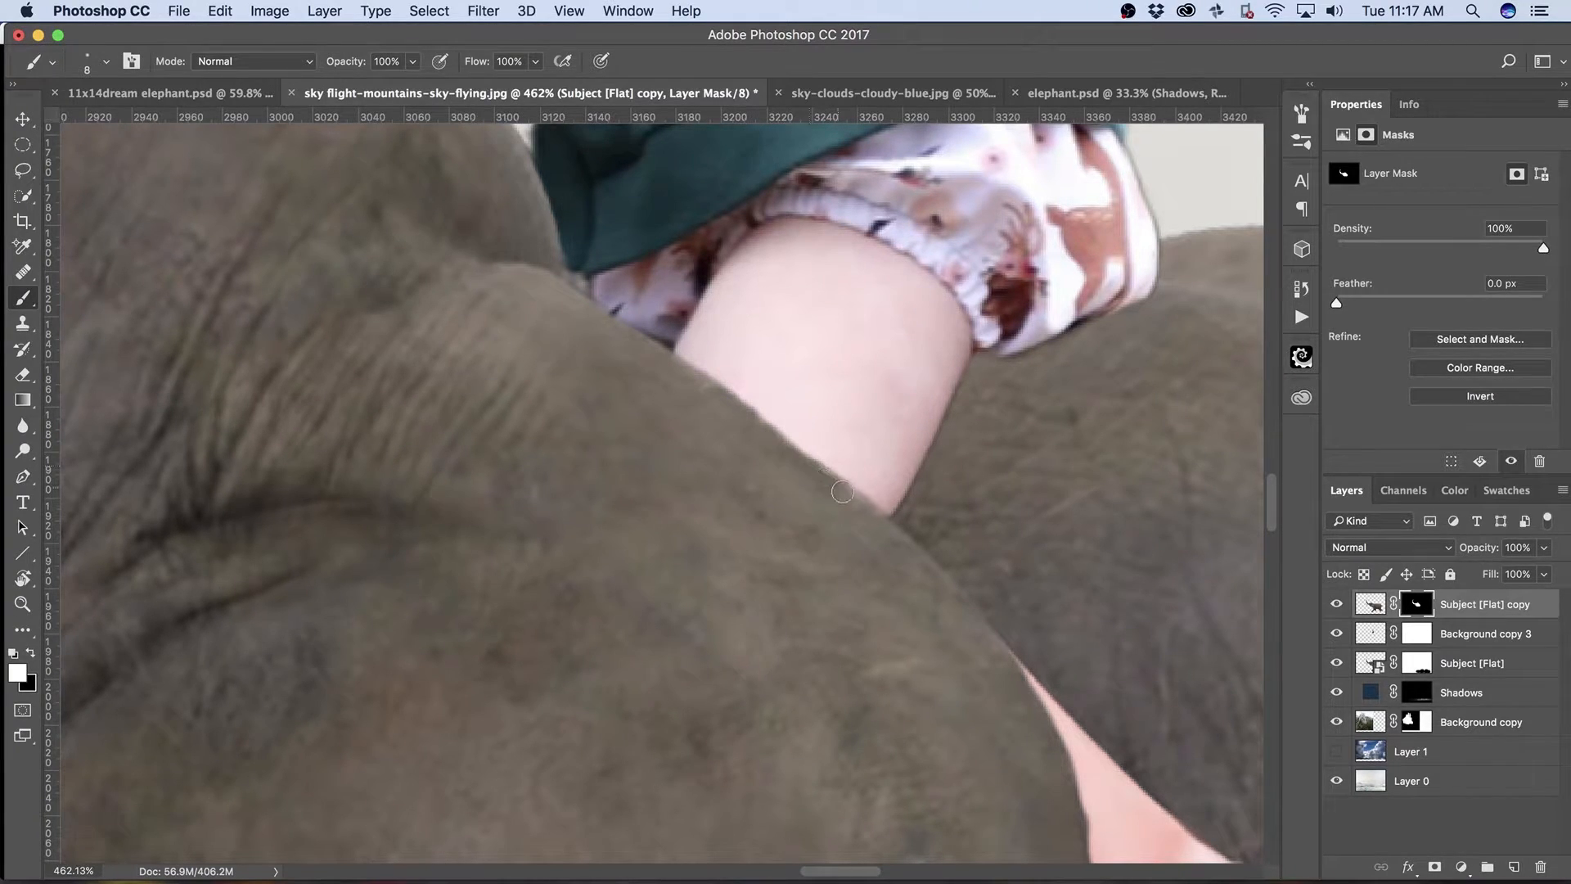
pyautogui.moveTo(1007, 474); pyautogui.dragTo(982, 464)
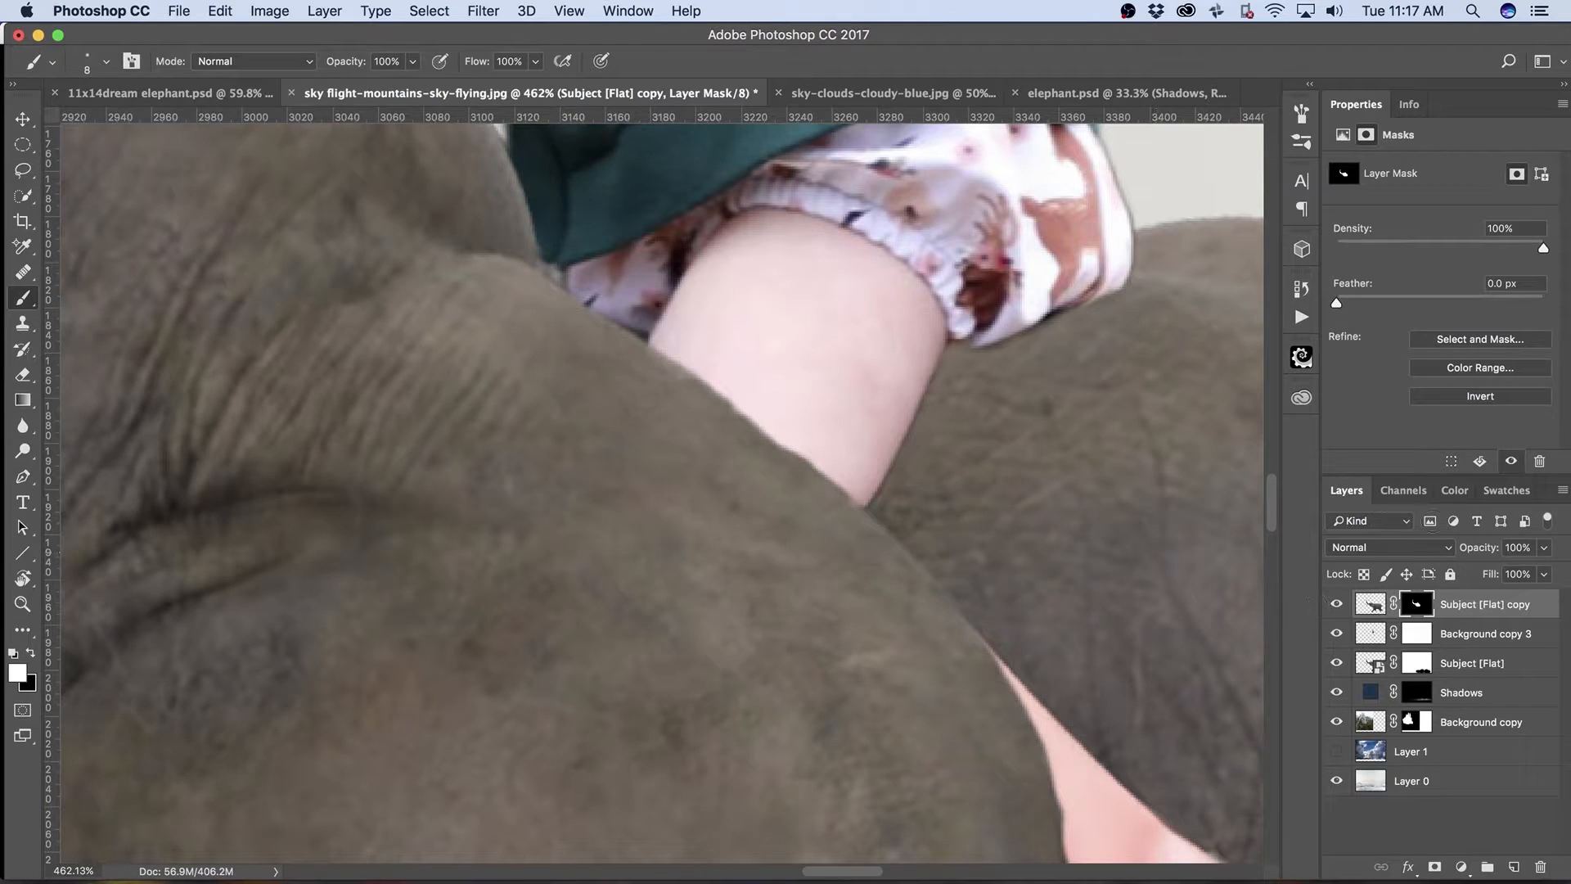
# Load the Subject [Flat] copy mask as a selection and subtract the trunk and head with the Lasso, keeping only the rear ear area.
pyautogui.press('super+0')
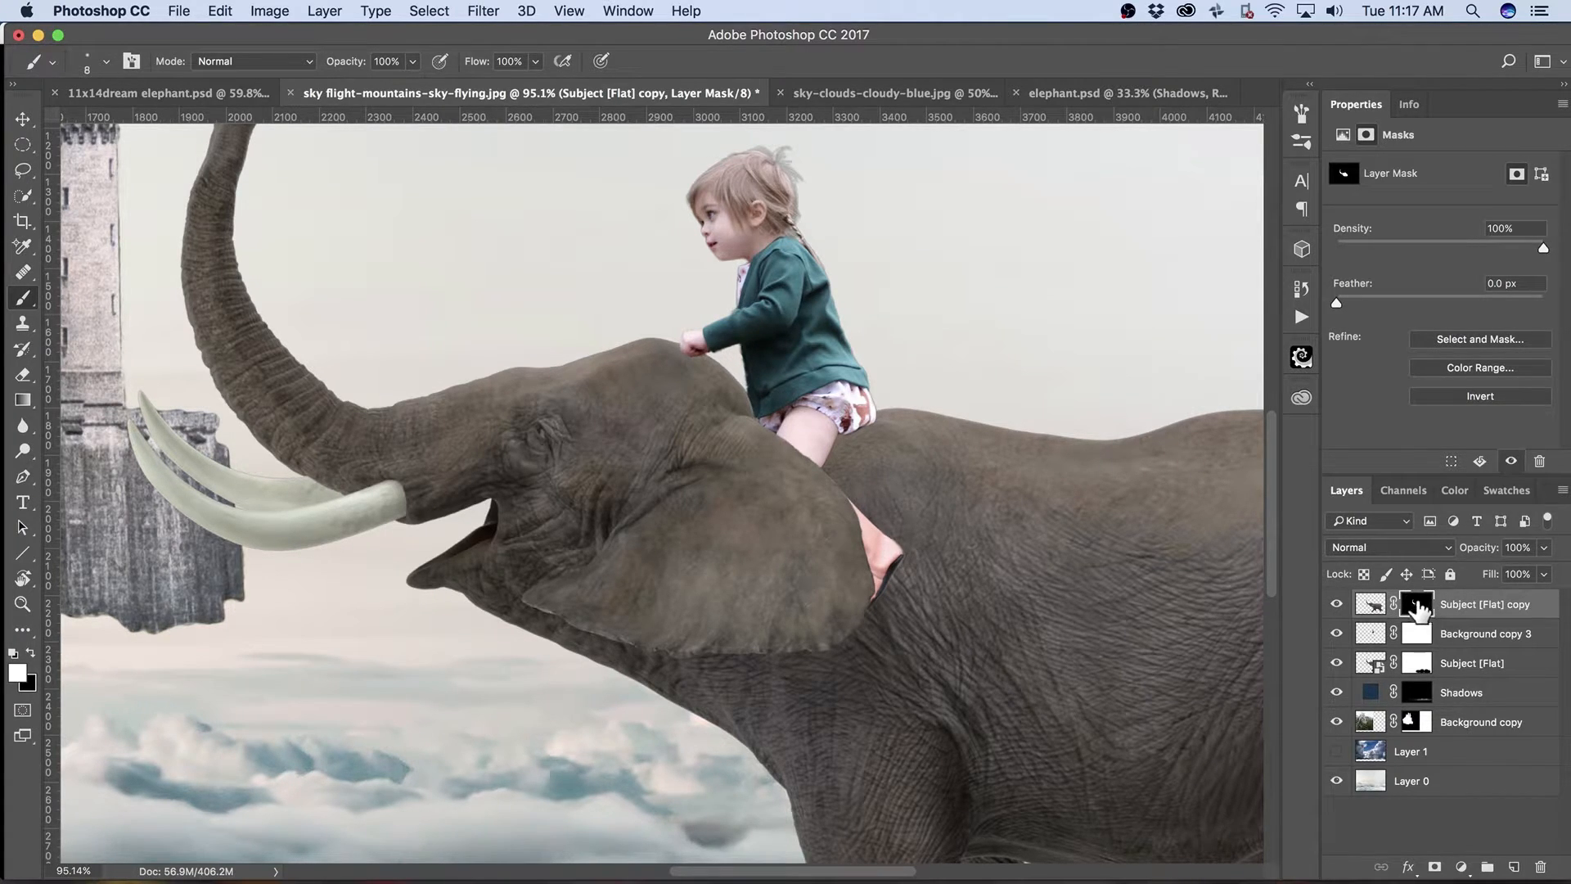
pyautogui.keyDown('super'); pyautogui.click(1420, 612); pyautogui.keyUp('super')
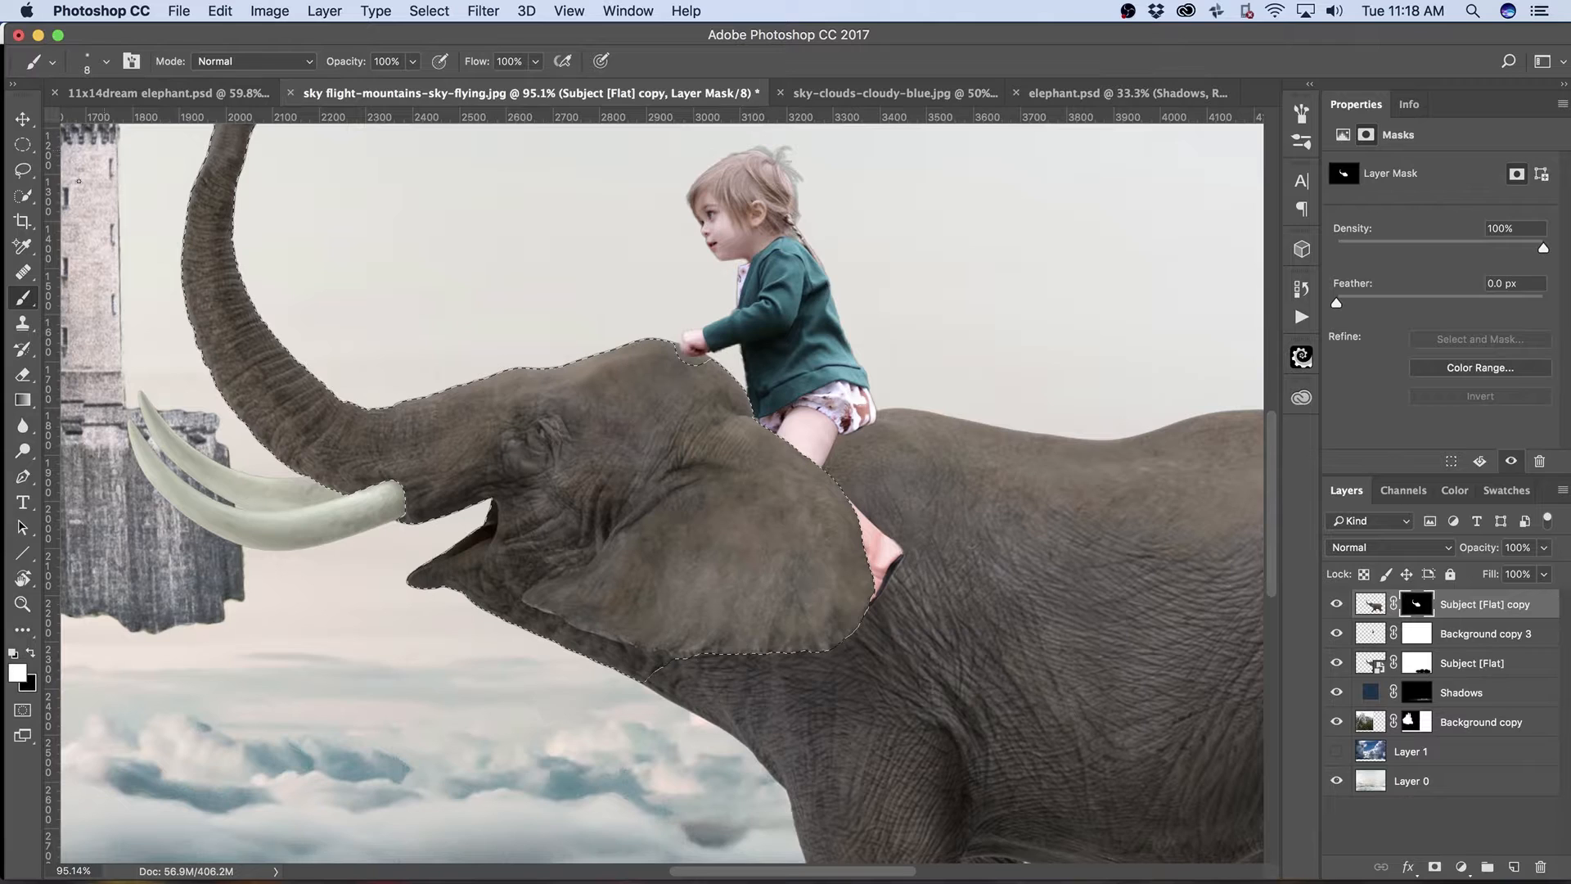
pyautogui.click(22, 169)
pyautogui.click(135, 61)
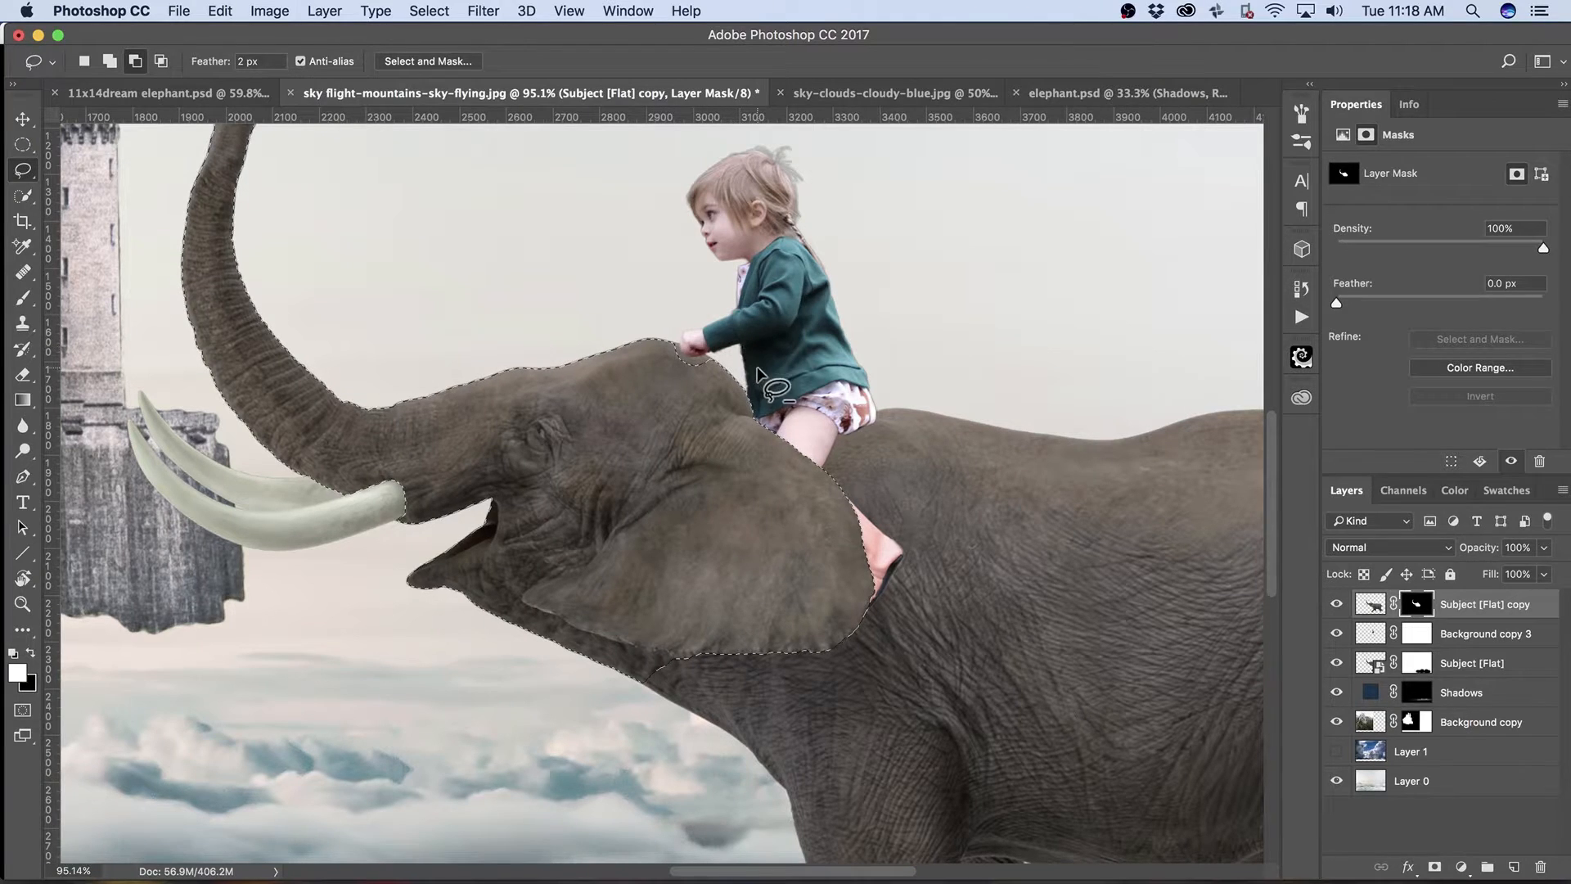
pyautogui.moveTo(753, 407)
pyautogui.mouseDown()
pyautogui.moveTo(679, 544)
pyautogui.moveTo(657, 624)
pyautogui.moveTo(696, 687)
pyautogui.moveTo(407, 728)
pyautogui.moveTo(157, 491)
pyautogui.moveTo(104, 239)
pyautogui.moveTo(229, 64)
pyautogui.moveTo(603, 211)
pyautogui.moveTo(767, 325)
pyautogui.moveTo(751, 392)
pyautogui.mouseUp()
pyautogui.hscroll(3, 543, 360)
pyautogui.scroll(-2, 543, 360)
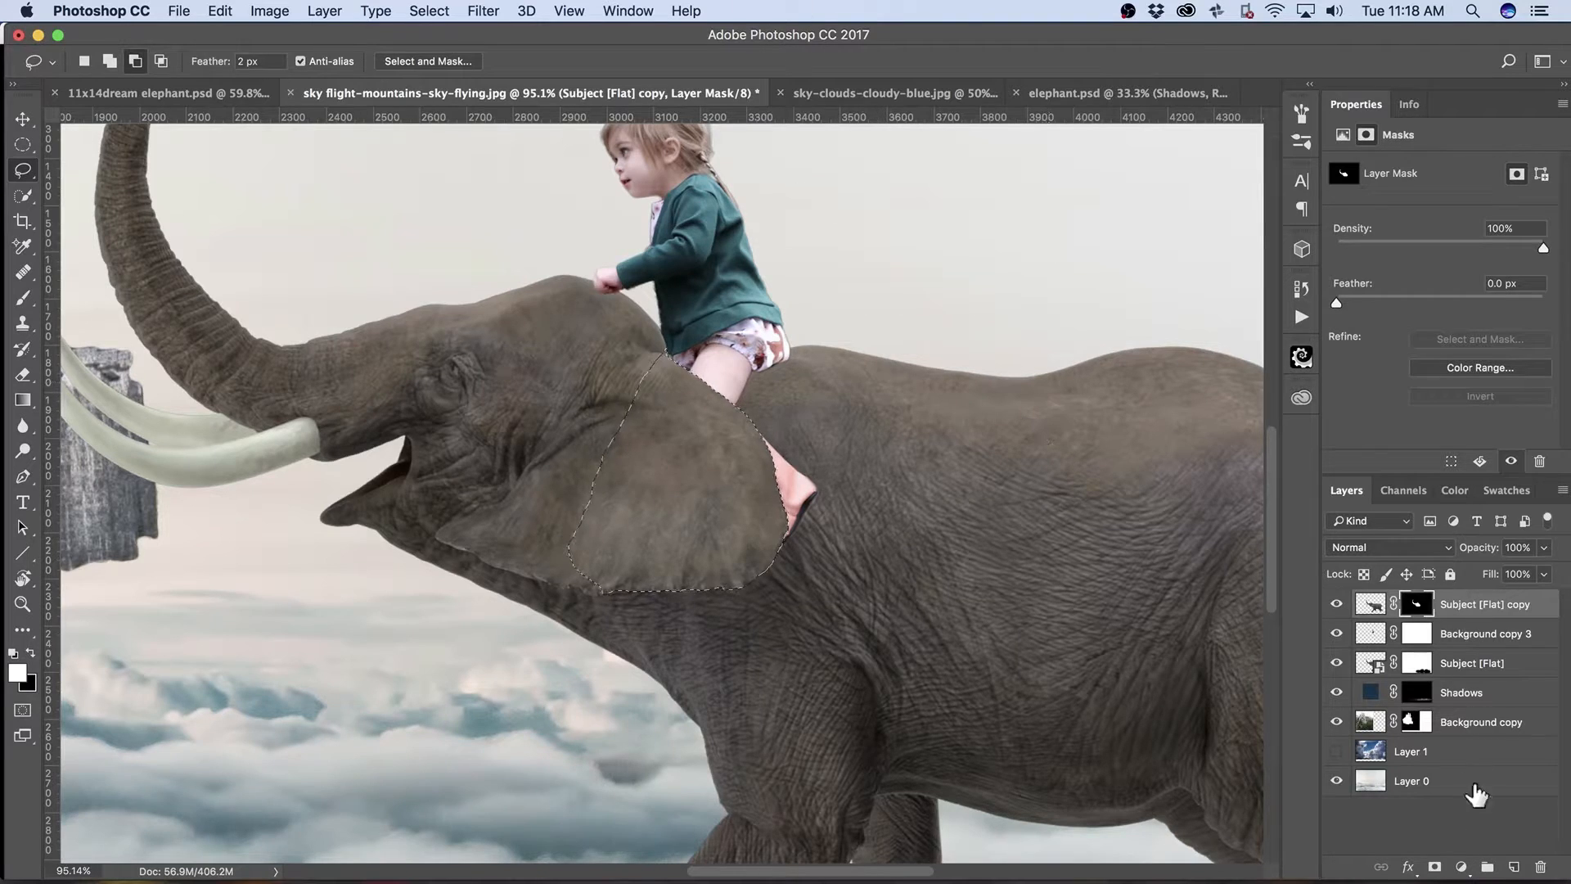
# Add a new layer above Subject [Flat] copy and set the foreground color to a dark navy blue.
pyautogui.click(1515, 867)
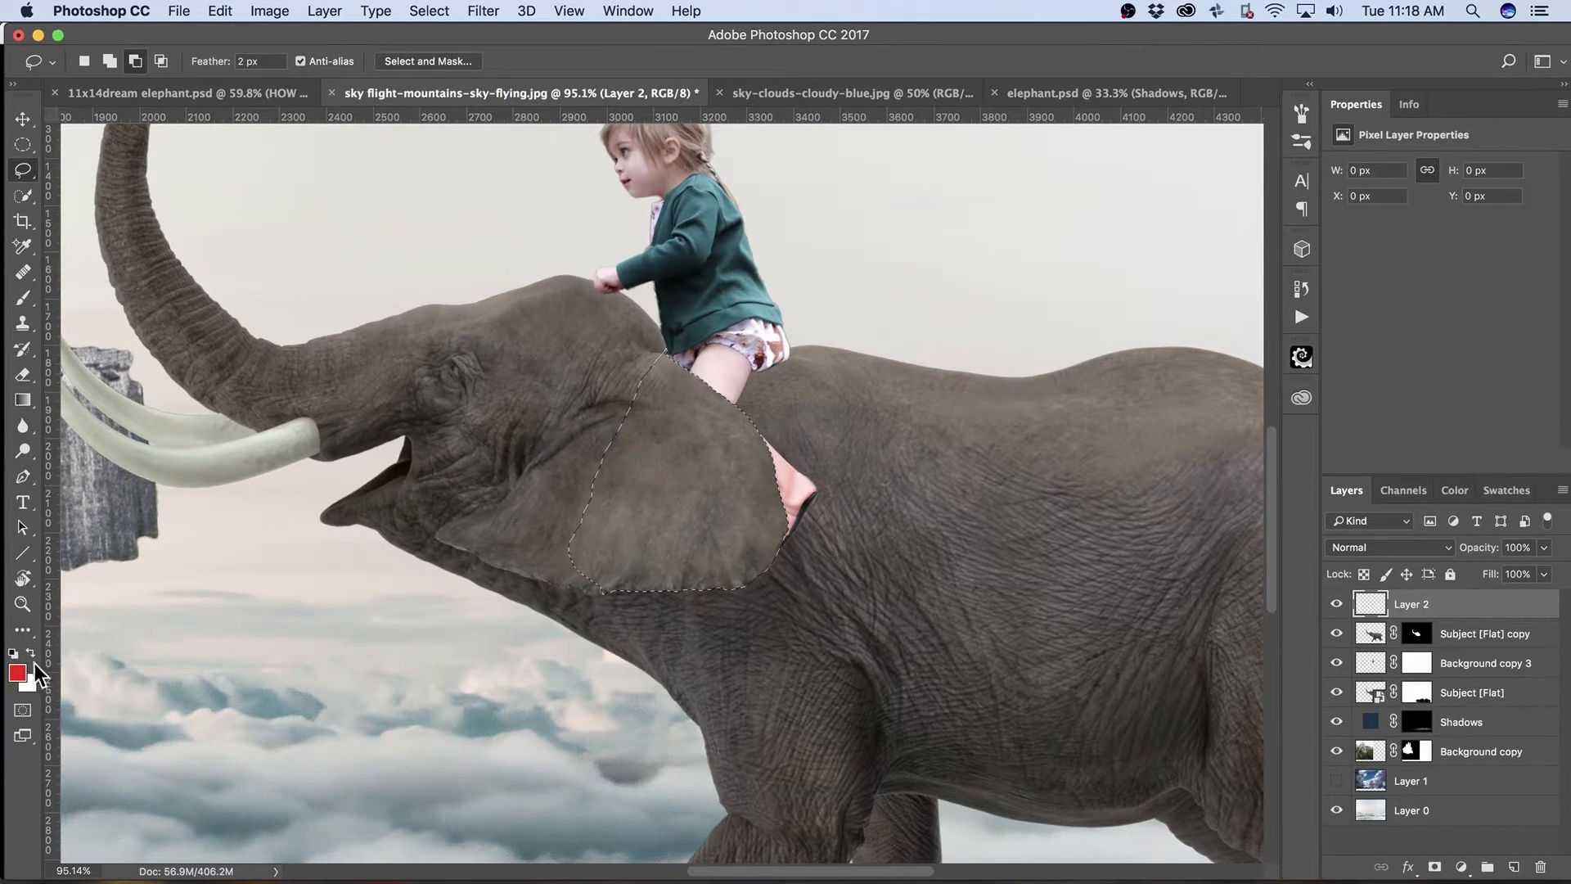
pyautogui.click(16, 673)
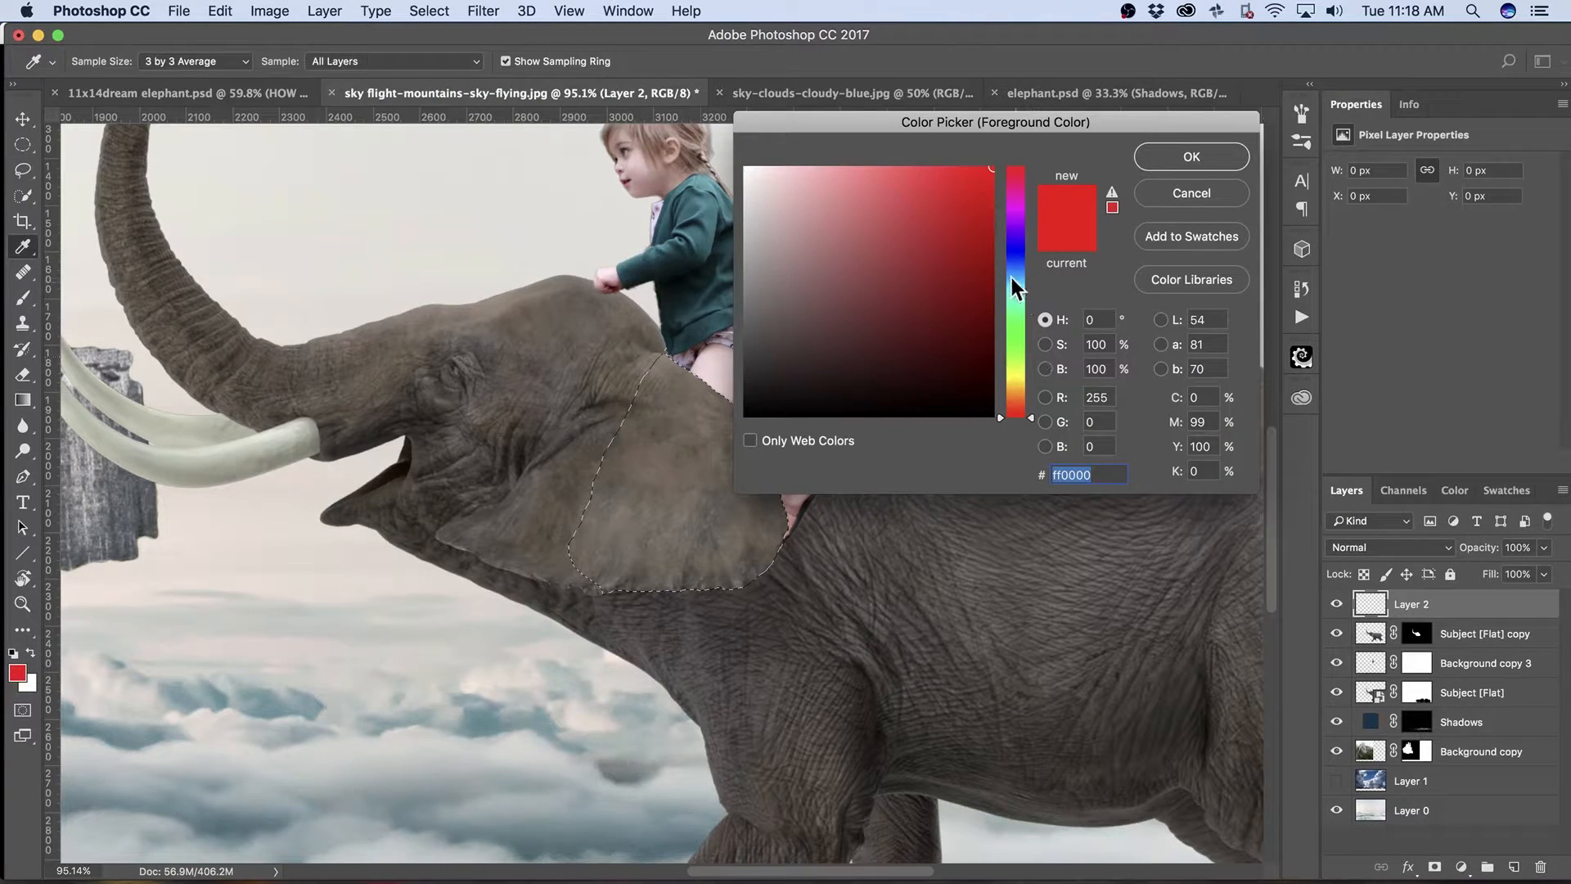
pyautogui.click(1019, 251)
pyautogui.moveTo(975, 224); pyautogui.dragTo(992, 313)
pyautogui.moveTo(1030, 252); pyautogui.dragTo(1031, 270)
pyautogui.click(993, 349)
pyautogui.click(1193, 157)
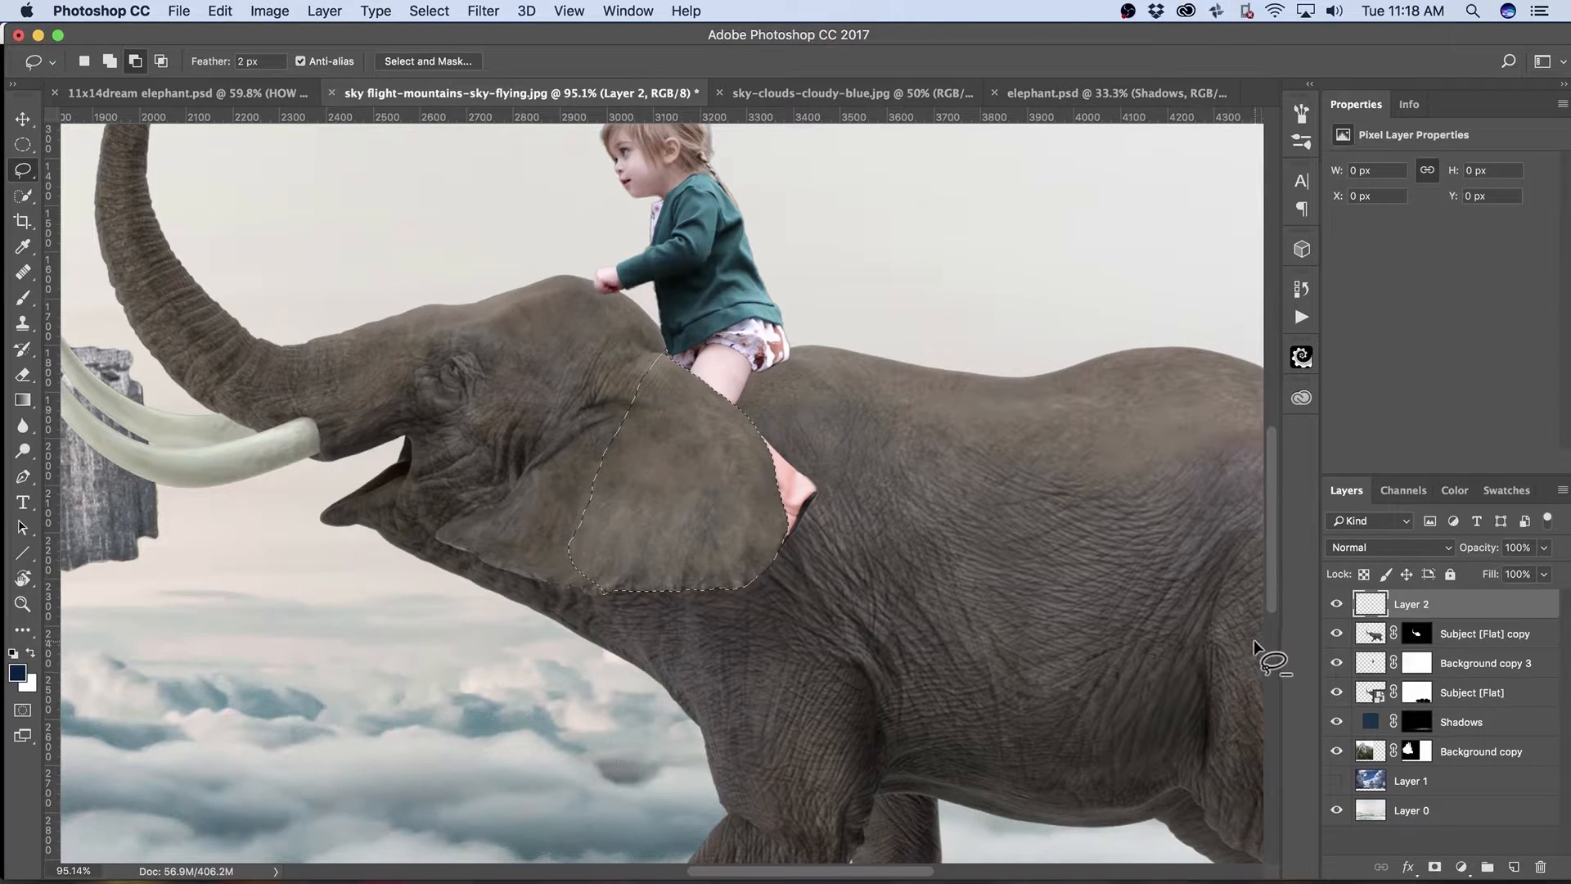
# Fill the ear selection on Layer 2 with the dark navy, move the layer below Subject [Flat] copy, and deselect.
pyautogui.hotkey('alt', 'BackSpace')
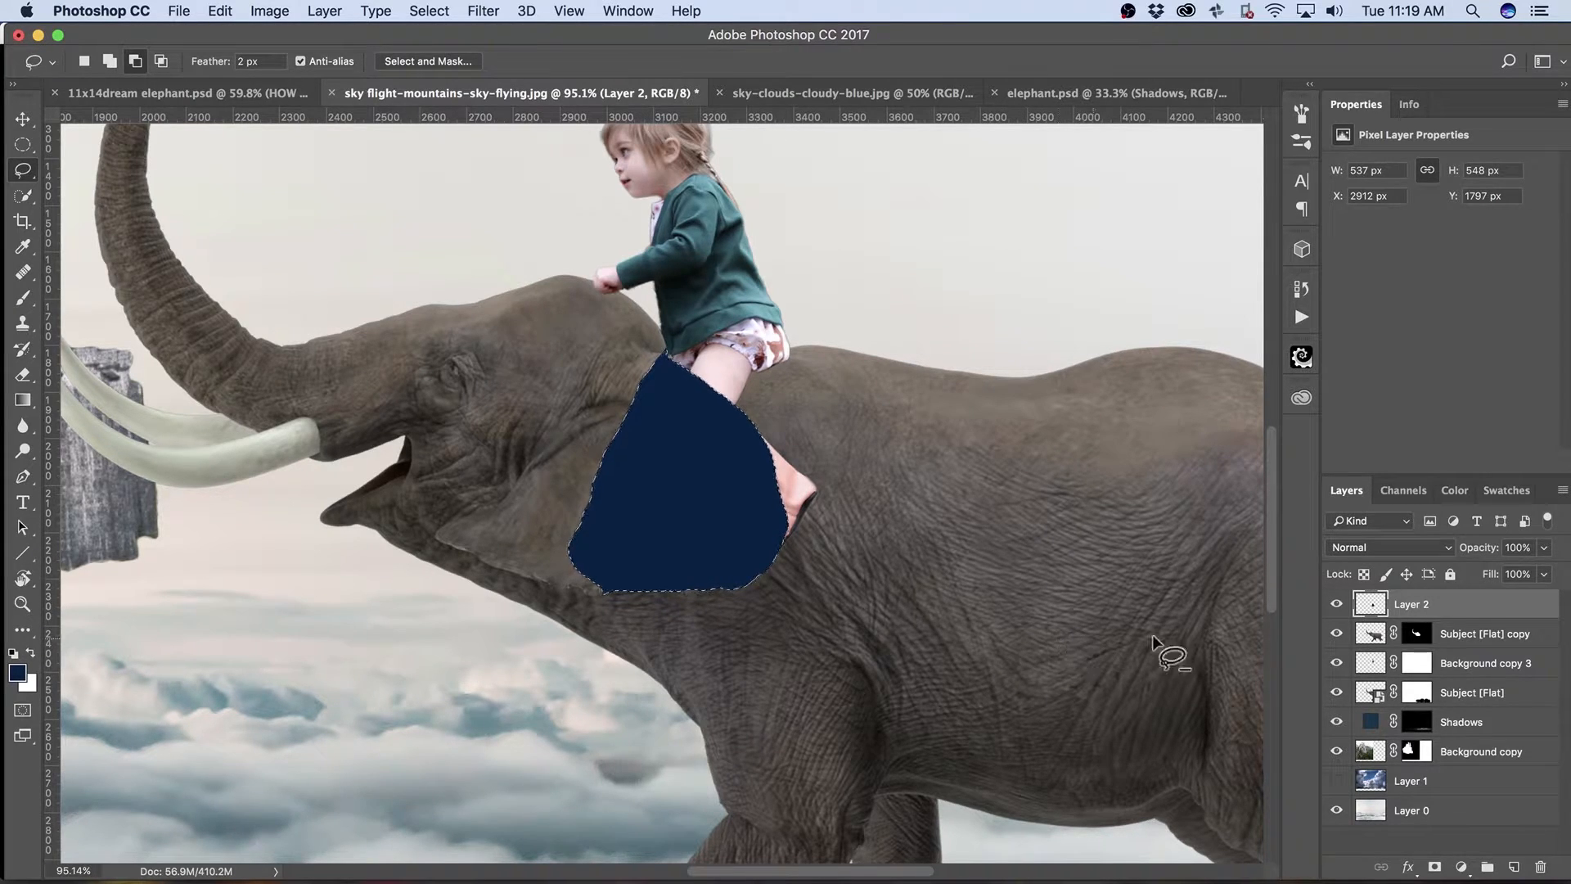
pyautogui.moveTo(1465, 603); pyautogui.dragTo(1464, 648)
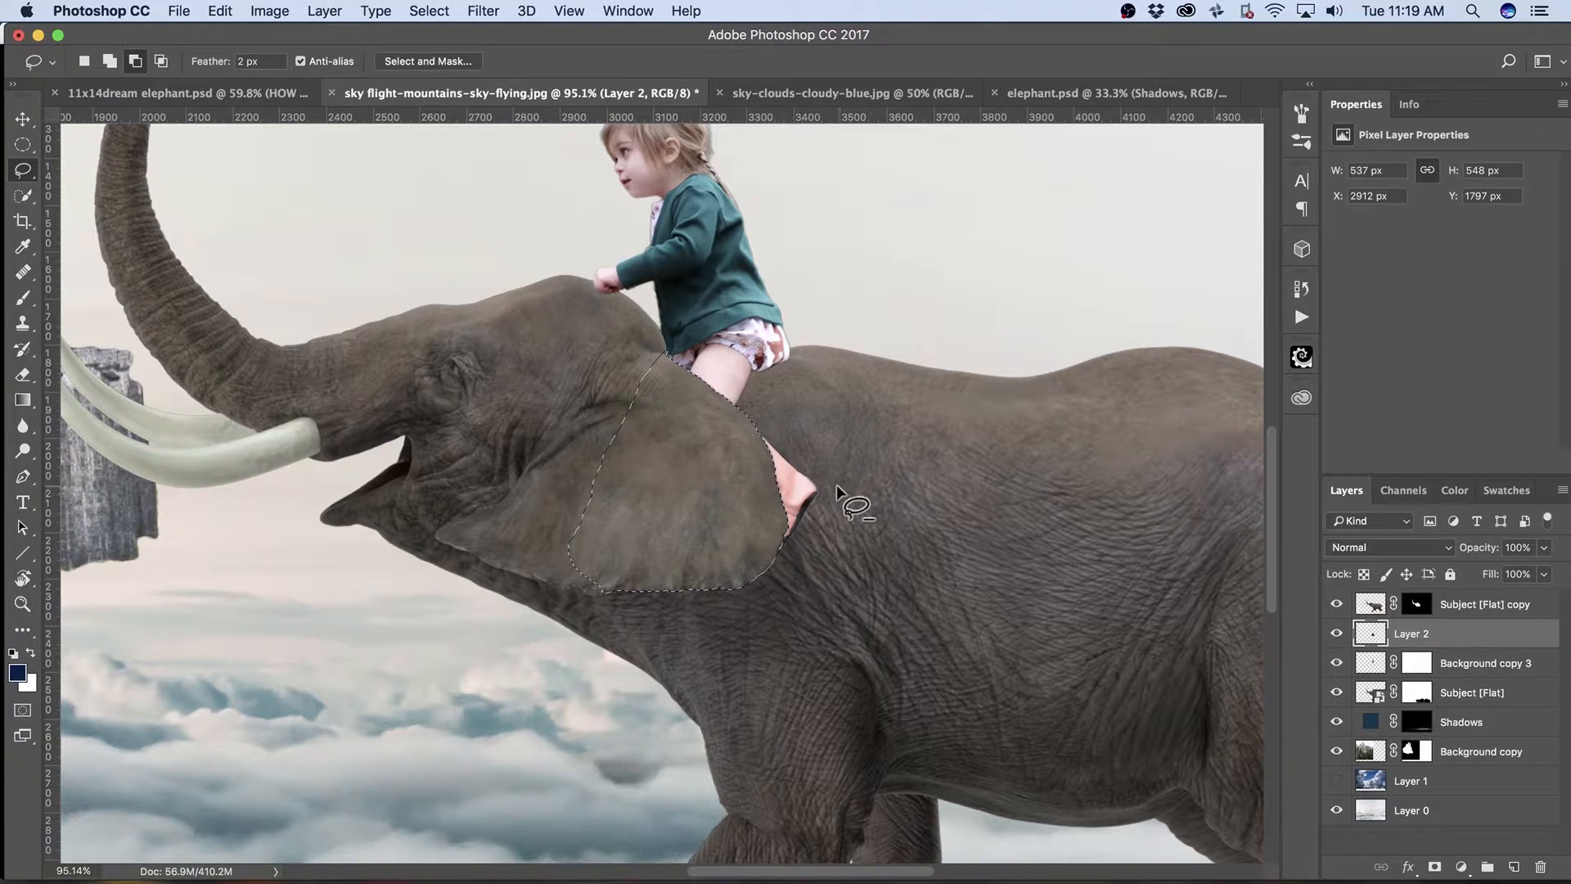
pyautogui.press('super+d')
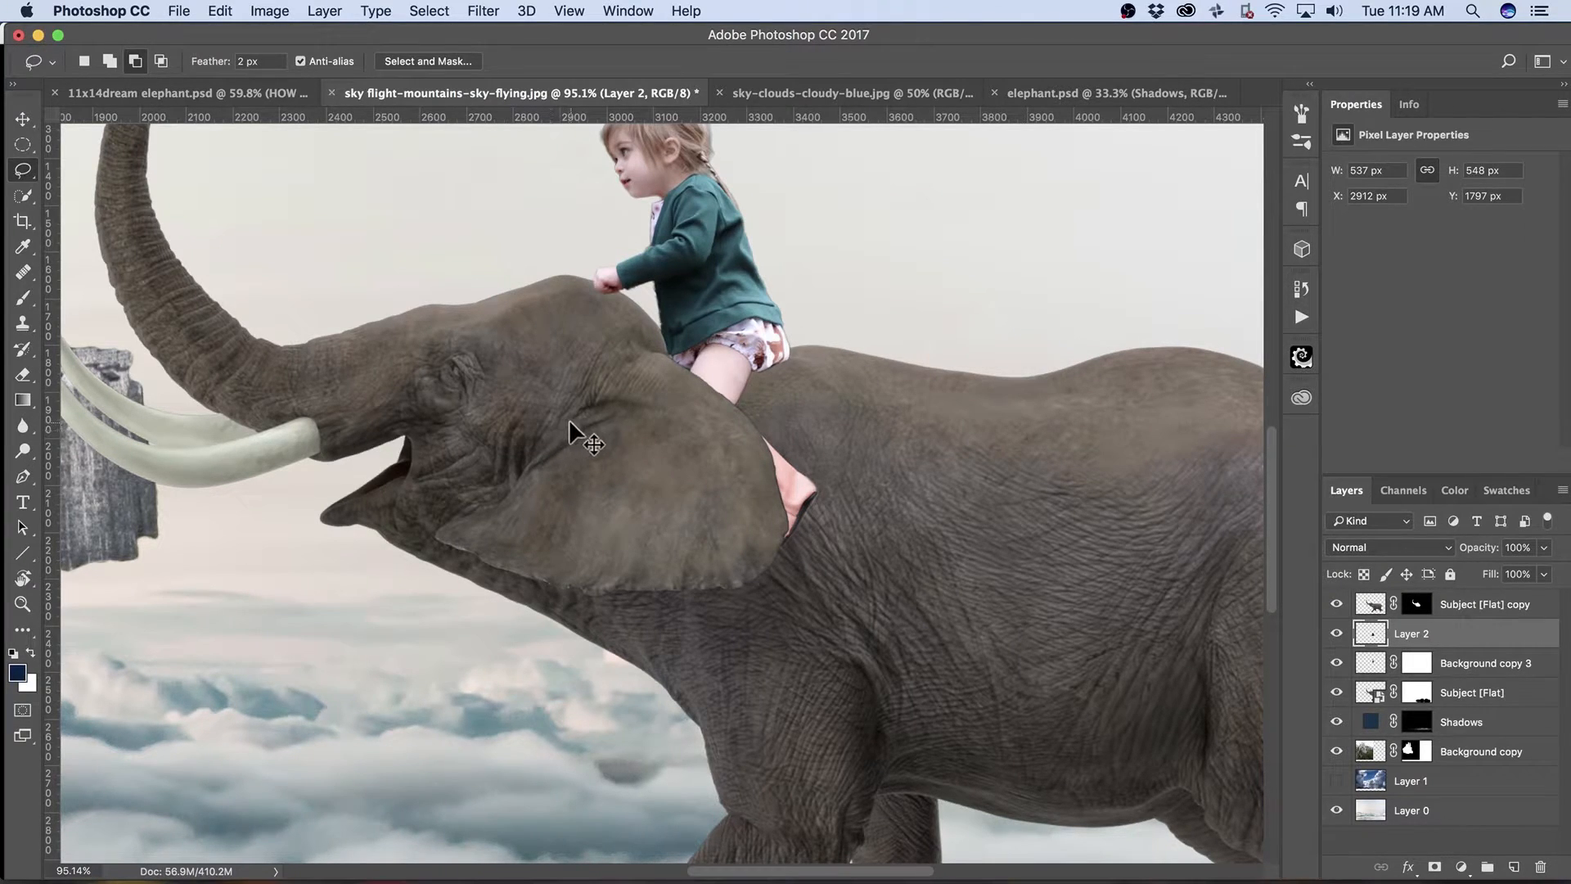
# Nudge the navy shape on Layer 2 right by 6 px so it peeks out from behind the ear as a shadow.
pyautogui.press('v')
pyautogui.press('Right')
pyautogui.press('Right')
pyautogui.press('Right')
pyautogui.press('Right')
pyautogui.press('Right')
pyautogui.press('Right')
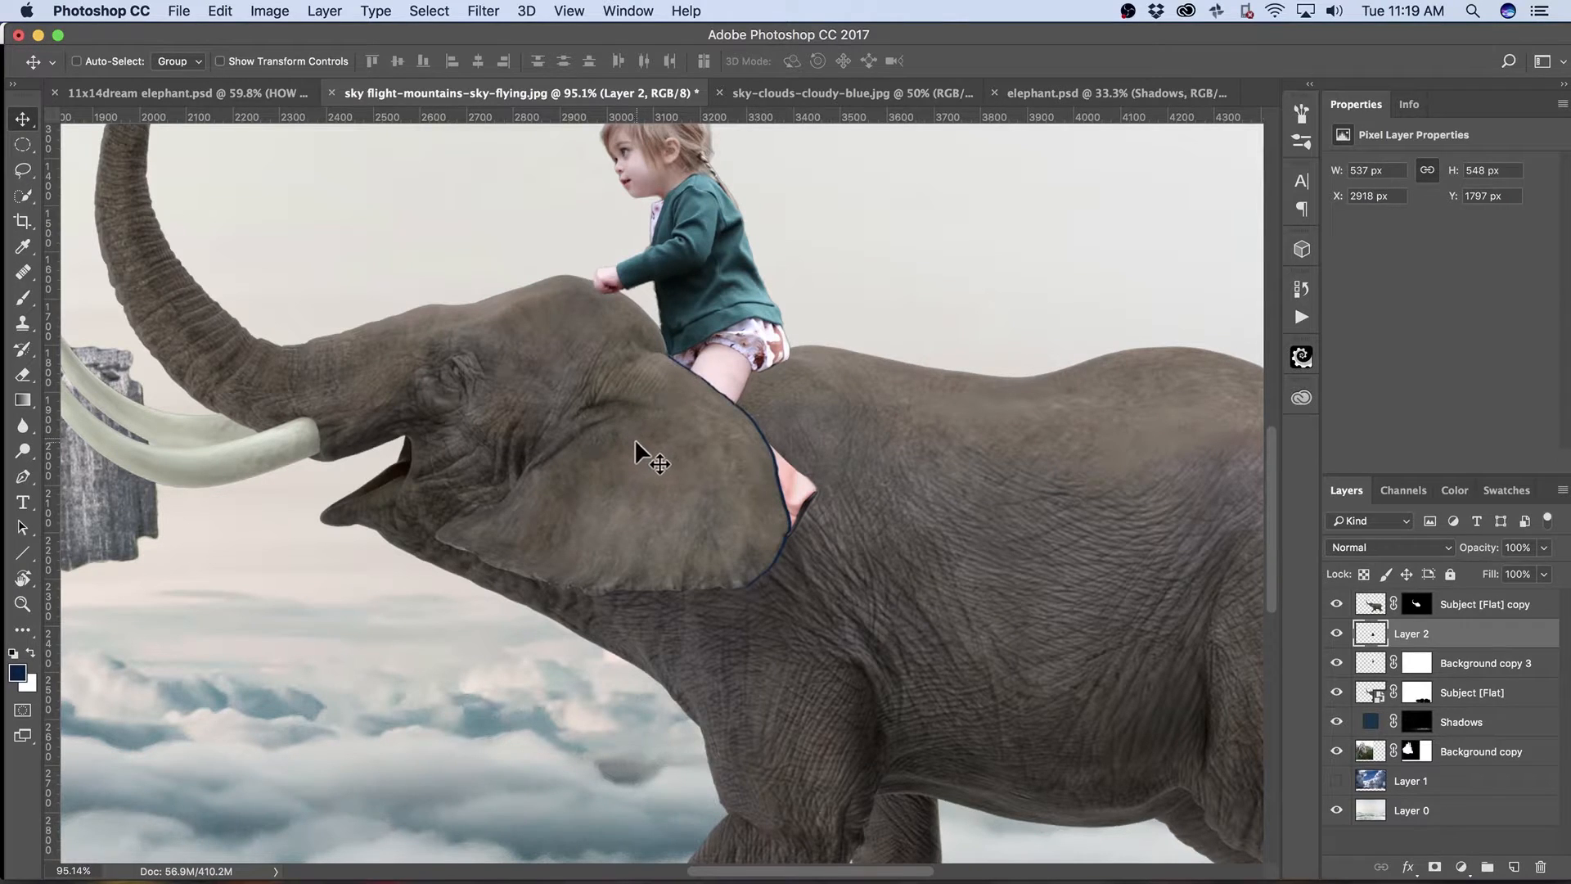
pyautogui.press('Down')
pyautogui.press('Down')
pyautogui.press('Up')
pyautogui.press('Up')
# Apply a Gaussian Blur with a 4.4 pixel radius to the ear shadow on Layer 2.
pyautogui.click(485, 11)
pyautogui.moveTo(550, 226)
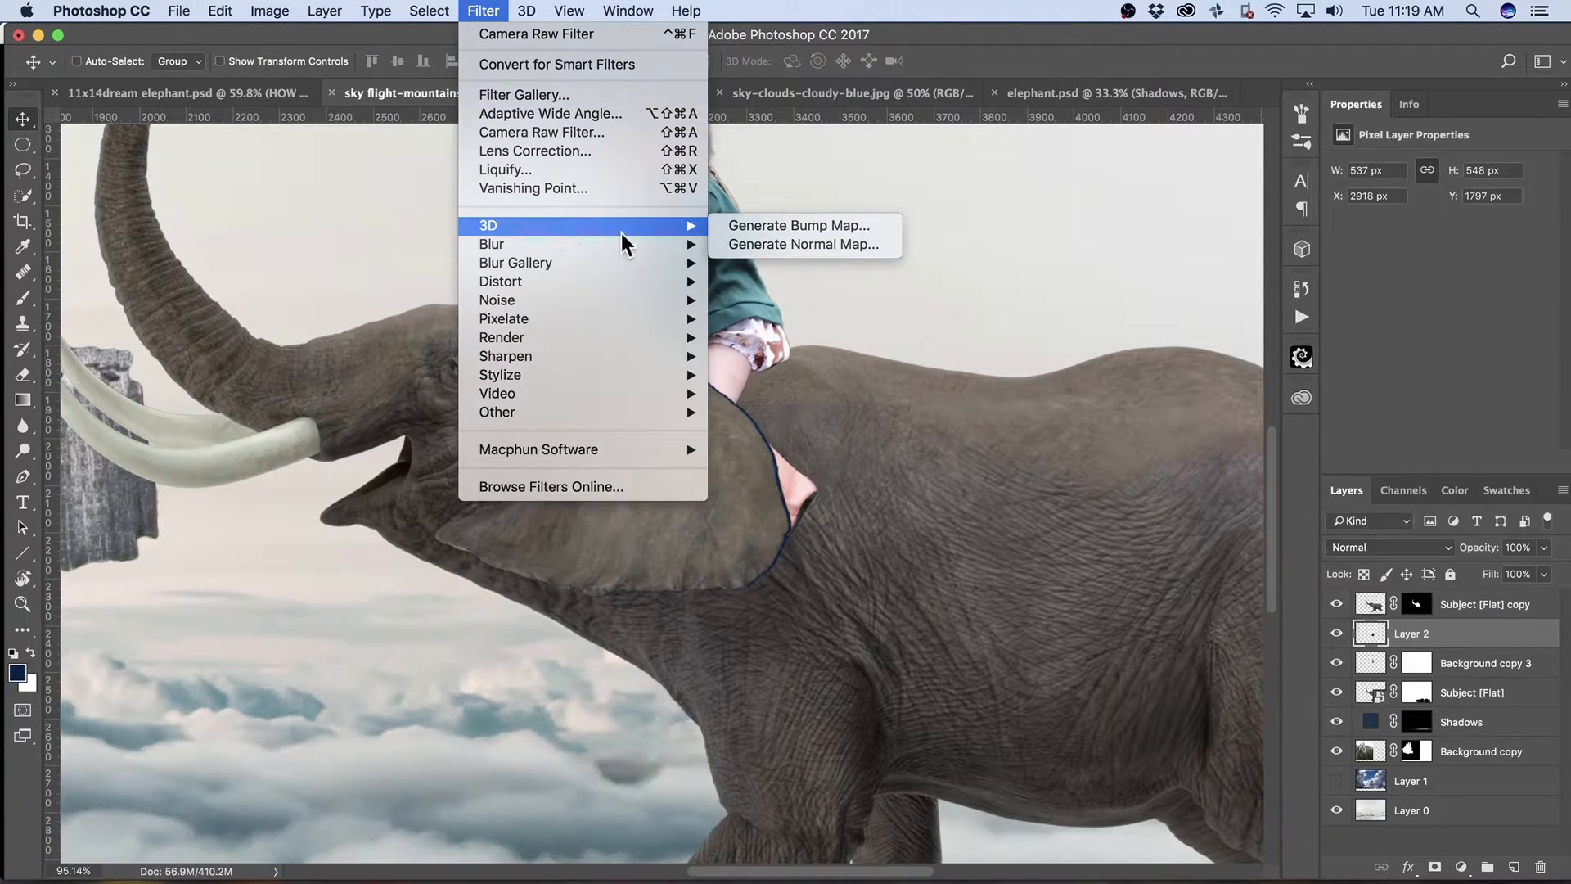
pyautogui.moveTo(647, 245)
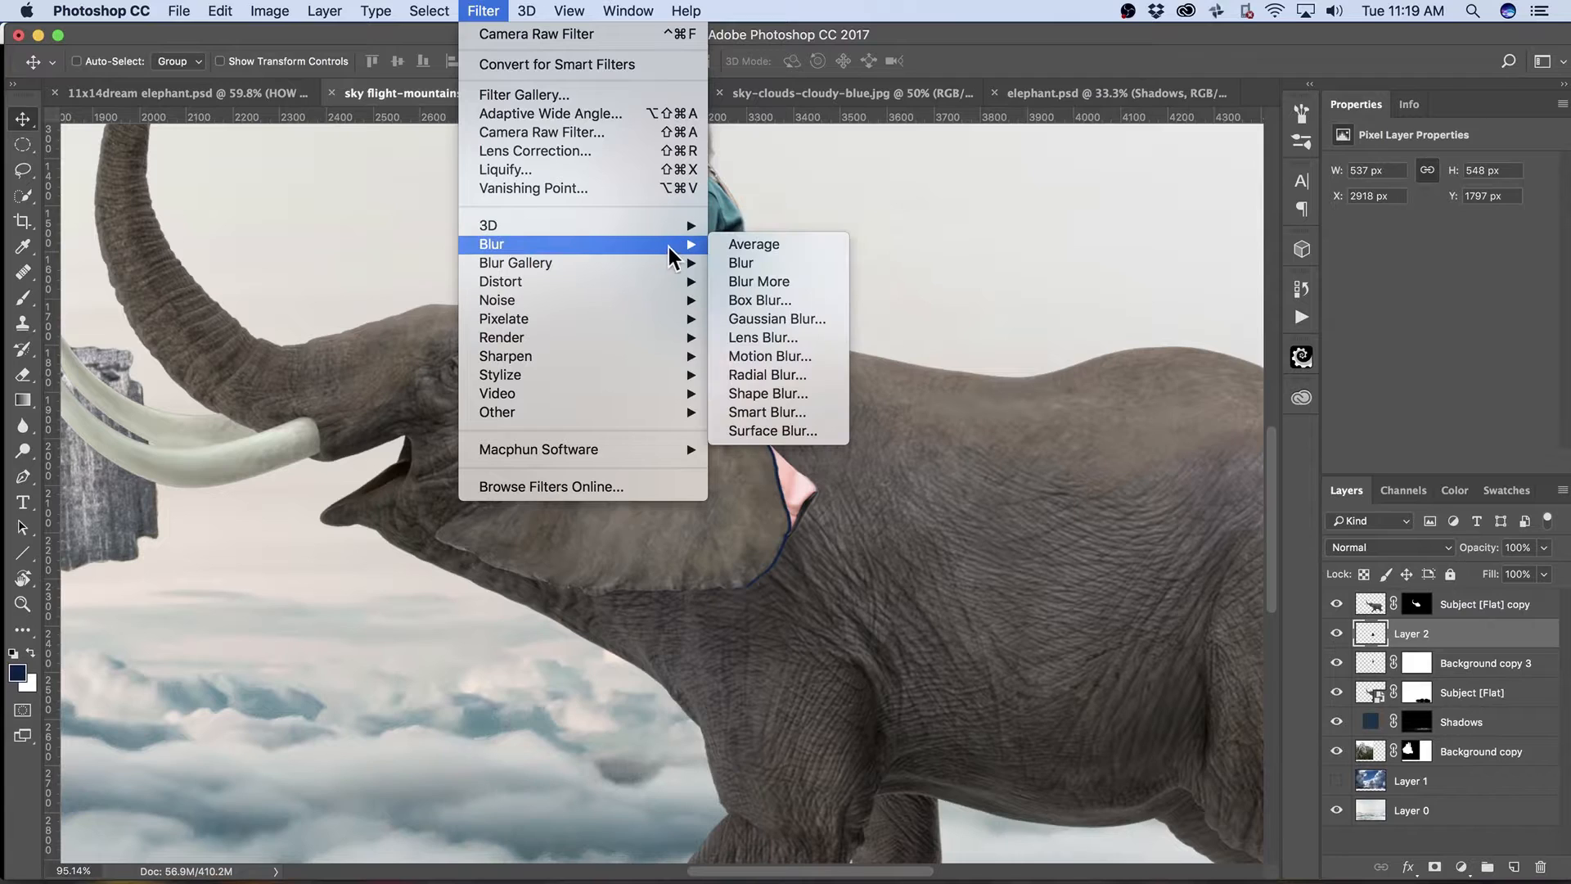
pyautogui.click(800, 317)
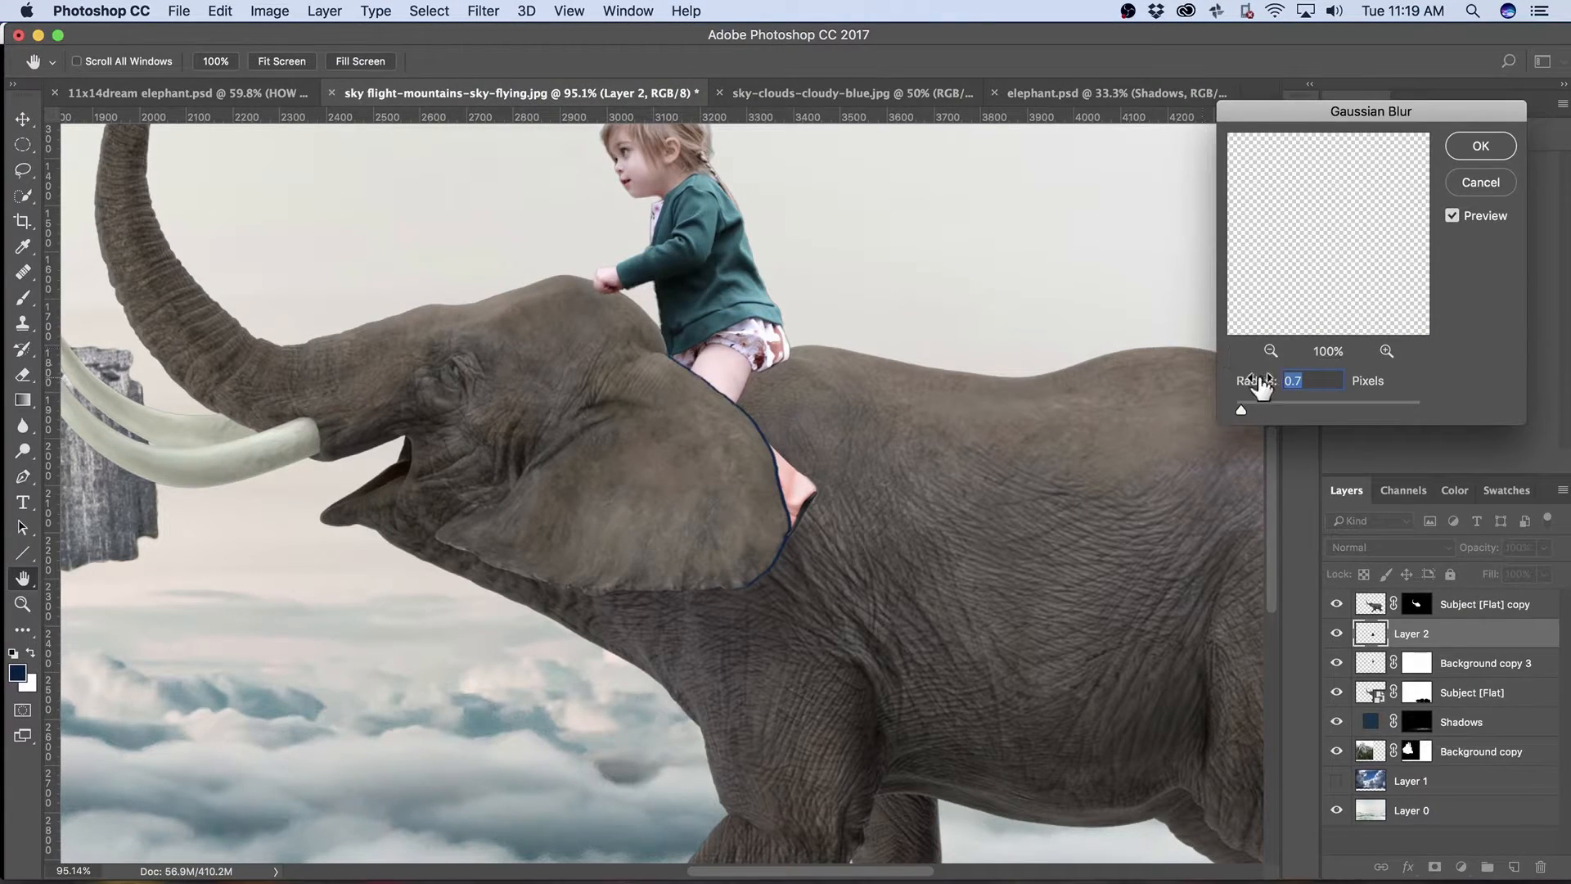
pyautogui.click(1263, 401)
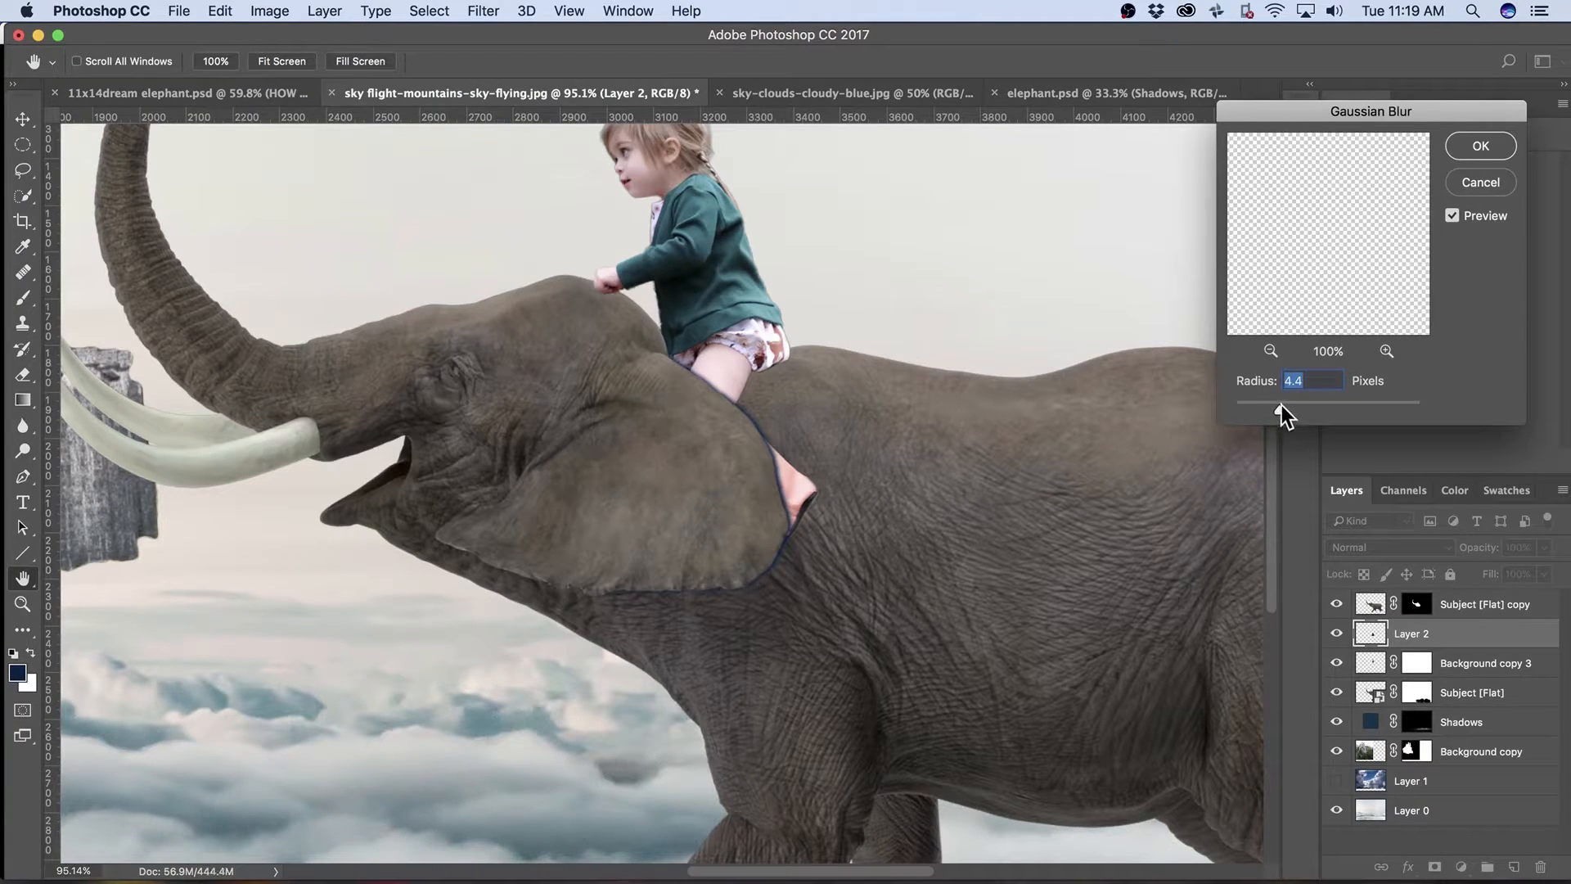
pyautogui.click(1481, 146)
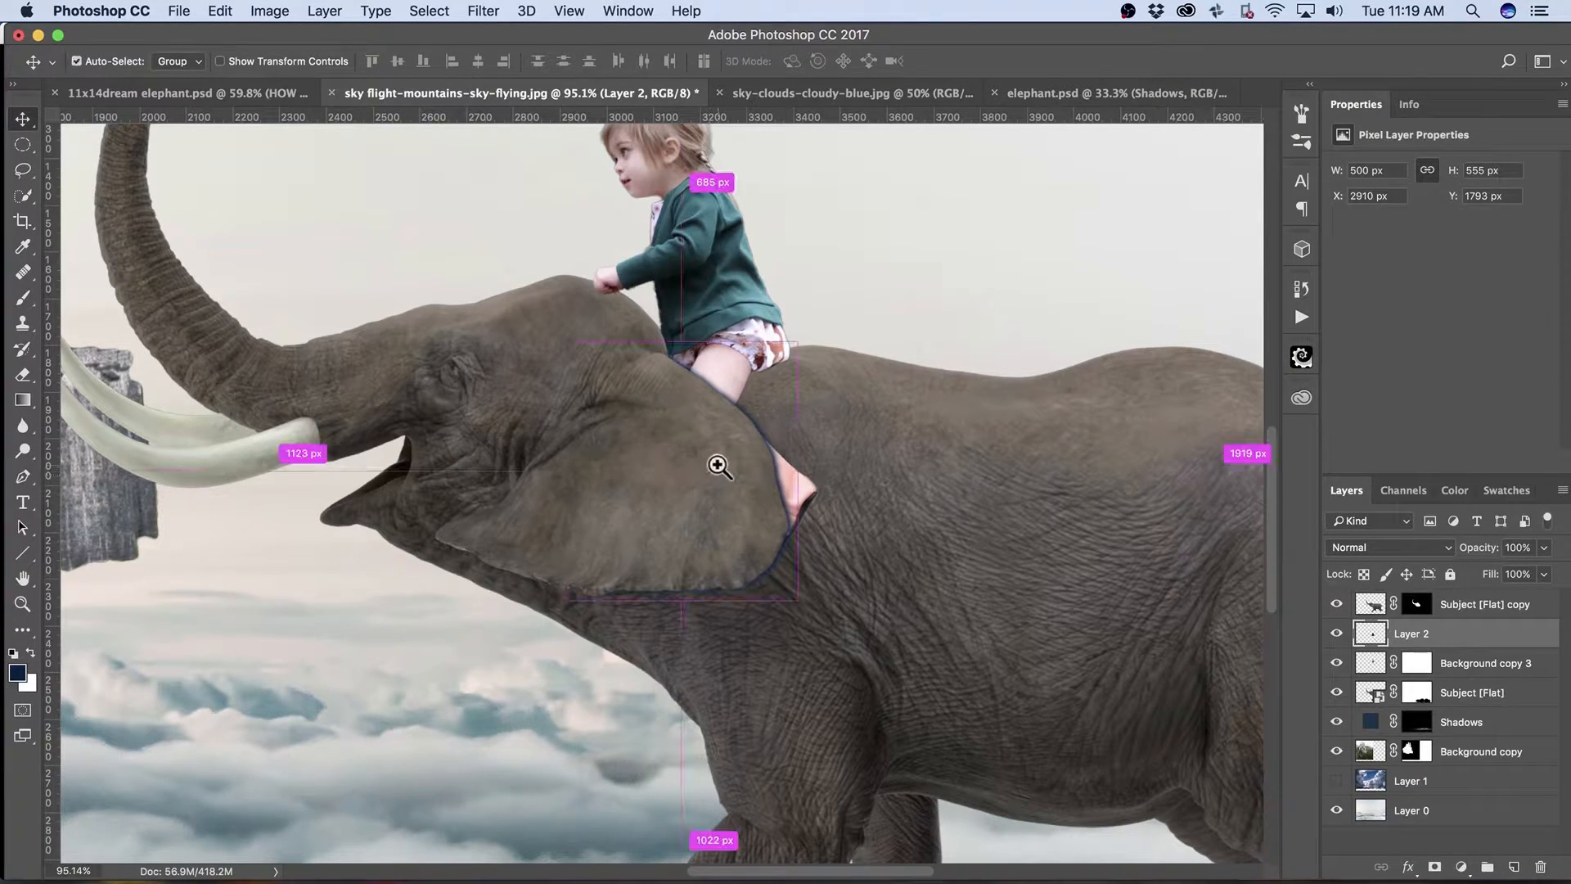
# Apply Hue/Saturation to the ear shadow with Saturation at -82 and a slightly reduced Lightness.
pyautogui.moveTo(732, 459); pyautogui.dragTo(824, 453)
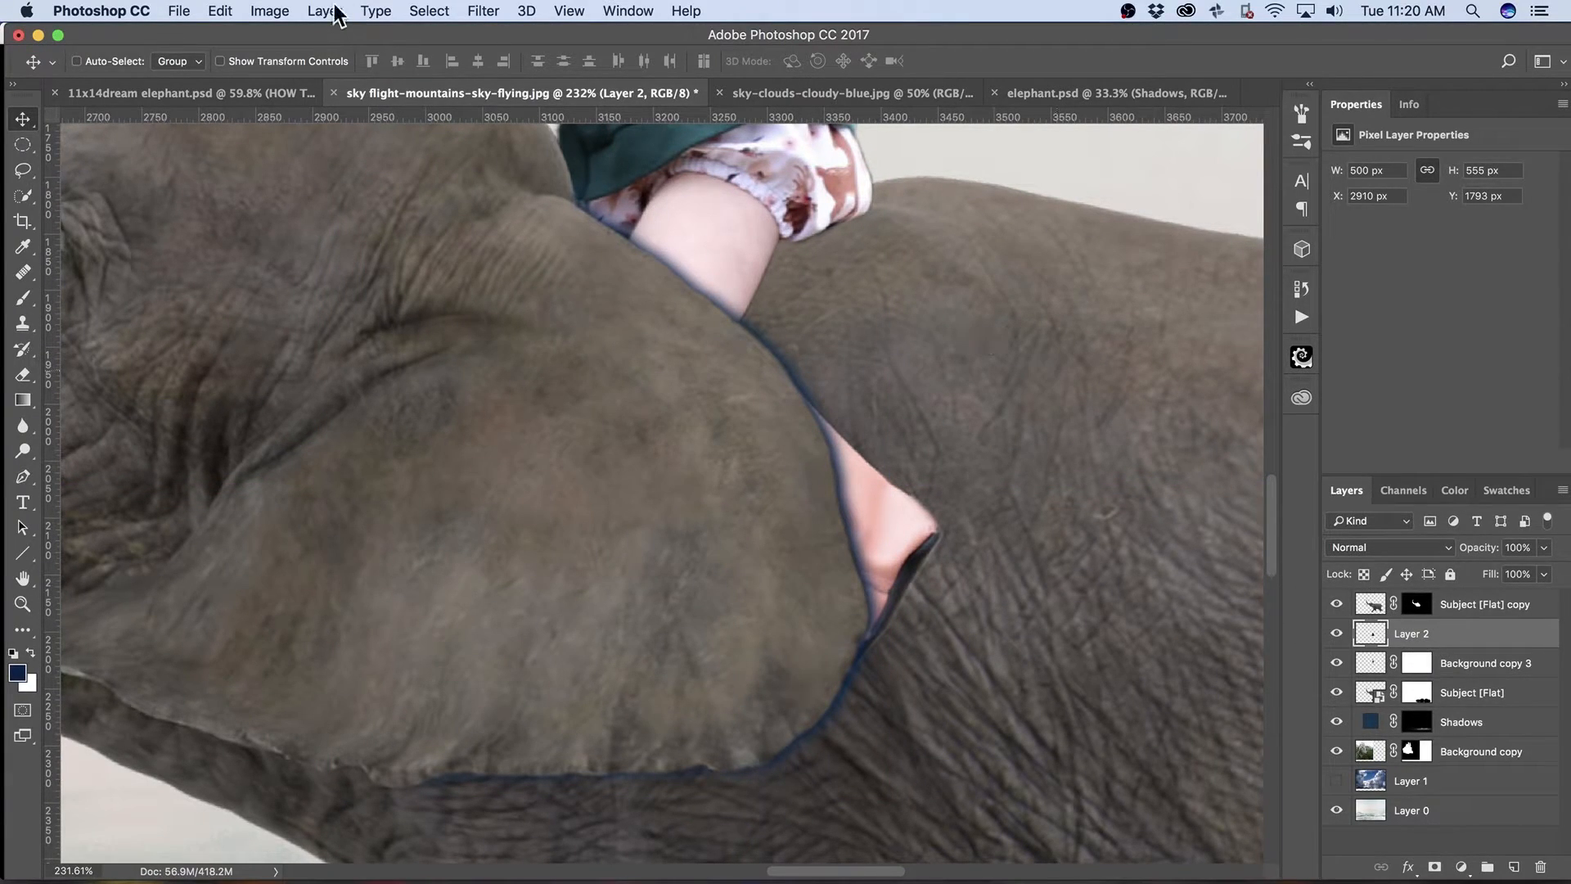
pyautogui.click(258, 13)
pyautogui.moveTo(424, 64)
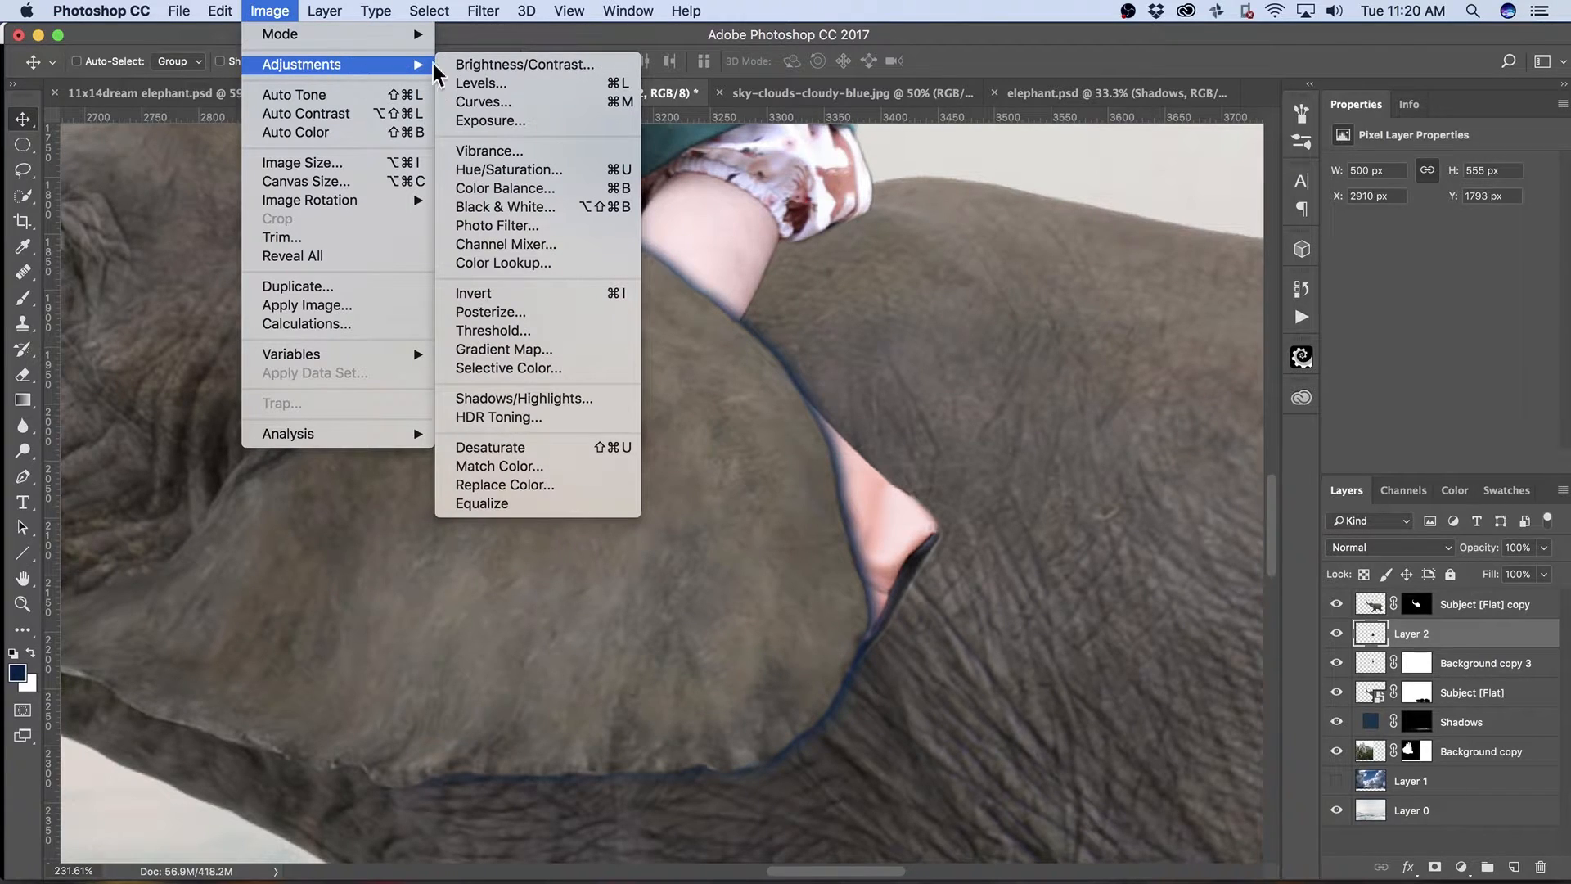
pyautogui.click(565, 169)
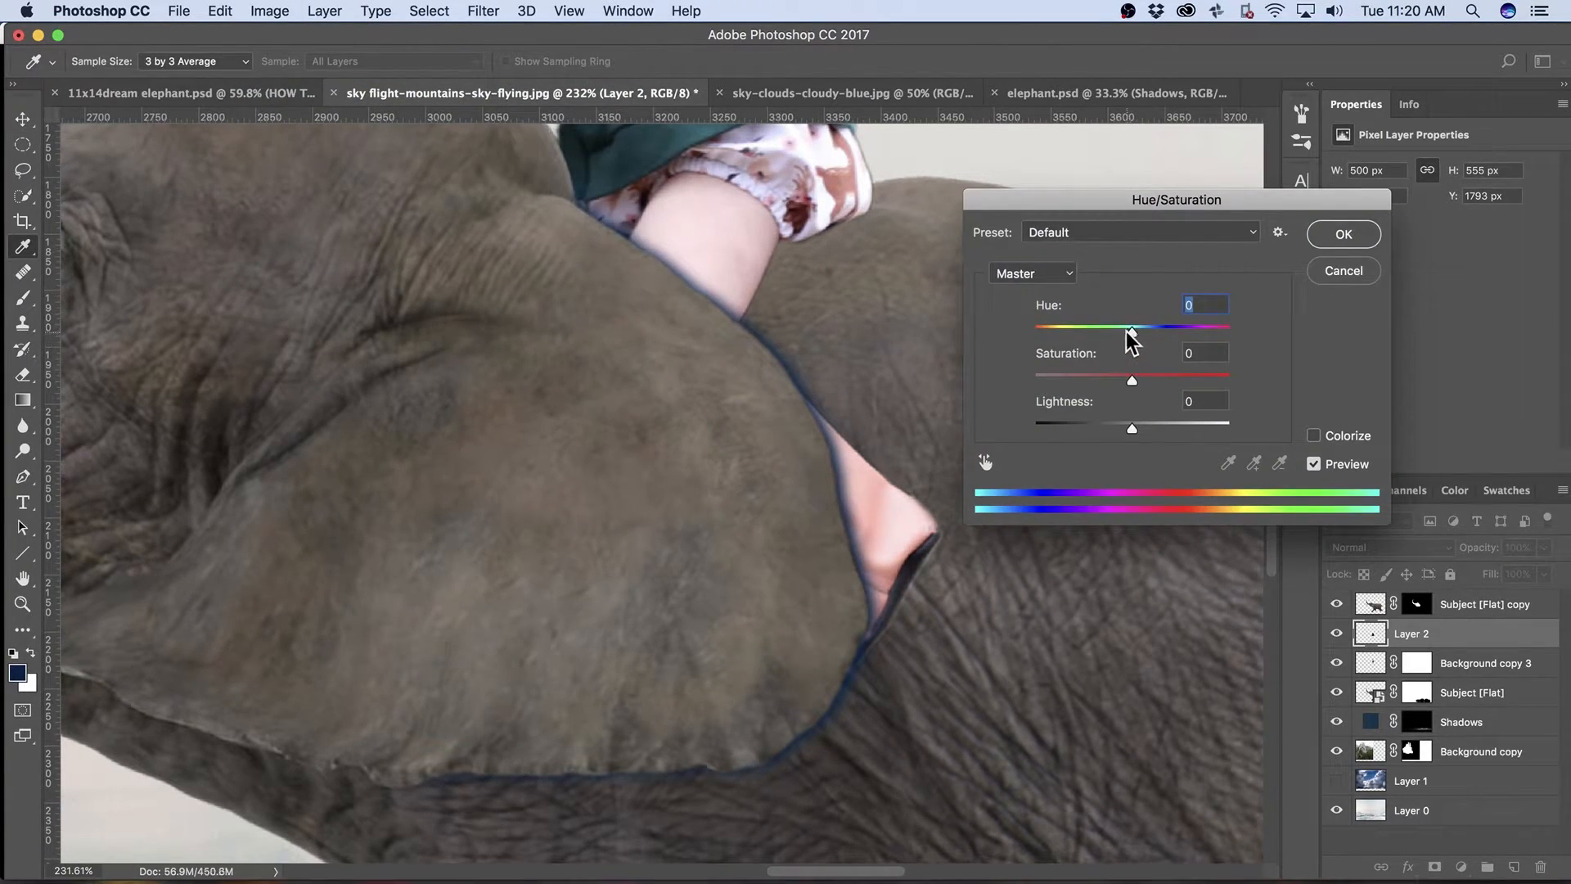
pyautogui.moveTo(1131, 373); pyautogui.dragTo(1057, 387)
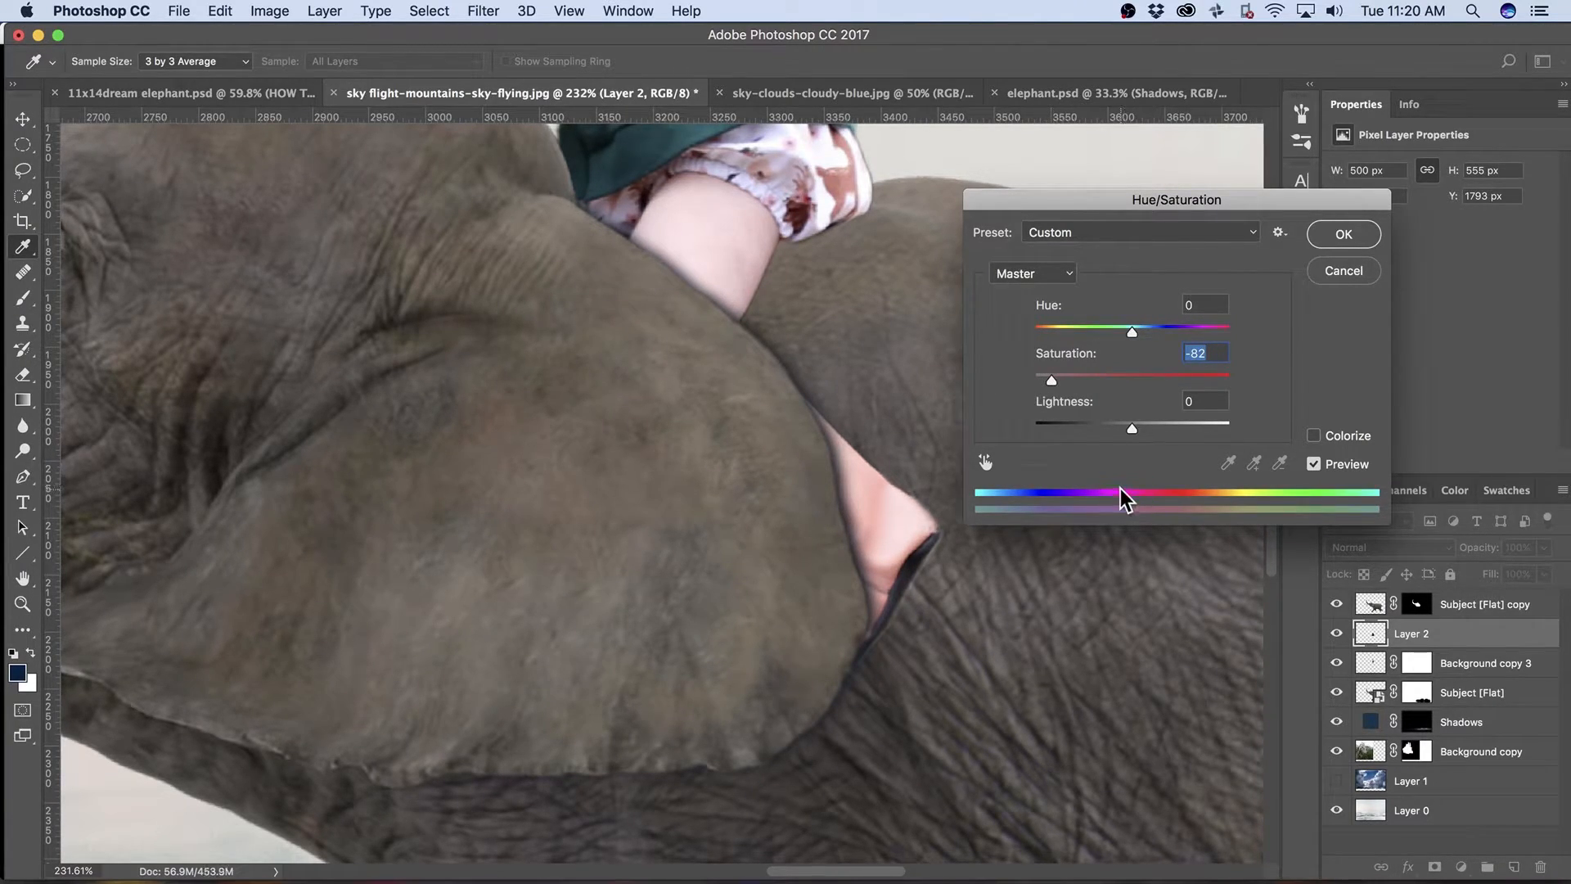
pyautogui.moveTo(1134, 426); pyautogui.dragTo(1109, 429)
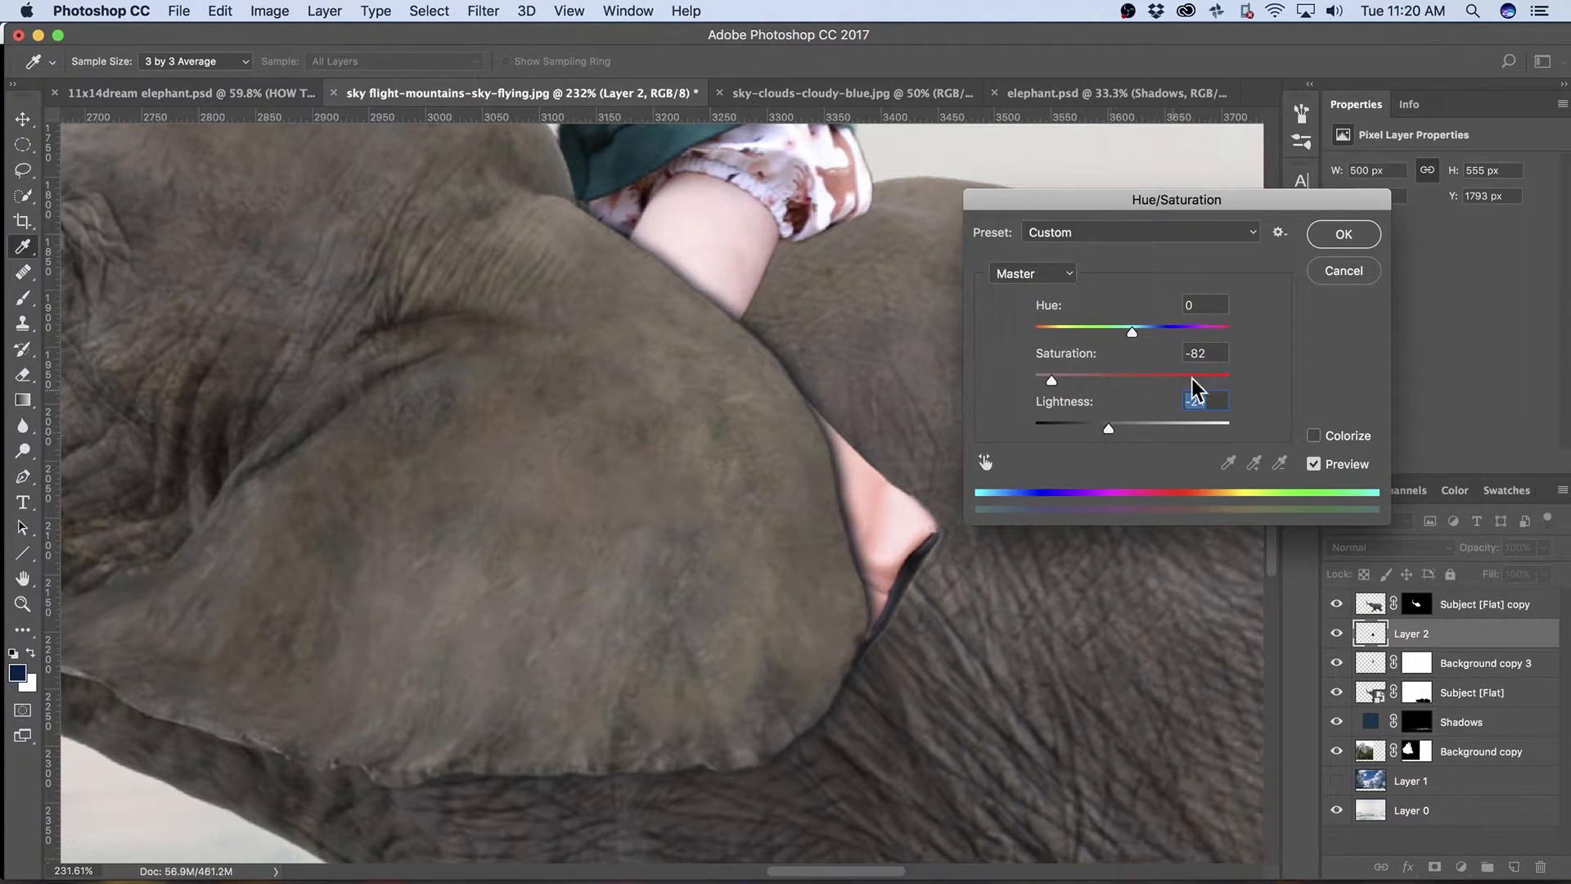
pyautogui.click(1342, 234)
pyautogui.press('v')
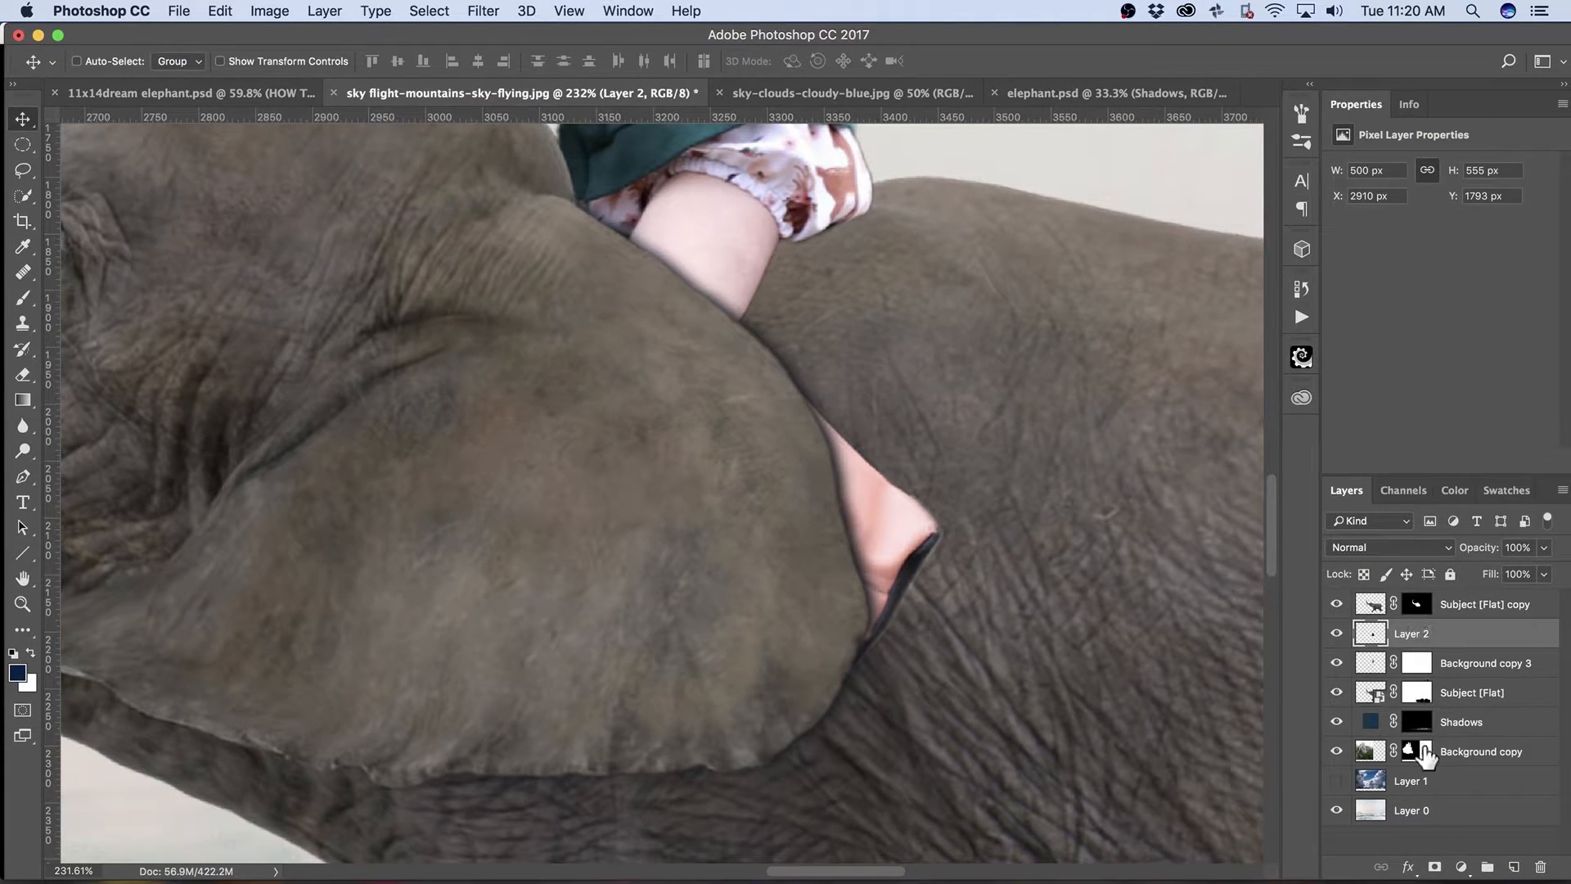
# Add a layer mask to Layer 2 and fade the ear shadow between thigh and foot with a size 25 black brush at 50% opacity.
pyautogui.click(1434, 867)
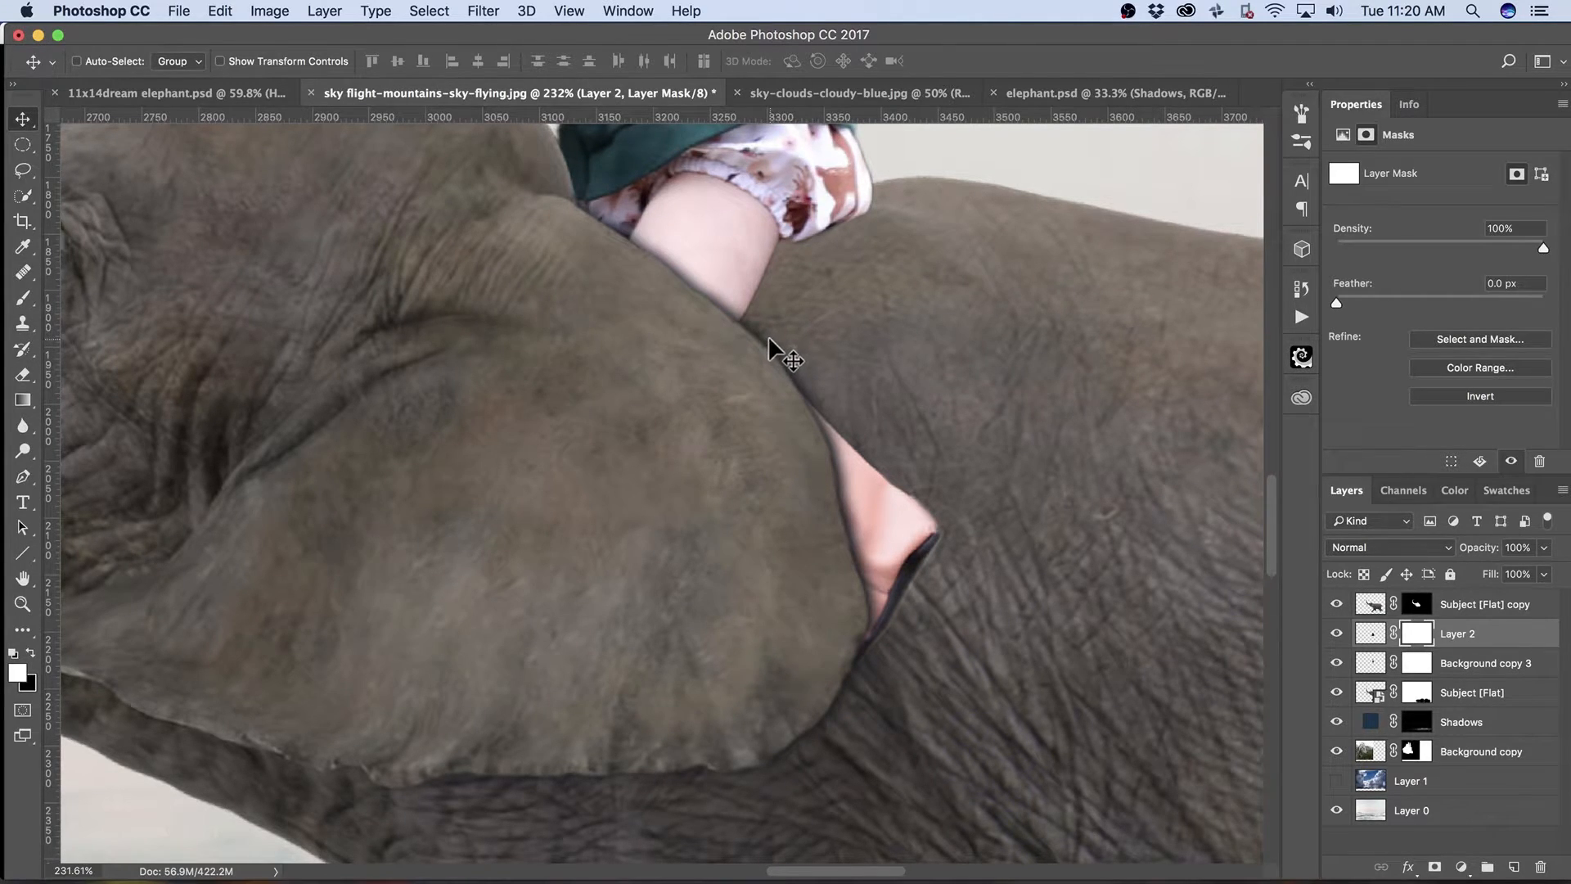
pyautogui.press('b')
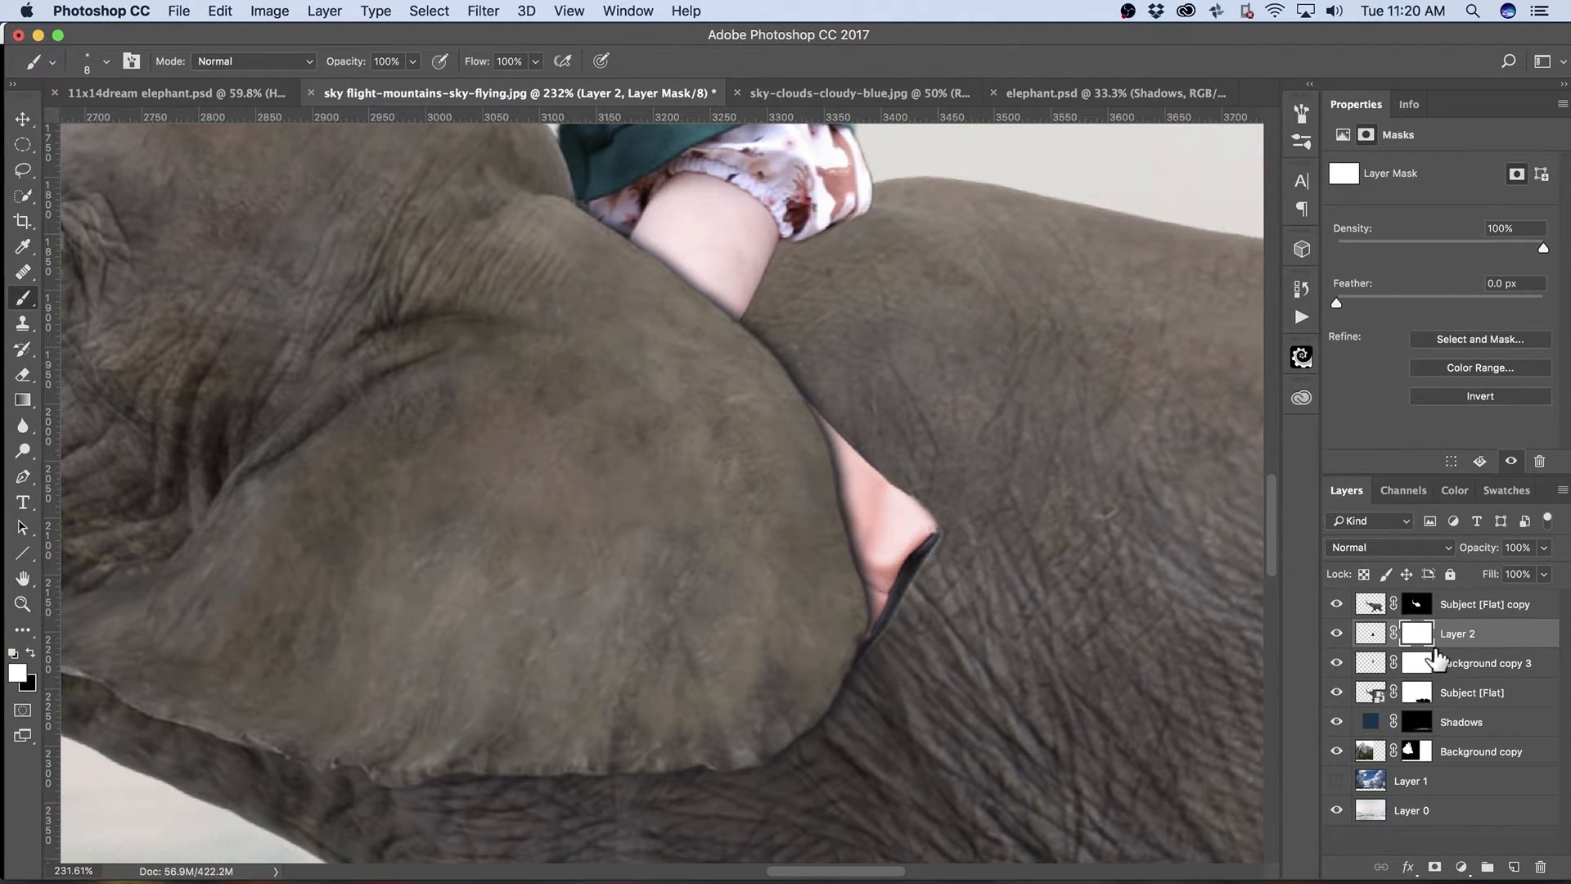
pyautogui.press('x')
pyautogui.press(']')
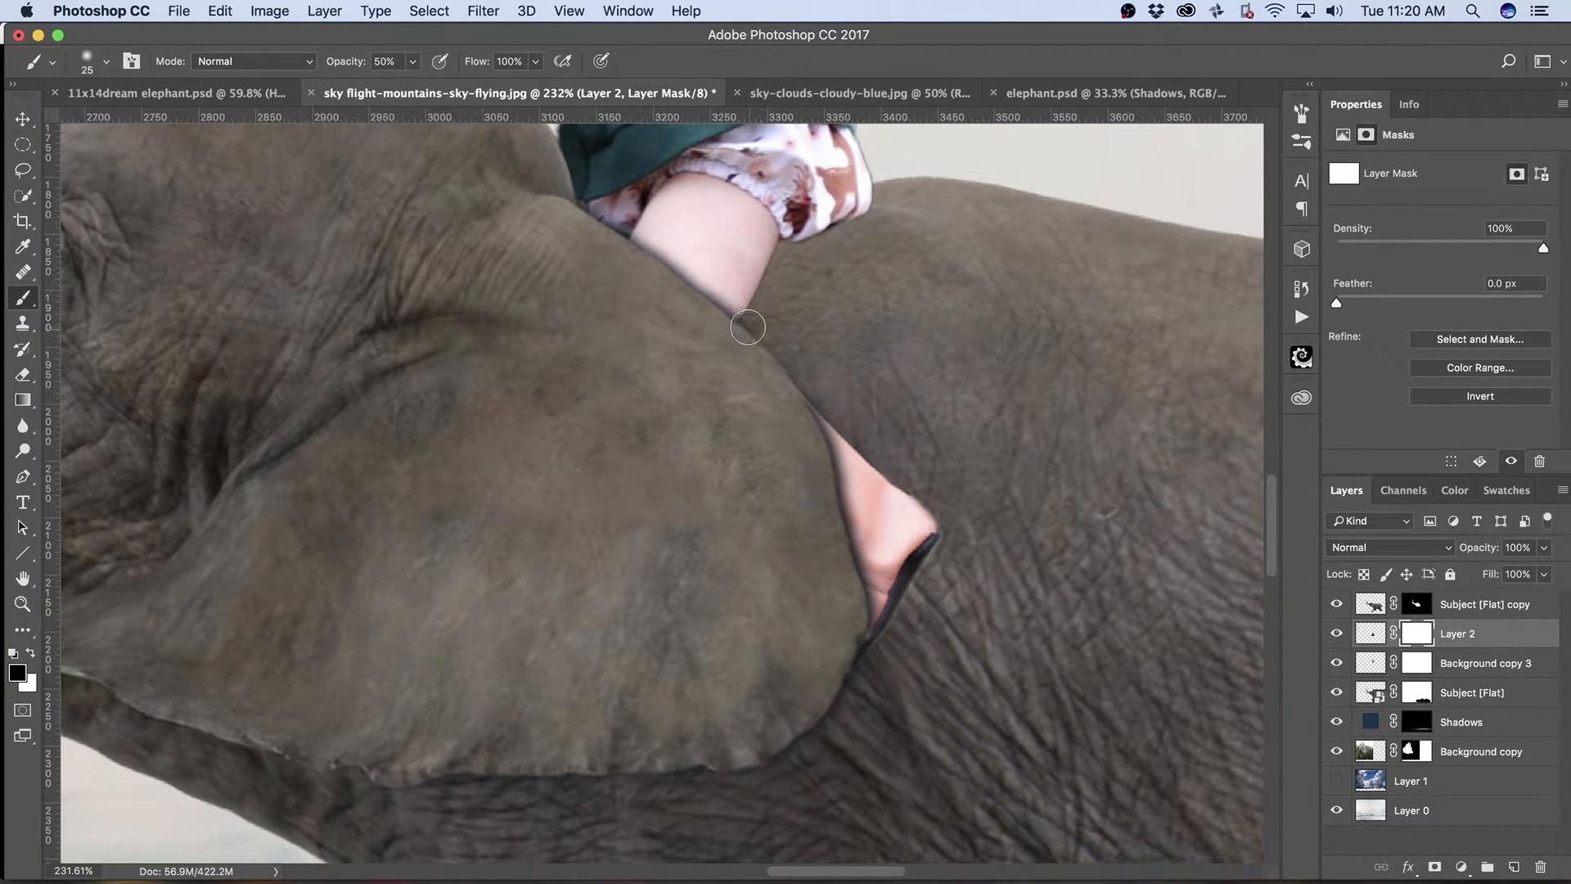
pyautogui.press('x')
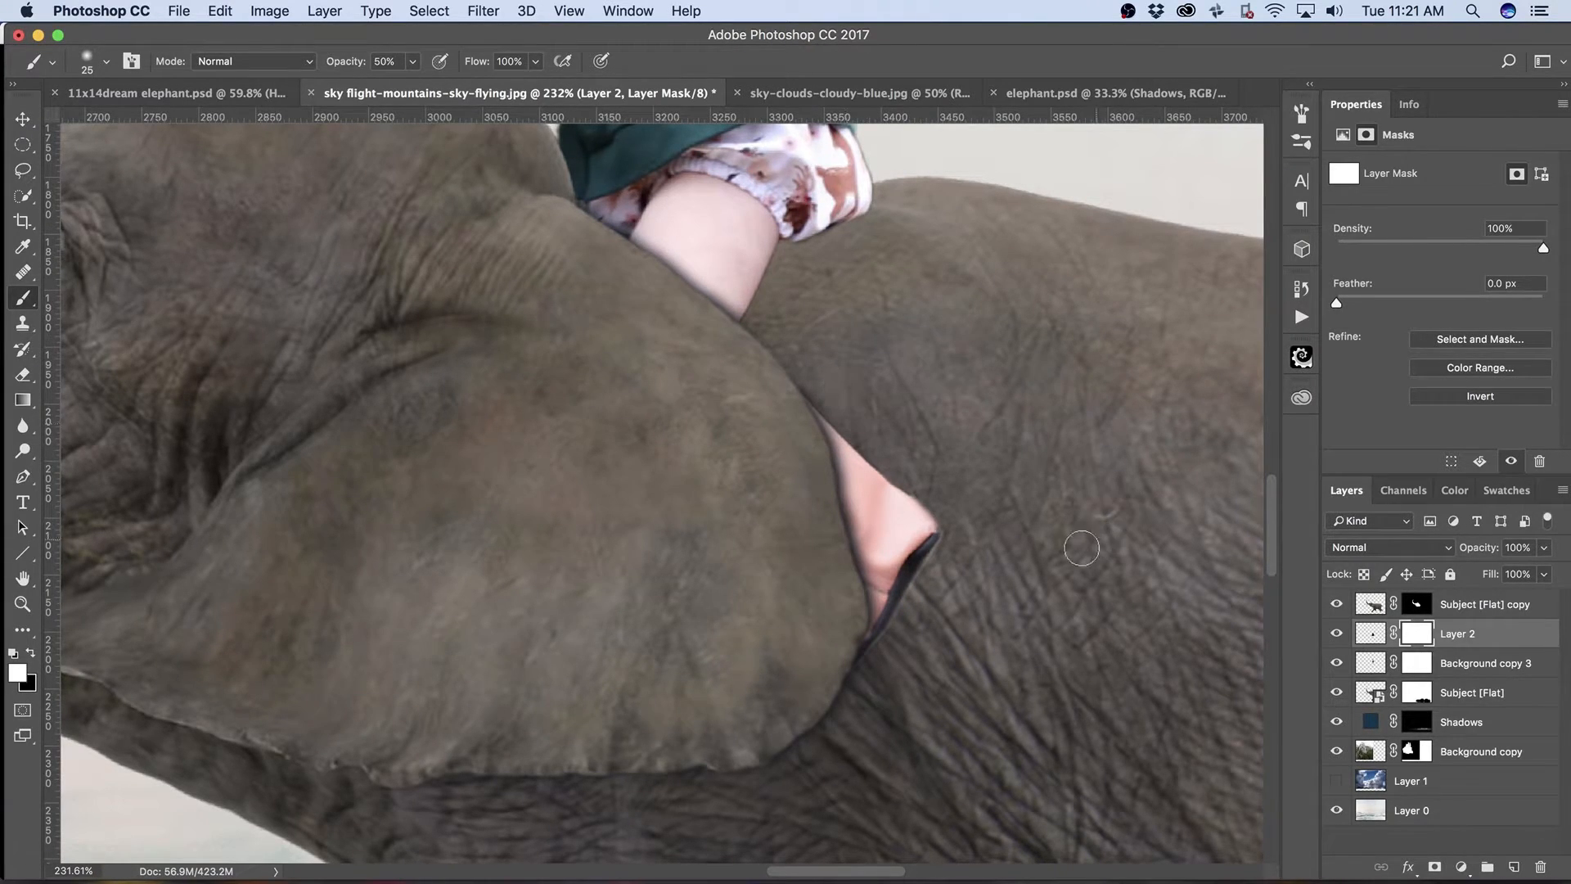
# Add a new layer above Subject [Flat] and set the foreground color to near-black blue 000d1a.
pyautogui.click(1473, 692)
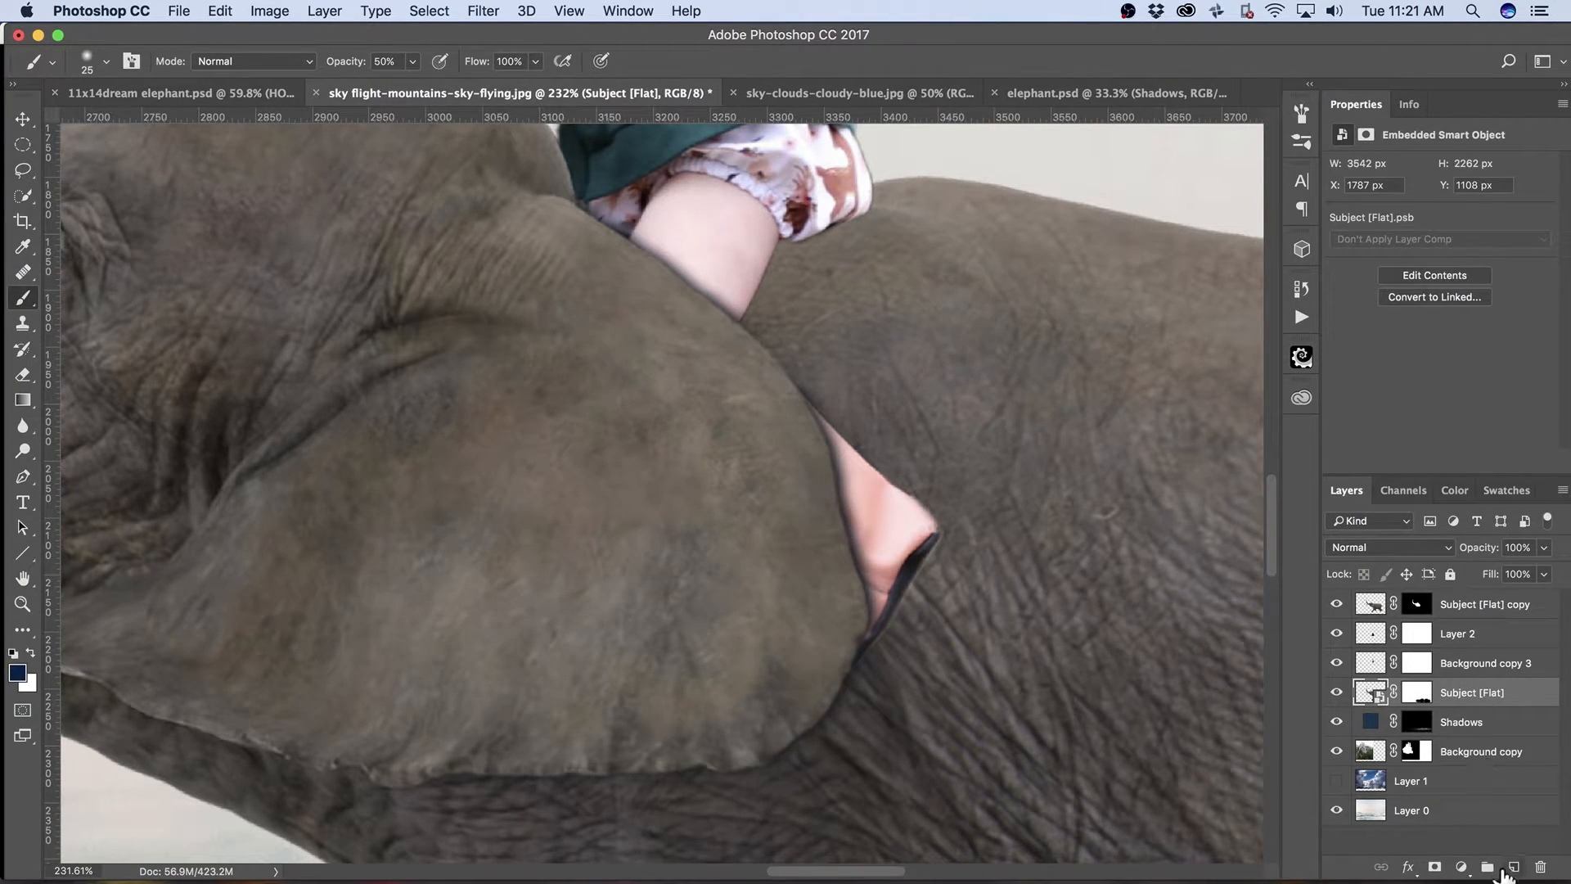
pyautogui.click(1514, 867)
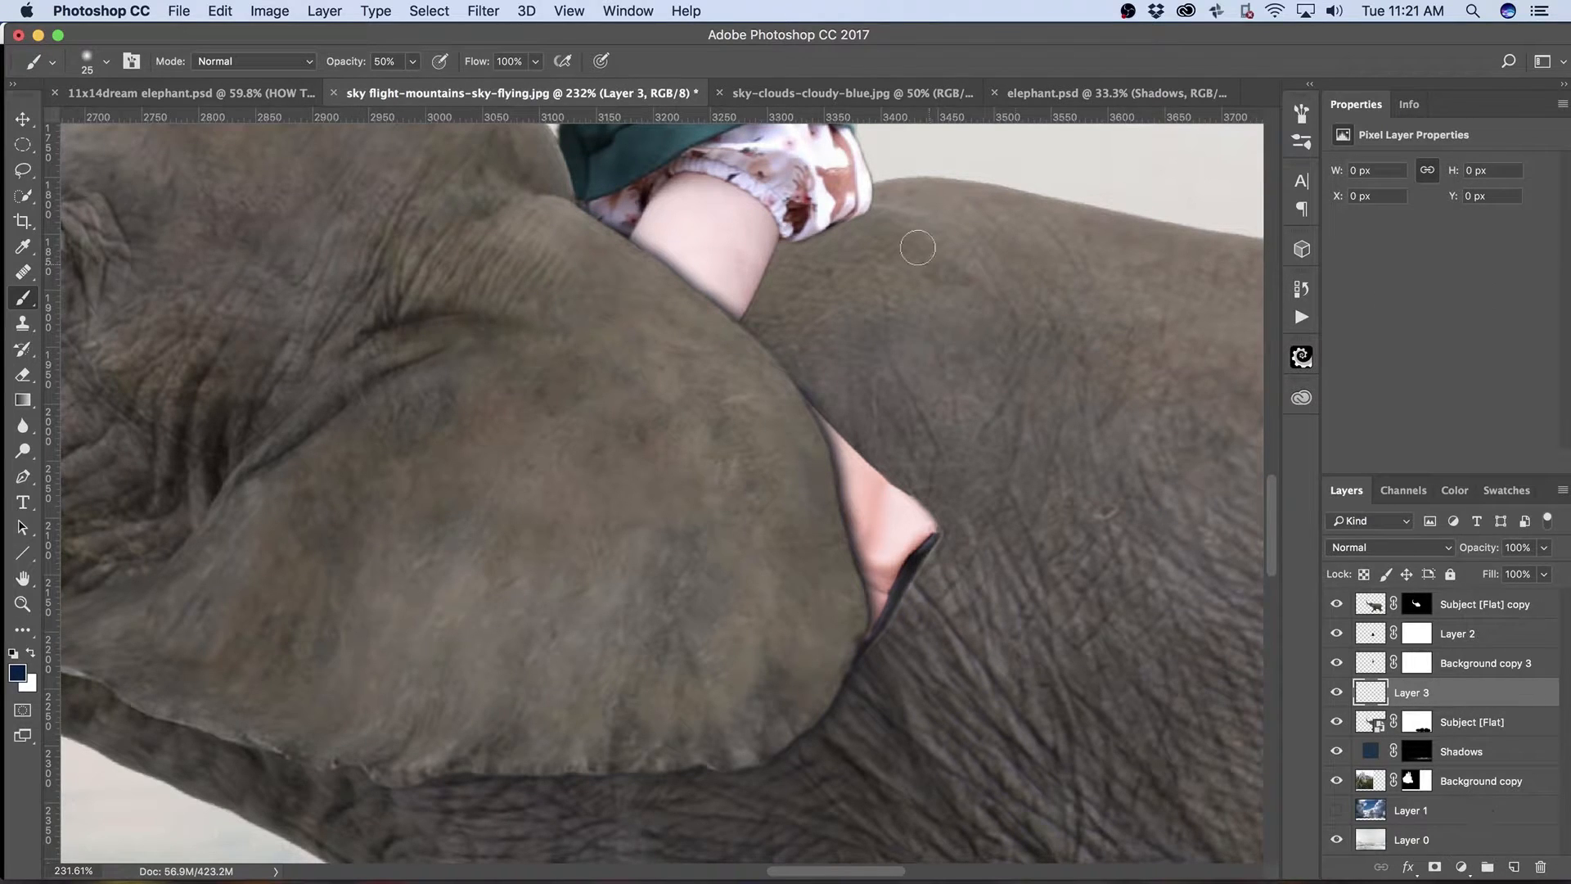
pyautogui.click(13, 679)
pyautogui.moveTo(1000, 382)
pyautogui.mouseDown()
pyautogui.moveTo(994, 353)
pyautogui.moveTo(996, 392)
pyautogui.mouseUp()
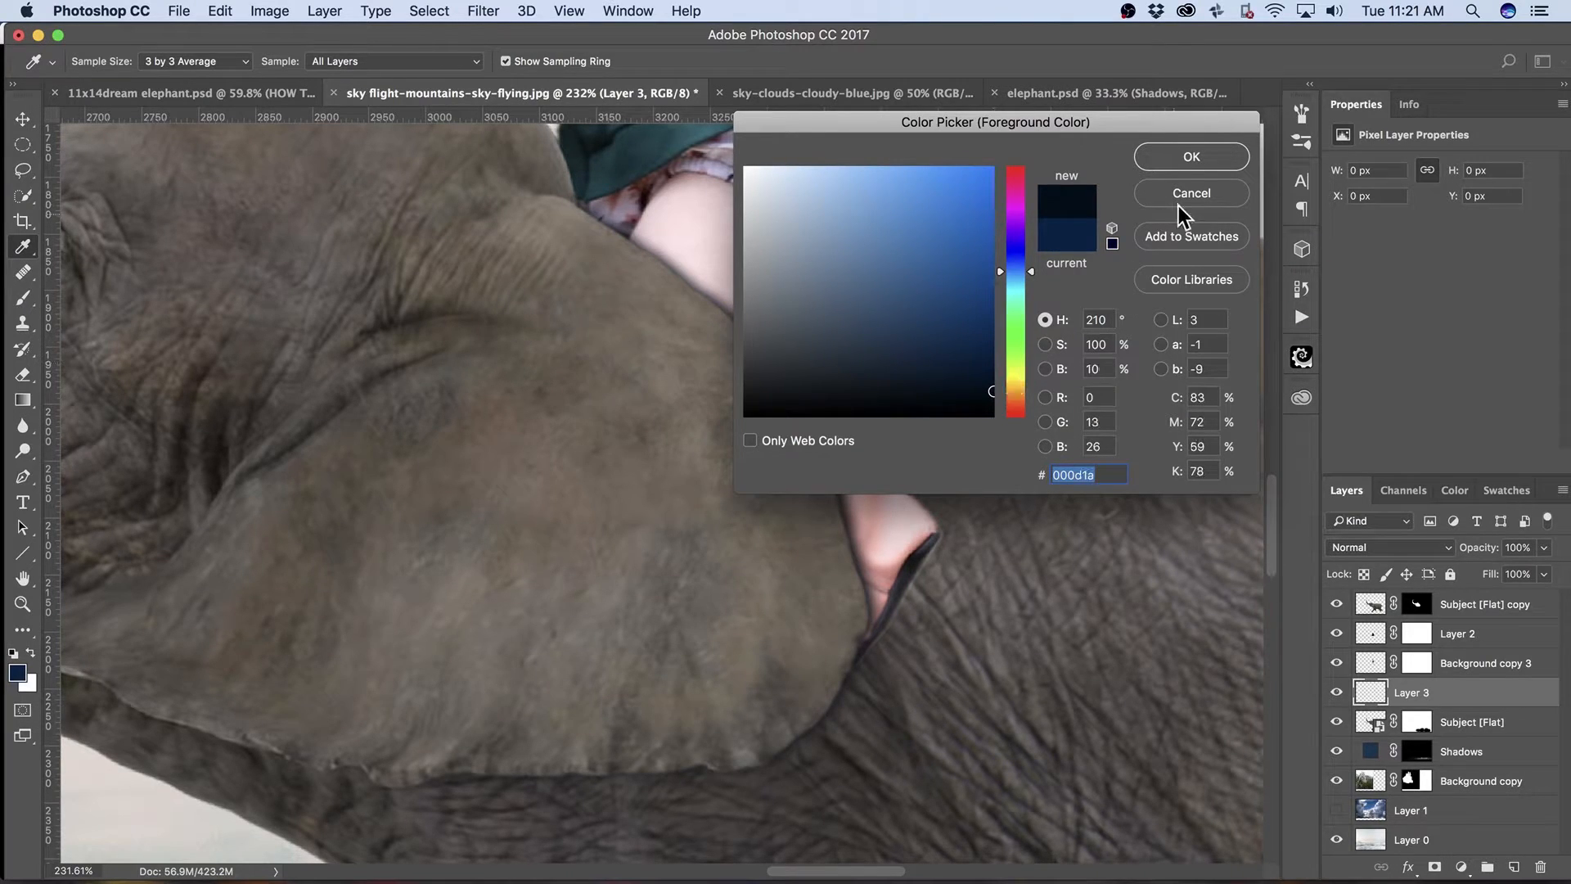
pyautogui.click(1191, 156)
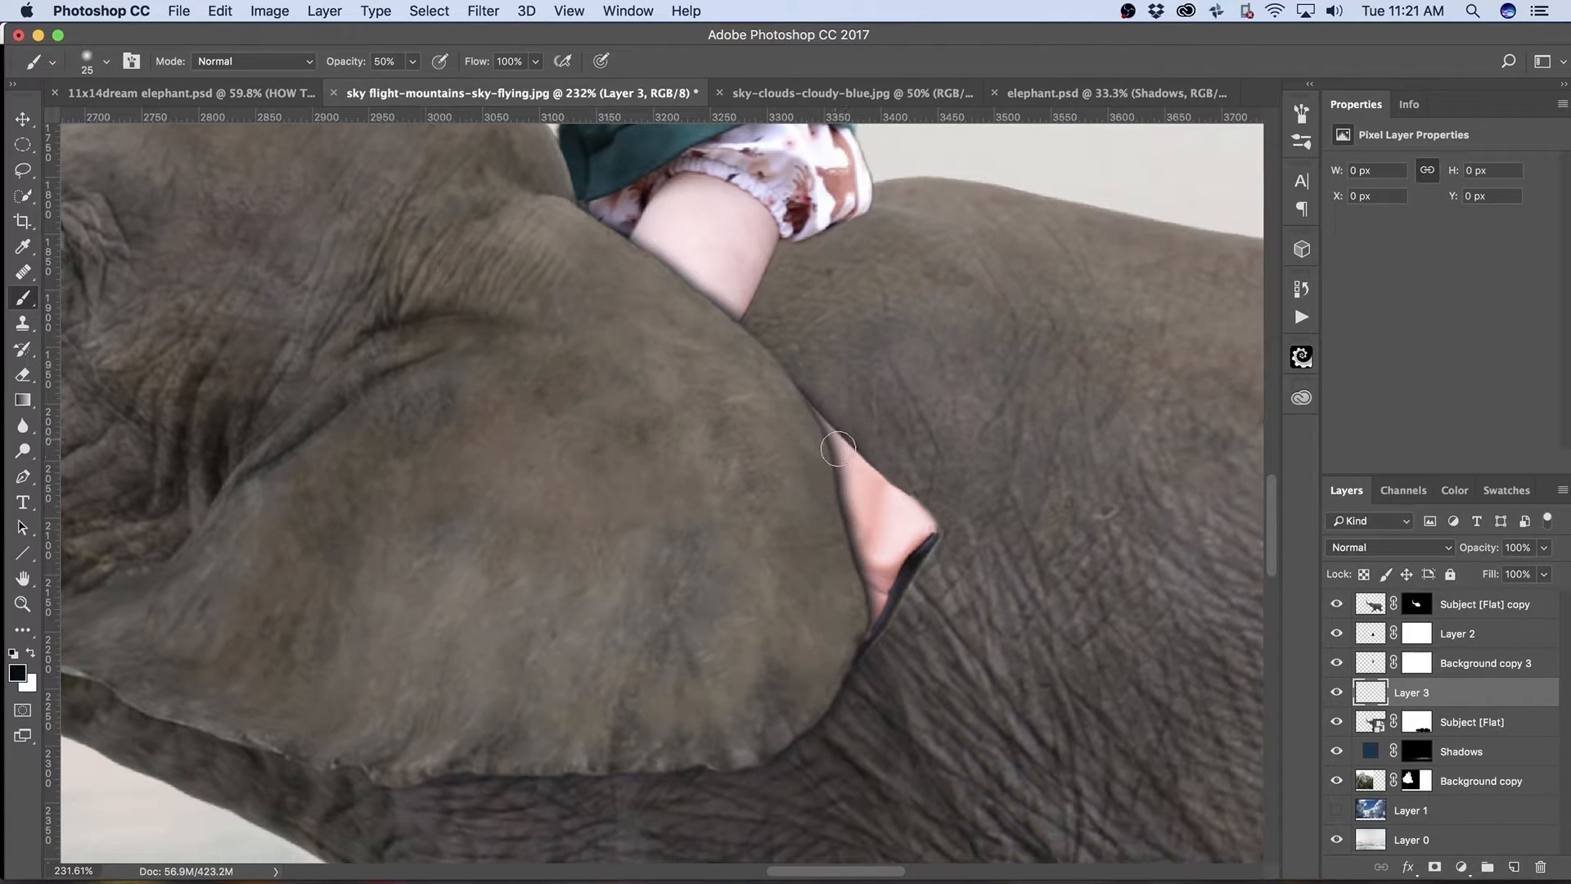
# Paint contact shadows on Layer 3 around the girl's foot, thigh and shorts with a size 25 brush at 50% opacity.
pyautogui.moveTo(906, 501)
pyautogui.mouseDown()
pyautogui.moveTo(926, 521)
pyautogui.moveTo(849, 660)
pyautogui.moveTo(866, 641)
pyautogui.mouseUp()
pyautogui.moveTo(923, 562); pyautogui.dragTo(927, 543)
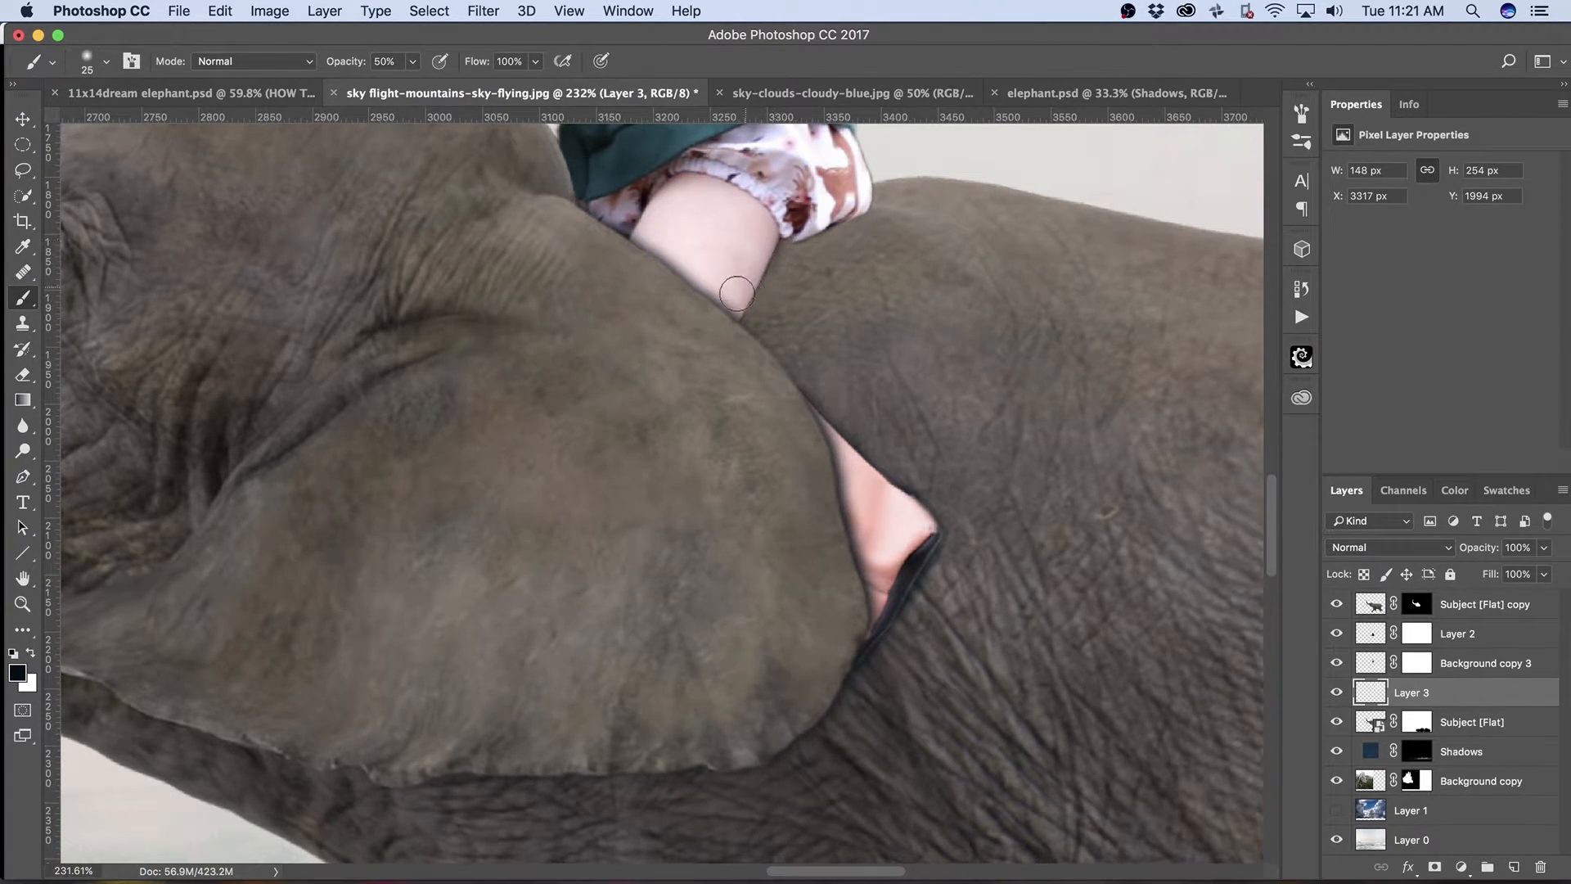
pyautogui.moveTo(750, 280)
pyautogui.mouseDown()
pyautogui.moveTo(733, 304)
pyautogui.moveTo(806, 236)
pyautogui.mouseUp()
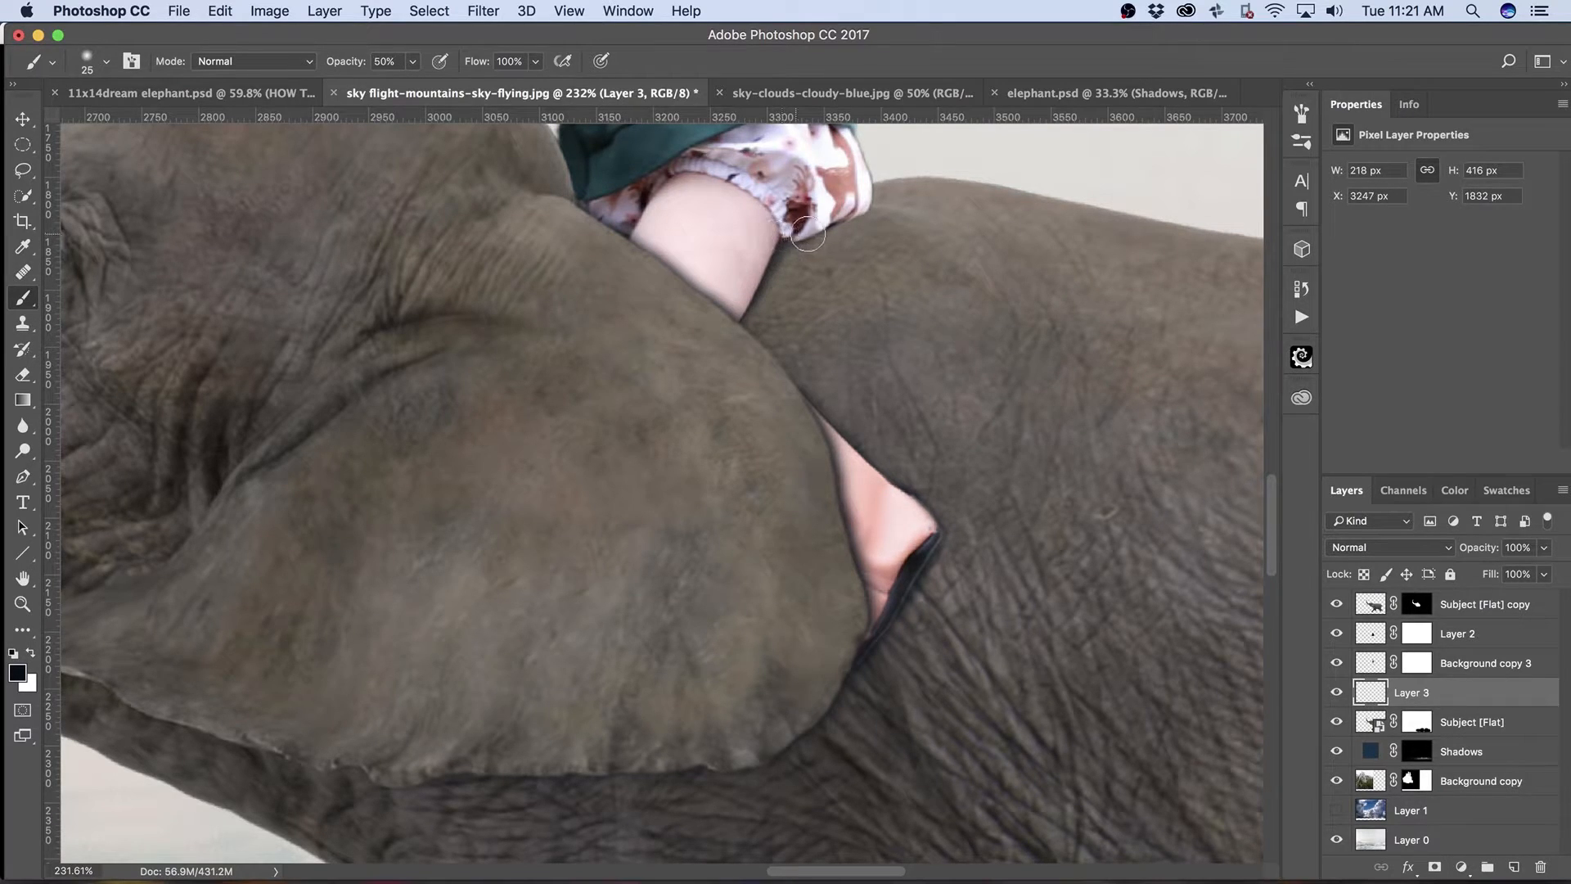
pyautogui.moveTo(867, 190); pyautogui.dragTo(857, 208)
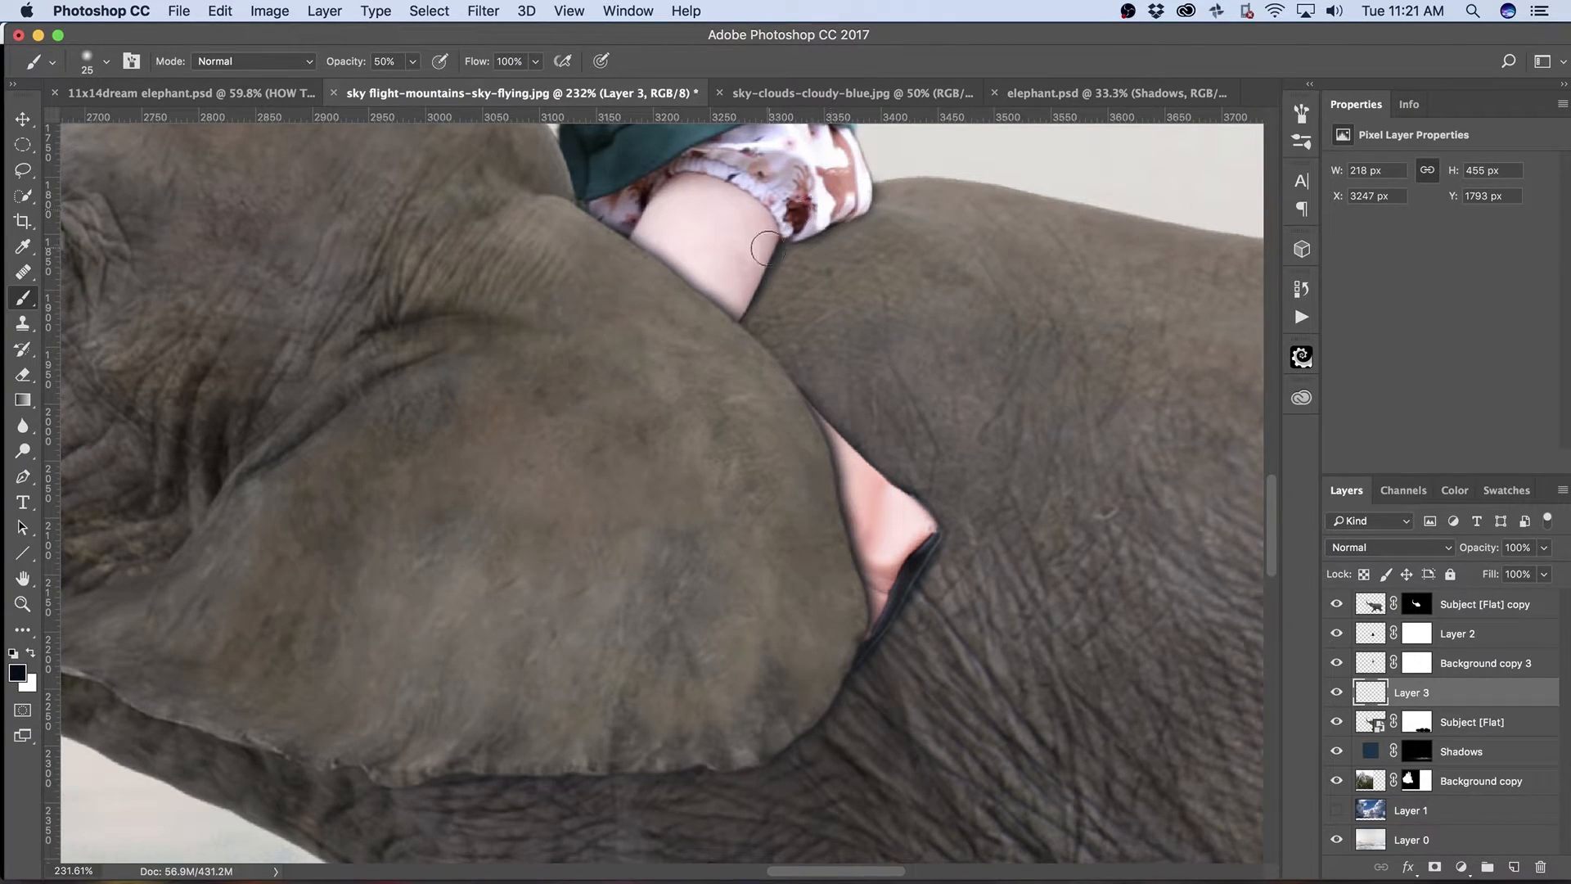
pyautogui.moveTo(630, 233); pyautogui.dragTo(697, 297)
# Soften the outer edge of the Layer 3 shadow behind the girl's thigh with a size 85 eraser.
pyautogui.press('[')
pyautogui.press('[')
pyautogui.press(']')
pyautogui.press('x')
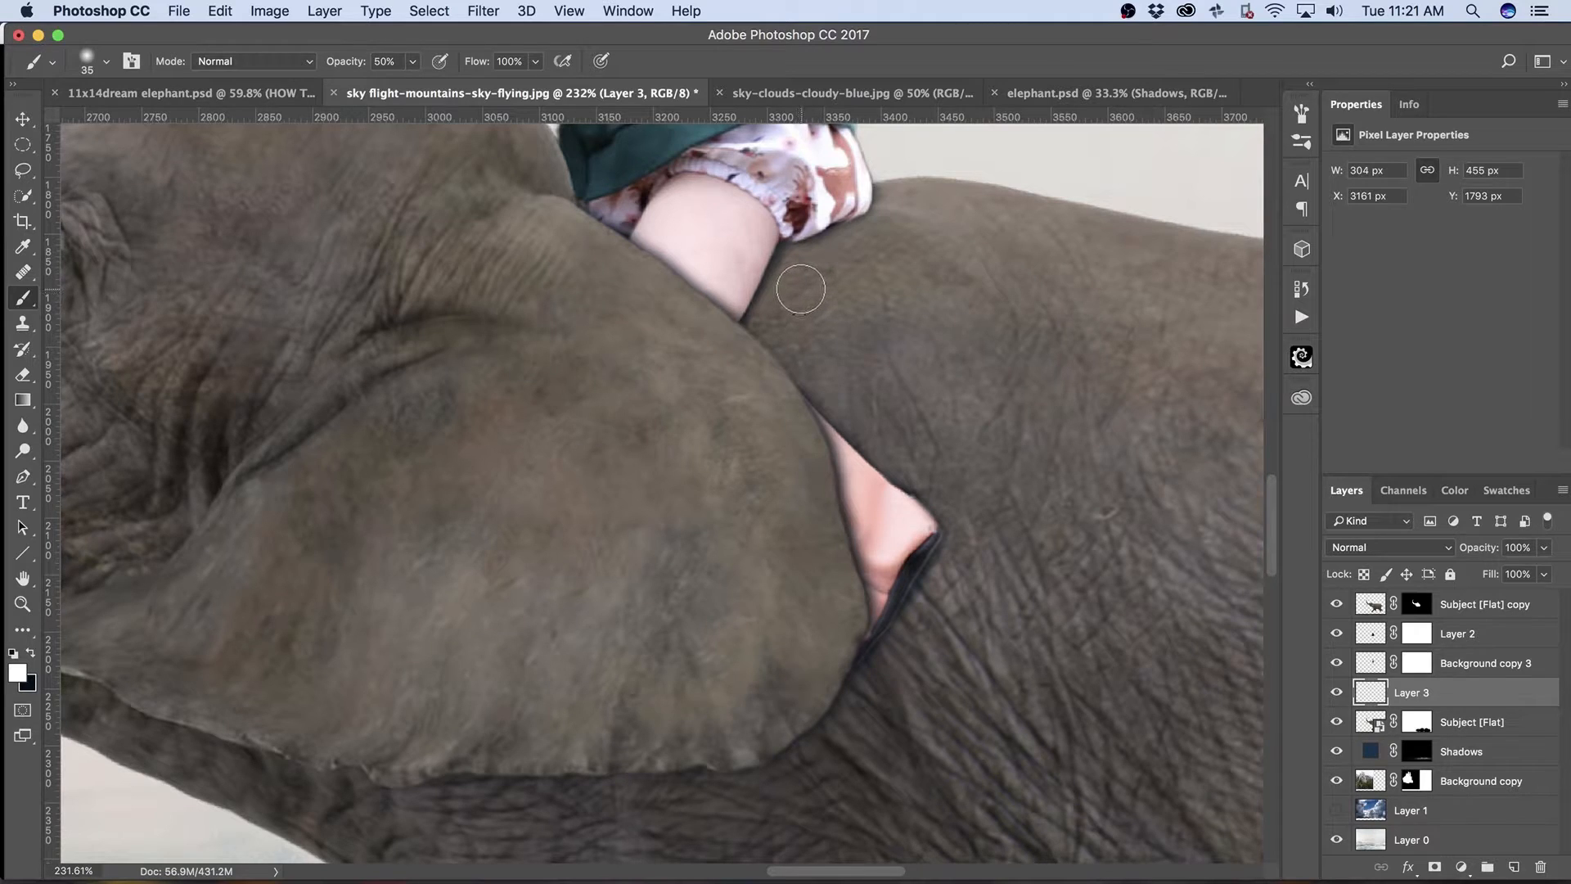
pyautogui.press('e')
pyautogui.moveTo(800, 280)
pyautogui.mouseDown()
pyautogui.moveTo(806, 298)
pyautogui.moveTo(900, 319)
pyautogui.mouseUp()
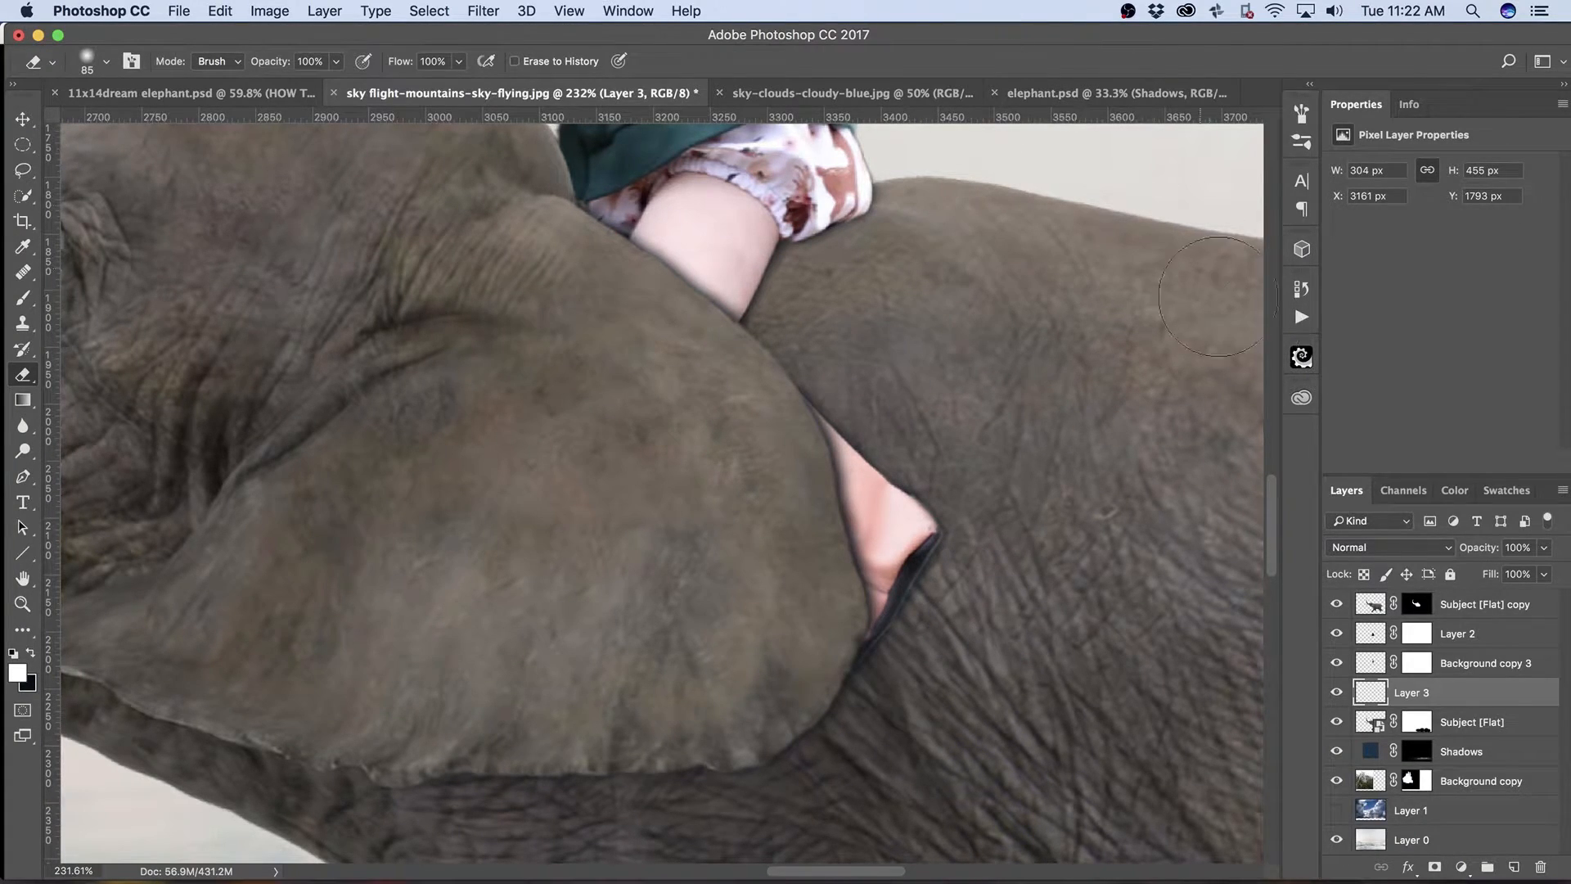
# Add a layer above Layer 3 and brush a broad soft shadow around the ear and leg at size 100 and 10% opacity.
pyautogui.click(1514, 866)
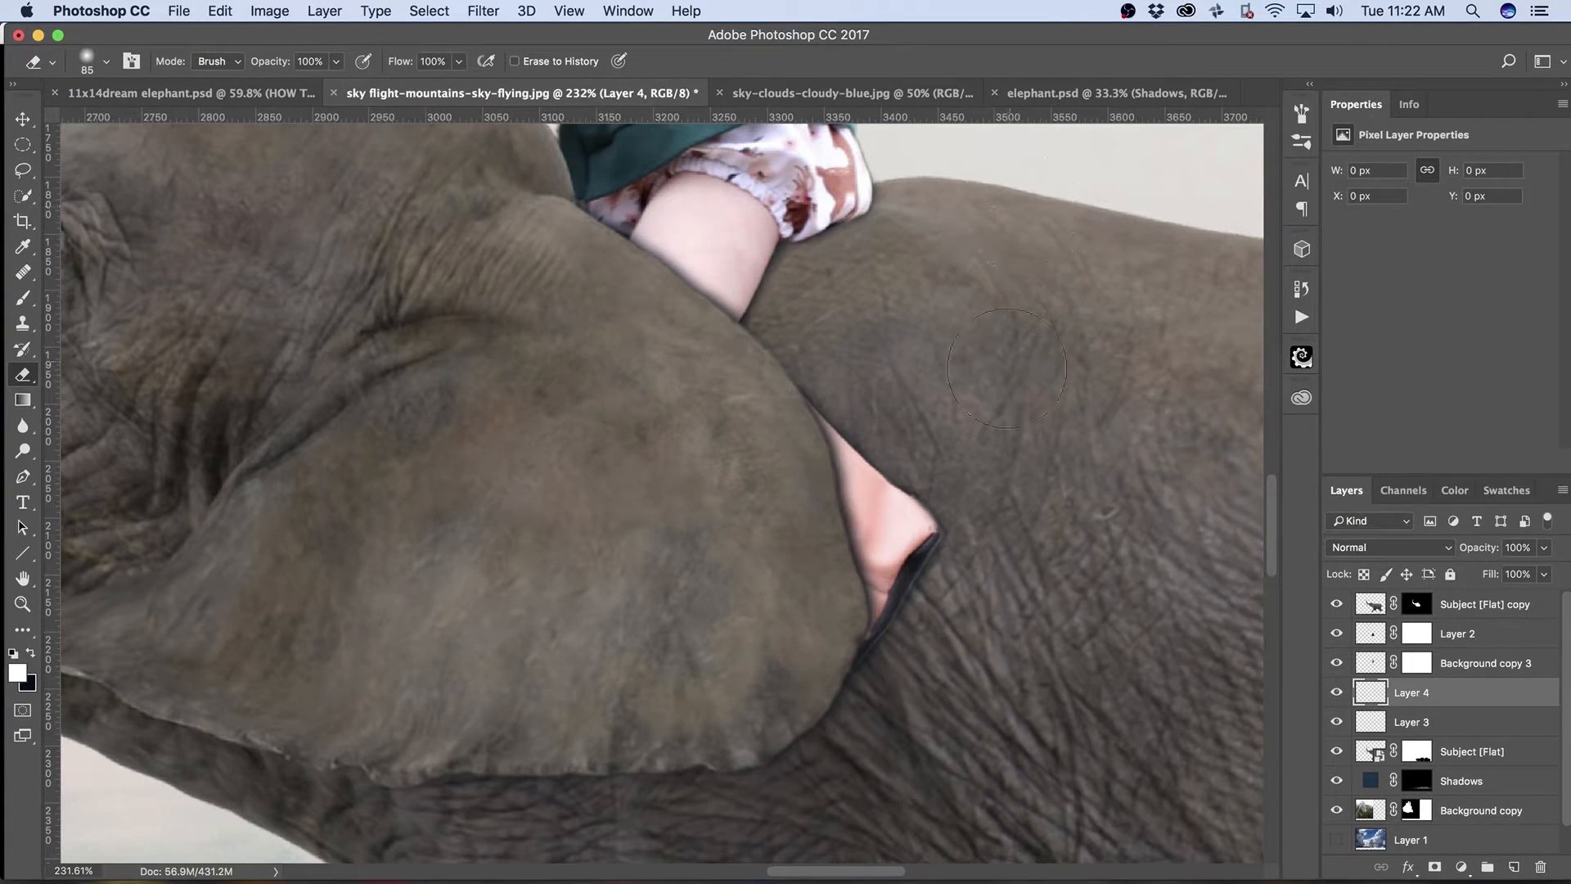
pyautogui.press('b')
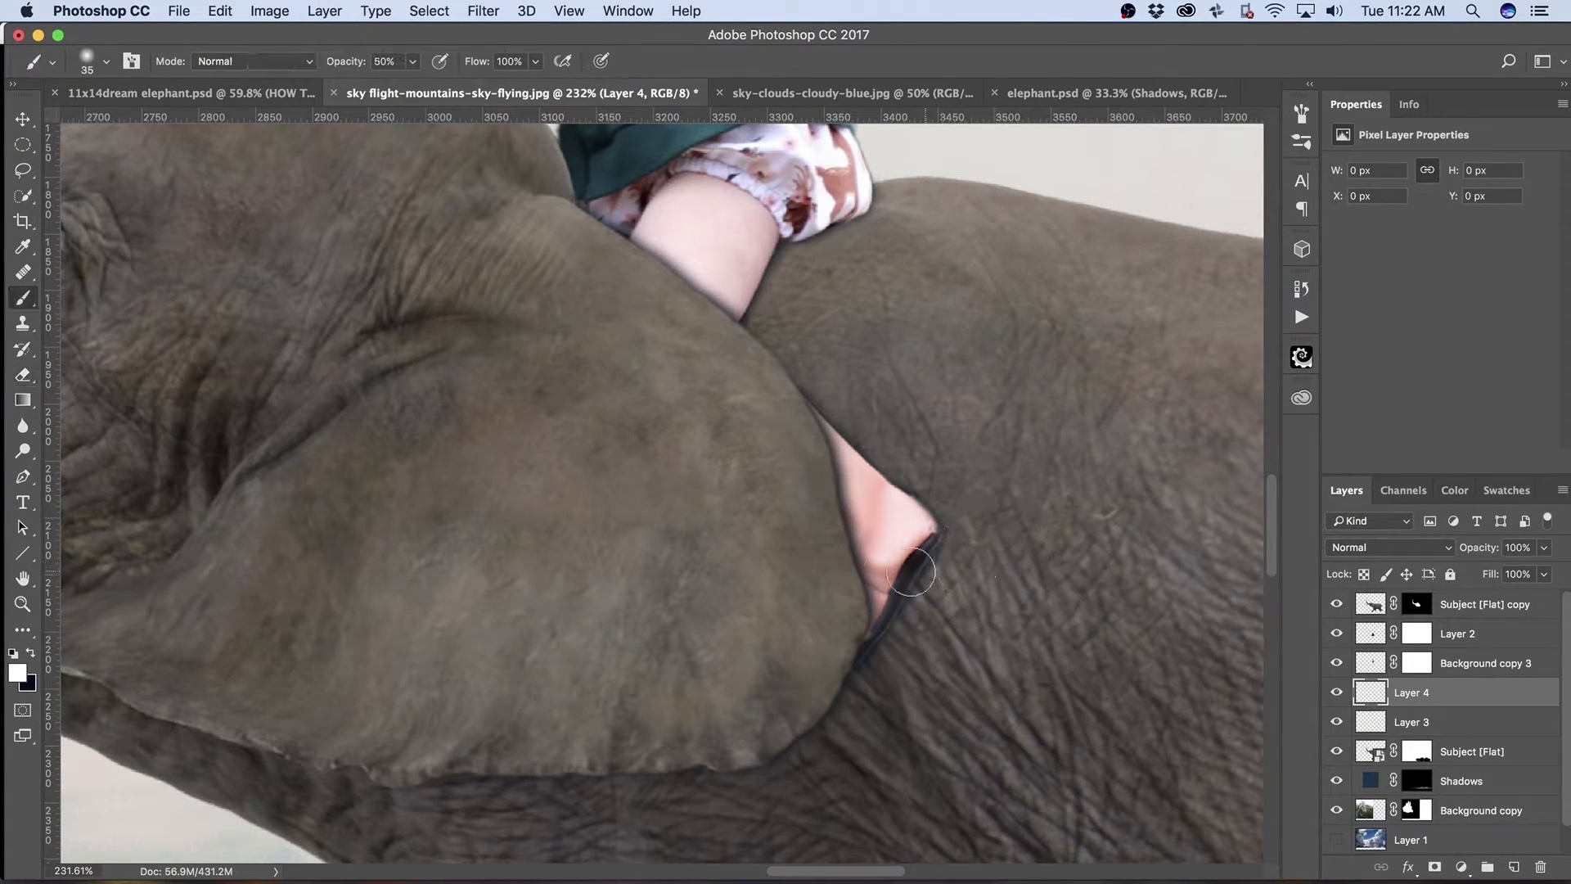
pyautogui.press('x')
pyautogui.press(']')
pyautogui.press(']')
pyautogui.press(']')
pyautogui.press(']')
pyautogui.press(']')
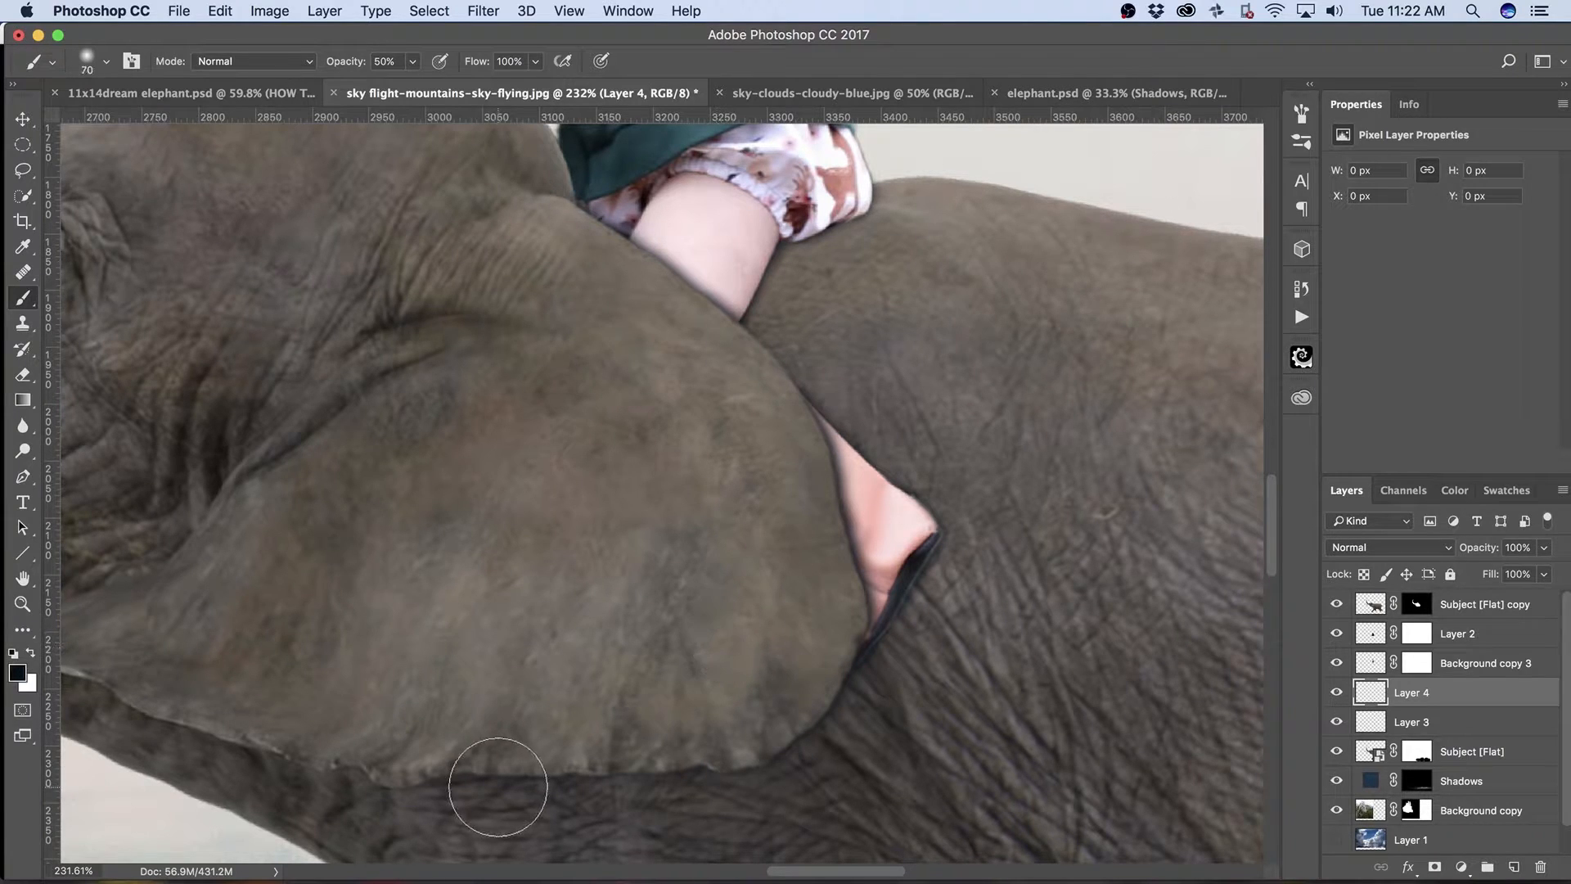
pyautogui.press(']')
pyautogui.press(']')
pyautogui.press(']')
pyautogui.press('1')
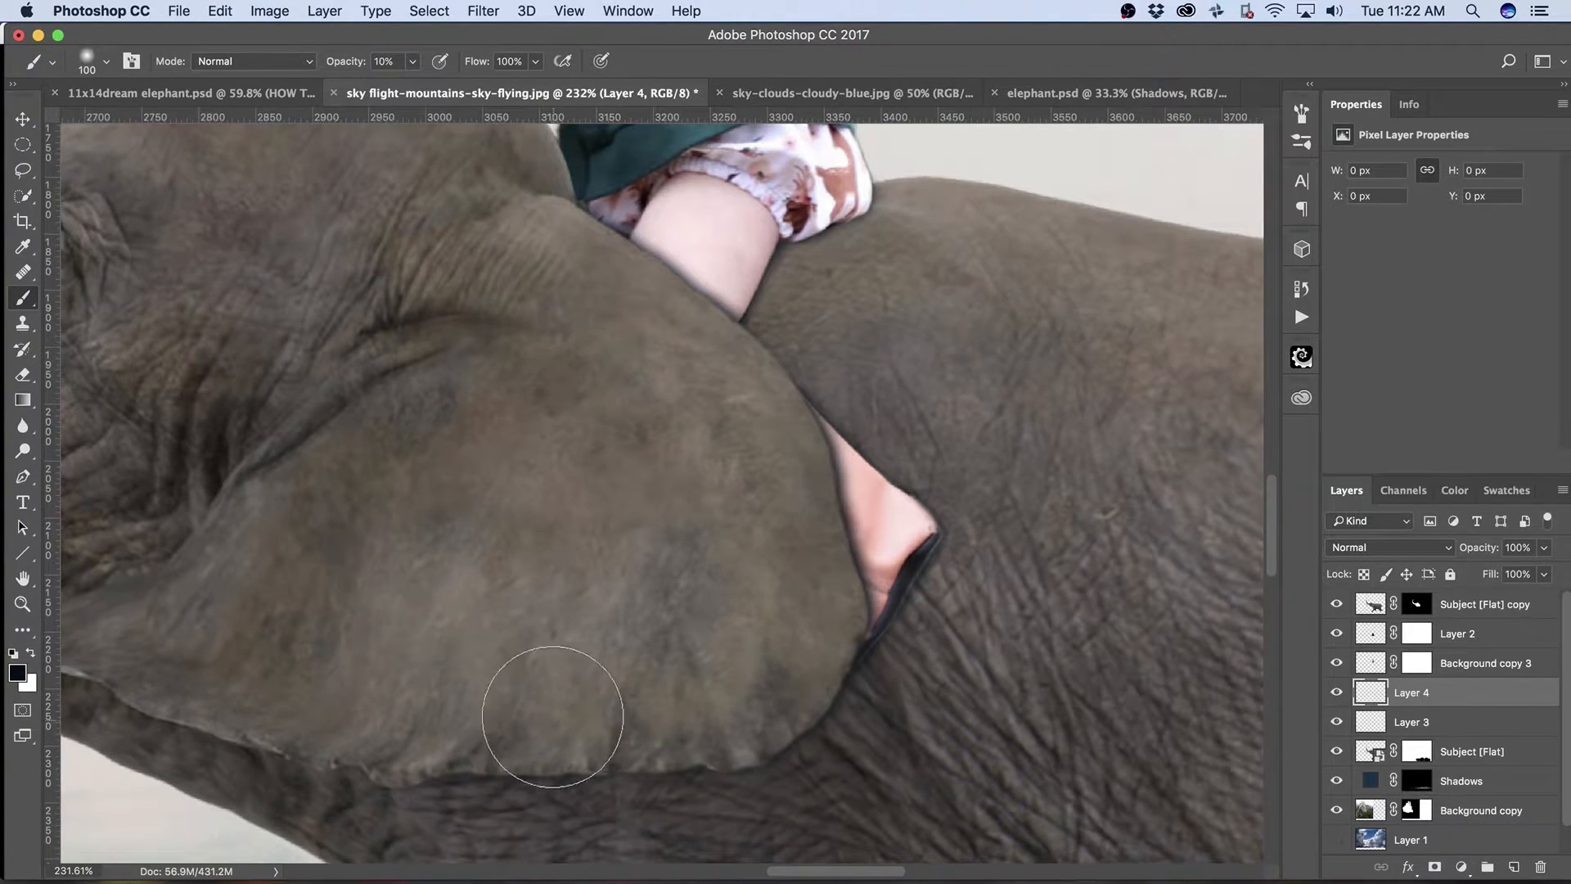
pyautogui.moveTo(492, 754)
pyautogui.mouseDown()
pyautogui.moveTo(452, 792)
pyautogui.moveTo(701, 747)
pyautogui.moveTo(761, 757)
pyautogui.moveTo(907, 594)
pyautogui.mouseUp()
pyautogui.moveTo(901, 538)
pyautogui.mouseDown()
pyautogui.moveTo(861, 492)
pyautogui.moveTo(914, 511)
pyautogui.moveTo(763, 365)
pyautogui.moveTo(780, 281)
pyautogui.moveTo(741, 323)
pyautogui.moveTo(822, 267)
pyautogui.moveTo(855, 209)
pyautogui.moveTo(798, 256)
pyautogui.moveTo(773, 367)
pyautogui.mouseUp()
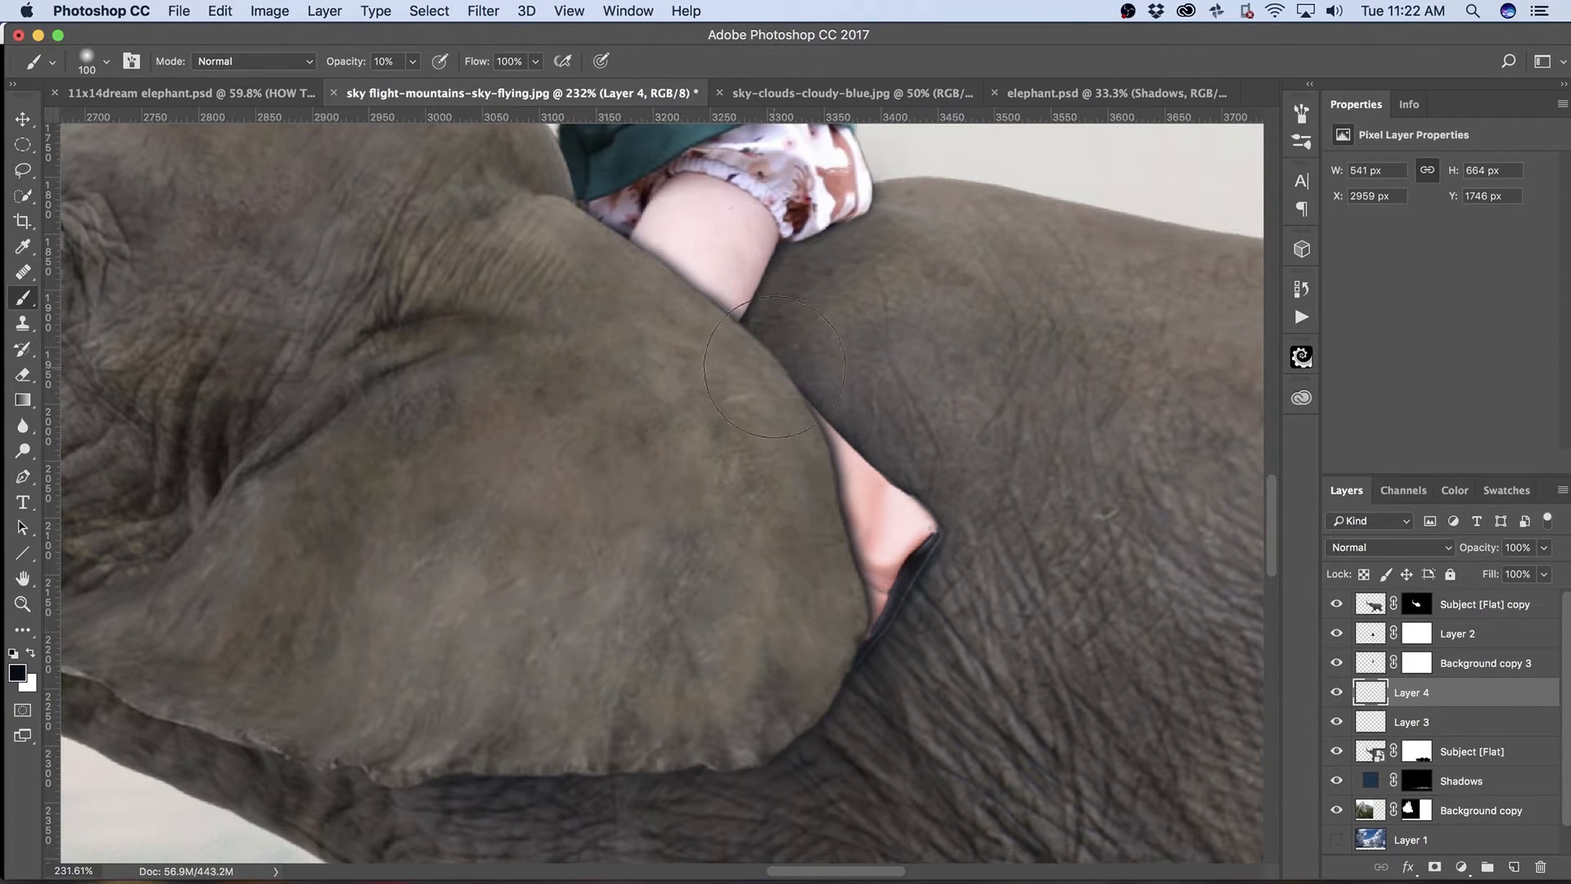
pyautogui.moveTo(845, 566)
pyautogui.mouseDown()
pyautogui.moveTo(837, 778)
pyautogui.moveTo(875, 575)
pyautogui.moveTo(872, 496)
pyautogui.moveTo(884, 619)
pyautogui.moveTo(838, 638)
pyautogui.moveTo(771, 741)
pyautogui.moveTo(717, 732)
pyautogui.mouseUp()
pyautogui.scroll(-6, 716, 733)
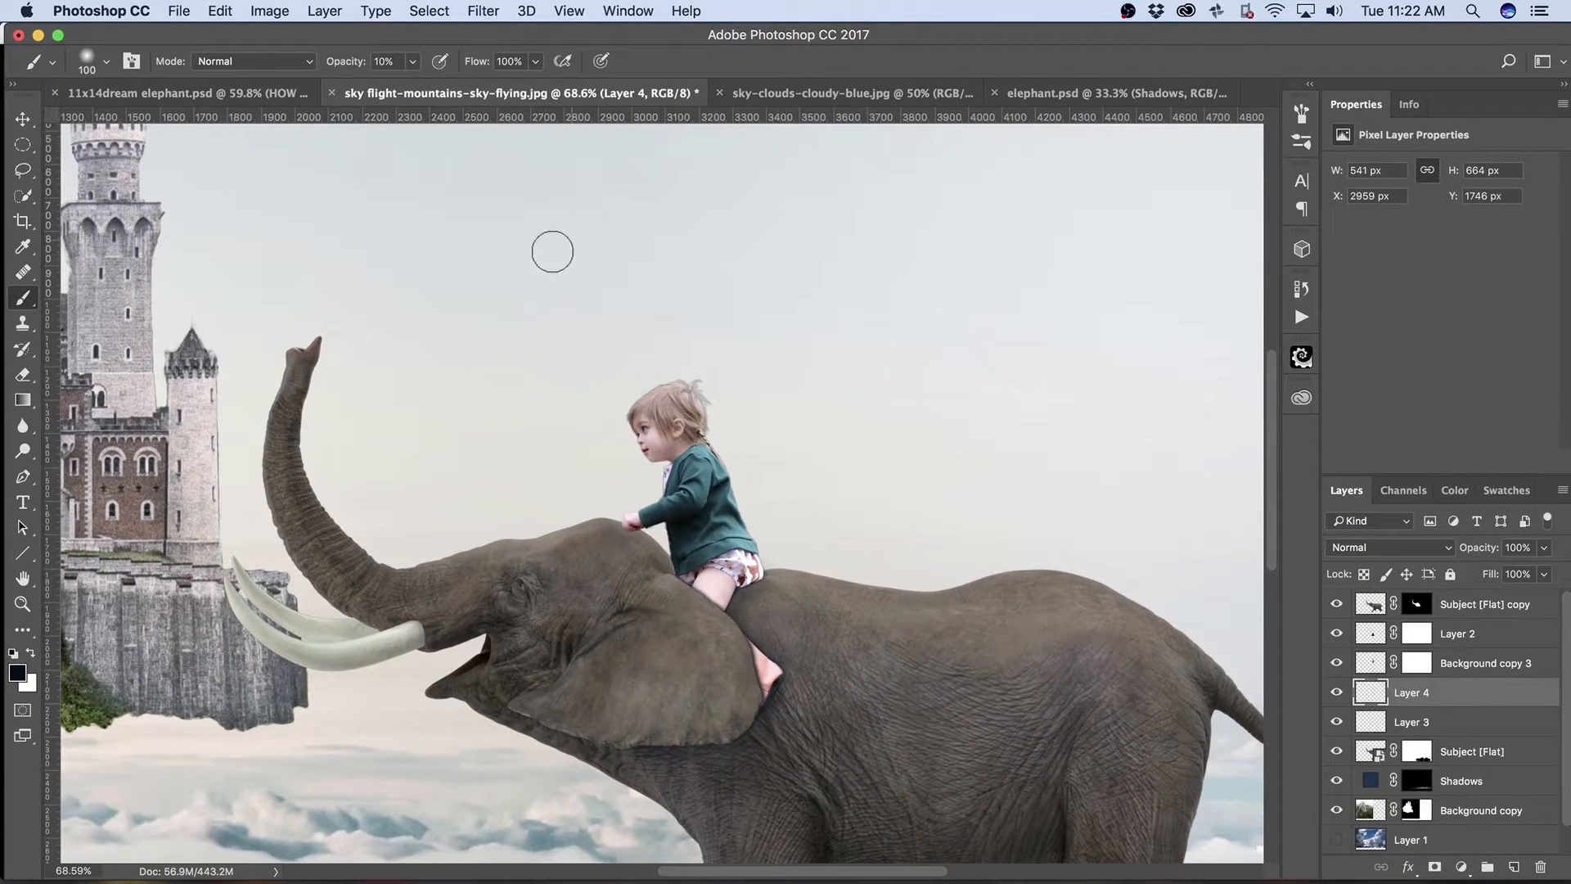
# Add a layer above Background copy 3 and brush soft shadows over the girl's leg at size 100 and 10% opacity.
pyautogui.click(1471, 664)
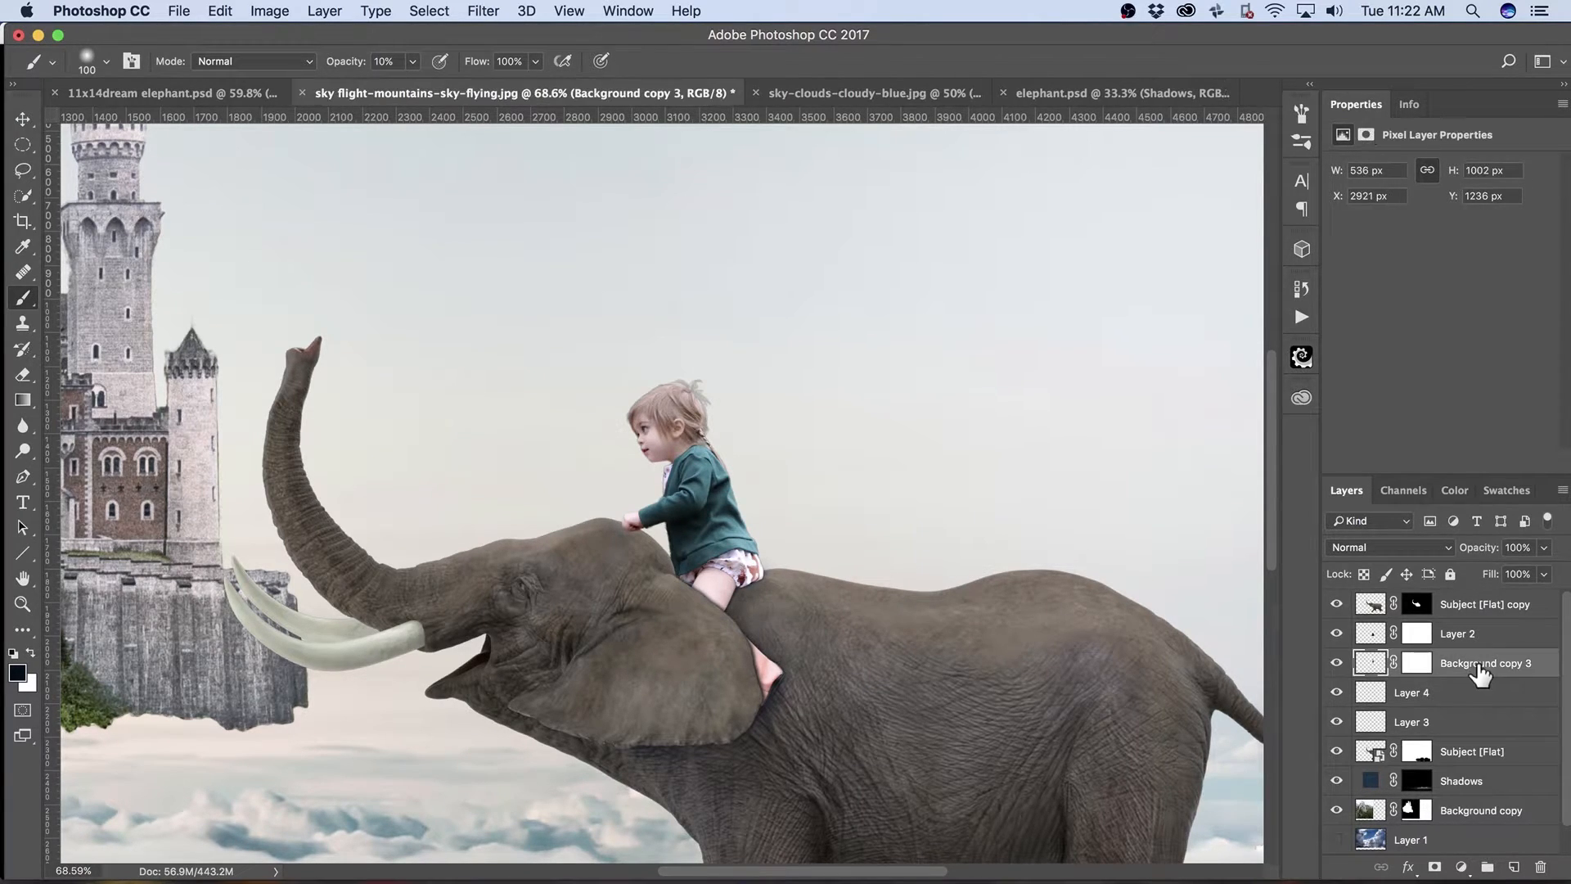
pyautogui.click(1514, 866)
pyautogui.press('z')
pyautogui.moveTo(702, 625)
pyautogui.mouseDown()
pyautogui.moveTo(810, 621)
pyautogui.moveTo(684, 568)
pyautogui.moveTo(705, 536)
pyautogui.moveTo(656, 547)
pyautogui.moveTo(680, 578)
pyautogui.moveTo(649, 543)
pyautogui.moveTo(663, 540)
pyautogui.mouseUp()
pyautogui.press('b')
pyautogui.moveTo(875, 786)
pyautogui.mouseDown()
pyautogui.moveTo(852, 748)
pyautogui.moveTo(818, 763)
pyautogui.mouseUp()
pyautogui.scroll(-5, 842, 799)
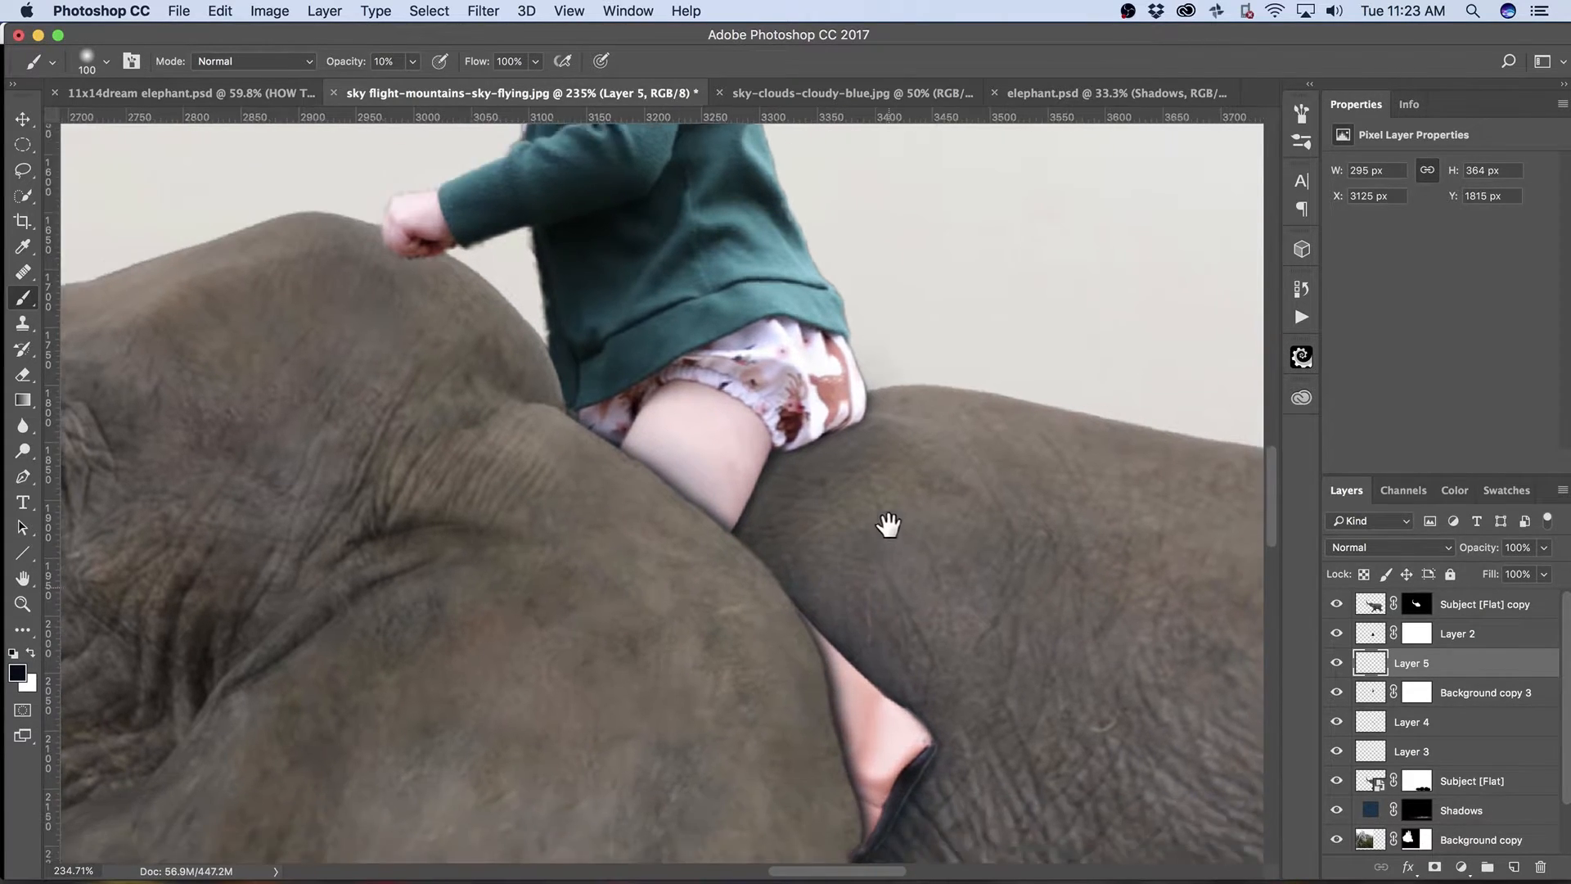
pyautogui.moveTo(807, 561); pyautogui.dragTo(835, 646)
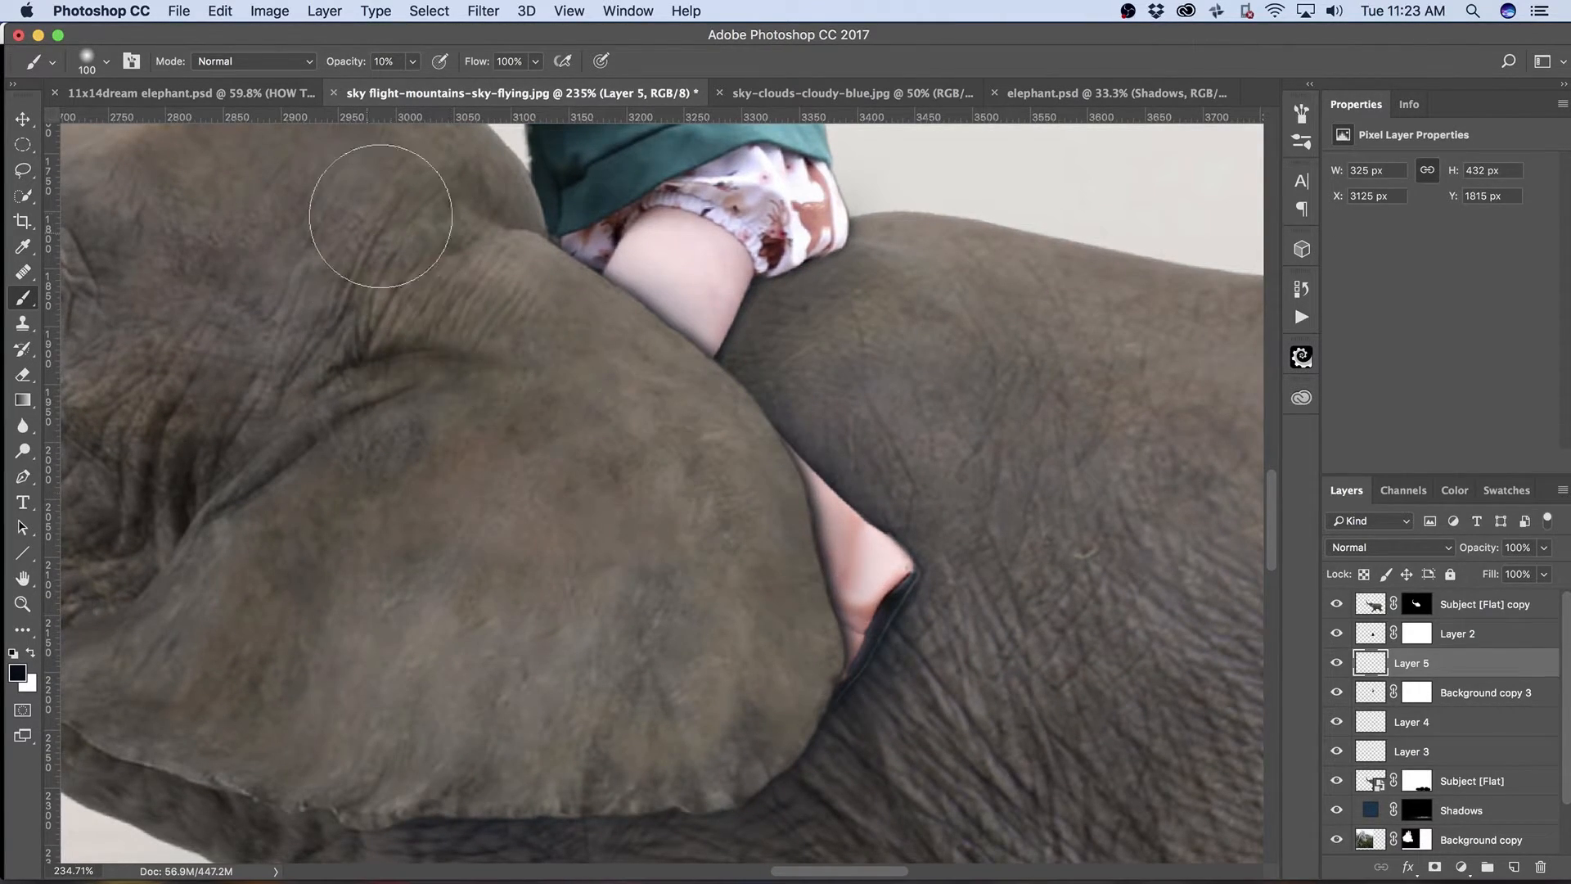
pyautogui.moveTo(562, 224); pyautogui.dragTo(574, 202)
# Shade the girl's hand on Layer 5 with a size 60 brush and undo the last stroke.
pyautogui.moveTo(516, 389)
pyautogui.mouseDown()
pyautogui.moveTo(589, 649)
pyautogui.moveTo(654, 563)
pyautogui.moveTo(714, 657)
pyautogui.moveTo(662, 575)
pyautogui.moveTo(632, 468)
pyautogui.moveTo(473, 491)
pyautogui.moveTo(456, 473)
pyautogui.moveTo(483, 462)
pyautogui.moveTo(473, 452)
pyautogui.moveTo(517, 464)
pyautogui.mouseUp()
pyautogui.press('[')
pyautogui.press('[')
pyautogui.press('[')
pyautogui.press('[')
pyautogui.press('super+z')
pyautogui.press('super+z')
pyautogui.press('super+z')
pyautogui.press('super+z')
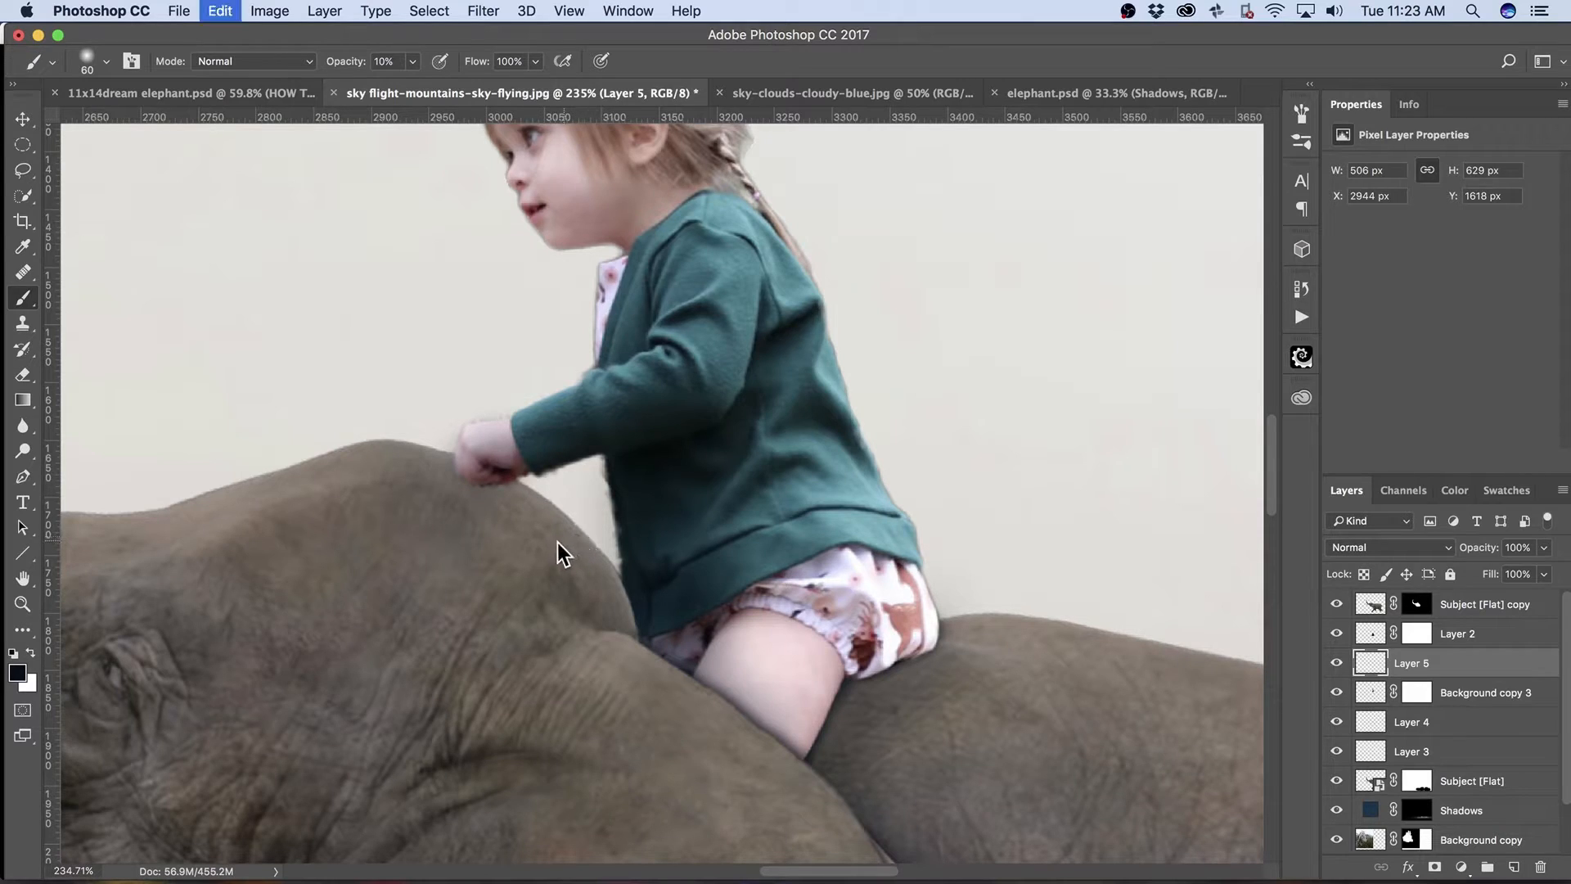
pyautogui.press('super+z')
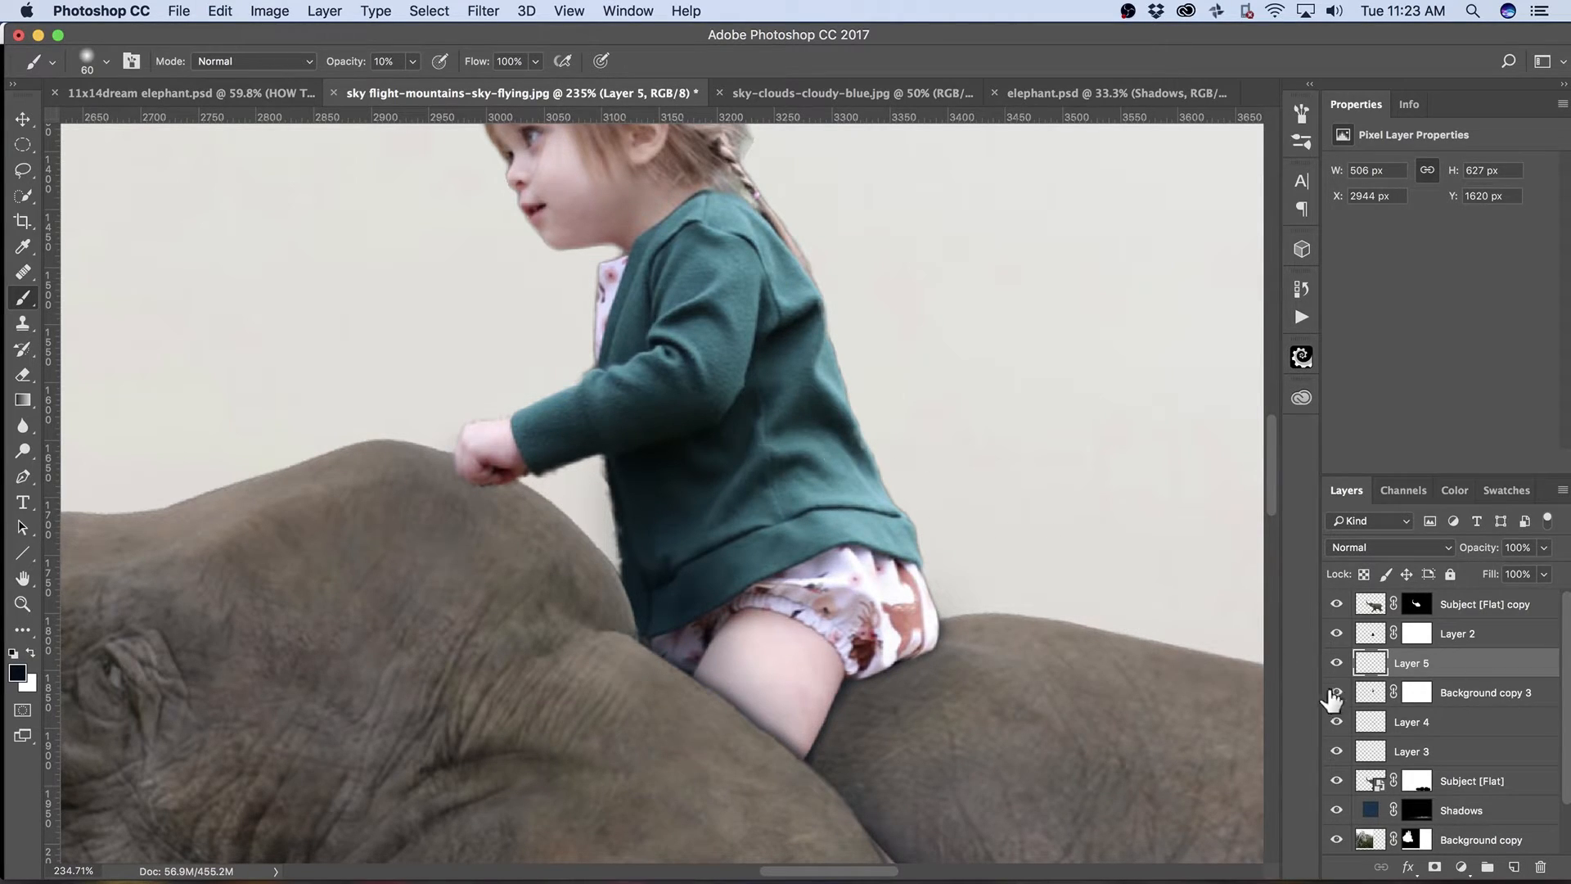
# Brush a shadow beneath the girl's hand on Layer 4, move the layer below Layer 3 and clip it to Subject [Flat].
pyautogui.click(1461, 722)
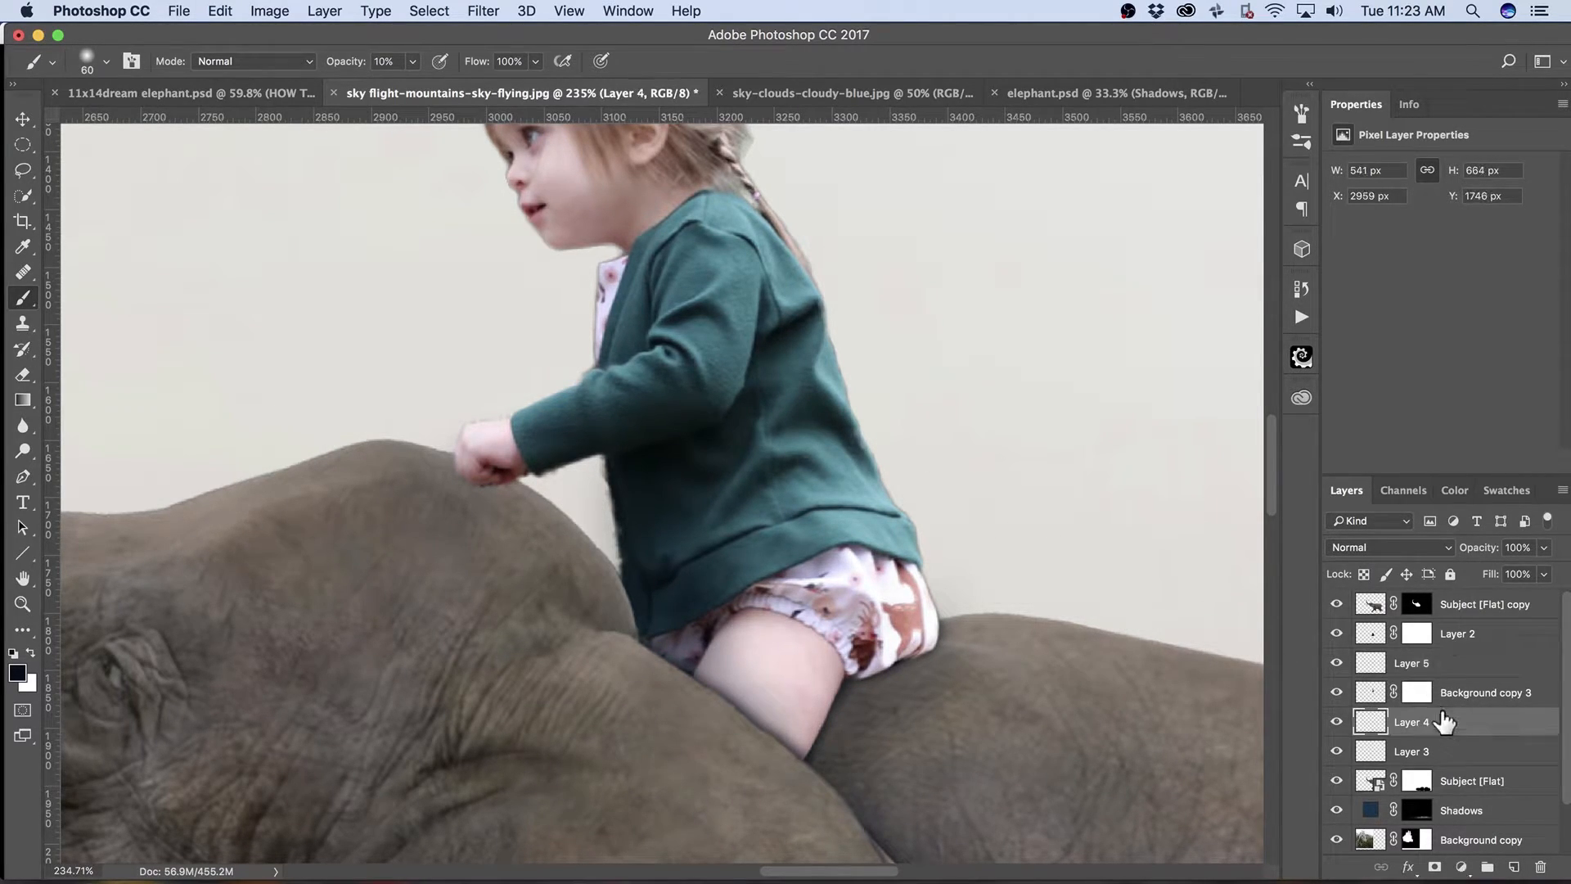
pyautogui.moveTo(478, 472)
pyautogui.mouseDown()
pyautogui.moveTo(473, 449)
pyautogui.moveTo(496, 485)
pyautogui.moveTo(477, 468)
pyautogui.moveTo(543, 491)
pyautogui.moveTo(582, 528)
pyautogui.mouseUp()
pyautogui.press('super+[')
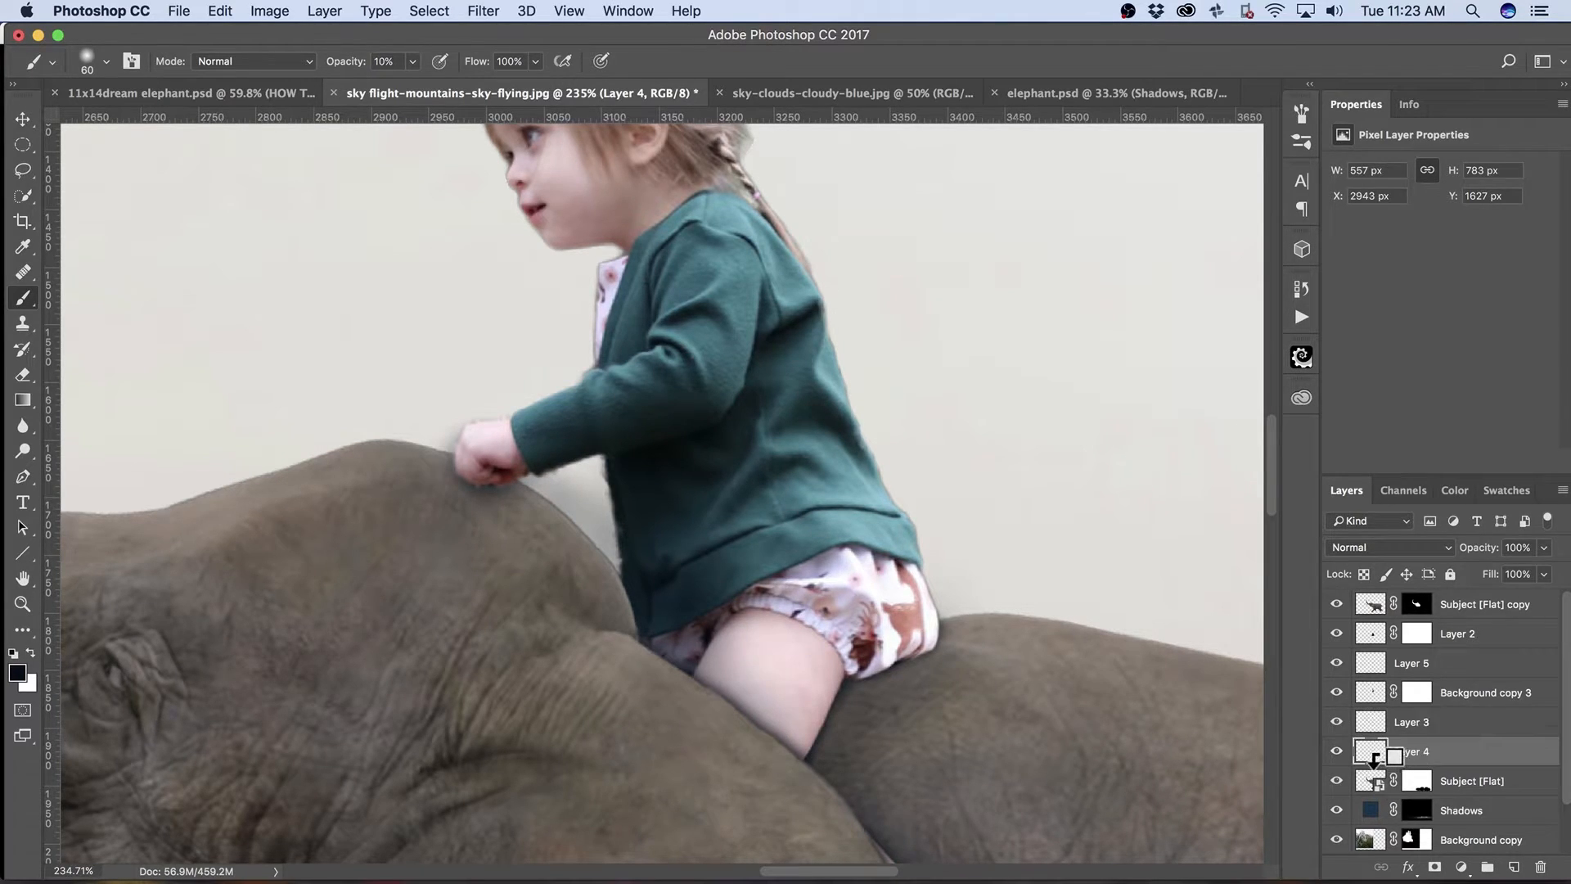
pyautogui.keyDown('alt'); pyautogui.click(1373, 767); pyautogui.keyUp('alt')
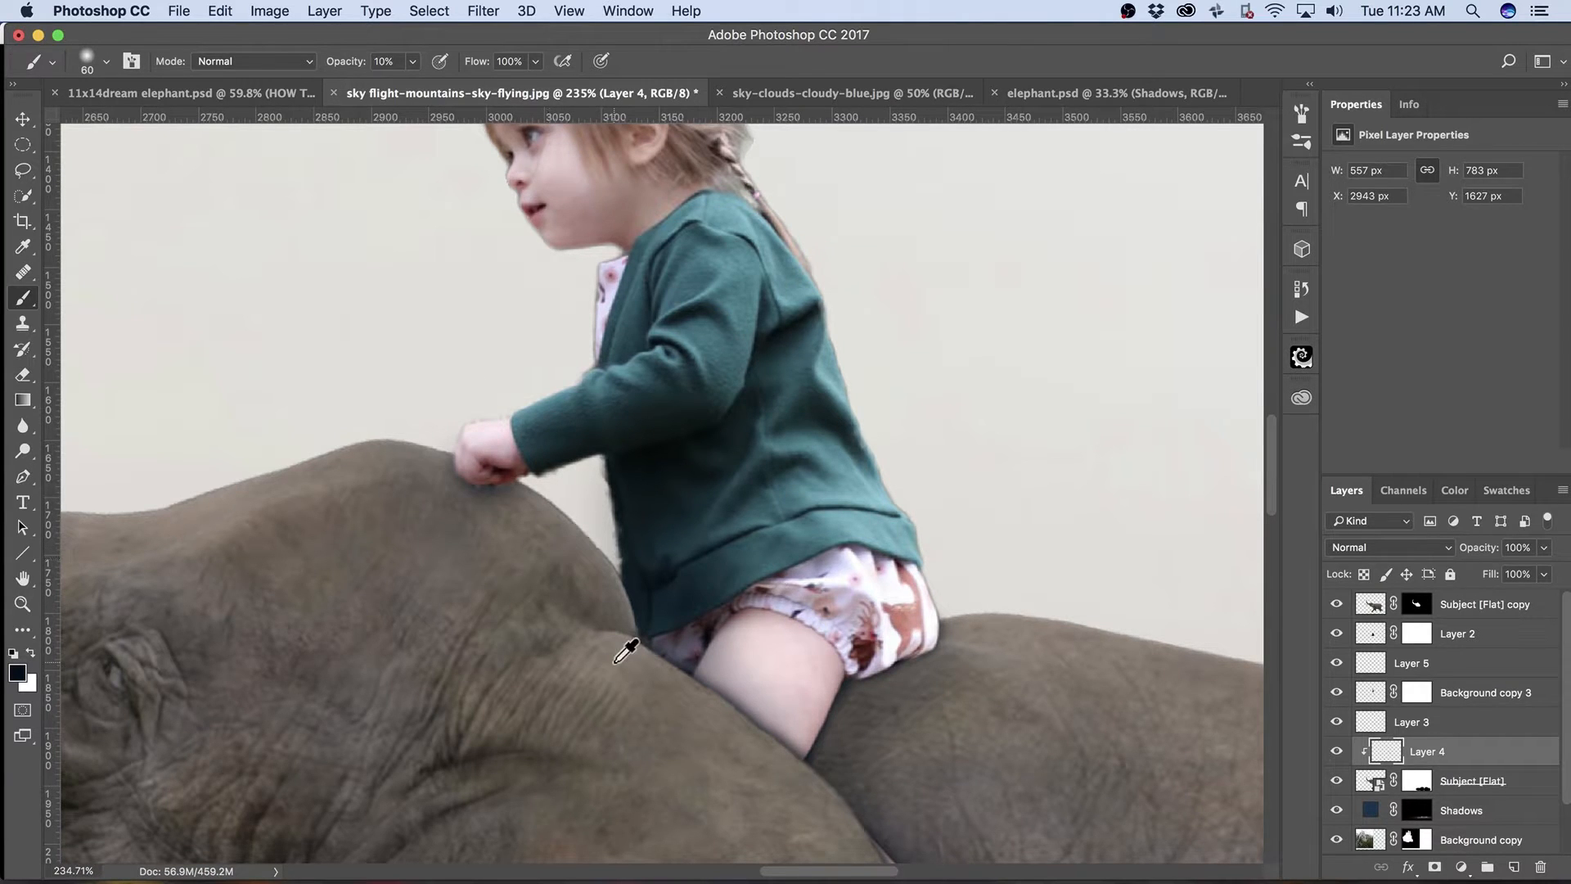
# Hide every layer except Layer 0 and move Layer 1 beneath it in the layer stack.
pyautogui.scroll(-10, 626, 650)
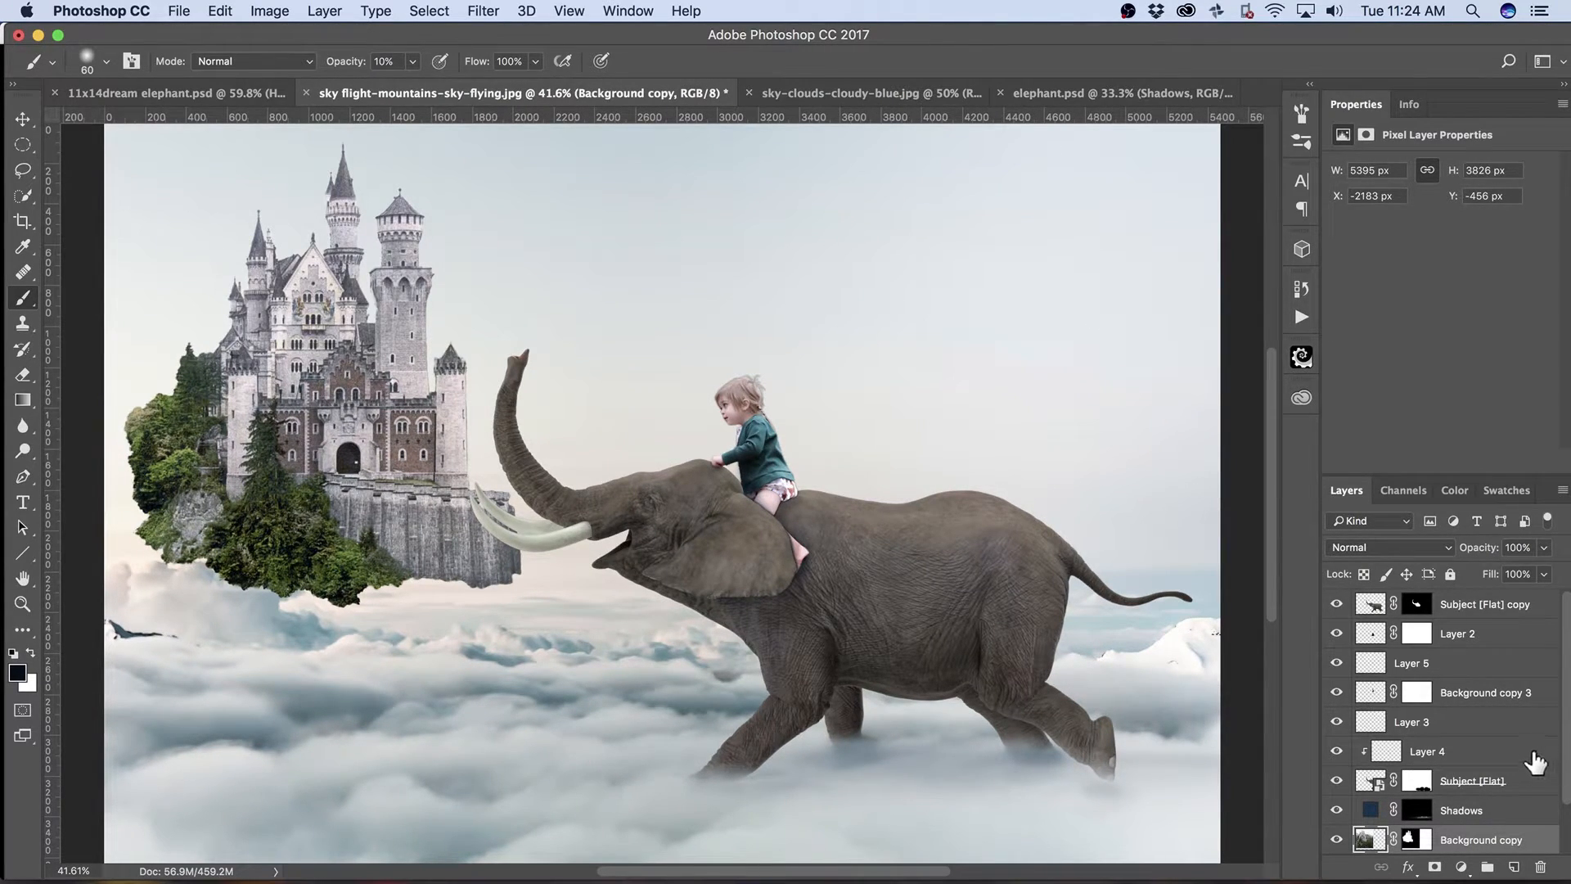
pyautogui.scroll(-2, 1497, 818)
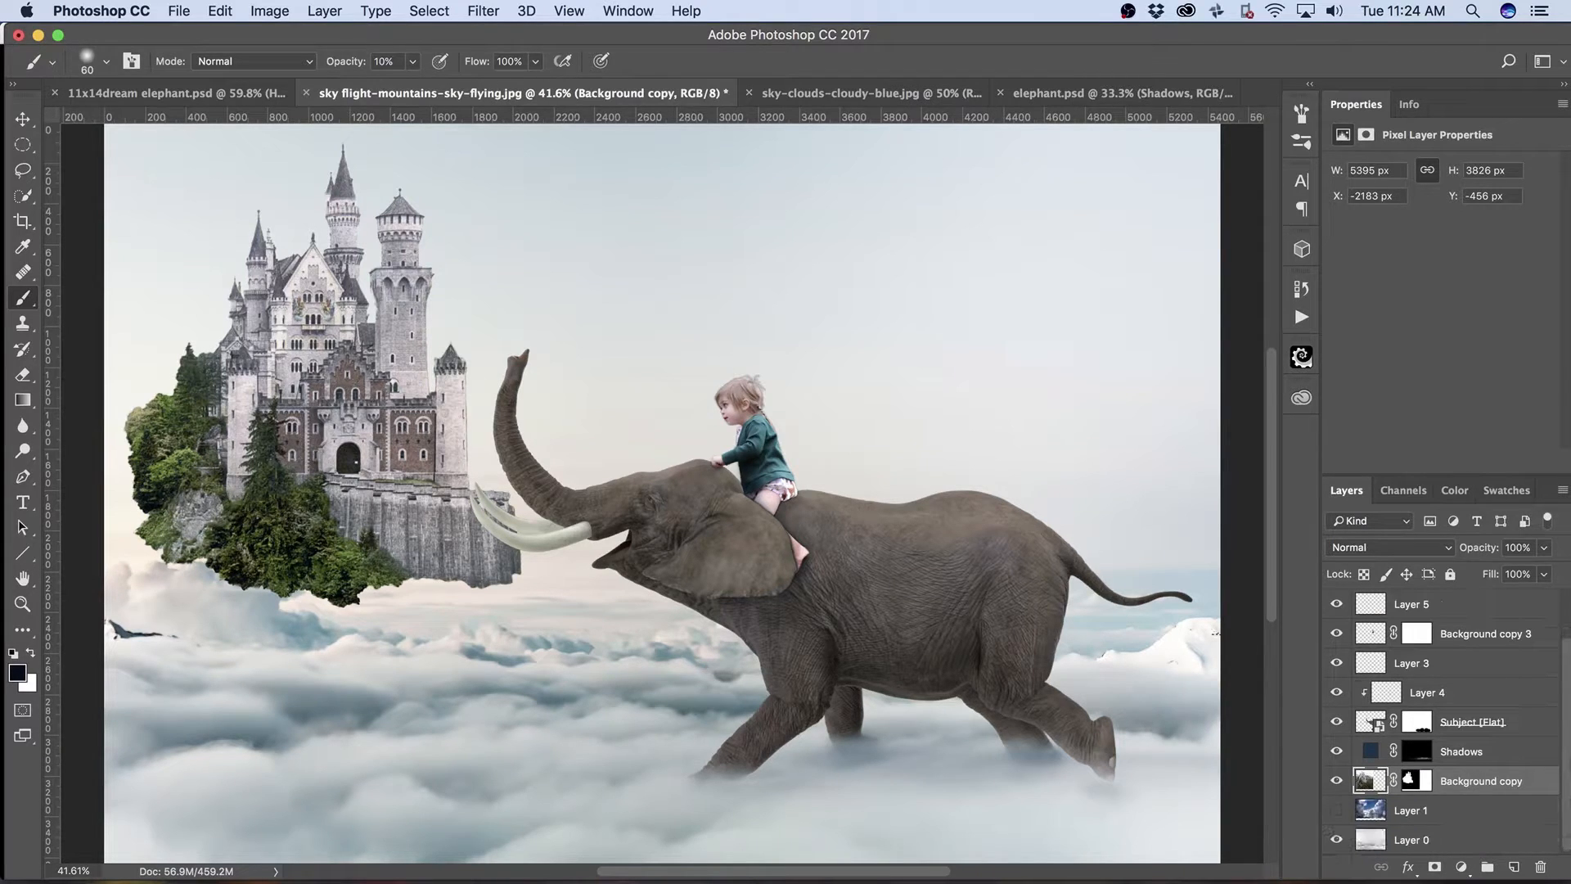
pyautogui.click(1337, 810)
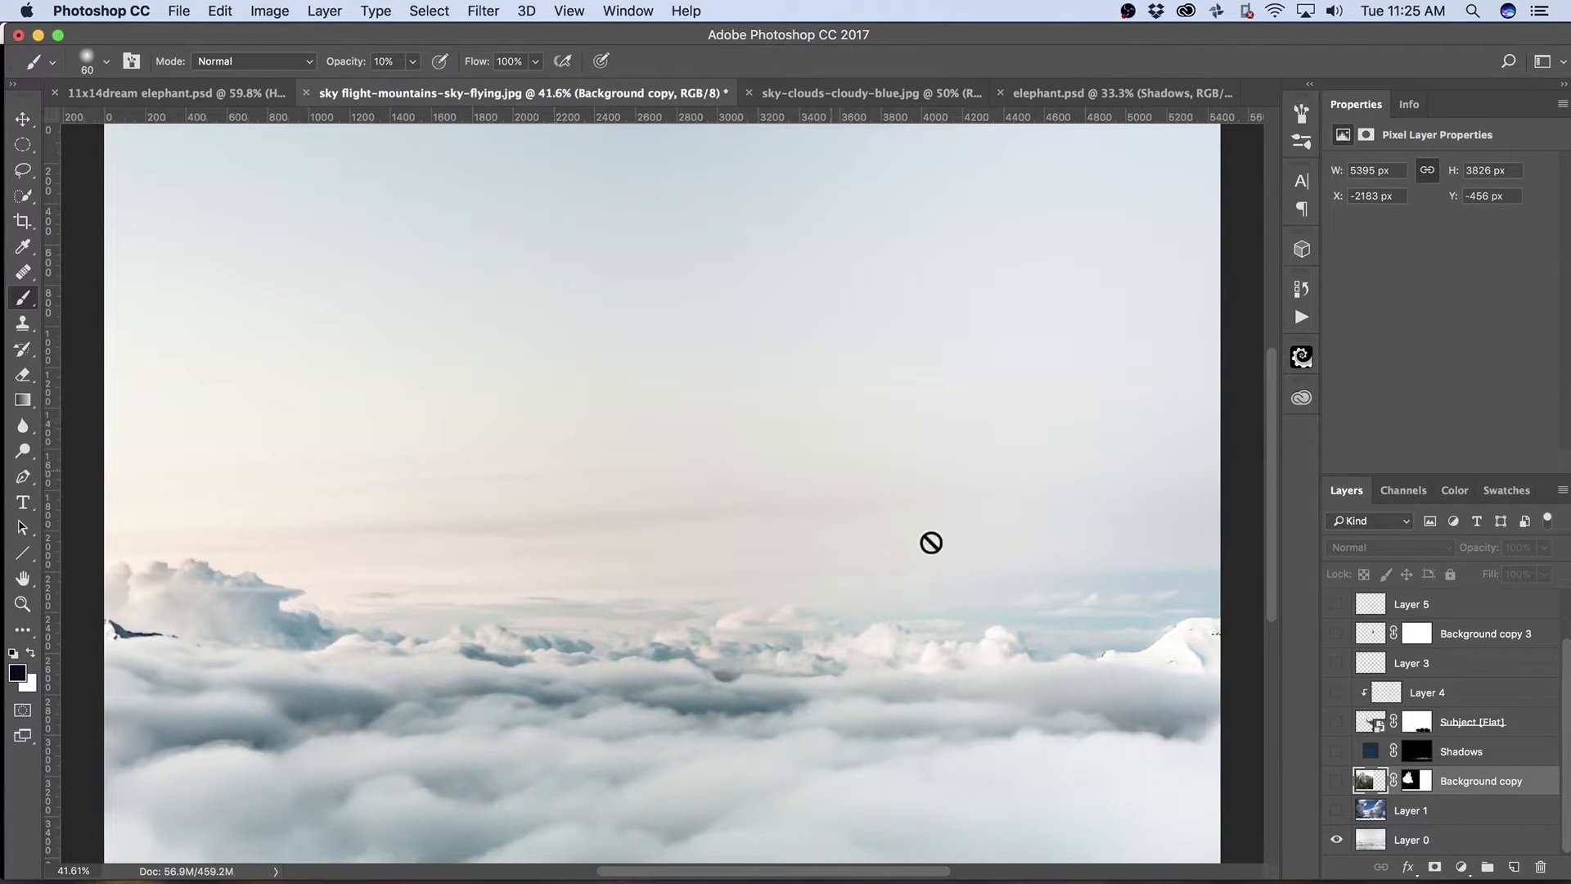
pyautogui.moveTo(1417, 806); pyautogui.dragTo(1432, 861)
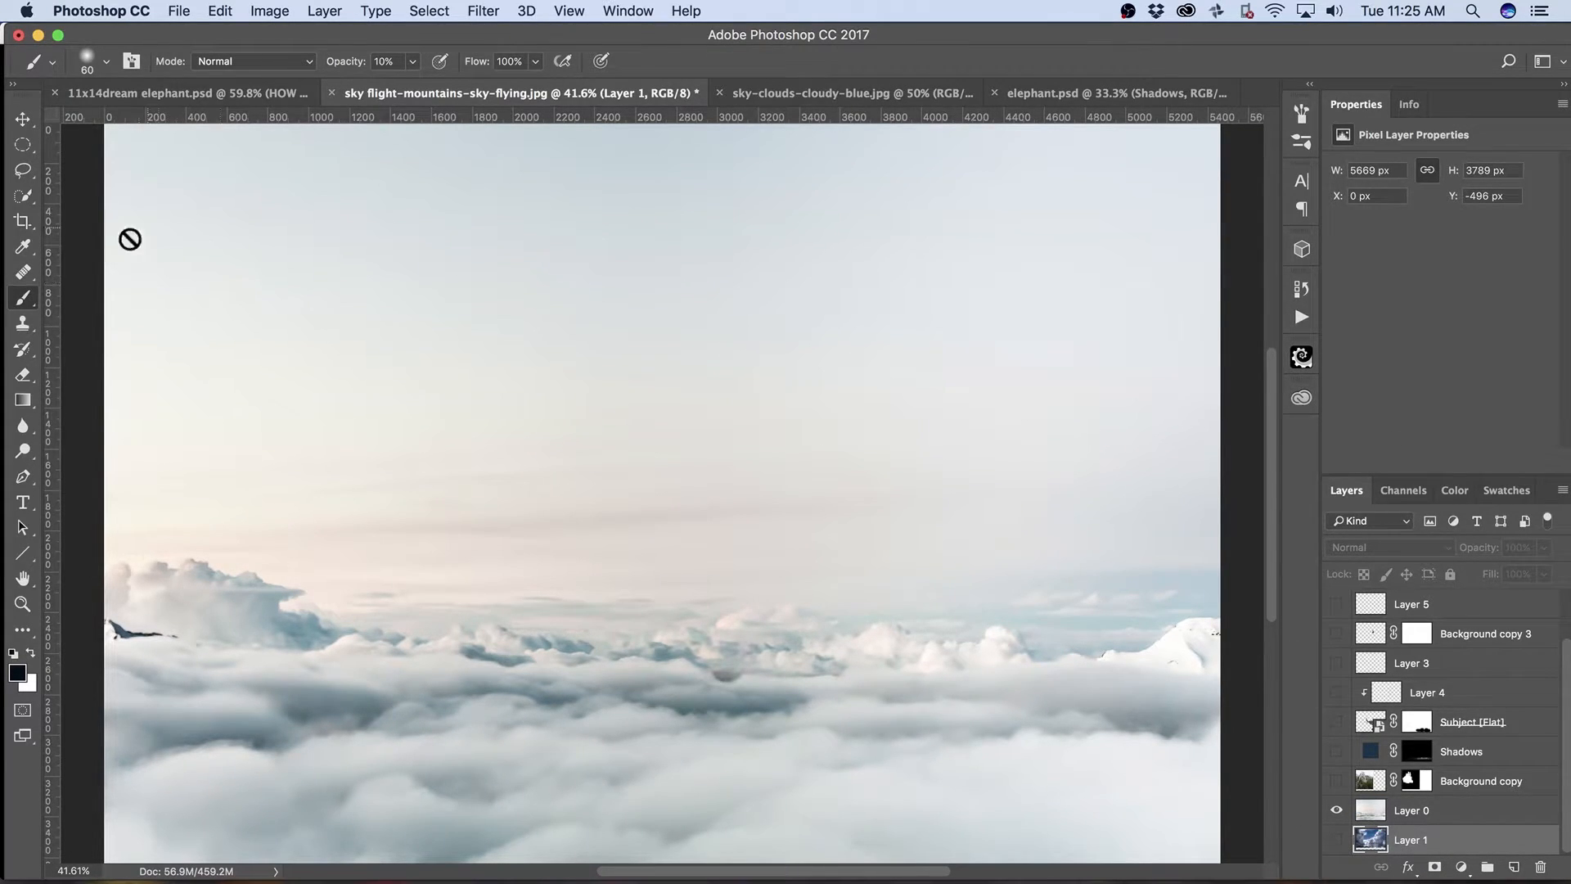
# Select the sky of Layer 0 with the Quick Selection tool, subtracting the clouds and haze along the horizon.
pyautogui.click(23, 196)
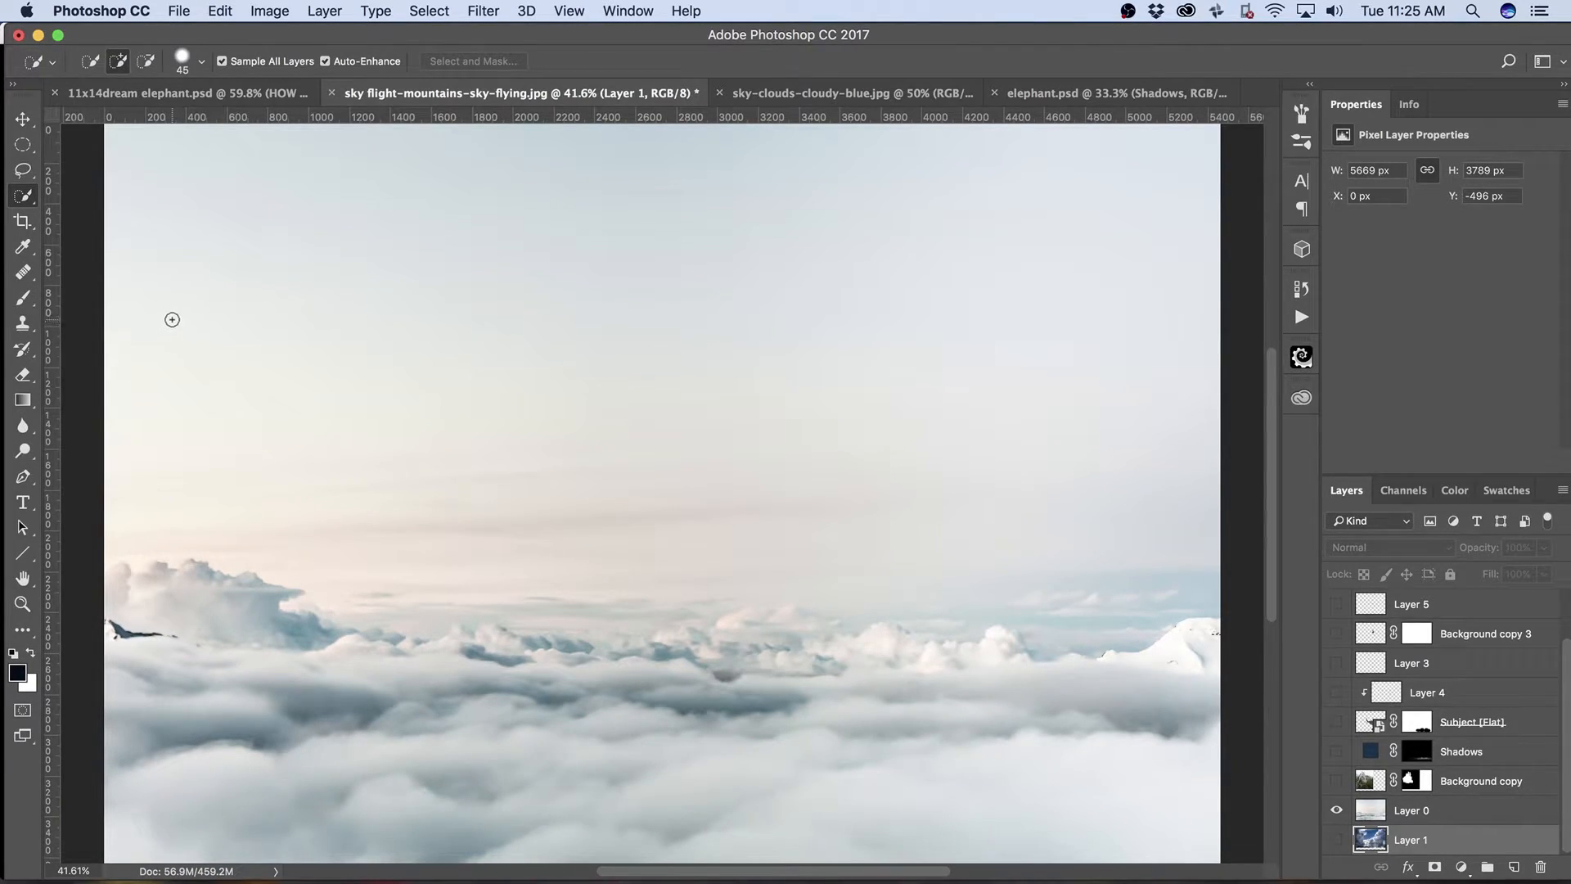
pyautogui.click(1366, 810)
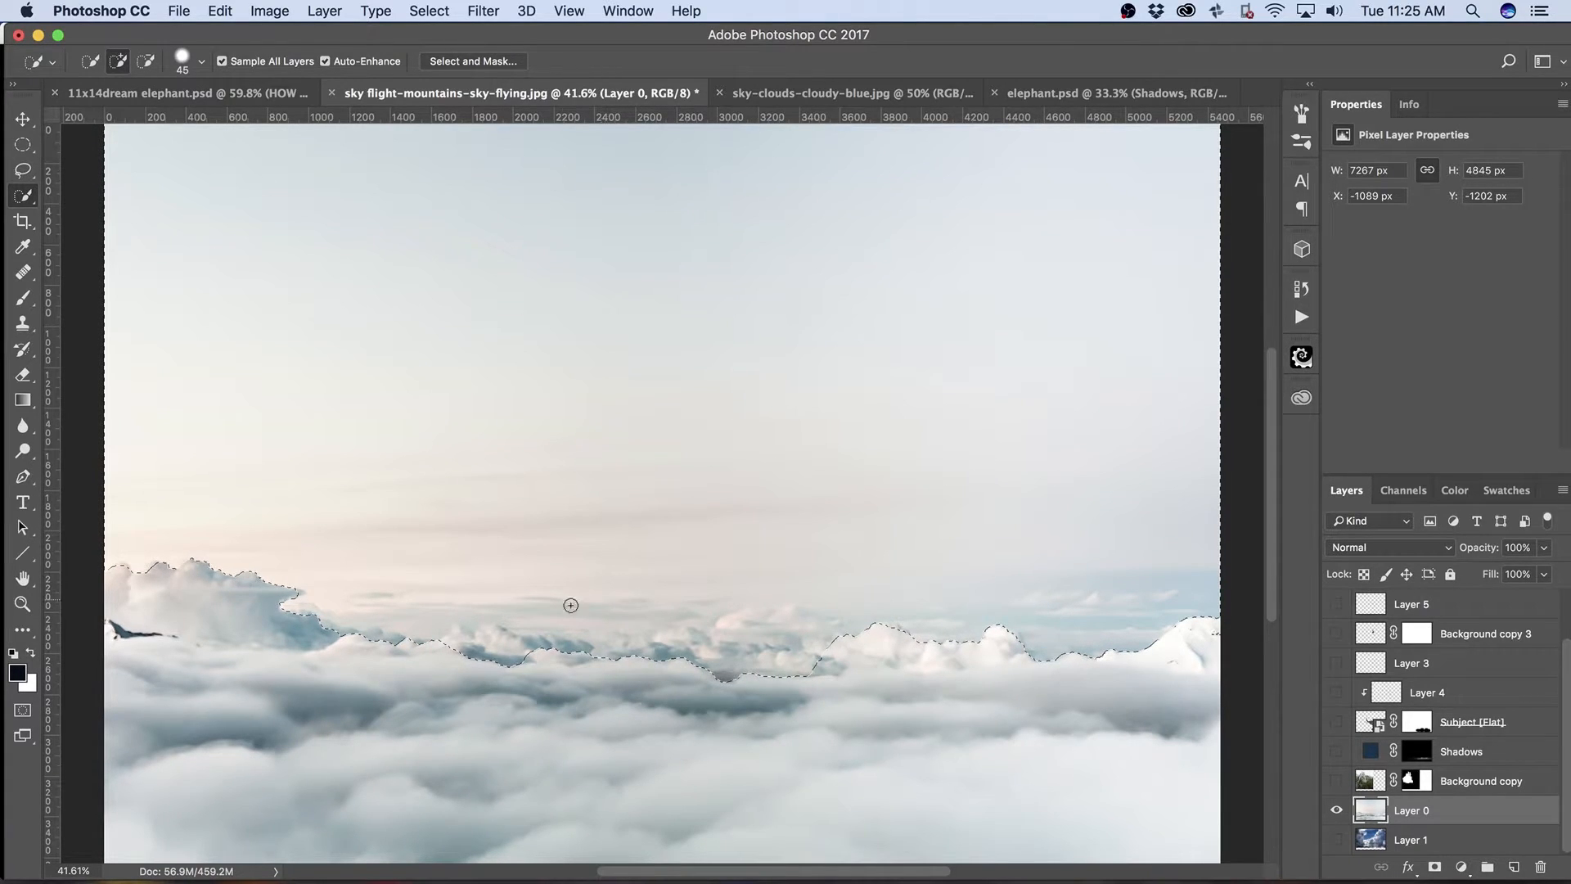
pyautogui.press('alt')
pyautogui.moveTo(1212, 622); pyautogui.dragTo(949, 626)
pyautogui.moveTo(370, 601); pyautogui.dragTo(570, 631)
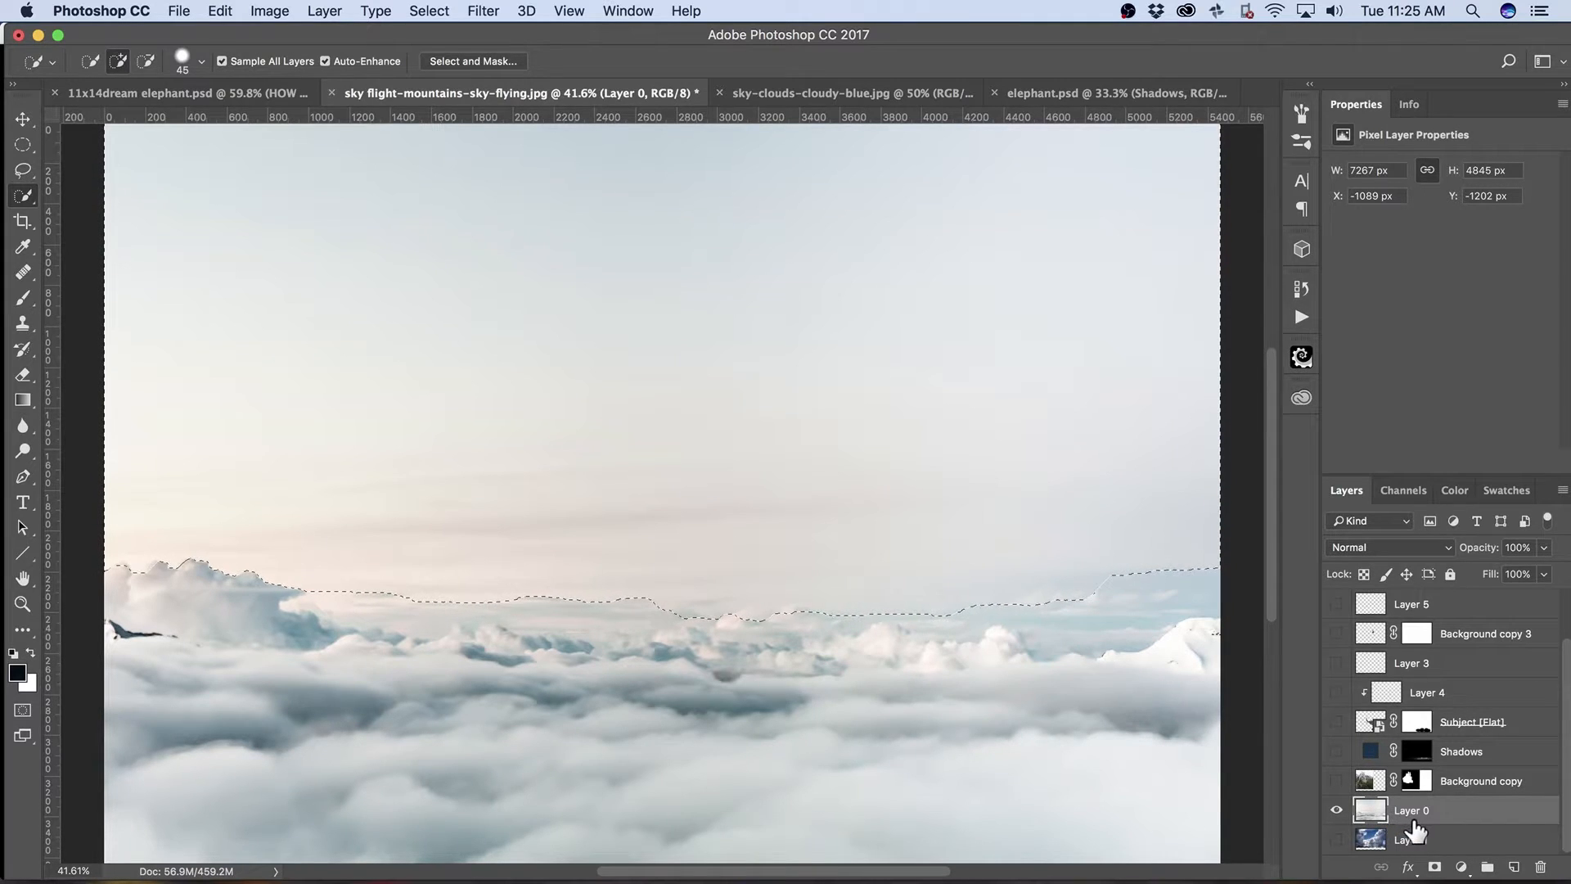
# Add a layer mask to Layer 0 from the sky selection, invert it and show Layer 1 behind.
pyautogui.click(1435, 866)
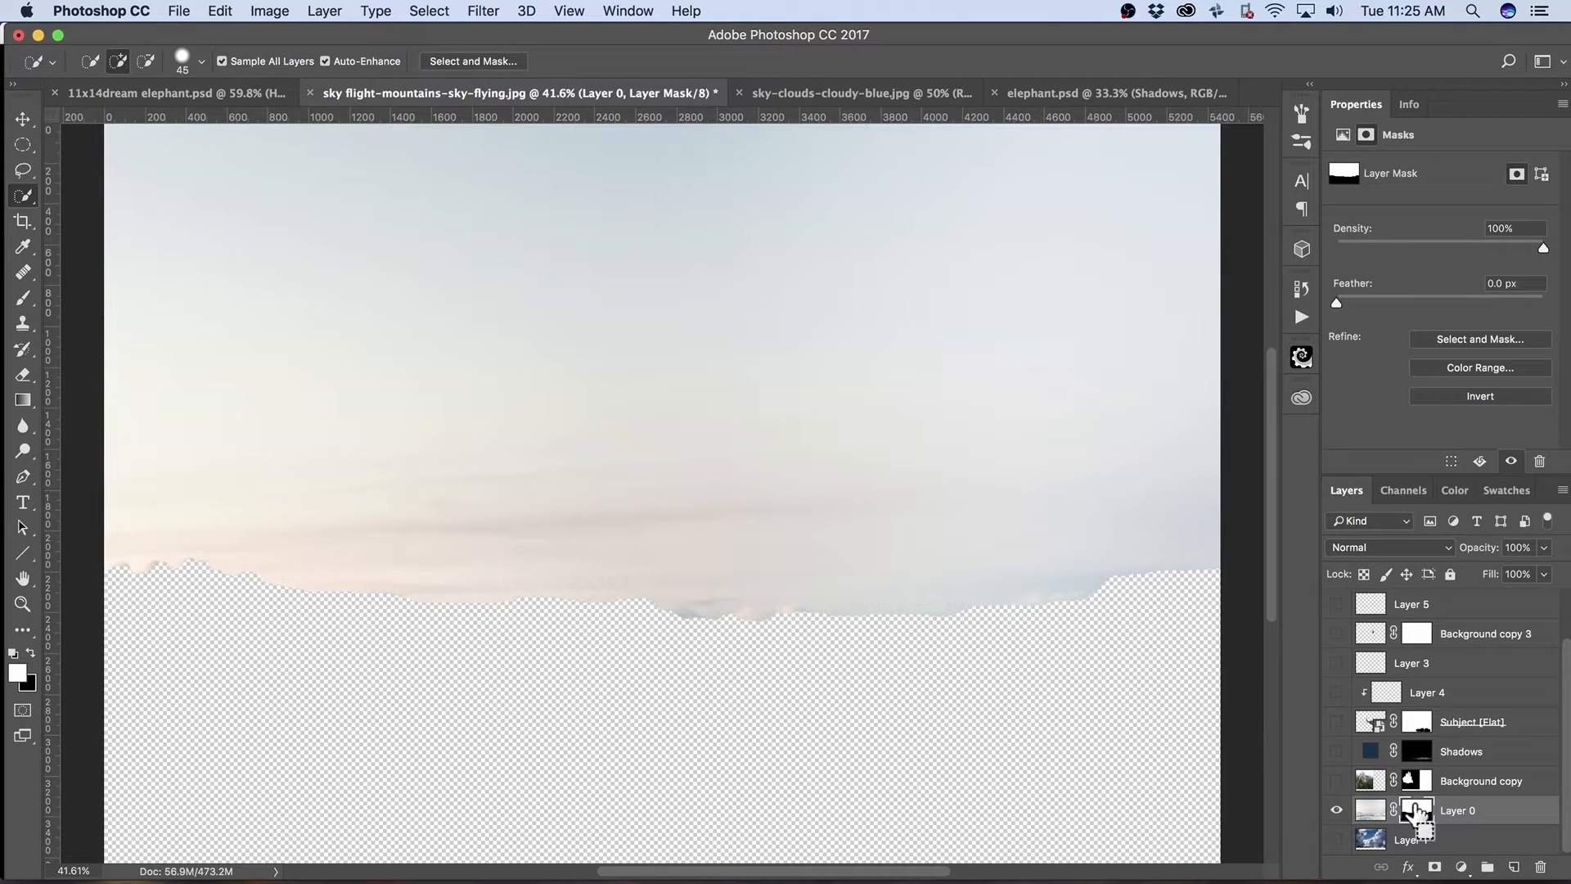
pyautogui.press('super+i')
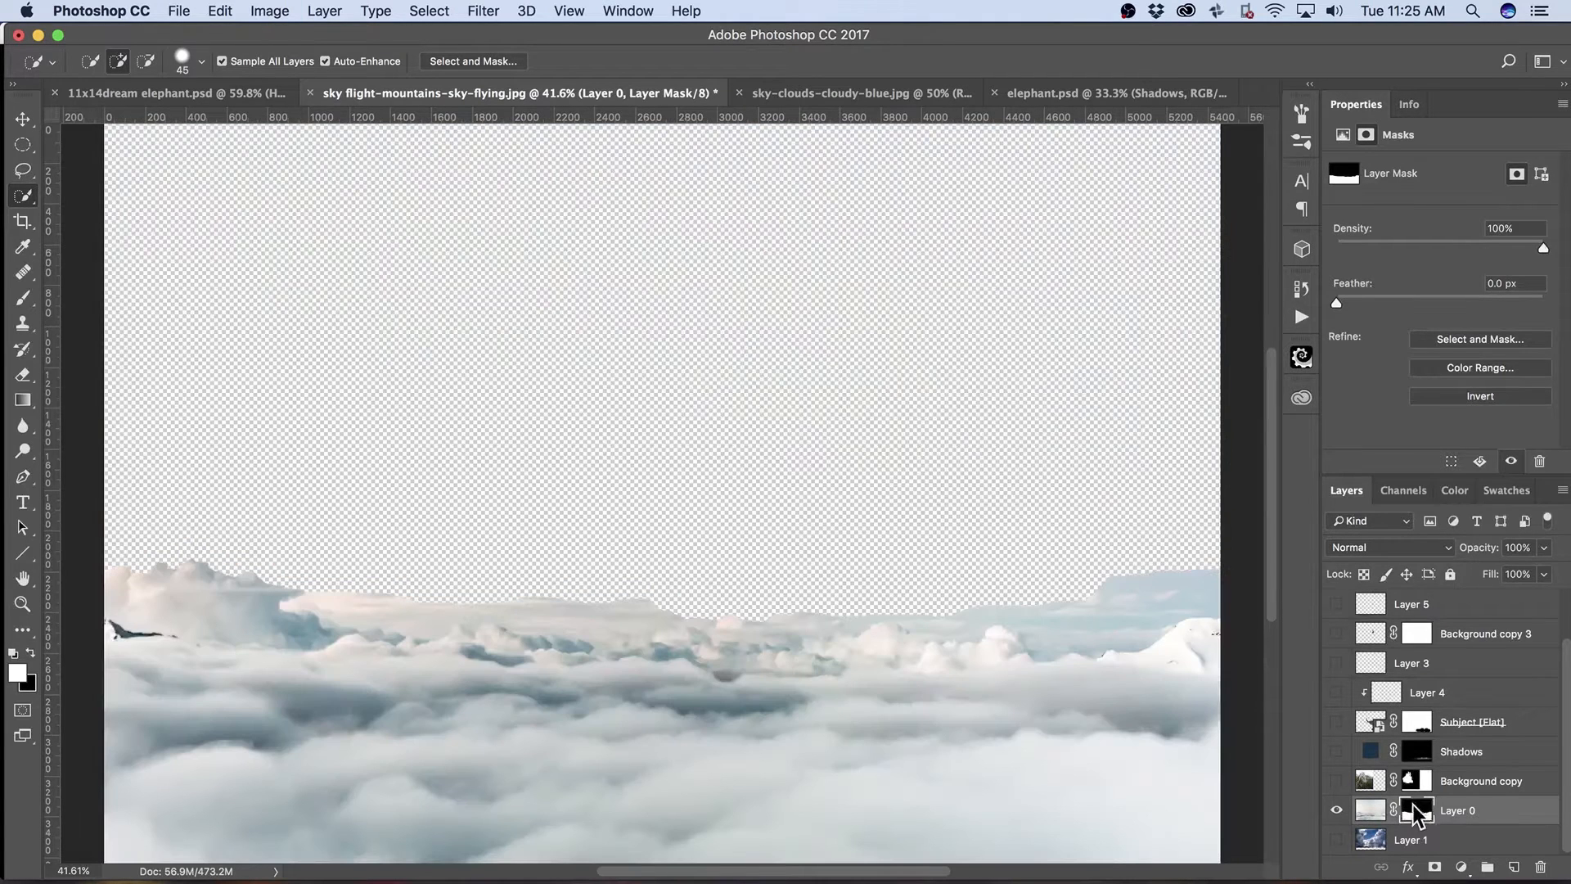
pyautogui.click(1336, 839)
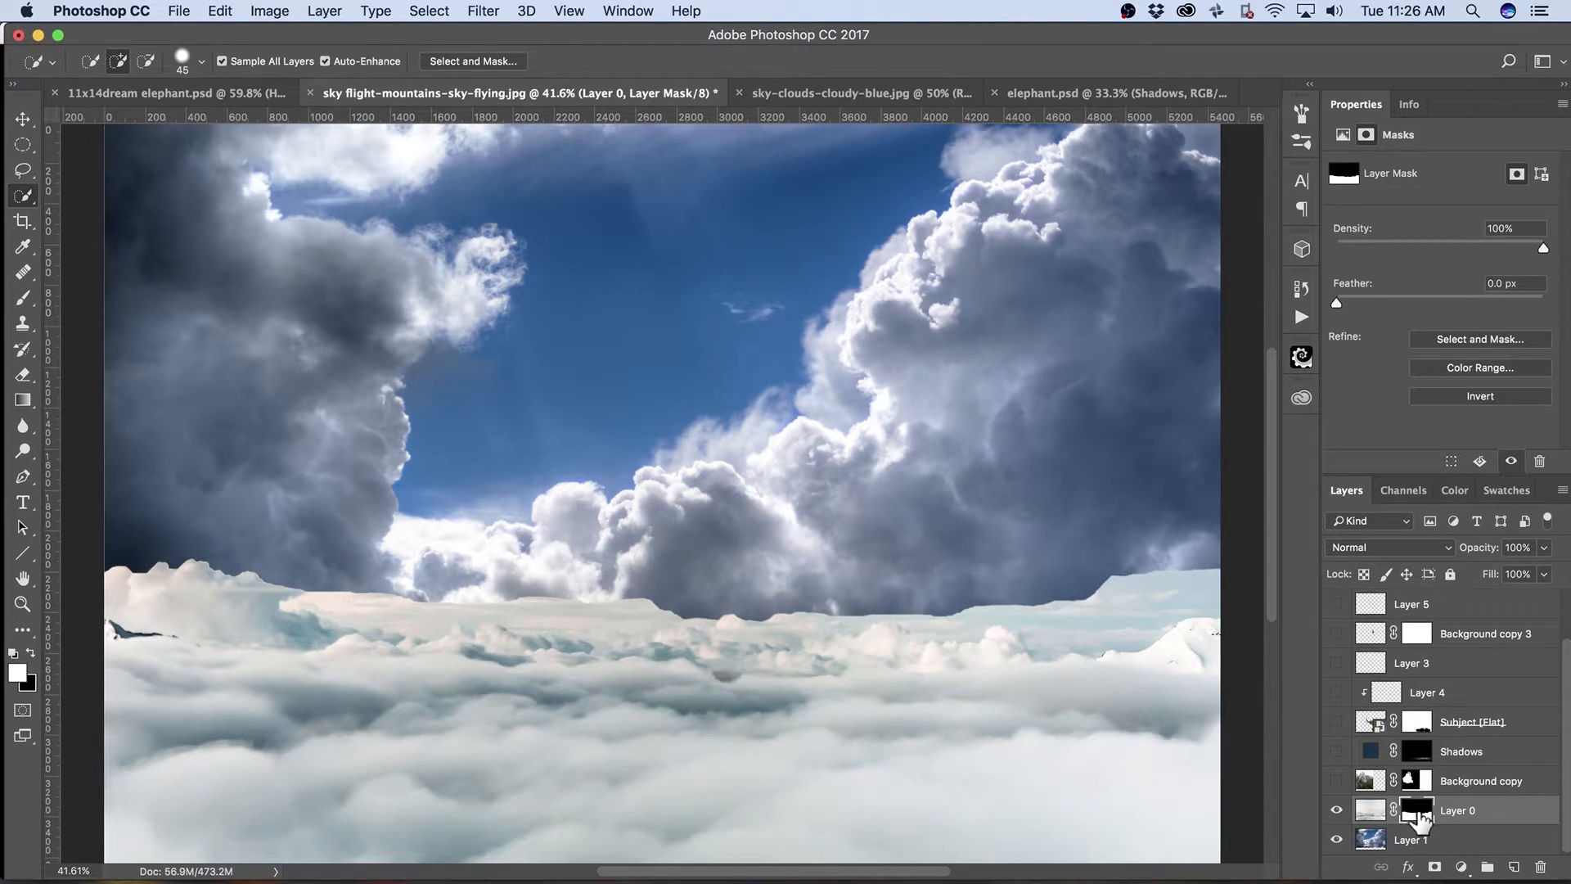
# Soften the horizon on Layer 0's mask by painting white with a size 700 brush at 20% opacity.
pyautogui.press('b')
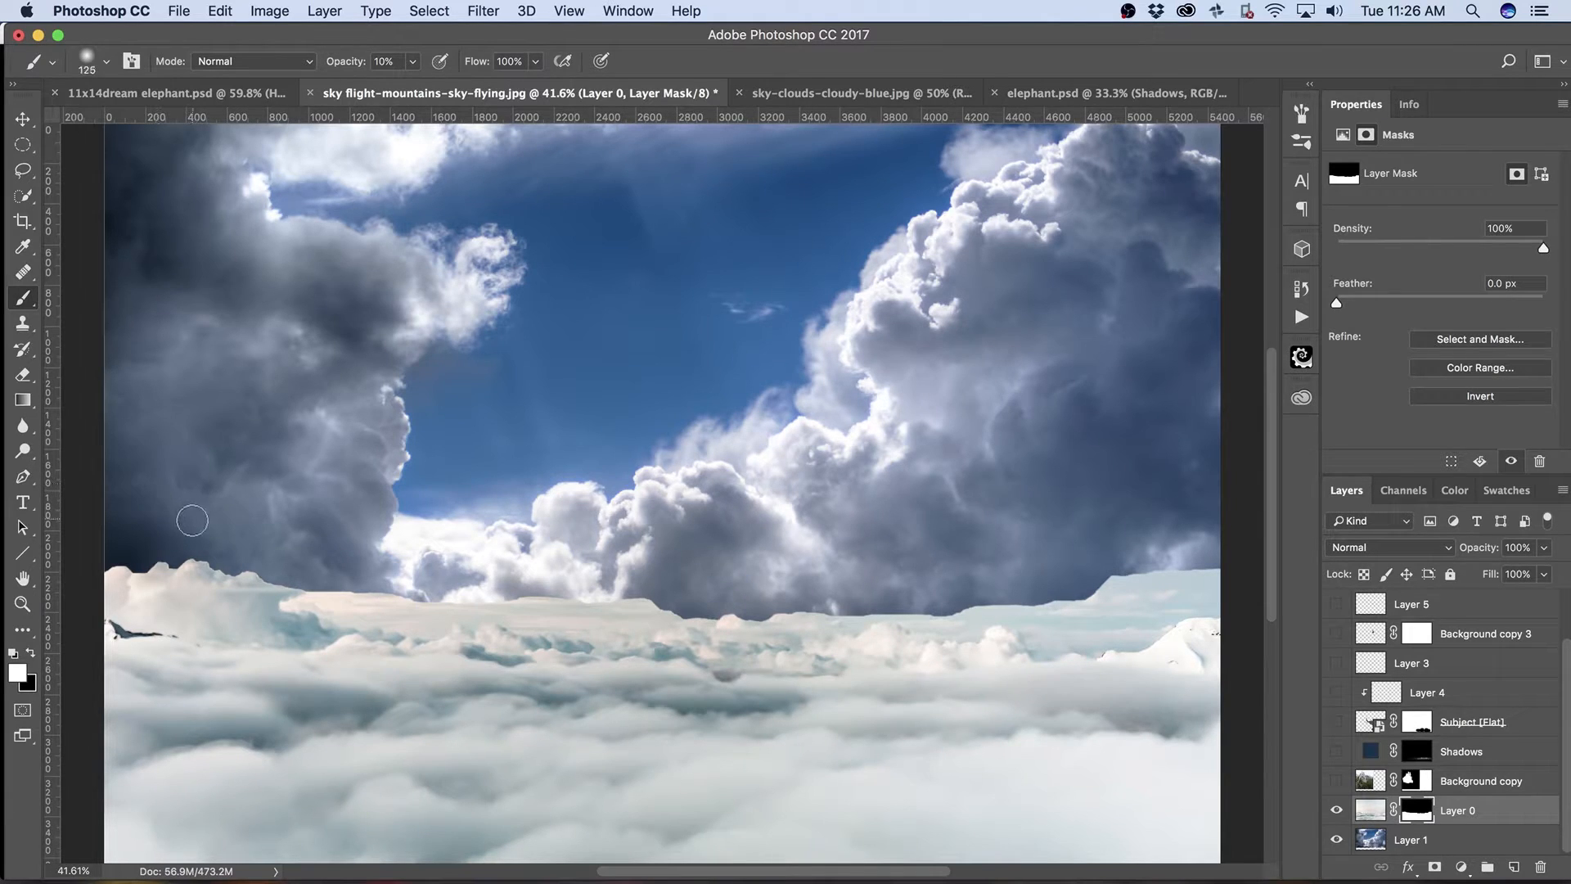
pyautogui.press(']')
pyautogui.press(']')
pyautogui.press(']')
pyautogui.press(']')
pyautogui.press(']')
pyautogui.press(']')
pyautogui.press(']')
pyautogui.press(']')
pyautogui.press('2')
pyautogui.moveTo(199, 577)
pyautogui.mouseDown()
pyautogui.moveTo(148, 565)
pyautogui.moveTo(330, 605)
pyautogui.moveTo(393, 606)
pyautogui.moveTo(307, 589)
pyautogui.moveTo(824, 625)
pyautogui.moveTo(780, 630)
pyautogui.moveTo(1194, 595)
pyautogui.moveTo(1090, 601)
pyautogui.moveTo(1226, 678)
pyautogui.moveTo(958, 604)
pyautogui.moveTo(637, 597)
pyautogui.moveTo(673, 612)
pyautogui.moveTo(134, 567)
pyautogui.moveTo(197, 565)
pyautogui.moveTo(189, 614)
pyautogui.mouseUp()
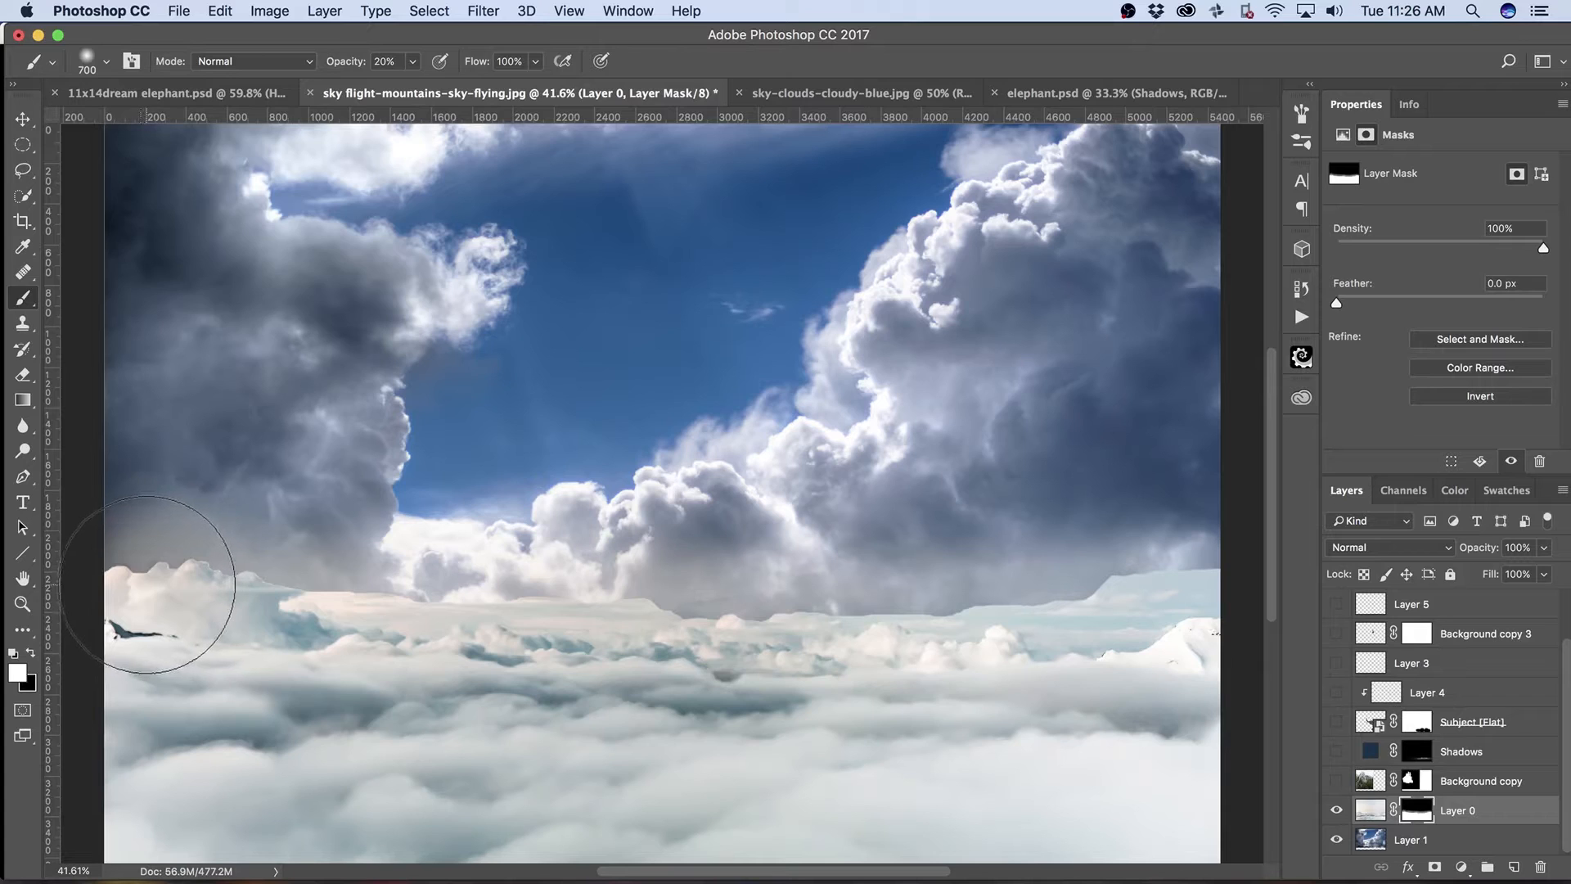
# Refine the cloud transition on Layer 0's mask at the far-left horizon, painting white at size 200 and 50% opacity.
pyautogui.press('[')
pyautogui.press('[')
pyautogui.press('[')
pyautogui.press('[')
pyautogui.press('[')
pyautogui.press('[')
pyautogui.press('[')
pyautogui.press('[')
pyautogui.press('x')
pyautogui.press('5')
pyautogui.press('x')
pyautogui.moveTo(109, 564)
pyautogui.mouseDown()
pyautogui.moveTo(480, 616)
pyautogui.moveTo(151, 576)
pyautogui.moveTo(219, 559)
pyautogui.moveTo(121, 565)
pyautogui.moveTo(302, 608)
pyautogui.moveTo(574, 622)
pyautogui.moveTo(461, 612)
pyautogui.moveTo(602, 605)
pyautogui.moveTo(746, 626)
pyautogui.moveTo(723, 625)
pyautogui.moveTo(846, 625)
pyautogui.moveTo(769, 612)
pyautogui.moveTo(808, 616)
pyautogui.moveTo(785, 604)
pyautogui.moveTo(743, 620)
pyautogui.moveTo(1038, 605)
pyautogui.moveTo(992, 620)
pyautogui.moveTo(1216, 574)
pyautogui.moveTo(1054, 599)
pyautogui.moveTo(389, 595)
pyautogui.moveTo(93, 534)
pyautogui.mouseUp()
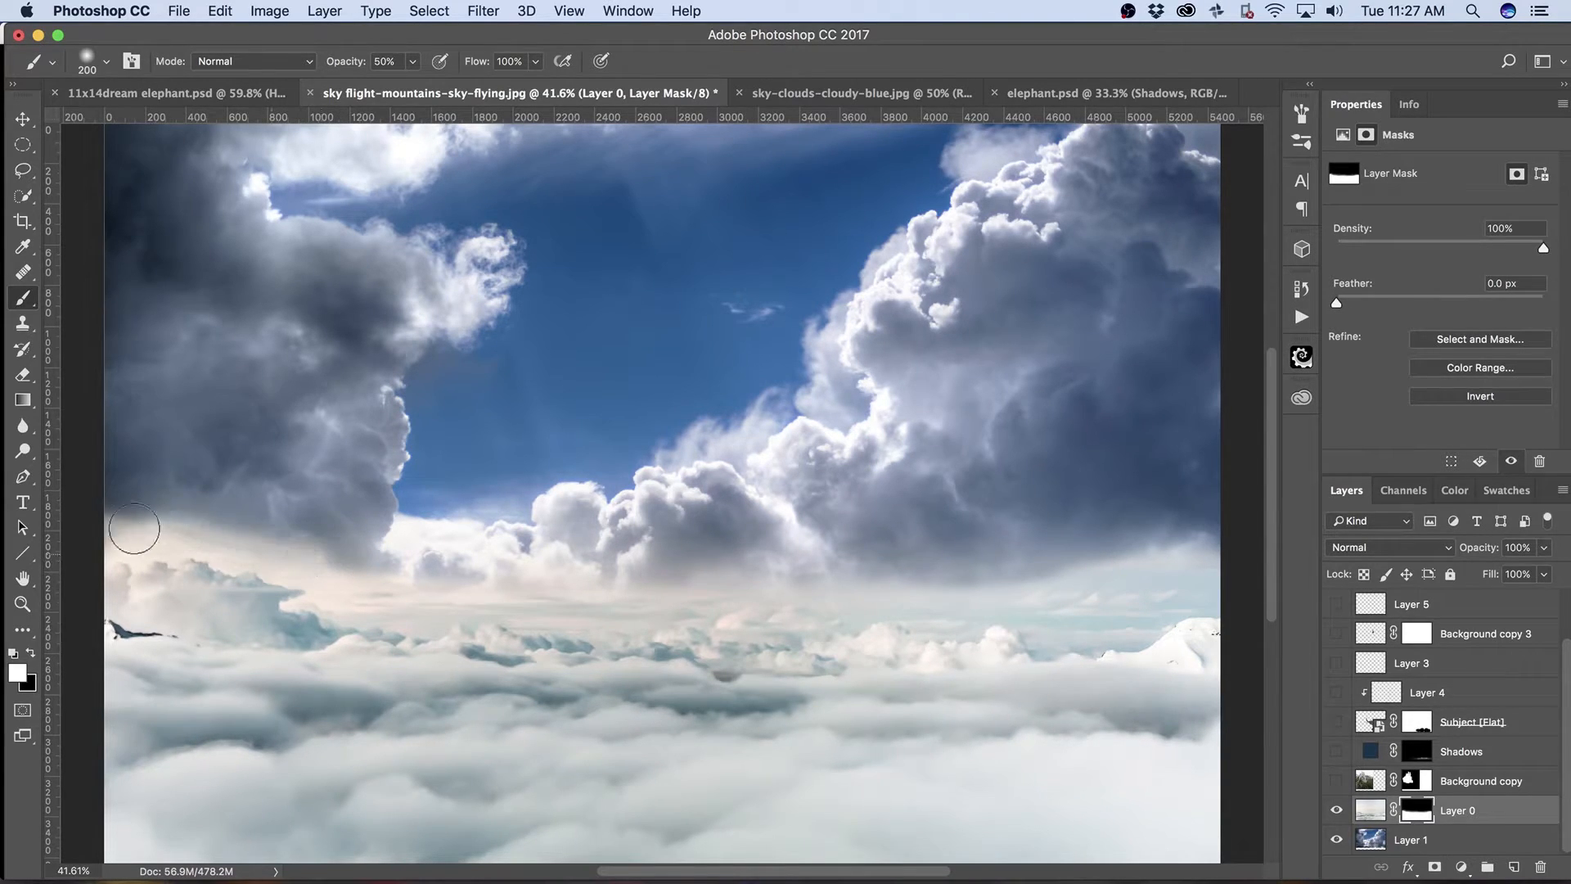
pyautogui.moveTo(139, 530); pyautogui.dragTo(158, 526)
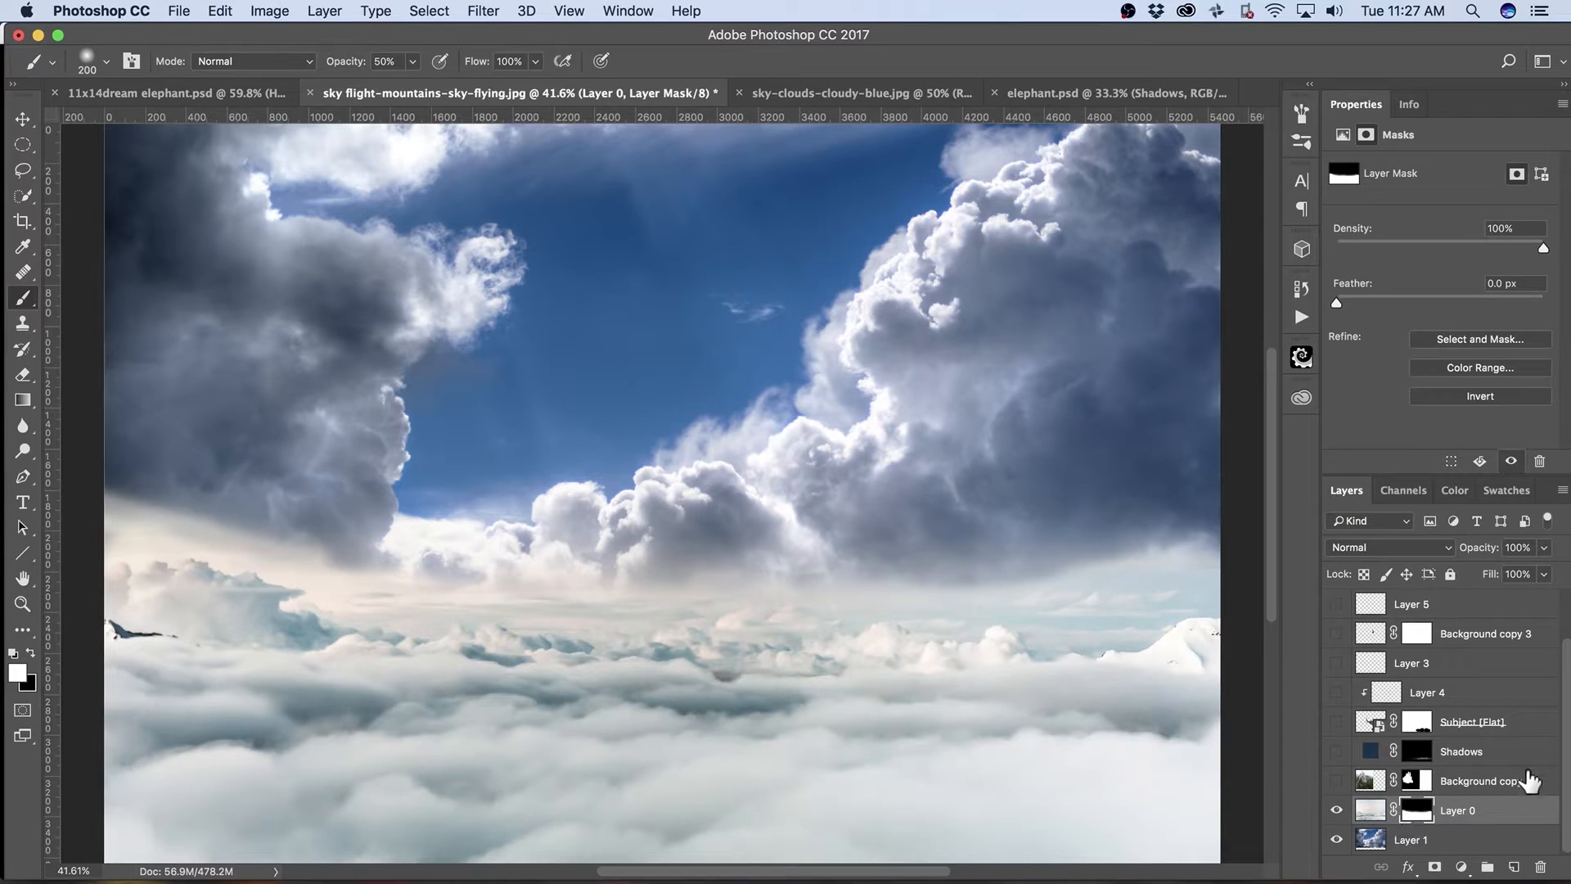
# Add a Hue/Saturation adjustment above Layer 1 with hue -17, saturation -28 and lightness +6.
pyautogui.click(1371, 841)
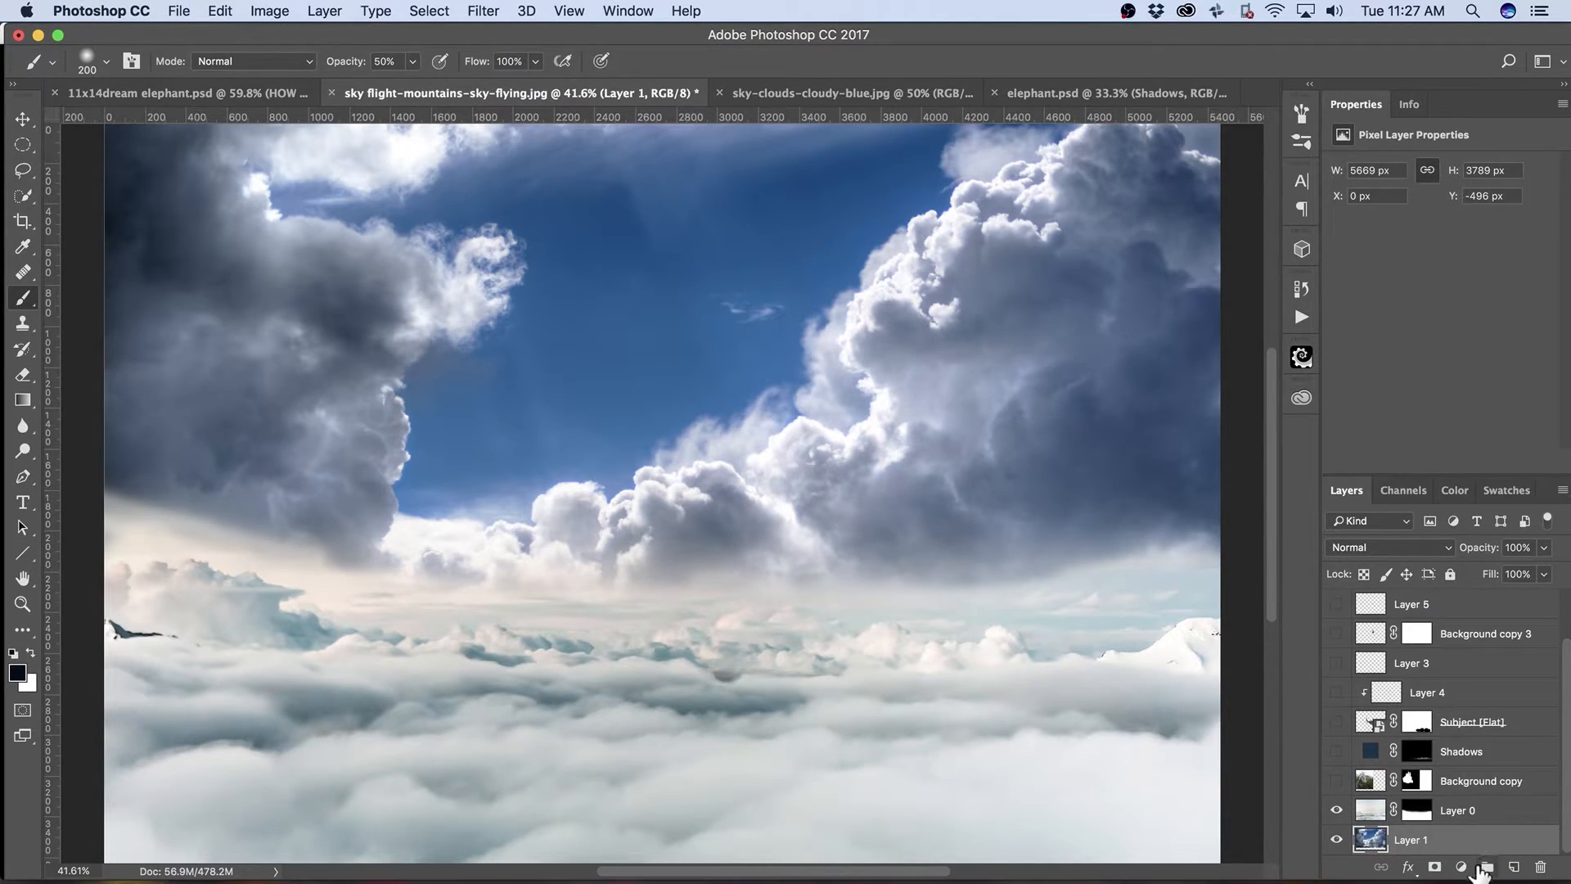
pyautogui.click(1461, 866)
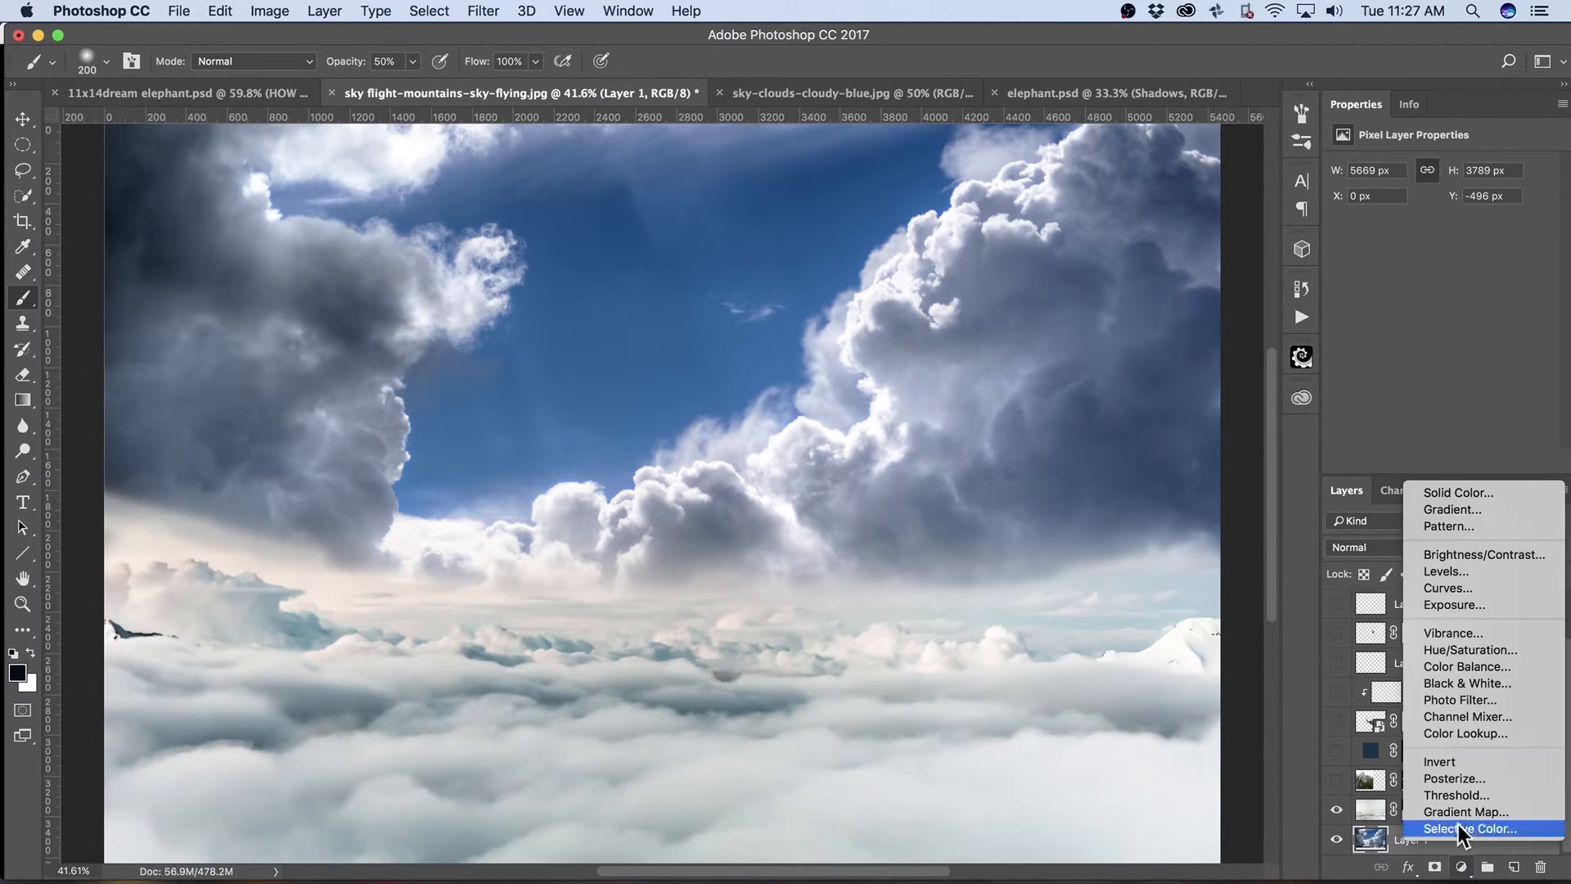
pyautogui.click(1494, 650)
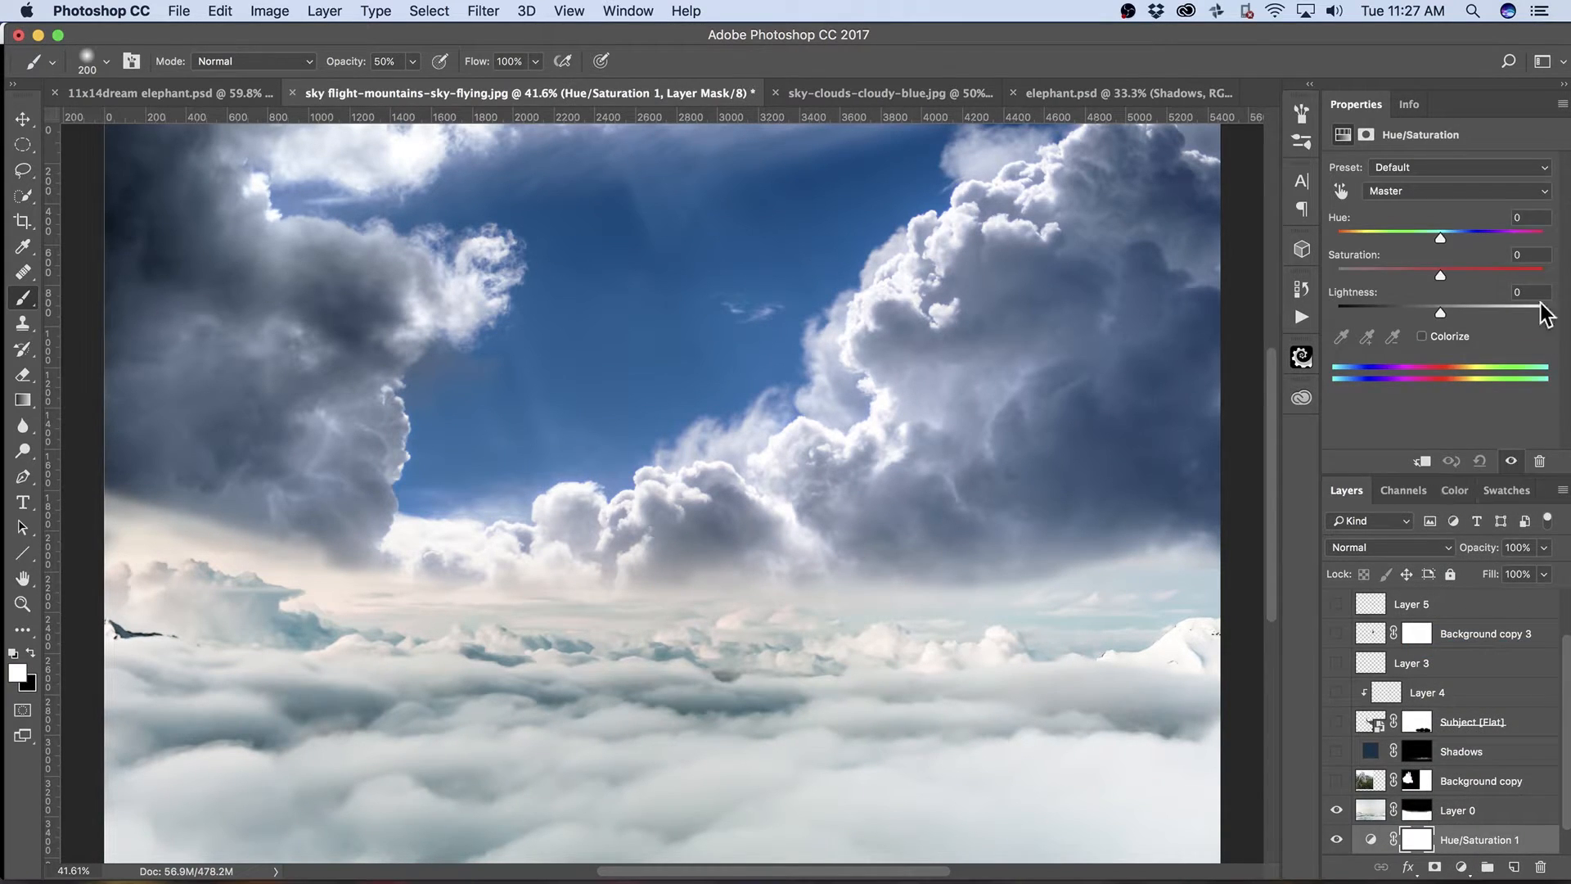
pyautogui.moveTo(1444, 243); pyautogui.dragTo(1430, 241)
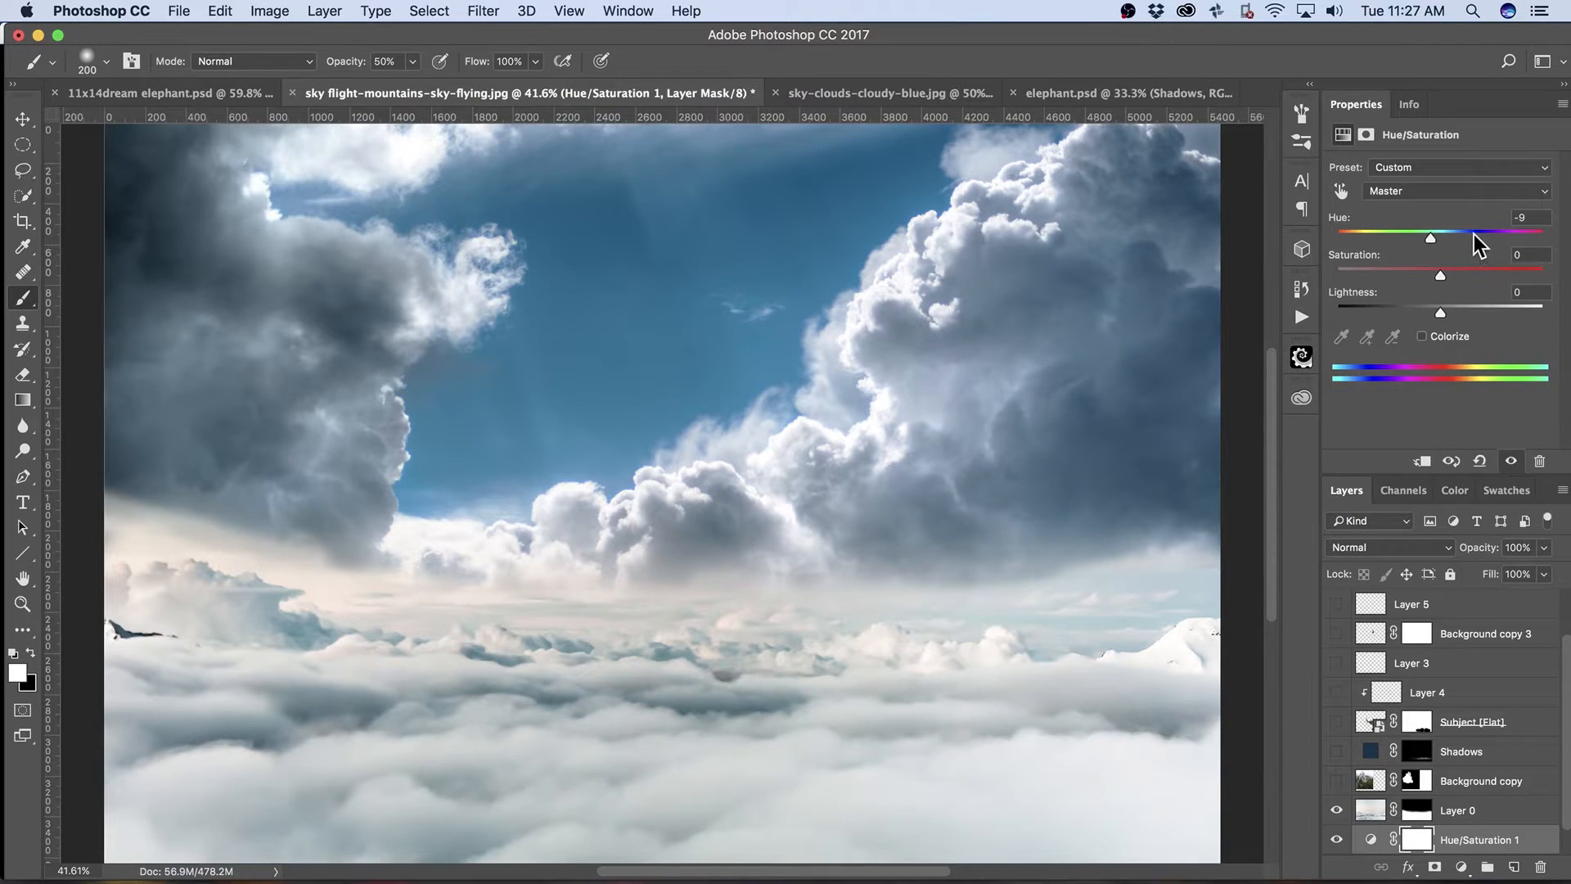
pyautogui.moveTo(1432, 237)
pyautogui.mouseDown()
pyautogui.moveTo(1394, 257)
pyautogui.moveTo(1422, 257)
pyautogui.mouseUp()
pyautogui.moveTo(1441, 311); pyautogui.dragTo(1450, 309)
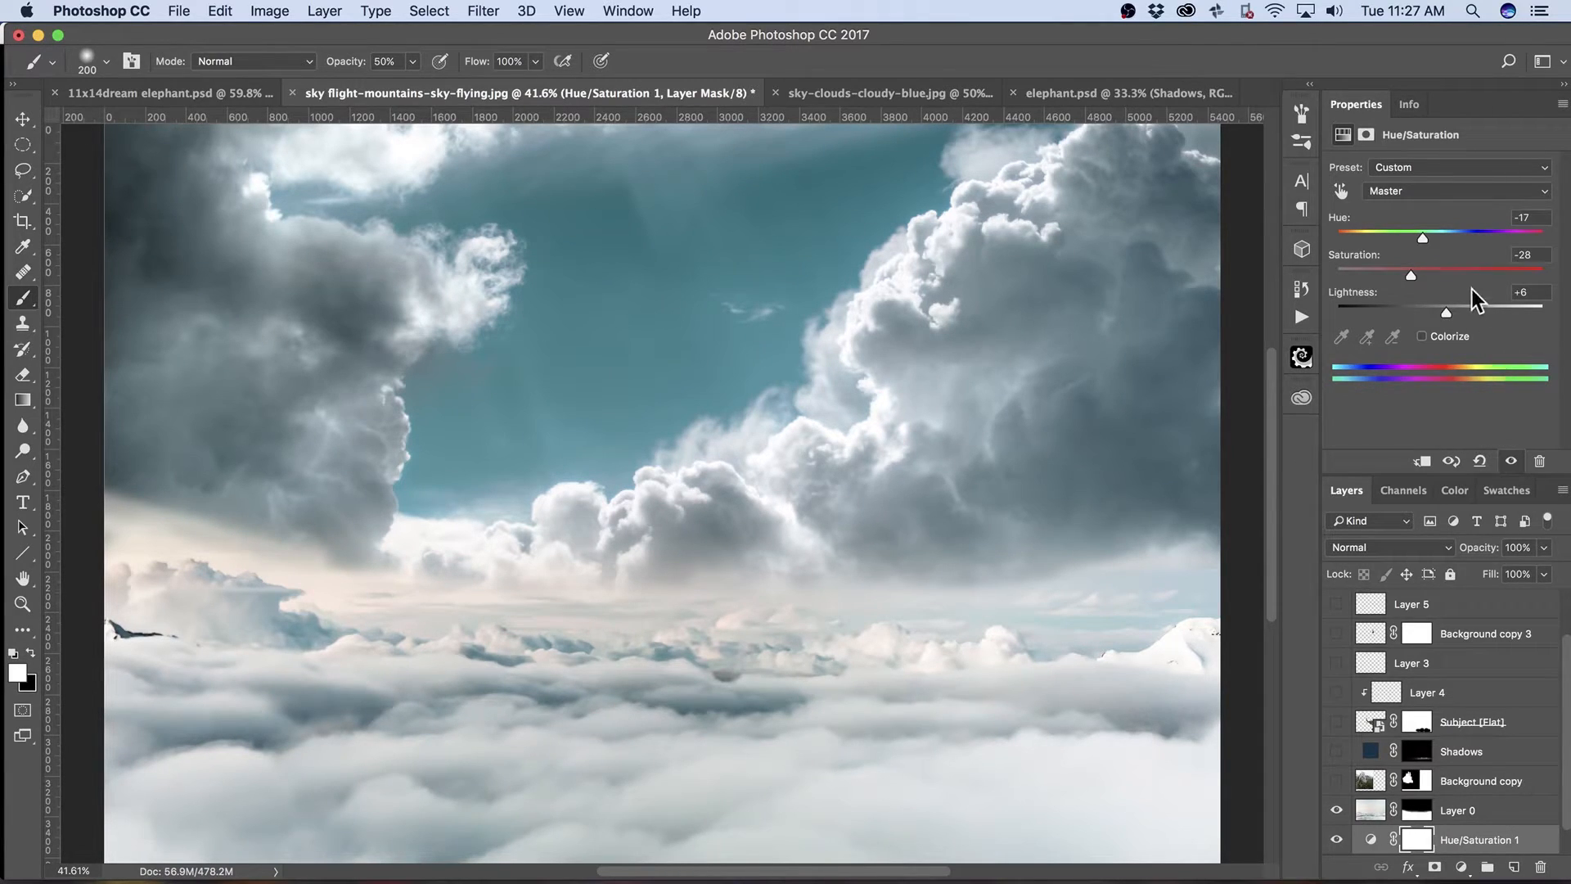
# Add a Curves adjustment above Hue/Saturation 1, lowering the Red channel's shadows to input 43, output 20 and anchoring it at 98.
pyautogui.click(1461, 867)
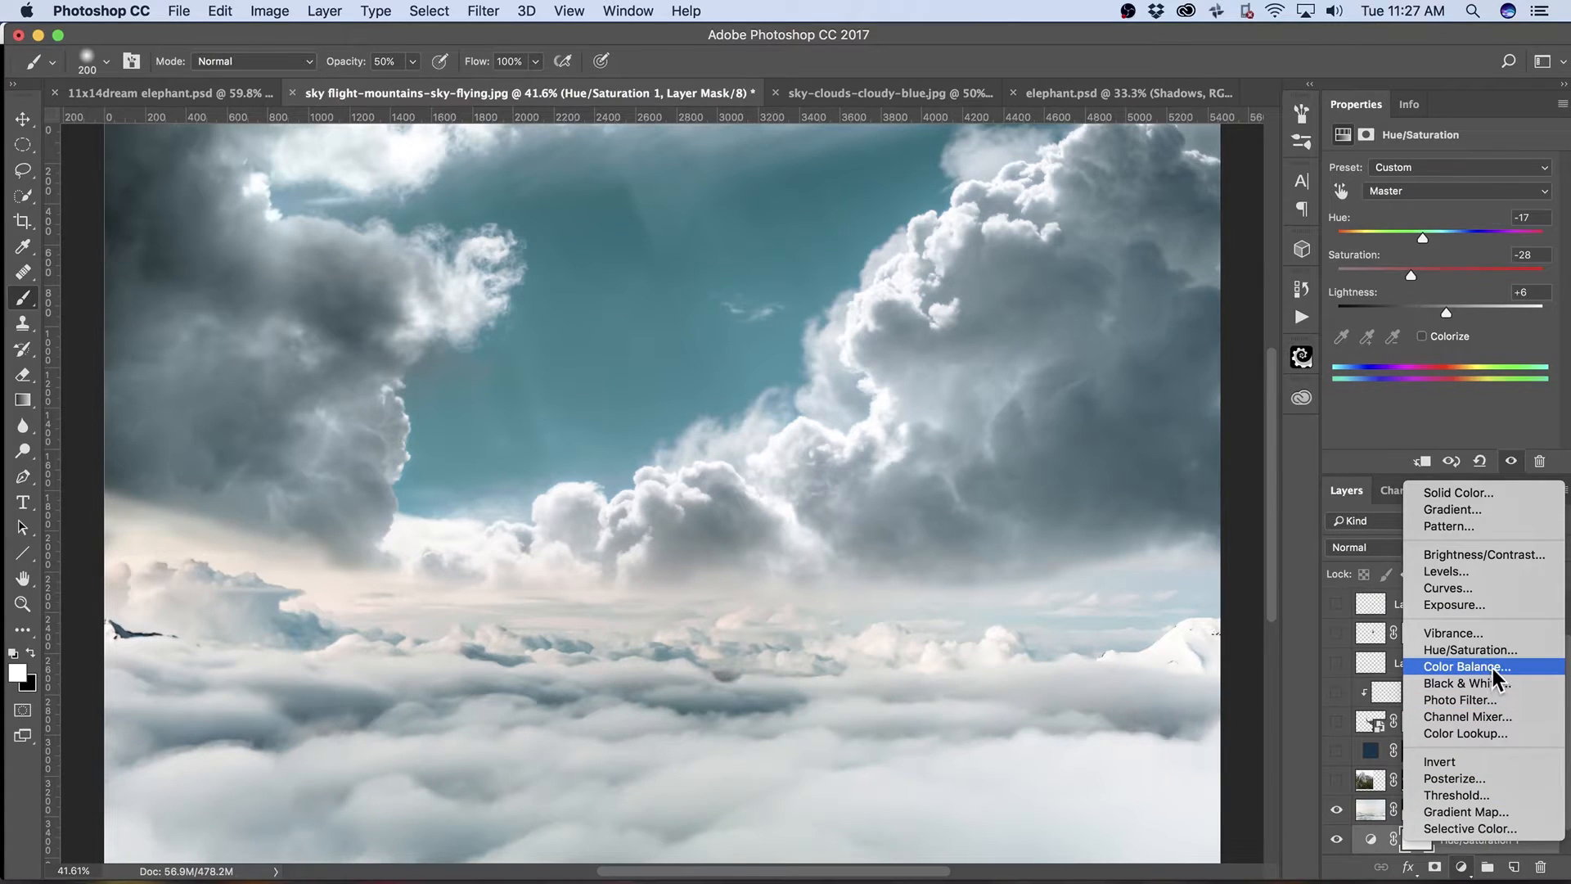
pyautogui.click(1485, 587)
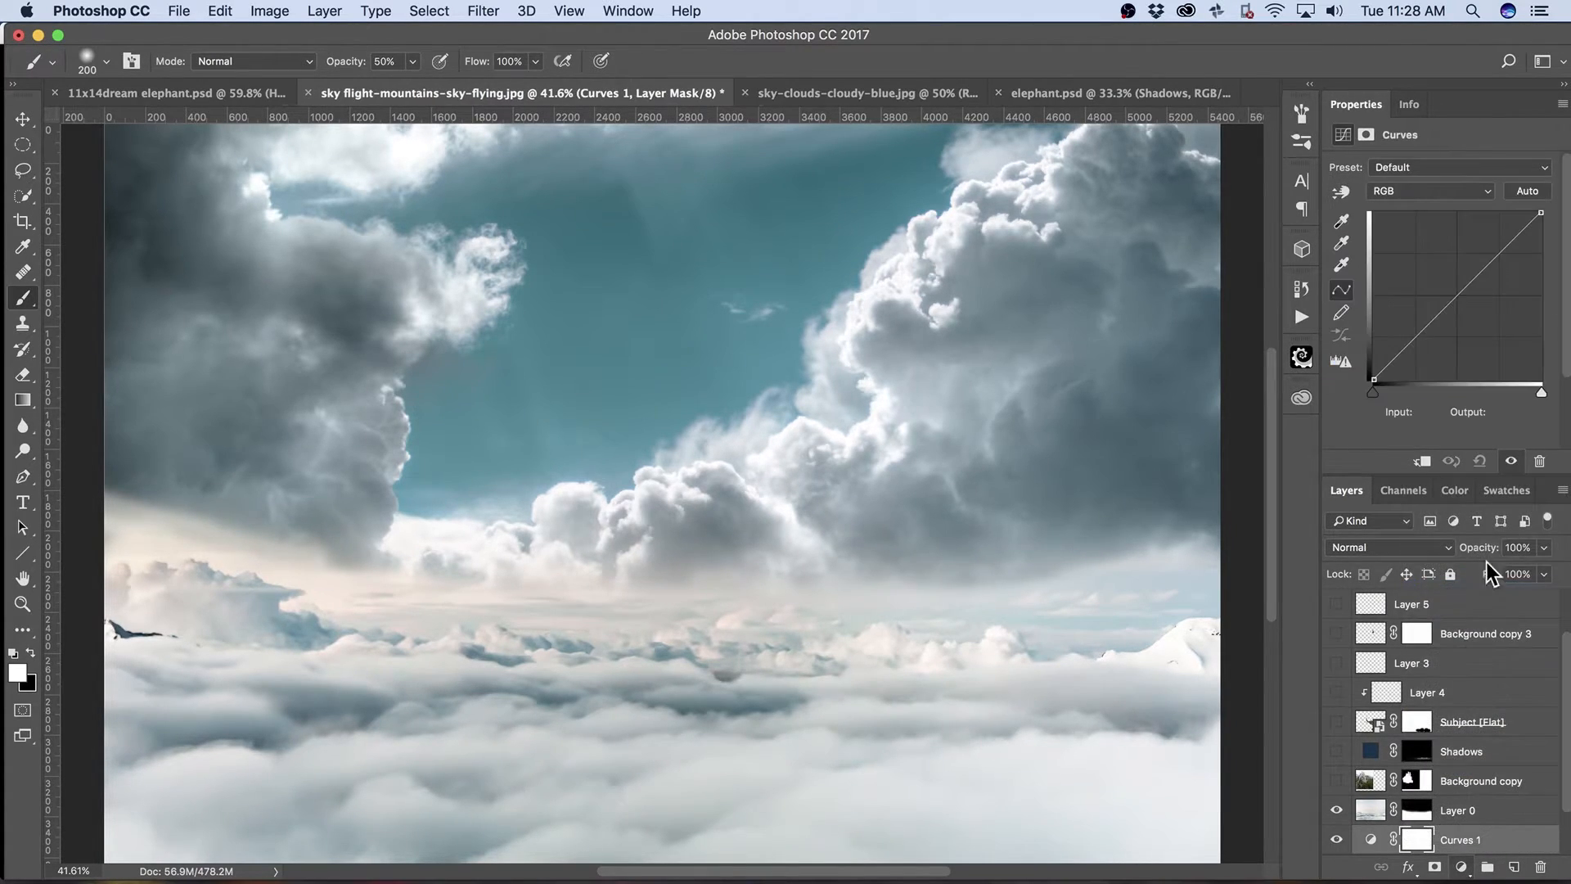
pyautogui.click(1425, 191)
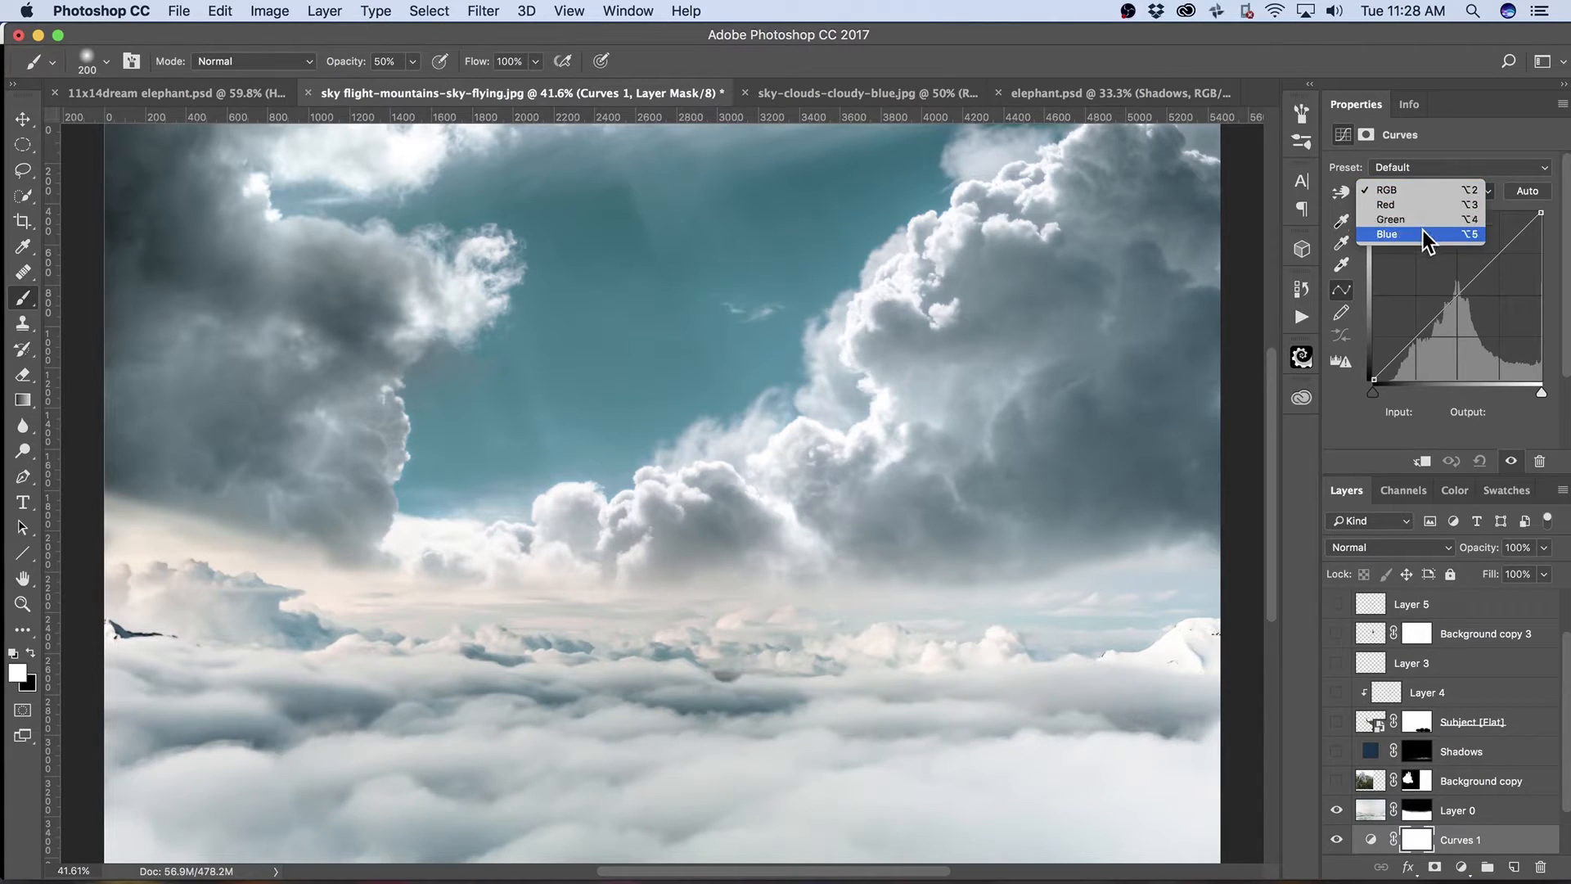
pyautogui.click(1411, 206)
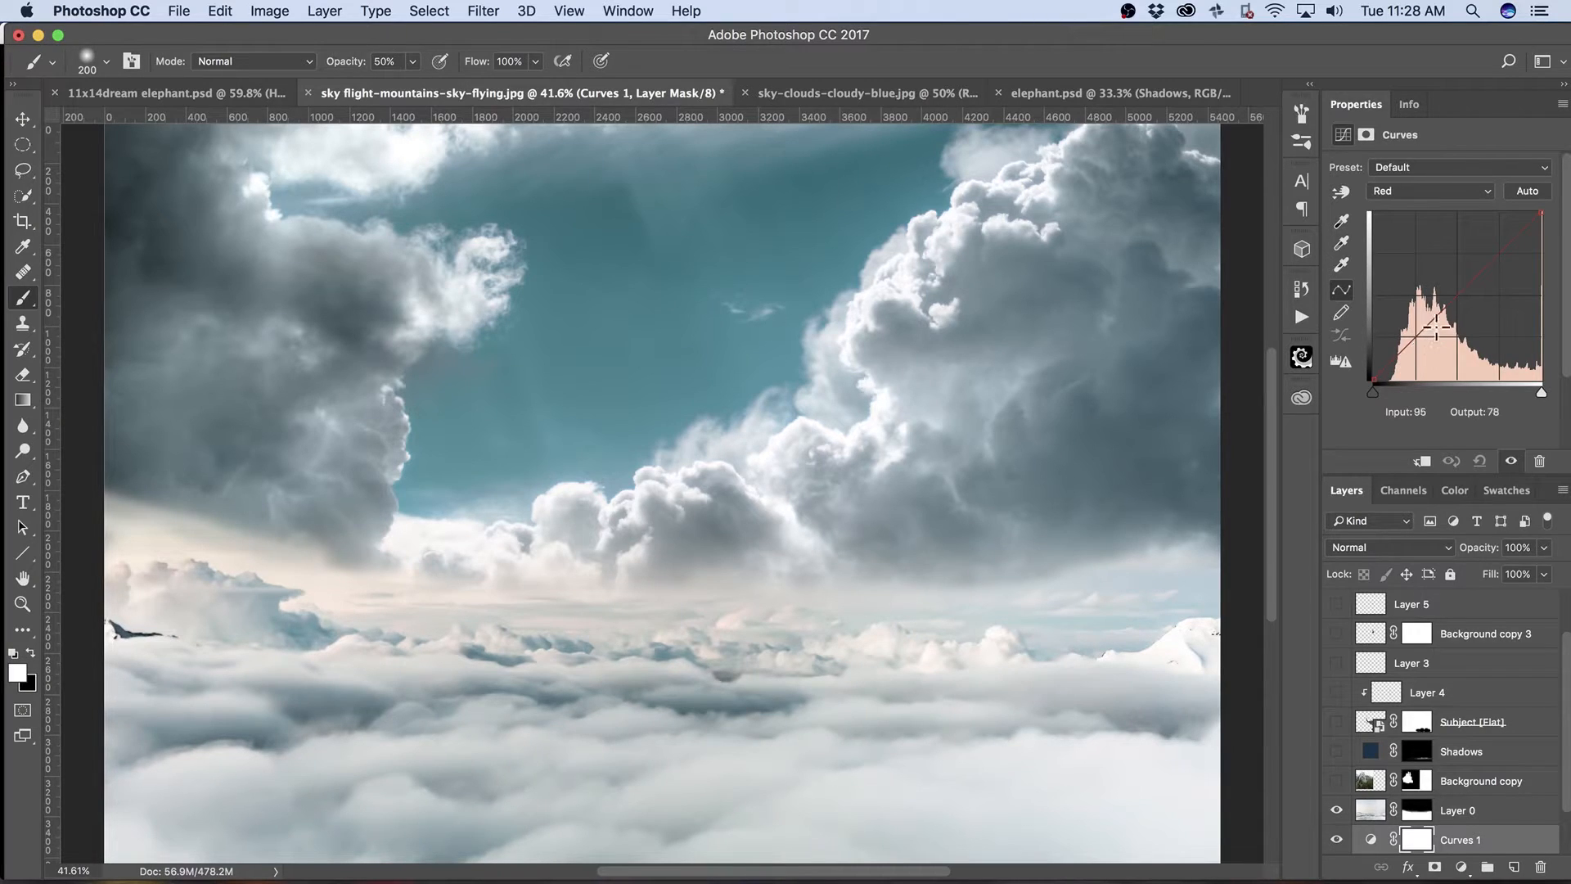
pyautogui.click(1457, 295)
pyautogui.click(1498, 255)
pyautogui.moveTo(1398, 358)
pyautogui.mouseDown()
pyautogui.moveTo(1402, 380)
pyautogui.moveTo(1401, 365)
pyautogui.mouseUp()
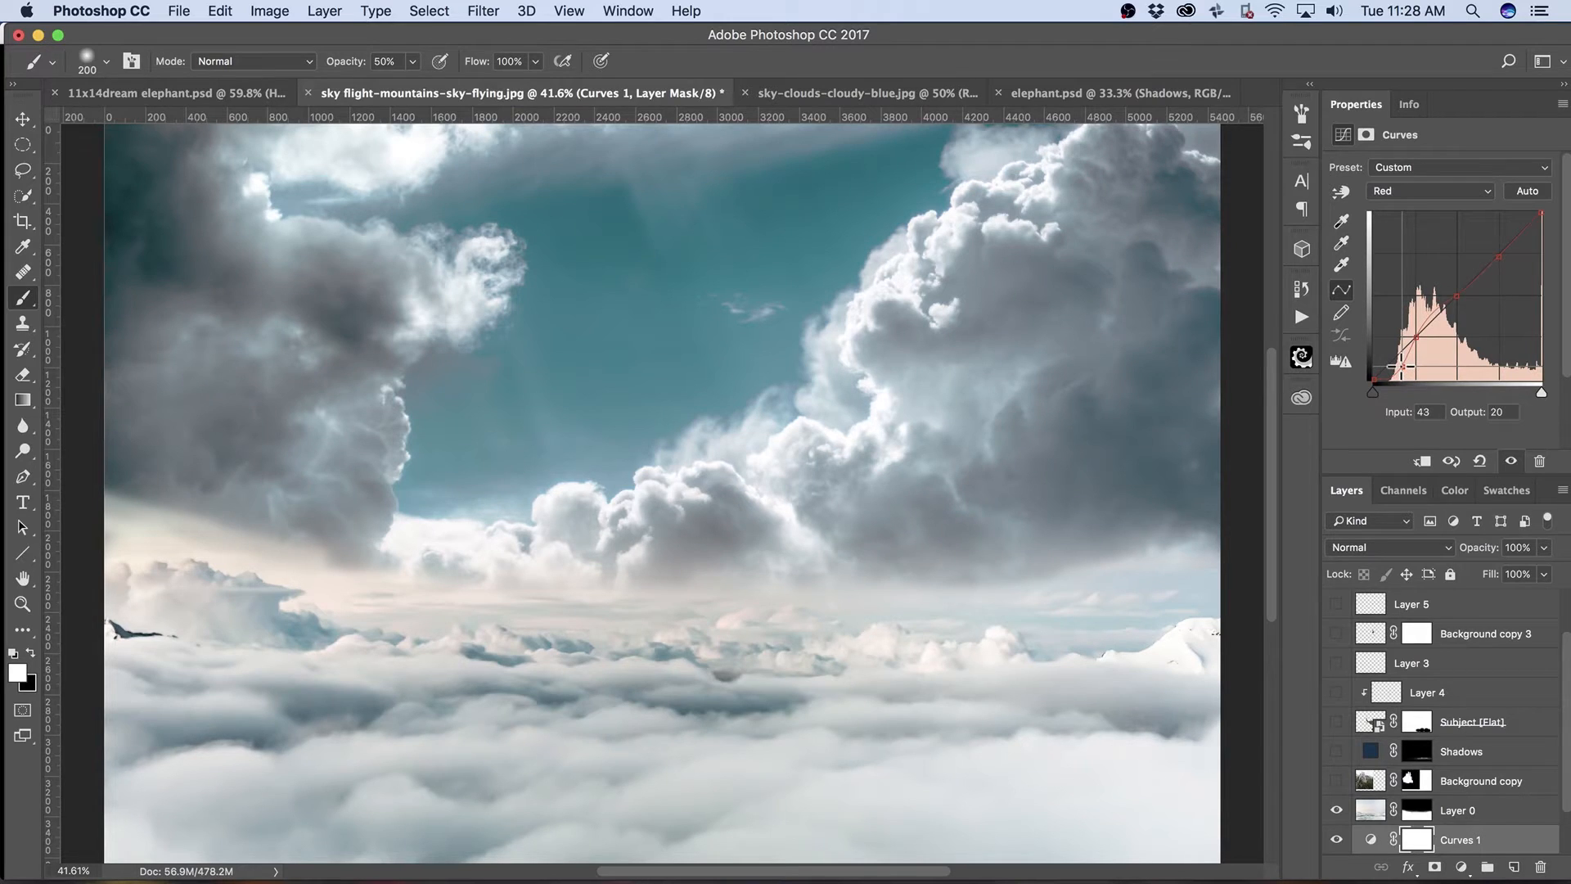
pyautogui.click(1437, 316)
# In Curves 1, lower the Blue channel's darkest shadows, anchor the curve at input 96, output 93, and return to the RGB curve.
pyautogui.click(1421, 190)
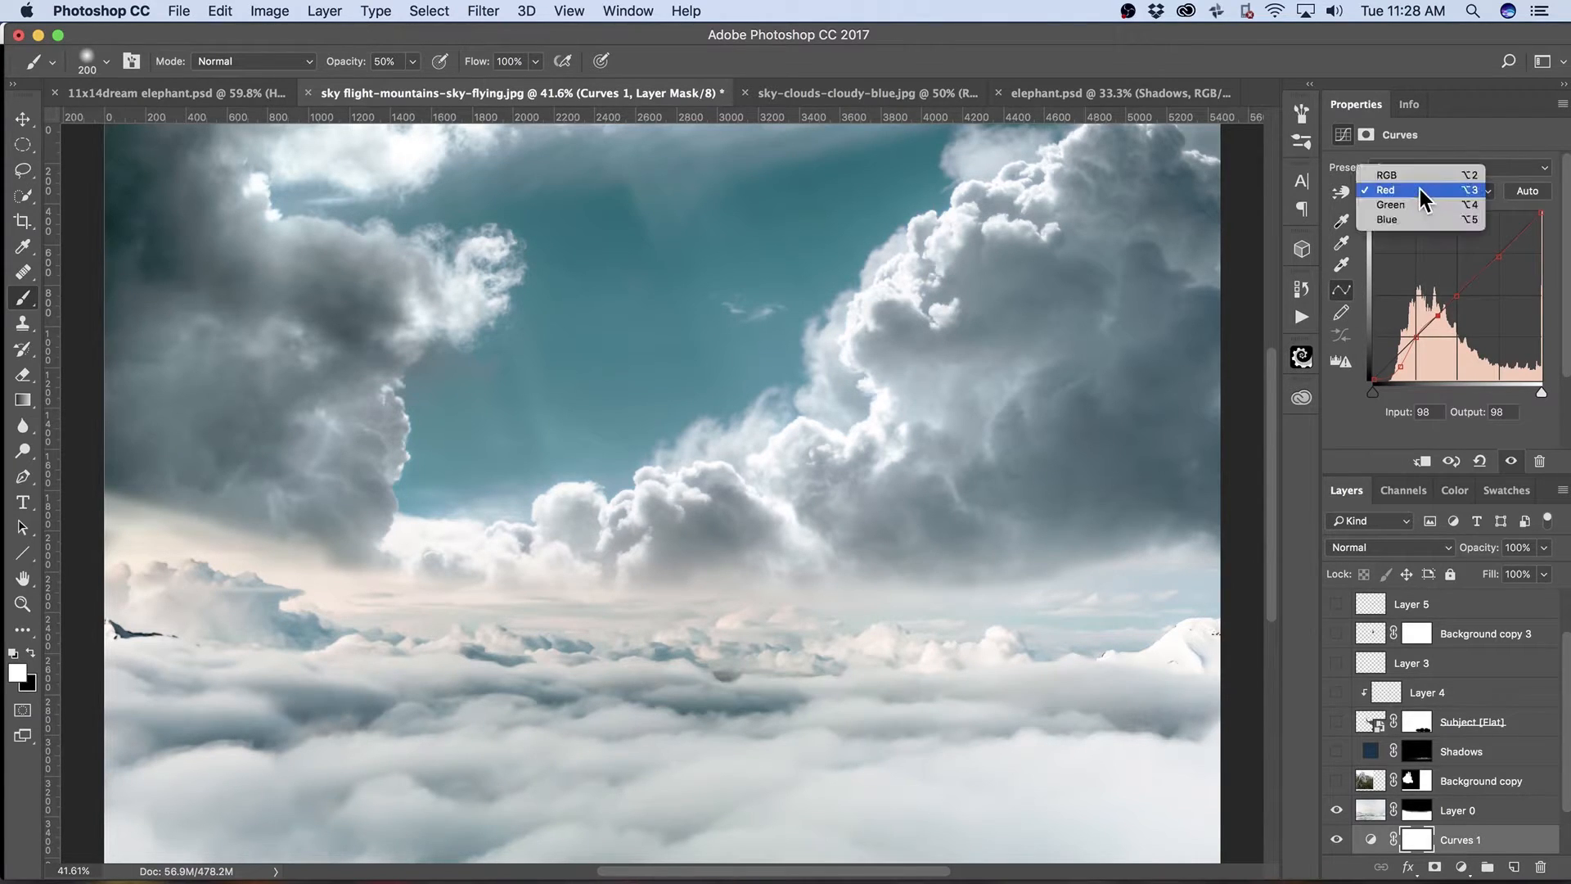
pyautogui.click(1419, 222)
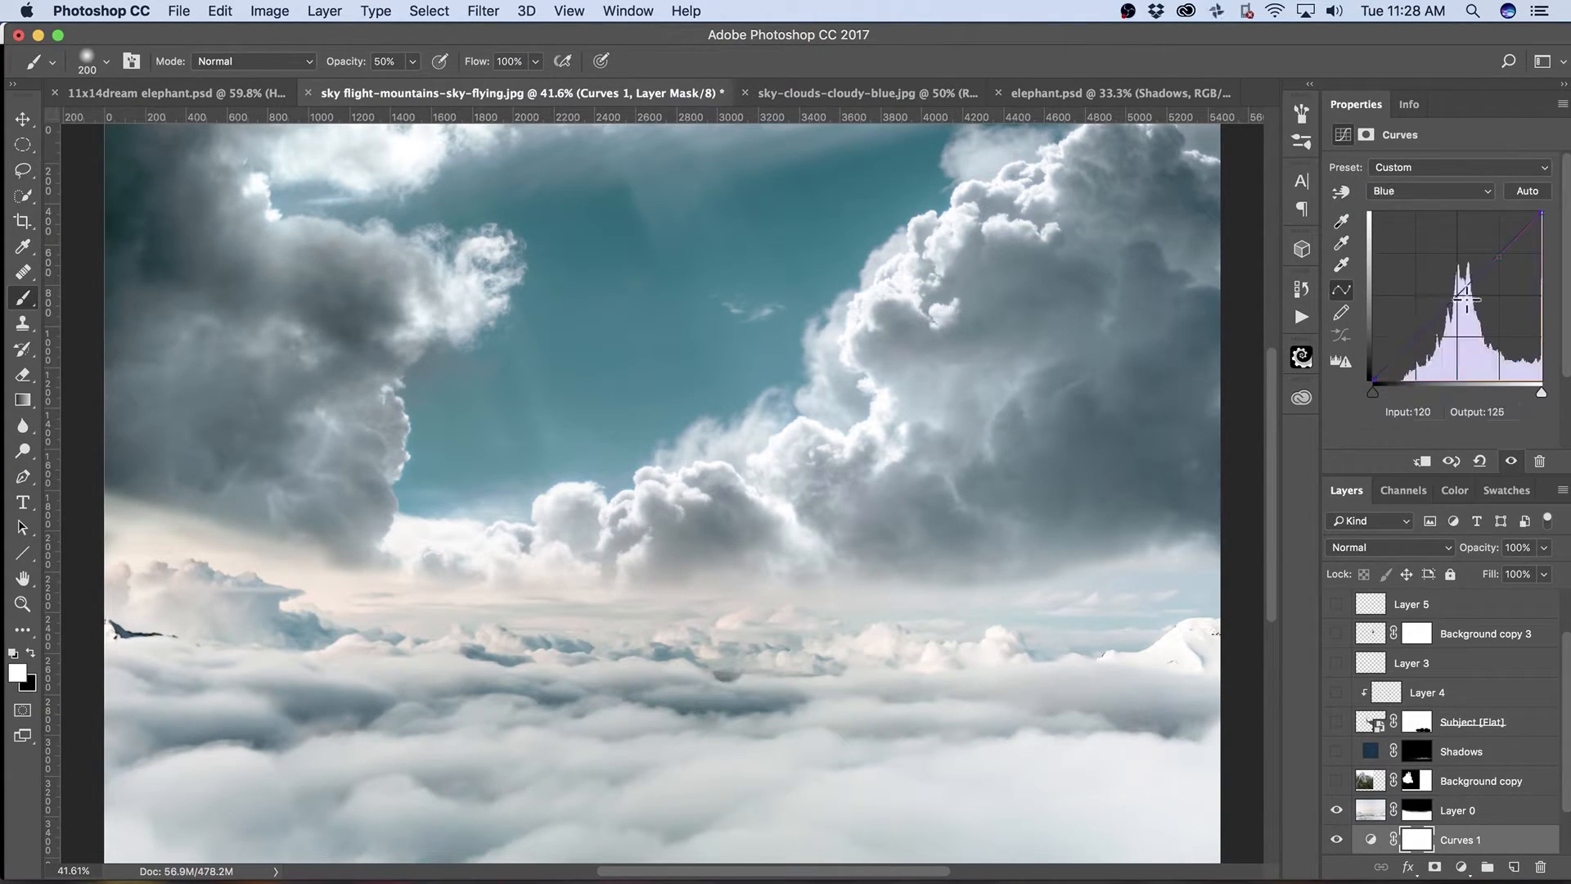
pyautogui.click(1418, 334)
pyautogui.click(1500, 252)
pyautogui.click(1390, 365)
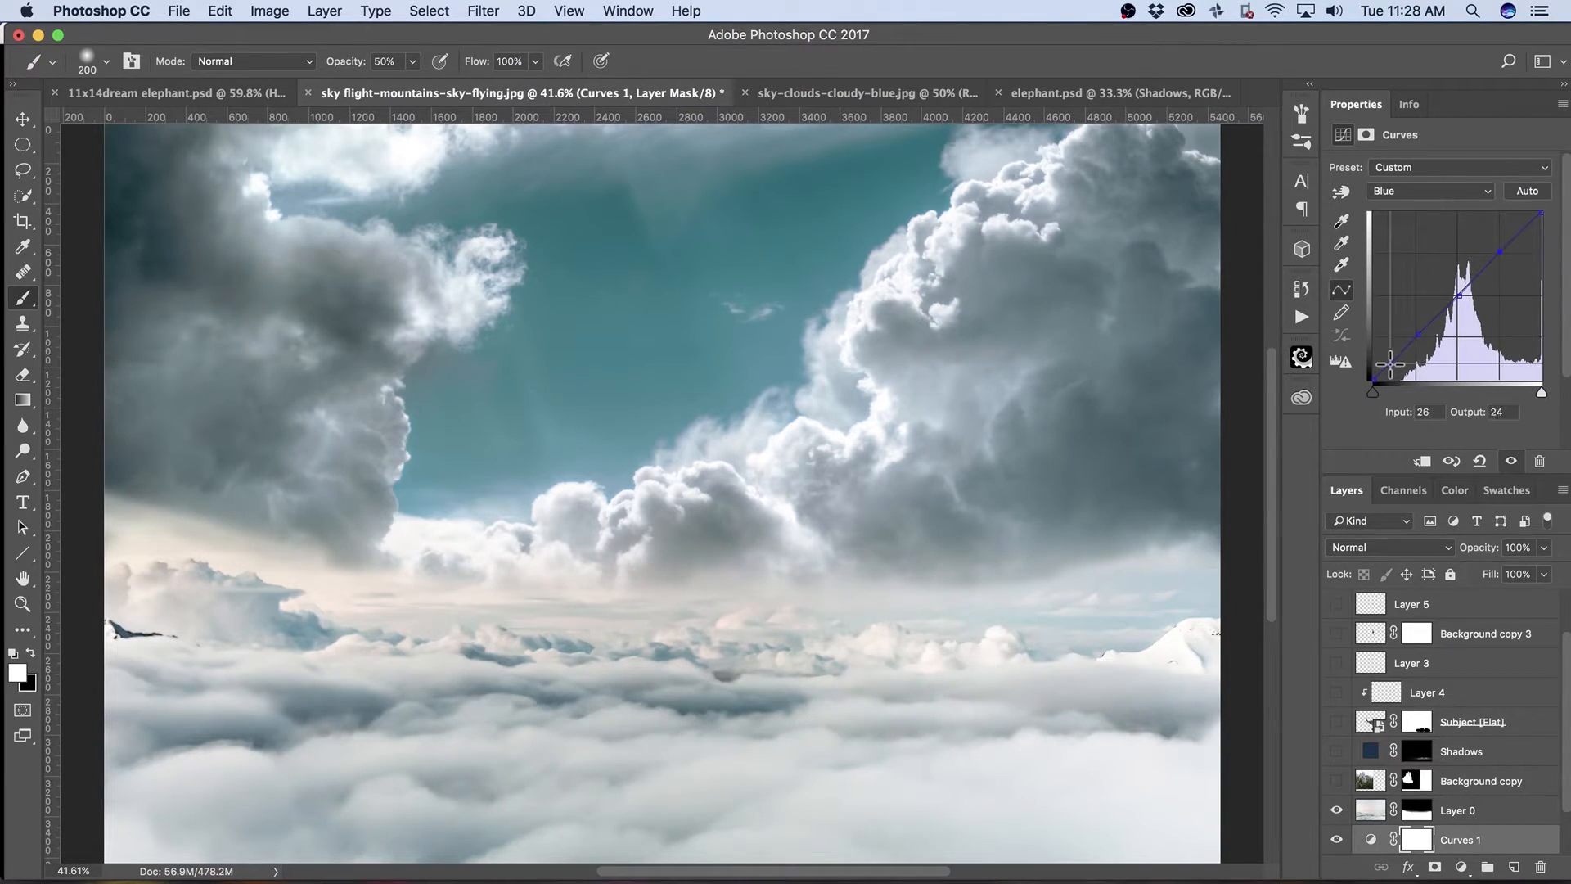
pyautogui.moveTo(1391, 365); pyautogui.dragTo(1401, 378)
pyautogui.moveTo(1432, 317); pyautogui.dragTo(1437, 318)
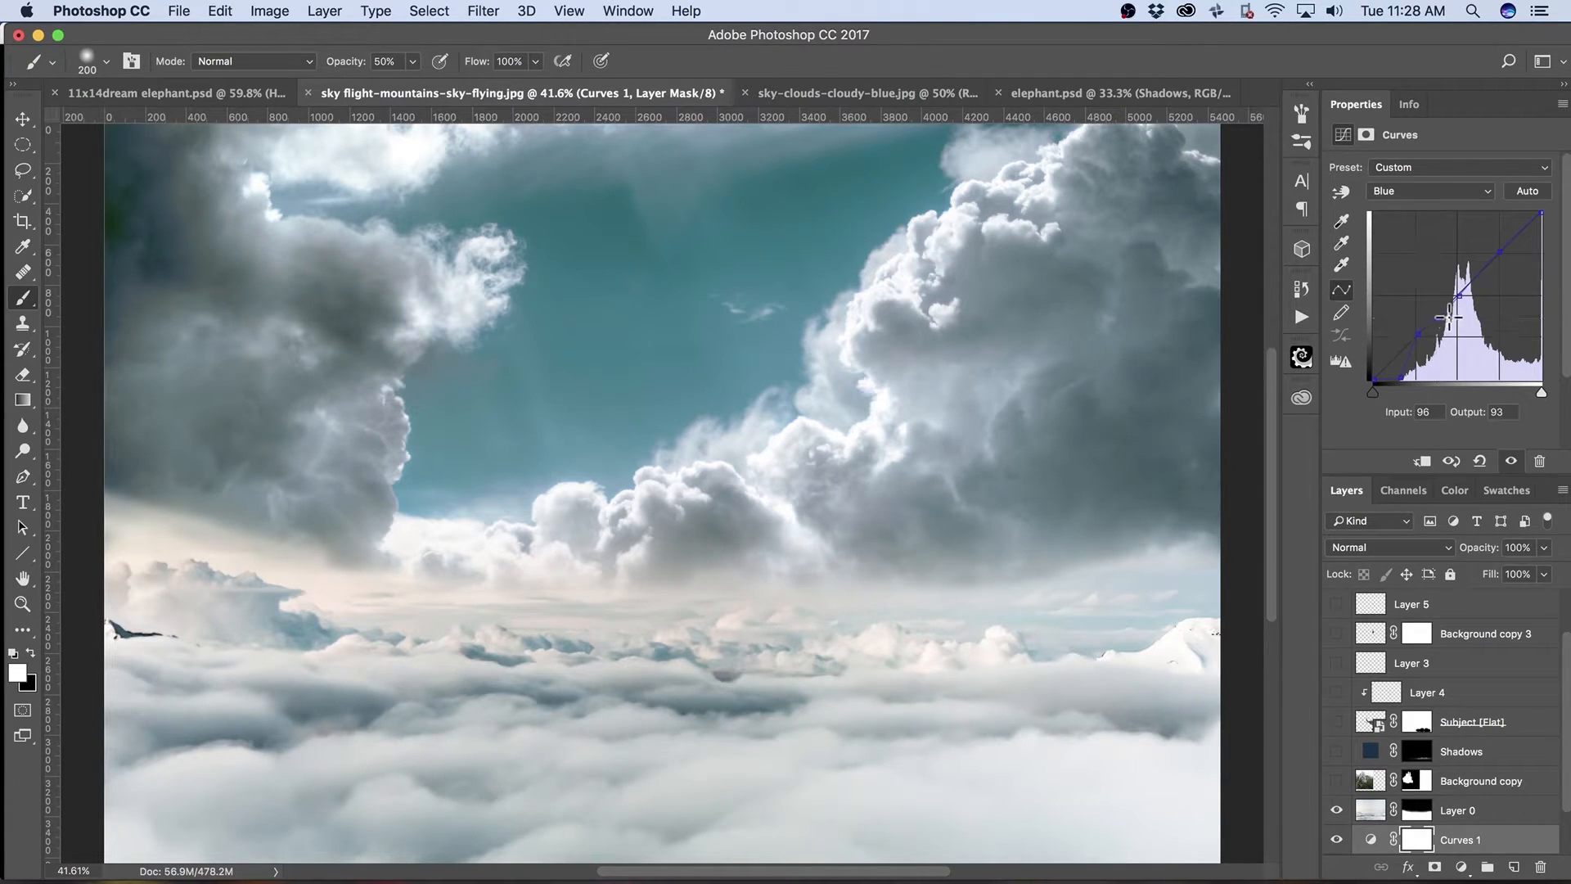
pyautogui.click(1441, 191)
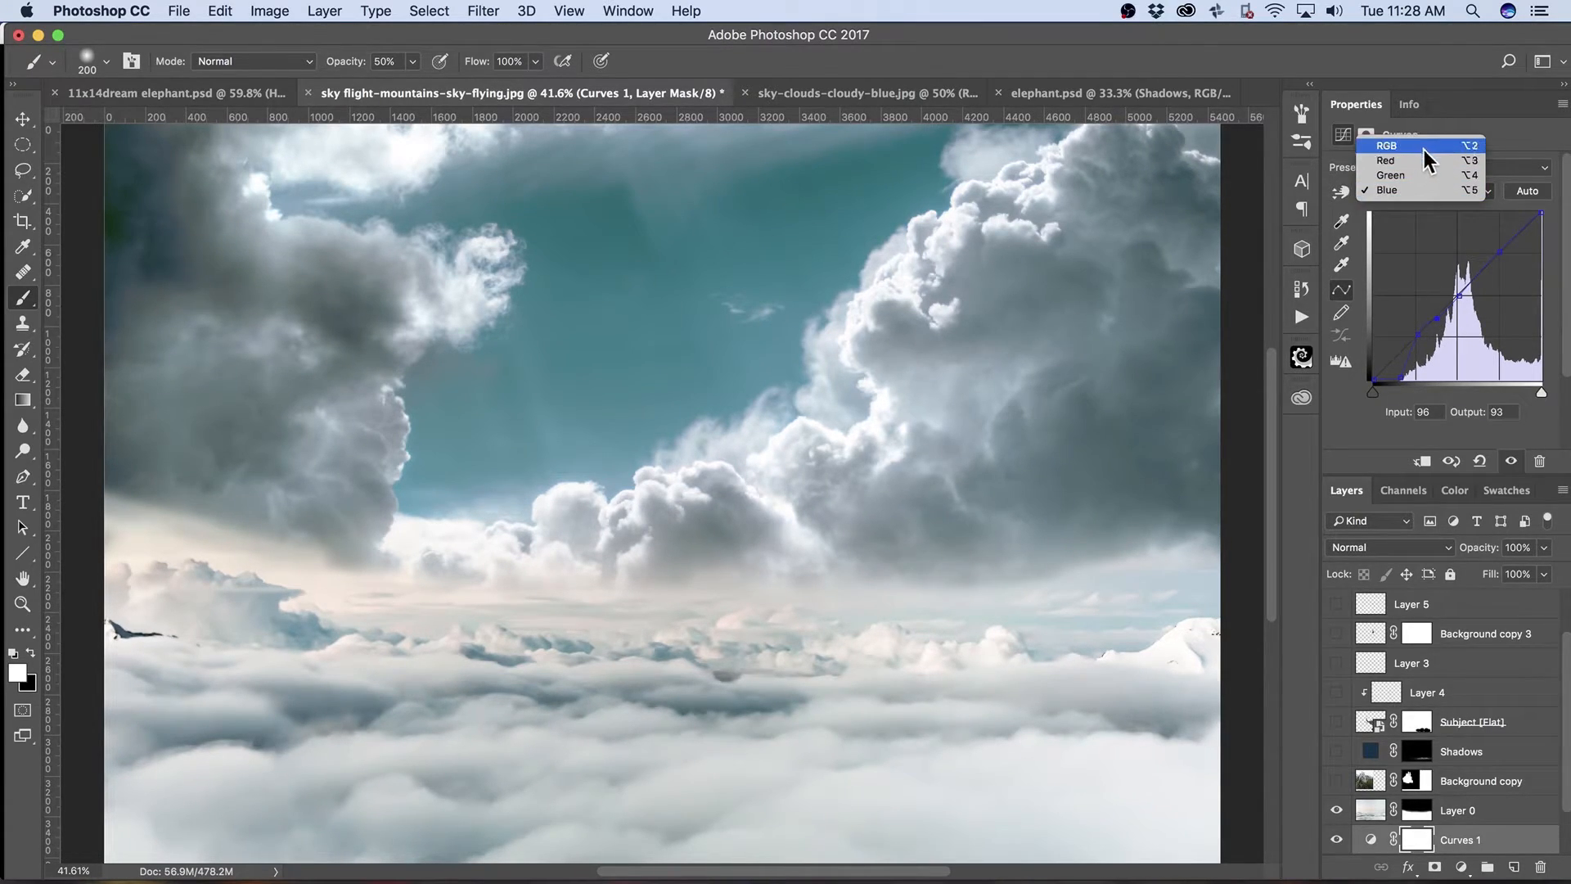
pyautogui.click(1425, 144)
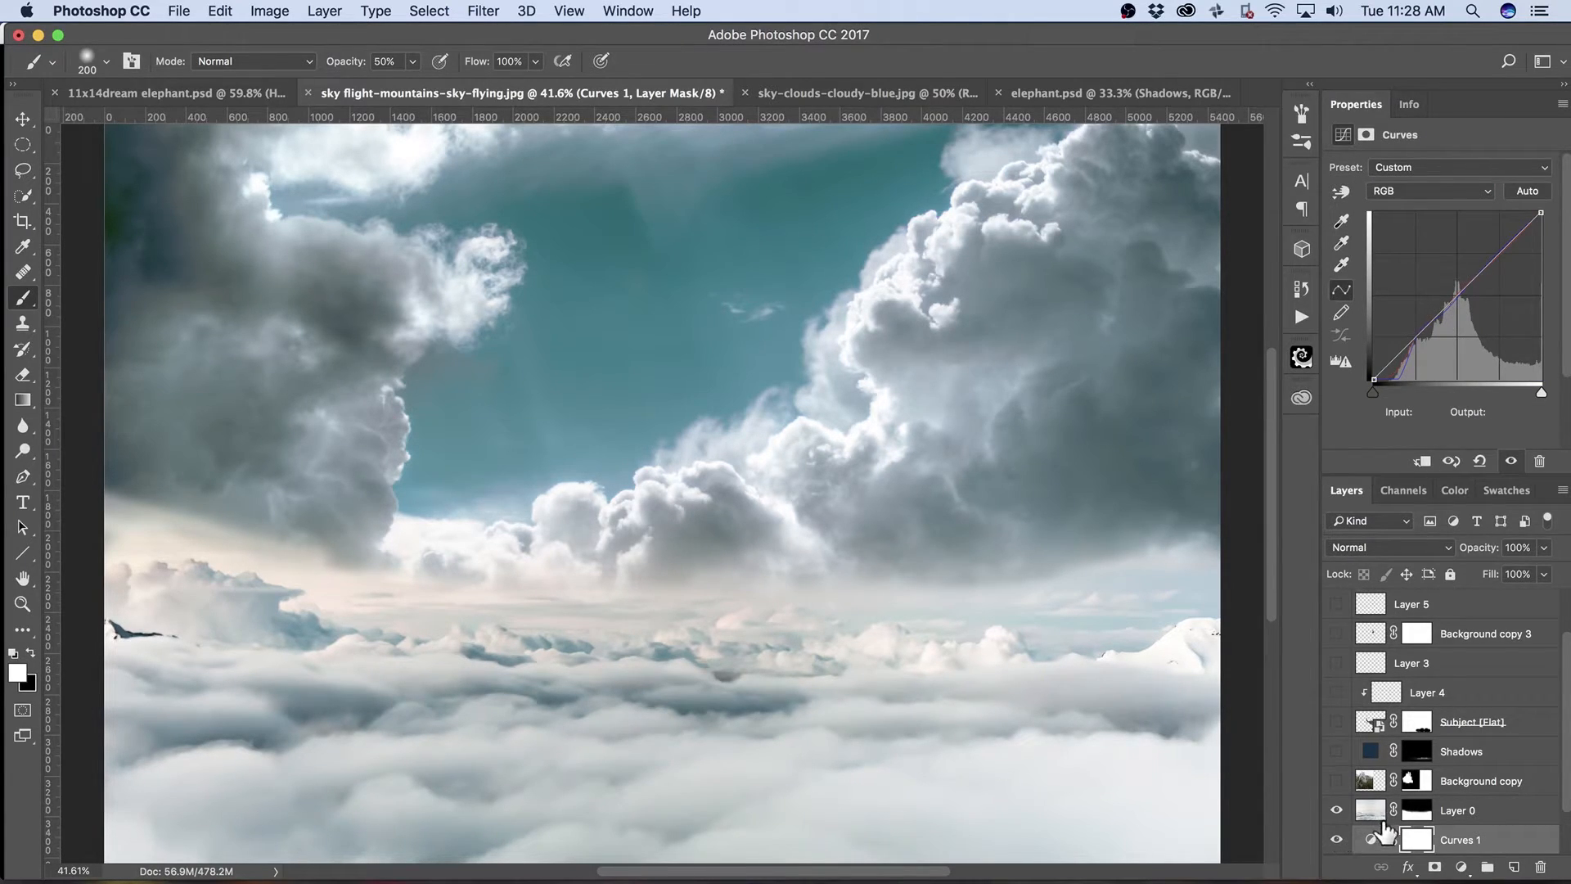
# Fine-tune the hue of Hue/Saturation 1 so the sky becomes slightly bluer.
pyautogui.doubleClick(1555, 783)
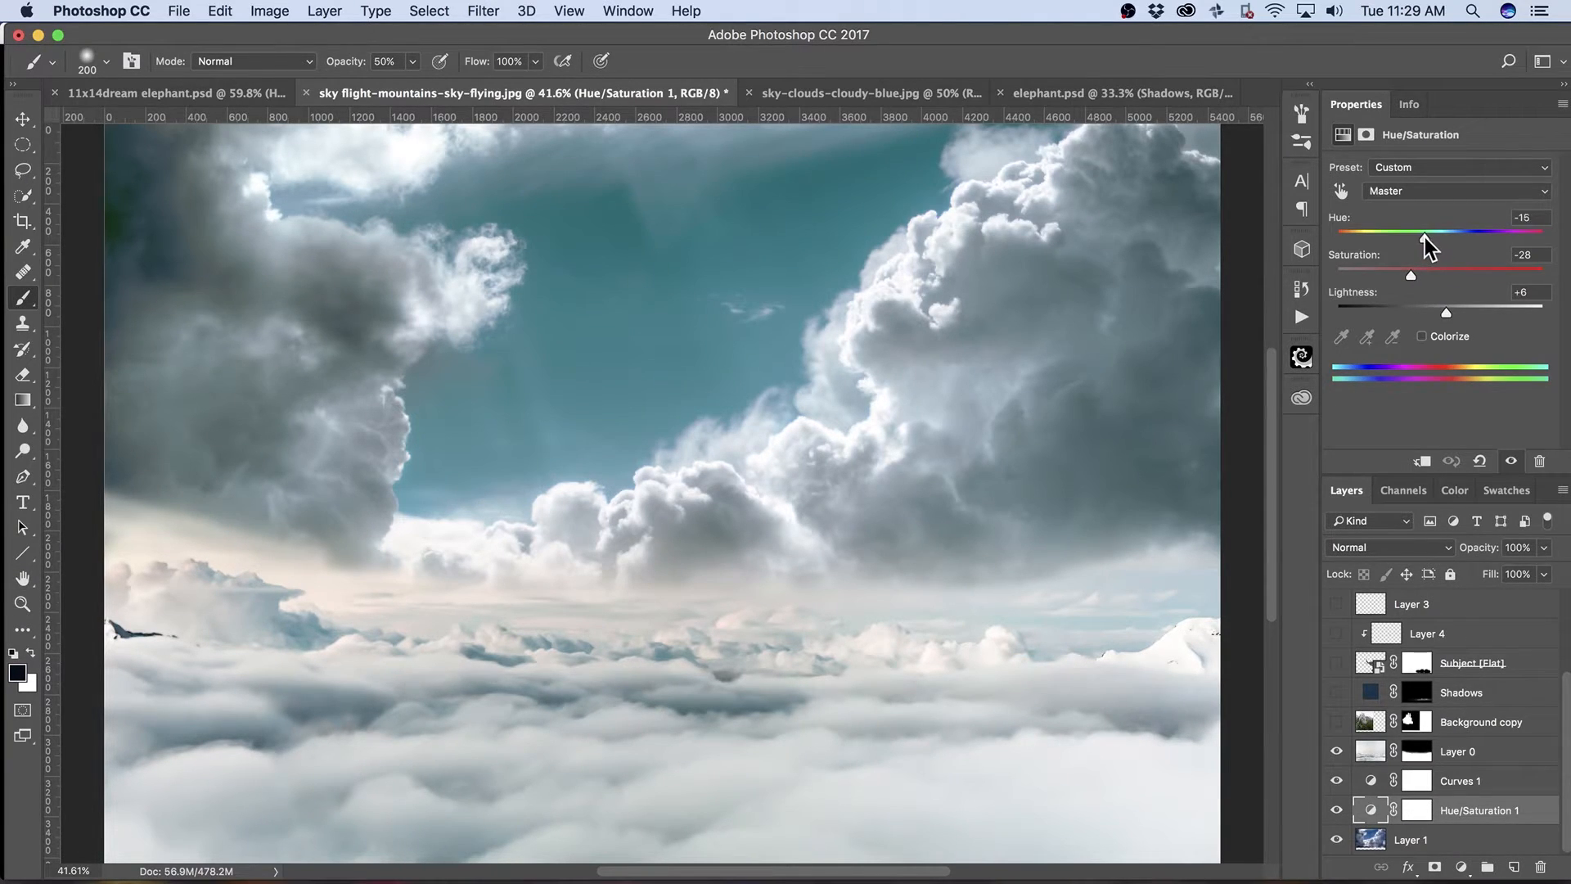
pyautogui.moveTo(1430, 235); pyautogui.dragTo(1428, 236)
# Add a Hue/Saturation adjustment clipped to Layer 0 and fine-tune its hue and lightness.
pyautogui.click(1409, 756)
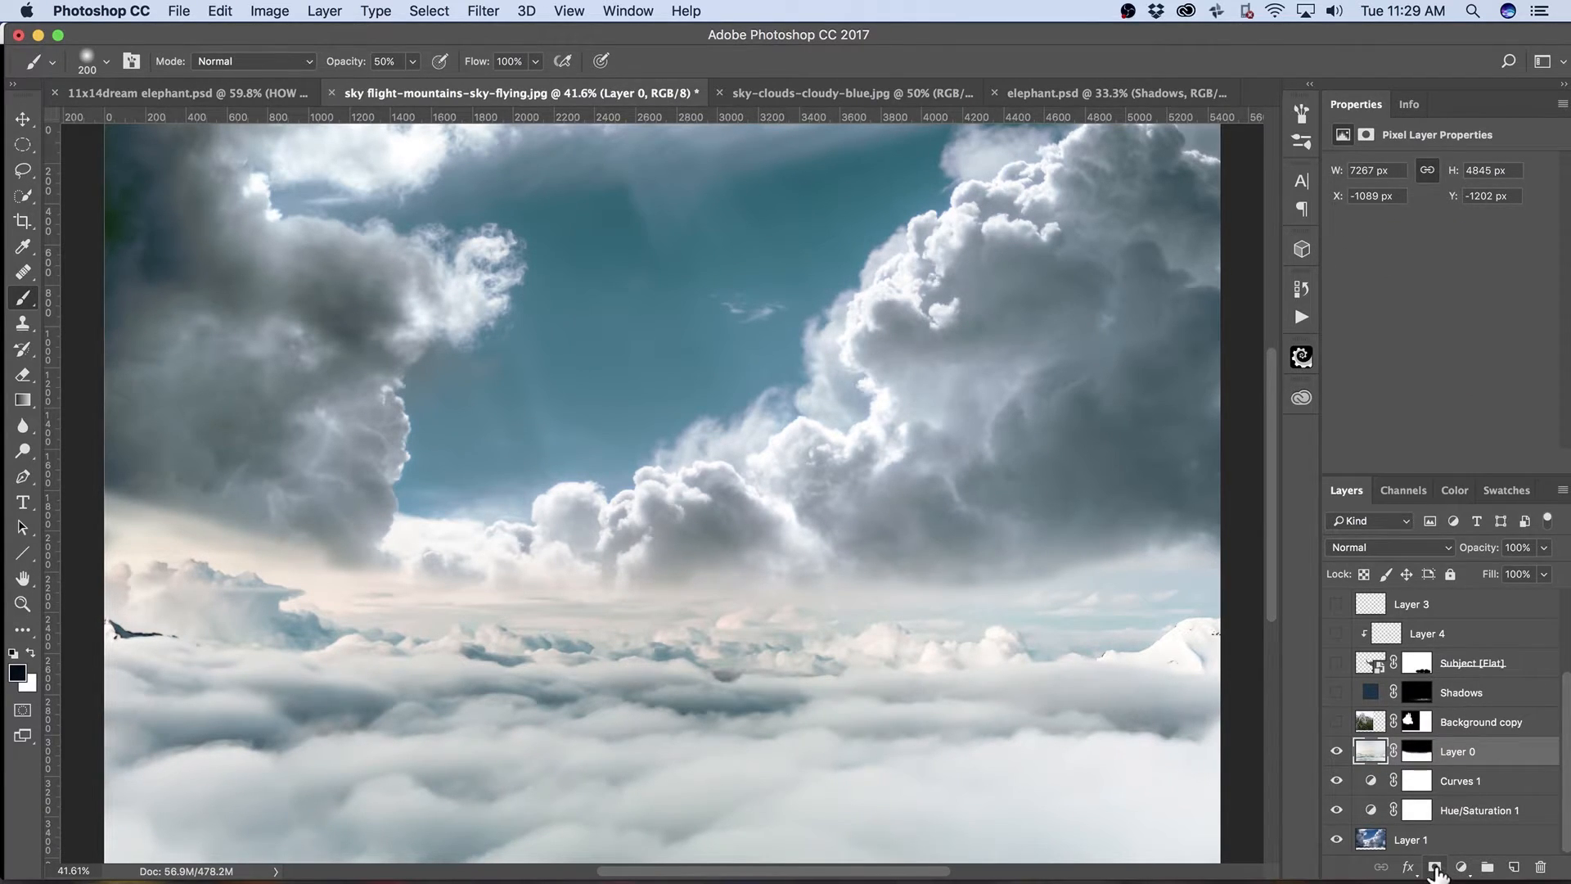
pyautogui.click(1461, 867)
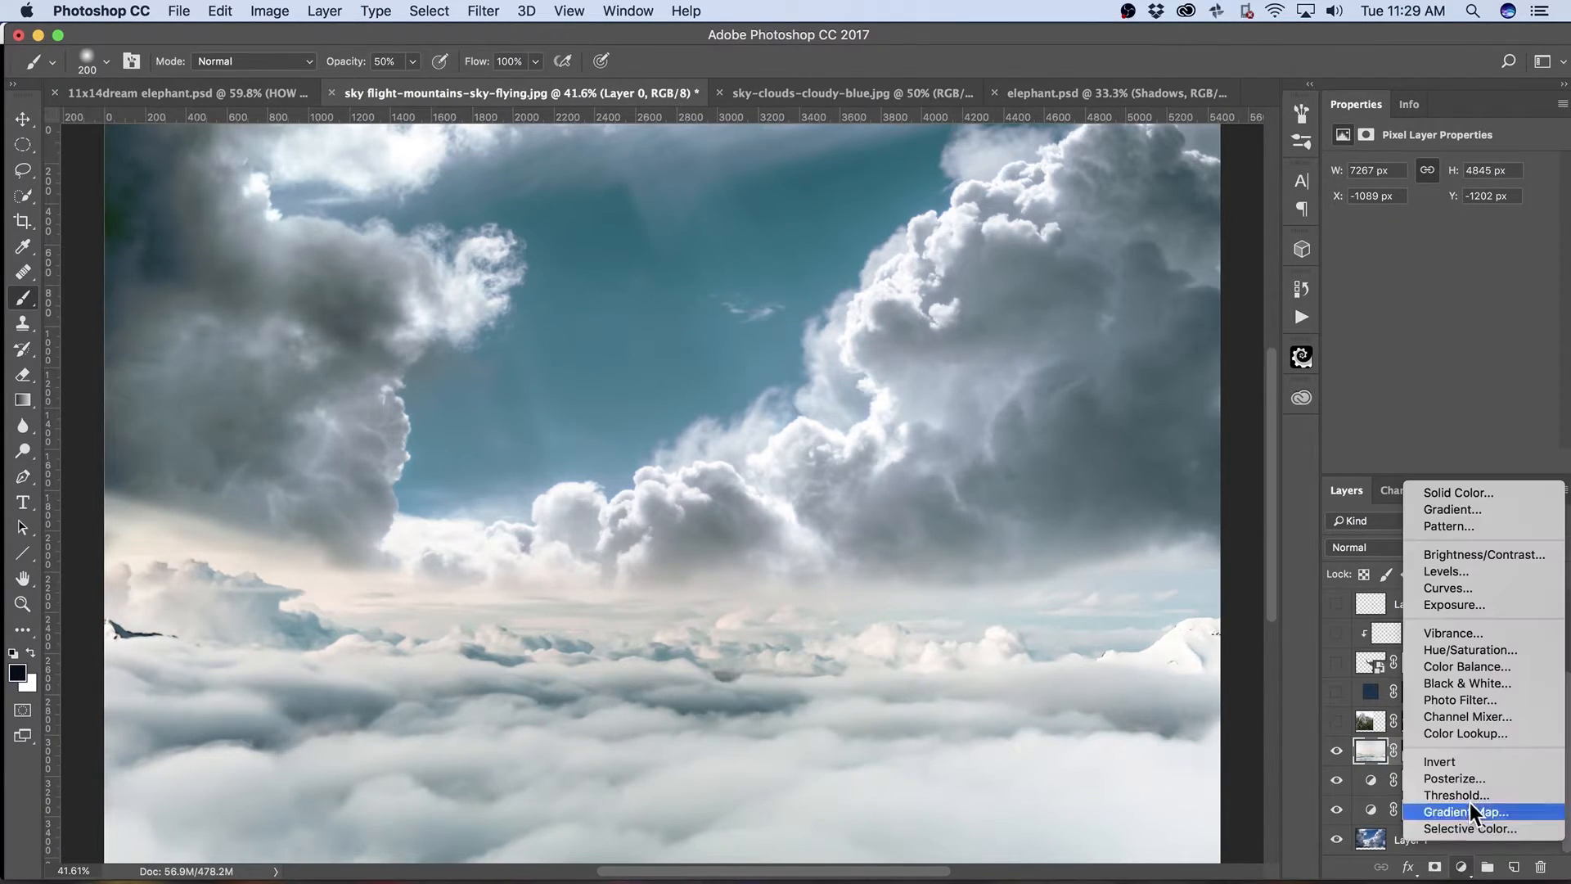
pyautogui.click(1499, 653)
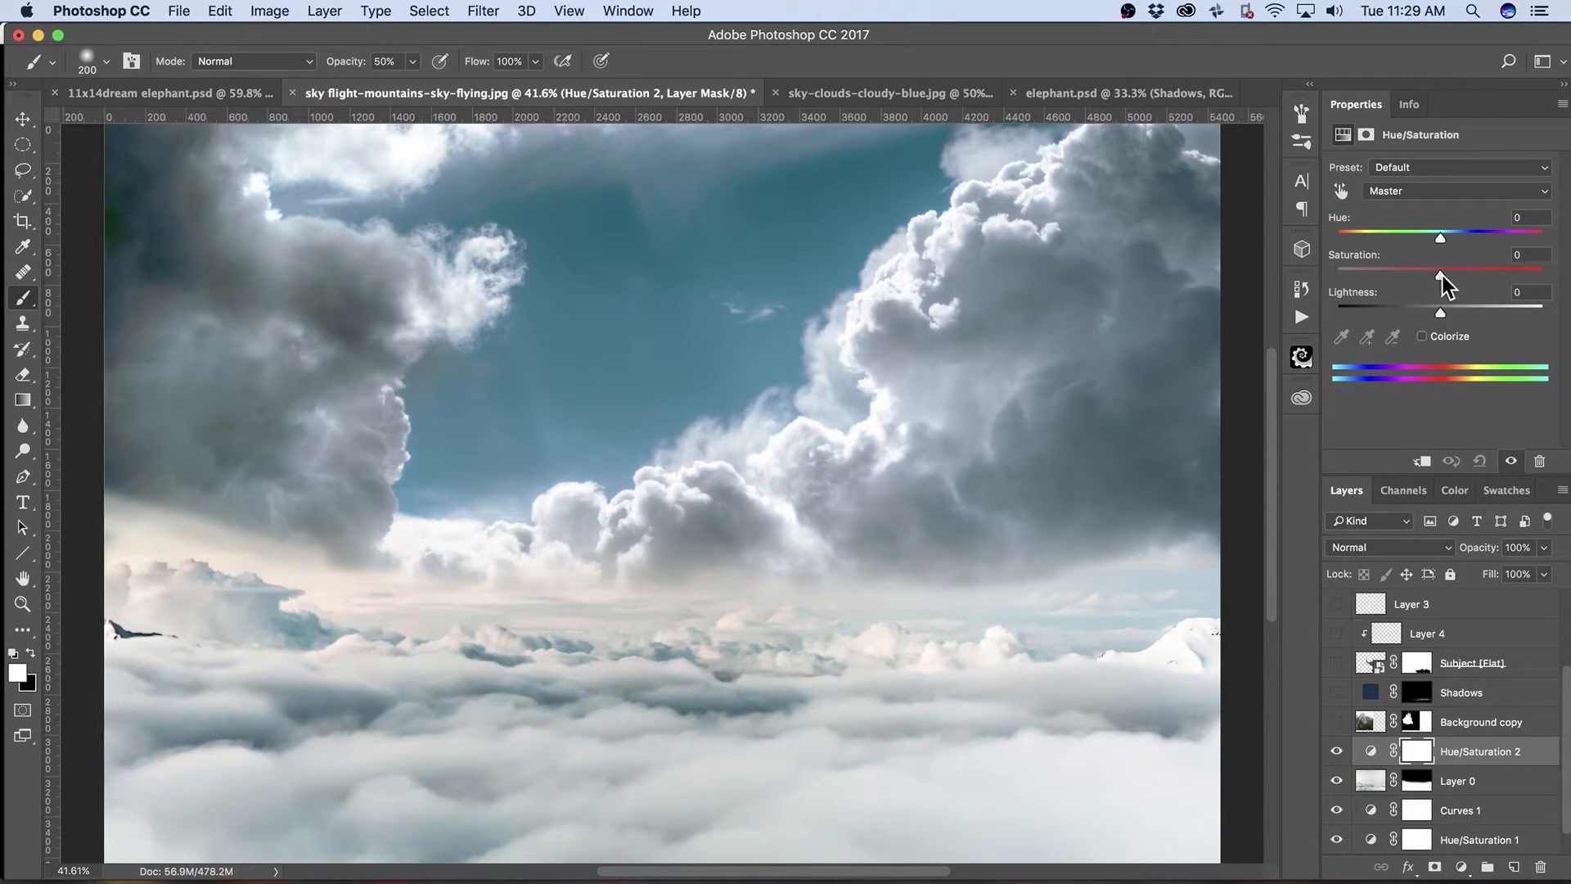
pyautogui.moveTo(1442, 235); pyautogui.dragTo(1445, 239)
pyautogui.click(1423, 463)
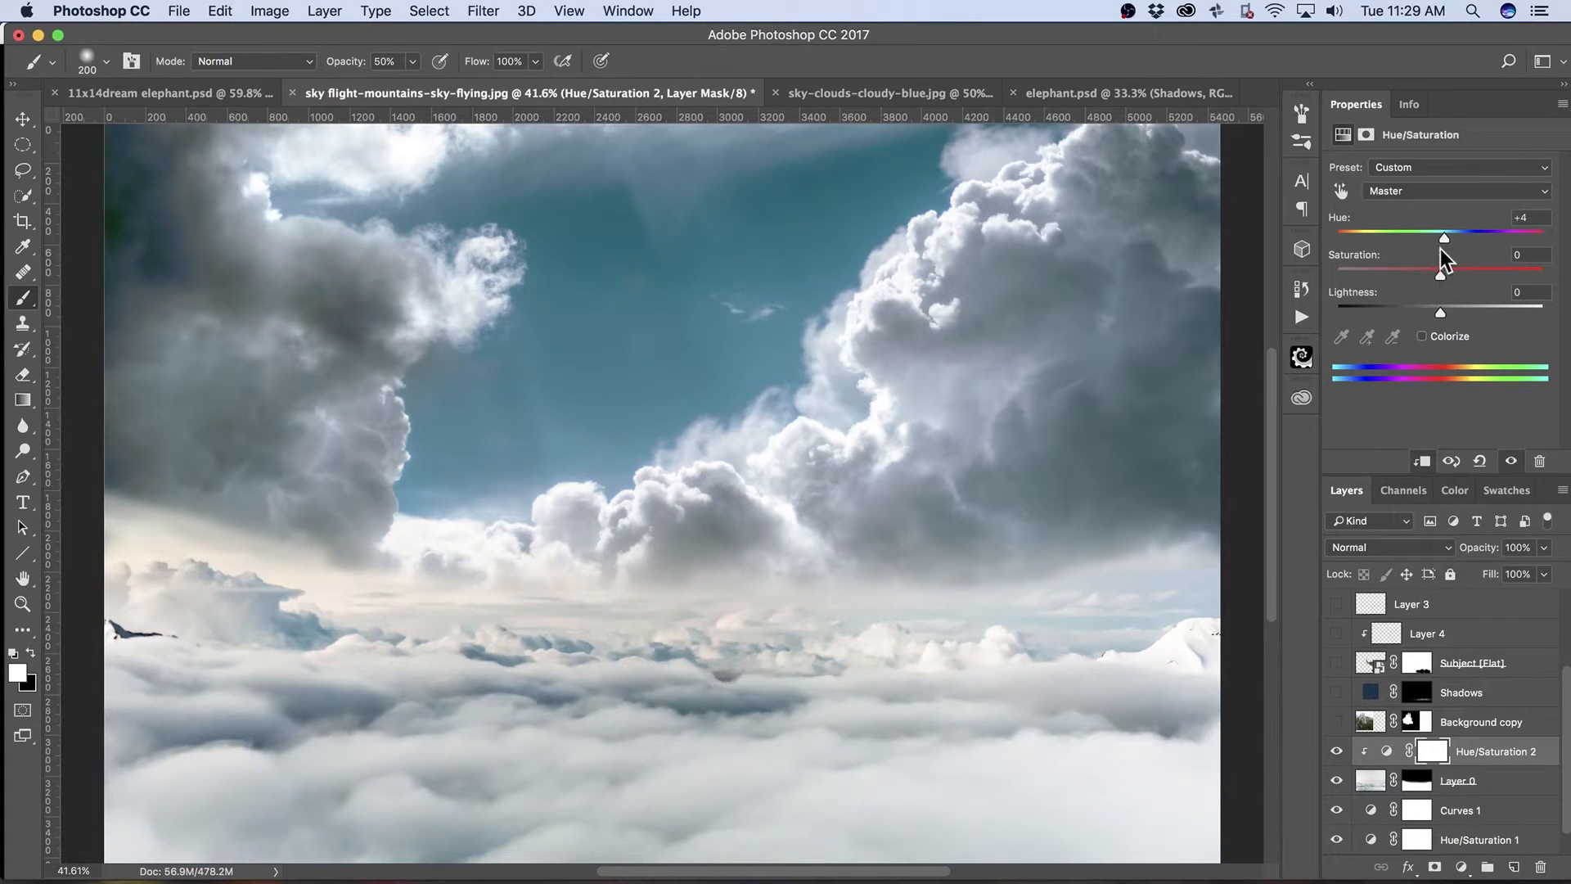
pyautogui.moveTo(1445, 235); pyautogui.dragTo(1441, 239)
pyautogui.moveTo(1437, 311); pyautogui.dragTo(1446, 310)
# Add a Color Balance adjustment clipped above Hue/Saturation 2, setting the highlights' Yellow-Blue value to +8.
pyautogui.click(1461, 867)
pyautogui.click(1504, 666)
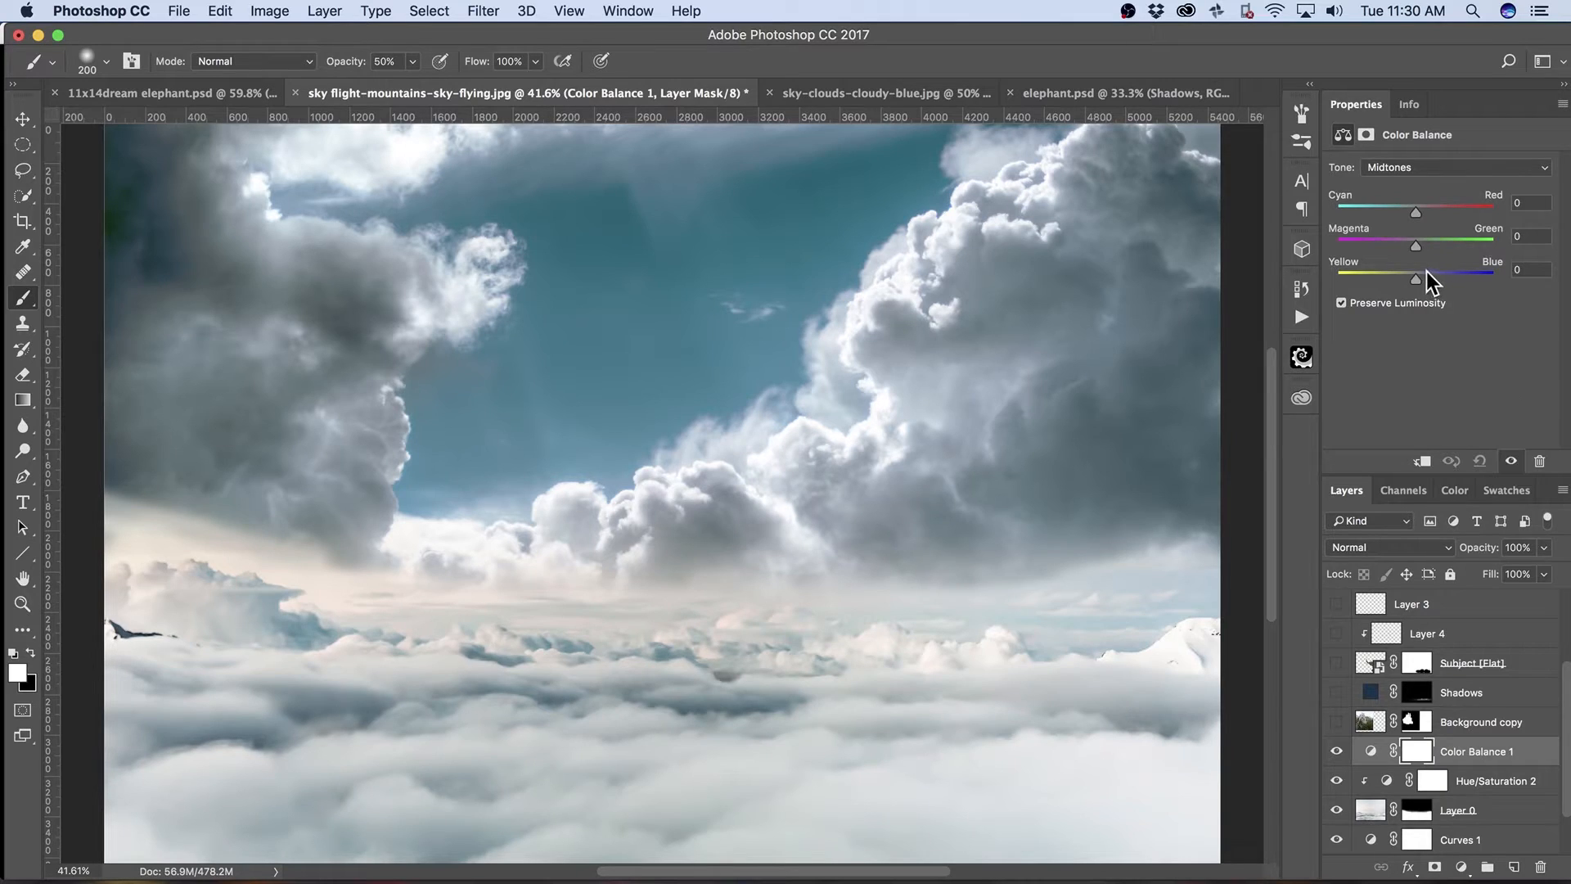
pyautogui.click(1428, 168)
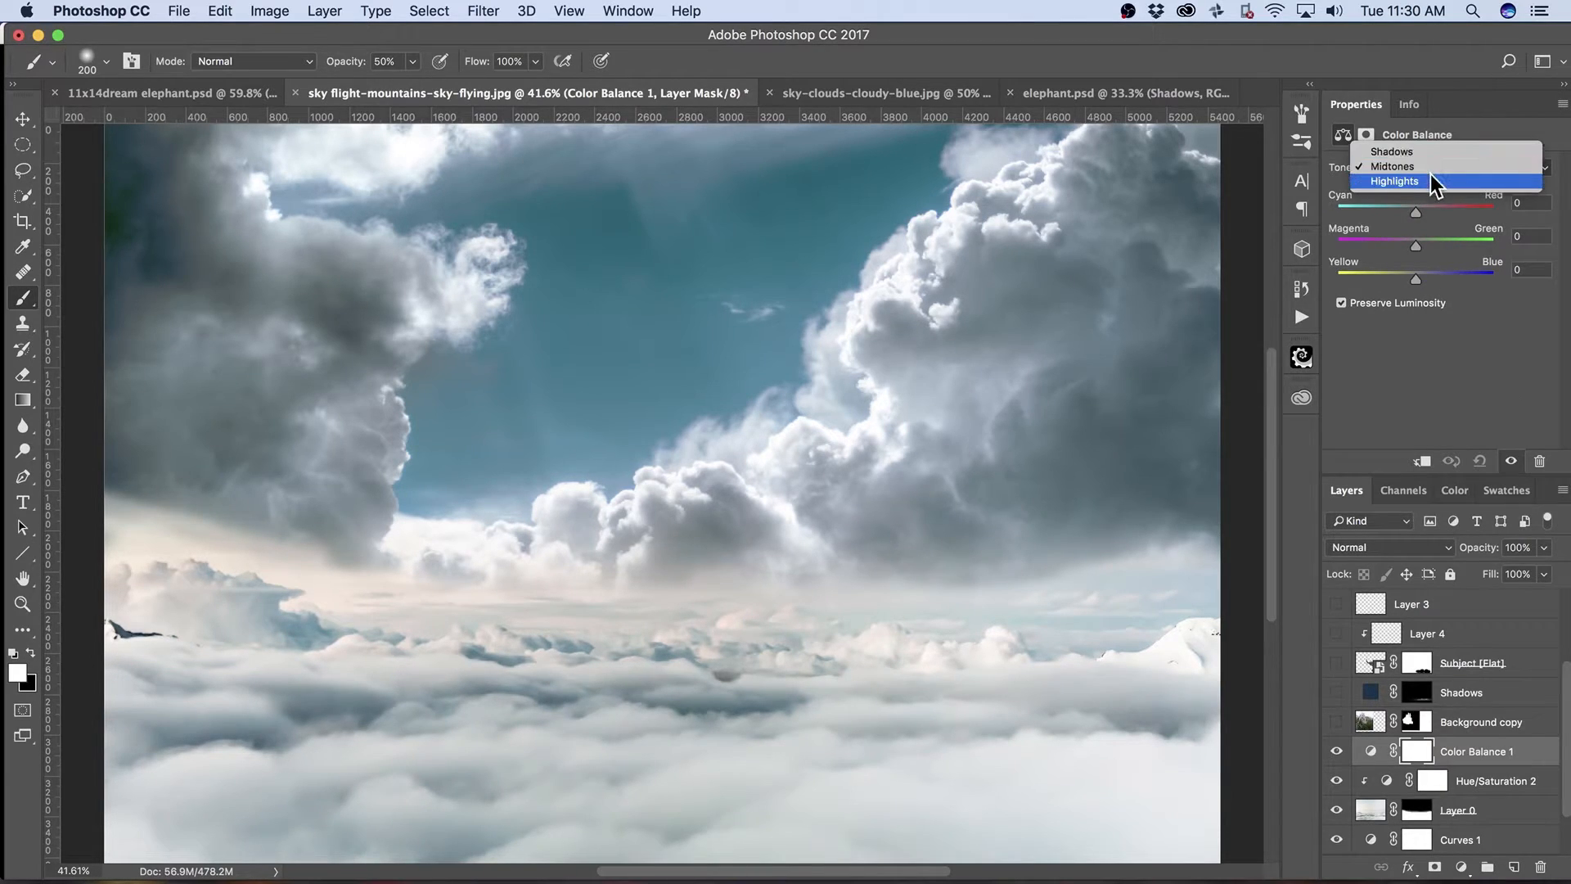
pyautogui.click(1433, 180)
pyautogui.moveTo(1417, 278); pyautogui.dragTo(1431, 277)
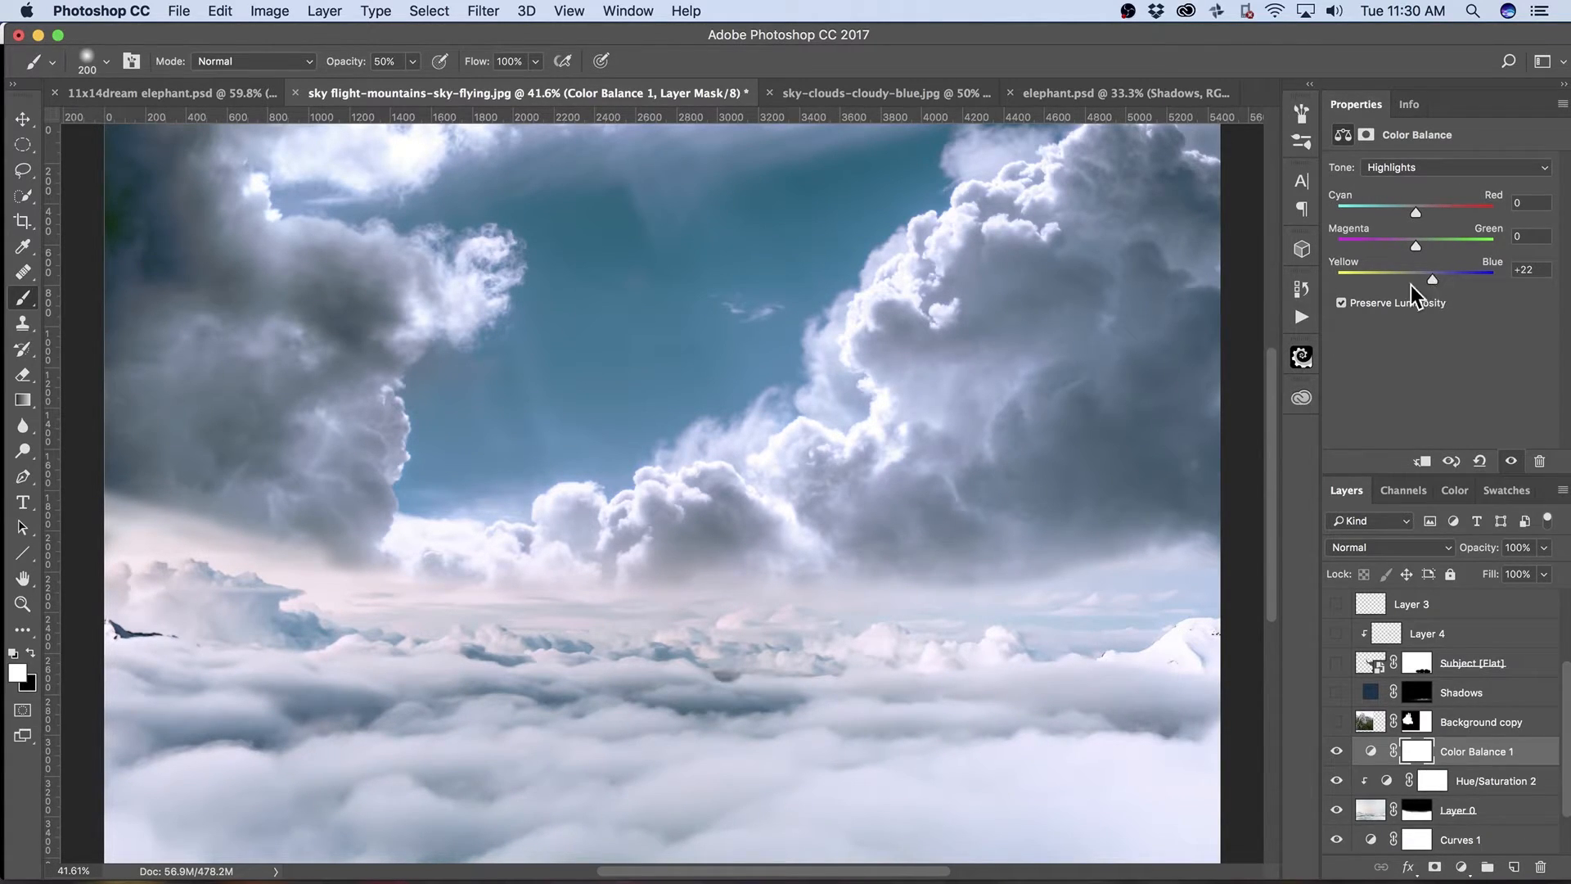
pyautogui.click(1421, 461)
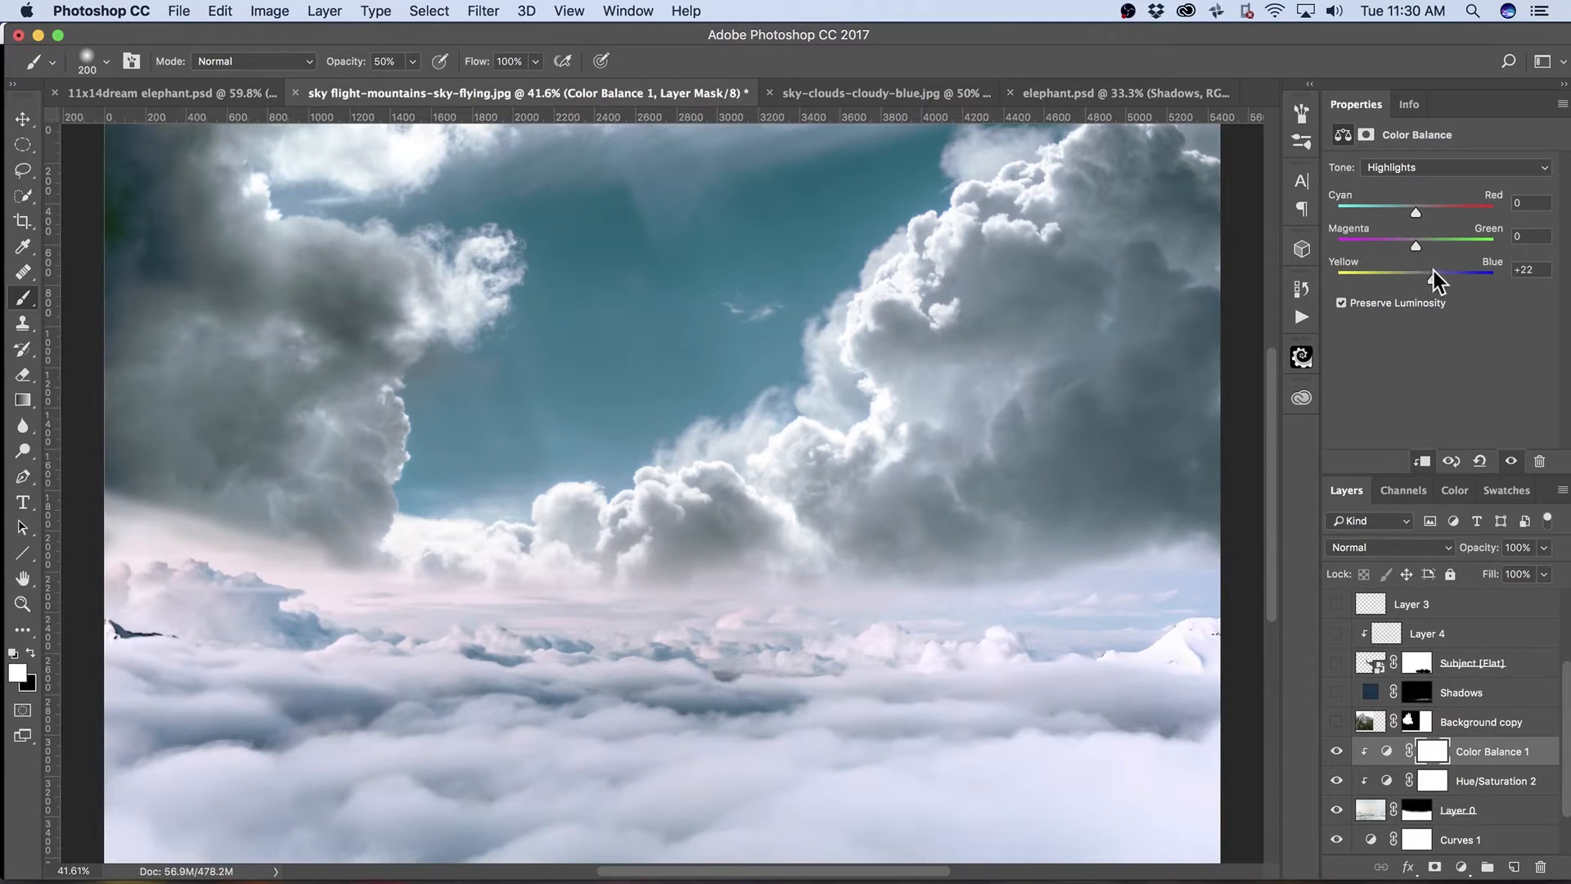
pyautogui.moveTo(1431, 280); pyautogui.dragTo(1421, 283)
# Run the Create Test Group action above the Subject [Flat] copy layer to add the checking layers.
pyautogui.scroll(4, 1564, 717)
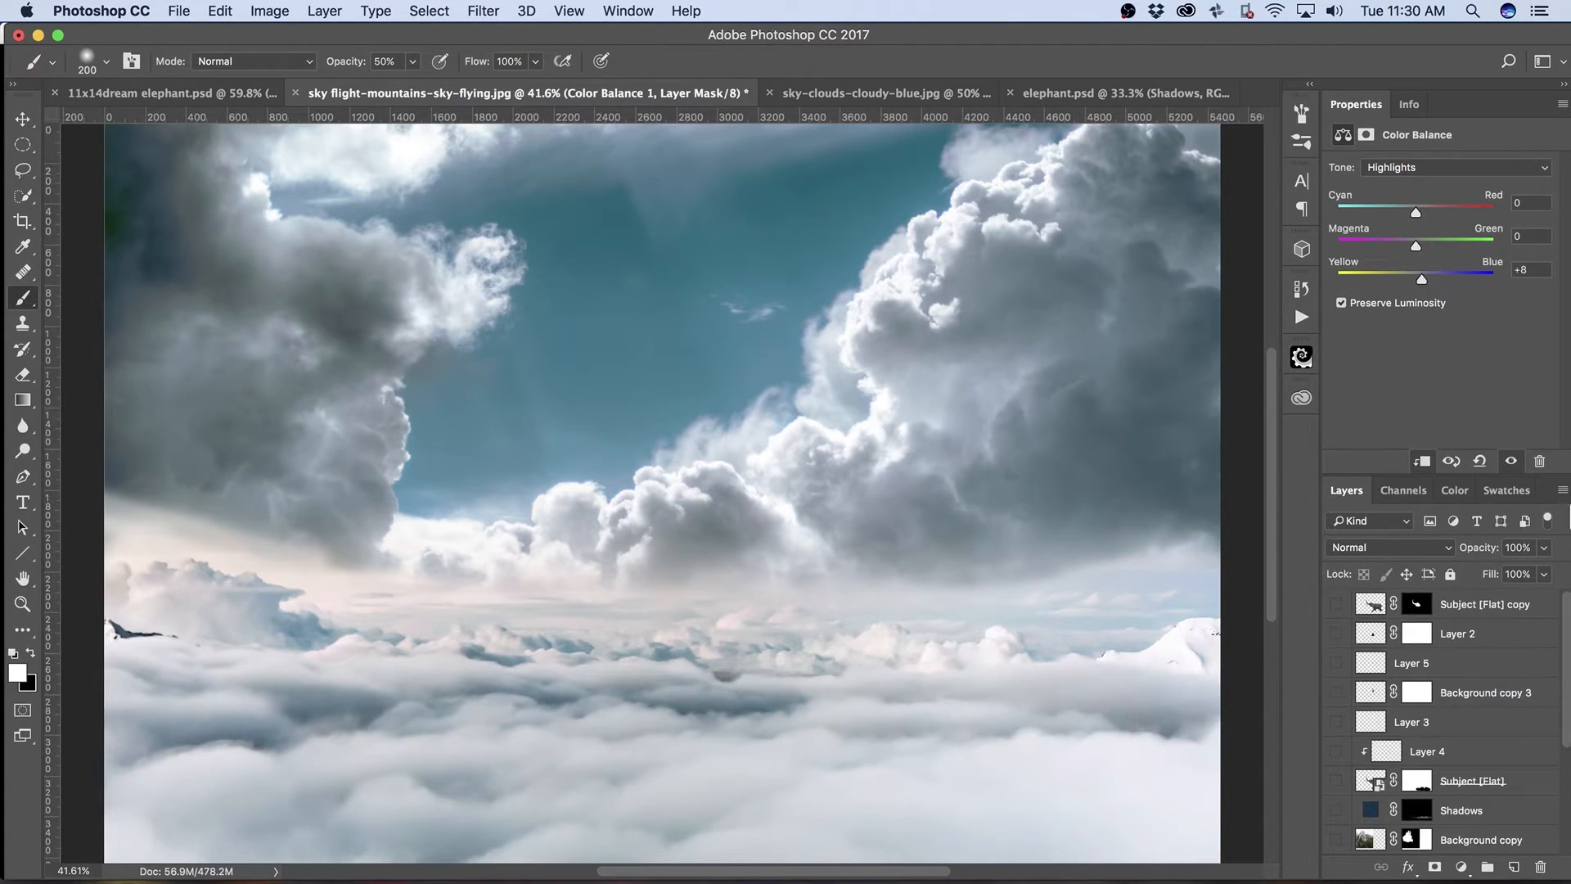
pyautogui.click(1494, 609)
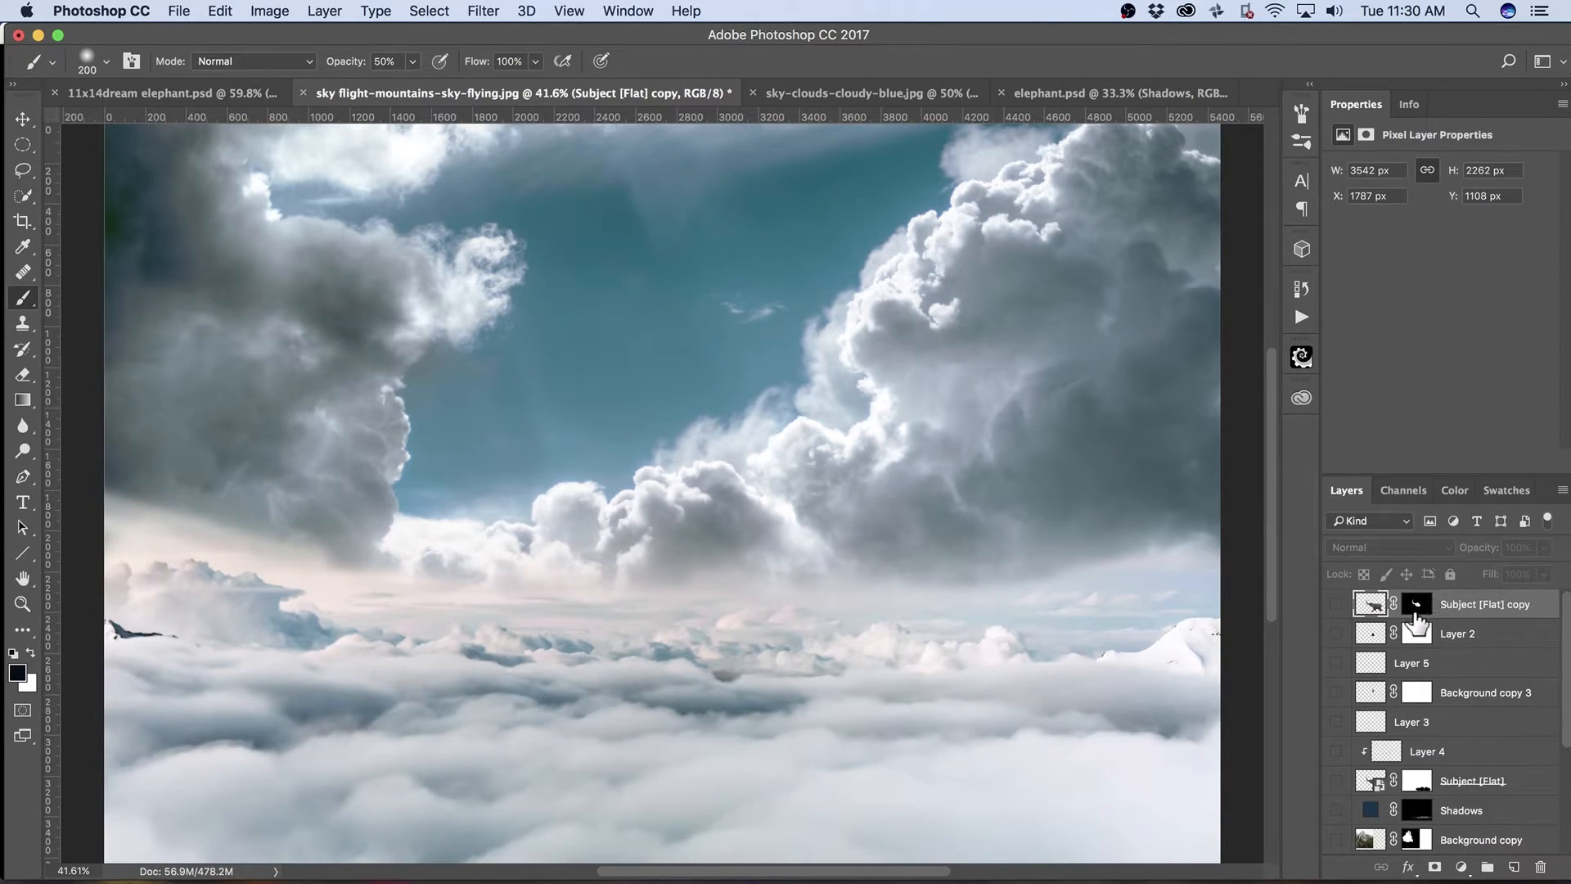
pyautogui.click(1302, 287)
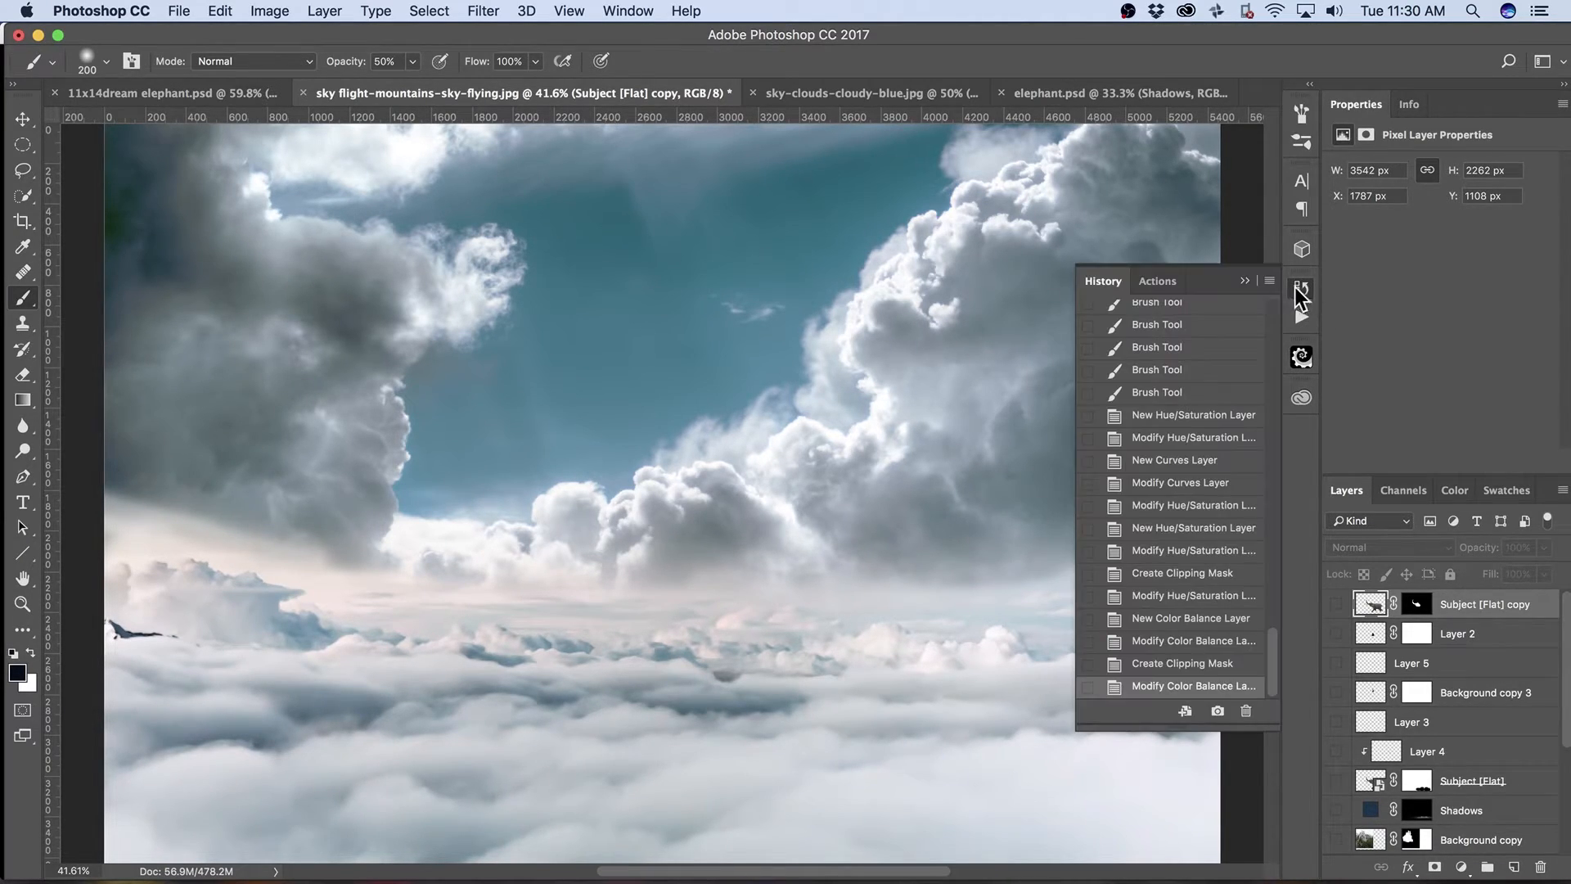
pyautogui.scroll(10, 1268, 639)
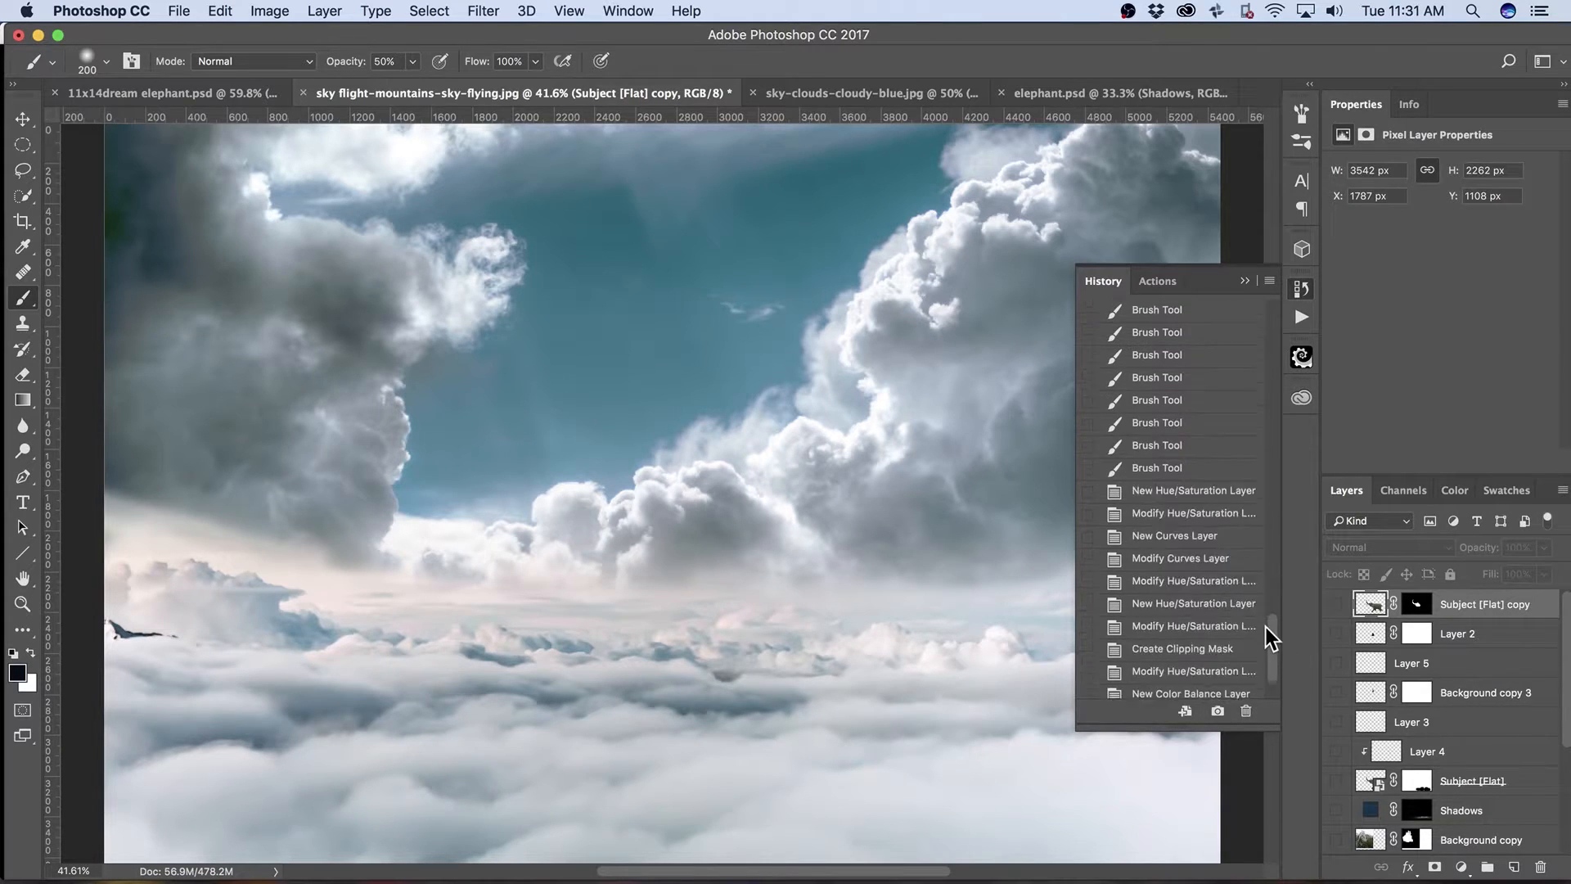
pyautogui.click(1156, 282)
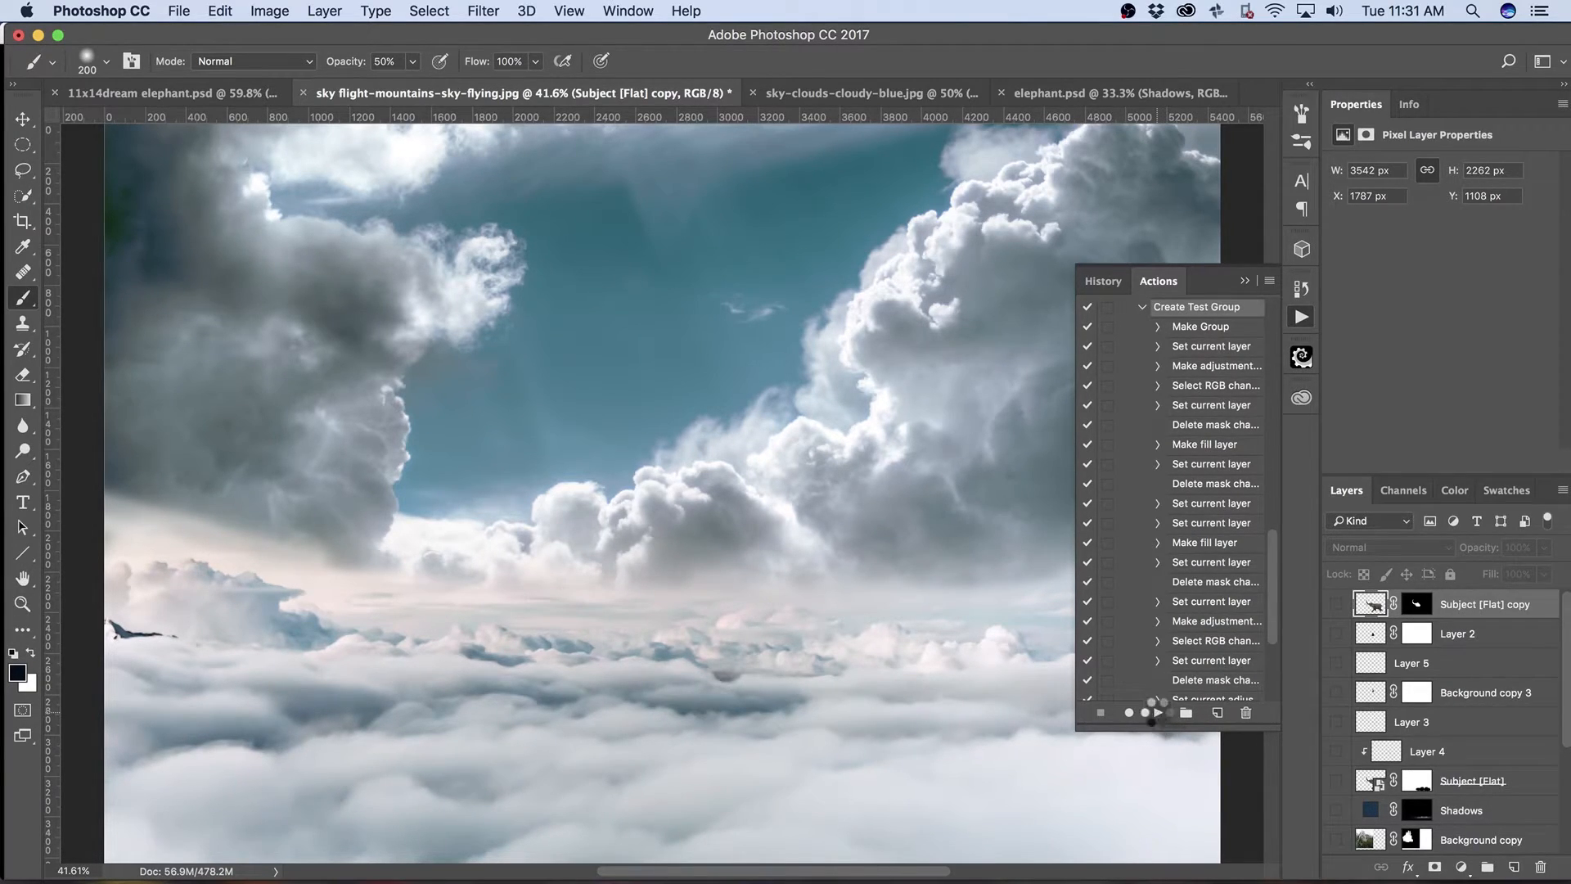
pyautogui.click(1157, 713)
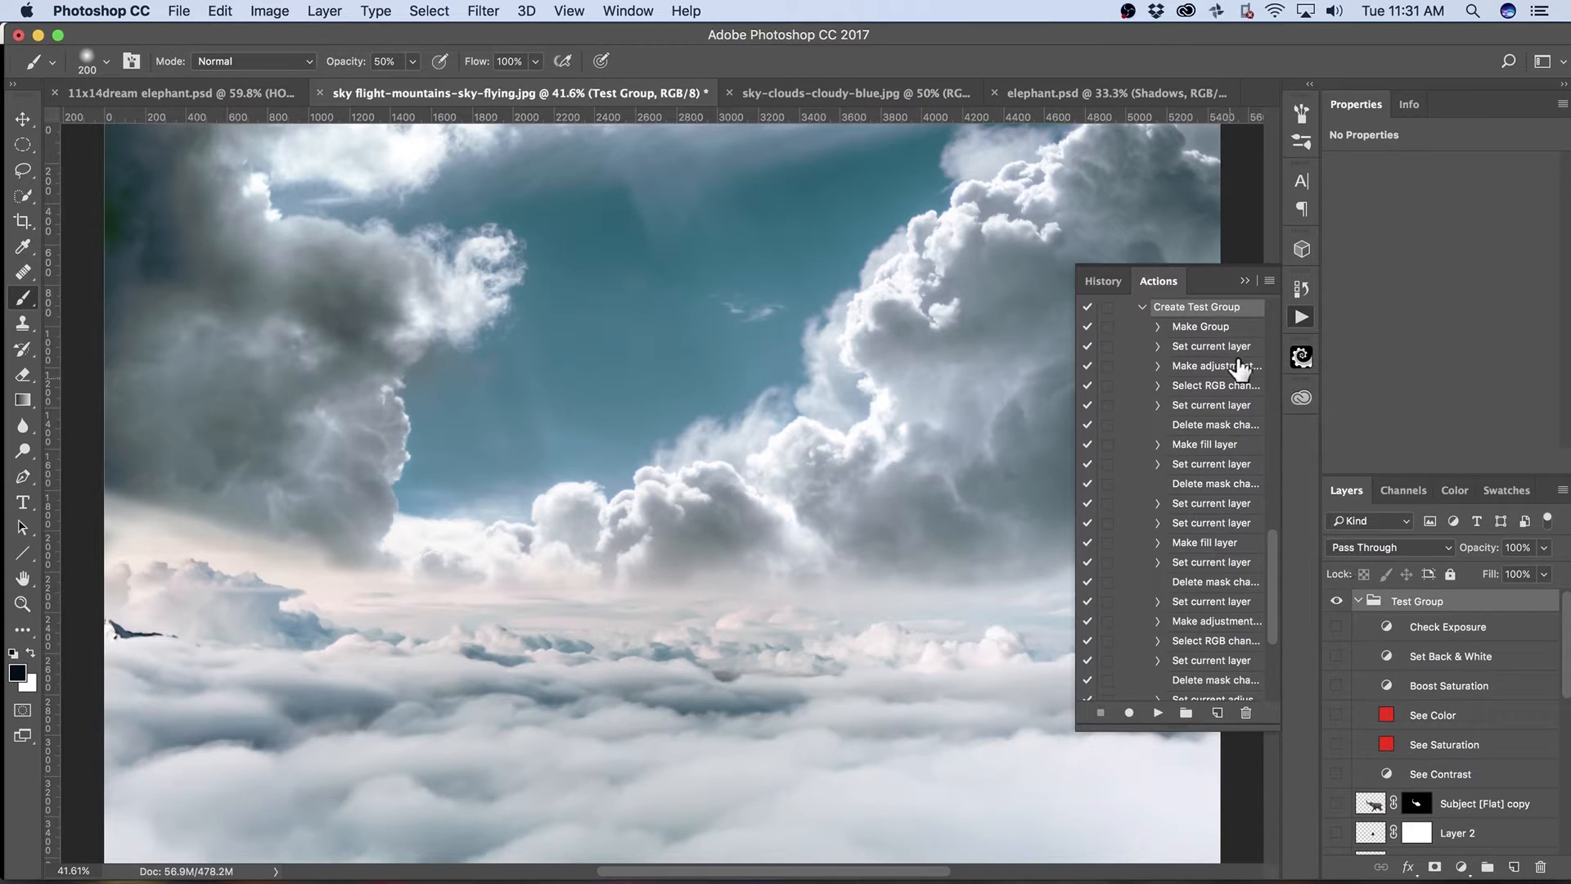
pyautogui.click(1245, 280)
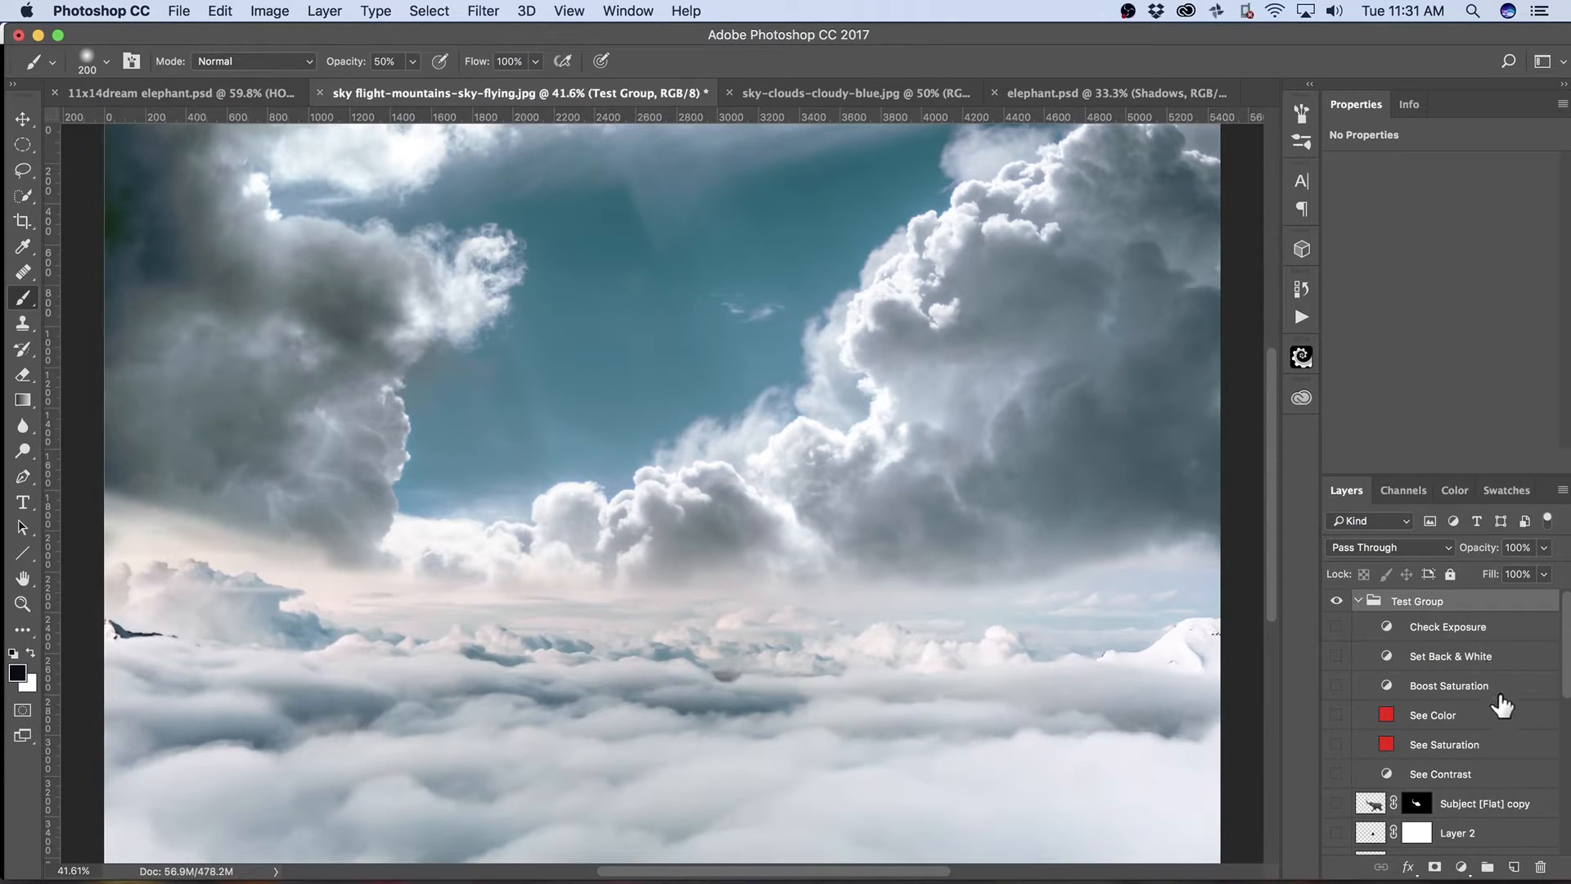
# Examine the composite's saturation and color match using the See Saturation, See Color and Boost Saturation layers, and hide them again.
pyautogui.click(1336, 745)
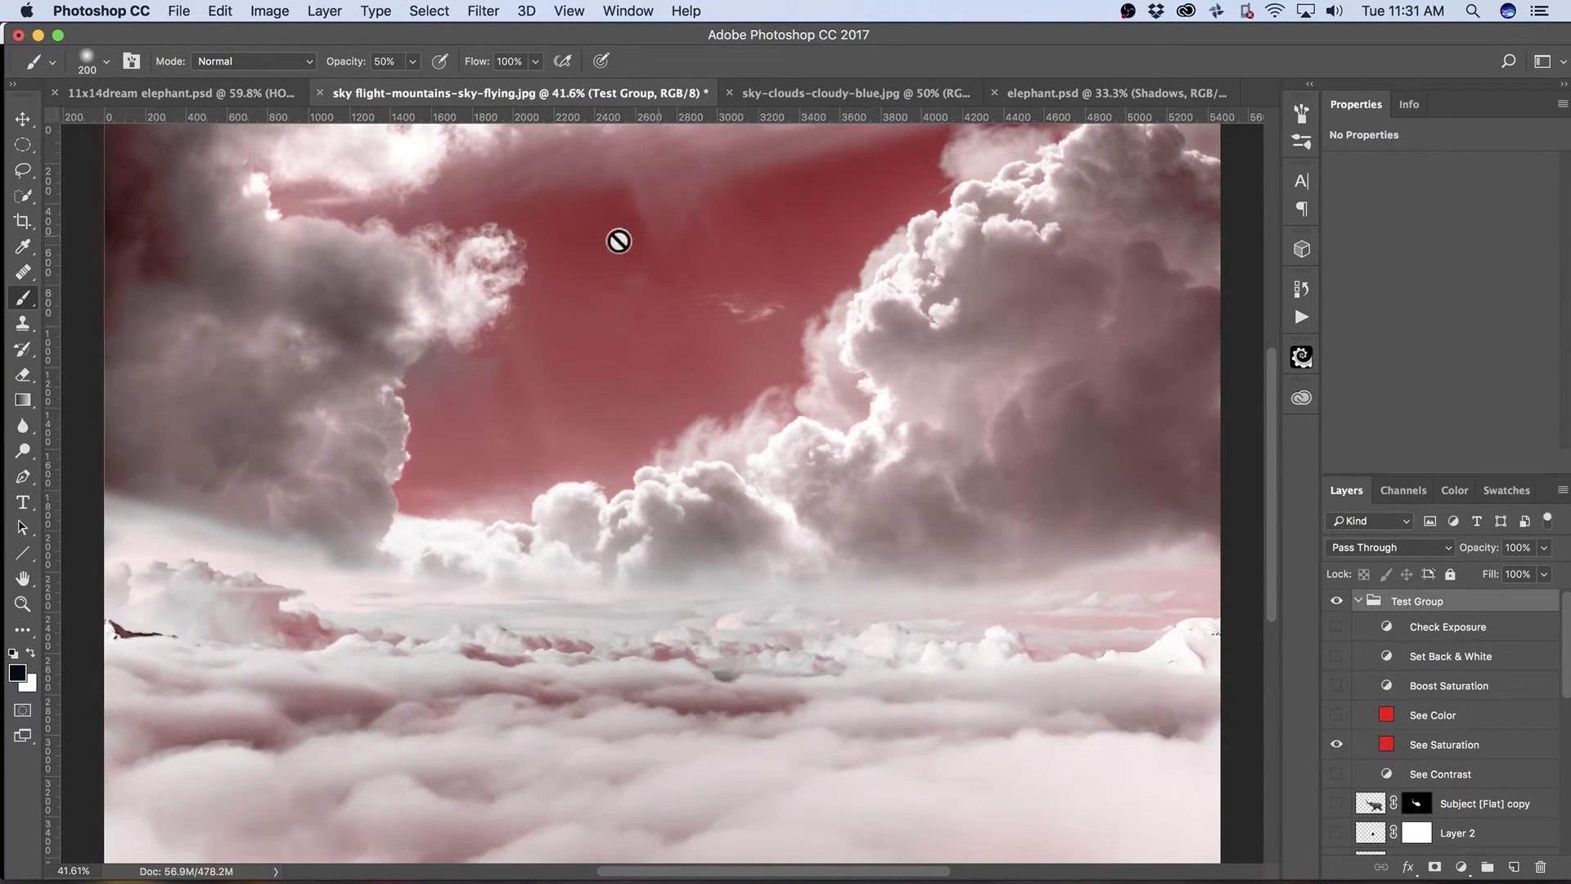
pyautogui.click(324, 719)
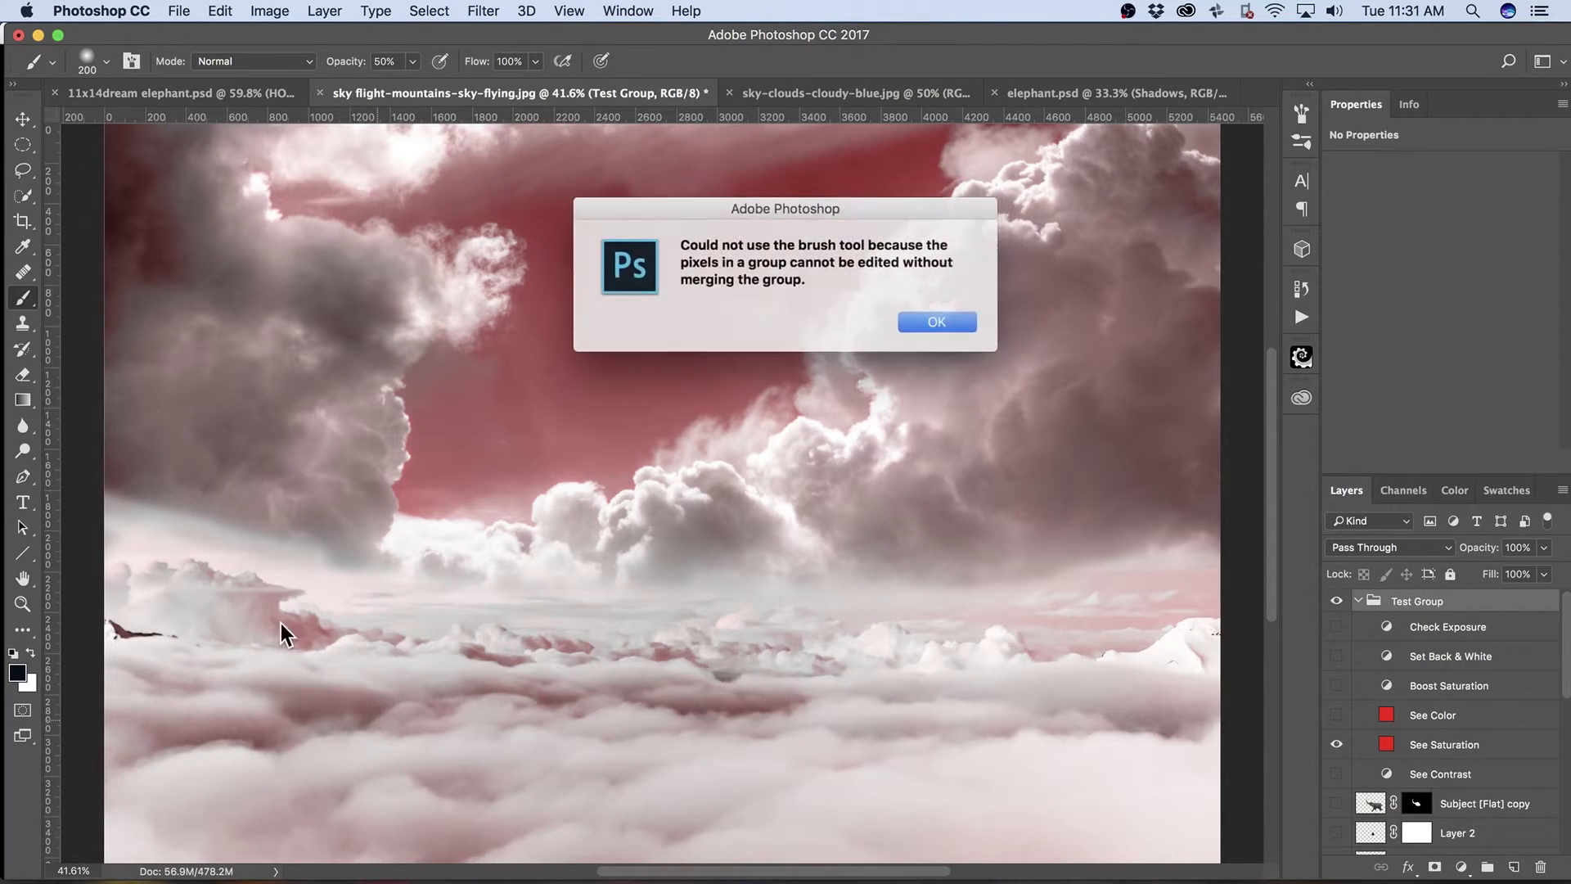
pyautogui.click(932, 321)
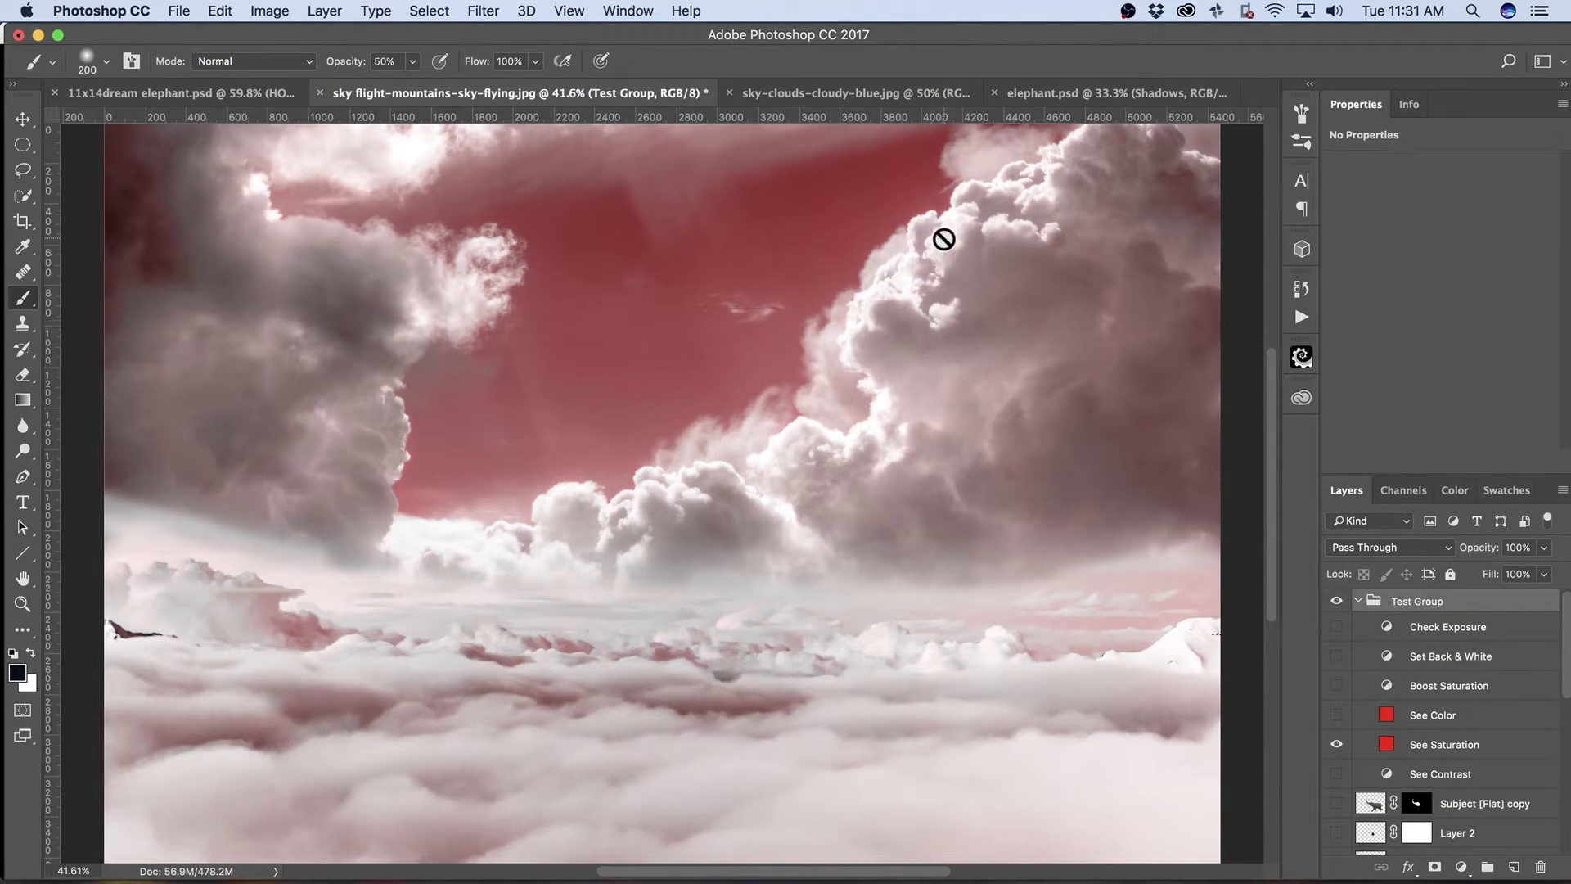
pyautogui.click(1337, 716)
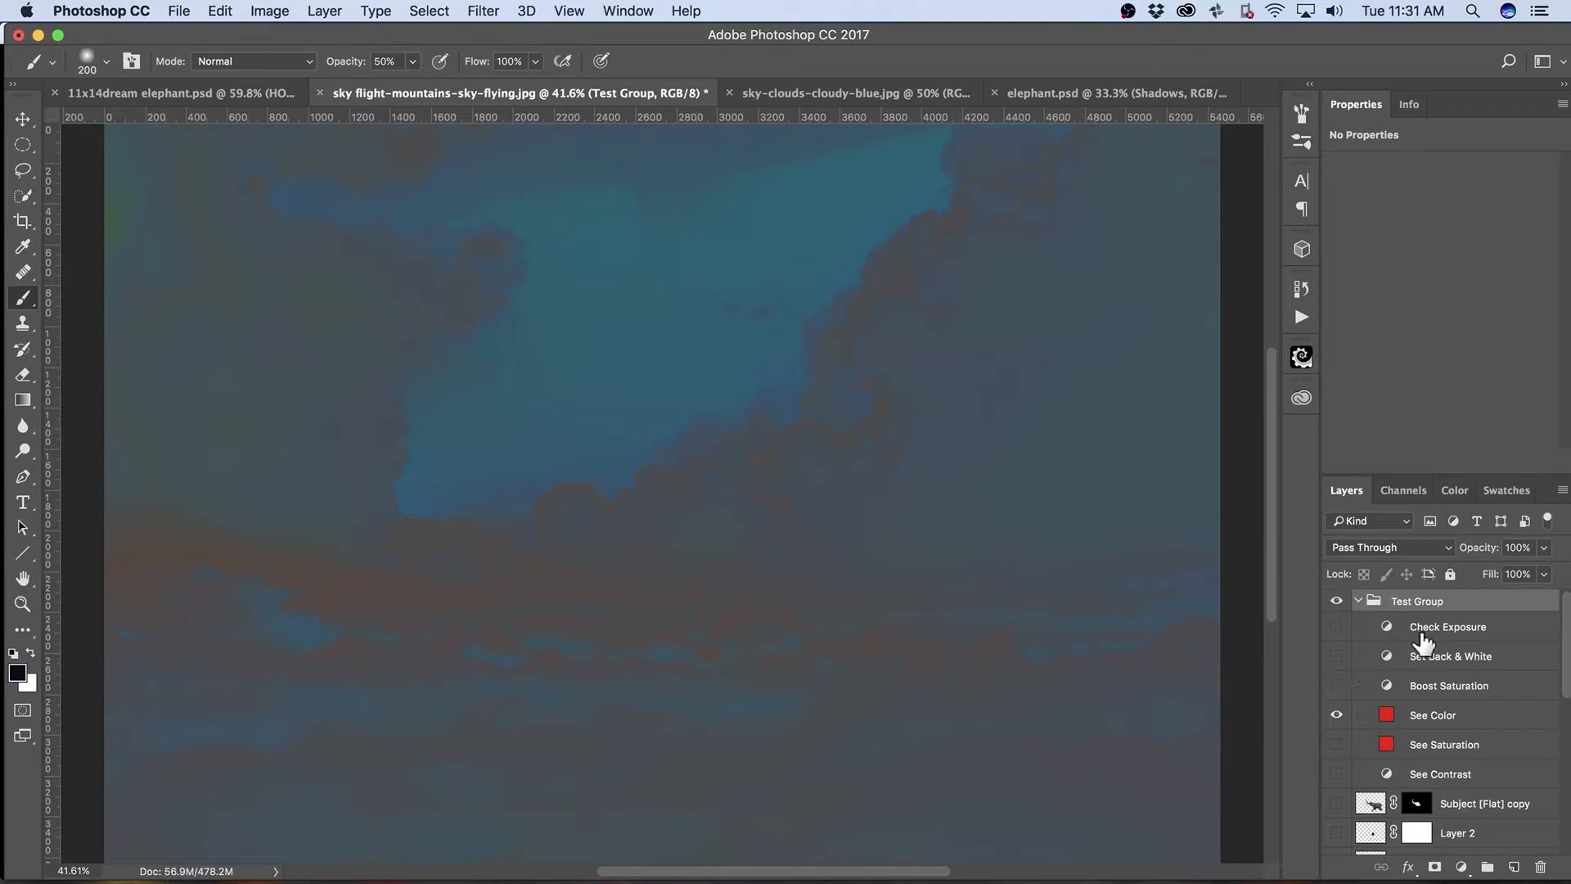
pyautogui.click(1337, 685)
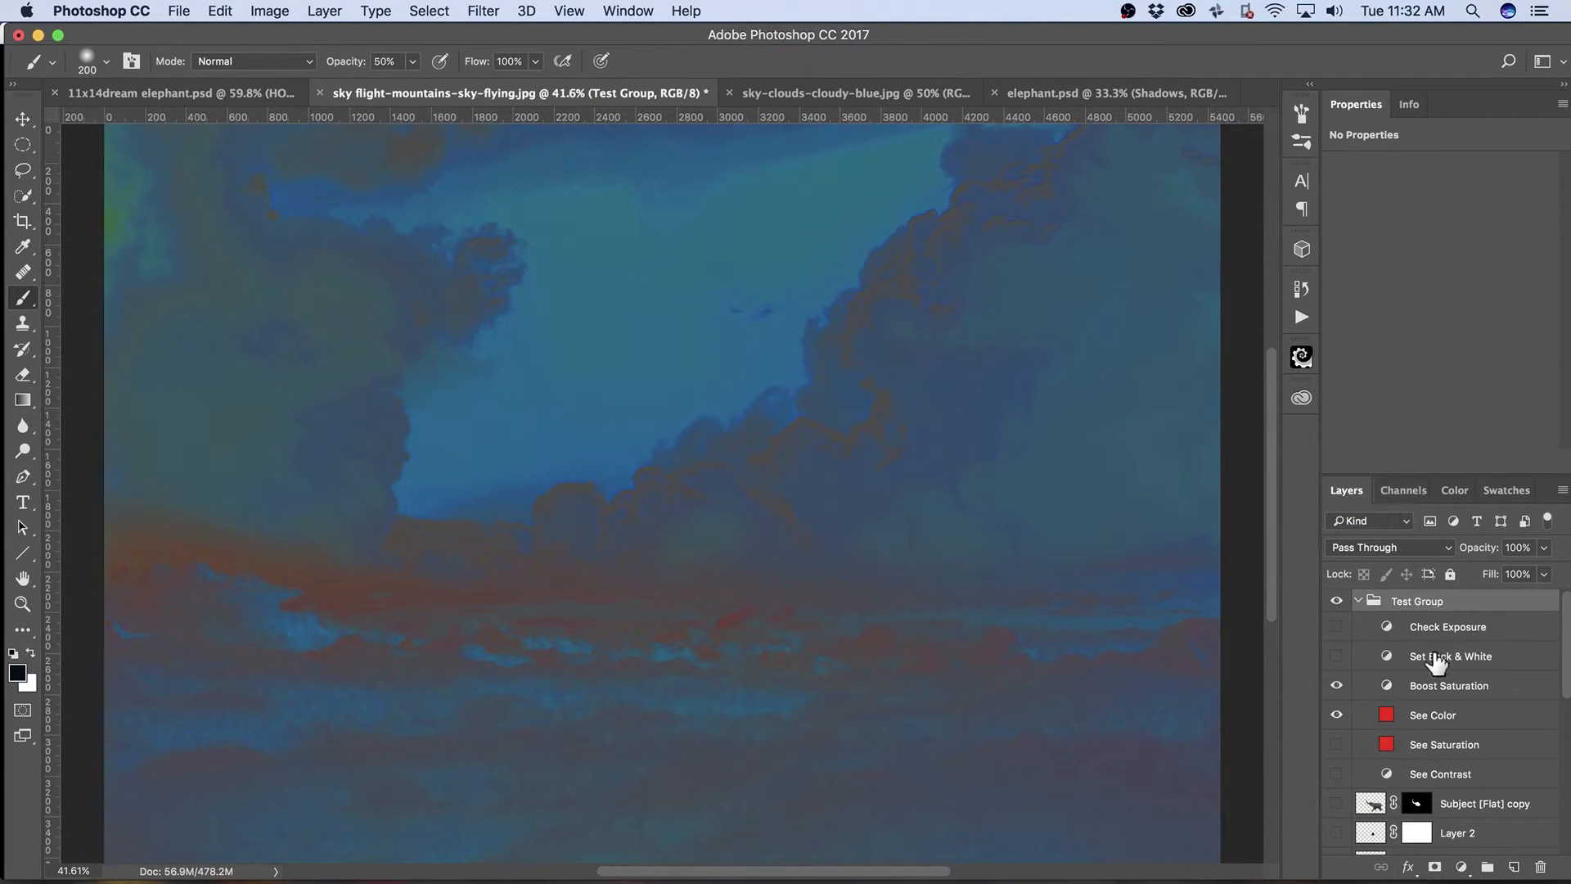
pyautogui.click(1337, 686)
pyautogui.click(1336, 715)
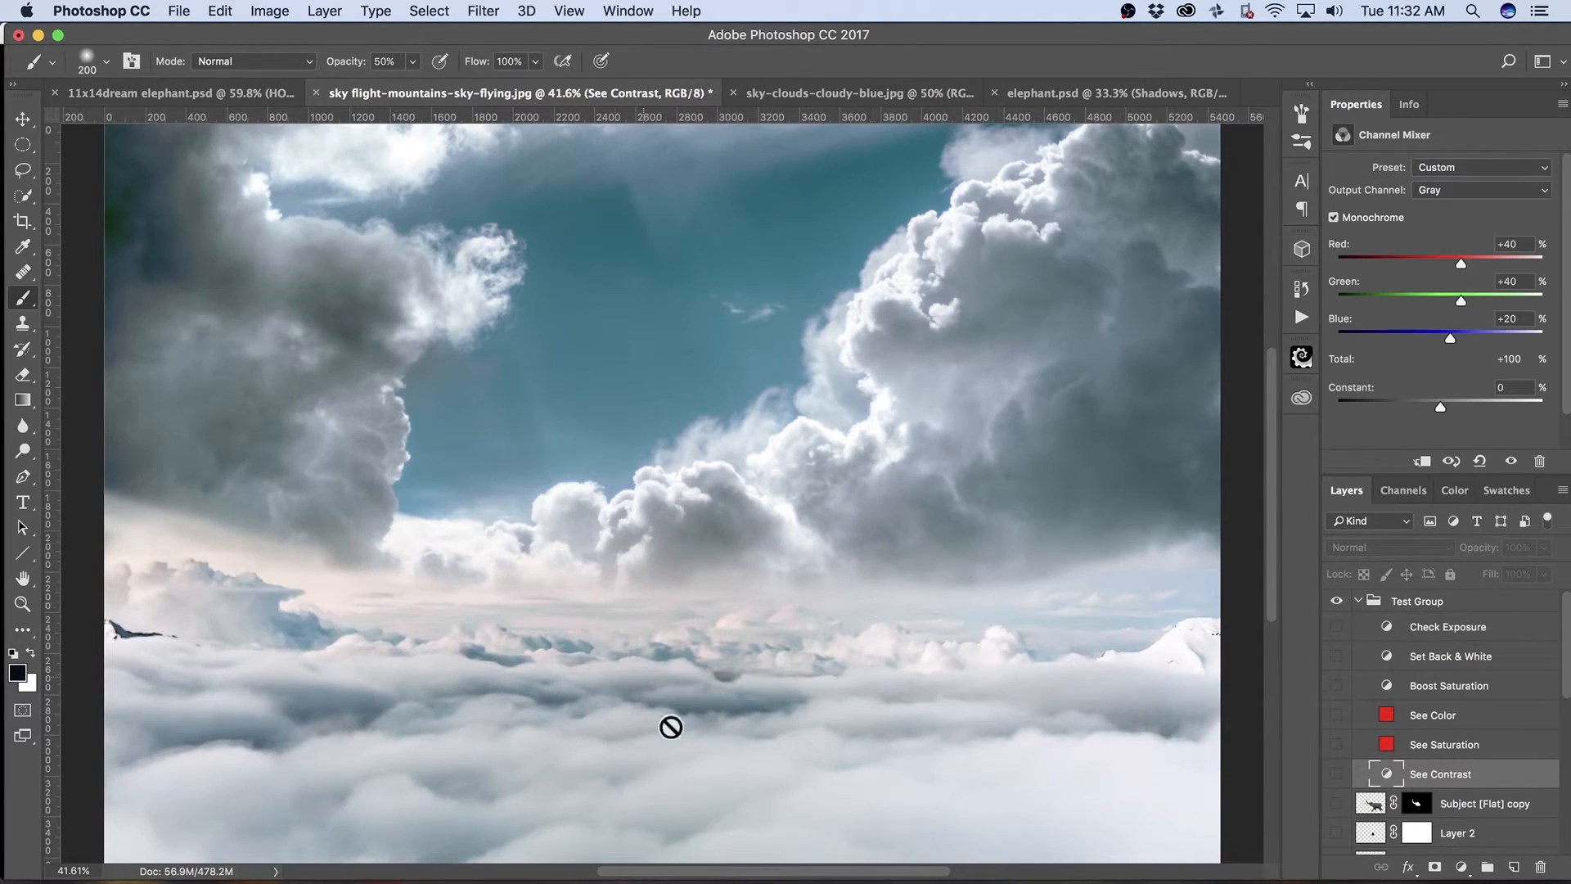
# Show See Contrast and add a Curves adjustment above Layer 1, raising midtones to input 138, output 150 and black point output to 15.
pyautogui.click(1336, 774)
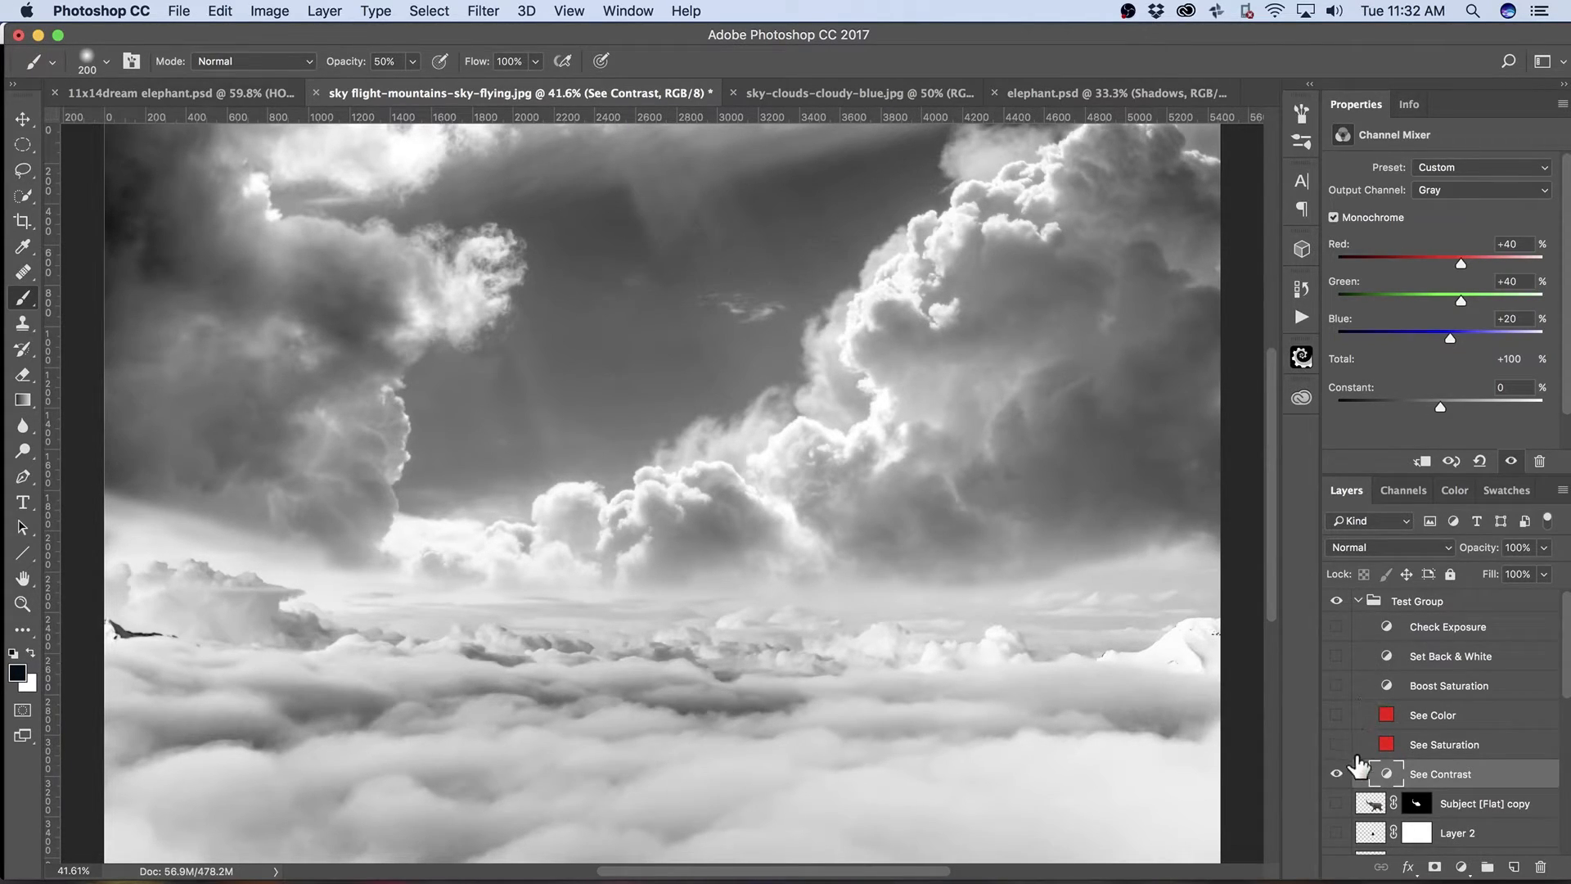
pyautogui.moveTo(1564, 680); pyautogui.dragTo(1561, 843)
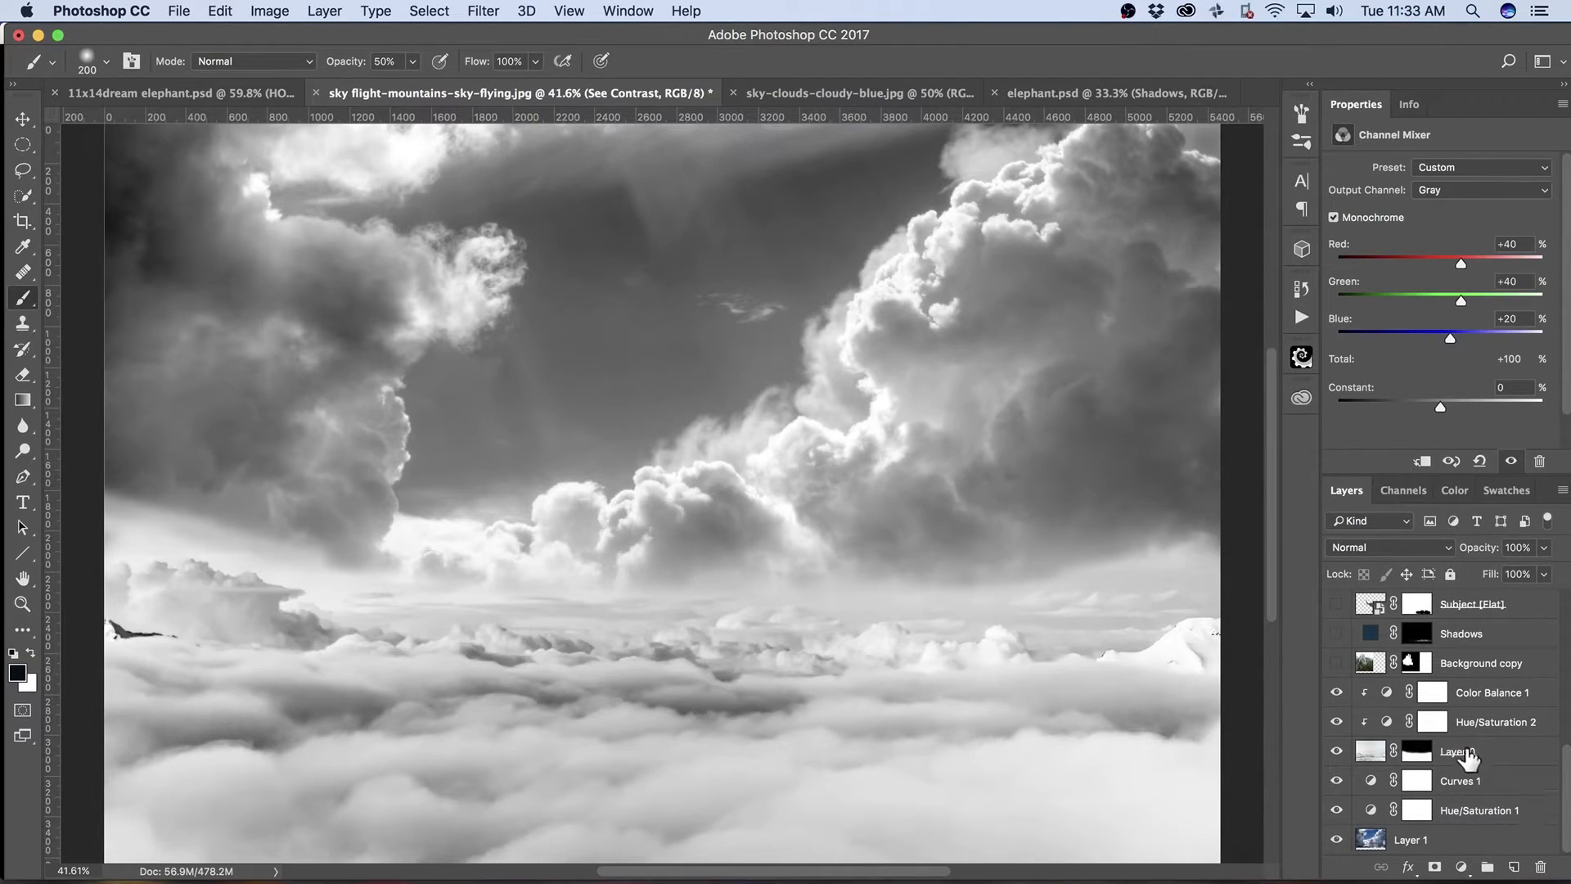
pyautogui.click(1371, 842)
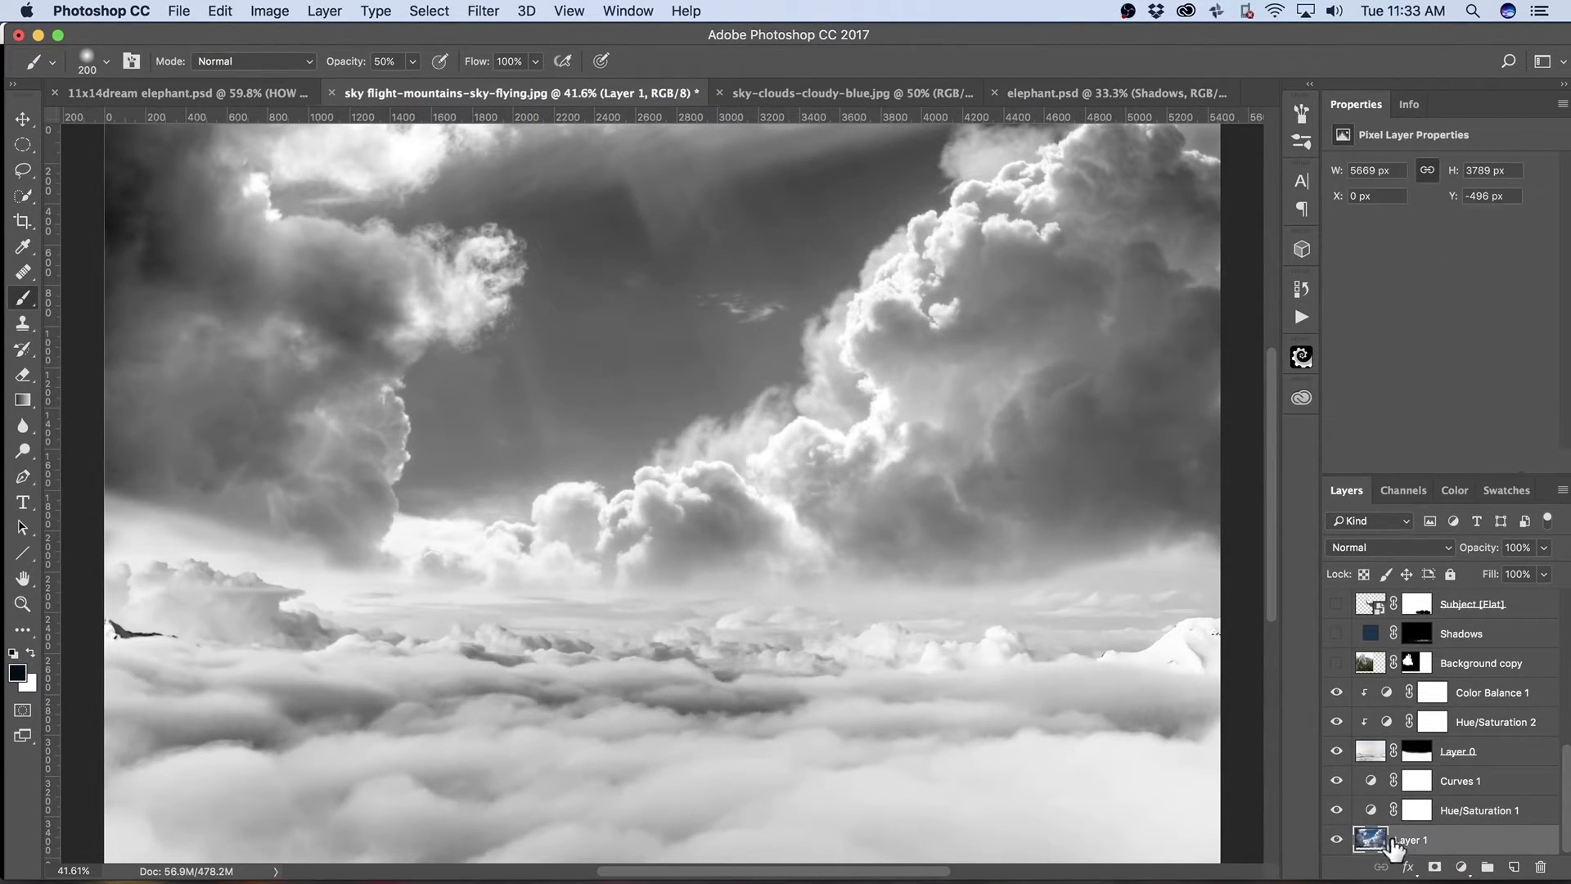
pyautogui.click(1461, 867)
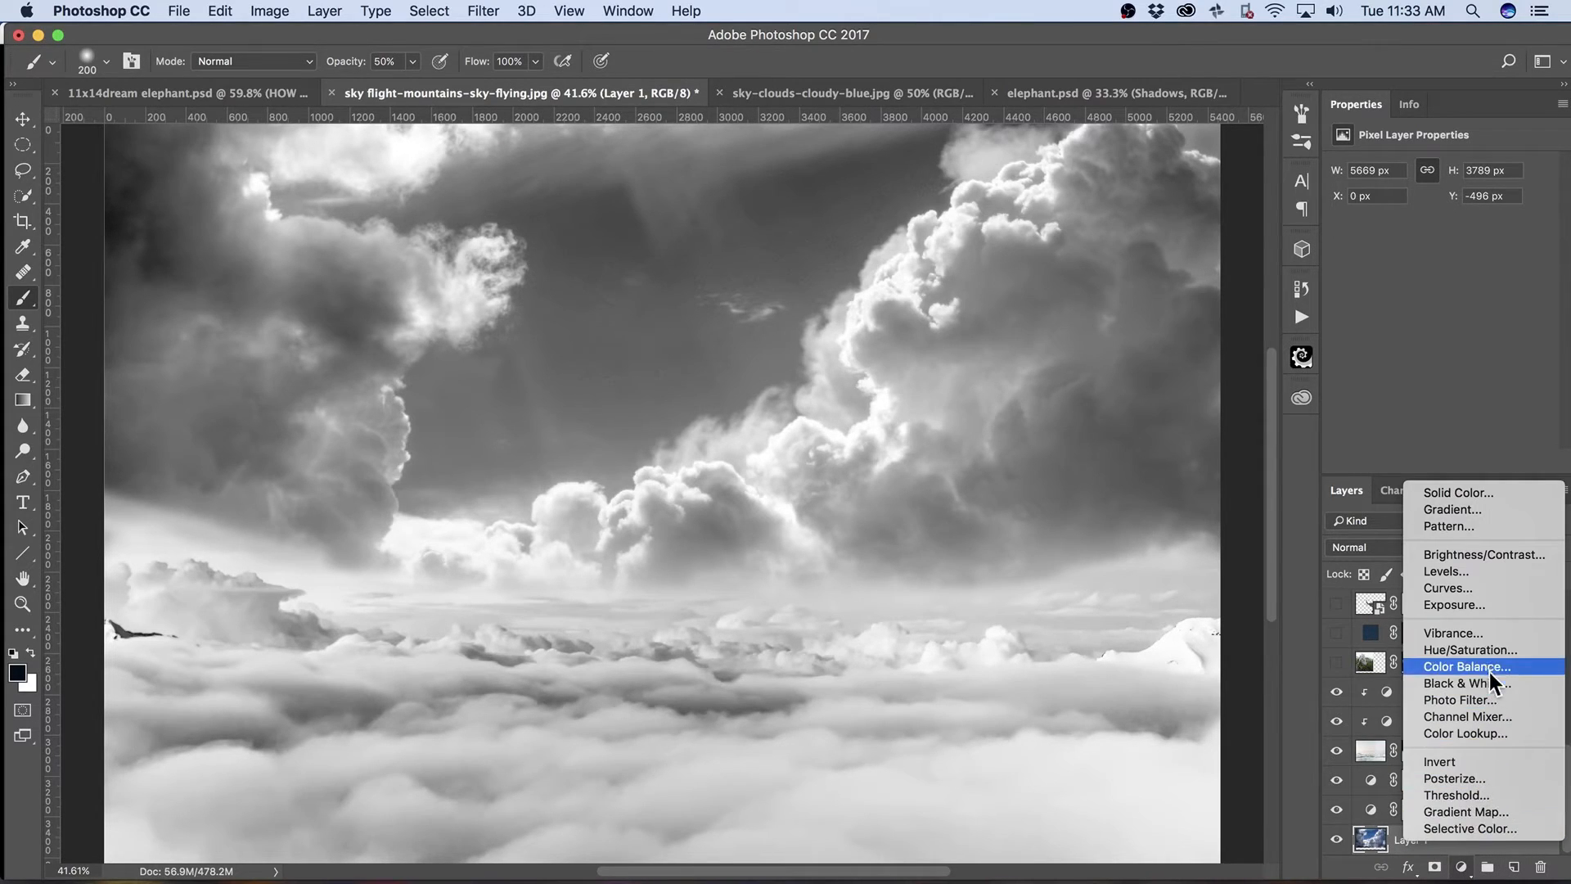
pyautogui.click(1502, 587)
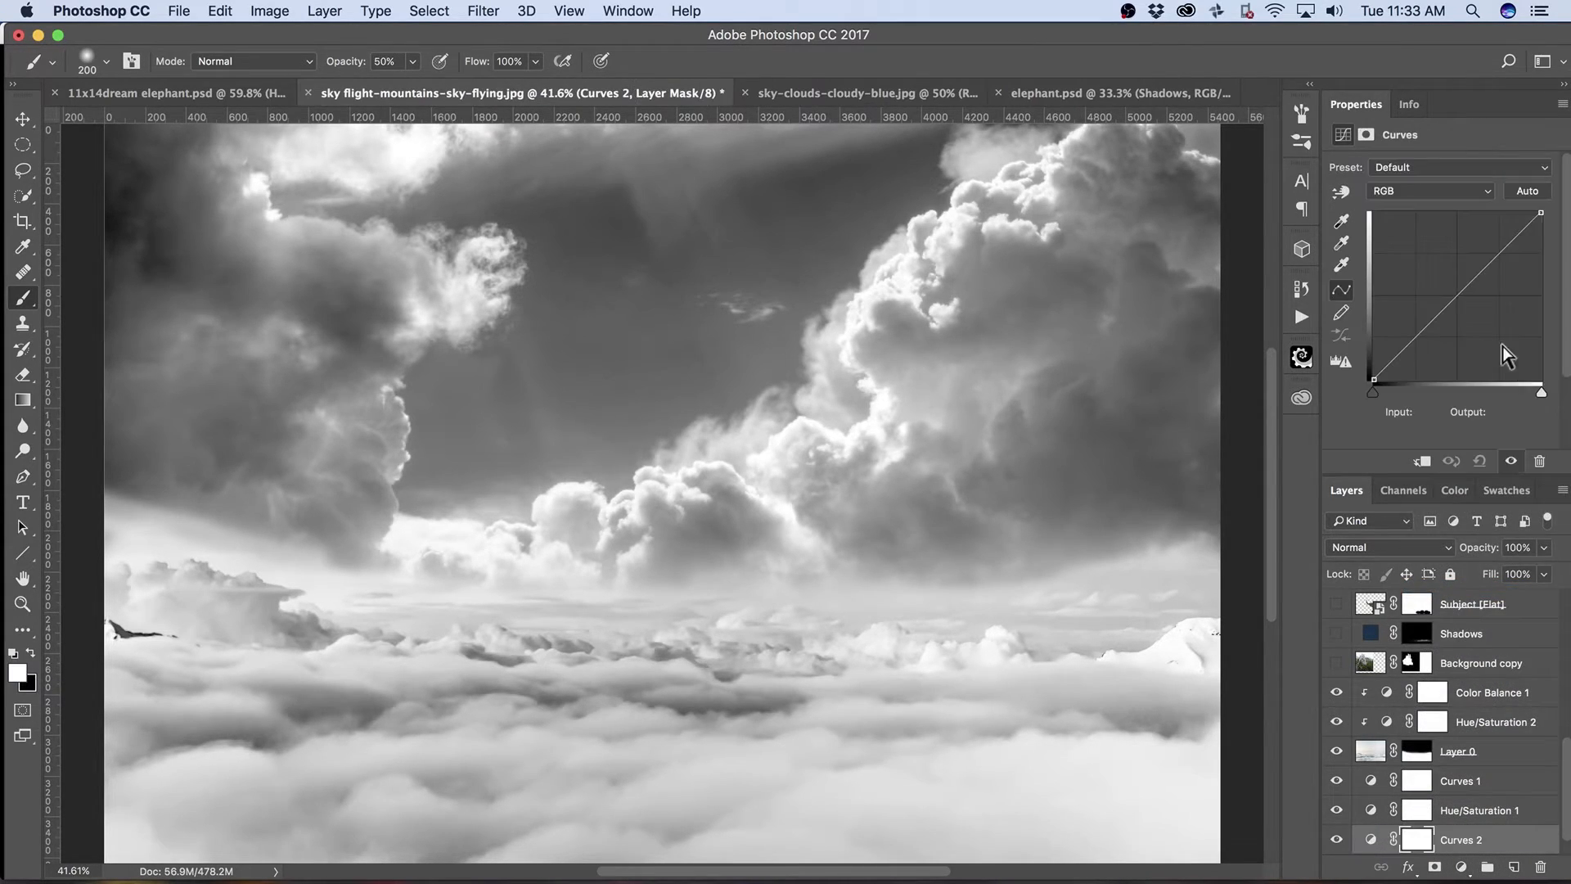
pyautogui.moveTo(1458, 293); pyautogui.dragTo(1465, 282)
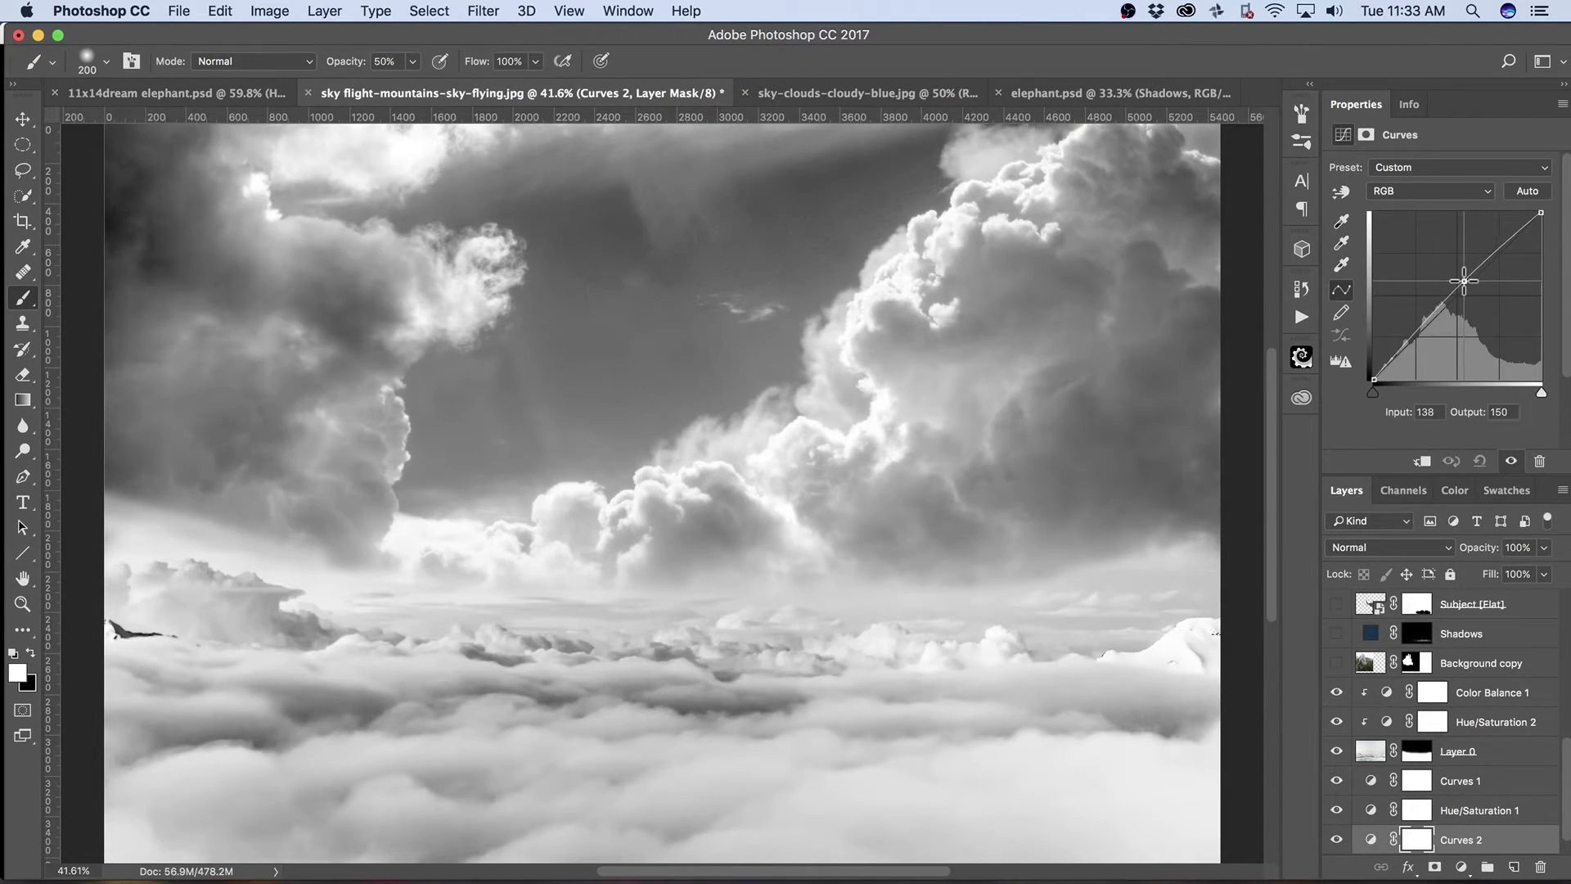
pyautogui.moveTo(1374, 380); pyautogui.dragTo(1374, 367)
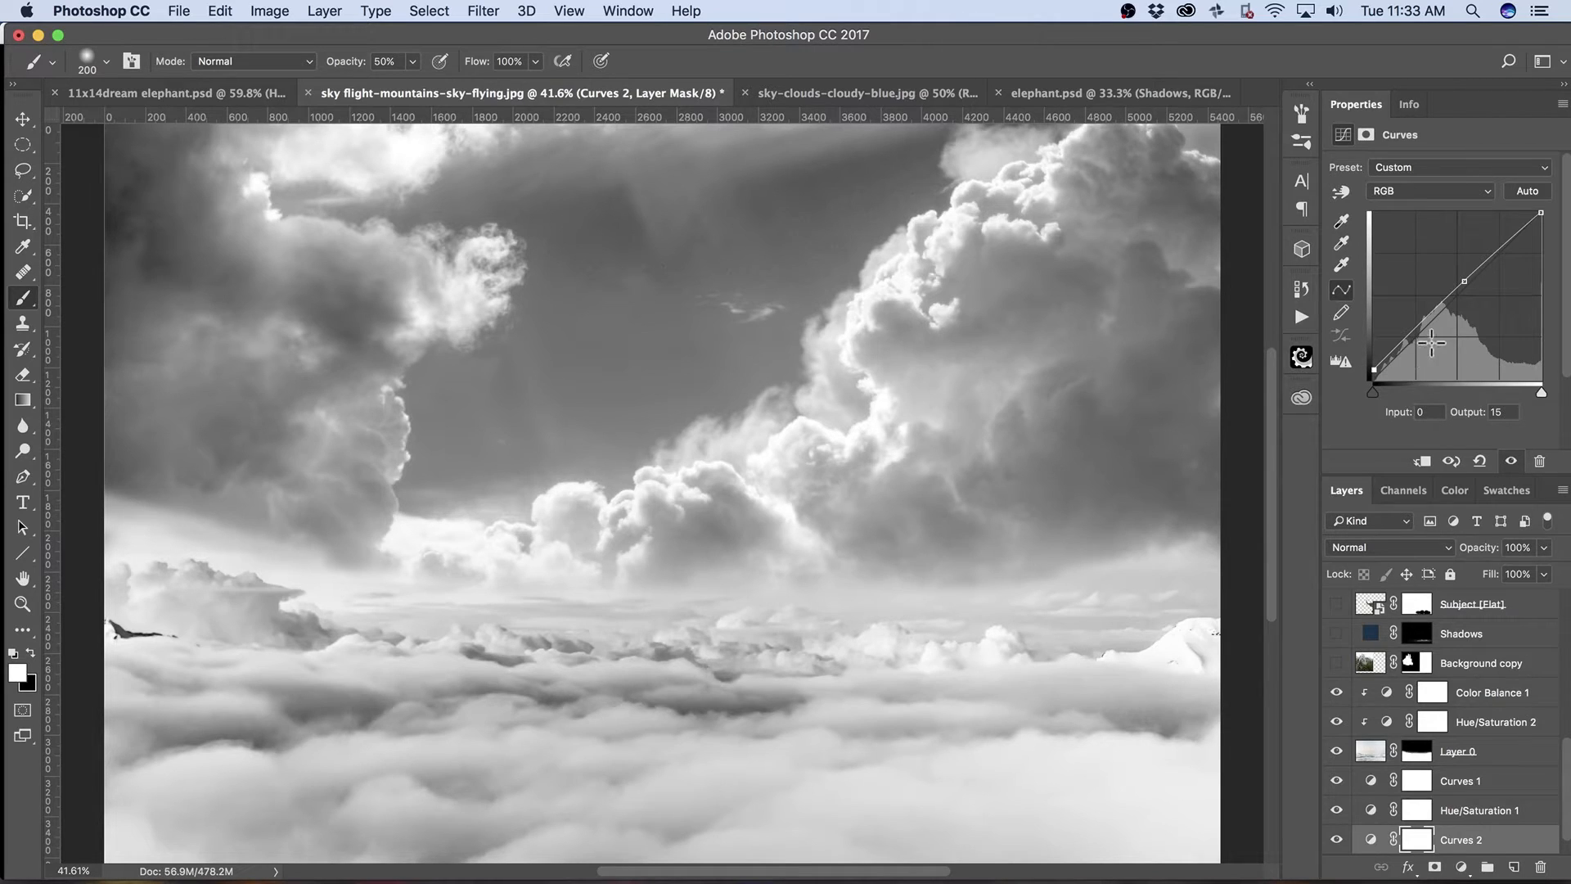
# Lower the Curves 2 midtones slightly, set its black point output to 9, and hide the See Contrast layer.
pyautogui.moveTo(1466, 291); pyautogui.dragTo(1460, 294)
pyautogui.moveTo(1374, 370); pyautogui.dragTo(1374, 368)
pyautogui.scroll(6, 1562, 773)
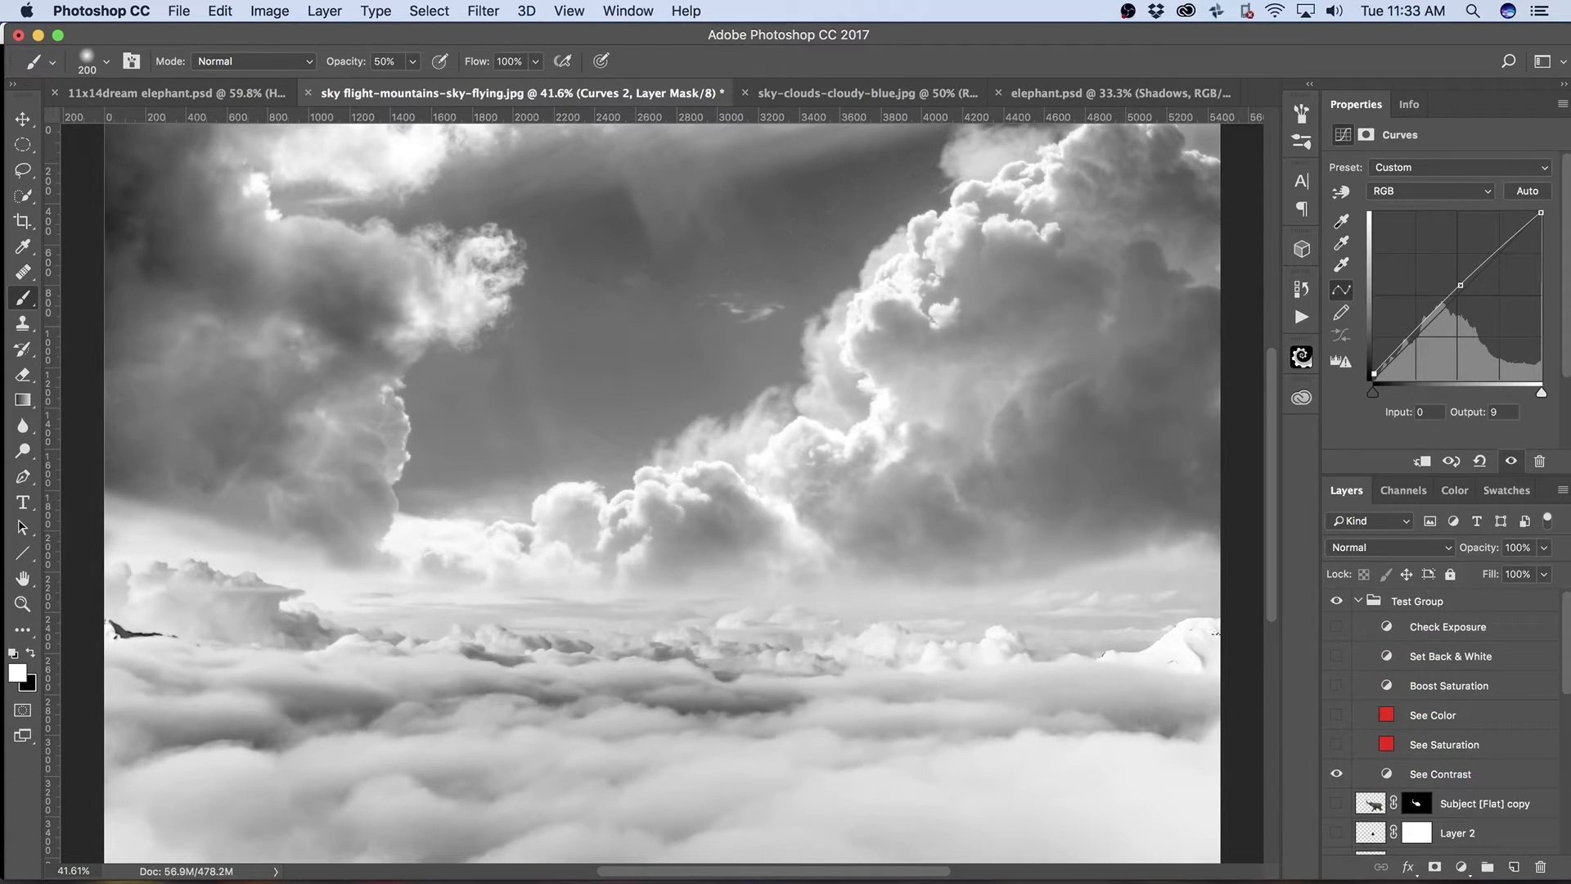
pyautogui.click(1336, 776)
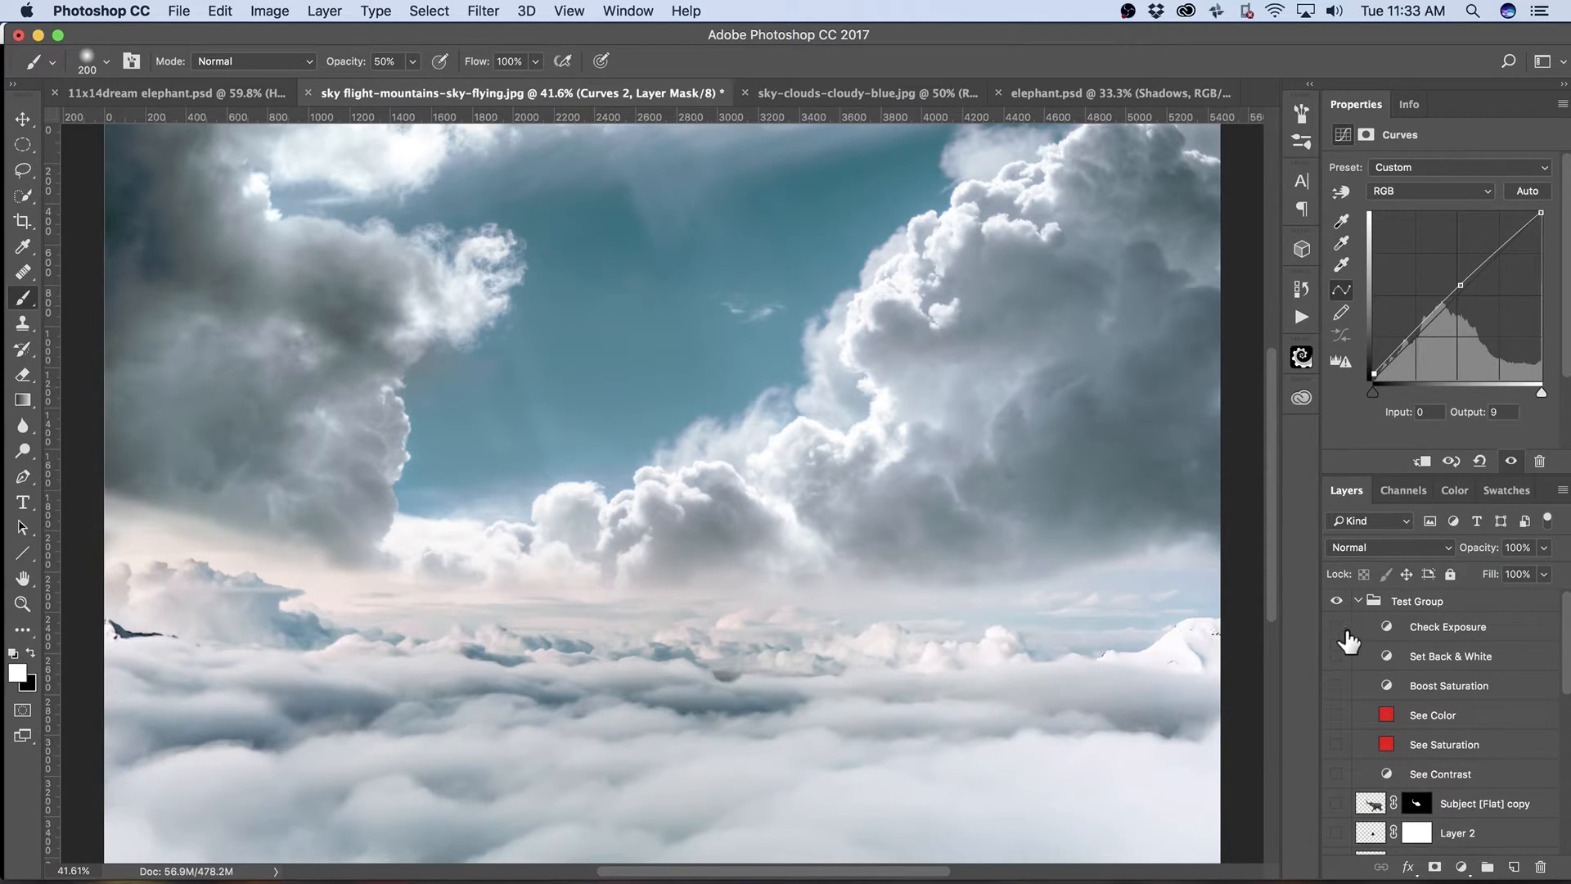
# Examine the sky and cloud exposure match with the Check Exposure layer at Brightness 73, -96 and -116, and reset the adjustment.
pyautogui.click(1337, 628)
pyautogui.click(1385, 630)
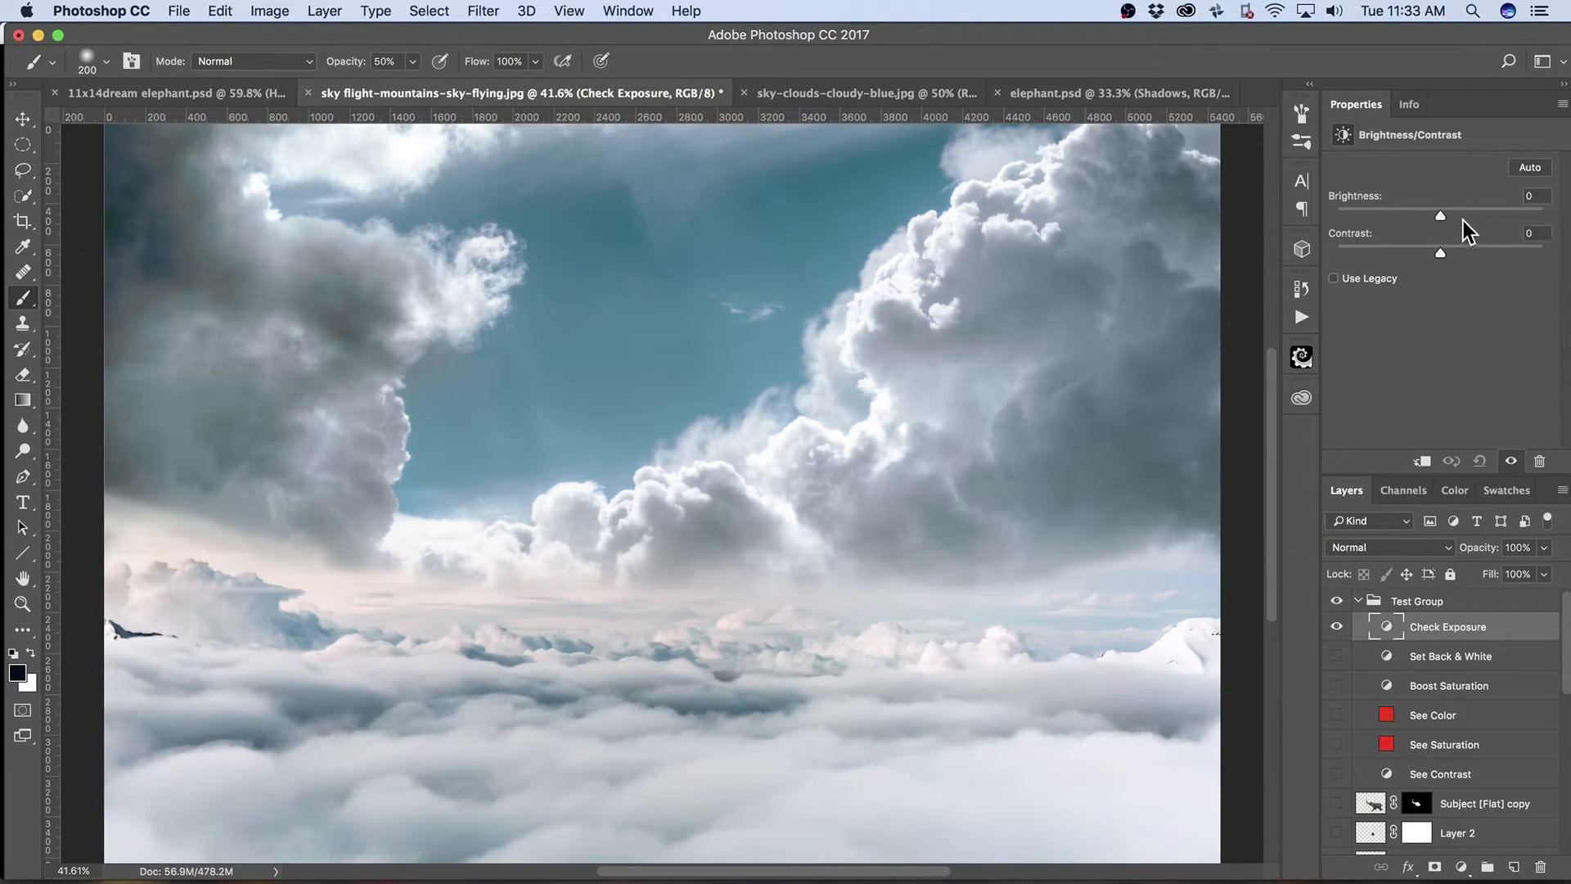
pyautogui.moveTo(1445, 214); pyautogui.dragTo(1475, 214)
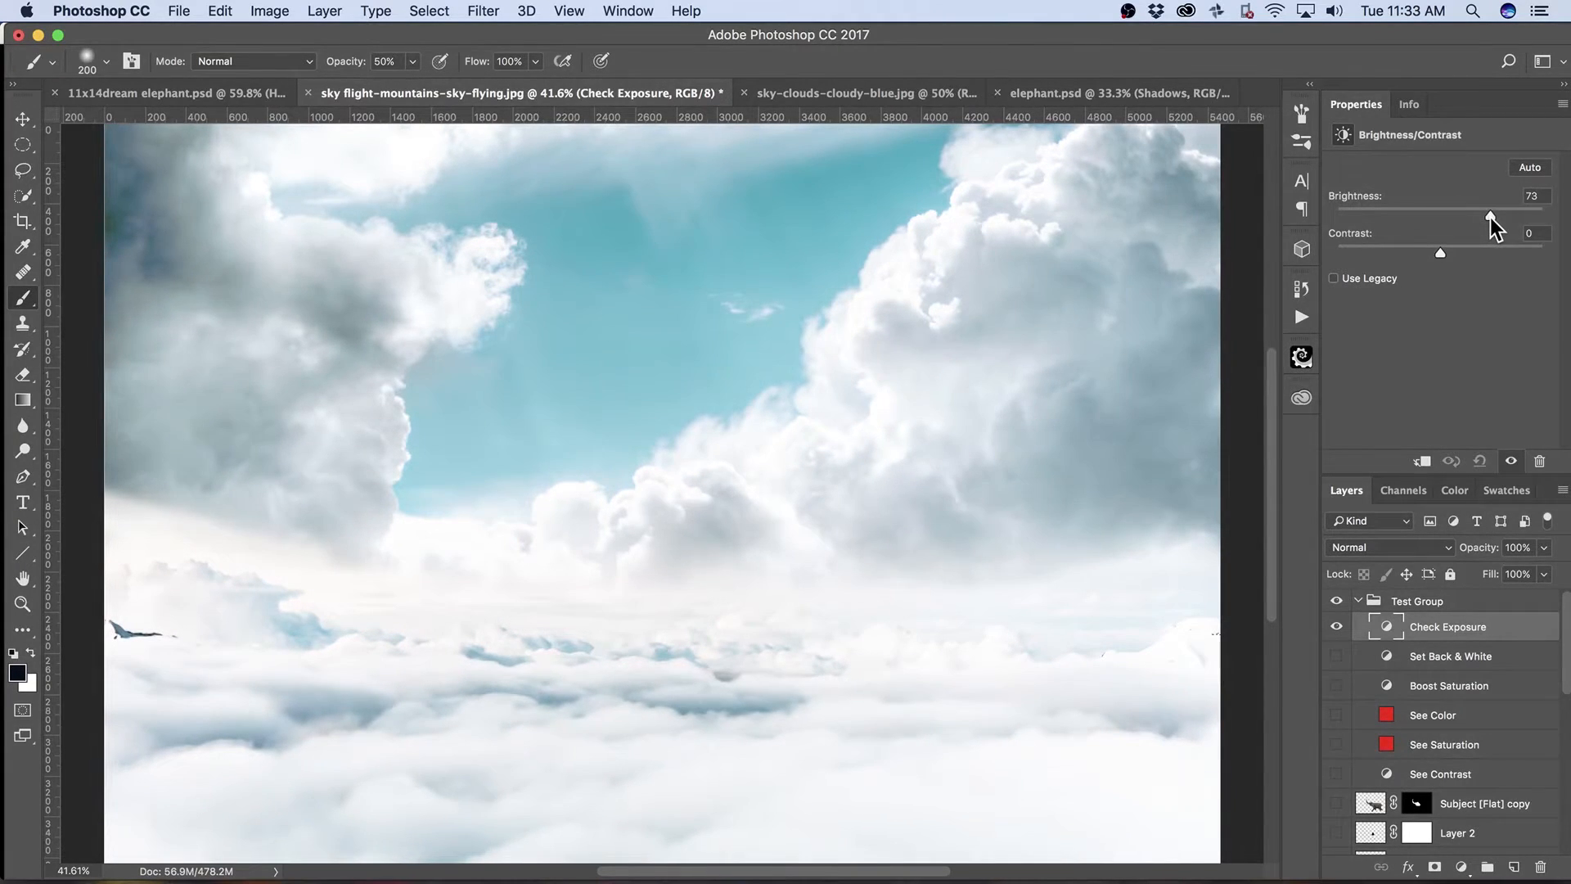
pyautogui.moveTo(1490, 218); pyautogui.dragTo(1374, 243)
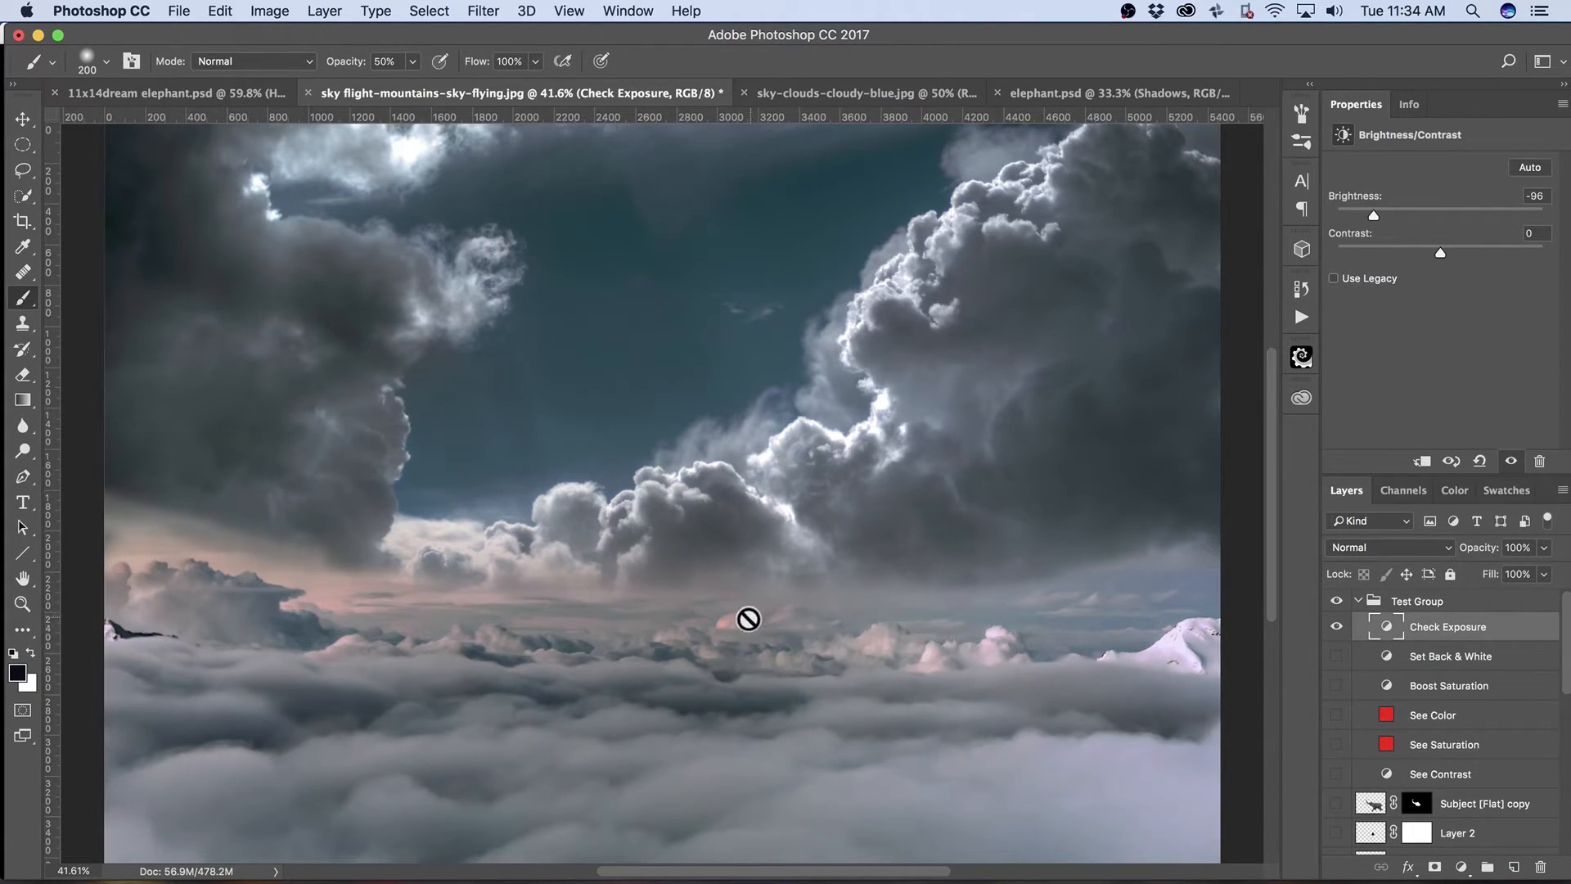
pyautogui.moveTo(1379, 213)
pyautogui.mouseDown()
pyautogui.moveTo(1473, 213)
pyautogui.moveTo(1360, 228)
pyautogui.mouseUp()
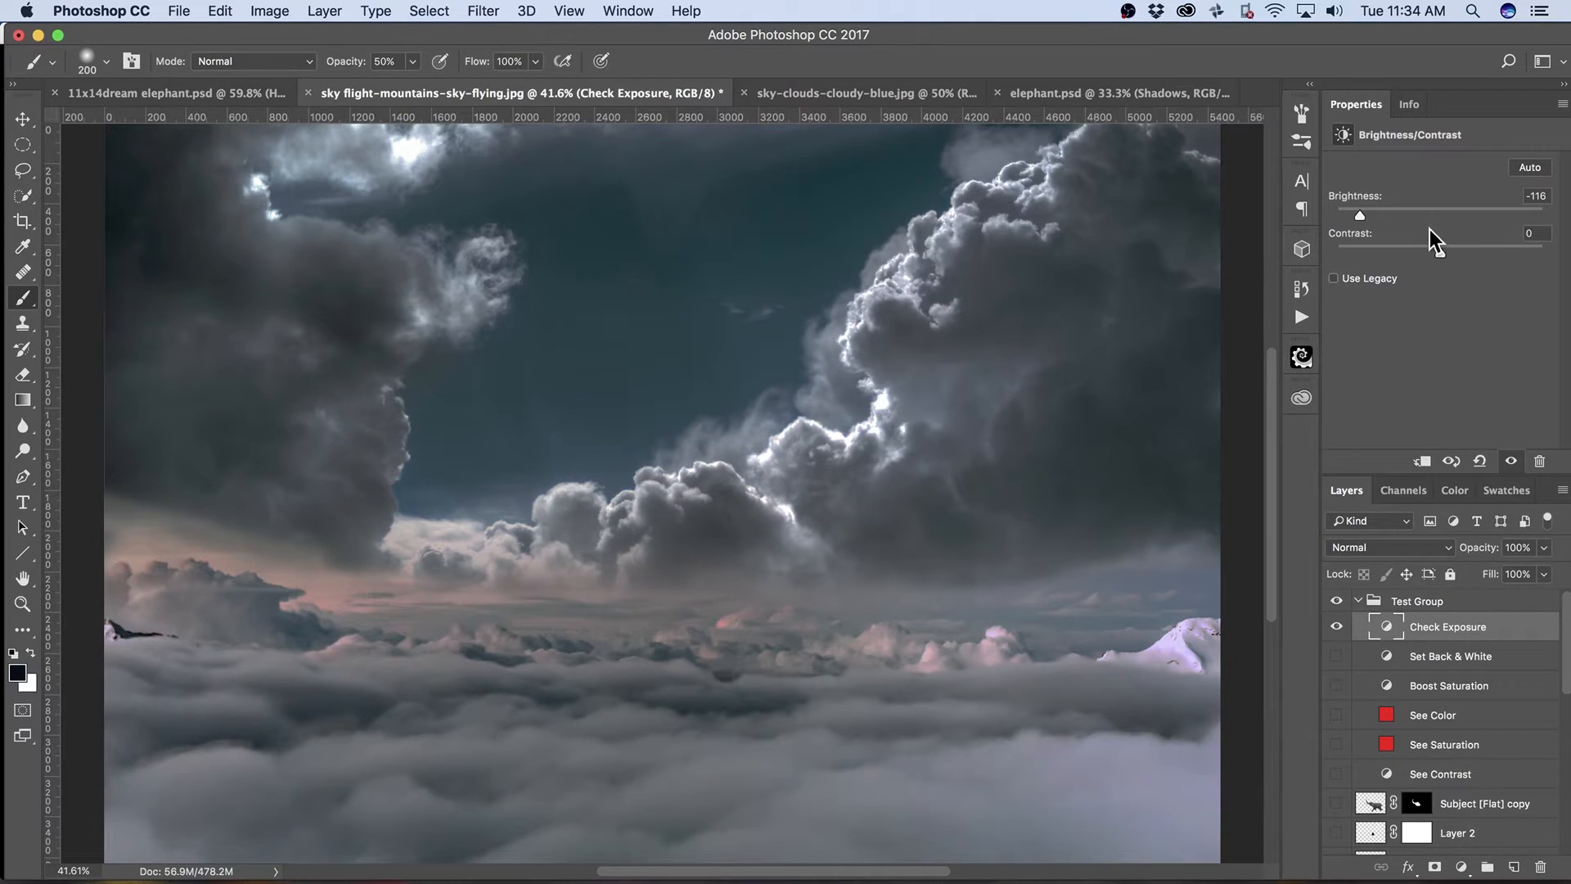
pyautogui.moveTo(1361, 213); pyautogui.dragTo(1442, 219)
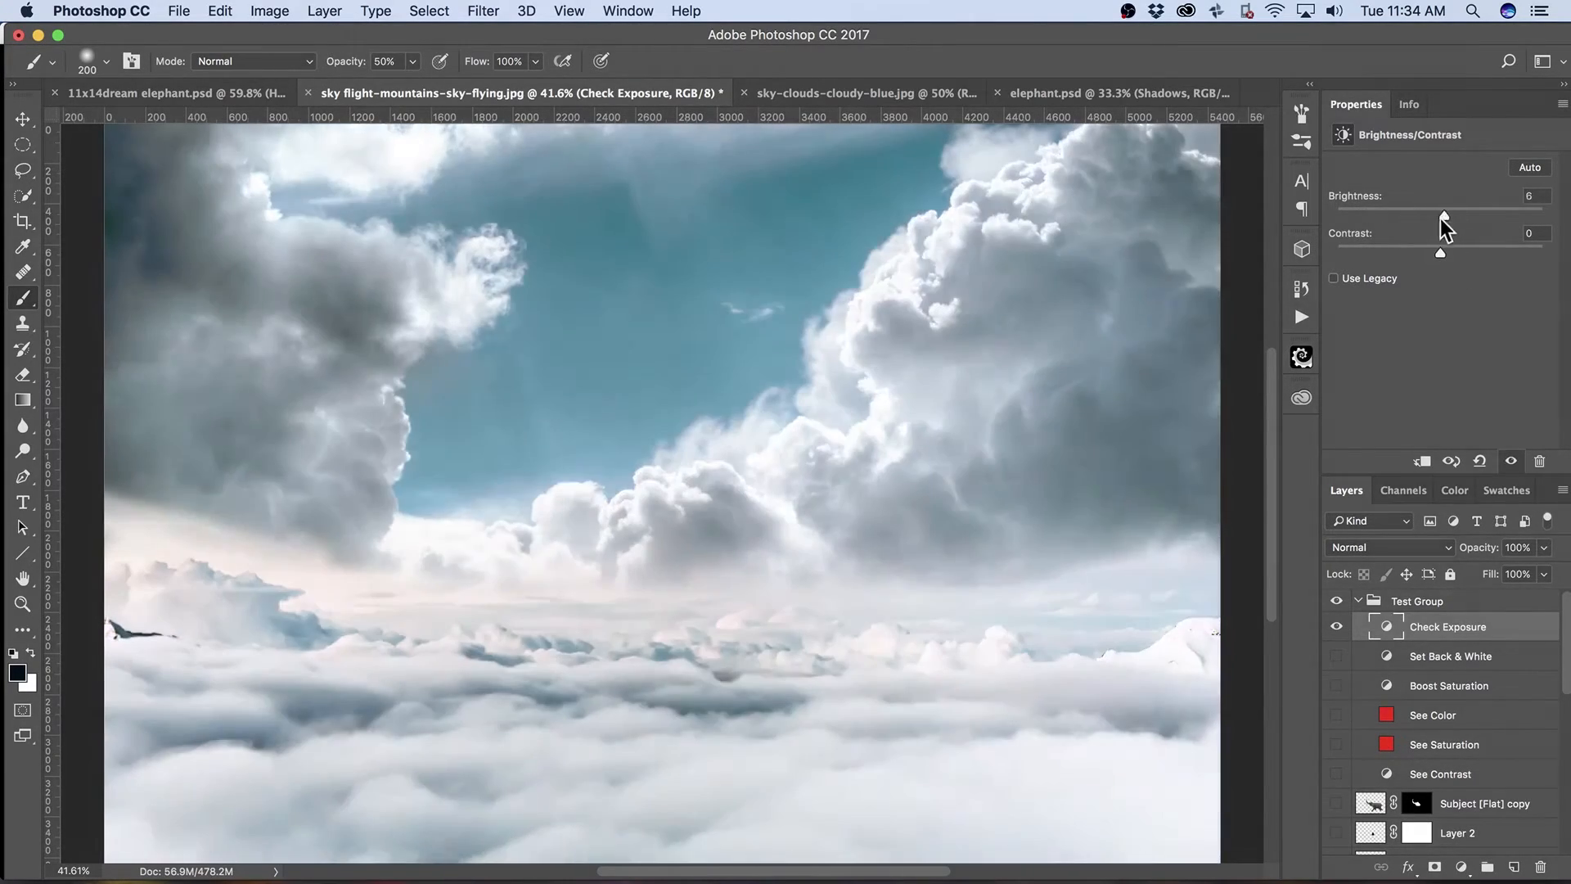
pyautogui.click(1479, 461)
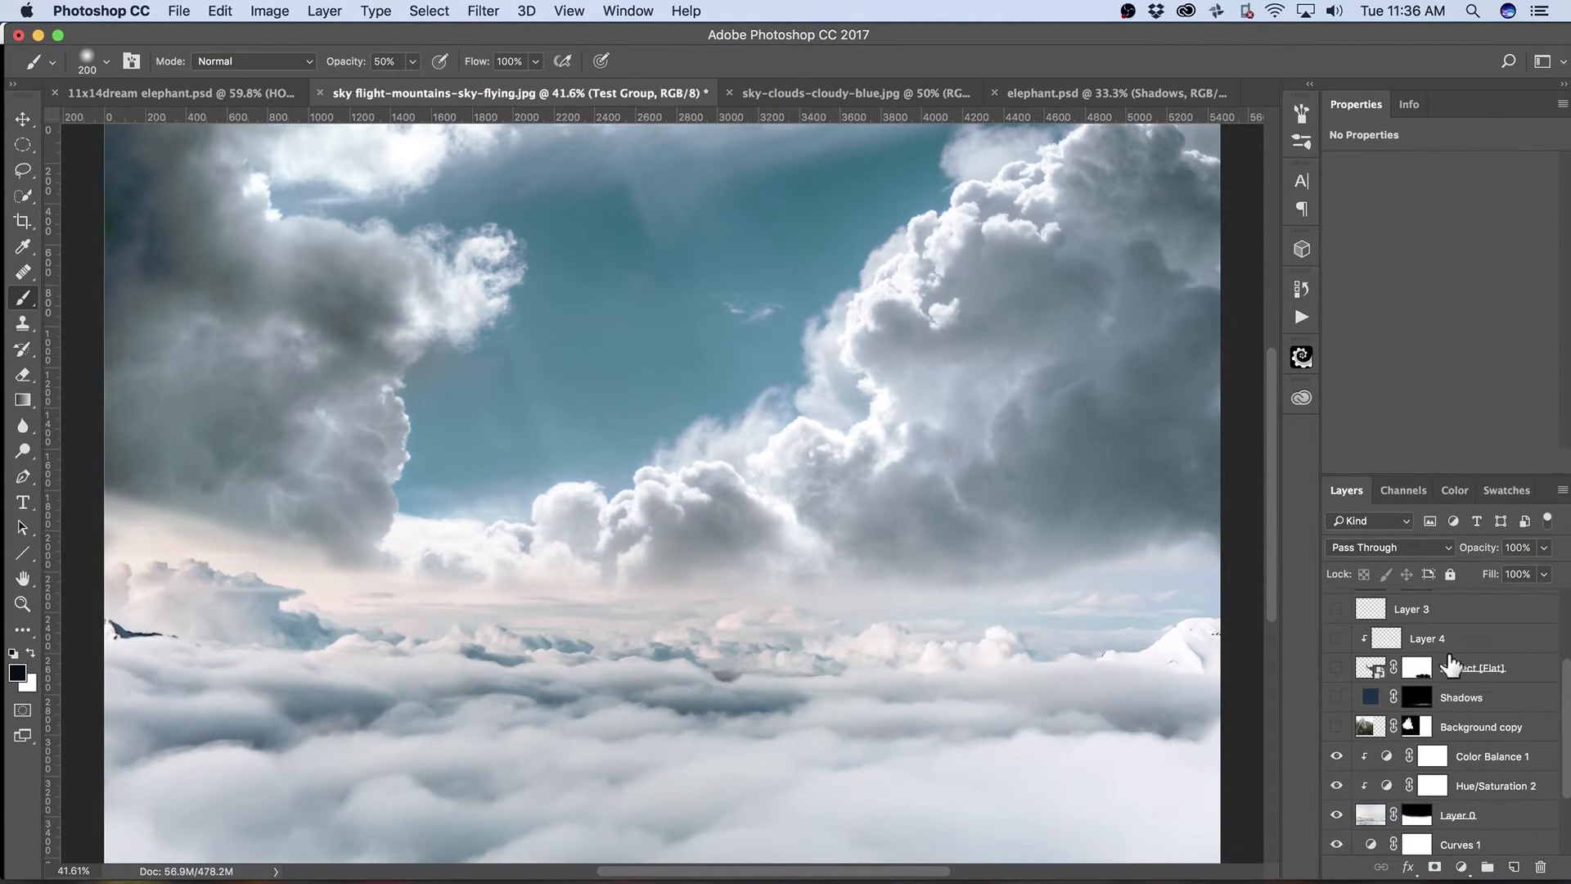
# Show the castle, shadow, elephant and girl layers again, from Background copy up to Subject [Flat] copy.
pyautogui.click(1336, 726)
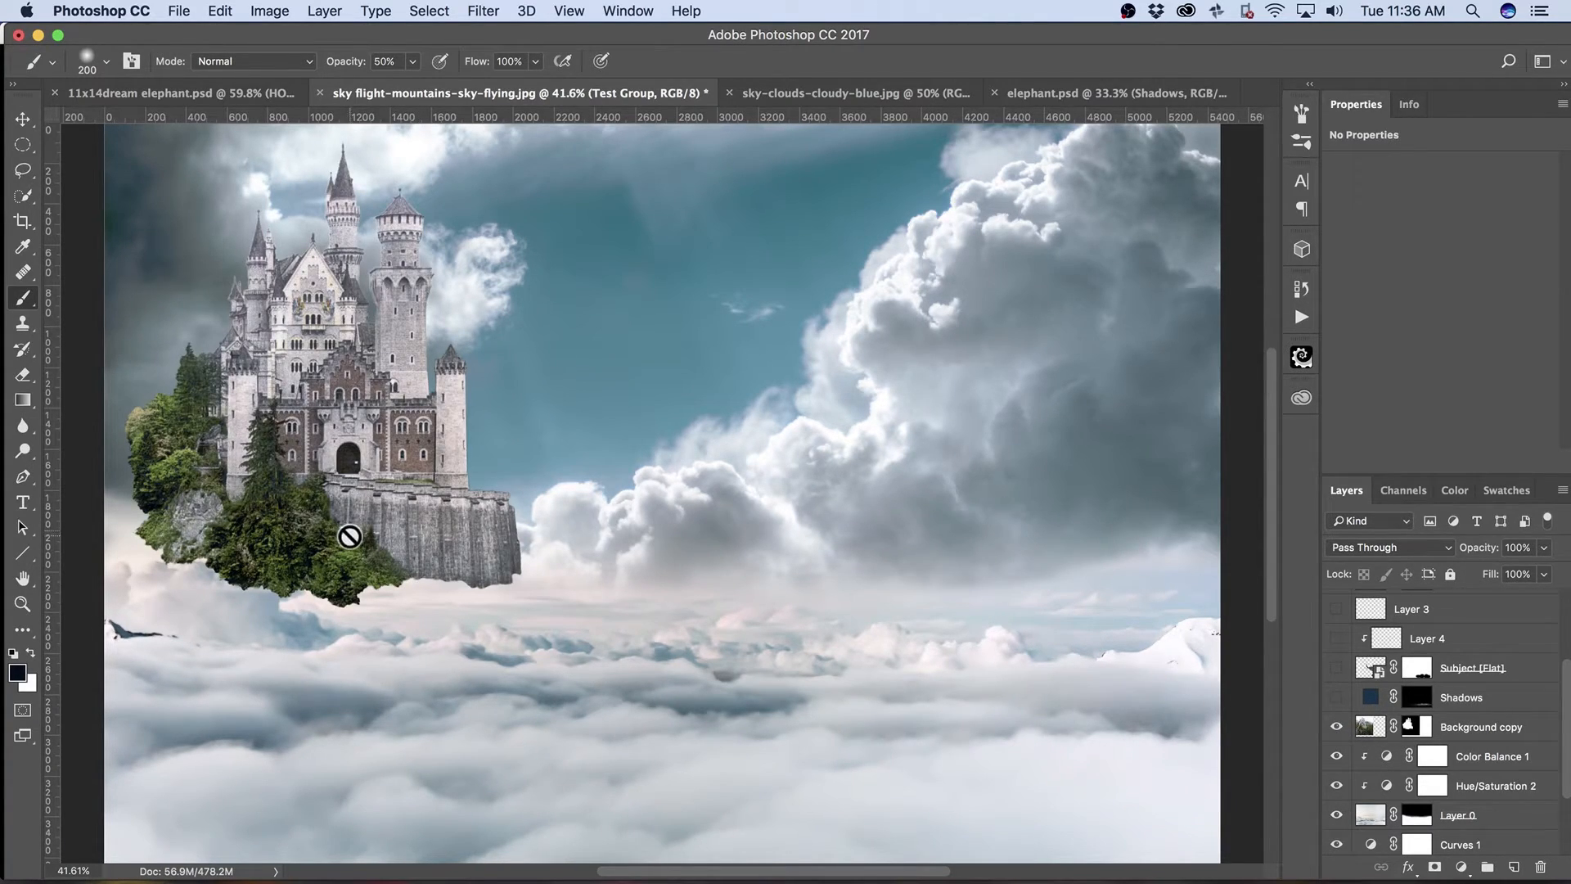
pyautogui.click(1336, 698)
pyautogui.click(1336, 668)
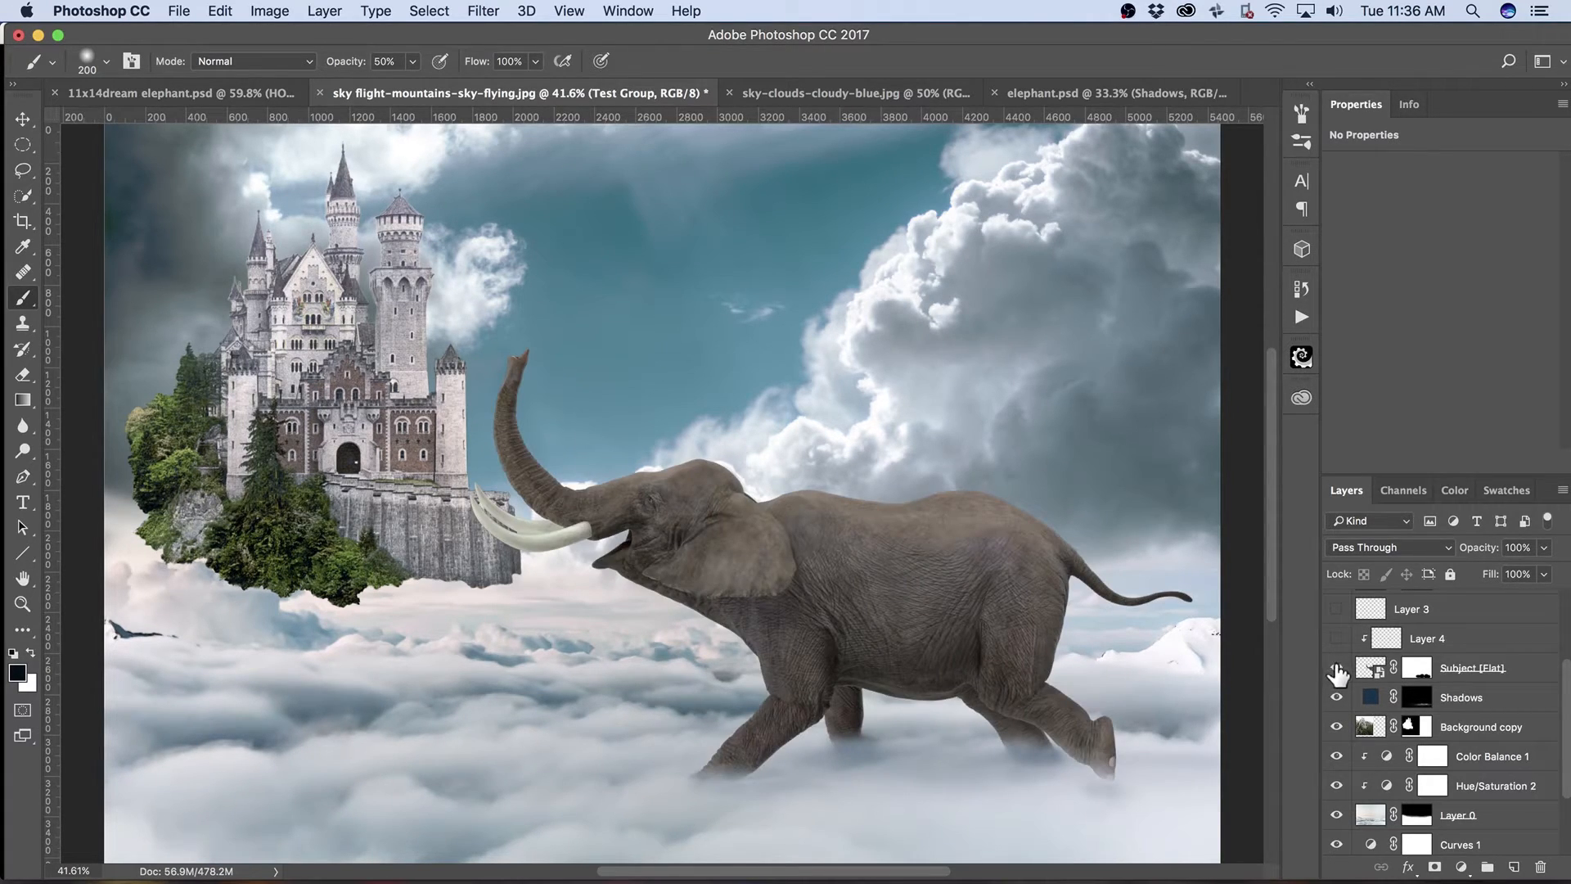
pyautogui.click(1337, 639)
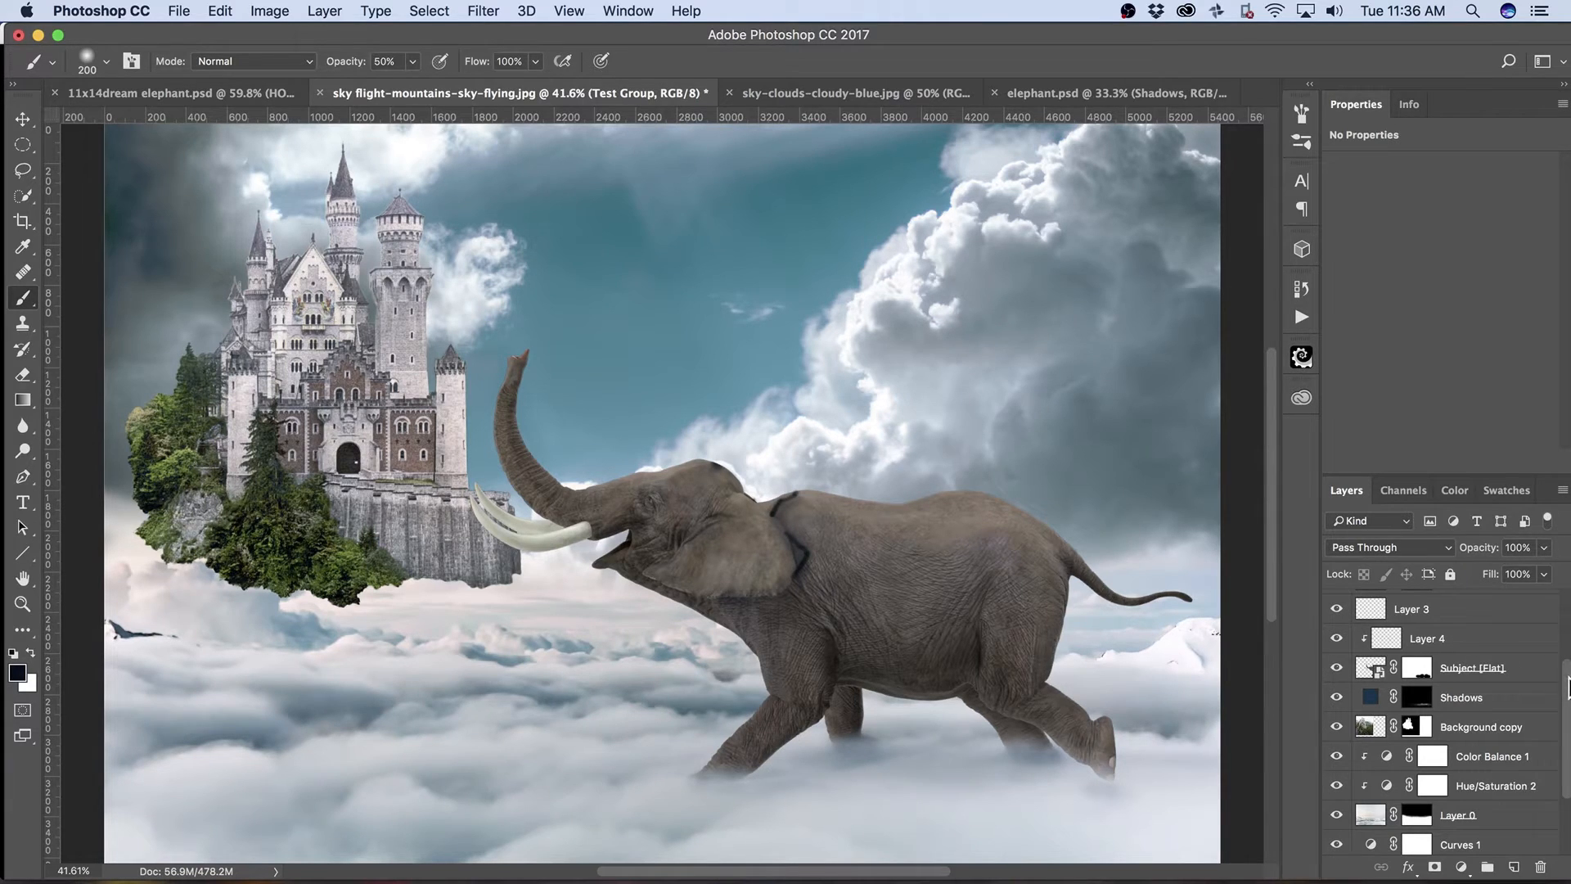
pyautogui.scroll(2, 1456, 688)
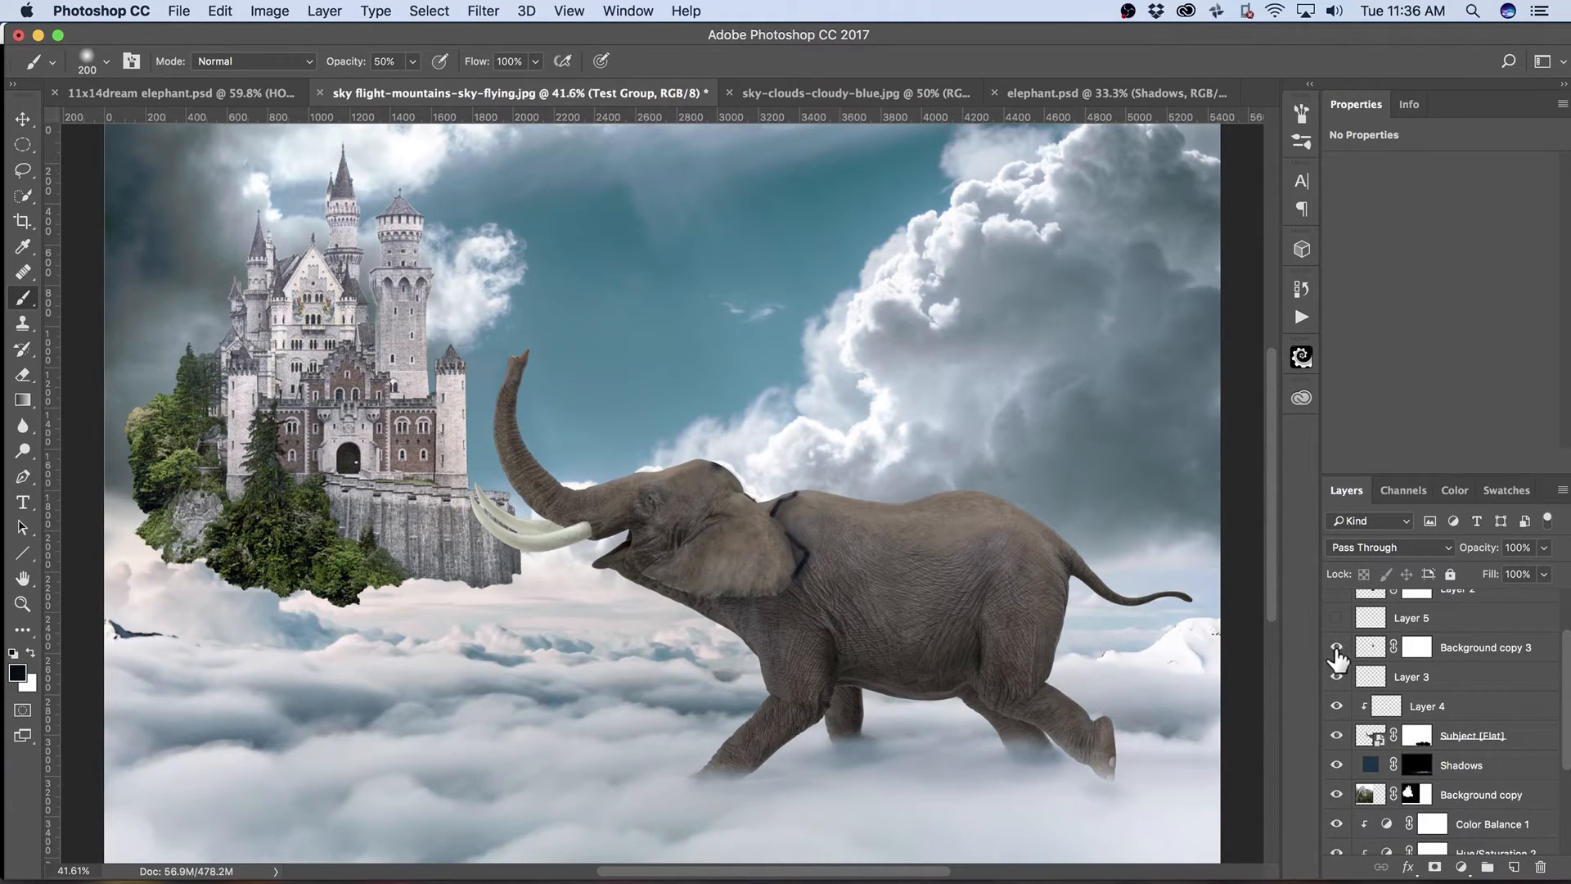
pyautogui.click(1336, 648)
pyautogui.click(1336, 618)
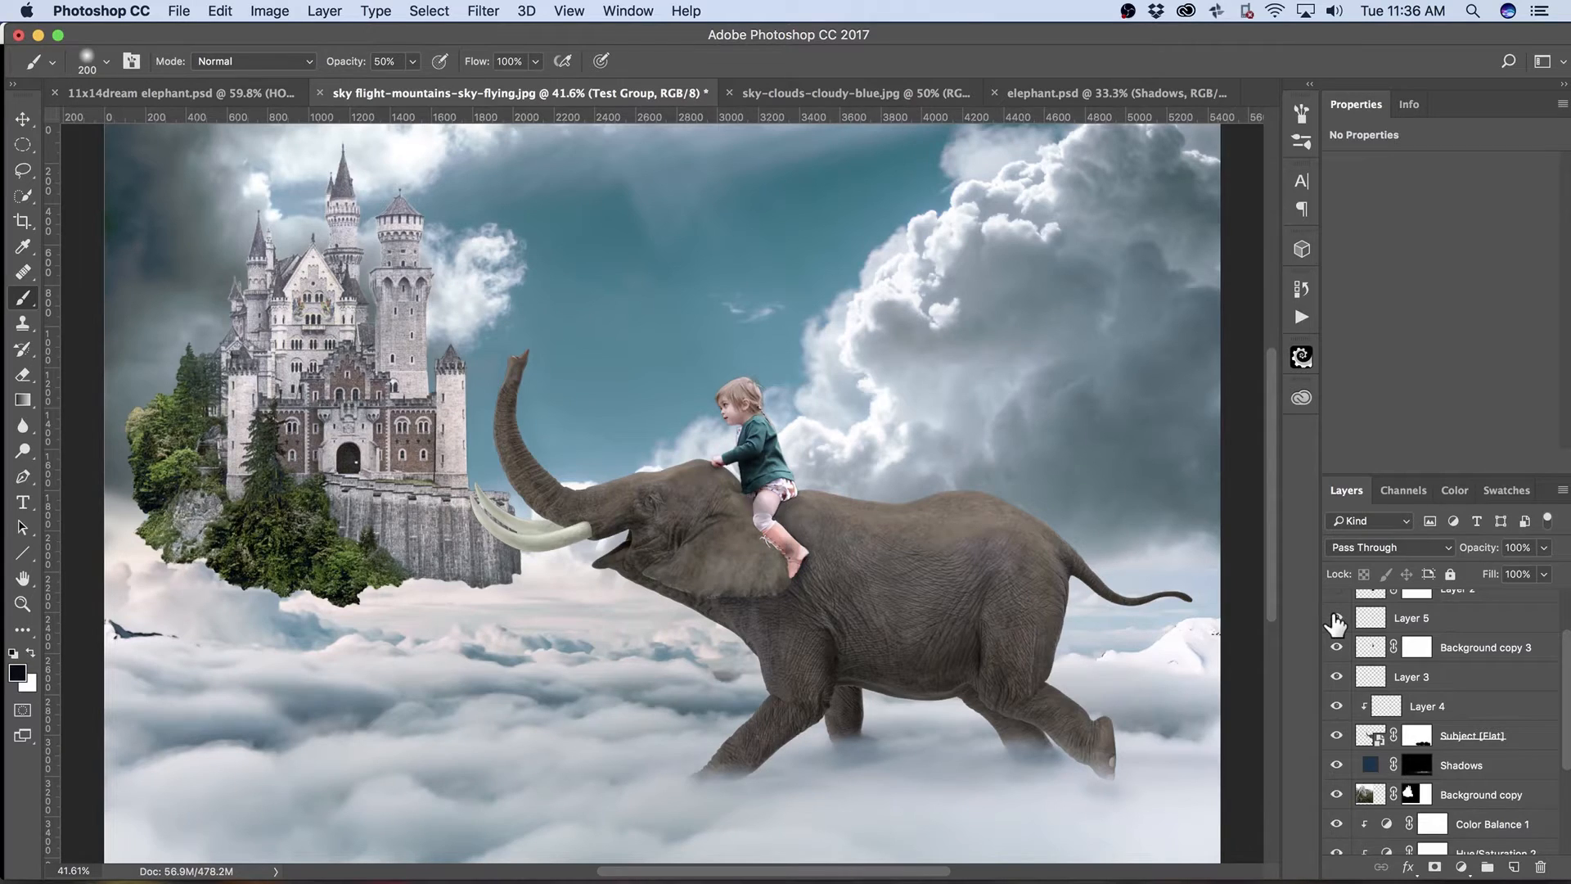
pyautogui.scroll(2, 1346, 630)
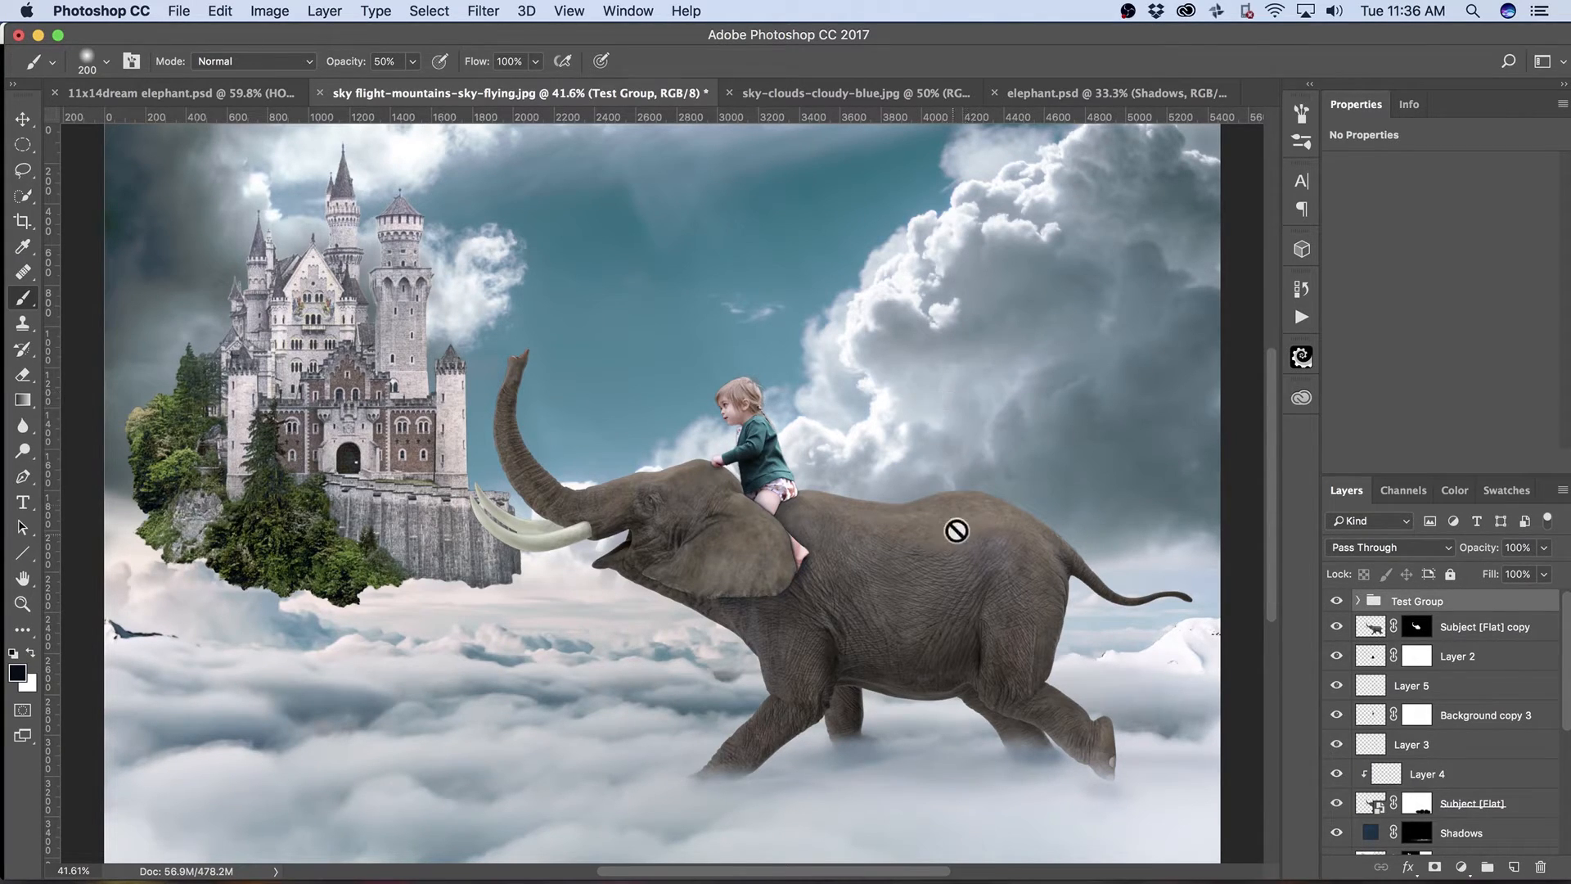
# Move the castle layer Background copy down and to the left, to about X -2323 px and Y -358 px.
pyautogui.scroll(-5, 1359, 646)
pyautogui.click(1370, 683)
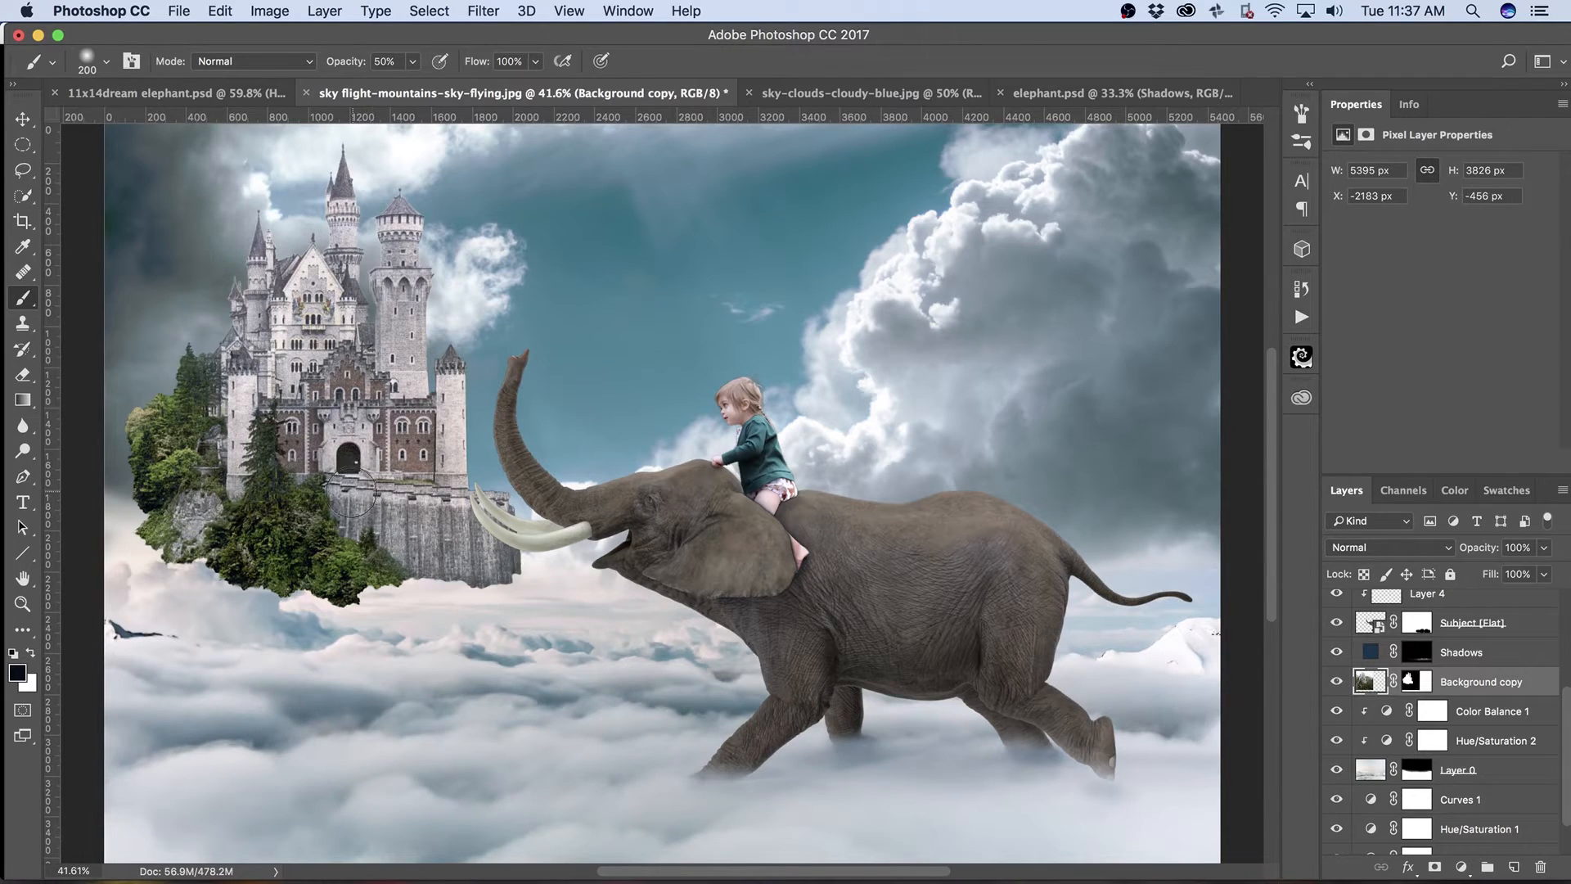
pyautogui.press('v')
pyautogui.moveTo(383, 423); pyautogui.dragTo(331, 461)
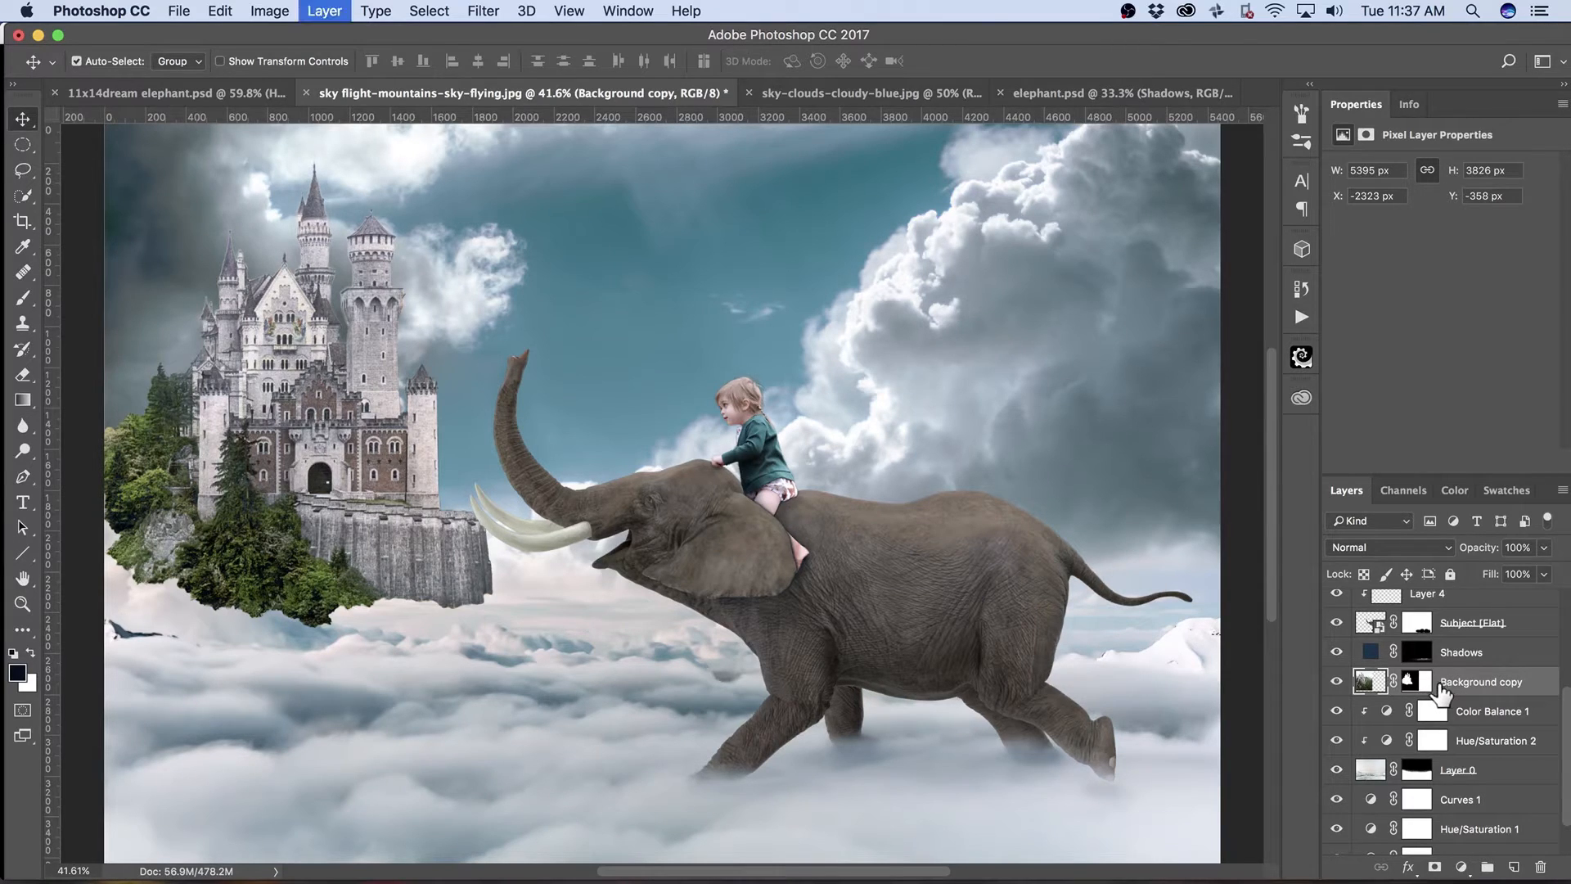
# Put the castle layer Background copy into a new group and add a white layer mask to the group.
pyautogui.press('super+g')
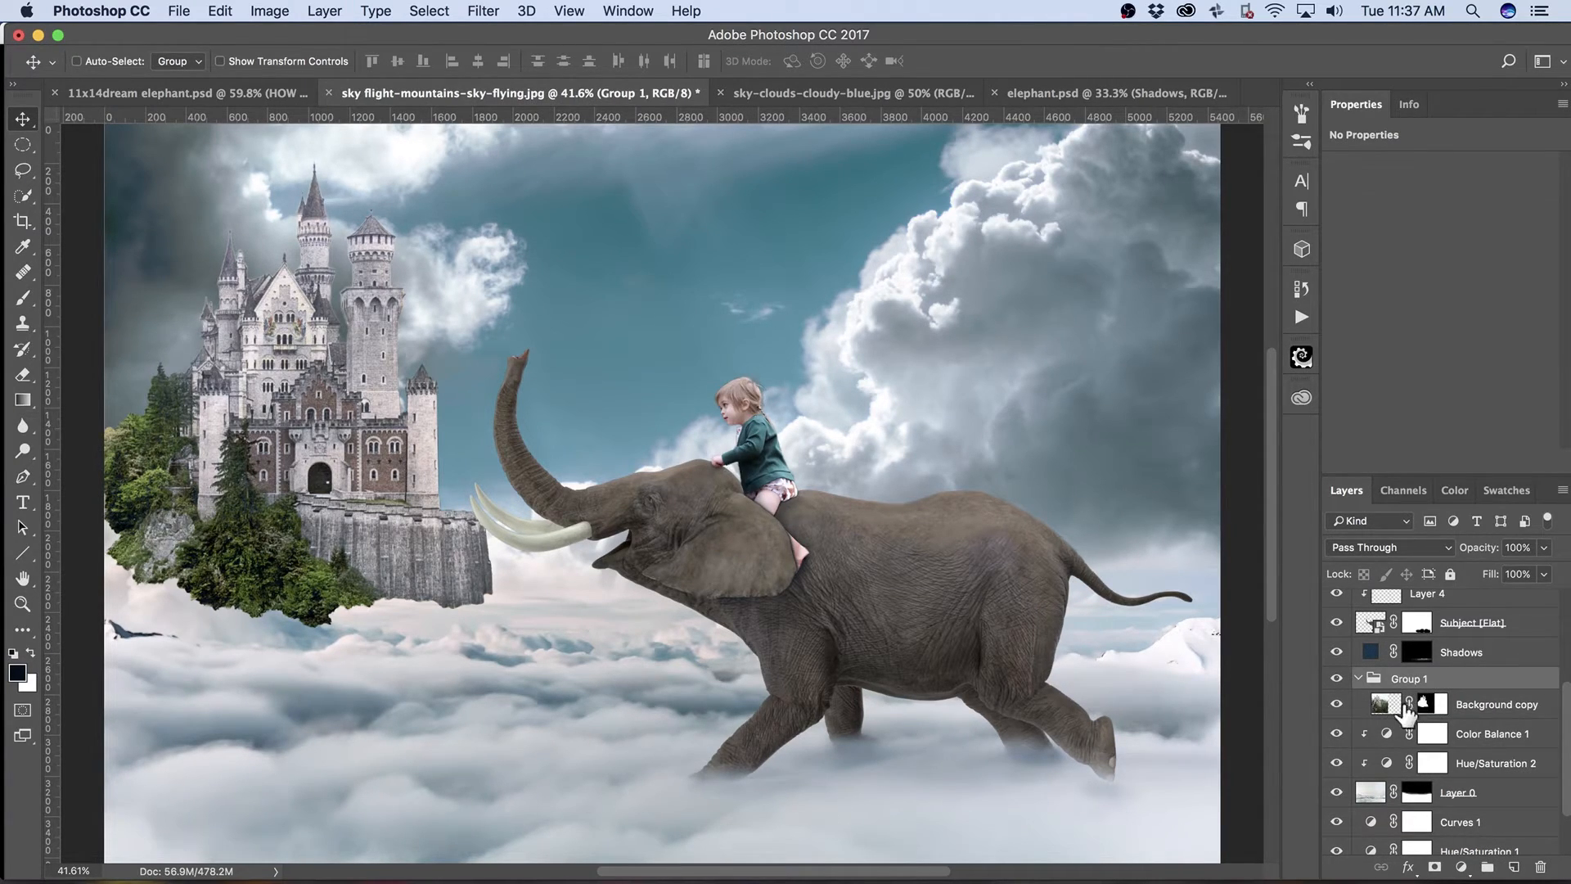
pyautogui.click(1401, 702)
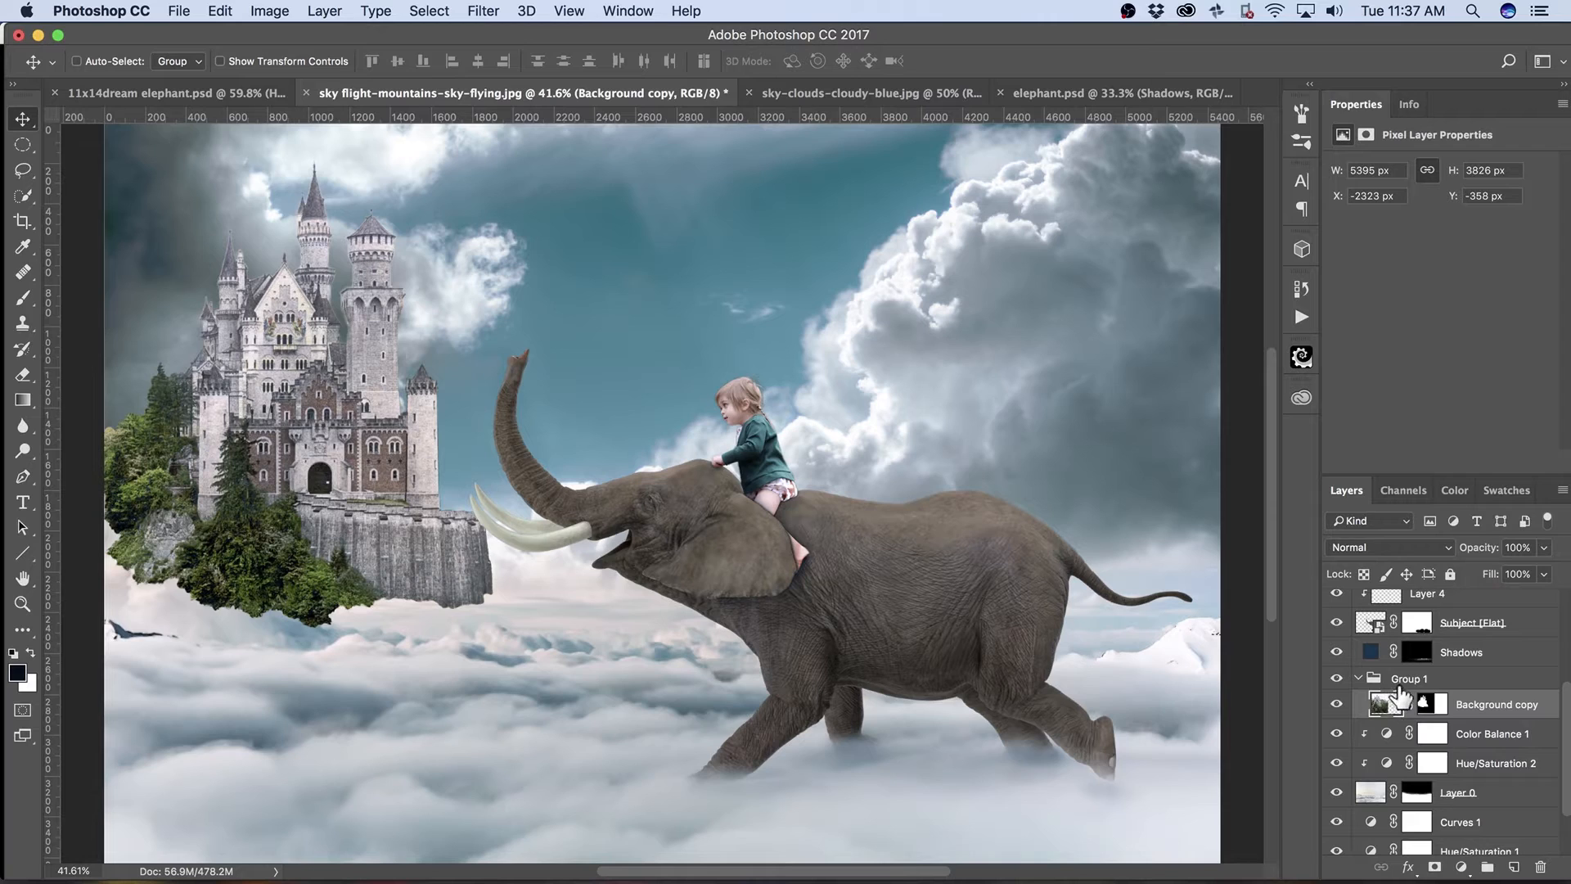
pyautogui.hotkey('alt', ']')
pyautogui.click(1433, 867)
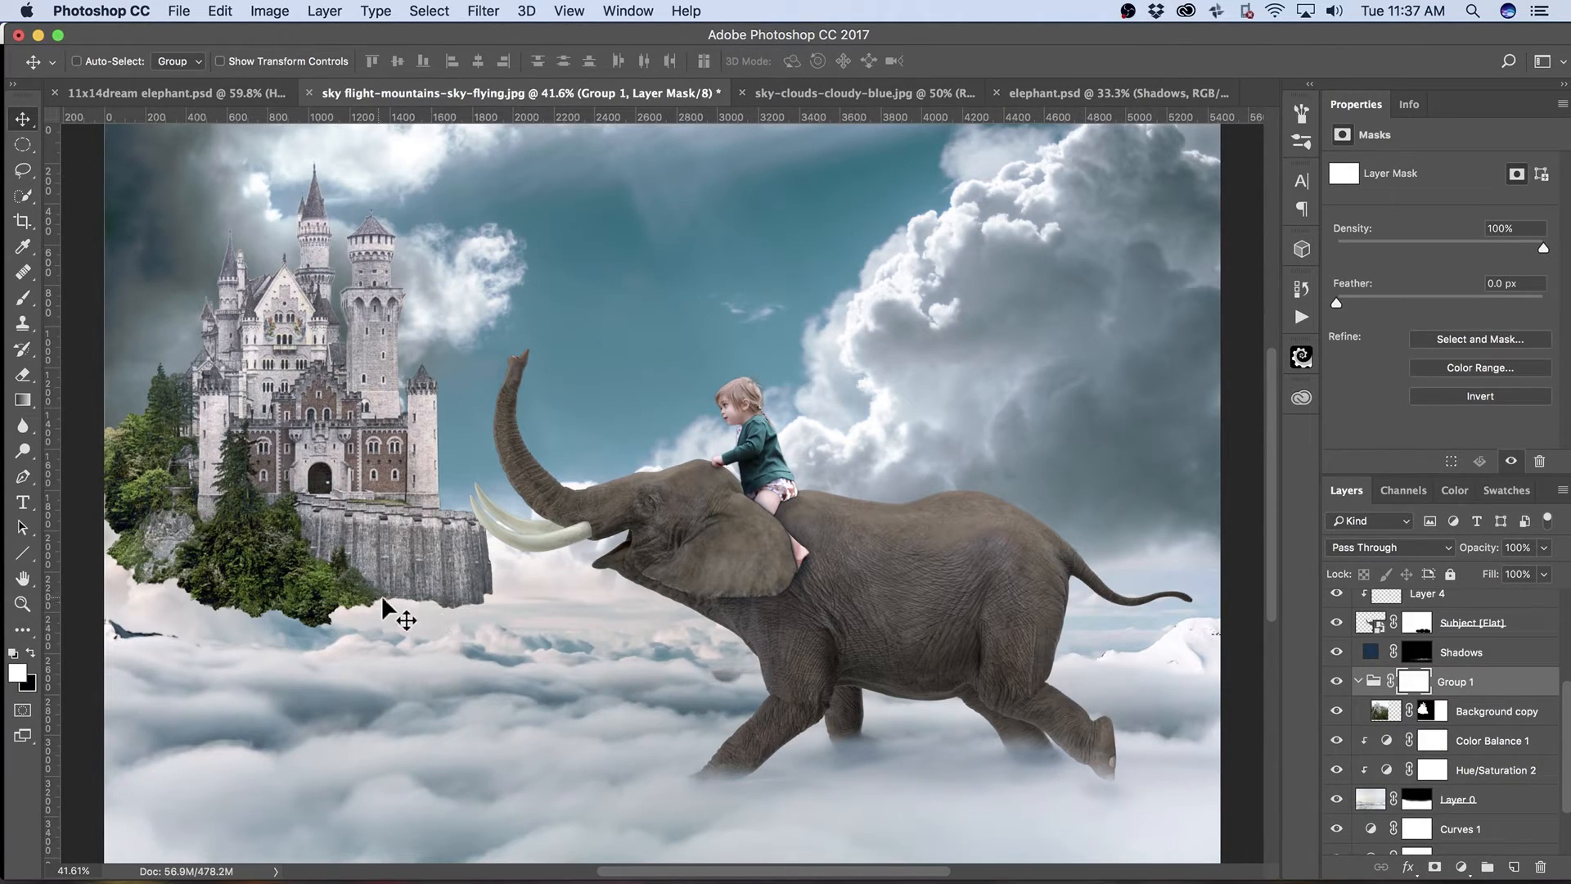
# Paint black on the group mask along the castle's base with a soft 600 px brush at 100% opacity to fade it into the clouds.
pyautogui.press('b')
pyautogui.press(']')
pyautogui.press(']')
pyautogui.press(']')
pyautogui.press(']')
pyautogui.press(']')
pyautogui.press(']')
pyautogui.press(']')
pyautogui.press(']')
pyautogui.press(']')
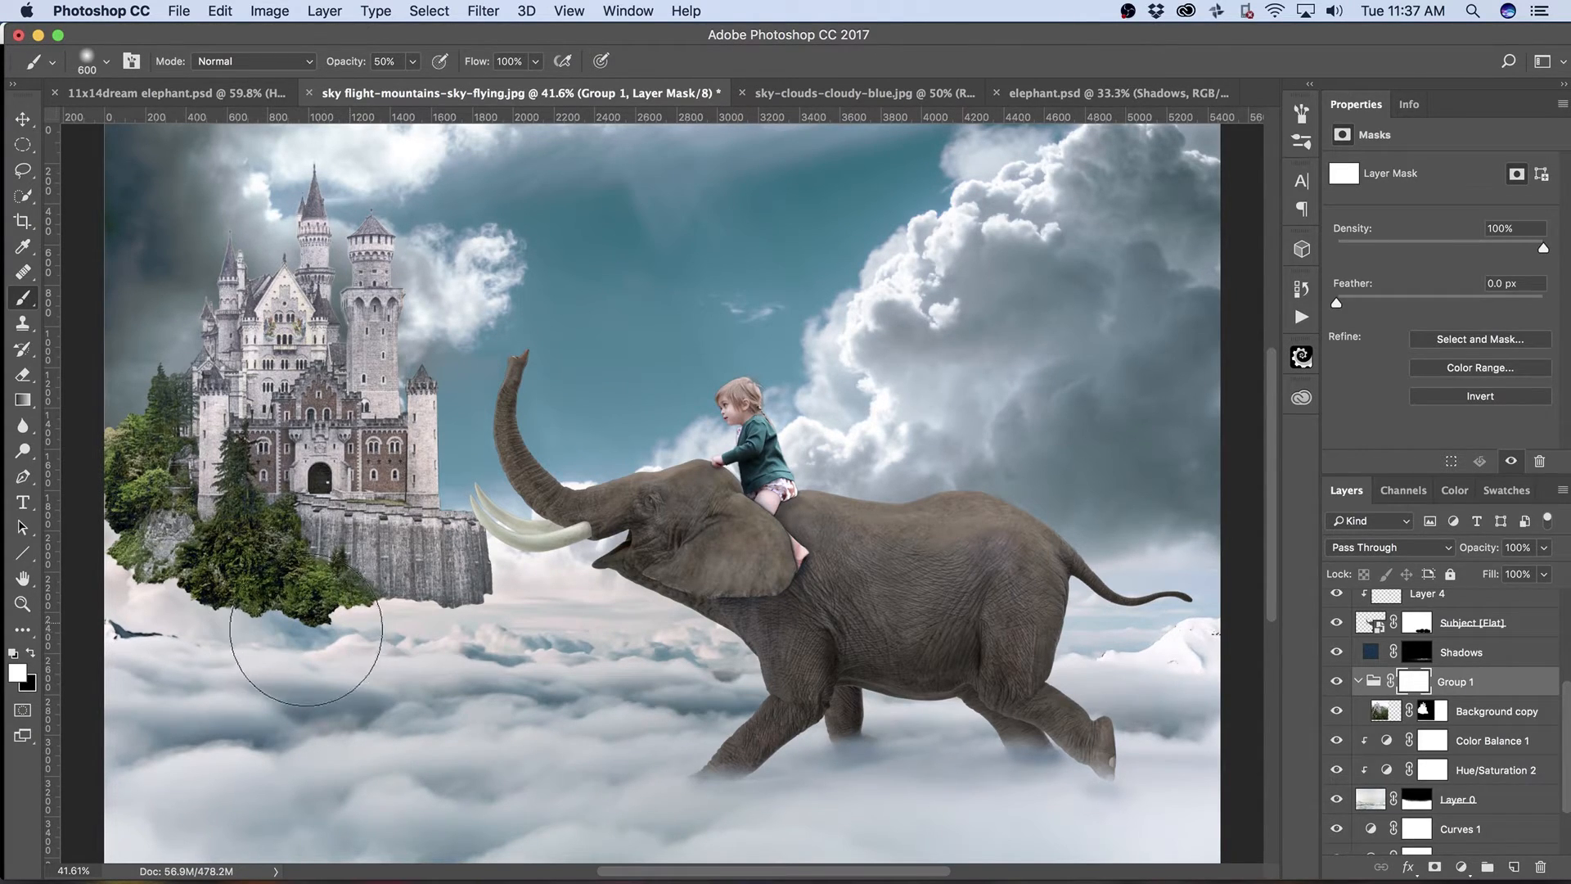
pyautogui.press('0')
pyautogui.press('x')
pyautogui.moveTo(345, 628)
pyautogui.mouseDown()
pyautogui.moveTo(193, 614)
pyautogui.moveTo(158, 642)
pyautogui.moveTo(228, 624)
pyautogui.moveTo(94, 448)
pyautogui.mouseUp()
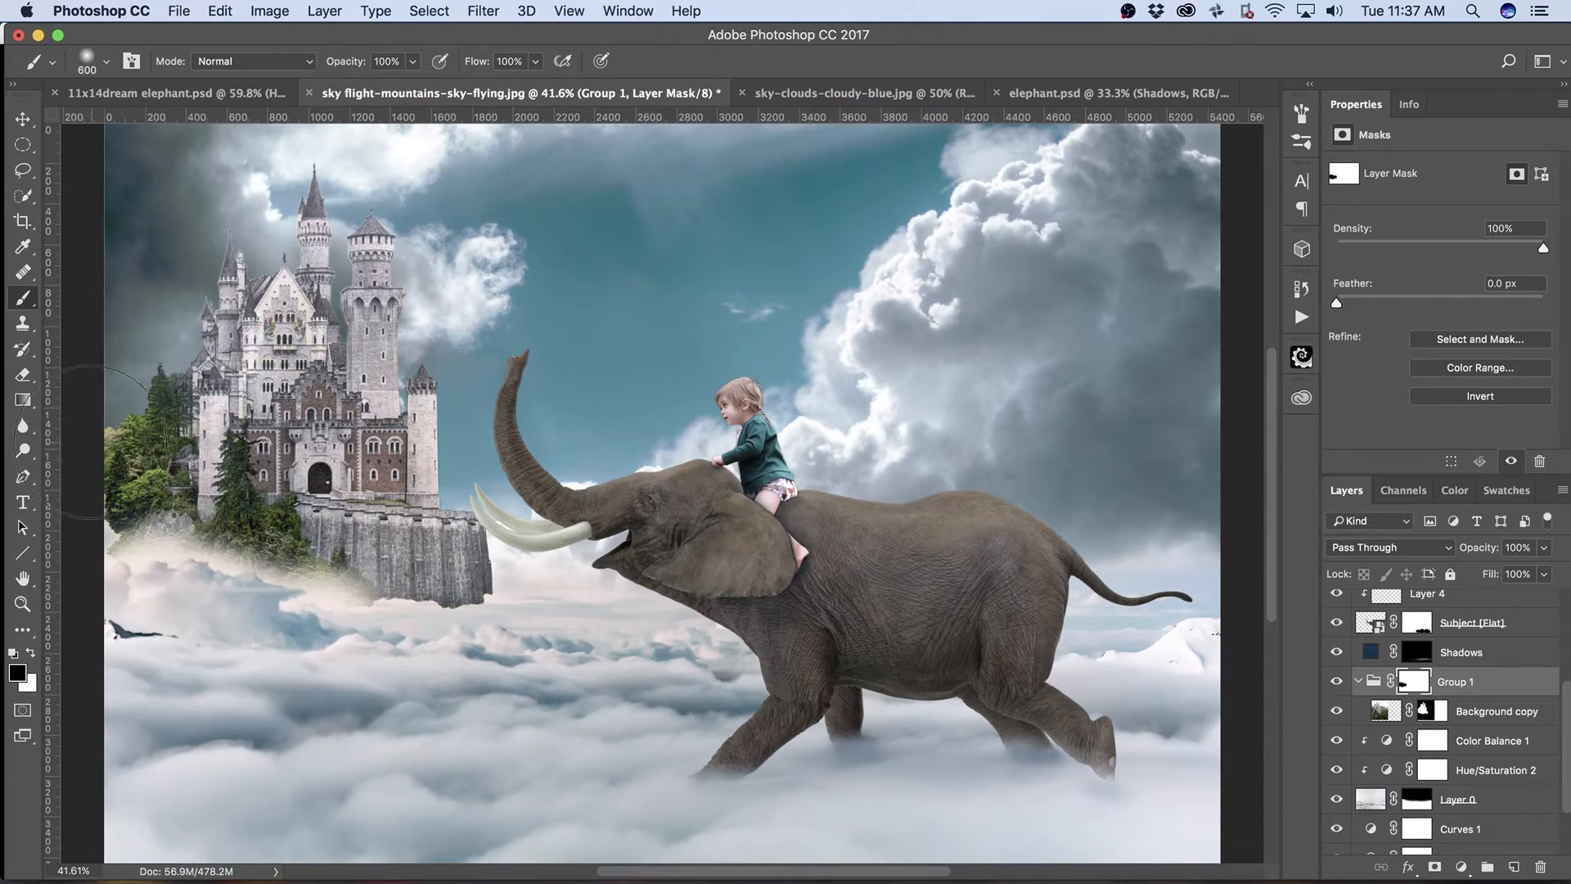
pyautogui.moveTo(528, 581)
pyautogui.mouseDown()
pyautogui.moveTo(379, 641)
pyautogui.moveTo(119, 637)
pyautogui.mouseUp()
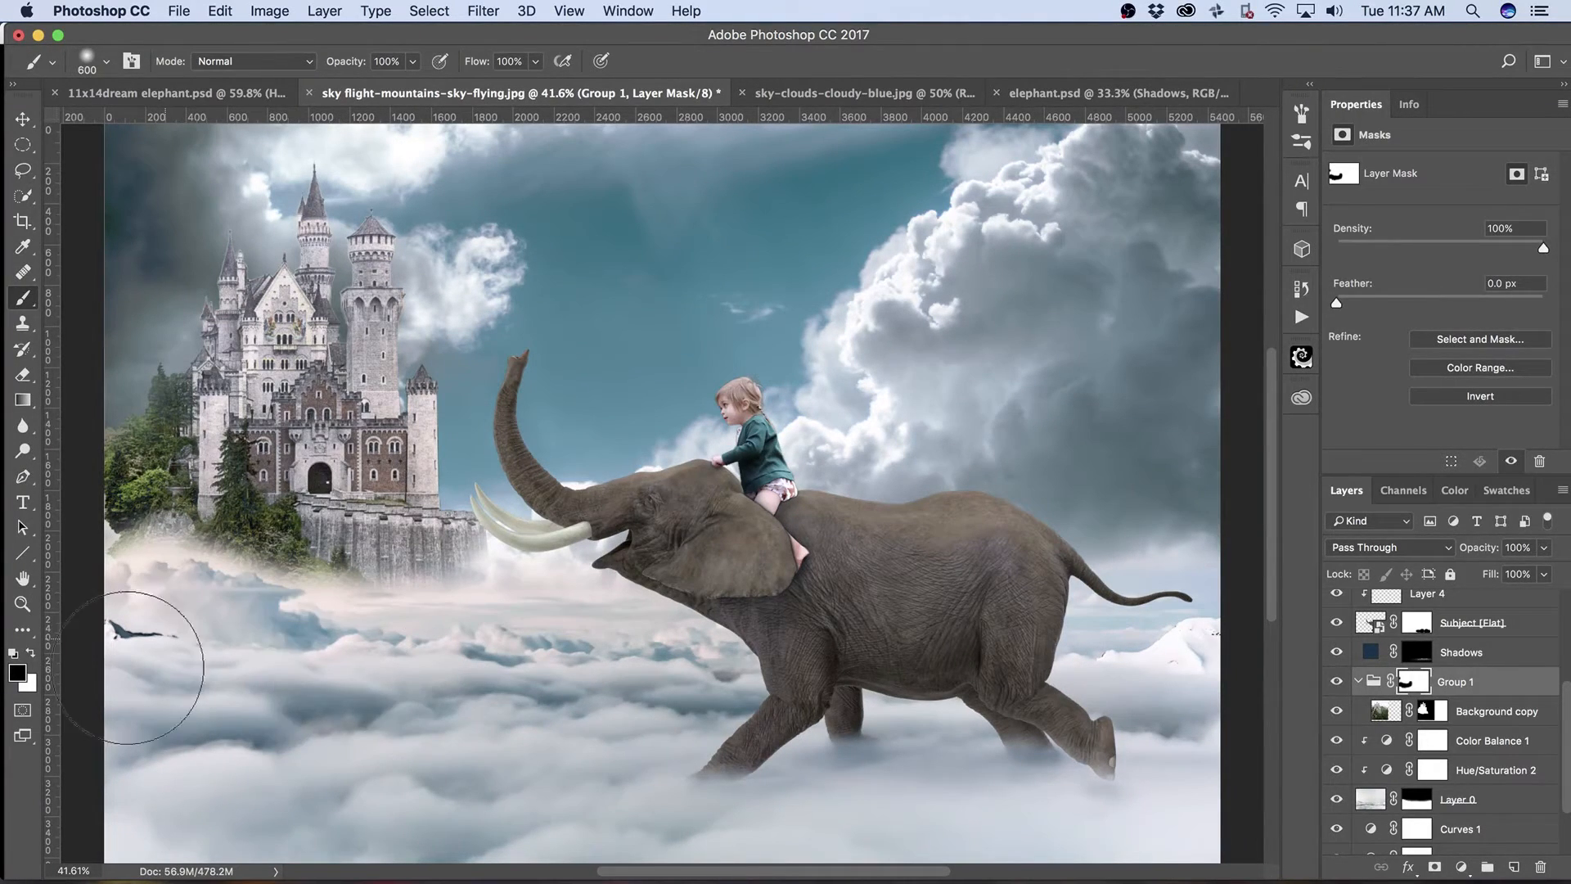
# Nudge the castle layer slightly lower behind the group mask and set its opacity to 85%.
pyautogui.click(1385, 711)
pyautogui.press('v')
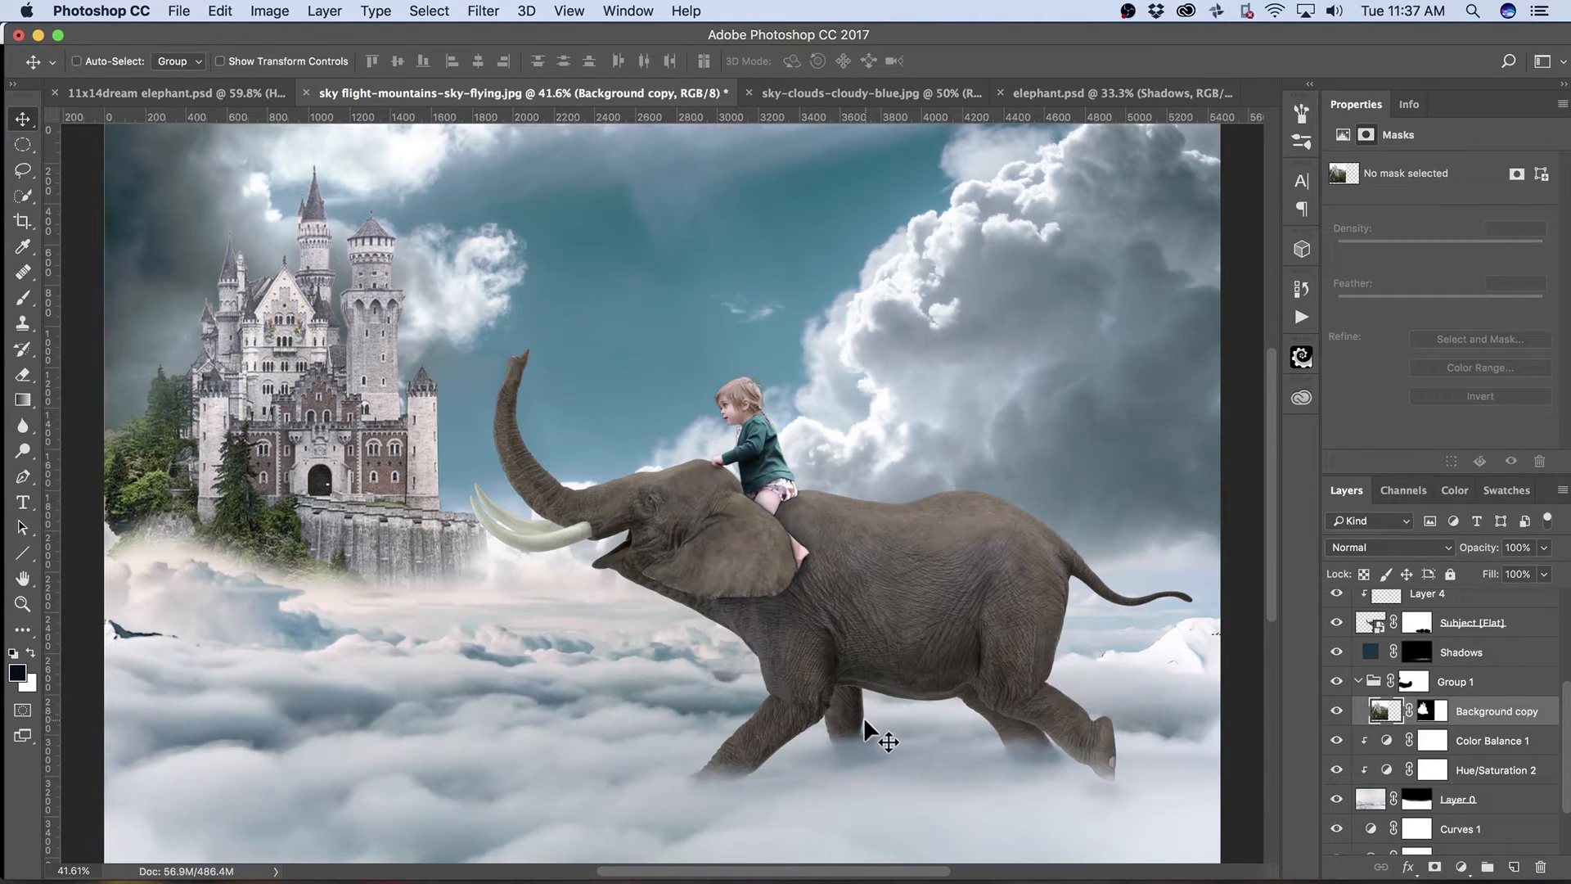
pyautogui.hotkey('shift', 'Down')
pyautogui.hotkey('shift', 'Down')
pyautogui.hotkey('shift', 'Down')
pyautogui.hotkey('shift', 'Down')
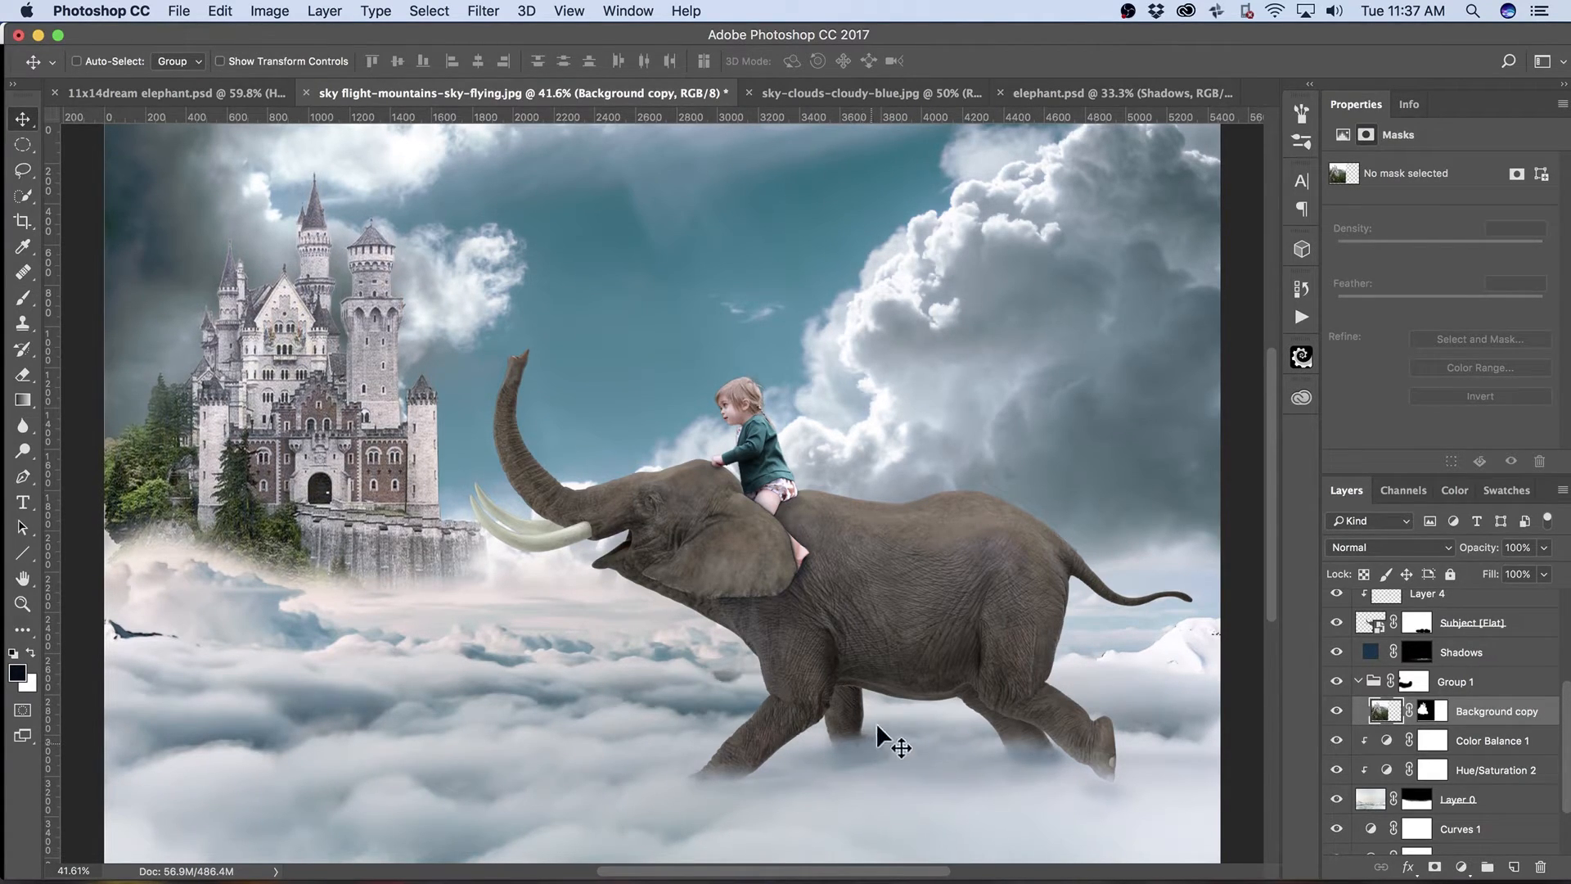
pyautogui.press('Up')
pyautogui.press('Up')
pyautogui.press('Up')
pyautogui.press('Up')
pyautogui.press('Up')
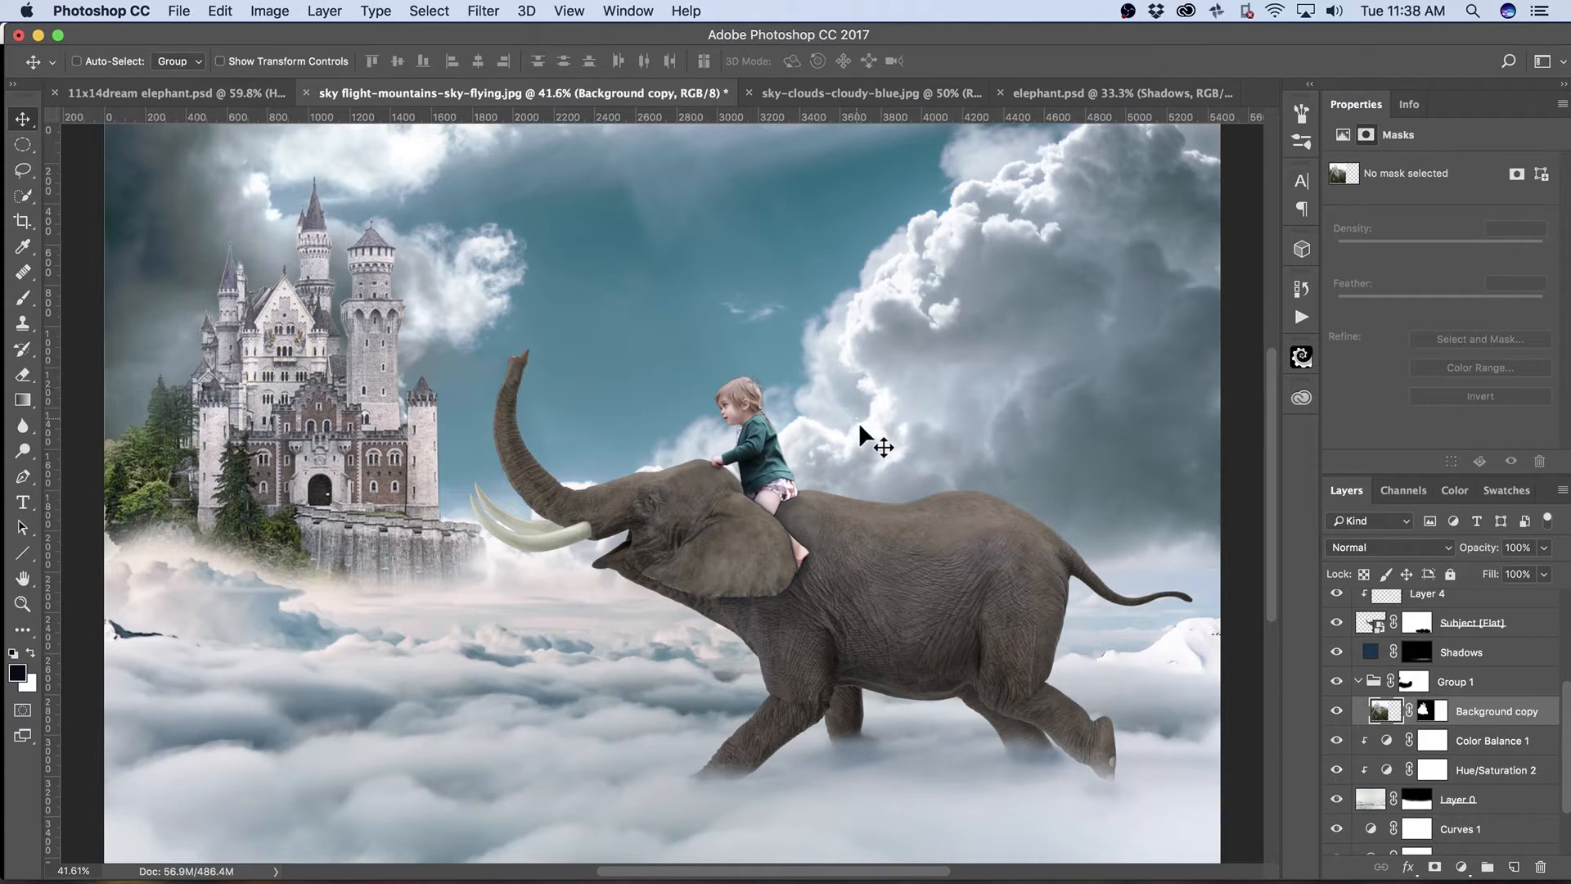
pyautogui.press('Up')
pyautogui.press('Up')
pyautogui.press('Up')
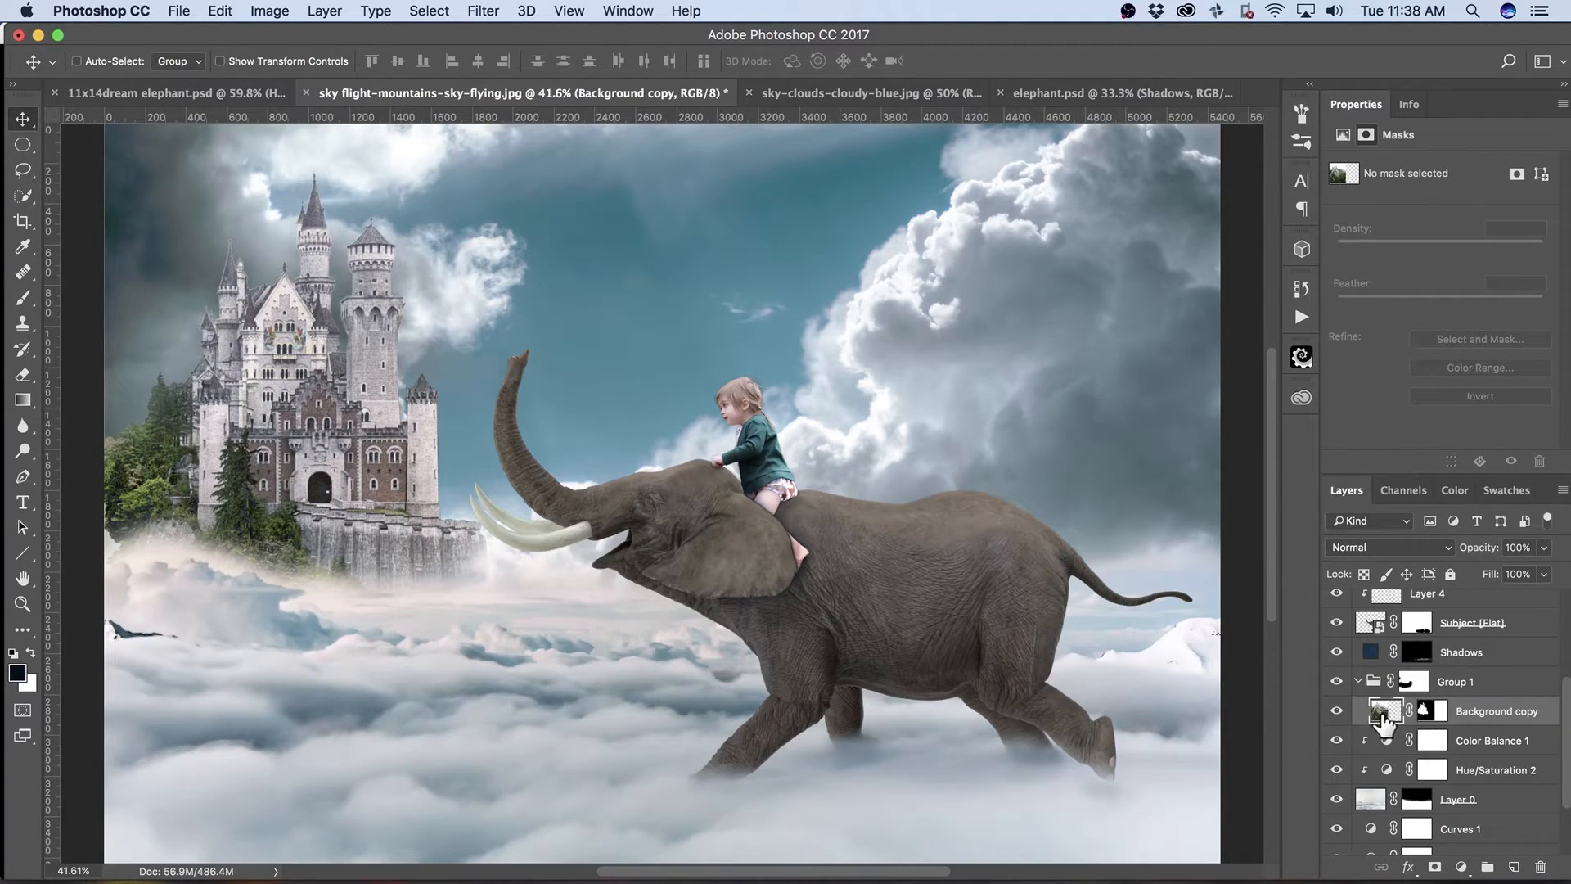
pyautogui.moveTo(1478, 549); pyautogui.dragTo(1459, 574)
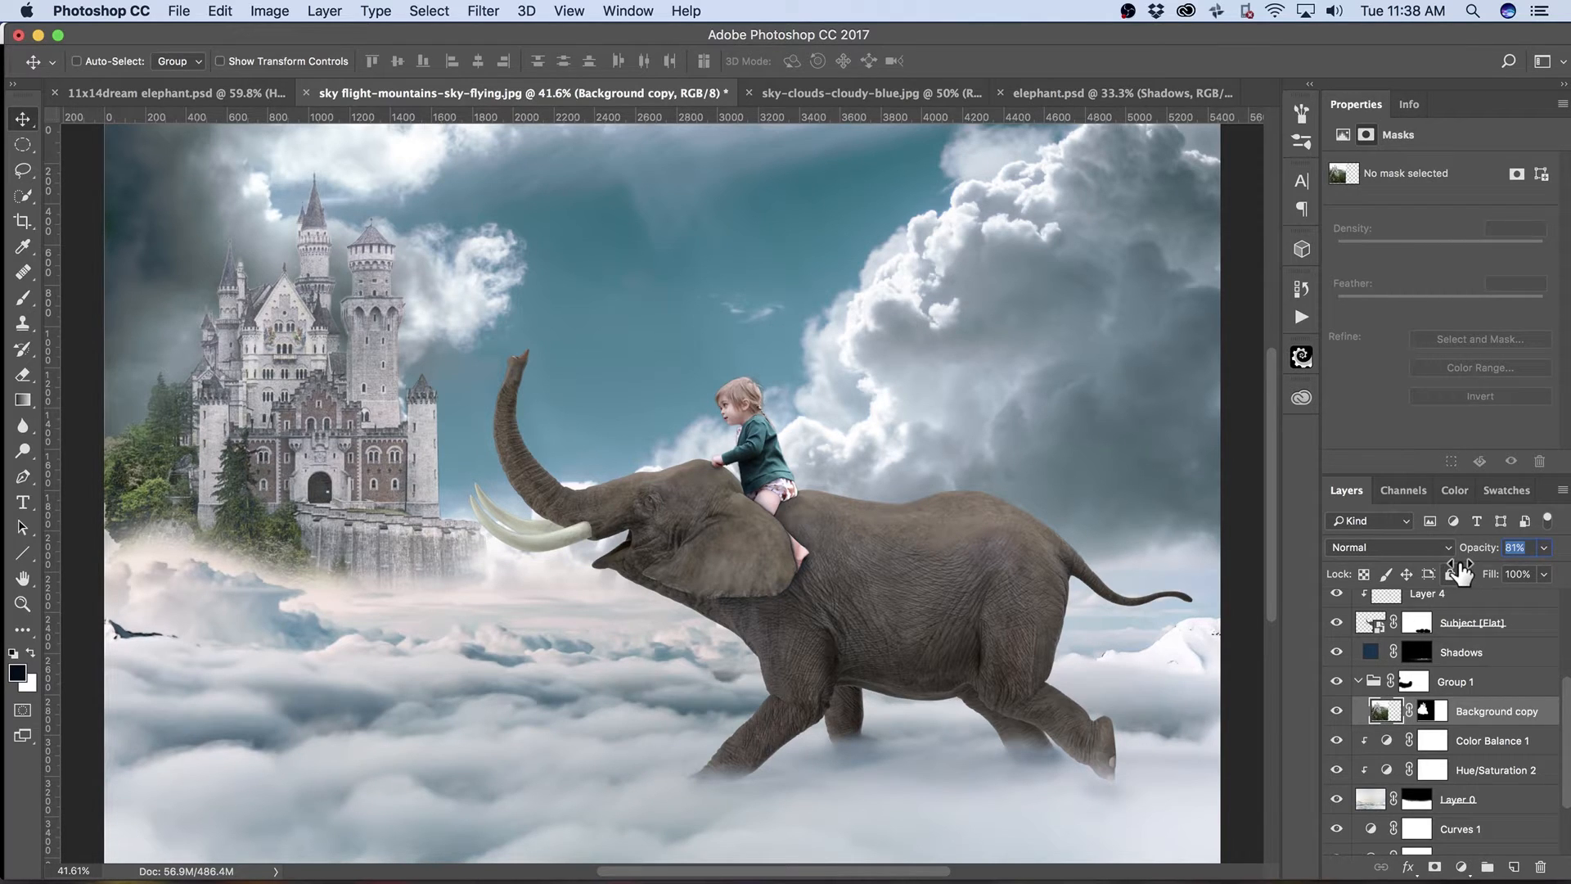
pyautogui.moveTo(1463, 571); pyautogui.dragTo(1467, 570)
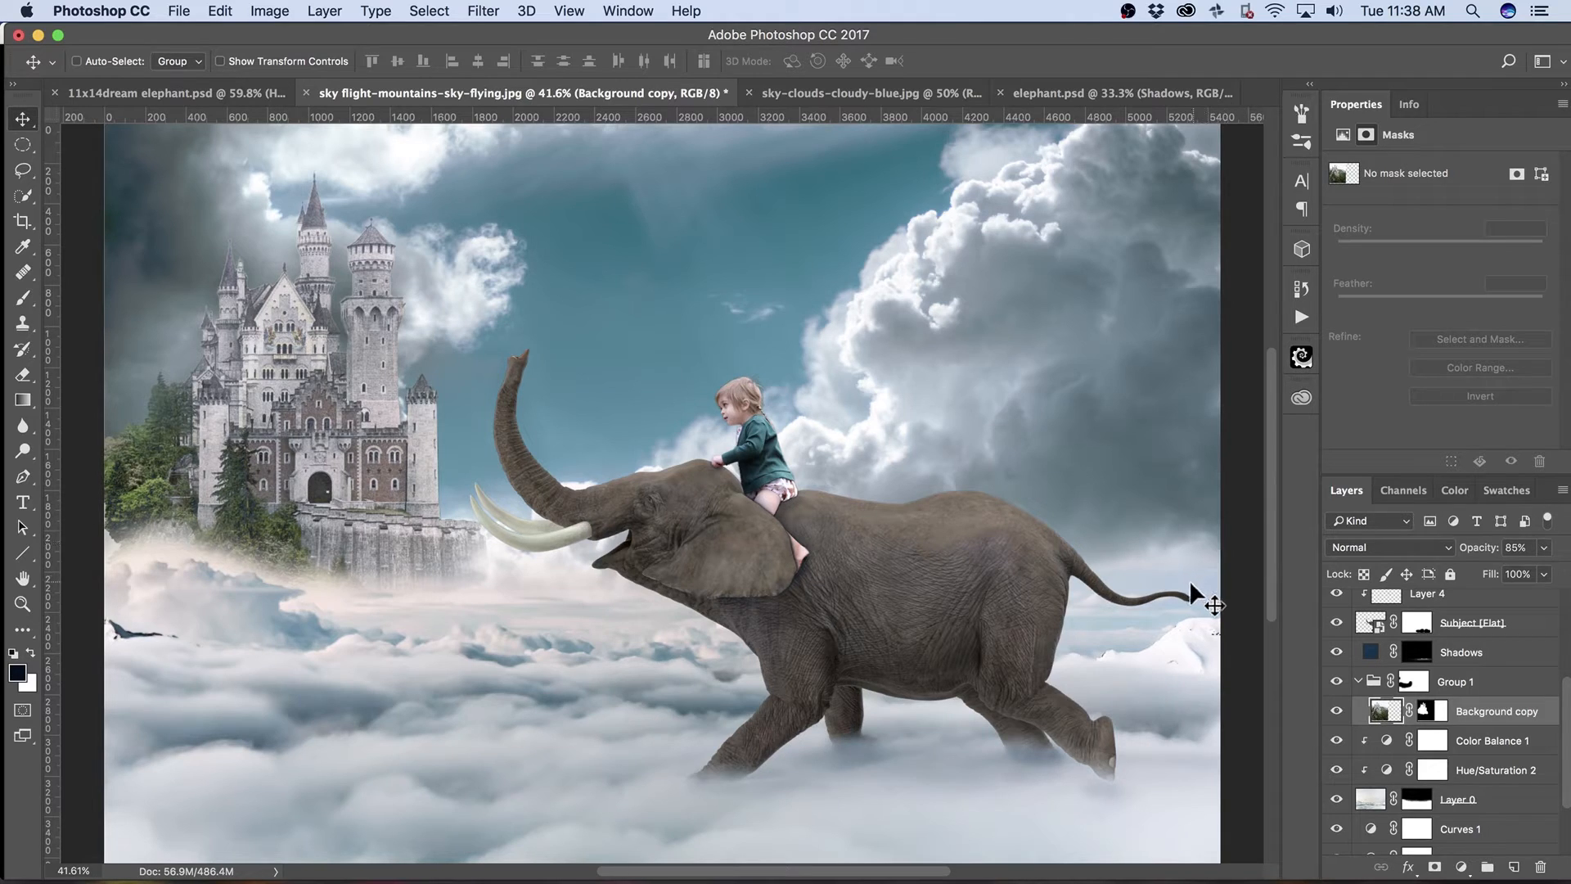
# Add a Curves adjustment clipped to the castle layer, darkening the midtones to input 138, output 124.
pyautogui.click(1461, 867)
pyautogui.click(1470, 589)
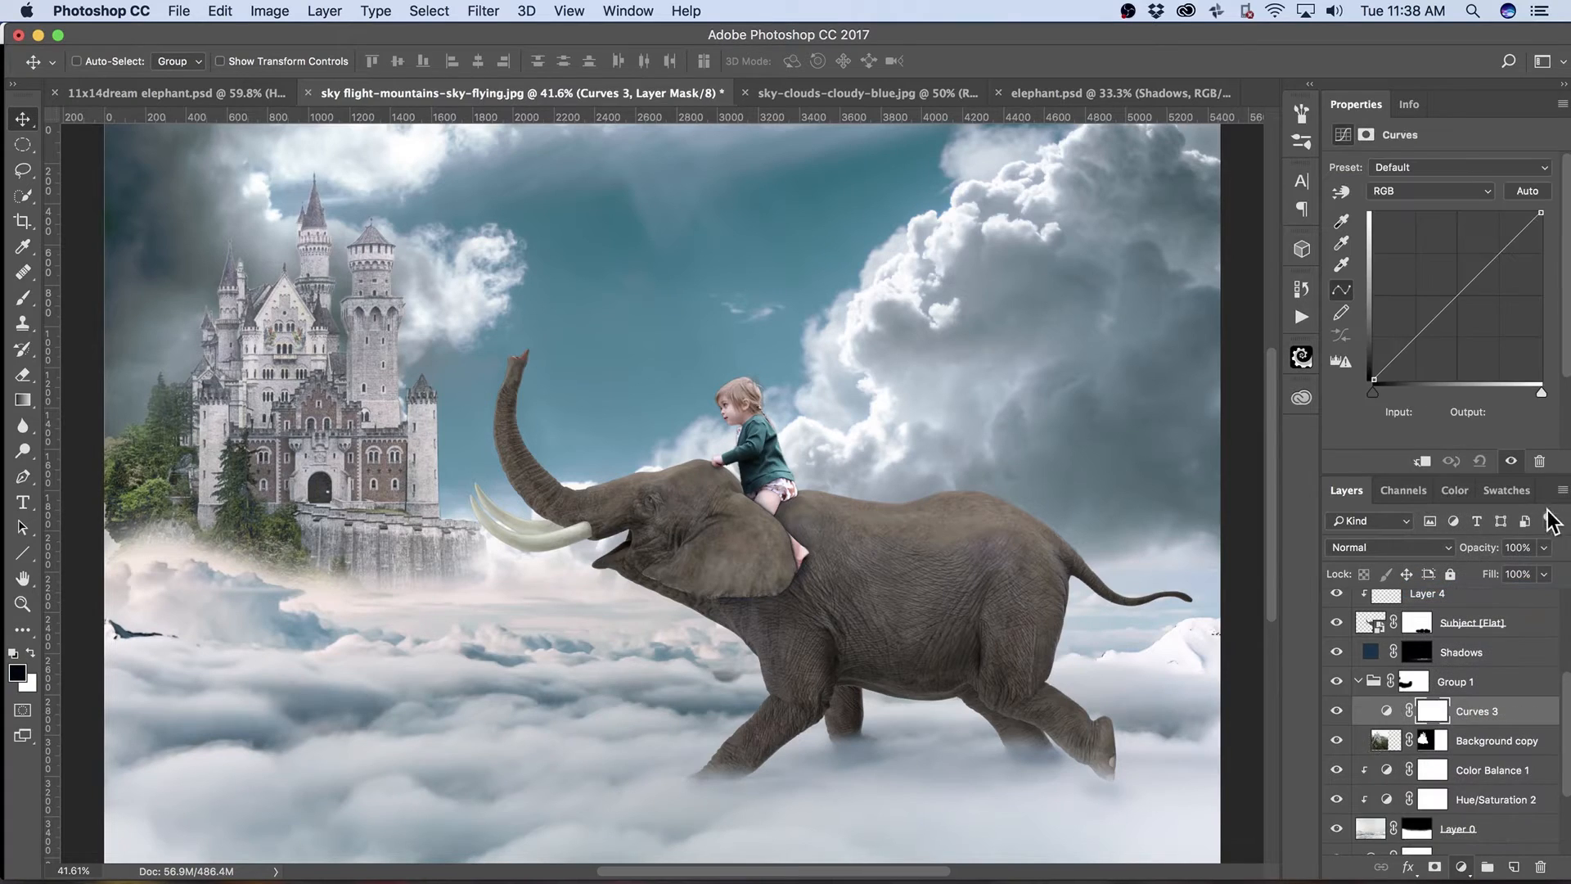
pyautogui.moveTo(1465, 288); pyautogui.dragTo(1465, 301)
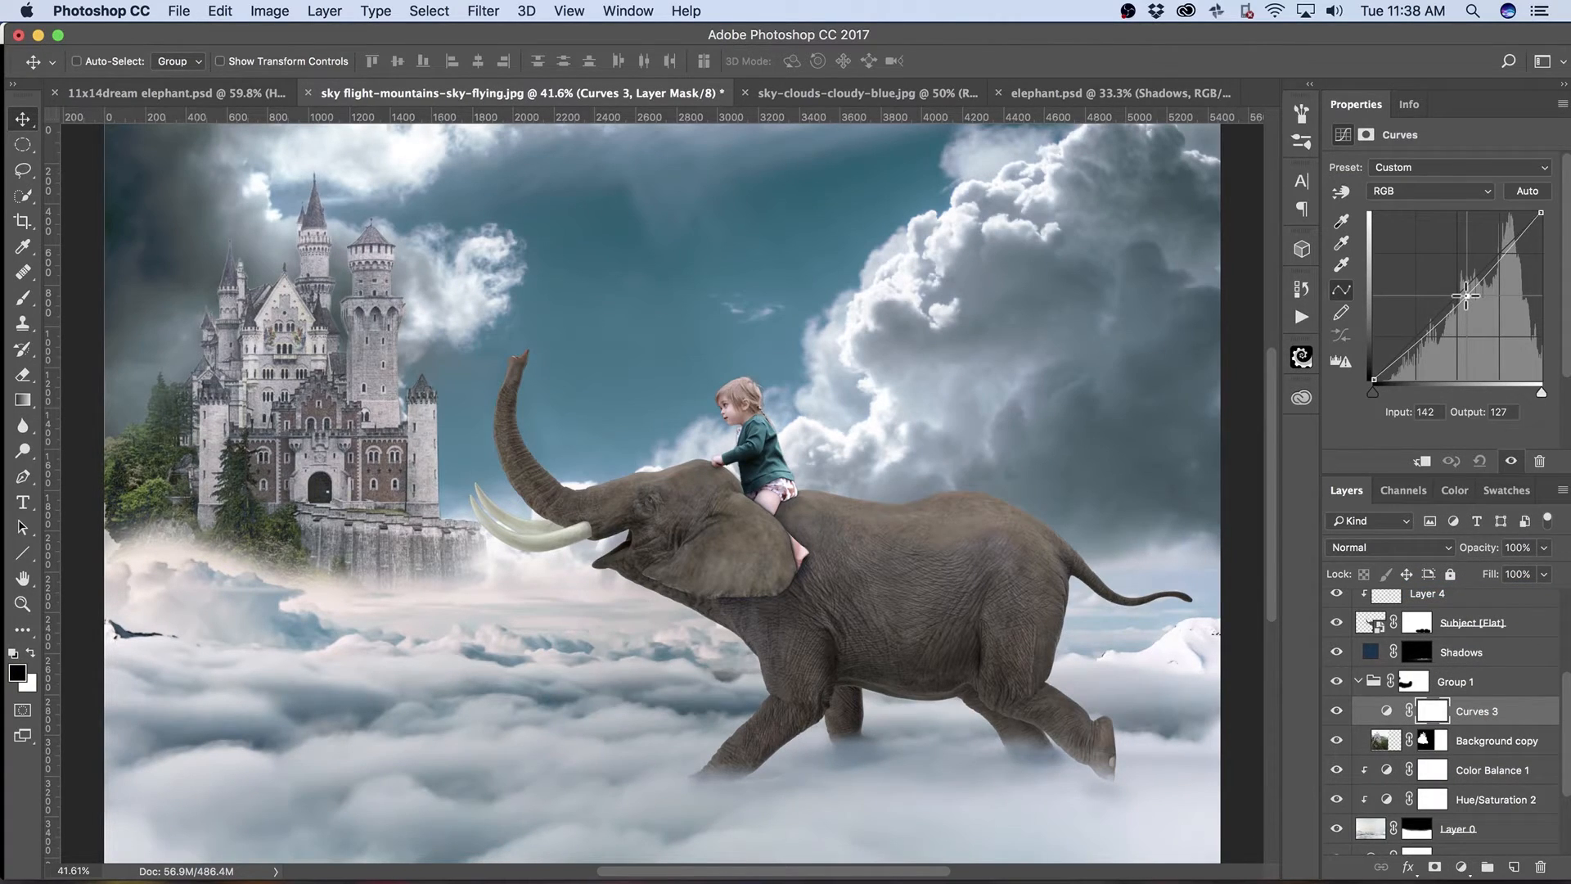
pyautogui.click(1422, 462)
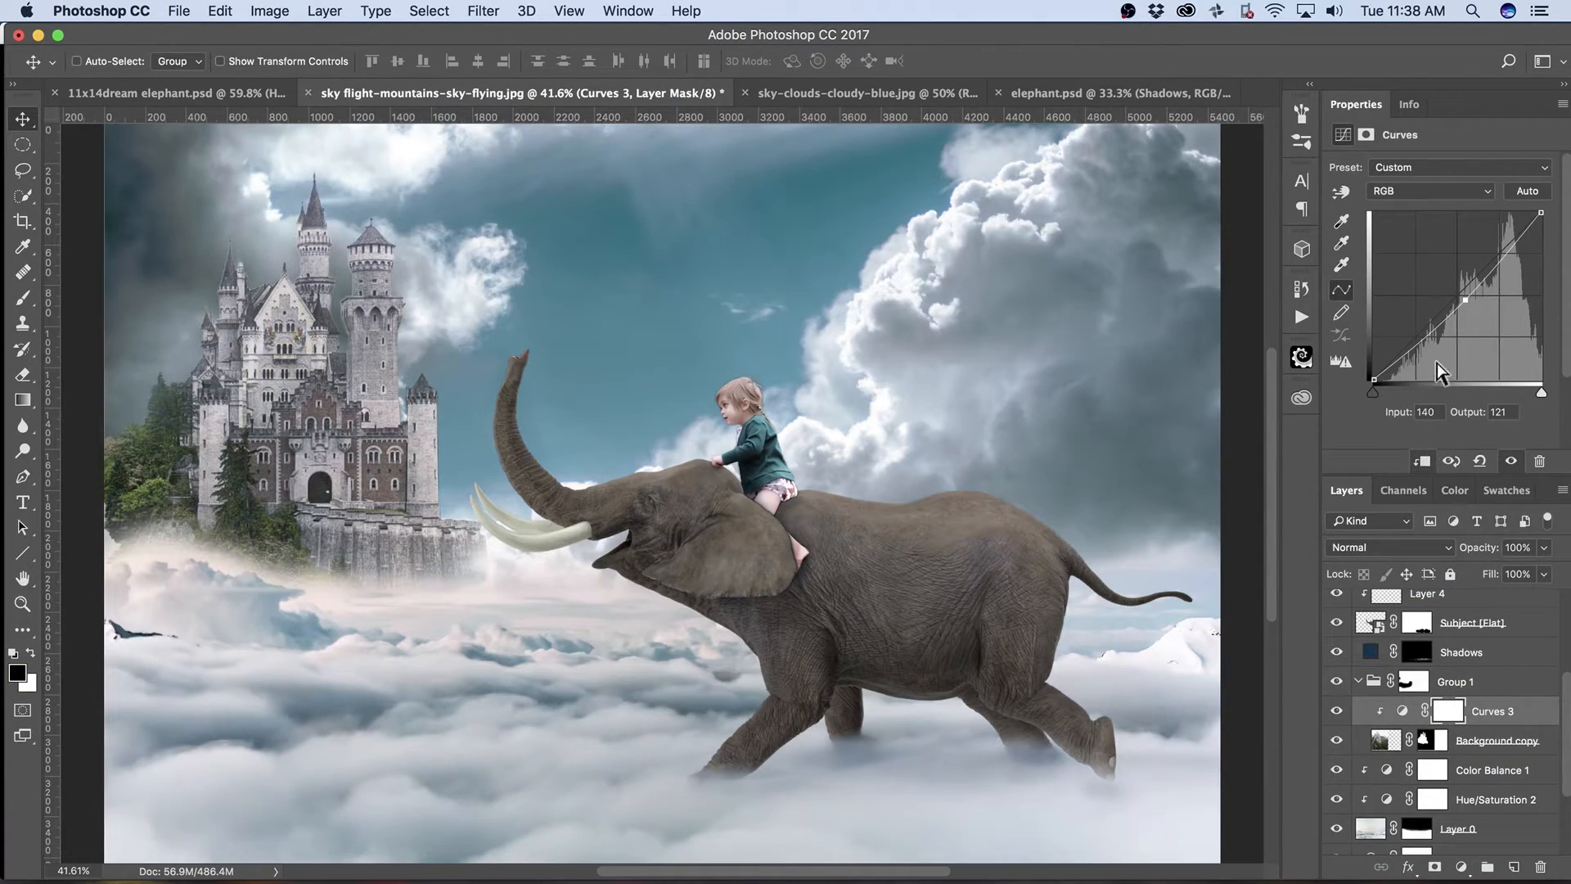
pyautogui.moveTo(1463, 301)
pyautogui.mouseDown()
pyautogui.moveTo(1466, 315)
pyautogui.moveTo(1468, 287)
pyautogui.moveTo(1461, 298)
pyautogui.mouseUp()
# Add an unclipped Curves adjustment above Color Balance 1, darkening the sky and clouds' midtones to input 146, output 112.
pyautogui.moveTo(1566, 712); pyautogui.dragTo(1568, 810)
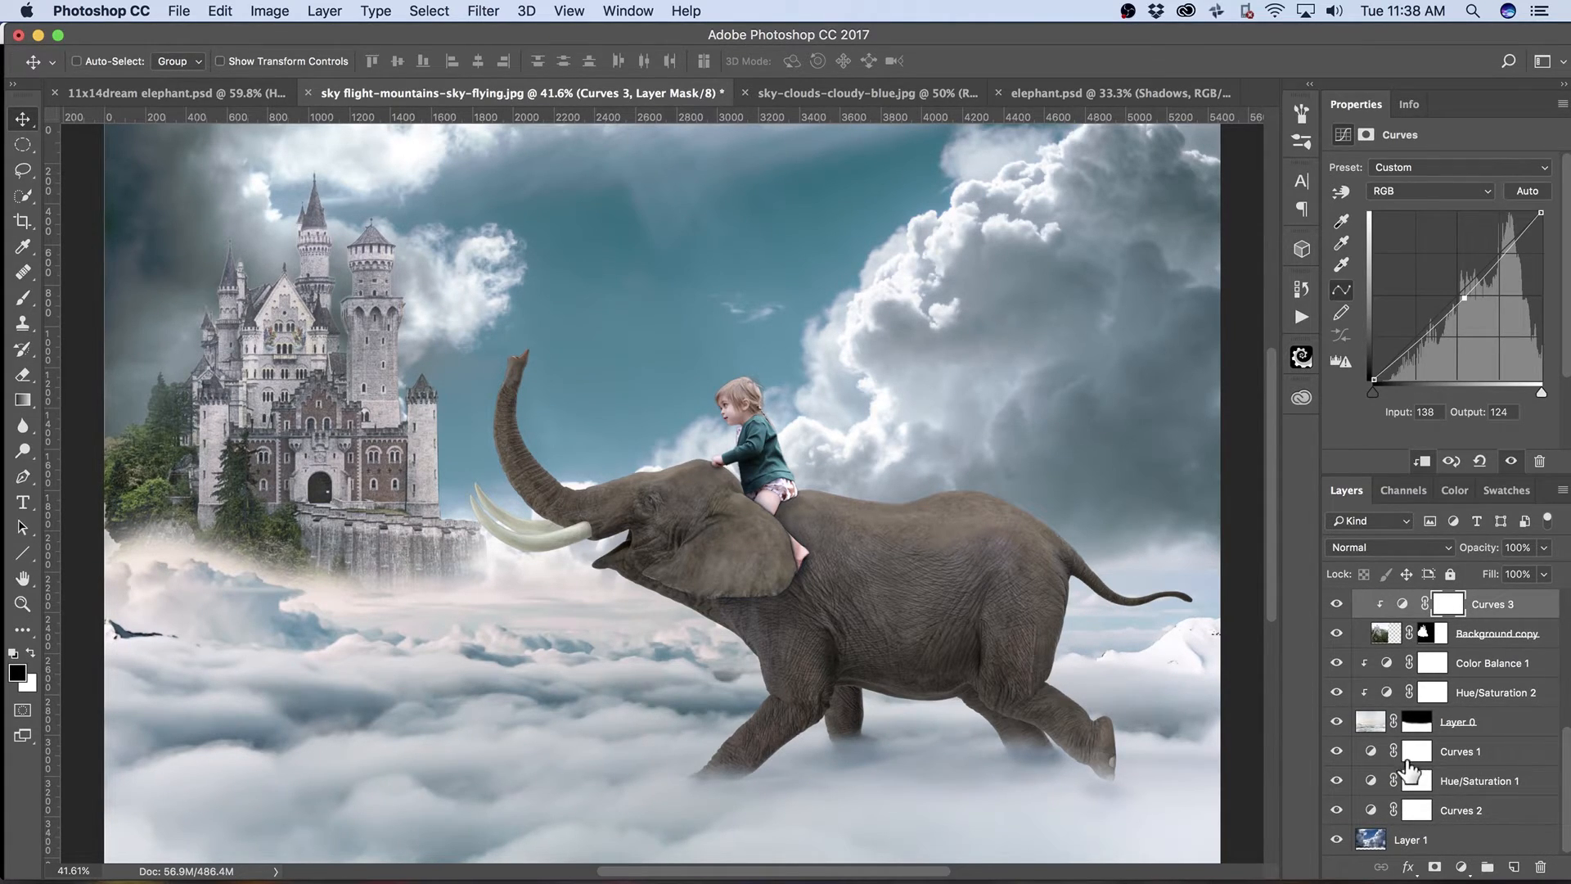
pyautogui.click(1521, 666)
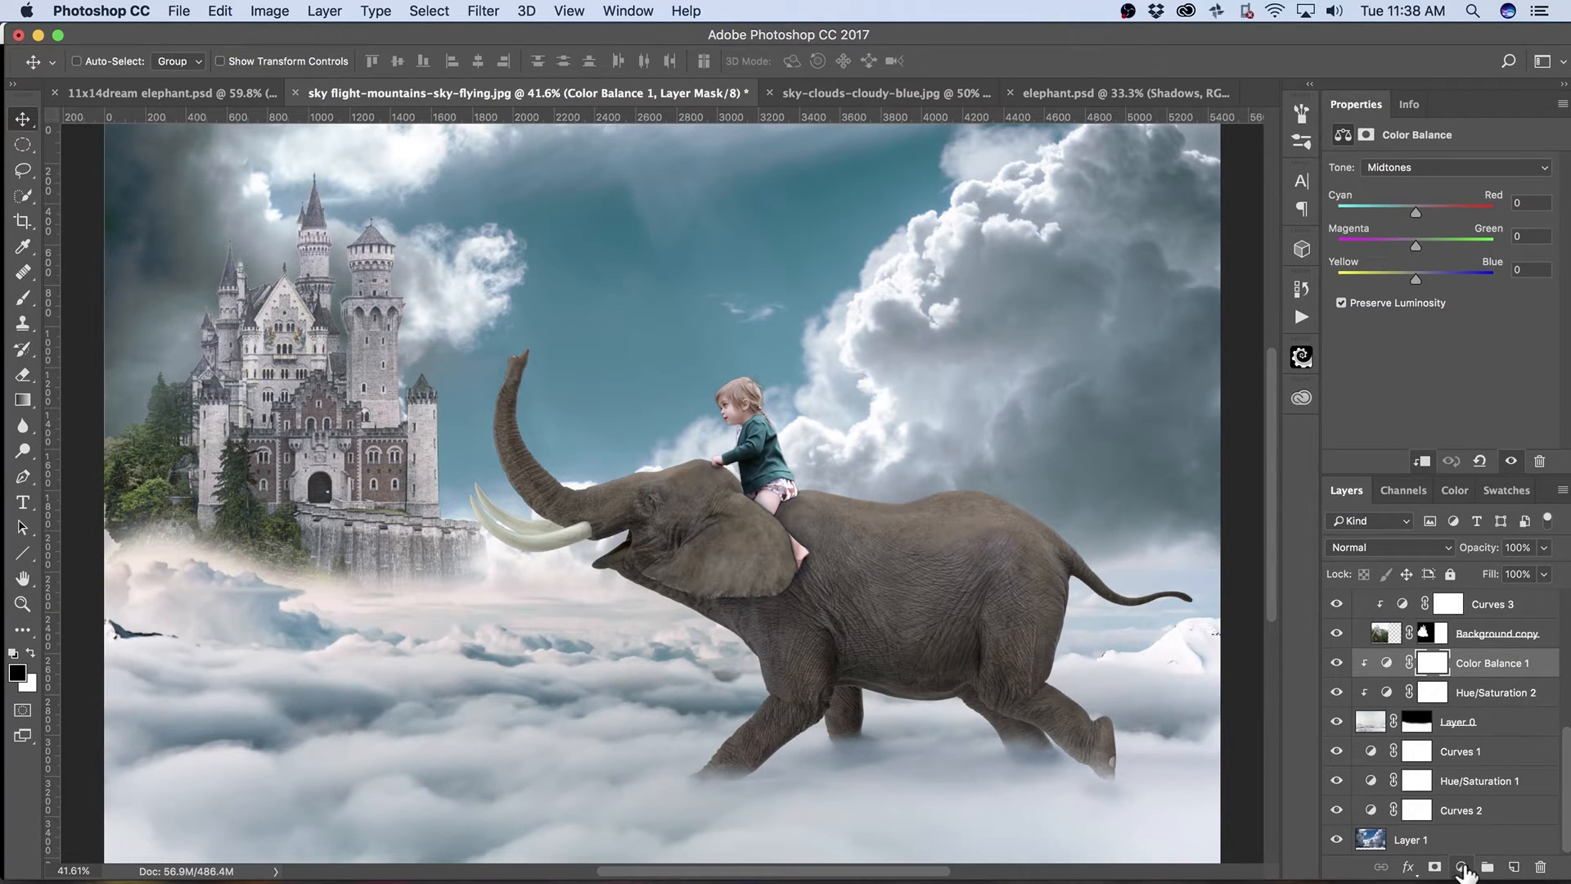
pyautogui.click(1462, 869)
pyautogui.click(1490, 596)
pyautogui.moveTo(1464, 296); pyautogui.dragTo(1470, 305)
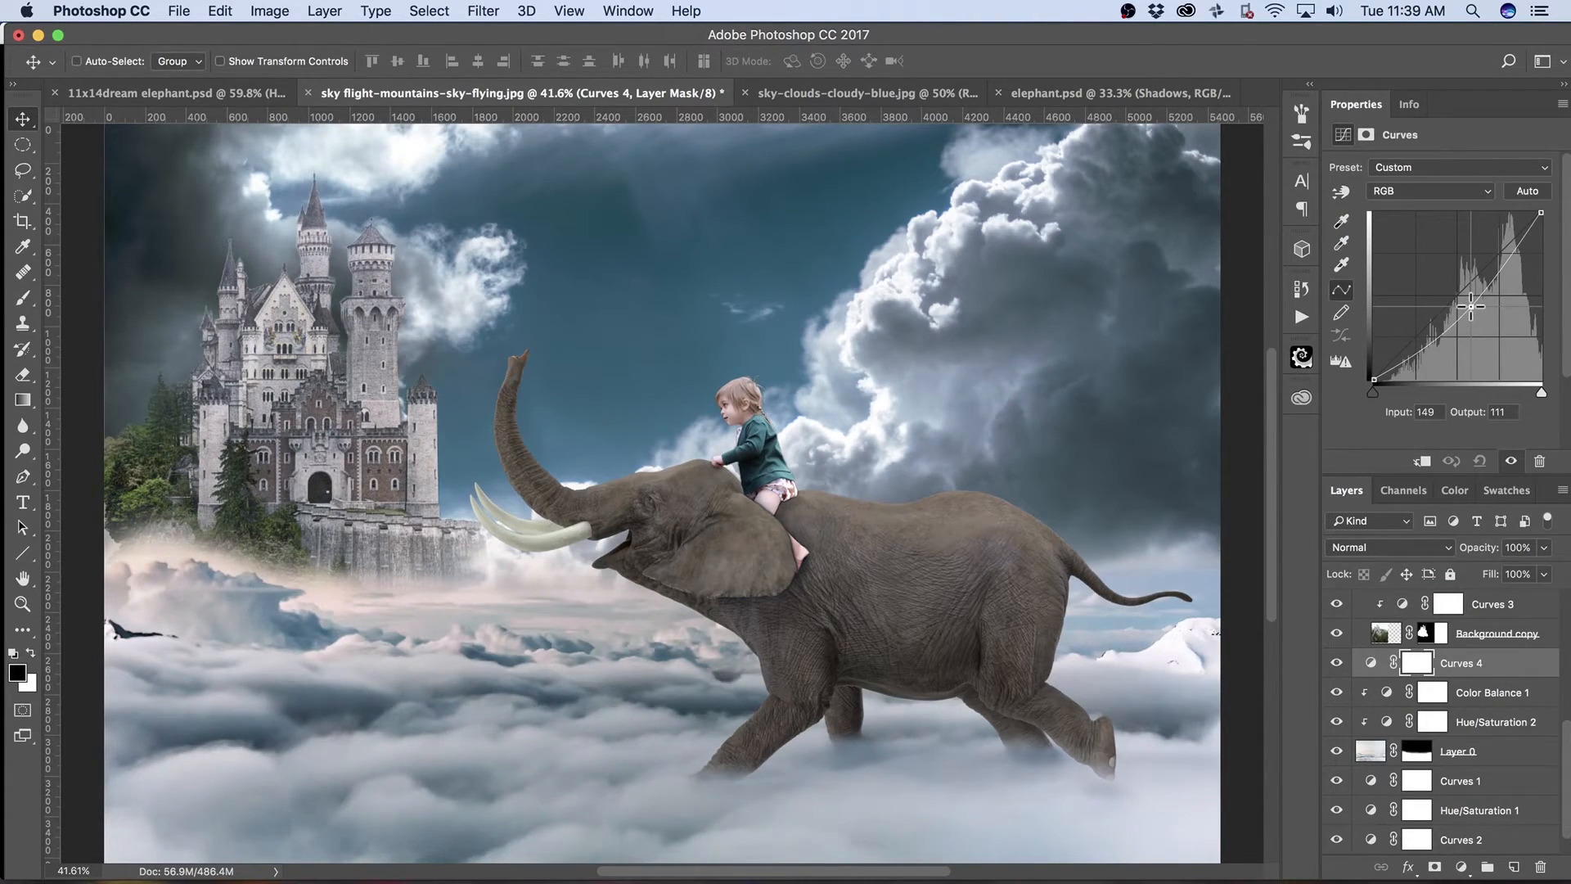
pyautogui.moveTo(1470, 306); pyautogui.dragTo(1469, 305)
pyautogui.scroll(-1, 1566, 806)
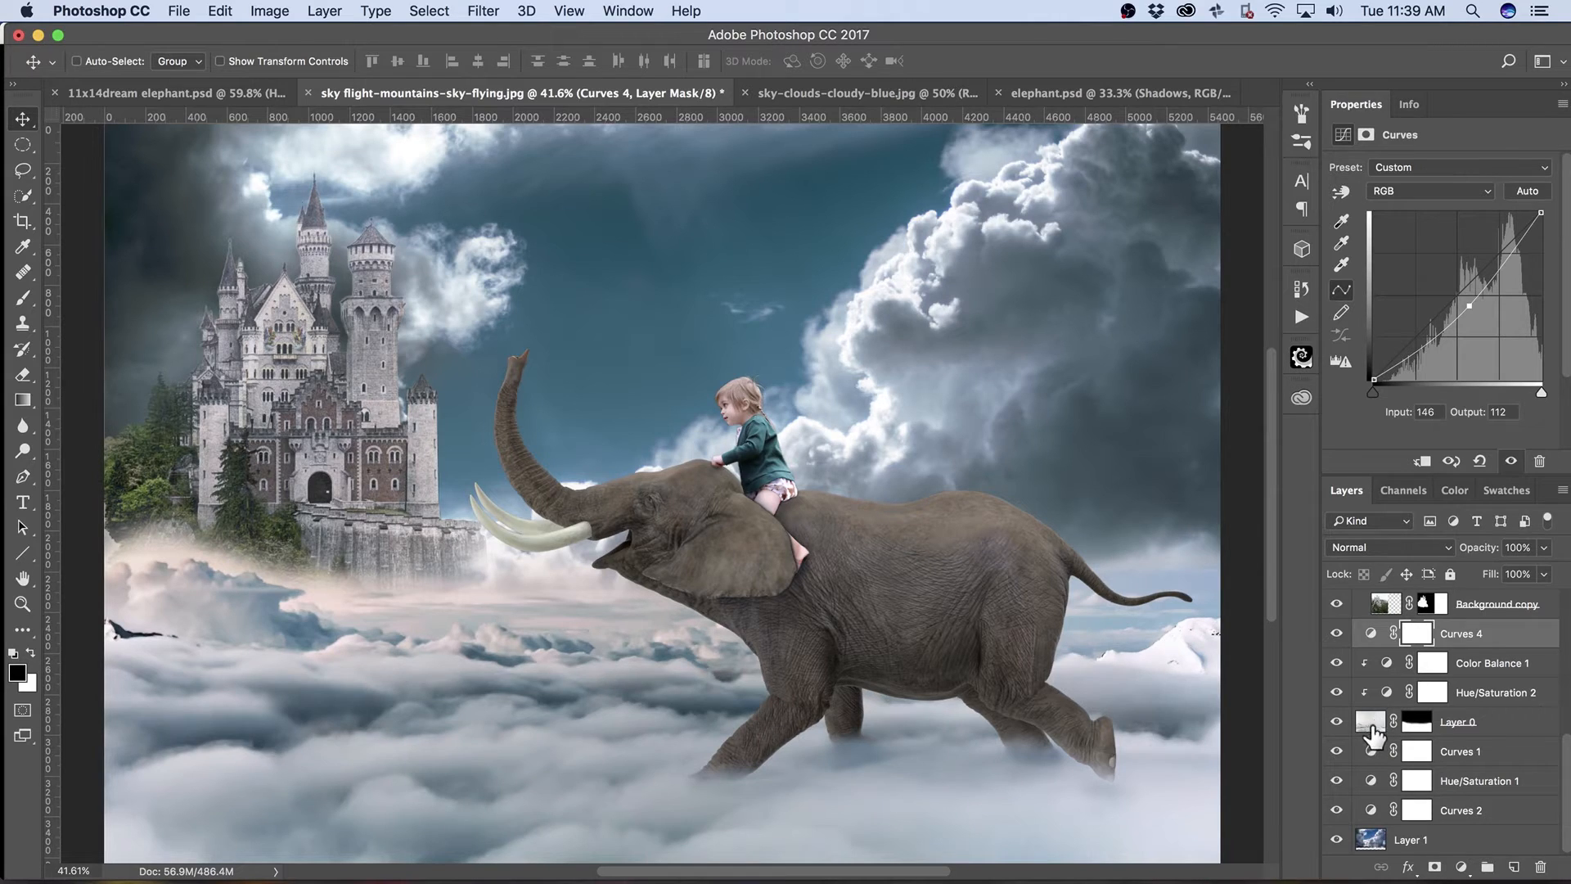
# Add another Curves adjustment above Curves 4, lowering the white point and setting the midtone point to input 152, output 99.
pyautogui.click(1372, 723)
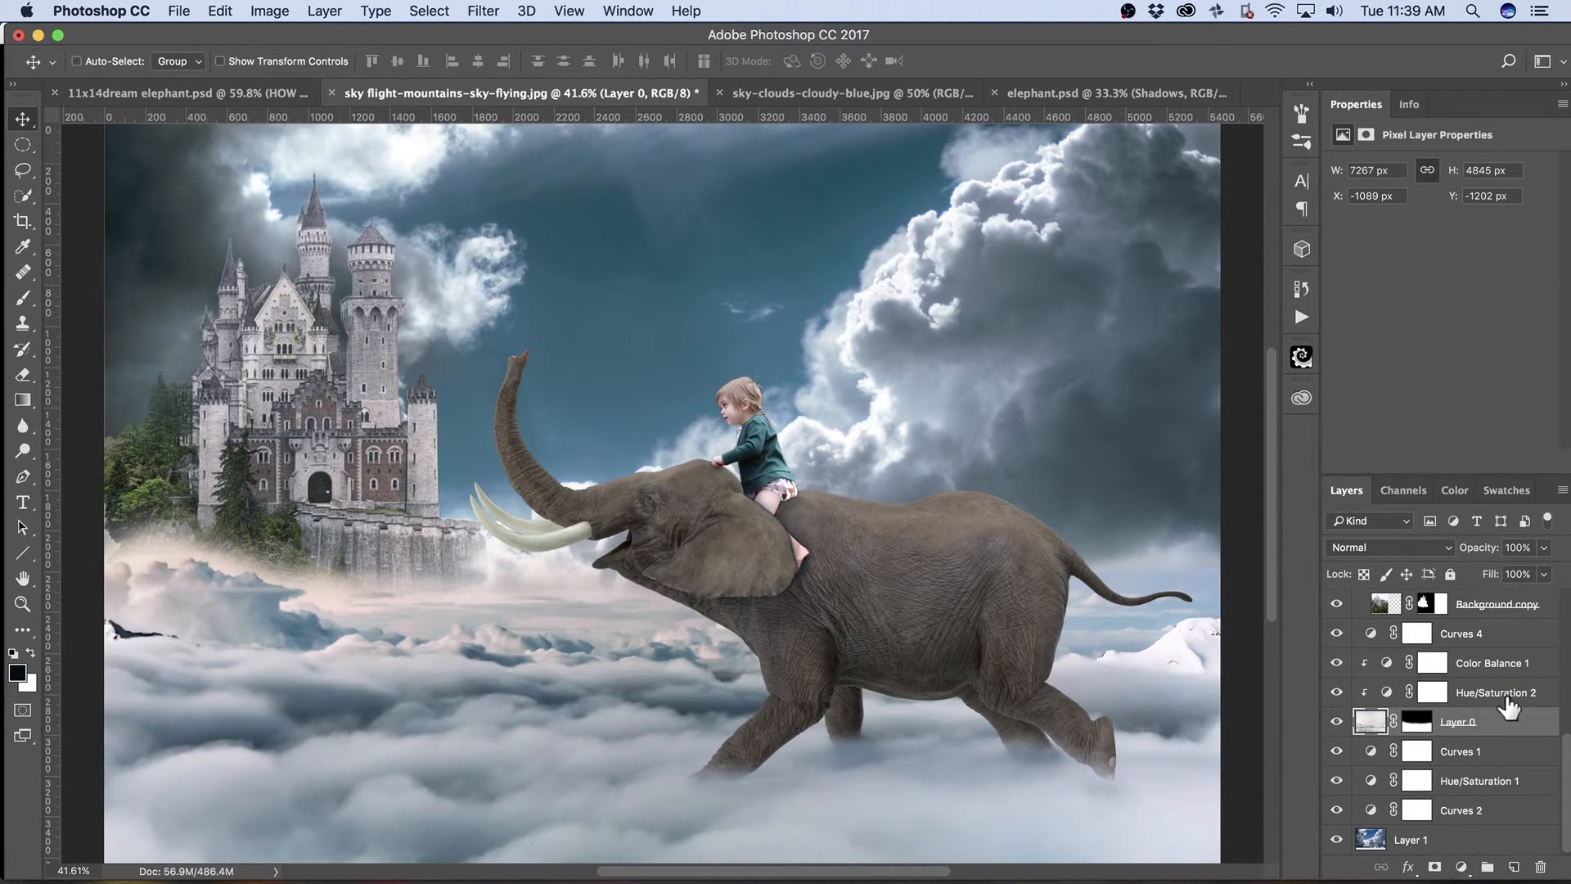
pyautogui.click(1503, 635)
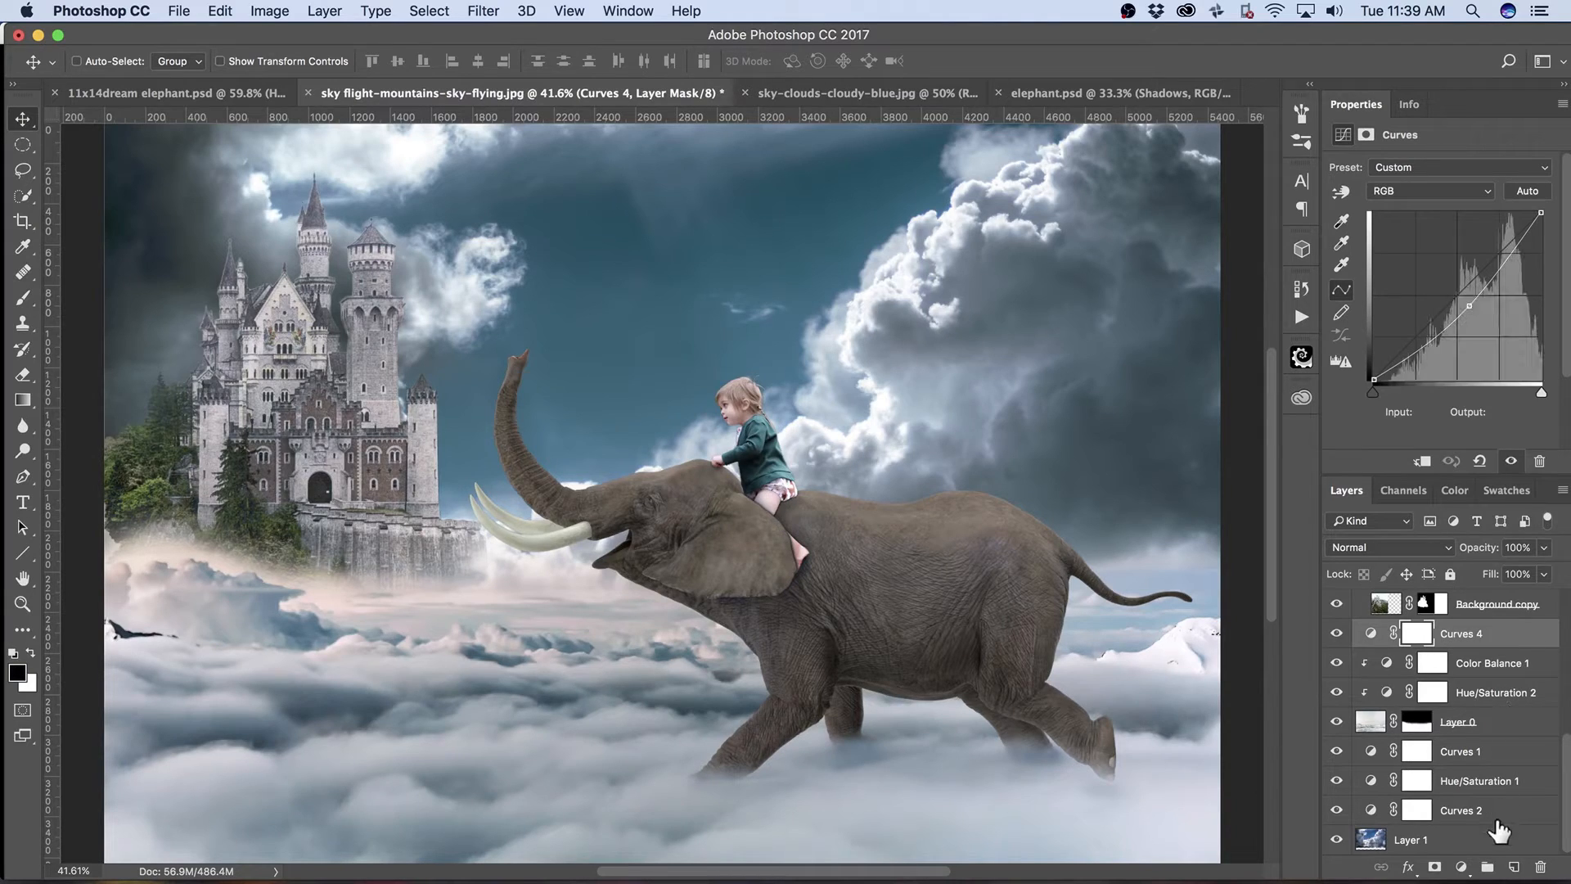
pyautogui.click(1461, 866)
pyautogui.click(1501, 589)
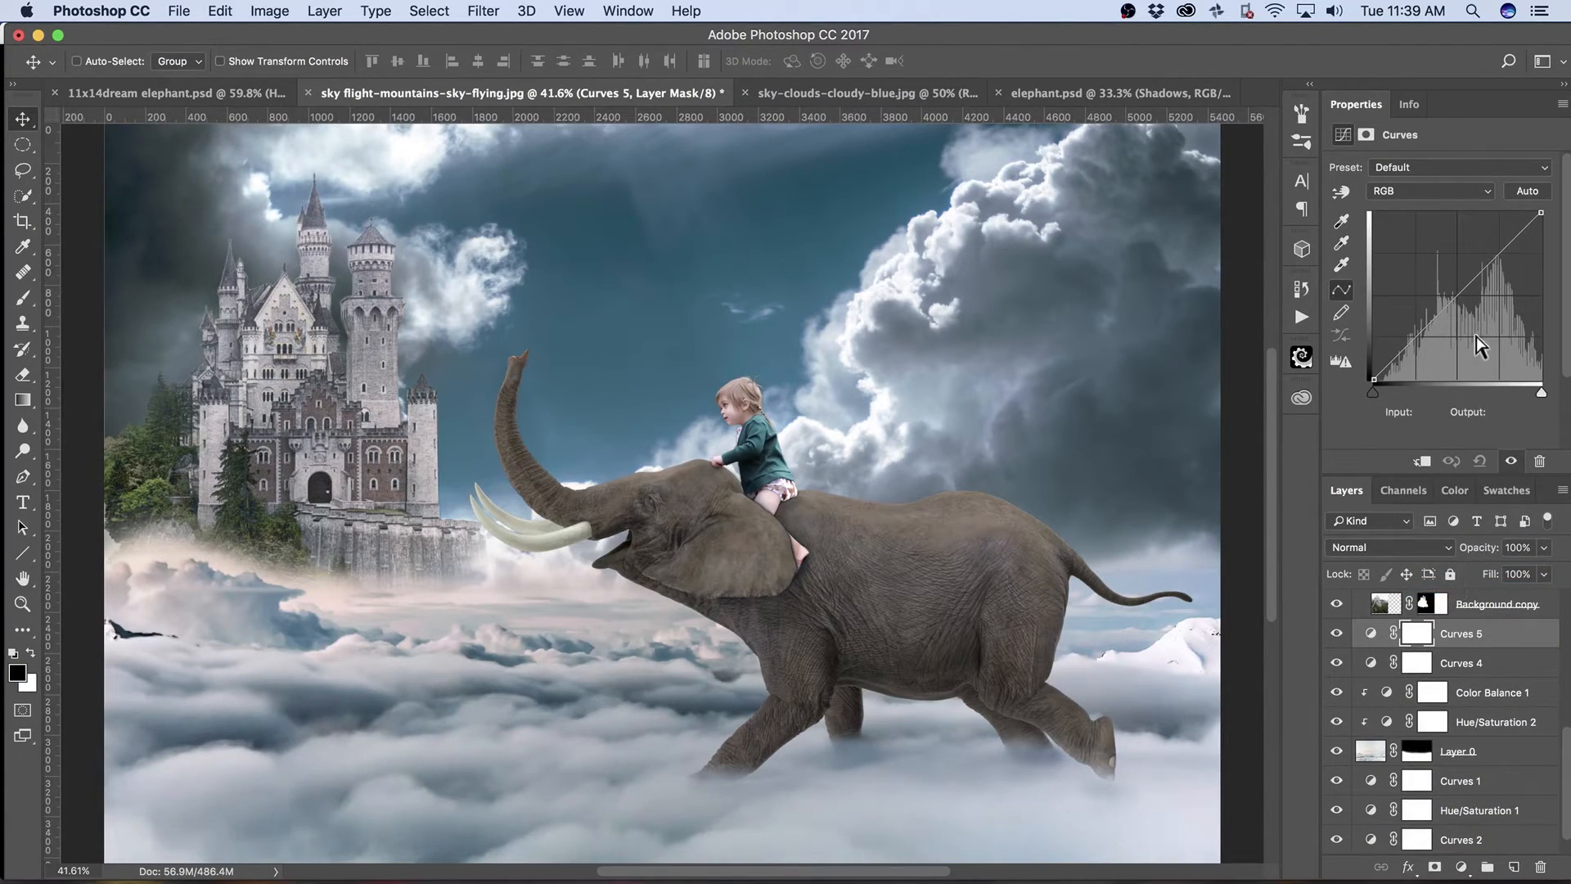
pyautogui.moveTo(1462, 292); pyautogui.dragTo(1474, 320)
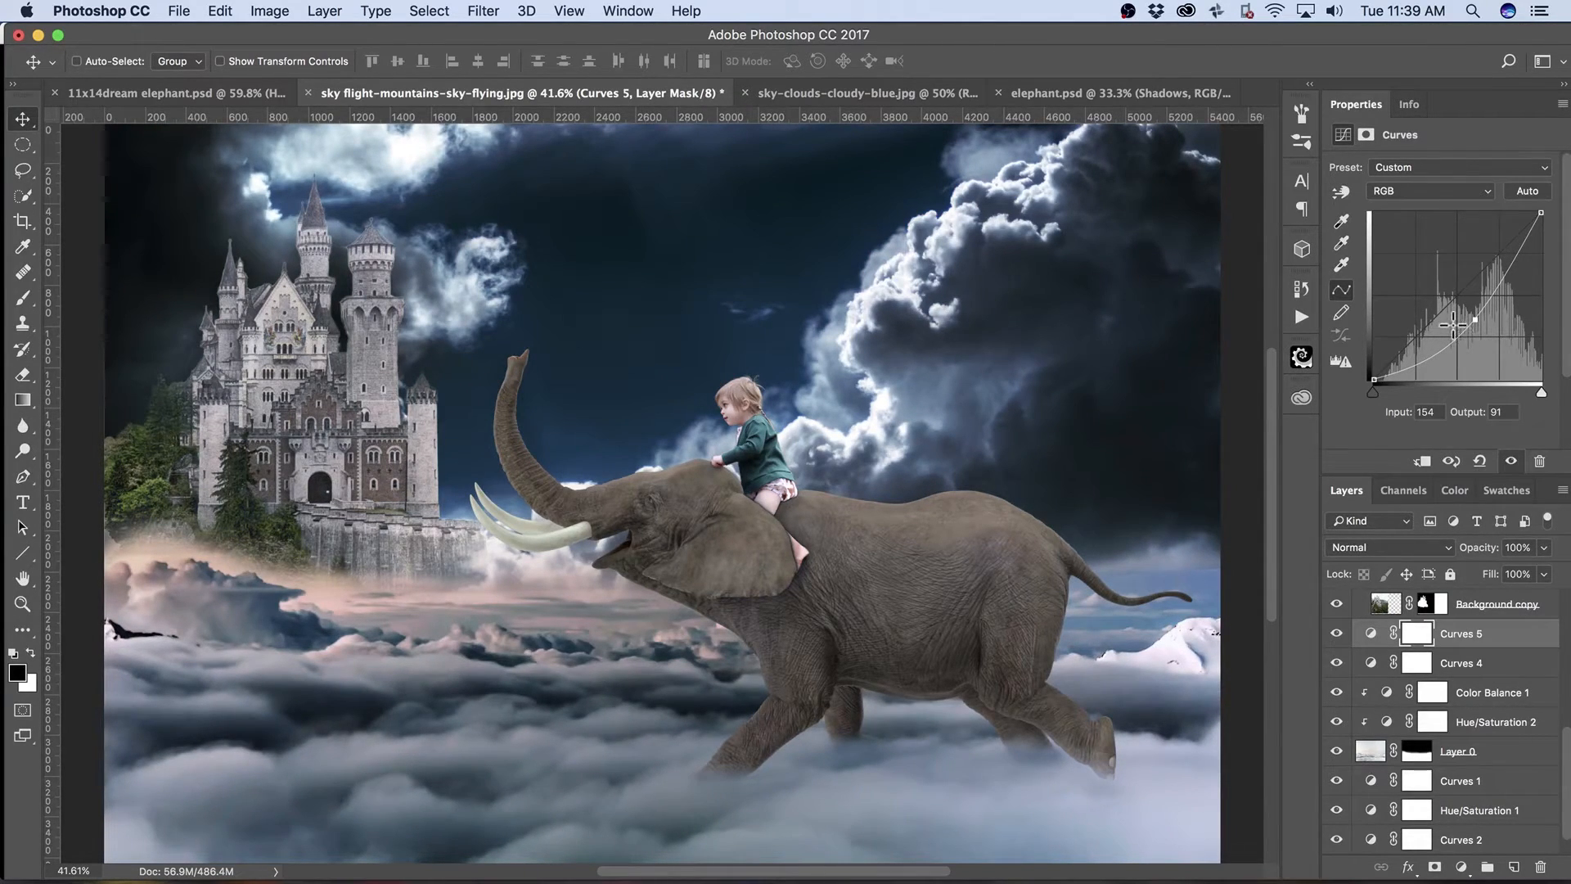
pyautogui.moveTo(1541, 213); pyautogui.dragTo(1563, 277)
pyautogui.moveTo(1475, 320); pyautogui.dragTo(1473, 315)
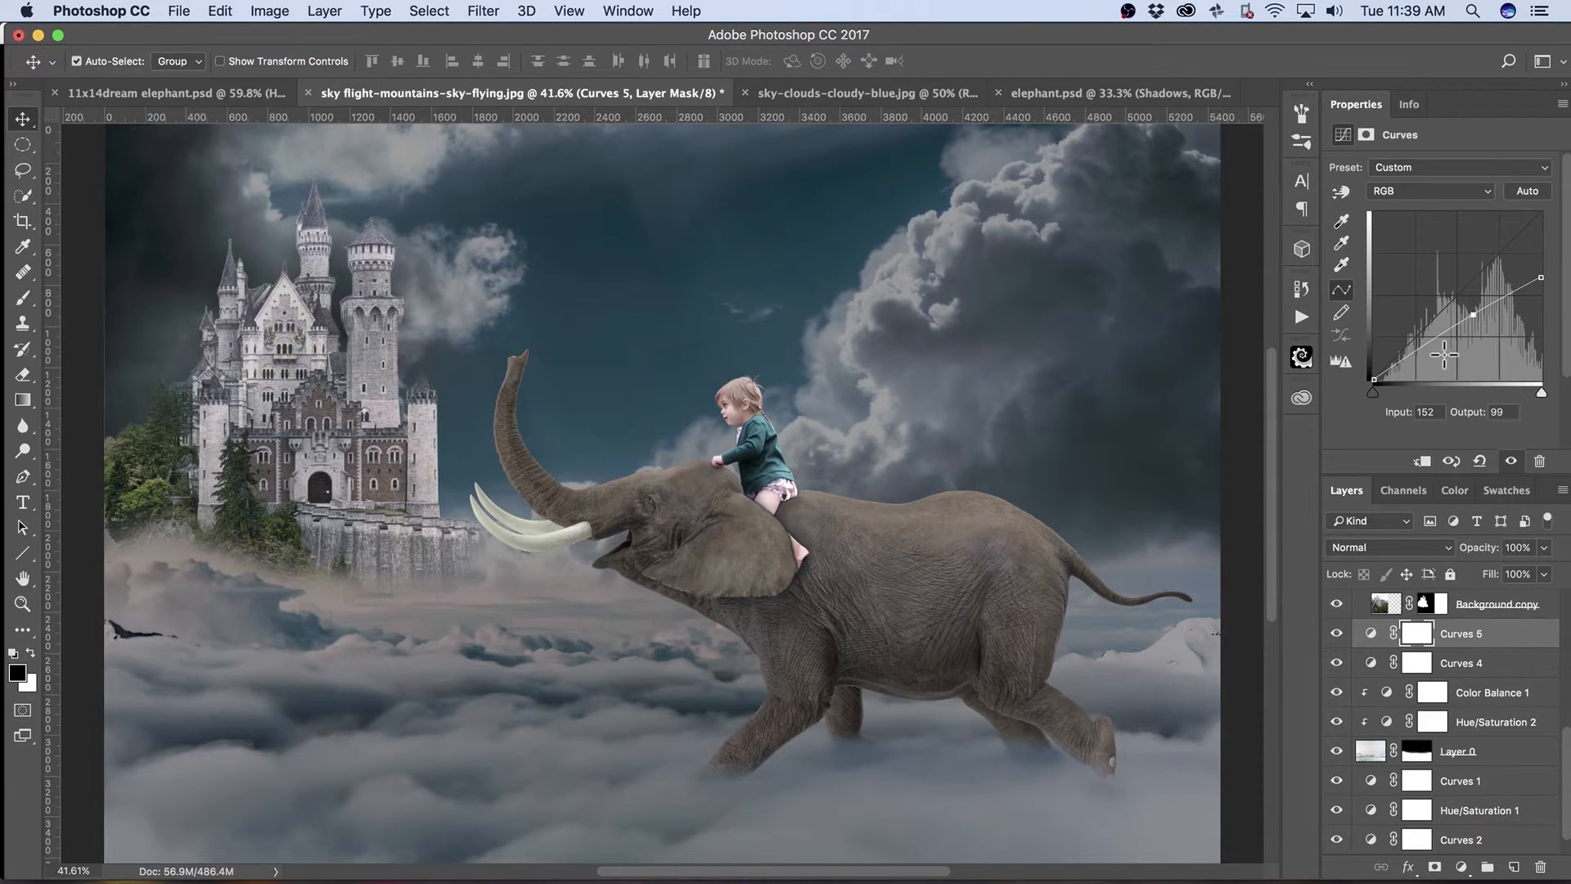
# Invert the Curves 5 mask to black and paint white over the horizon clouds below the castle with a soft brush.
pyautogui.press('super+i')
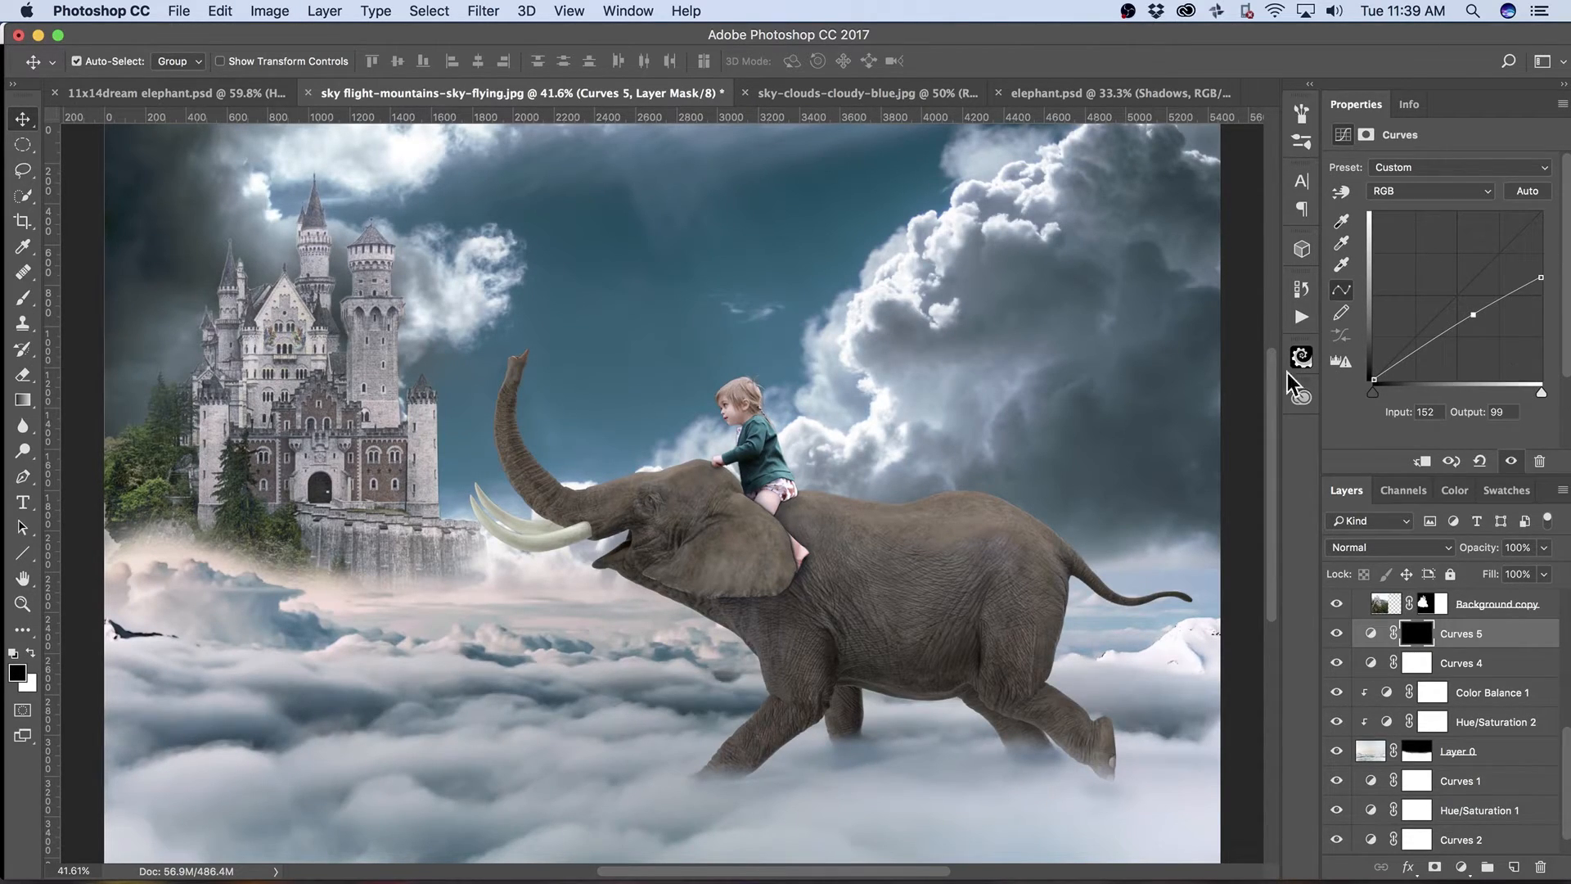
pyautogui.press('b')
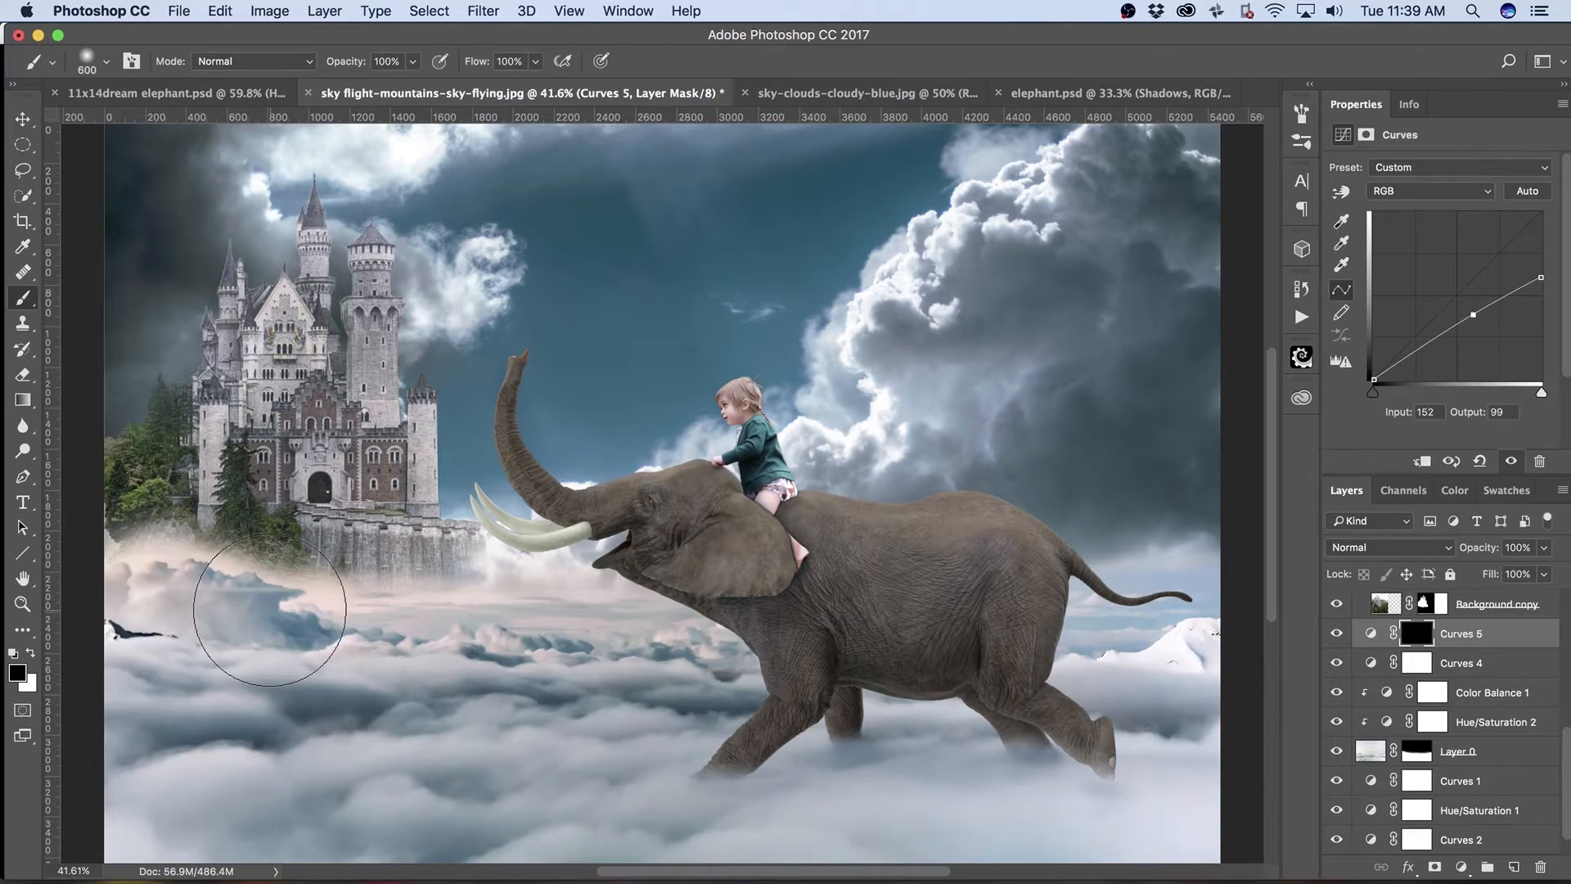
pyautogui.press('x')
pyautogui.moveTo(228, 597)
pyautogui.mouseDown()
pyautogui.moveTo(227, 579)
pyautogui.moveTo(135, 589)
pyautogui.moveTo(498, 605)
pyautogui.mouseUp()
pyautogui.press('[')
pyautogui.press('[')
pyautogui.press('[')
pyautogui.press('[')
pyautogui.moveTo(469, 605)
pyautogui.mouseDown()
pyautogui.moveTo(635, 624)
pyautogui.moveTo(564, 643)
pyautogui.moveTo(586, 617)
pyautogui.moveTo(457, 564)
pyautogui.moveTo(443, 576)
pyautogui.moveTo(527, 591)
pyautogui.moveTo(157, 559)
pyautogui.moveTo(607, 620)
pyautogui.moveTo(584, 630)
pyautogui.moveTo(560, 612)
pyautogui.moveTo(581, 590)
pyautogui.moveTo(800, 644)
pyautogui.moveTo(753, 637)
pyautogui.moveTo(726, 598)
pyautogui.moveTo(304, 561)
pyautogui.moveTo(412, 569)
pyautogui.moveTo(502, 550)
pyautogui.mouseUp()
pyautogui.press(']')
pyautogui.press(']')
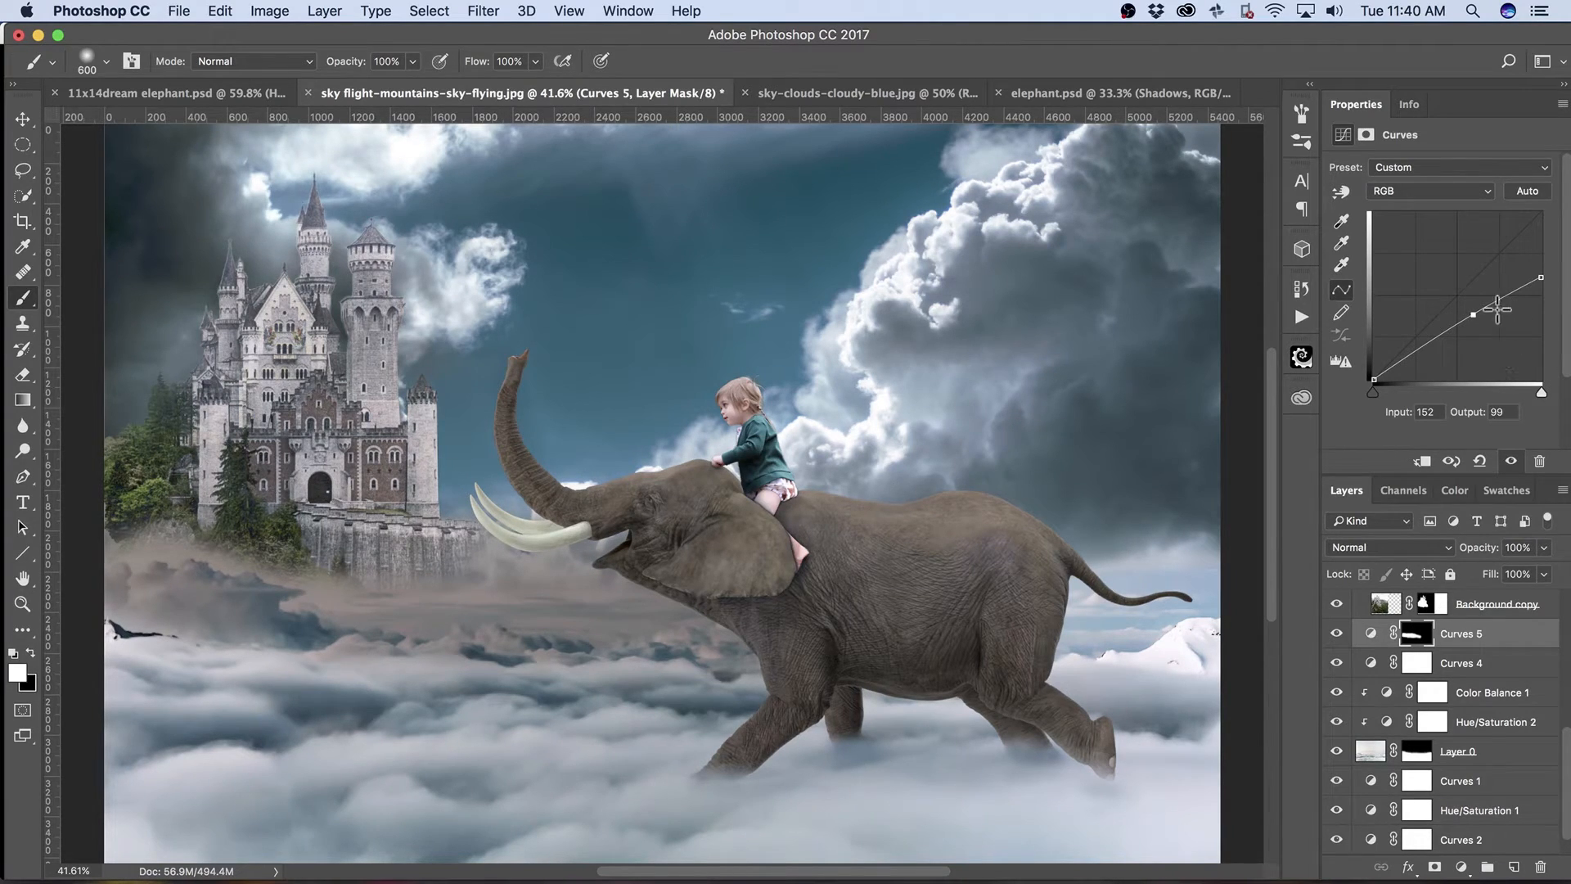
# Lighten the Curves 5 adjustment by raising its white point and moving the midtone point to input 163, output 118.
pyautogui.moveTo(1472, 315); pyautogui.dragTo(1485, 323)
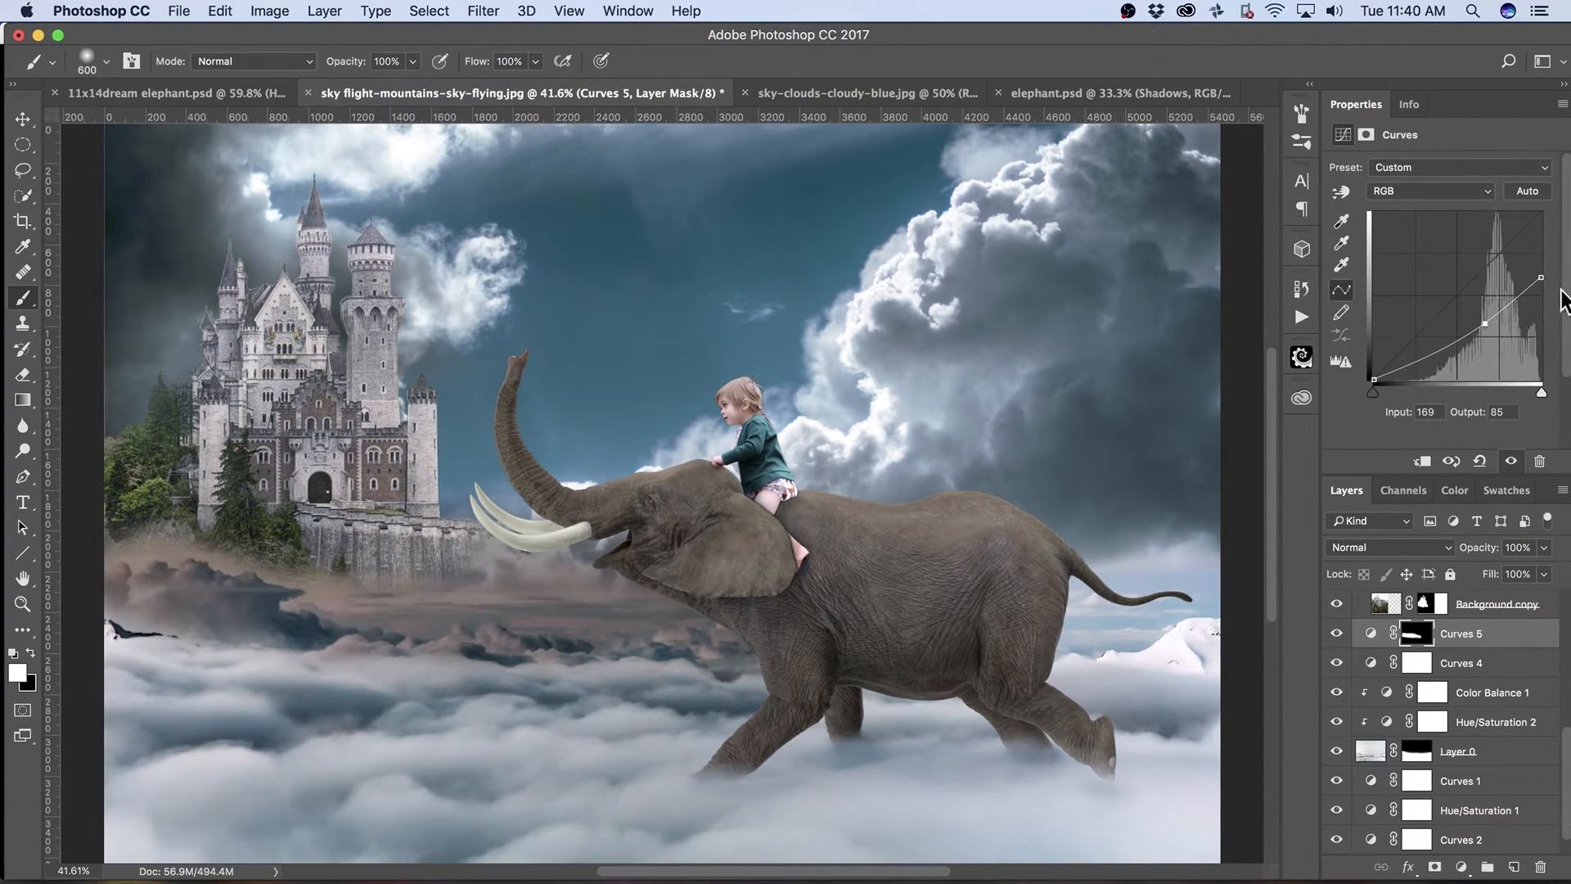
pyautogui.moveTo(1544, 280); pyautogui.dragTo(1544, 258)
pyautogui.moveTo(1485, 327); pyautogui.dragTo(1482, 302)
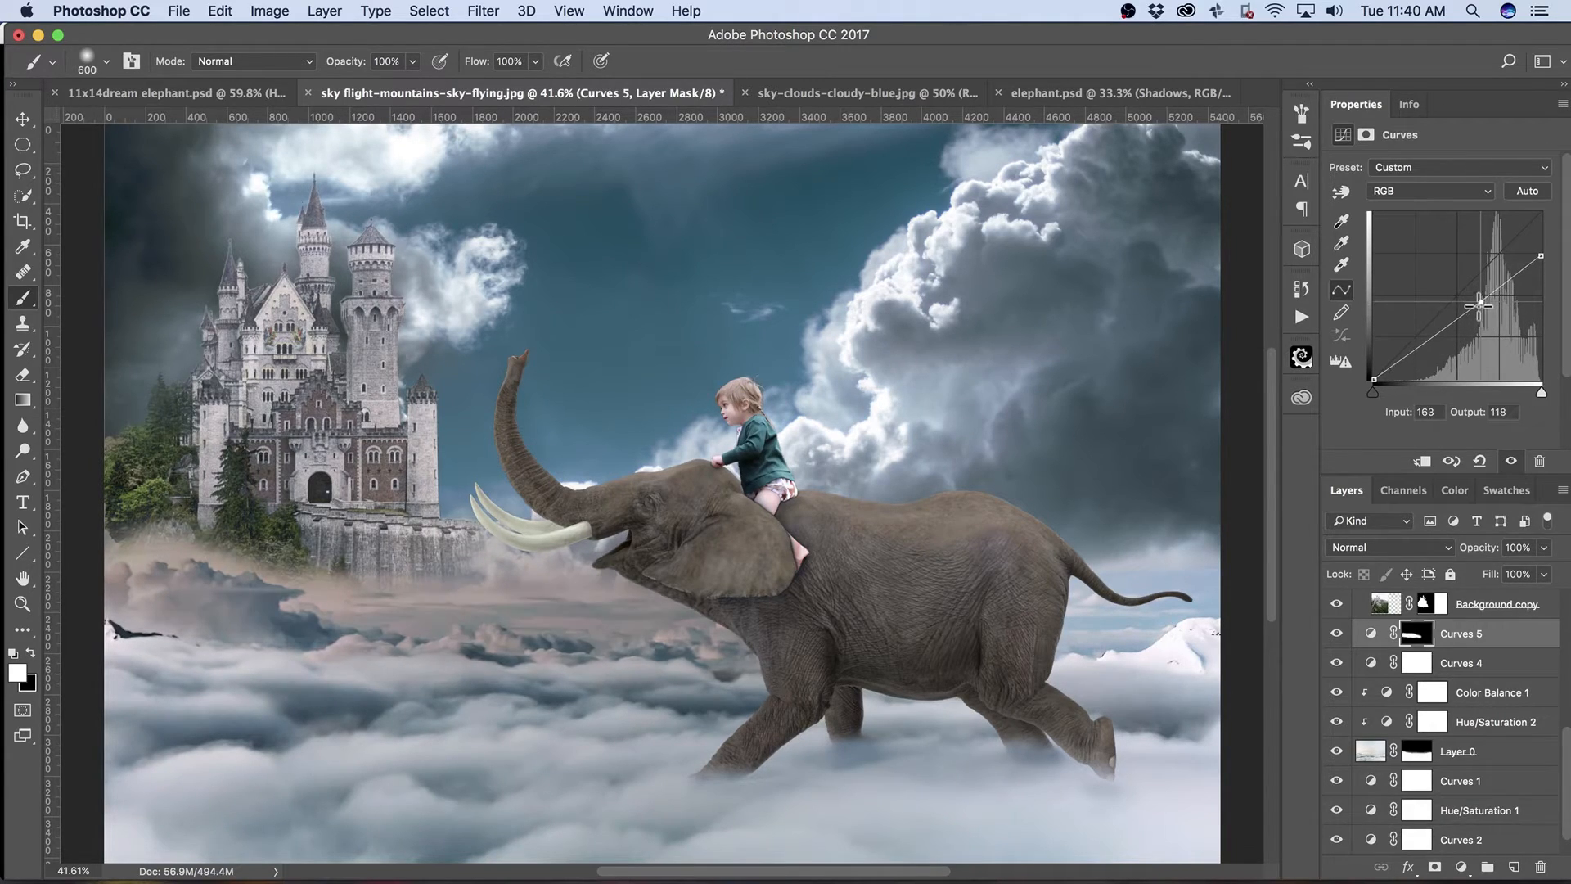
# Adjust the individual color channel curves of Curves 5 to shift the horizon clouds toward blue.
pyautogui.click(1436, 190)
pyautogui.click(1437, 204)
pyautogui.moveTo(1469, 271); pyautogui.dragTo(1465, 285)
pyautogui.click(1436, 190)
pyautogui.click(1431, 207)
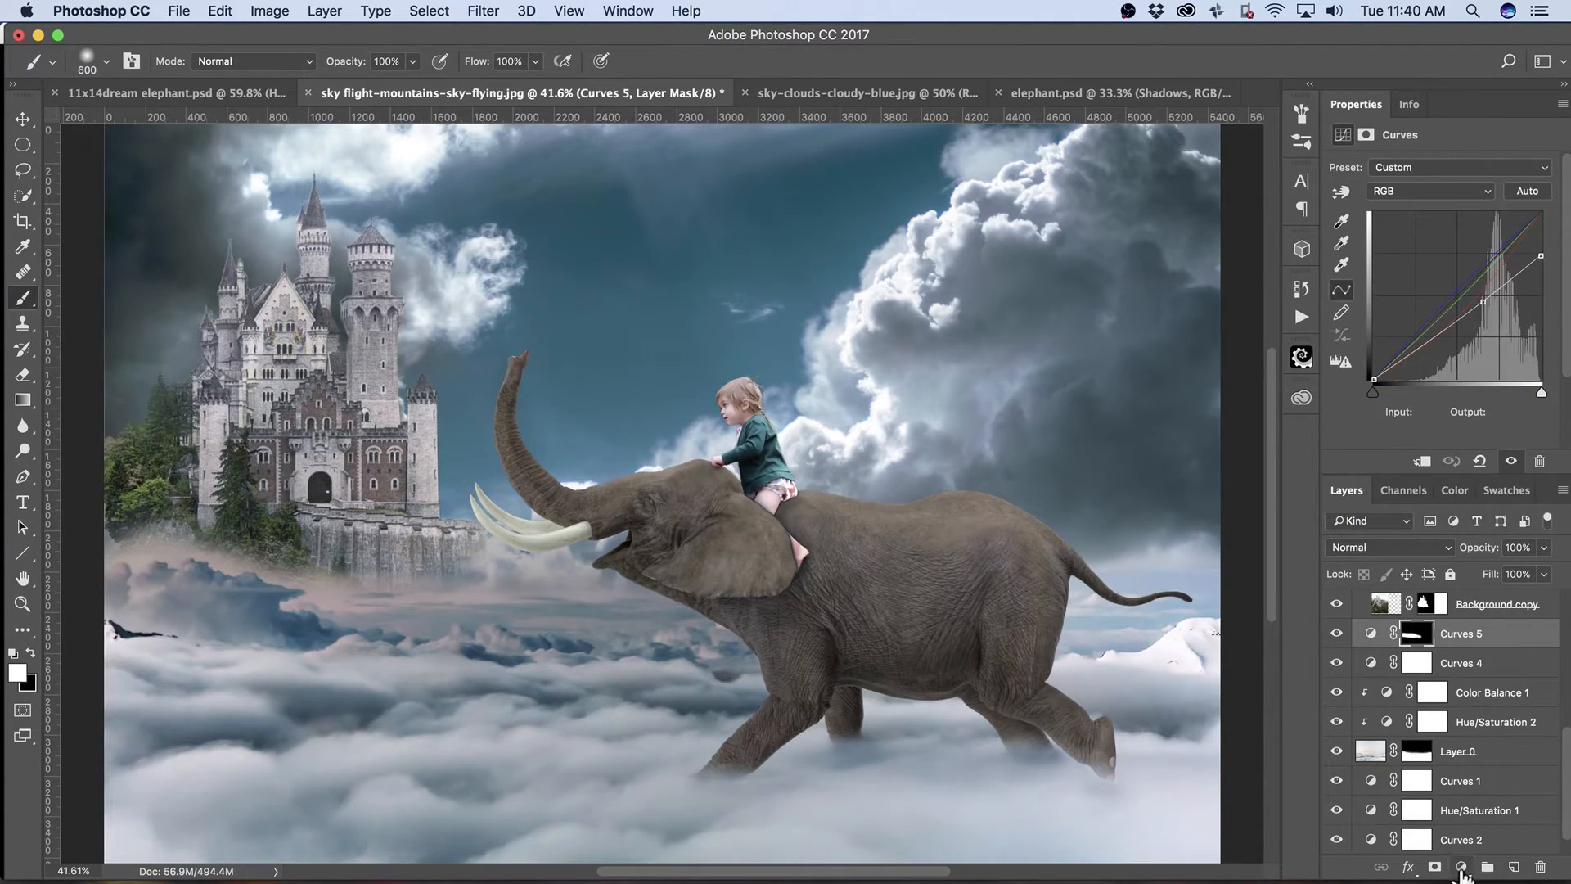
# Add a Hue/Saturation adjustment above Curves 5 with Hue +8 and Saturation -18, masked to the horizon clouds below the castle.
pyautogui.click(1461, 867)
pyautogui.click(1461, 866)
pyautogui.click(1461, 866)
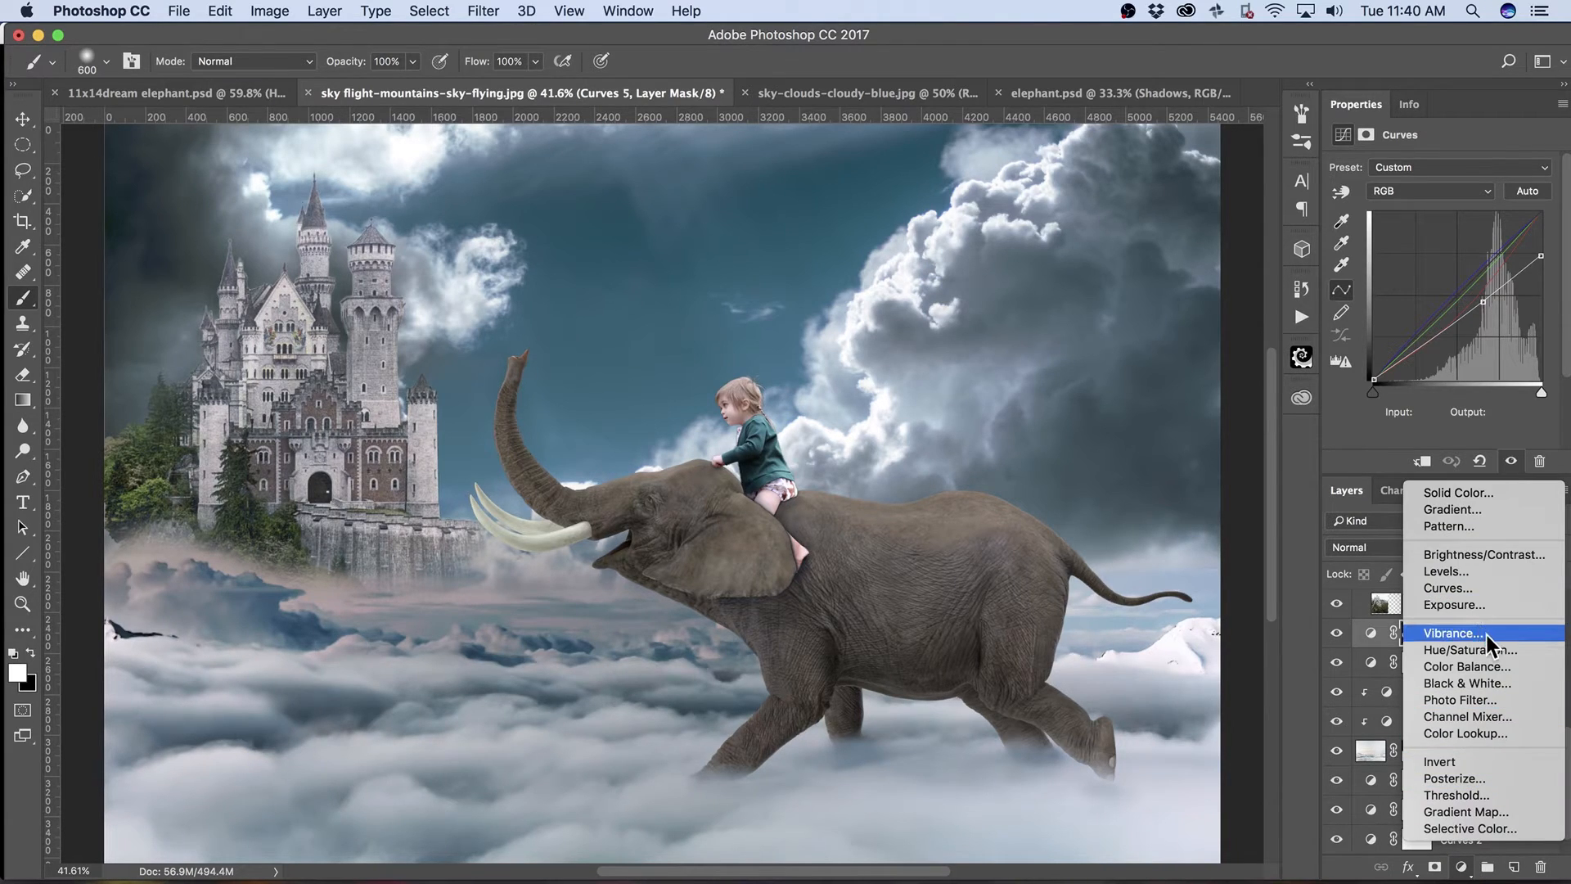
pyautogui.click(1491, 648)
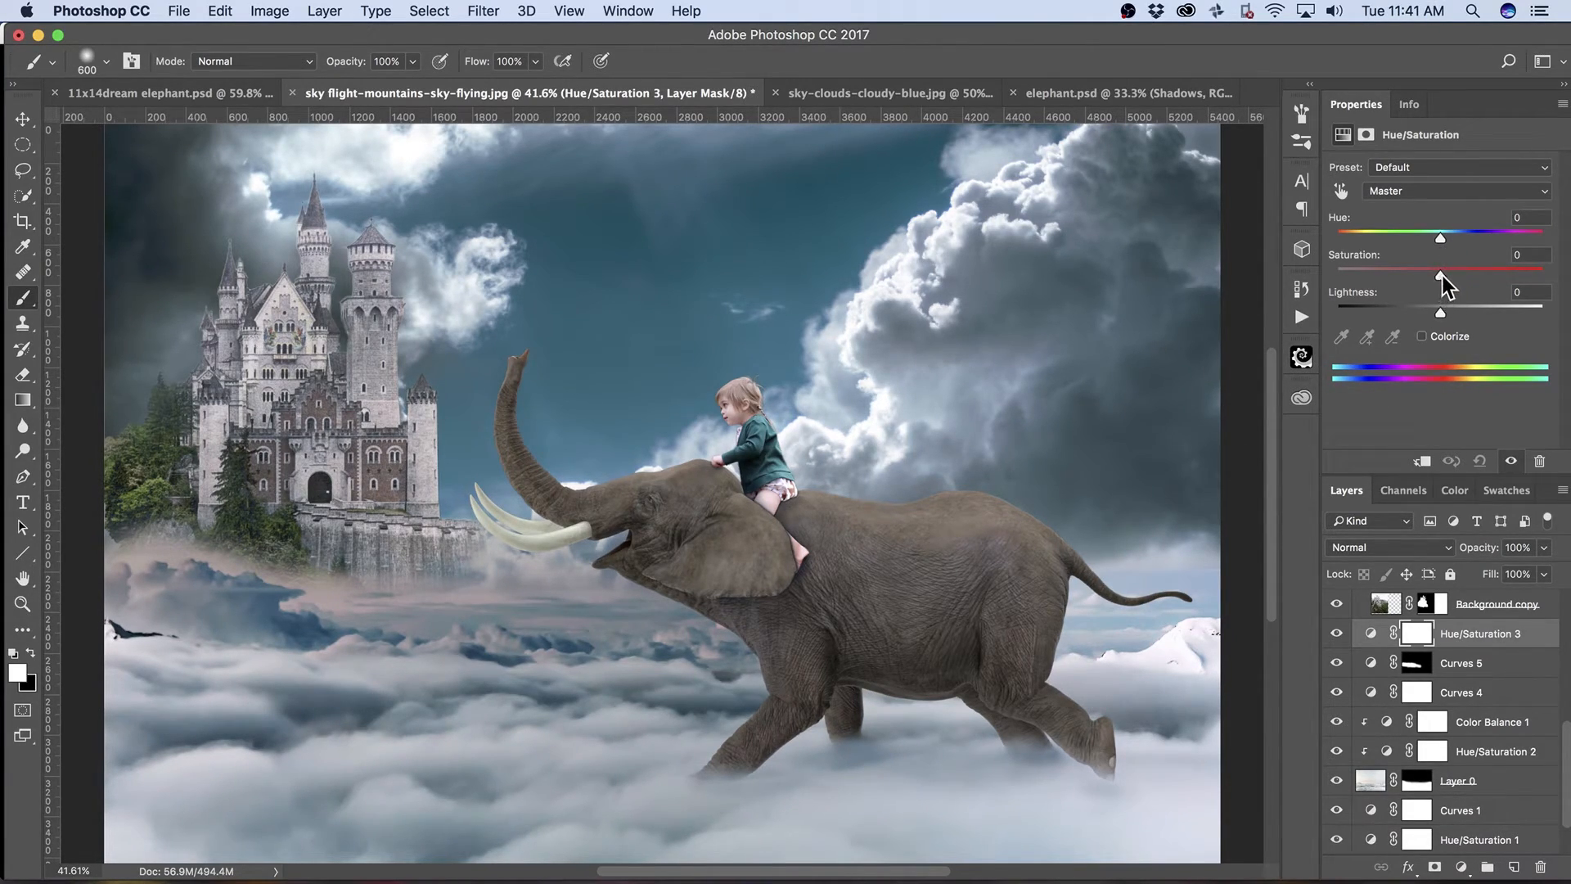
pyautogui.moveTo(1422, 280); pyautogui.dragTo(1406, 278)
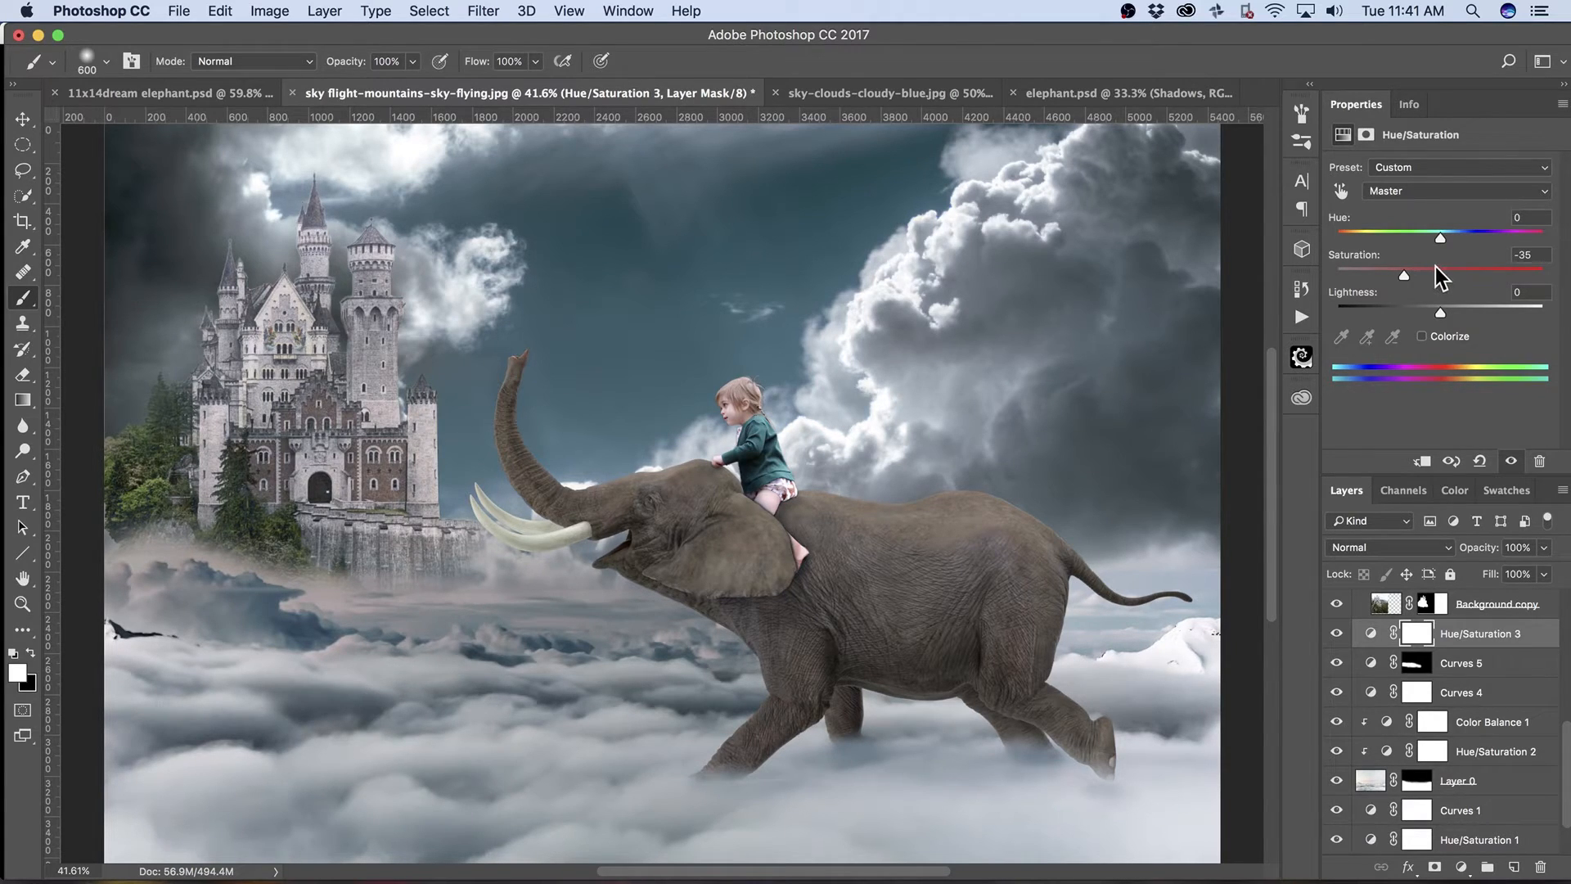
pyautogui.moveTo(1440, 236); pyautogui.dragTo(1421, 332)
pyautogui.moveTo(1422, 236)
pyautogui.mouseDown()
pyautogui.moveTo(1463, 239)
pyautogui.moveTo(1447, 238)
pyautogui.mouseUp()
pyautogui.press('super+i')
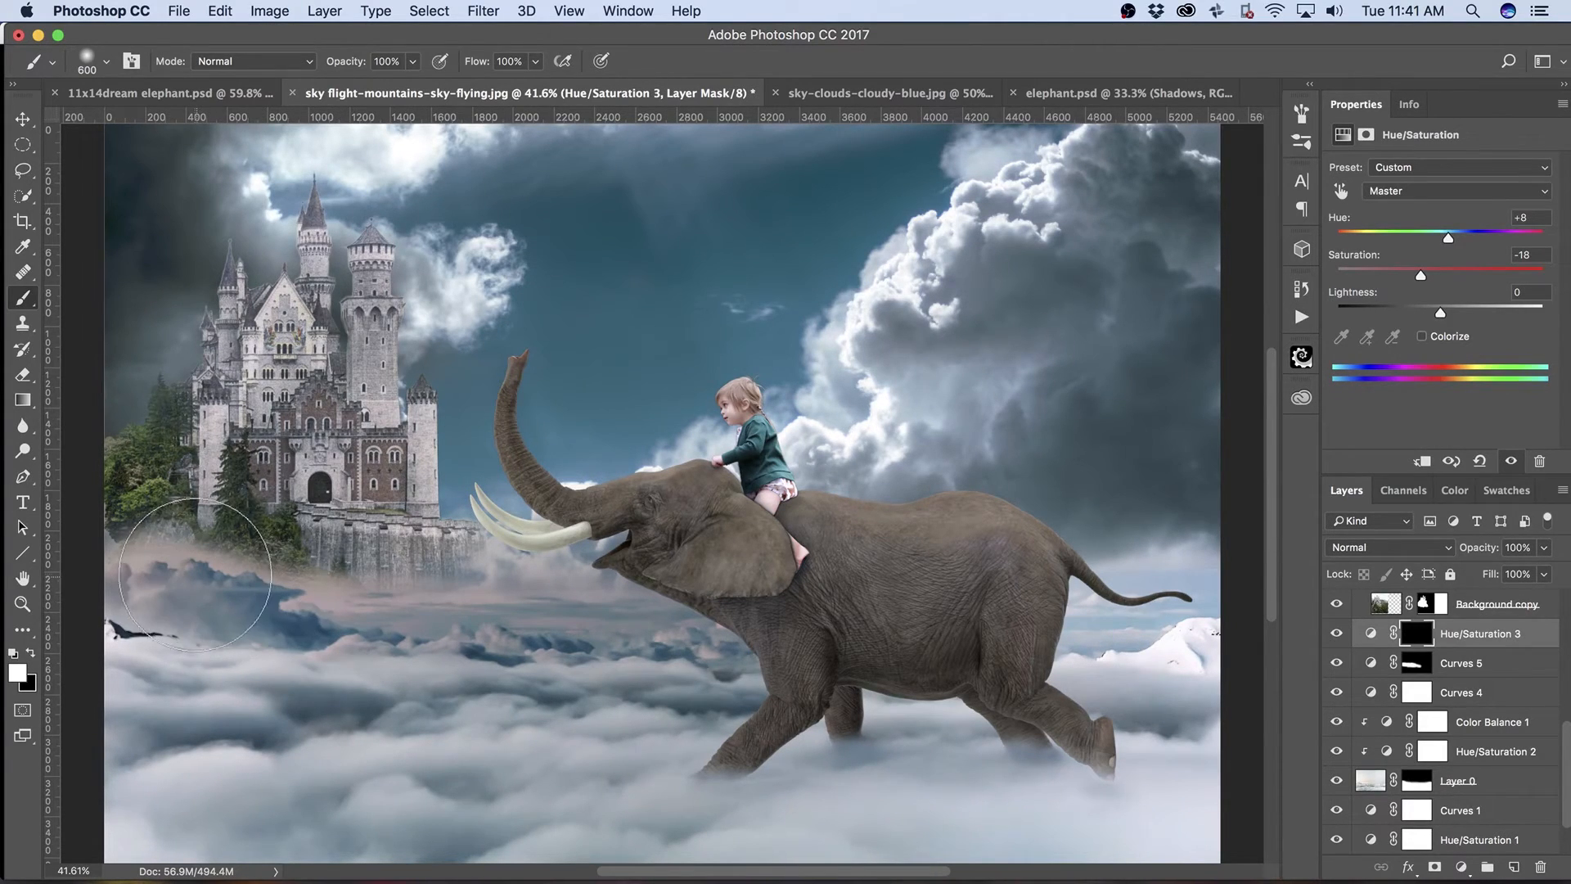
pyautogui.moveTo(165, 578)
pyautogui.mouseDown()
pyautogui.moveTo(386, 627)
pyautogui.moveTo(374, 609)
pyautogui.moveTo(524, 630)
pyautogui.mouseUp()
# Colorize the horizon clouds in Hue/Saturation 3 with Hue 208, Saturation 21 and Lightness -11.
pyautogui.moveTo(1426, 270); pyautogui.dragTo(1489, 277)
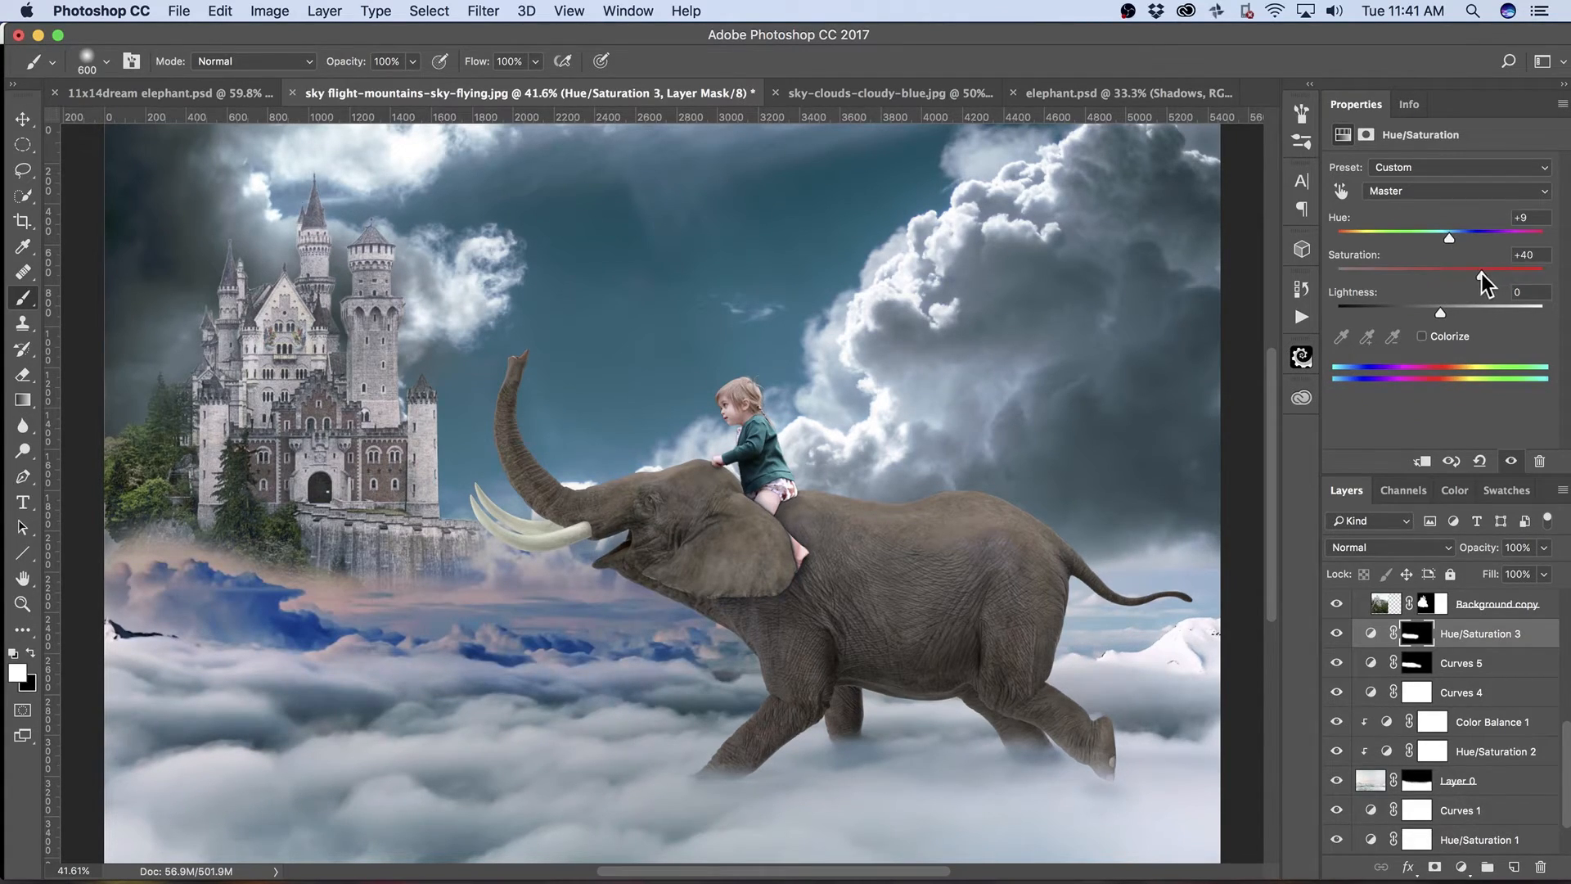
pyautogui.click(1422, 336)
pyautogui.moveTo(1460, 236); pyautogui.dragTo(1437, 237)
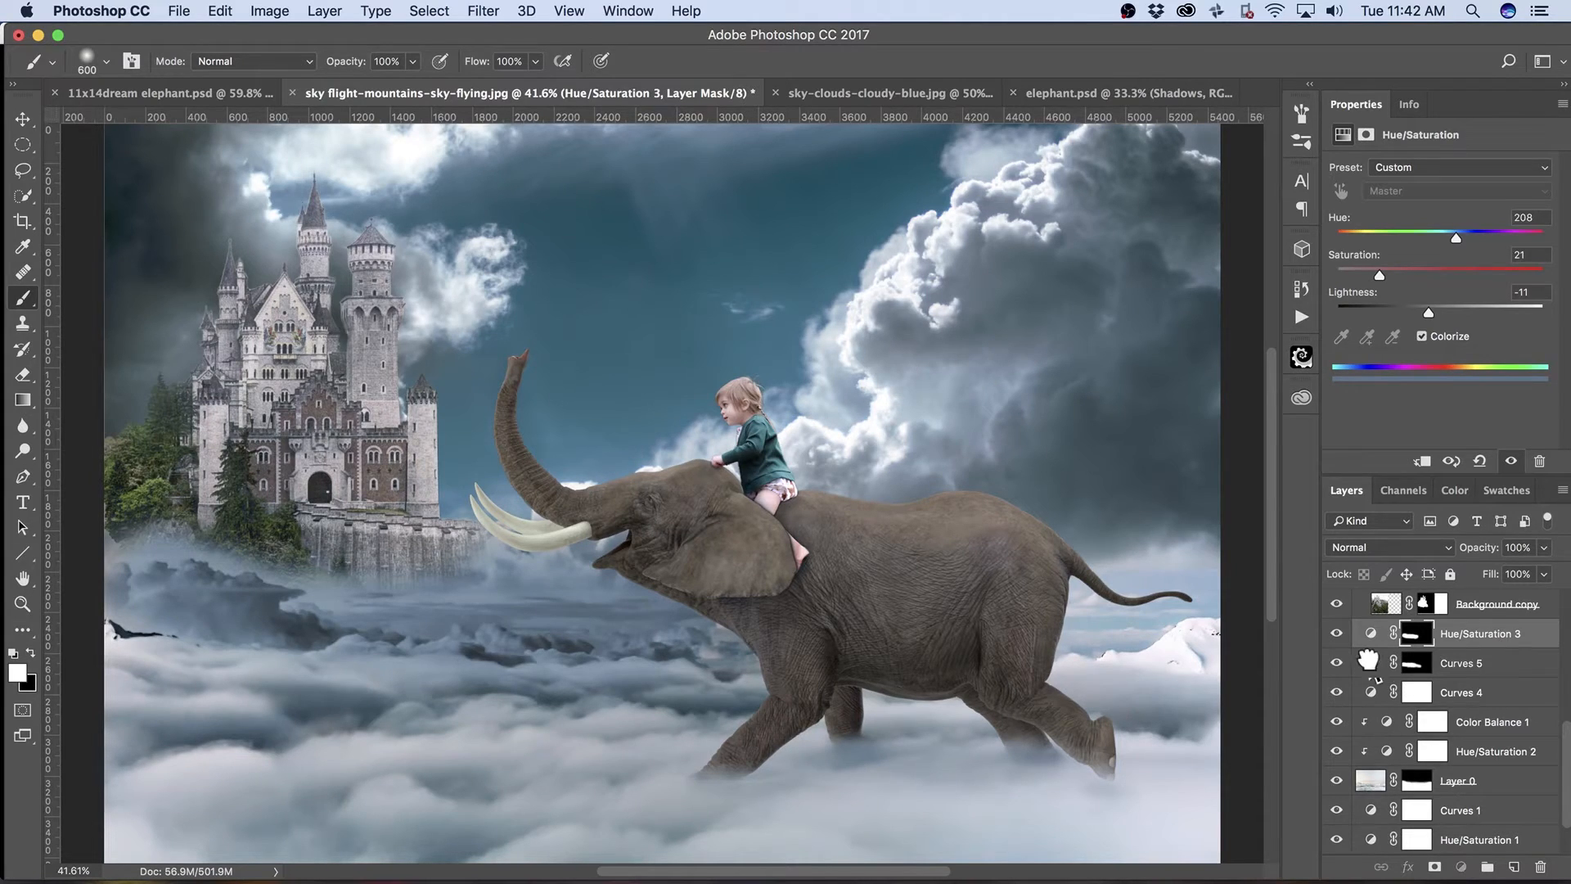
# Brighten the Curves 5 adjustment by raising its midtones and setting the white point output to 206.
pyautogui.click(1369, 661)
pyautogui.moveTo(1484, 301); pyautogui.dragTo(1541, 244)
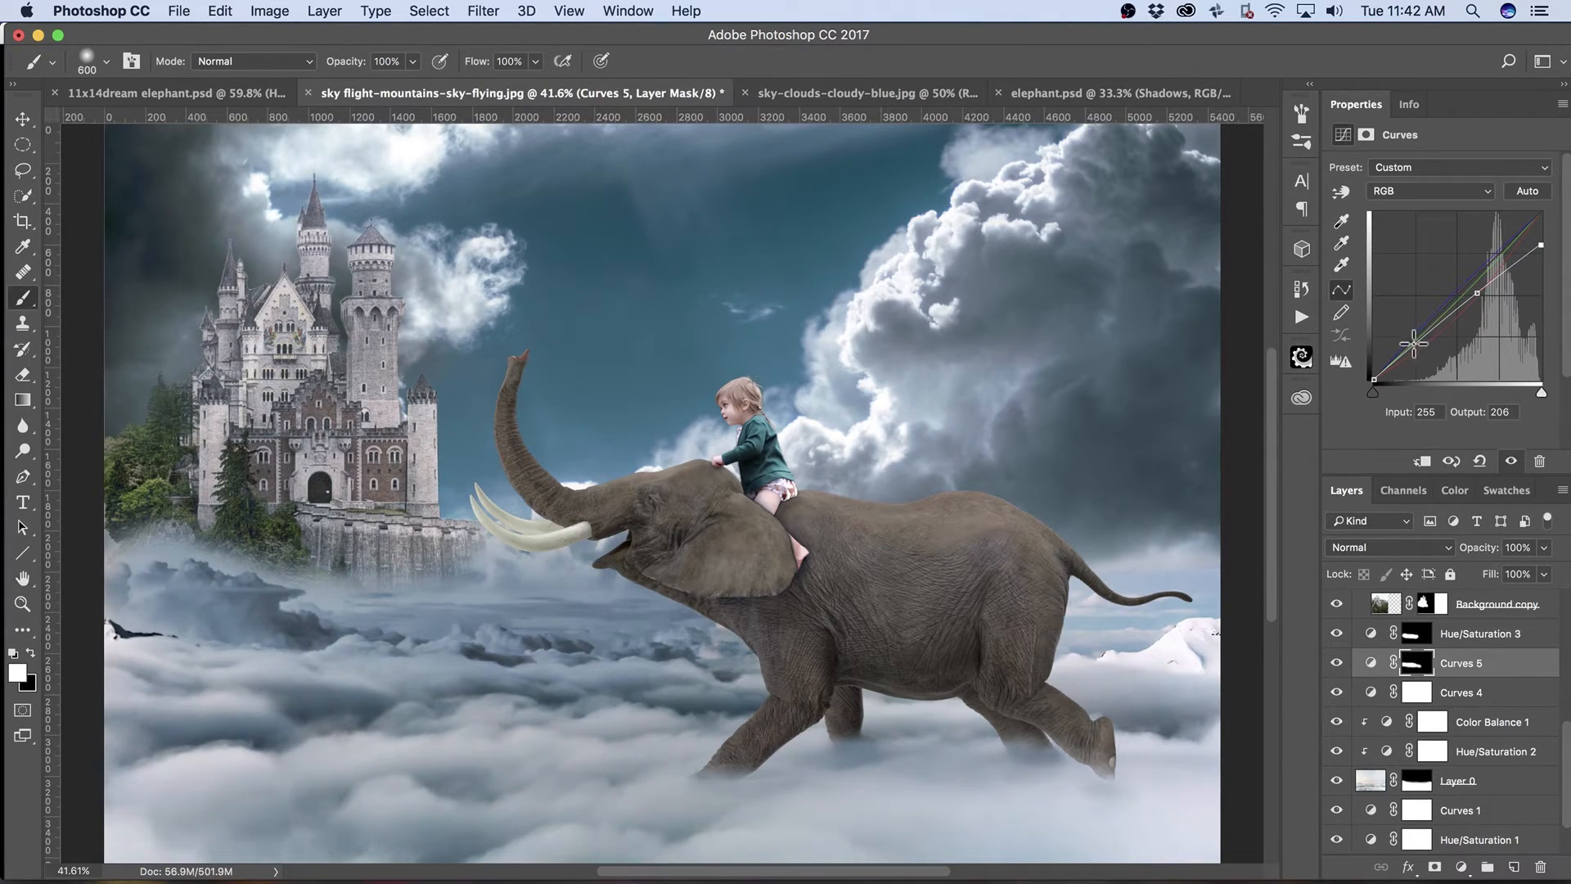
pyautogui.moveTo(421, 807)
pyautogui.mouseDown()
pyautogui.moveTo(320, 779)
pyautogui.moveTo(327, 720)
pyautogui.mouseUp()
# Group the girl and elephant layers from Subject [Flat] copy down to Shadows.
pyautogui.moveTo(1565, 746); pyautogui.dragTo(1566, 646)
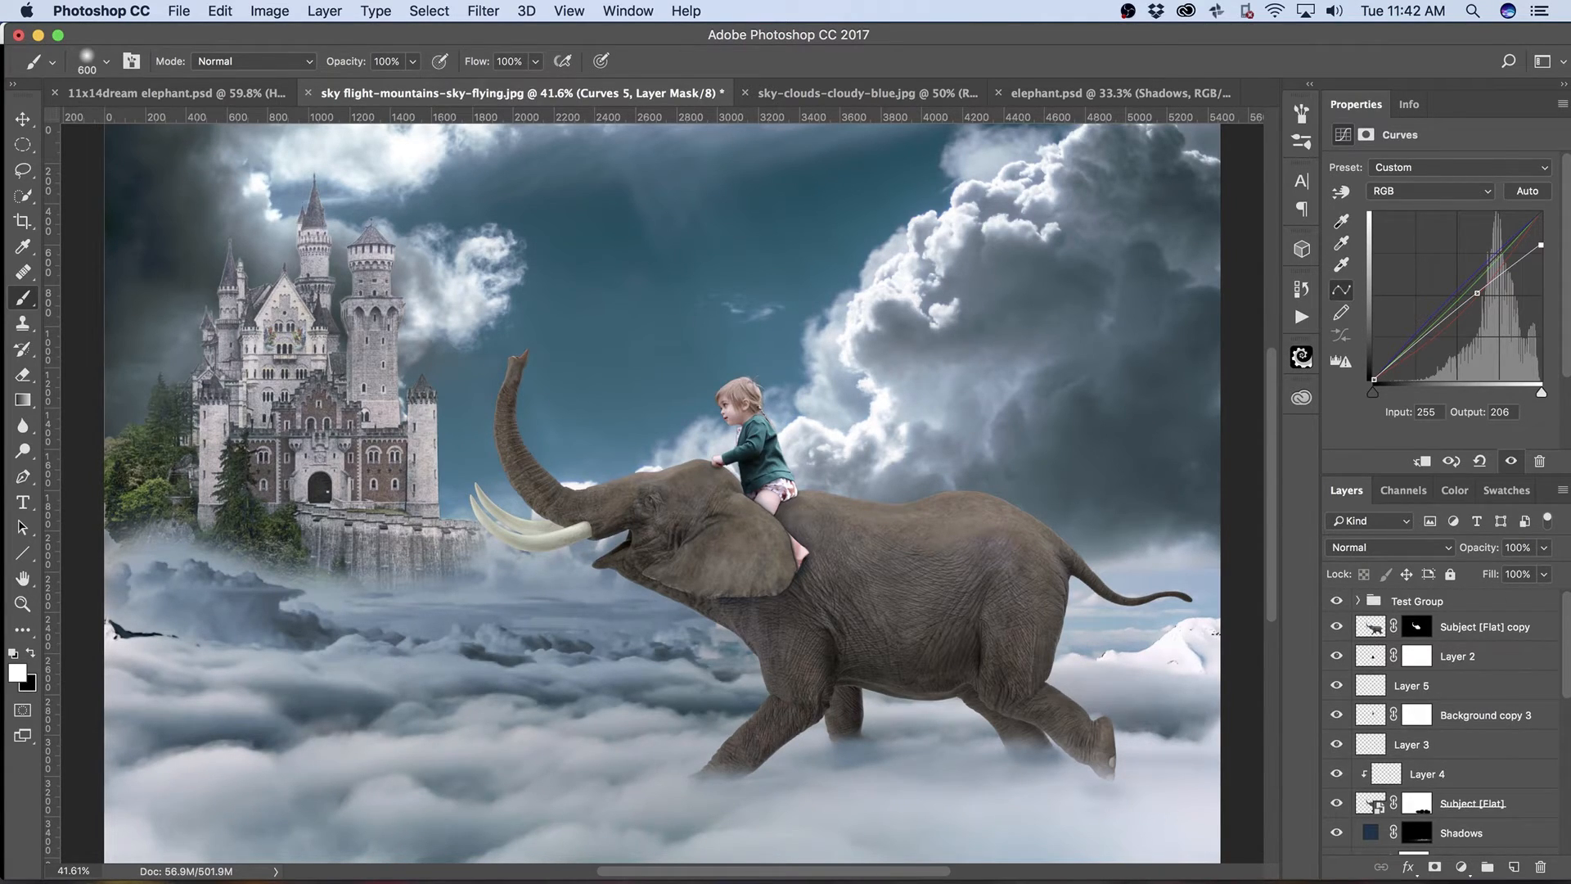
pyautogui.click(1489, 631)
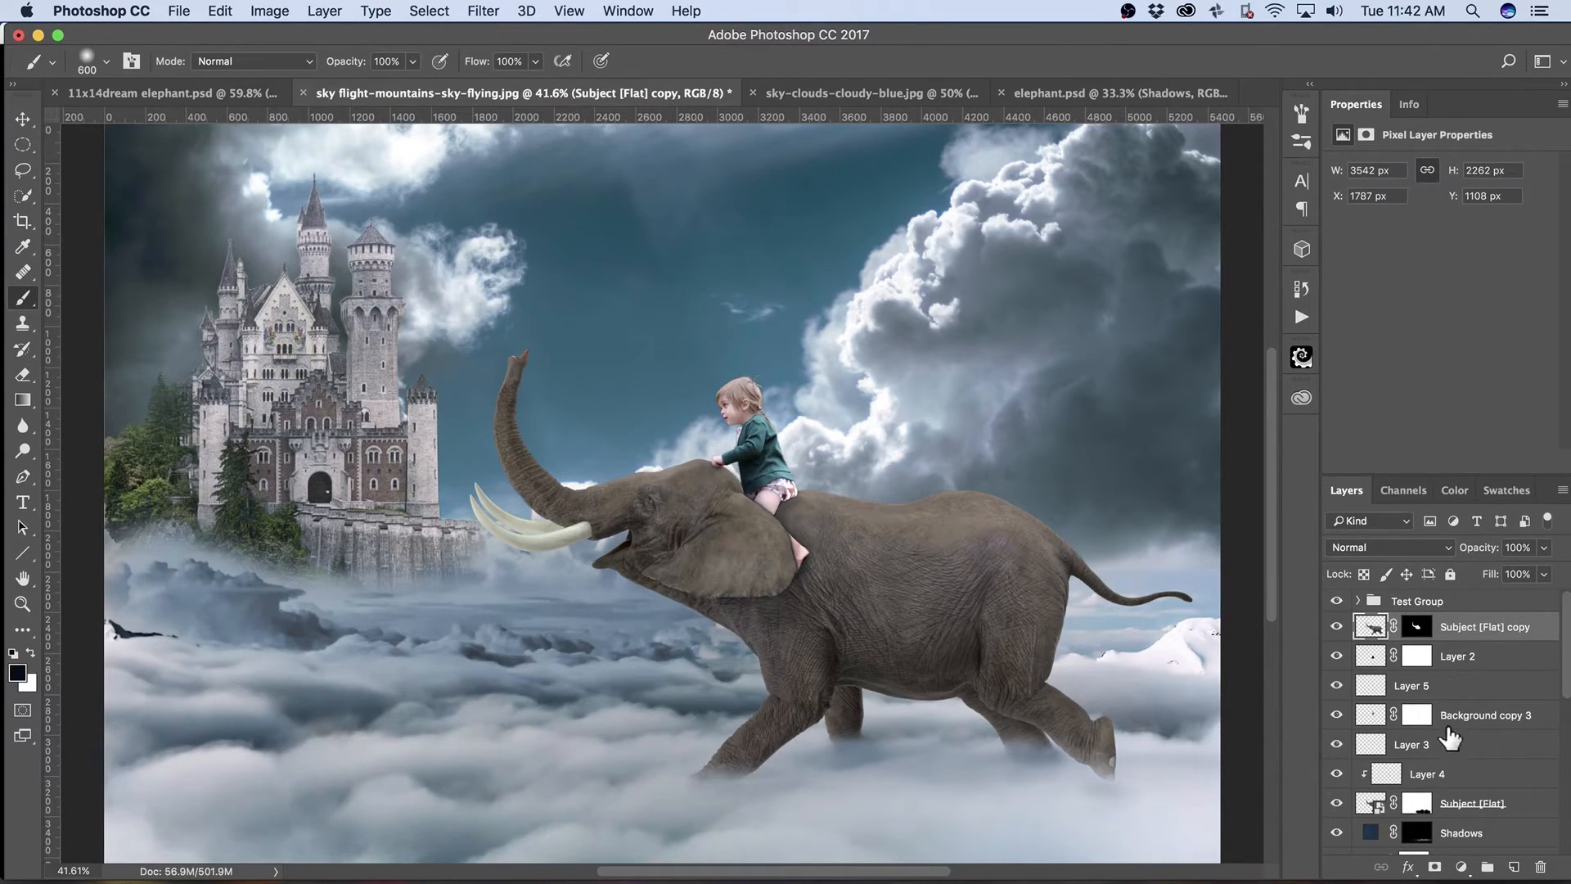
pyautogui.scroll(-3, 1563, 692)
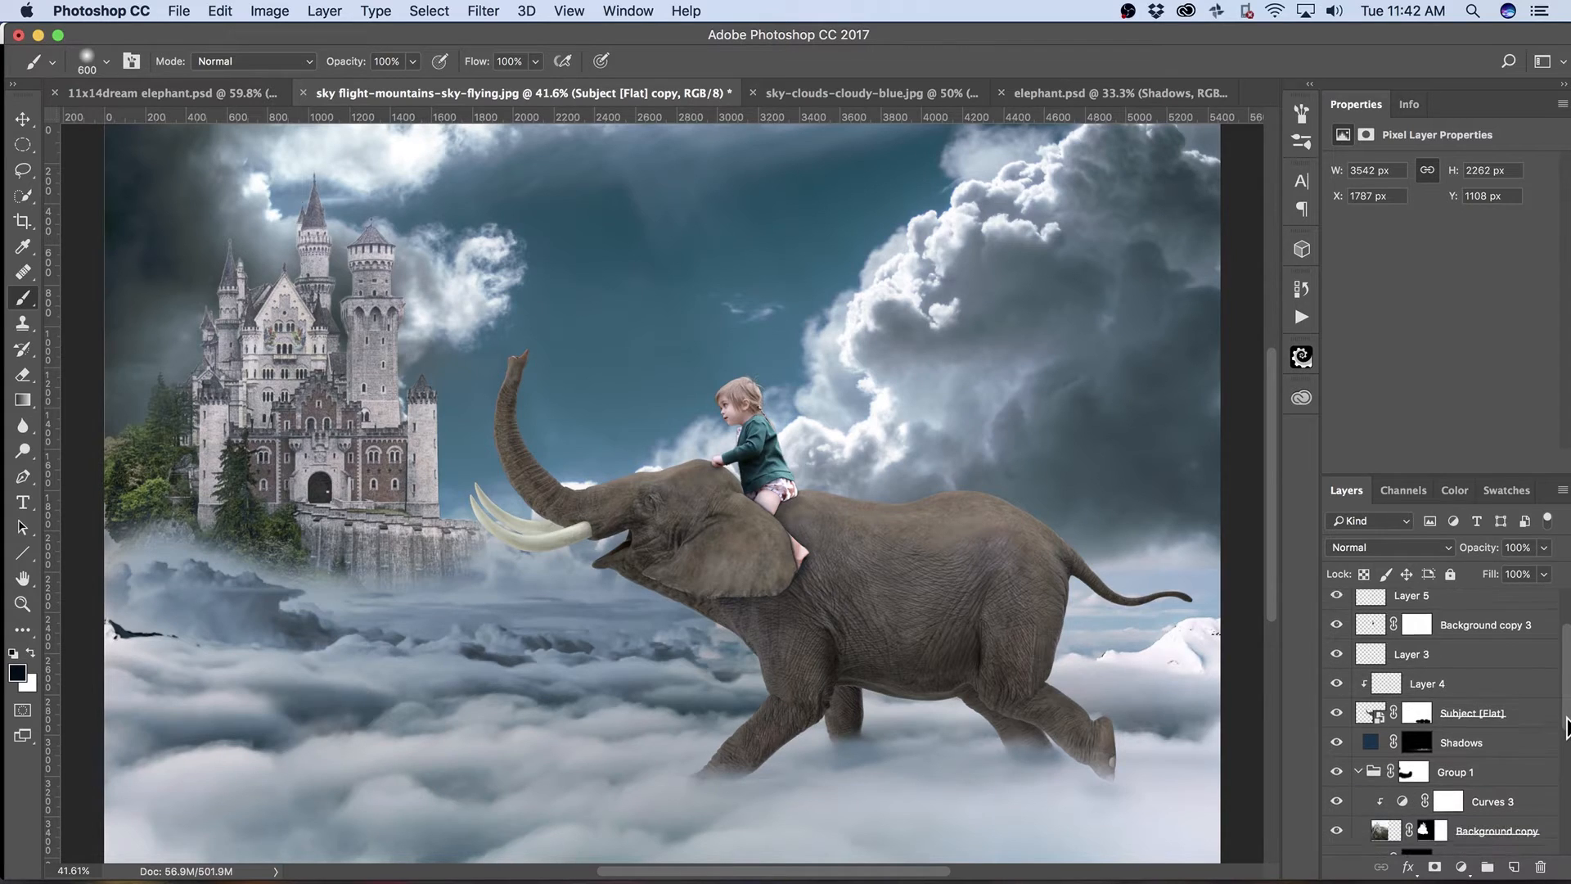
pyautogui.keyDown('shift'); pyautogui.click(1483, 746); pyautogui.keyUp('shift')
pyautogui.scroll(3, 1564, 679)
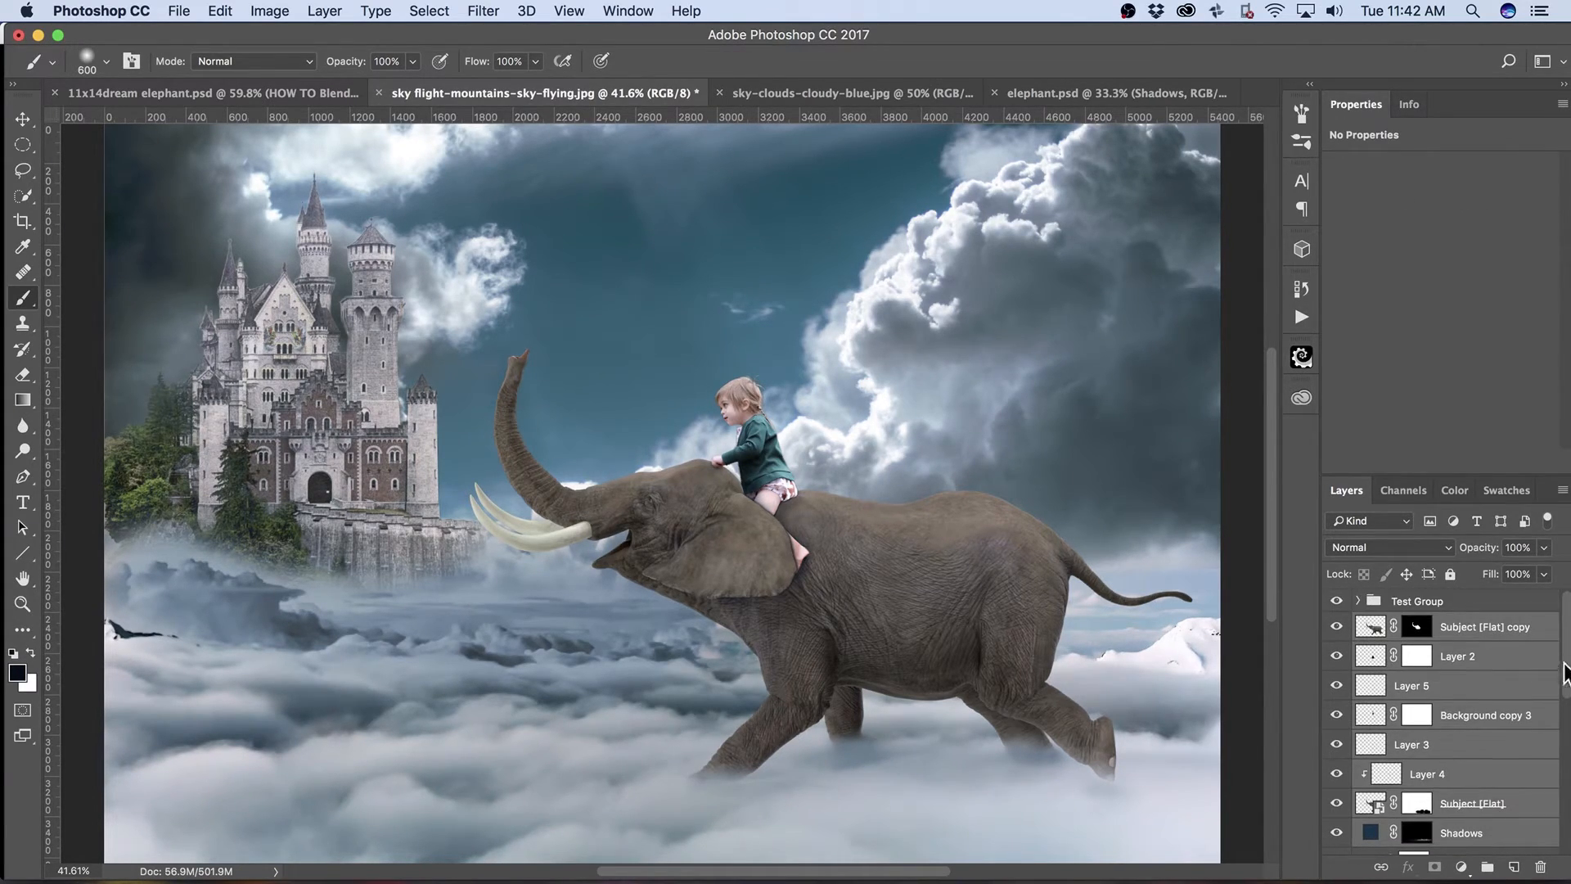
pyautogui.press('super+g')
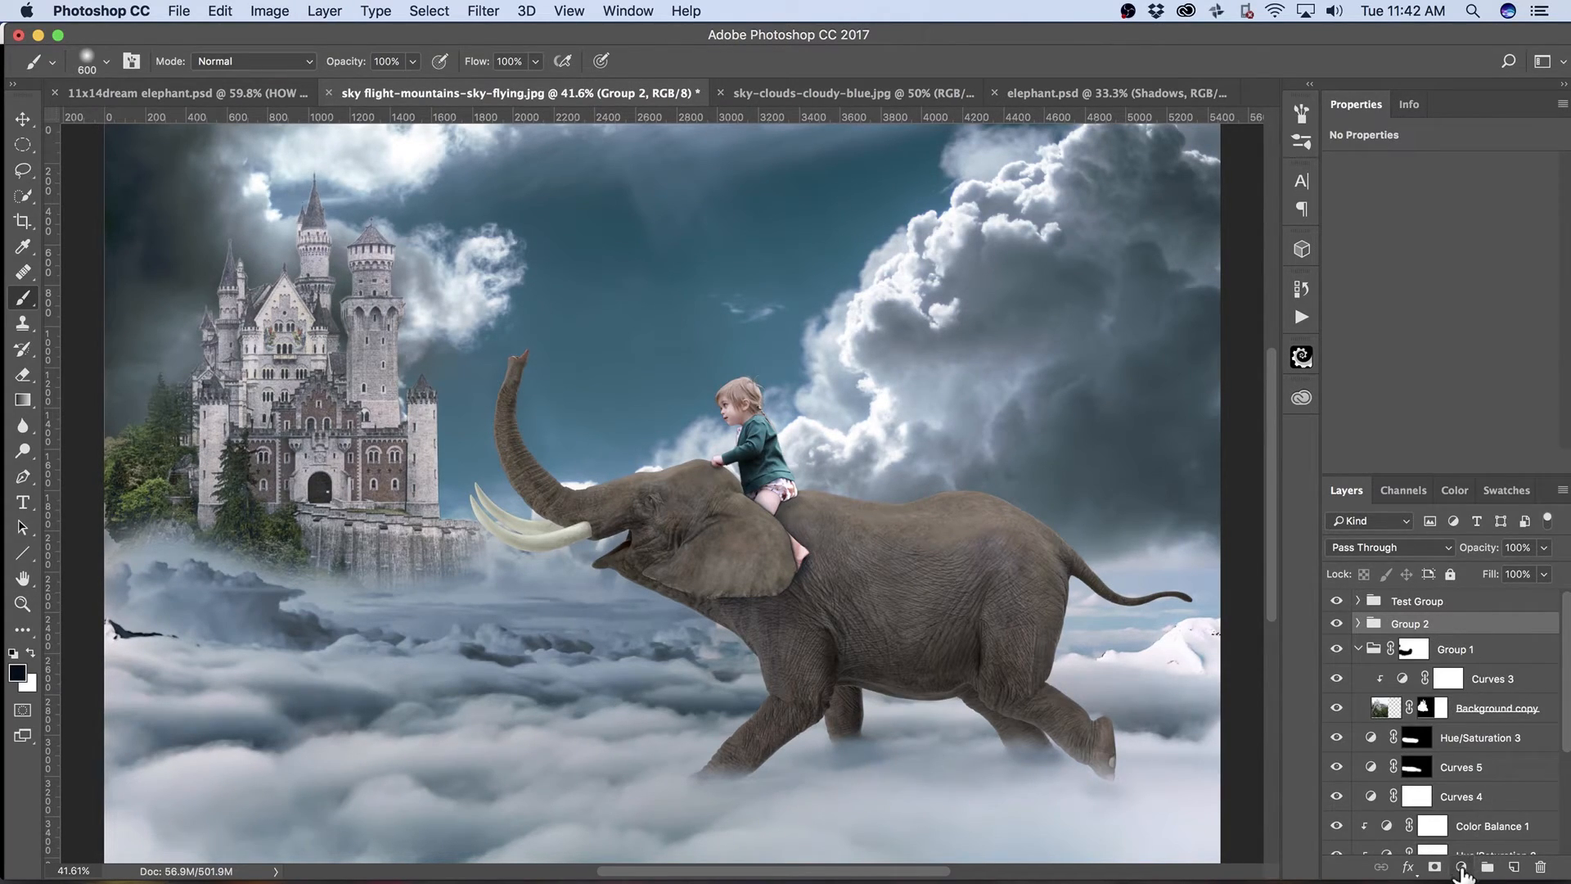
# Add a Color Balance adjustment clipped to Group 2 and set the highlights' Yellow–Blue value to +11.
pyautogui.click(1462, 869)
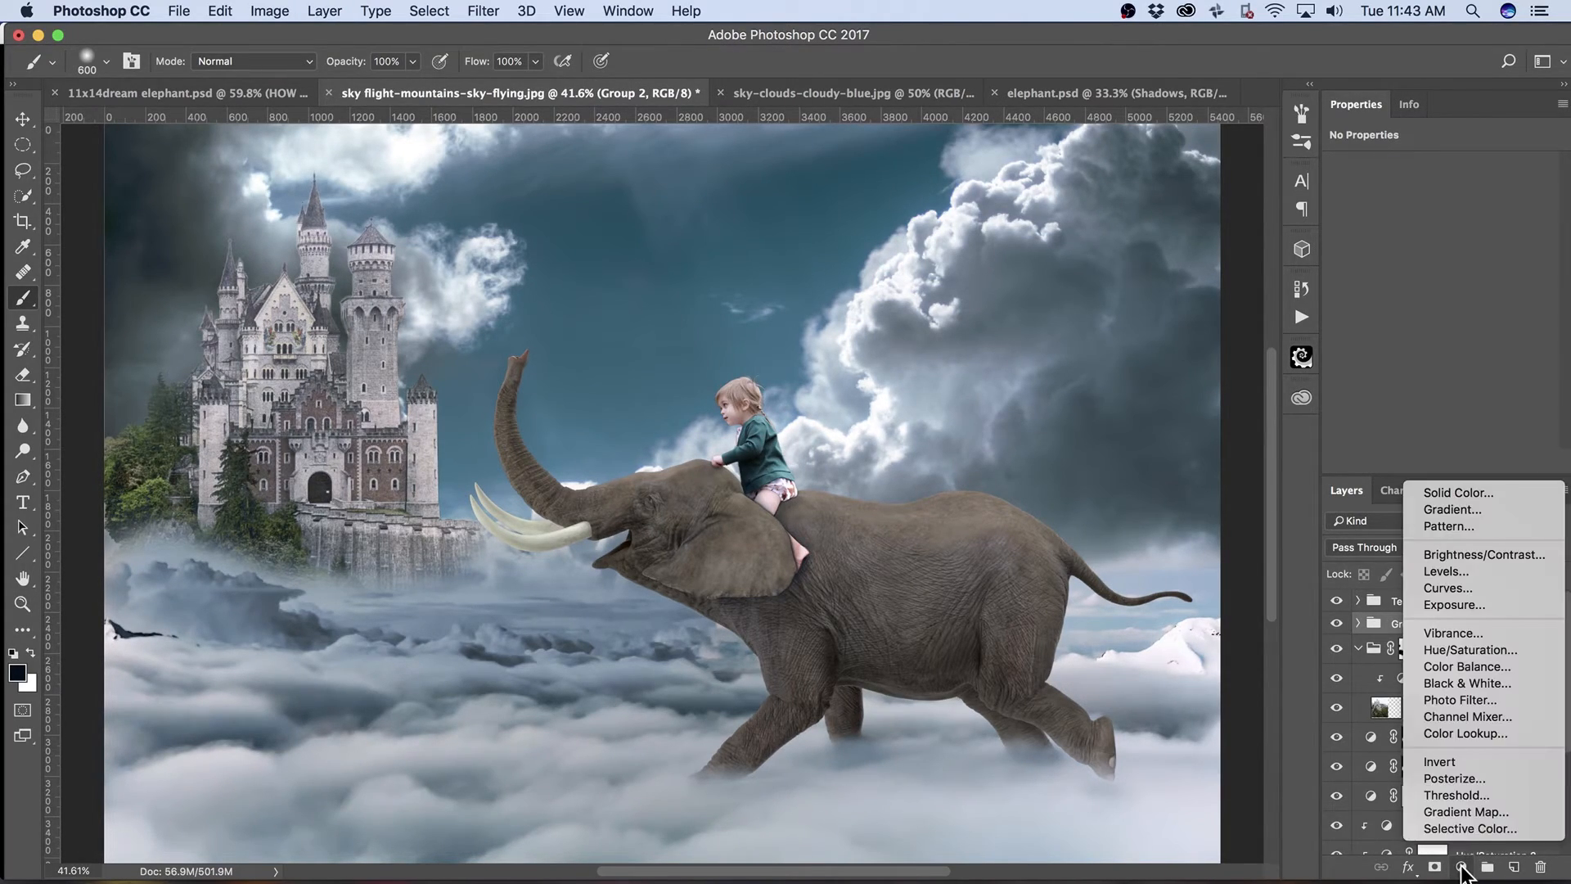
pyautogui.click(1502, 664)
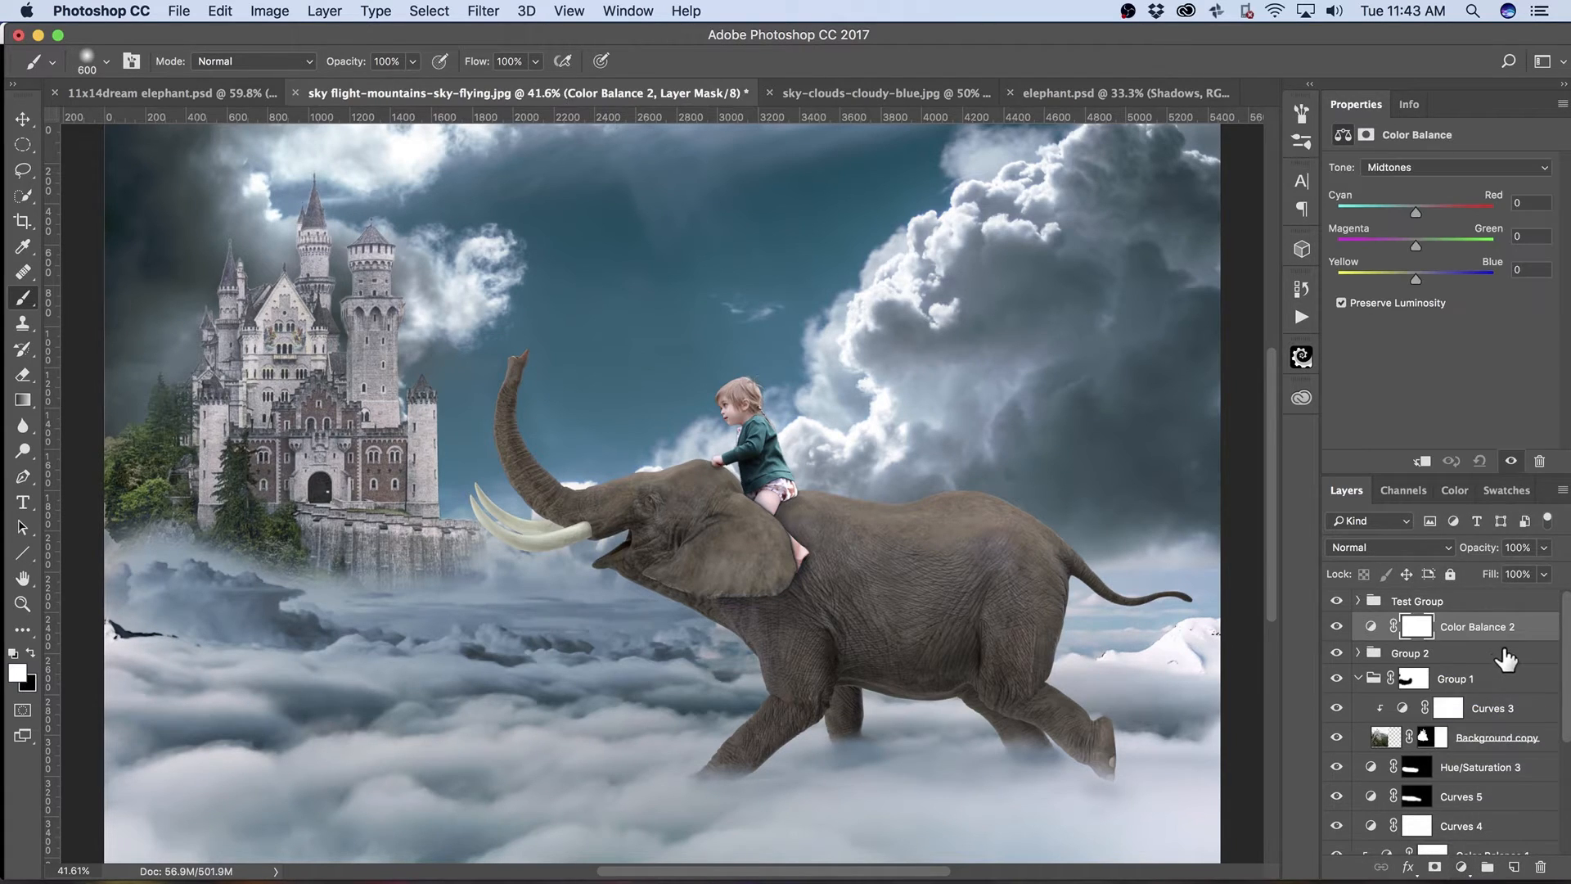
pyautogui.click(1422, 461)
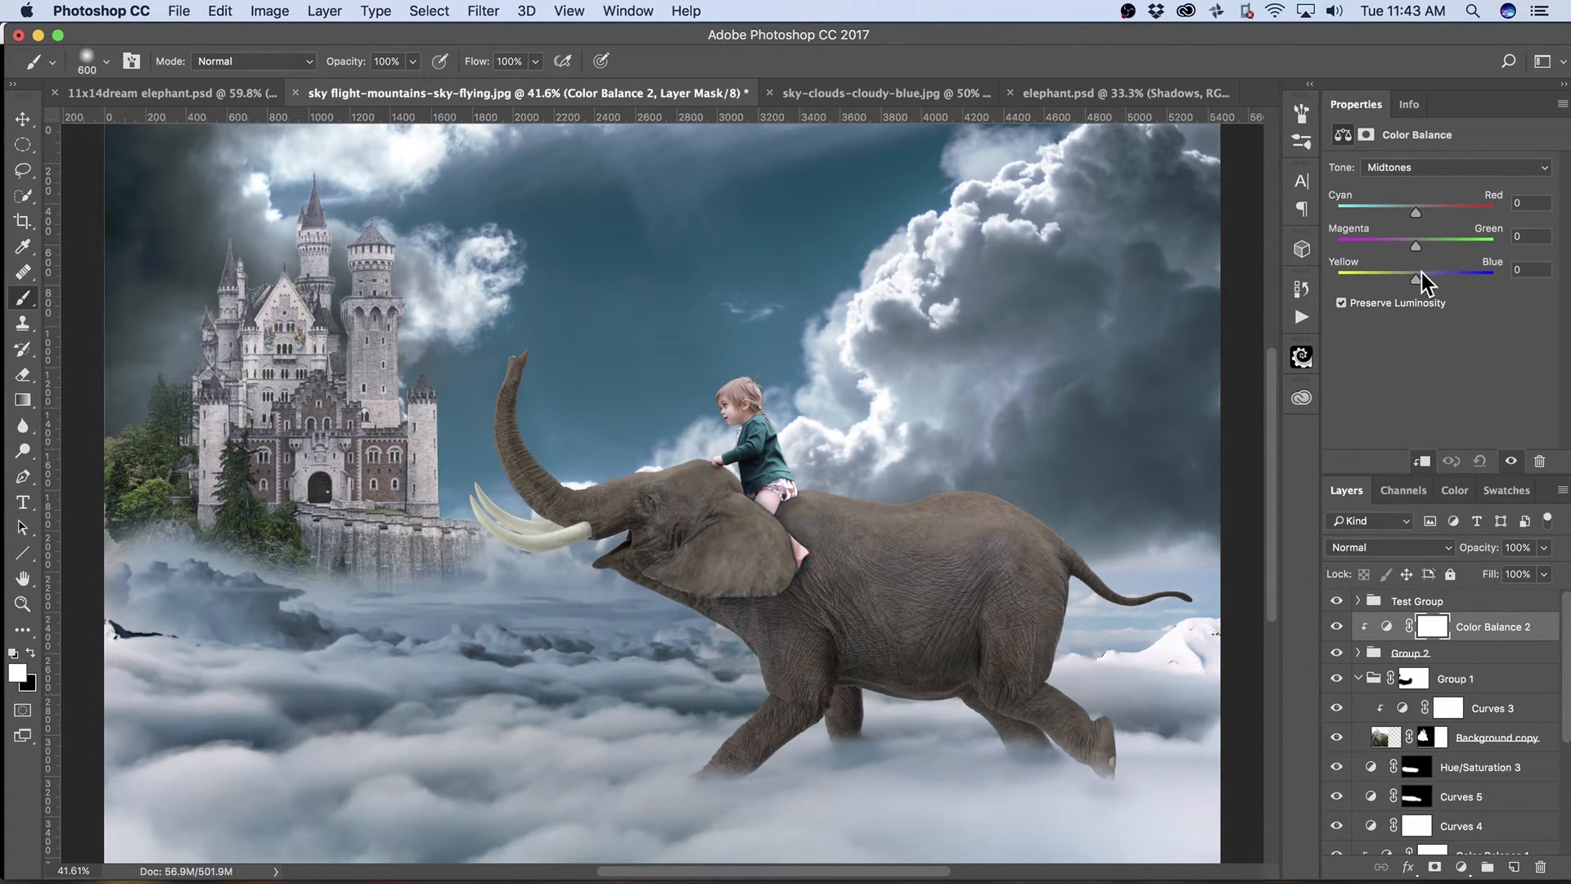
pyautogui.click(1415, 167)
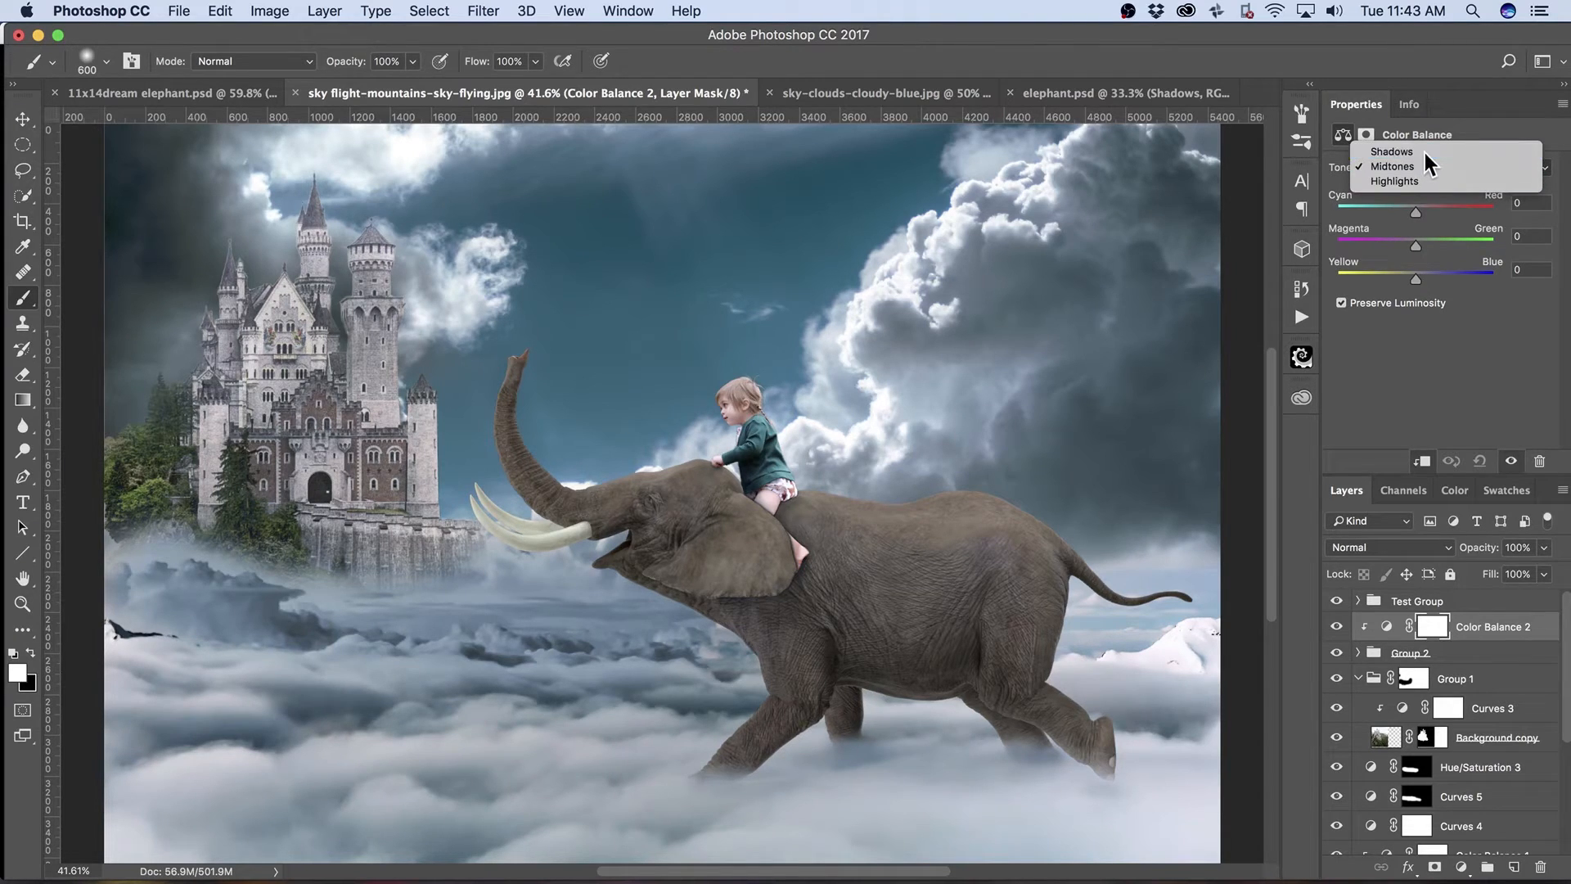
pyautogui.click(1426, 152)
pyautogui.click(1422, 165)
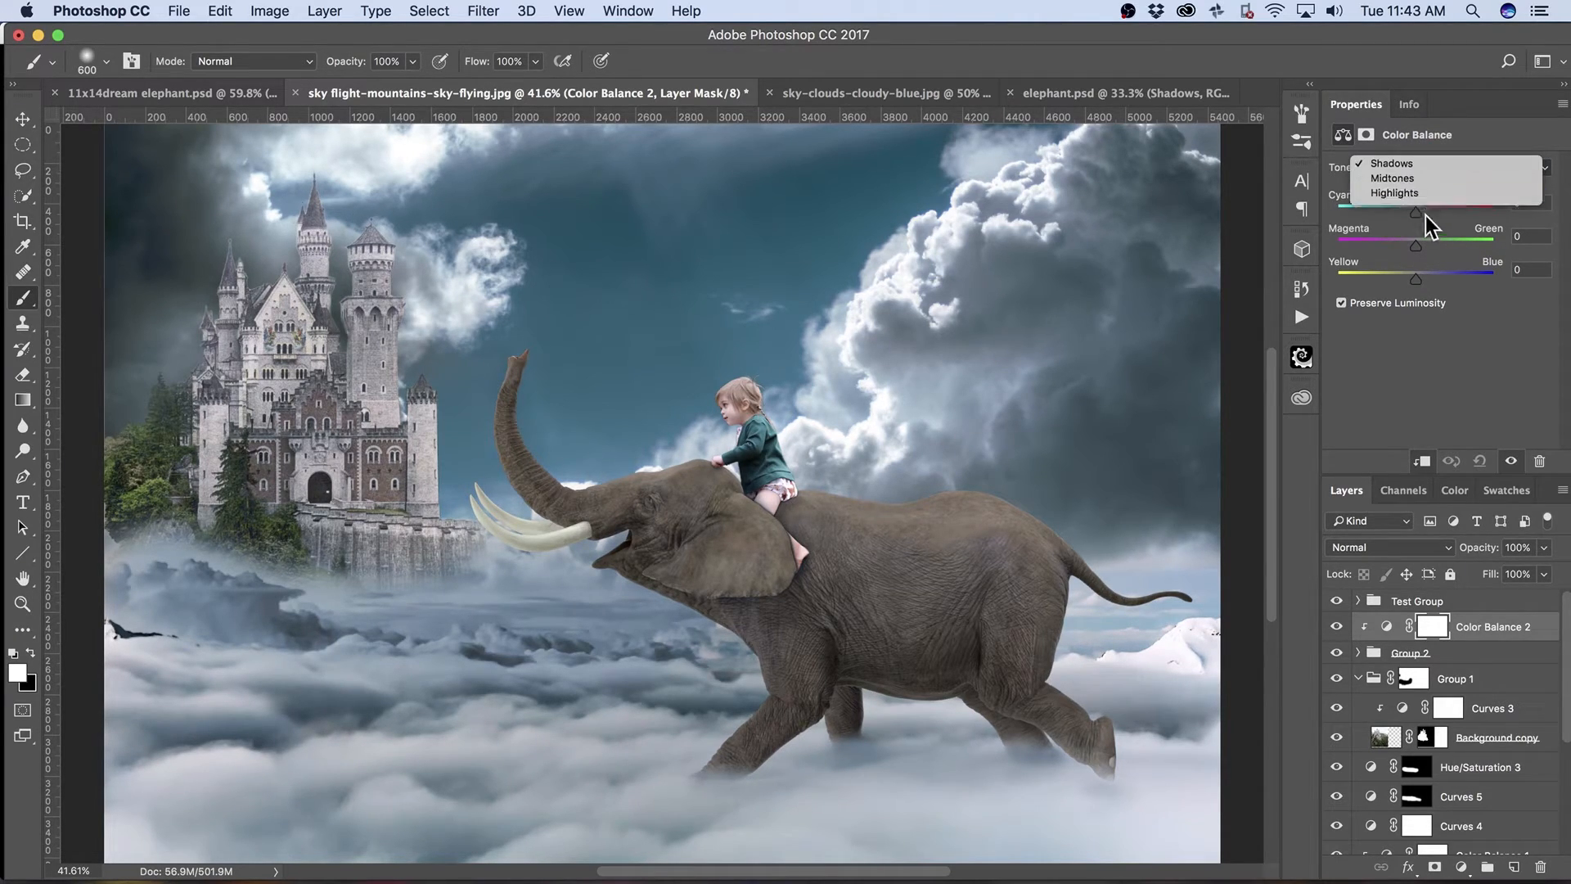
pyautogui.click(1424, 198)
pyautogui.moveTo(1415, 279); pyautogui.dragTo(1421, 280)
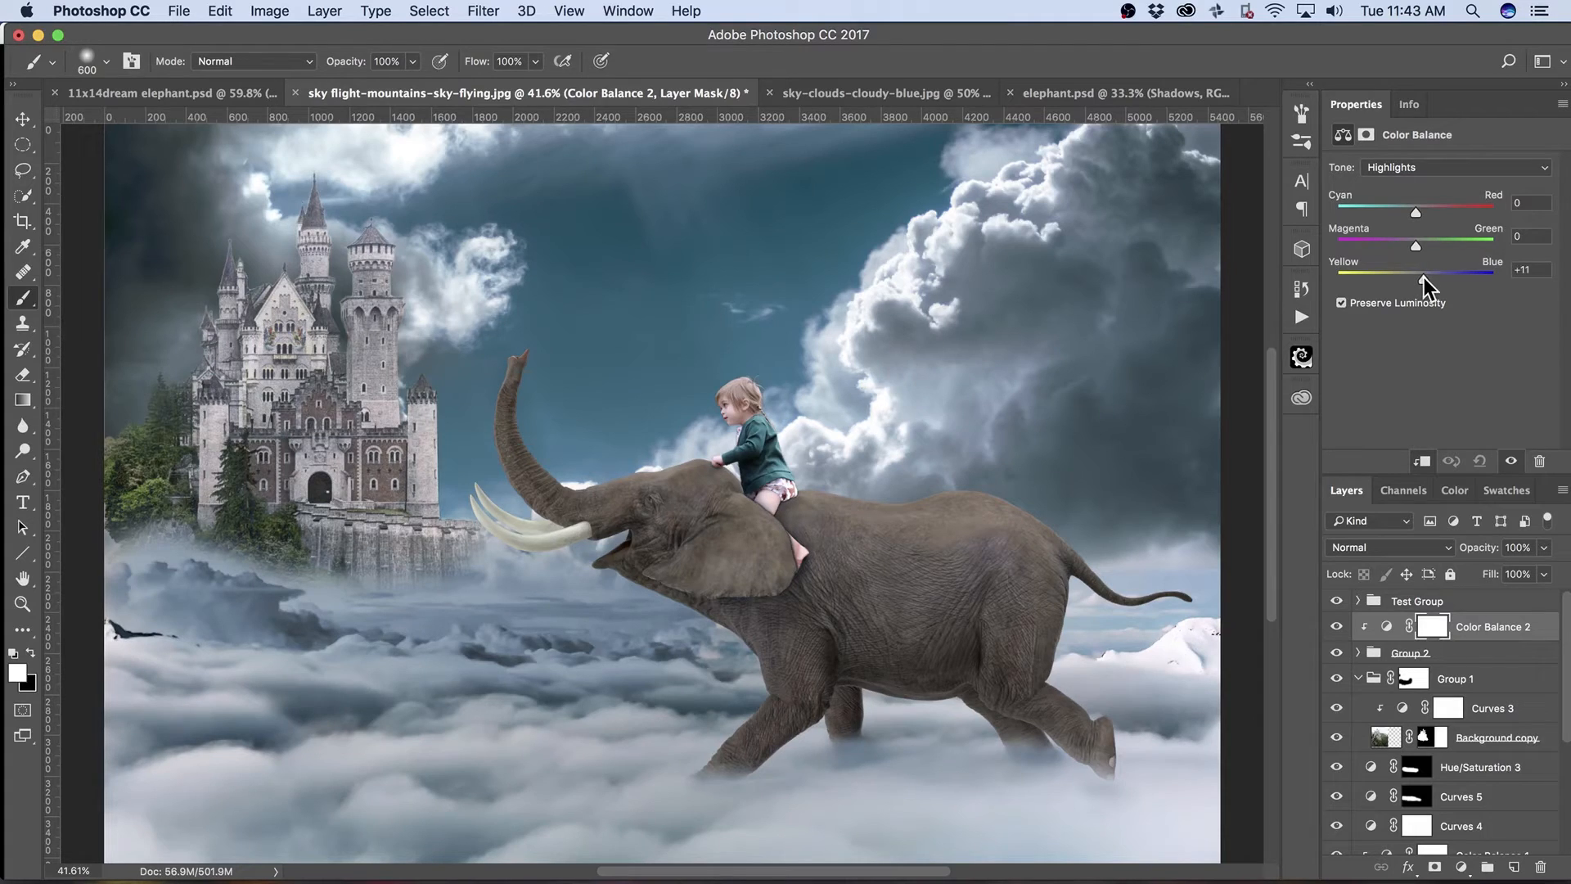
pyautogui.moveTo(1424, 278)
pyautogui.mouseDown()
pyautogui.moveTo(1360, 293)
pyautogui.moveTo(1447, 300)
pyautogui.mouseUp()
pyautogui.moveTo(1421, 296); pyautogui.dragTo(1424, 300)
pyautogui.moveTo(1421, 278); pyautogui.dragTo(1425, 276)
# Set the Color Balance 2 shadows to Cyan–Red -7 and Yellow–Blue +6, and the highlights' Yellow–Blue to +9.
pyautogui.click(1423, 167)
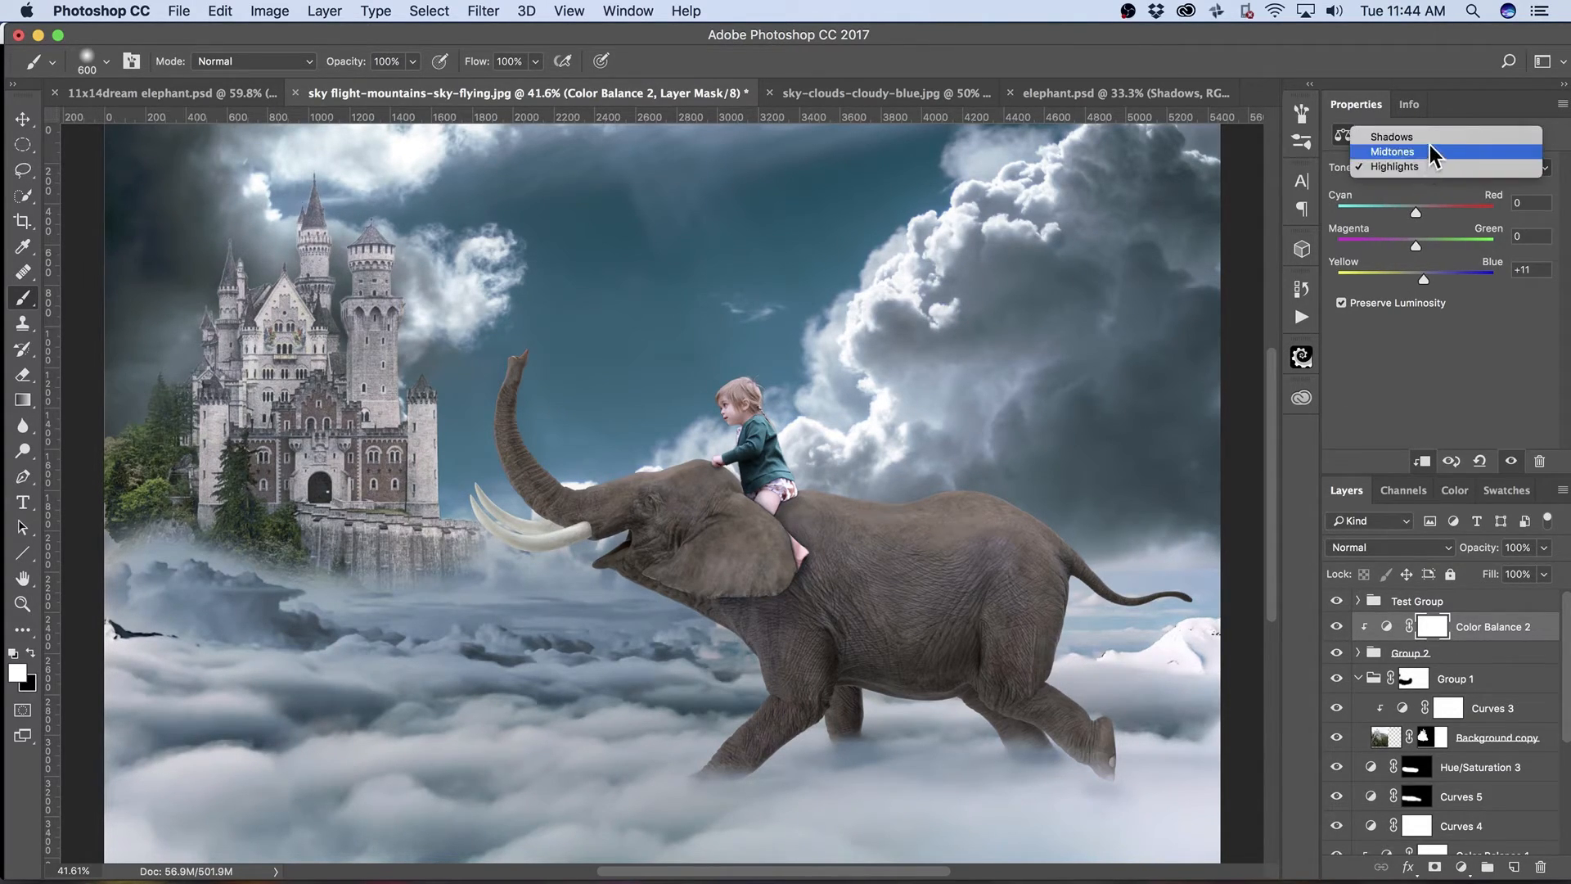
pyautogui.click(1439, 136)
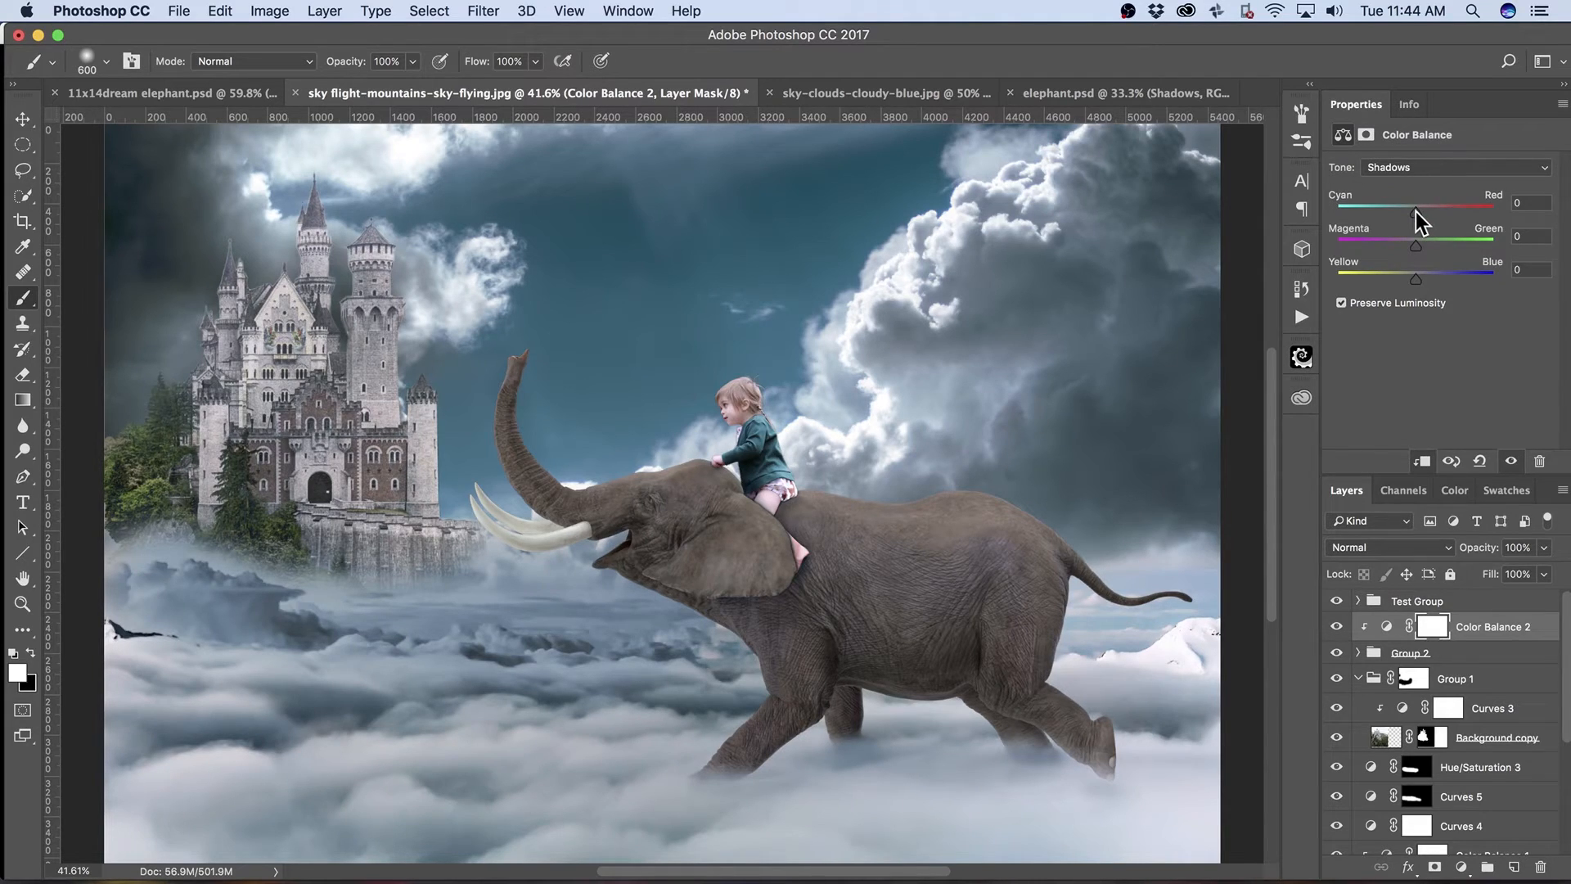
pyautogui.moveTo(1406, 214); pyautogui.dragTo(1411, 220)
pyautogui.click(1407, 167)
pyautogui.click(1419, 193)
pyautogui.click(1412, 168)
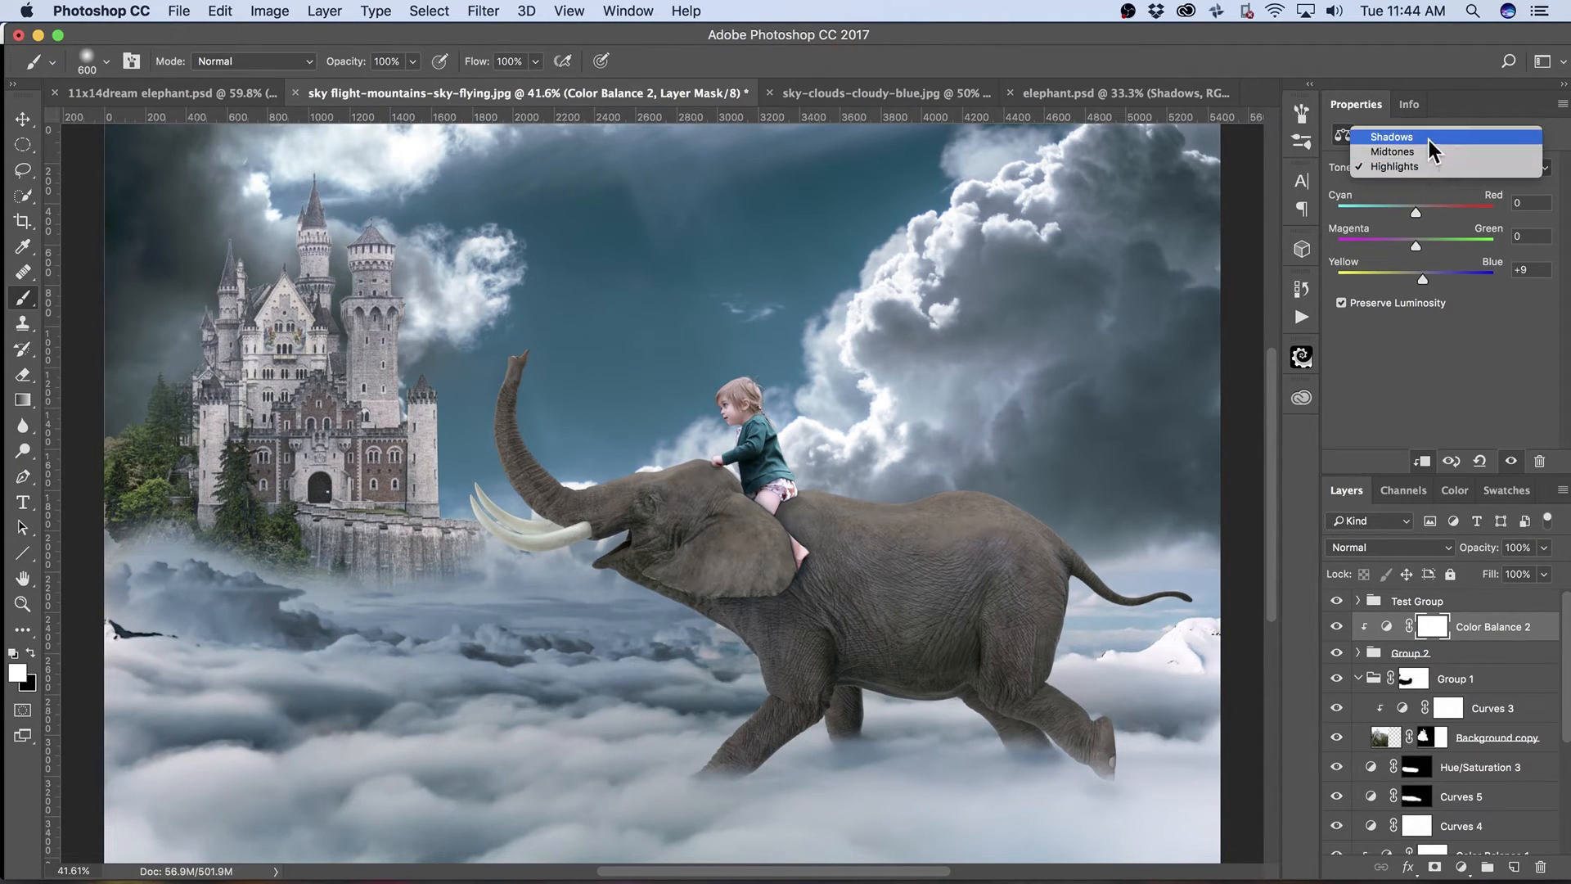
pyautogui.click(1433, 141)
pyautogui.moveTo(1417, 280); pyautogui.dragTo(1418, 282)
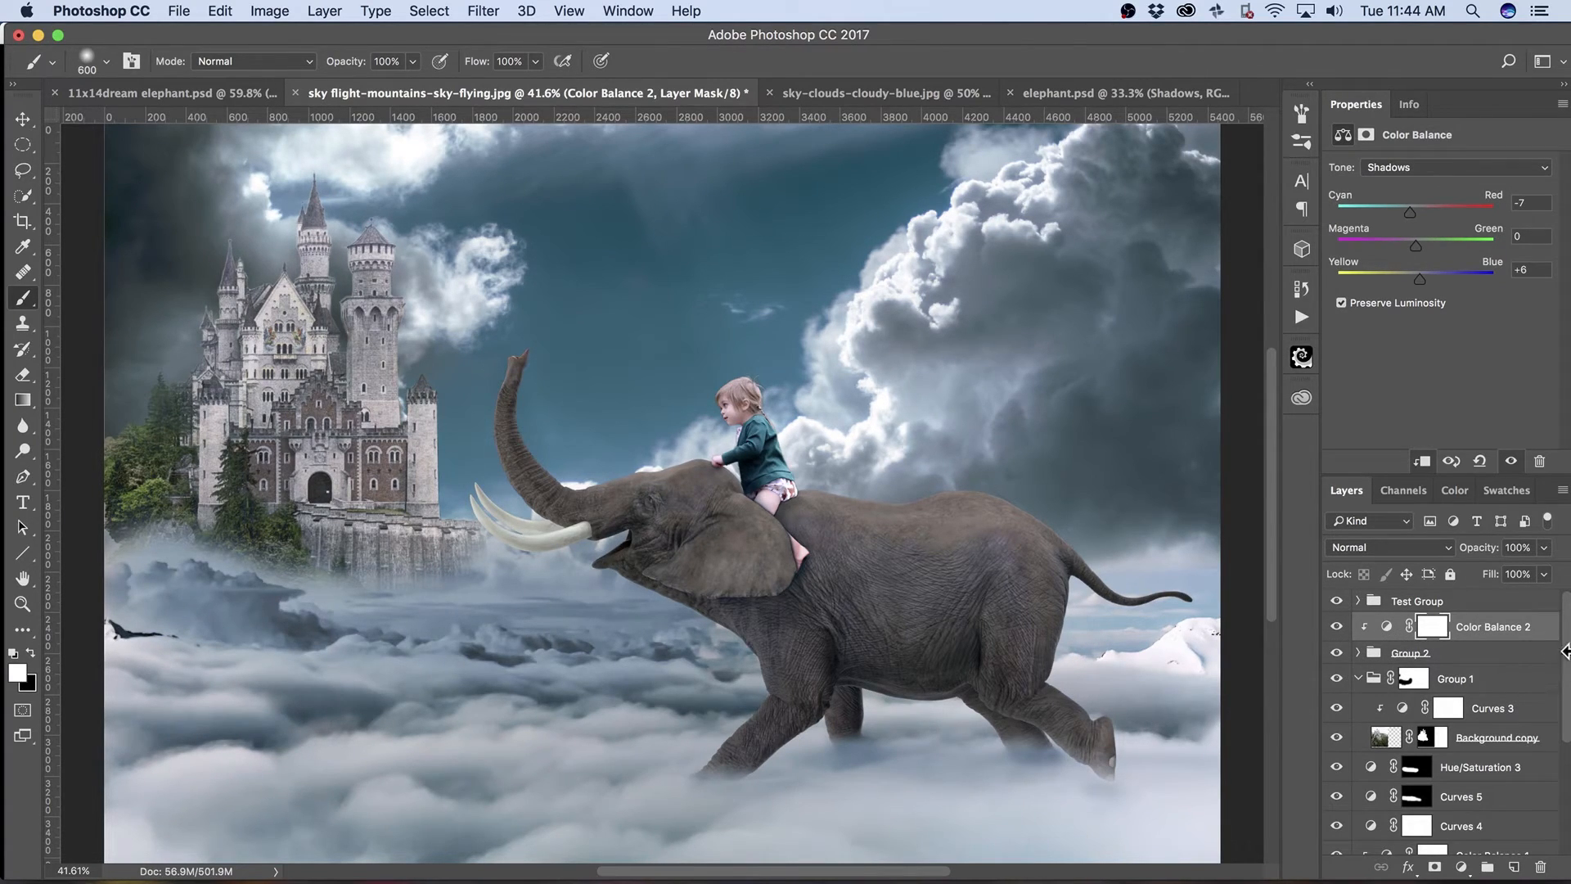
pyautogui.scroll(-5, 1559, 695)
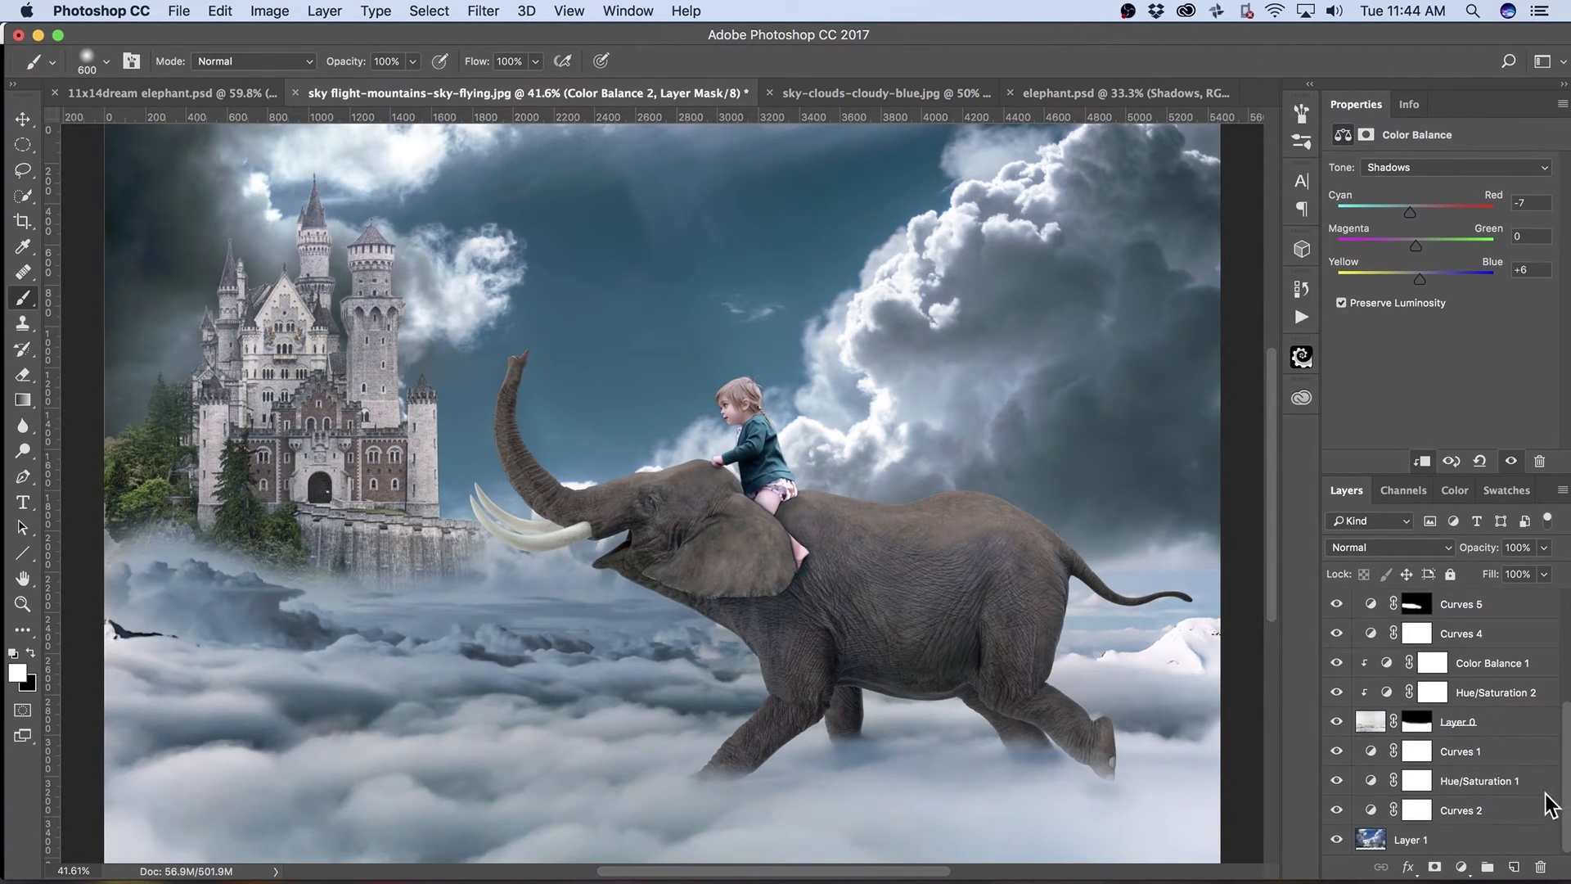
pyautogui.scroll(5, 1562, 755)
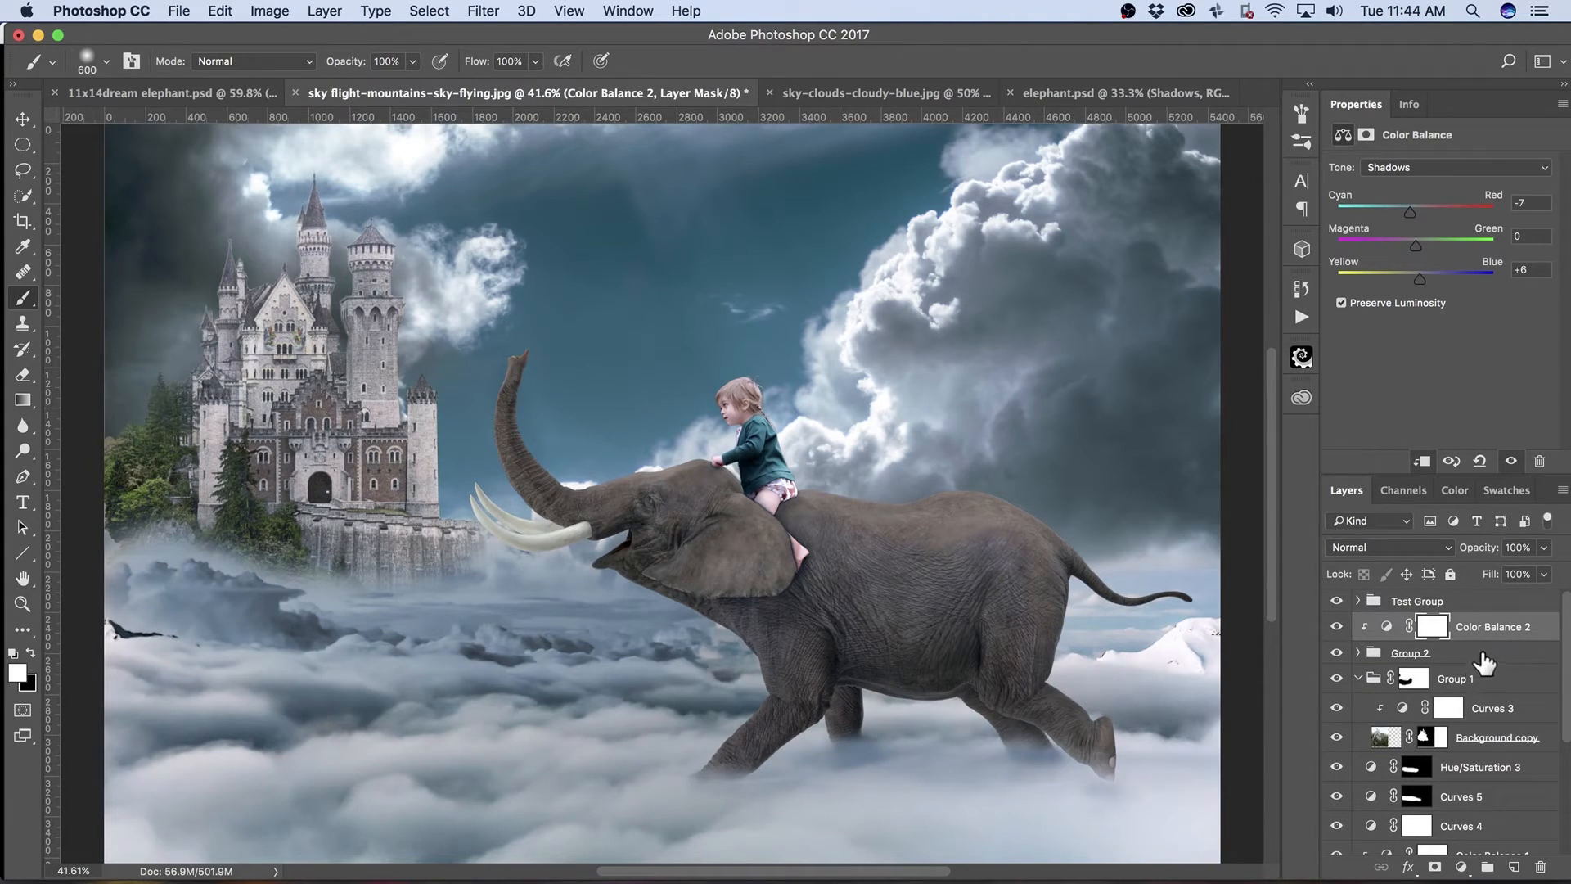
# Create a new group above the castle's Group 1 and add an empty layer inside it.
pyautogui.keyDown('super'); pyautogui.click(1505, 679); pyautogui.keyUp('super')
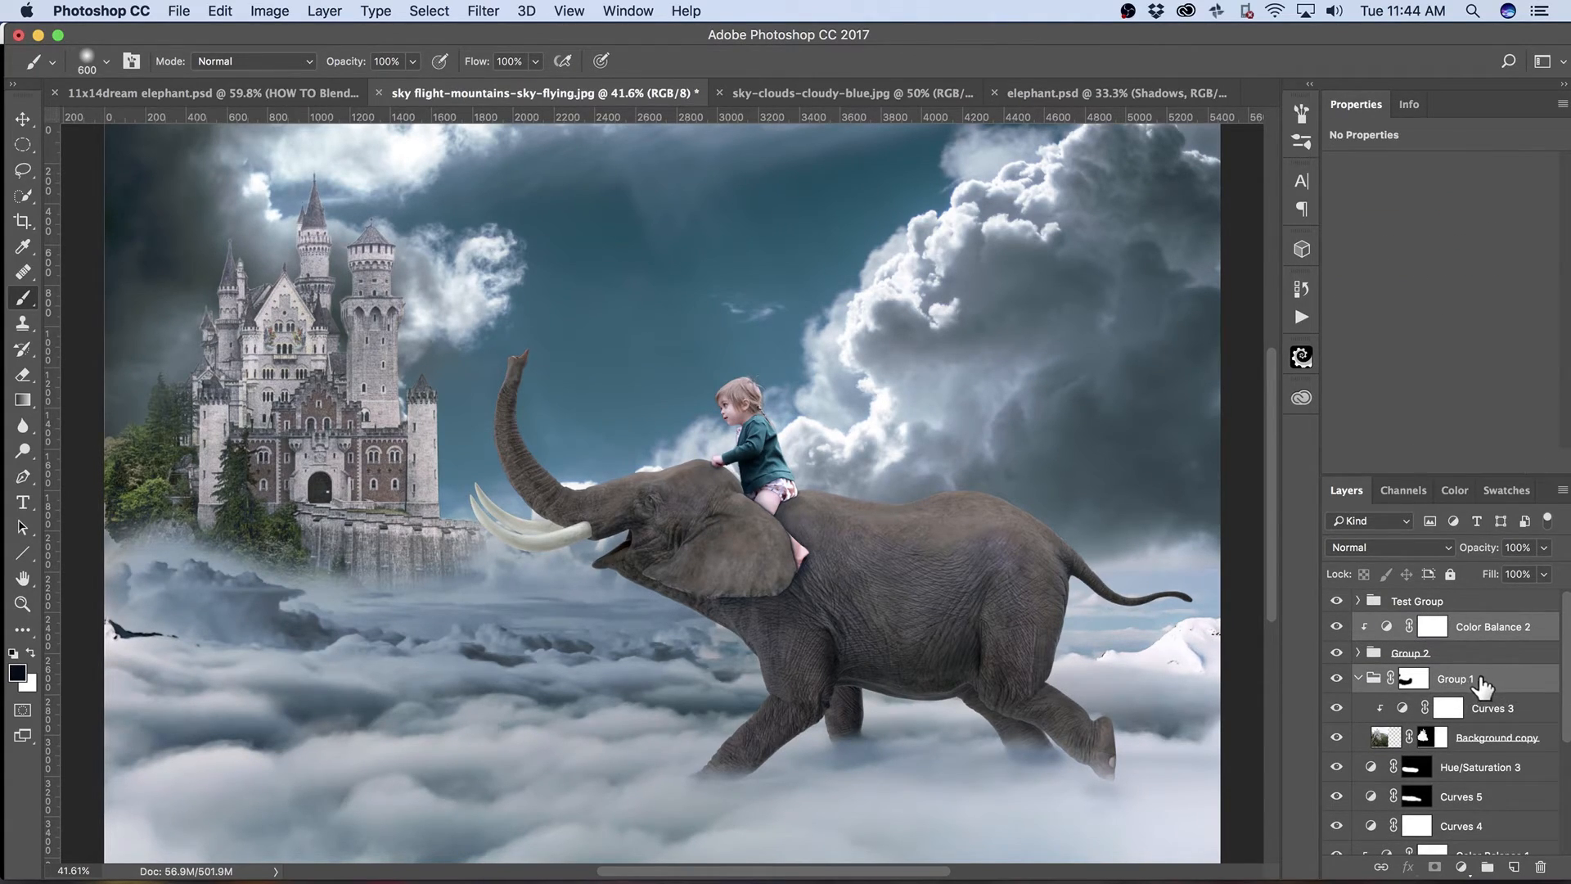
pyautogui.click(1333, 682)
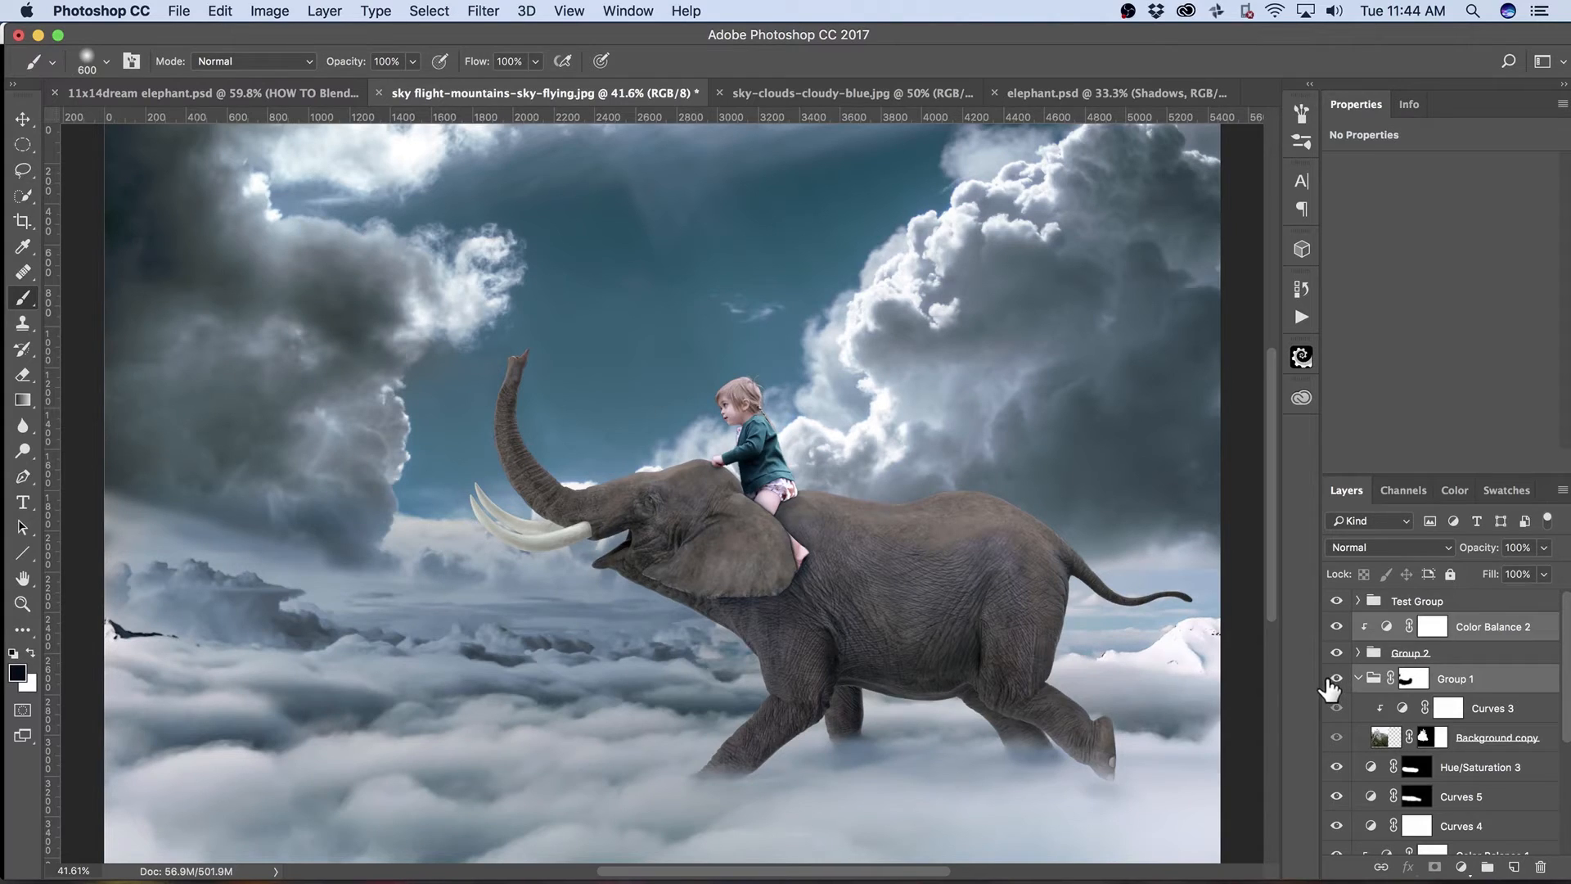
pyautogui.click(1334, 682)
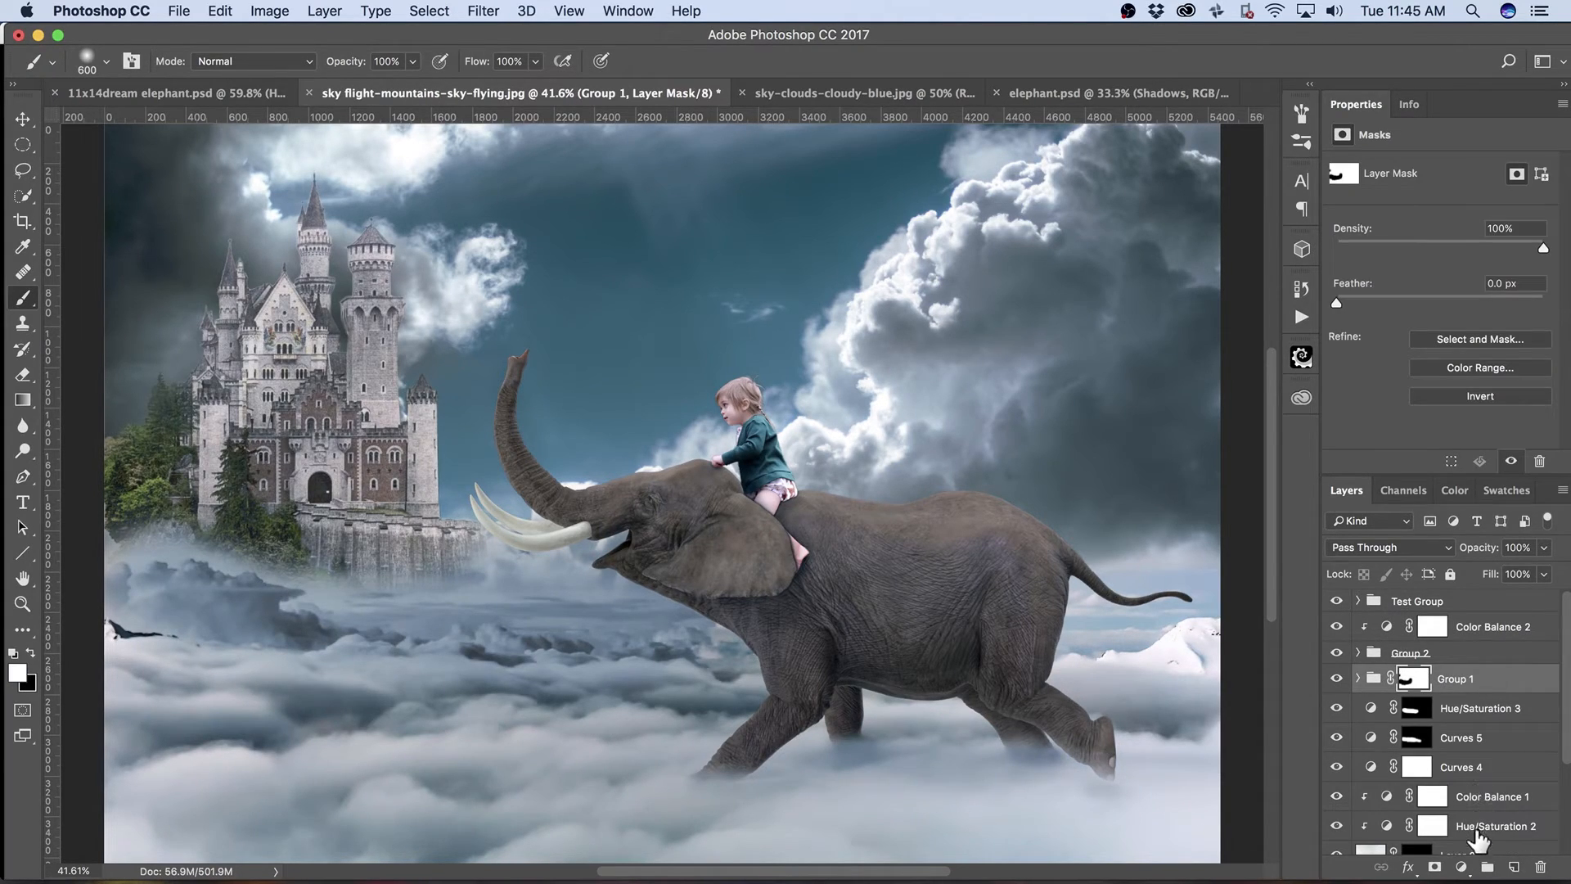
pyautogui.click(1487, 867)
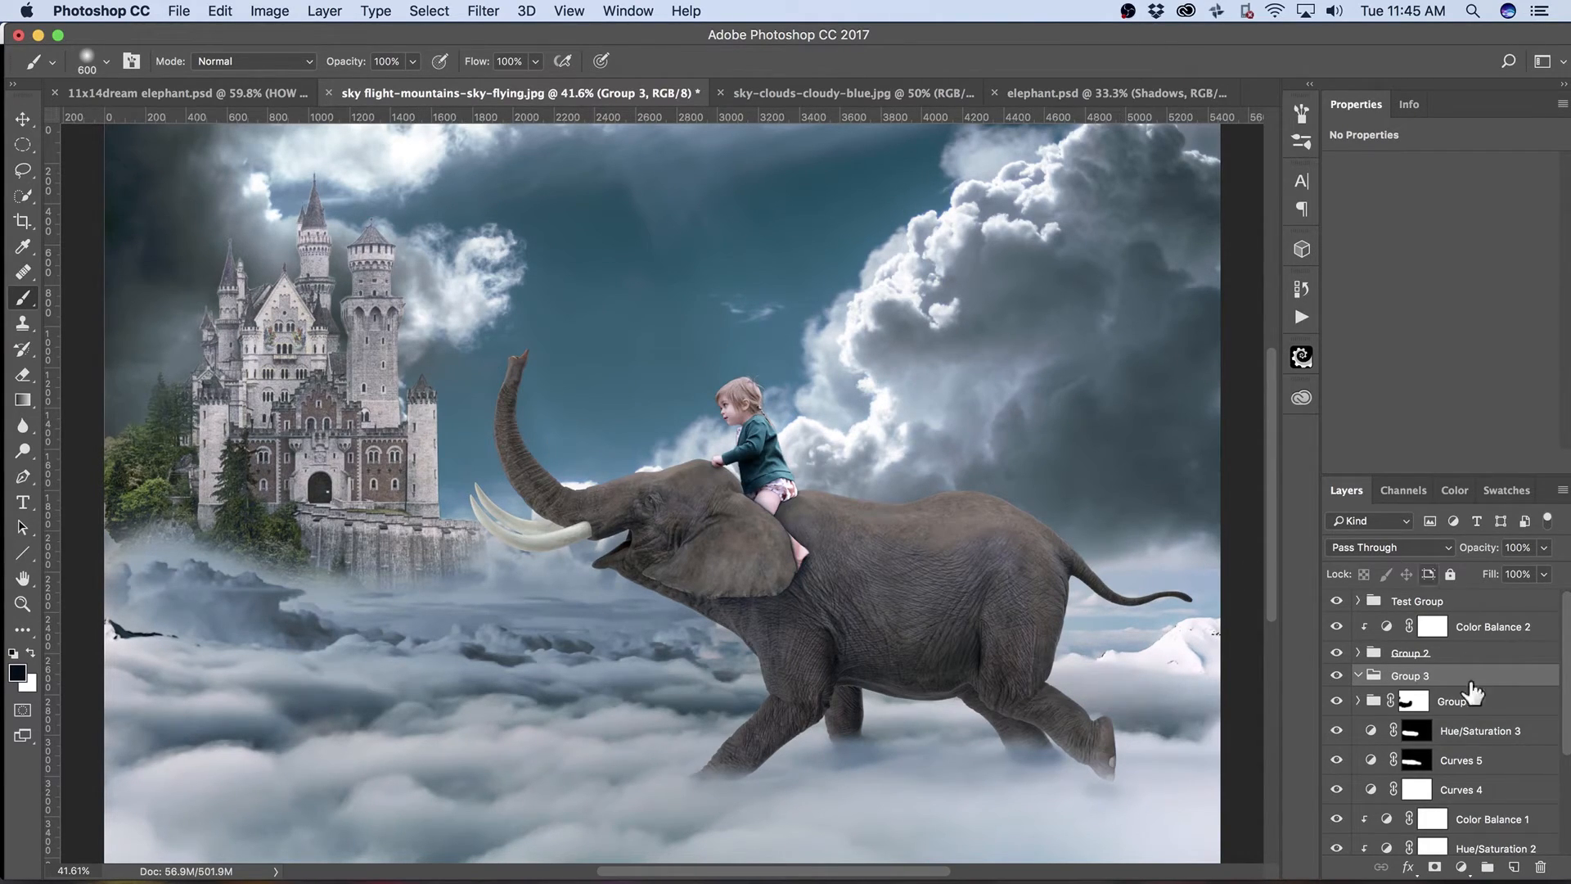
pyautogui.click(1513, 867)
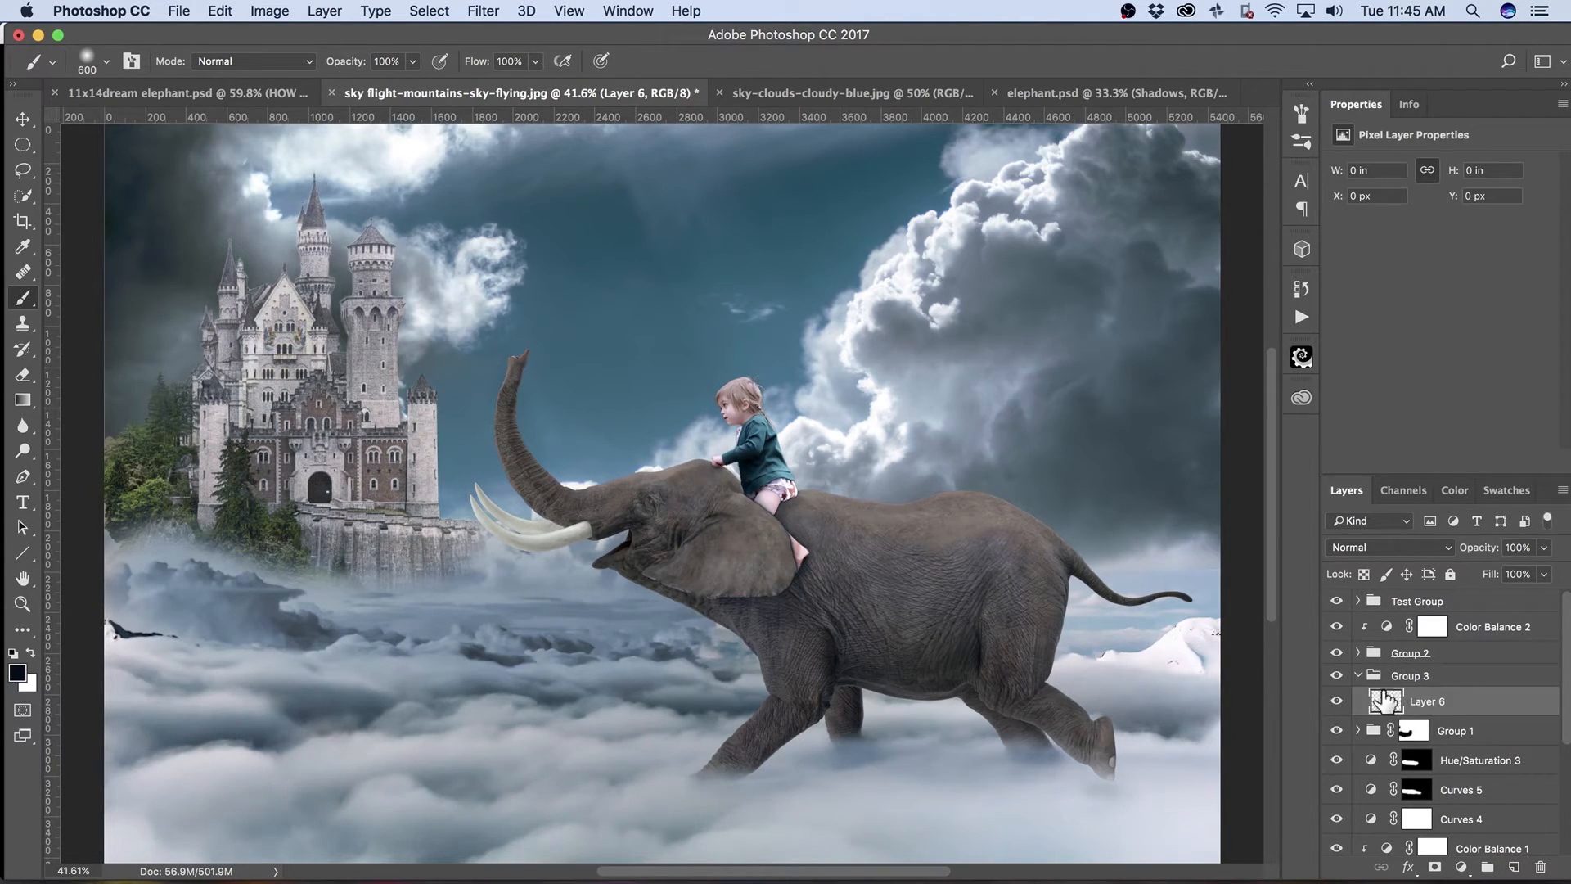
# Paint a soft haze in a light tone sampled from the clouds over the sky and castle's upper-left side, using a 1900 px brush at 30% opacity.
pyautogui.press(']')
pyautogui.press(']')
pyautogui.press(']')
pyautogui.press(']')
pyautogui.press(']')
pyautogui.press(']')
pyautogui.press(']')
pyautogui.press(']')
pyautogui.press(']')
pyautogui.press(']')
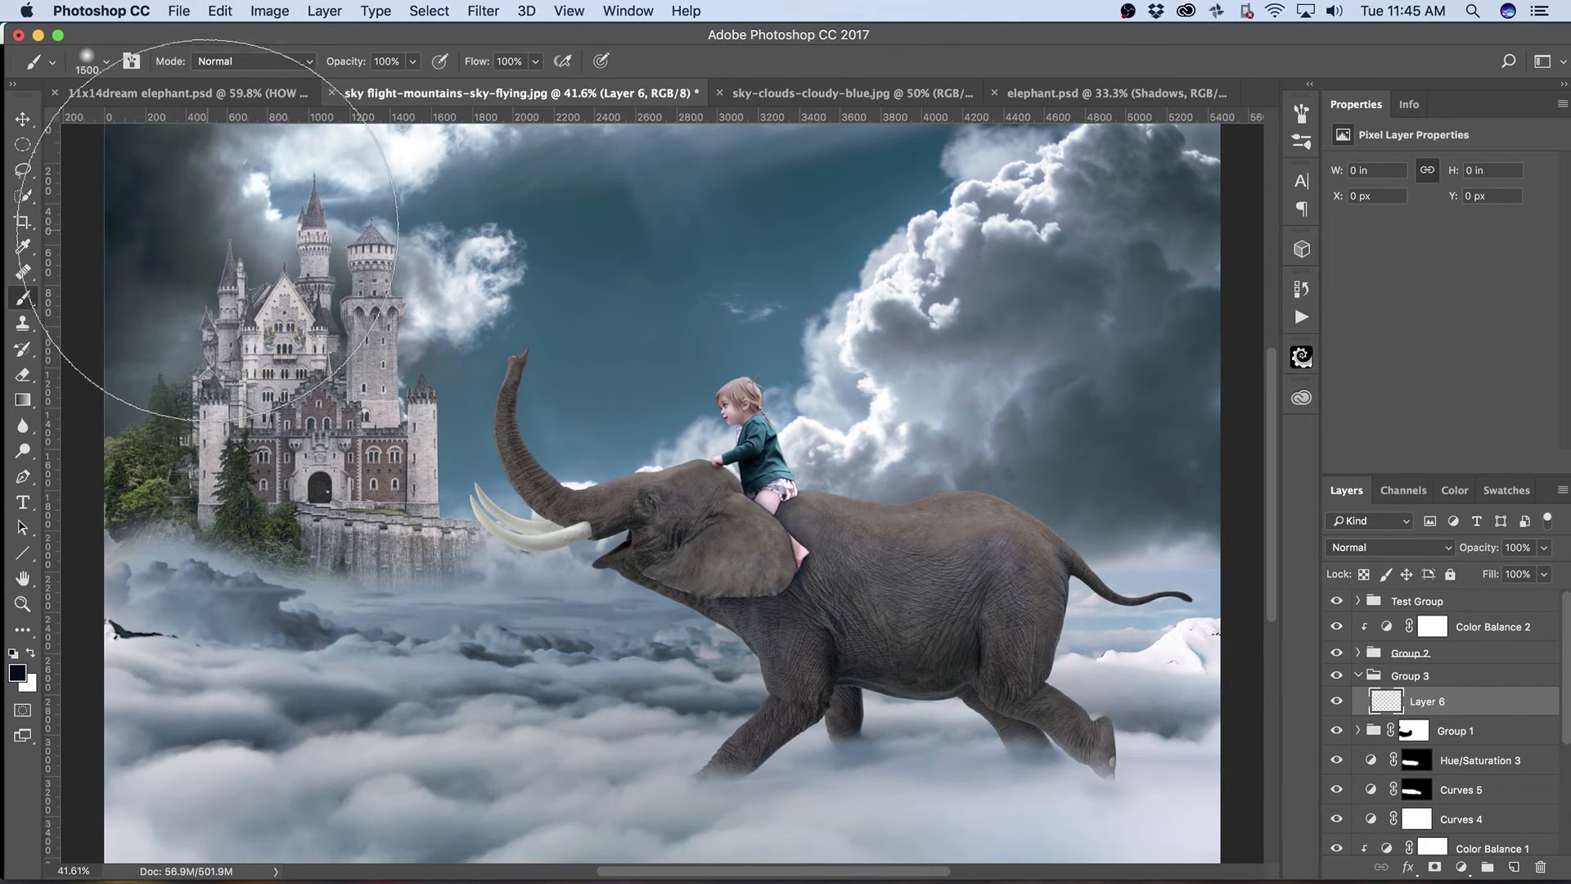
pyautogui.press(']')
pyautogui.press(']')
pyautogui.press(']')
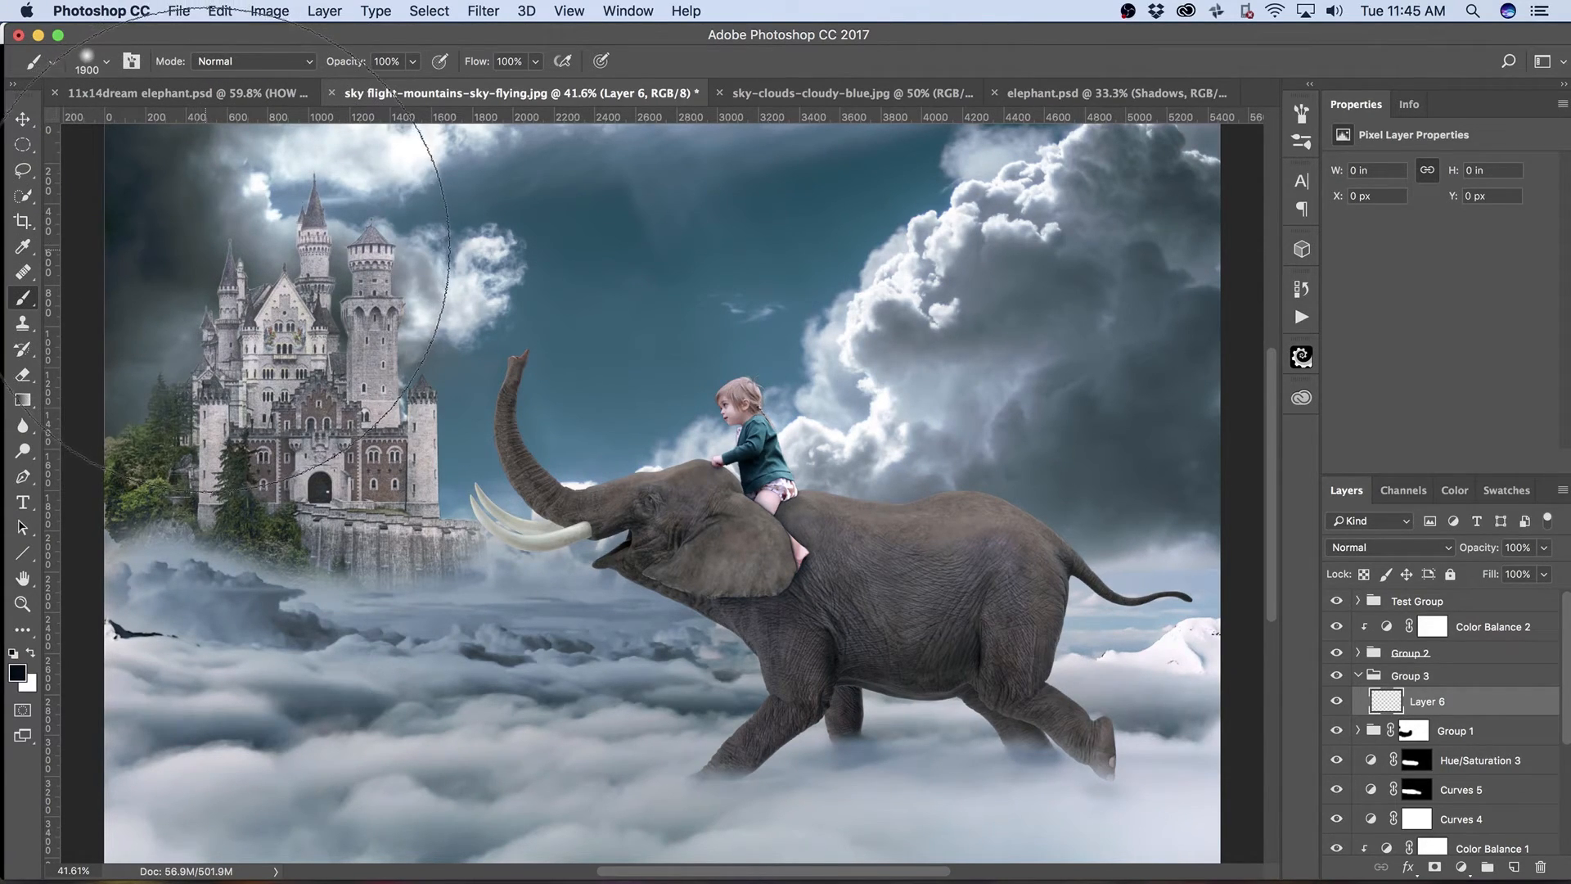
pyautogui.press('3')
pyautogui.press('x')
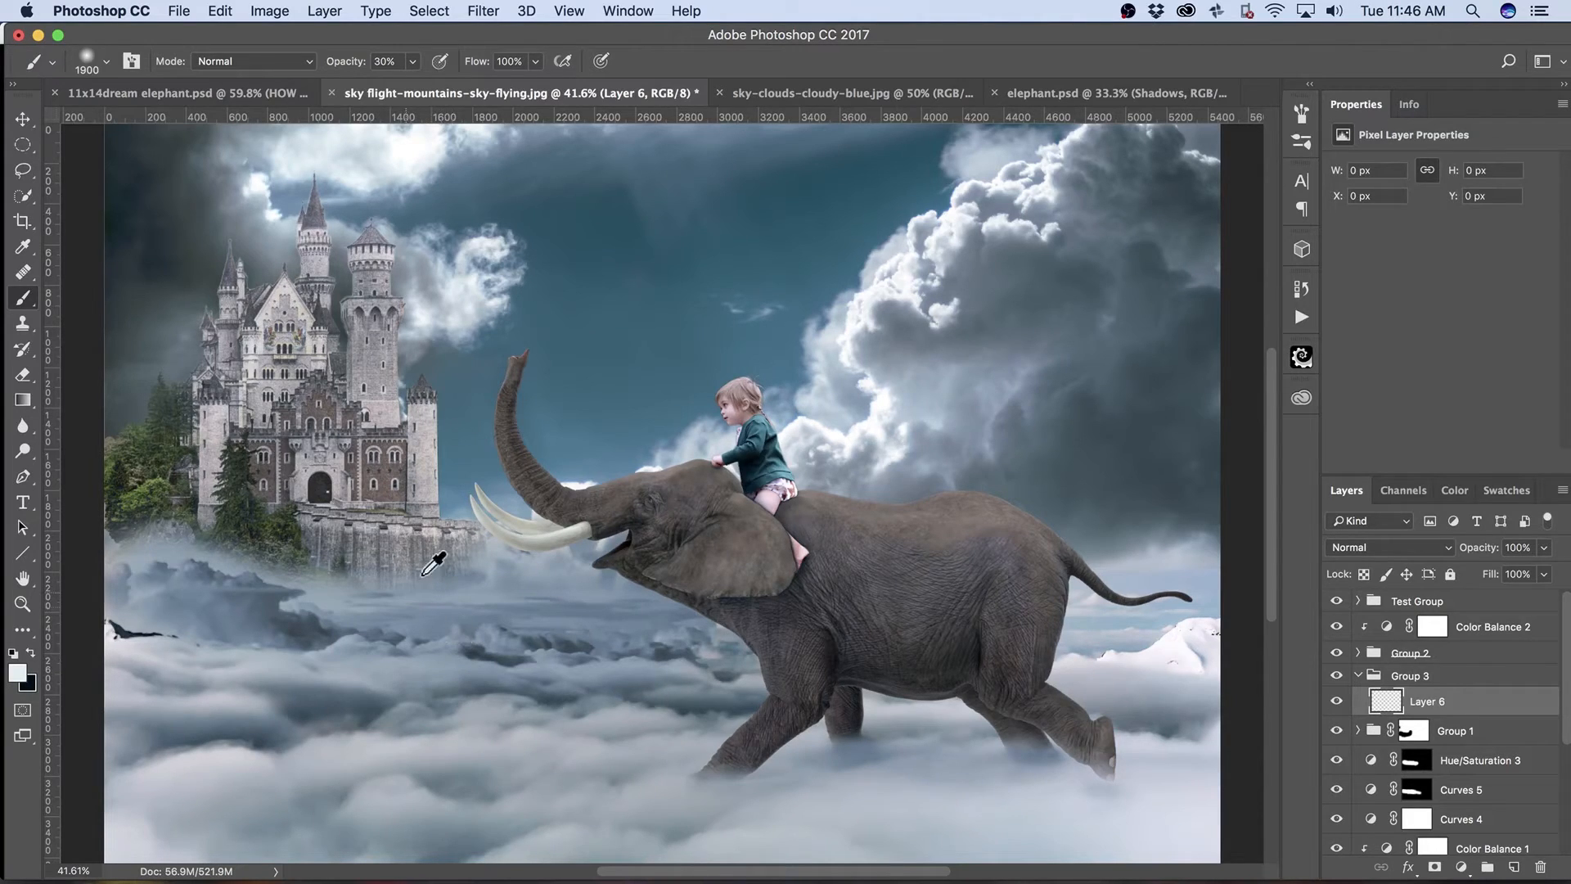
pyautogui.keyDown('alt'); pyautogui.click(943, 242); pyautogui.keyUp('alt')
pyautogui.keyDown('alt'); pyautogui.click(891, 291); pyautogui.keyUp('alt')
pyautogui.click(188, 213)
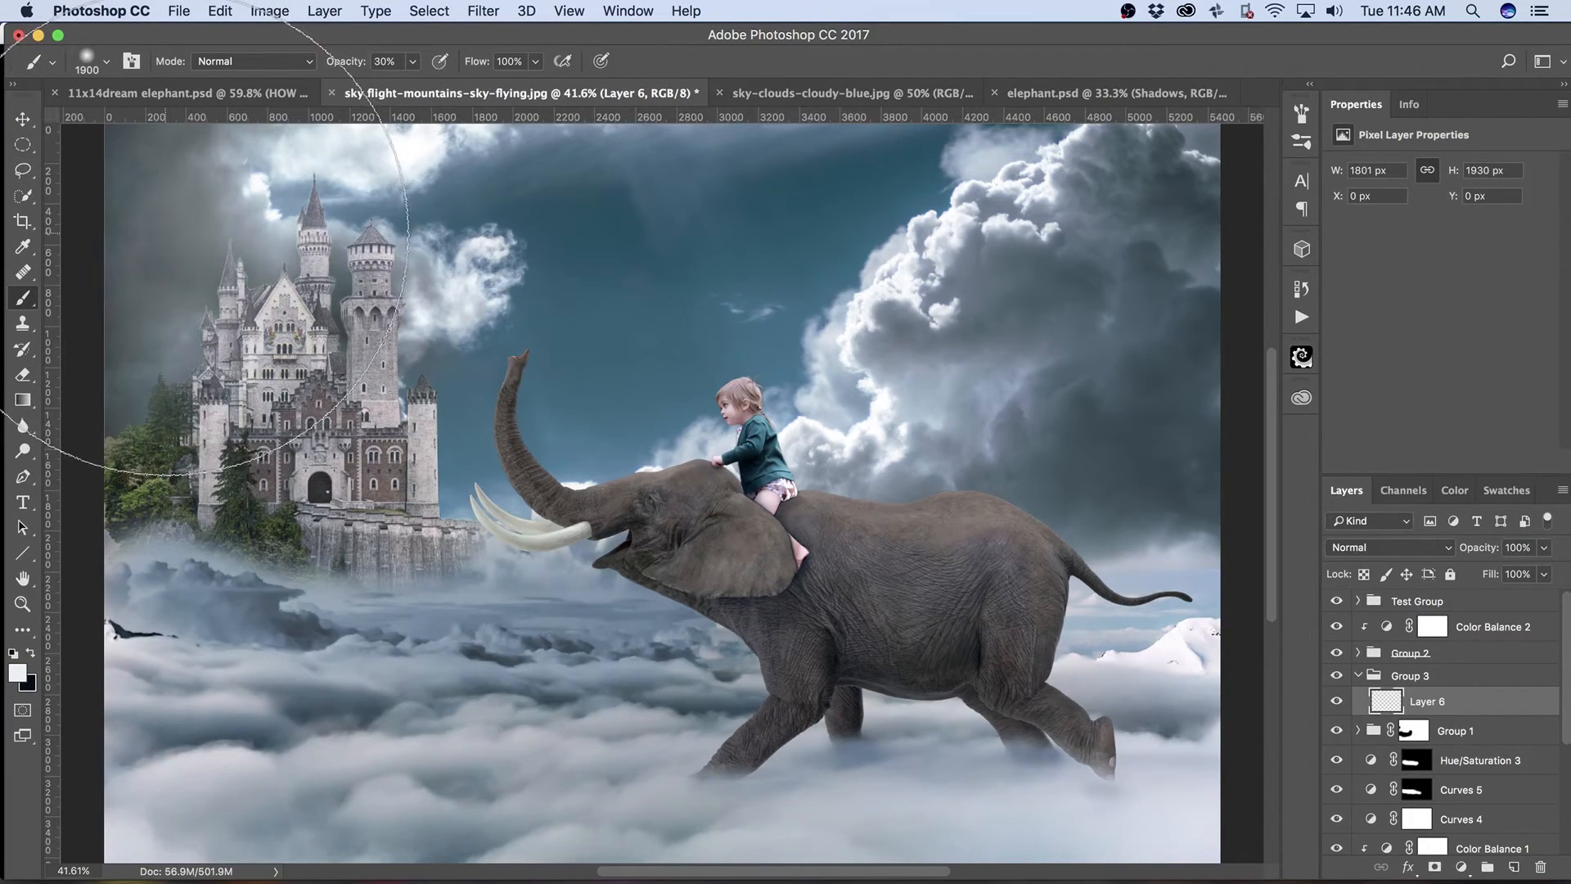
pyautogui.click(155, 213)
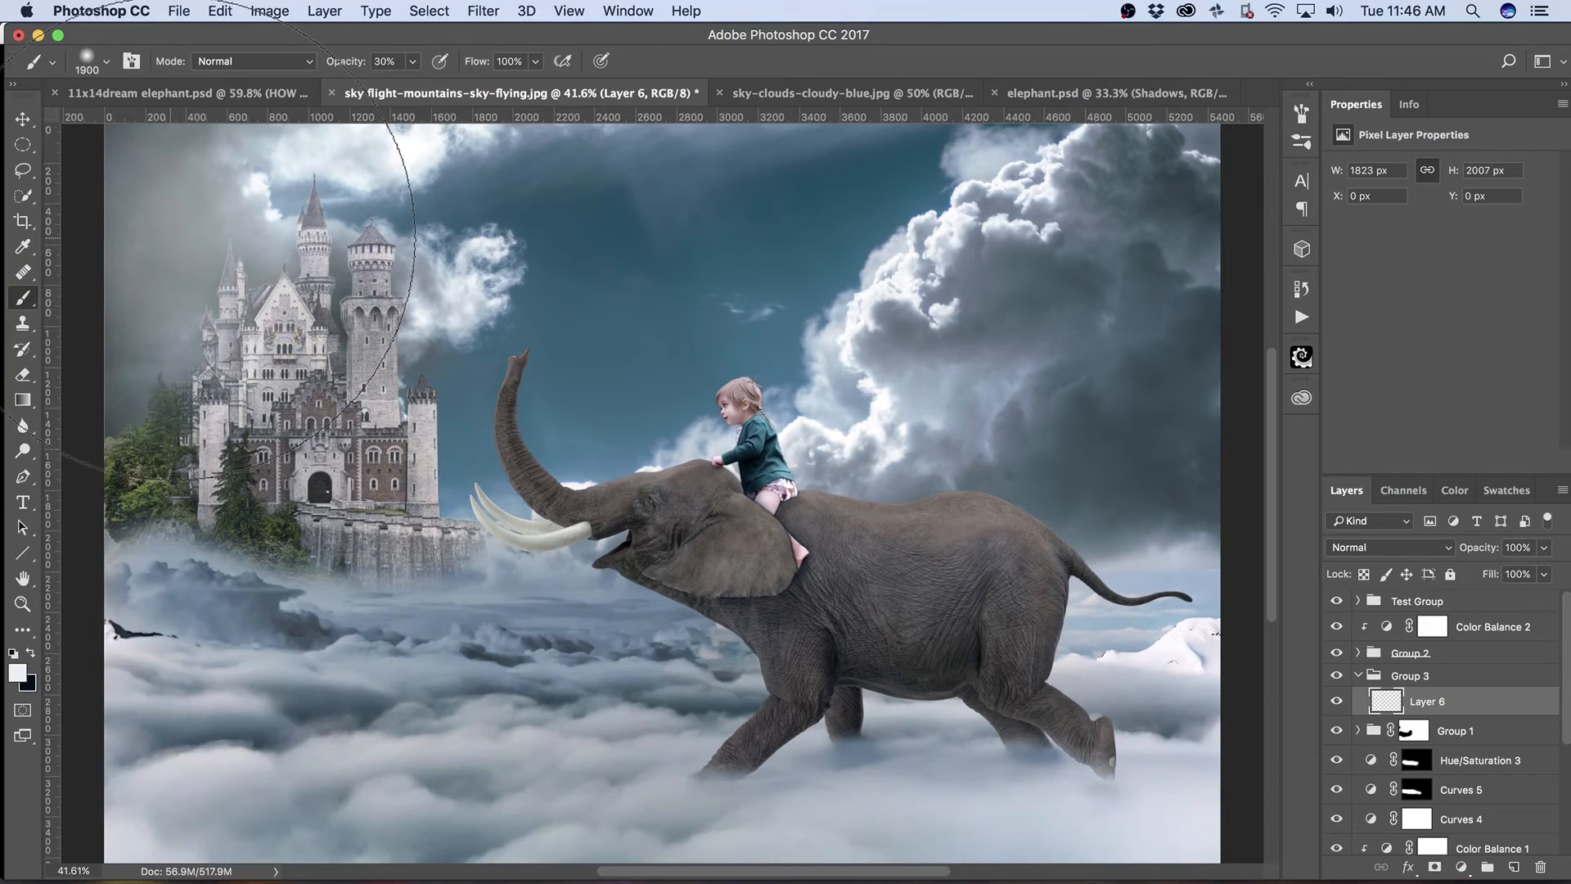
pyautogui.click(162, 216)
pyautogui.click(135, 190)
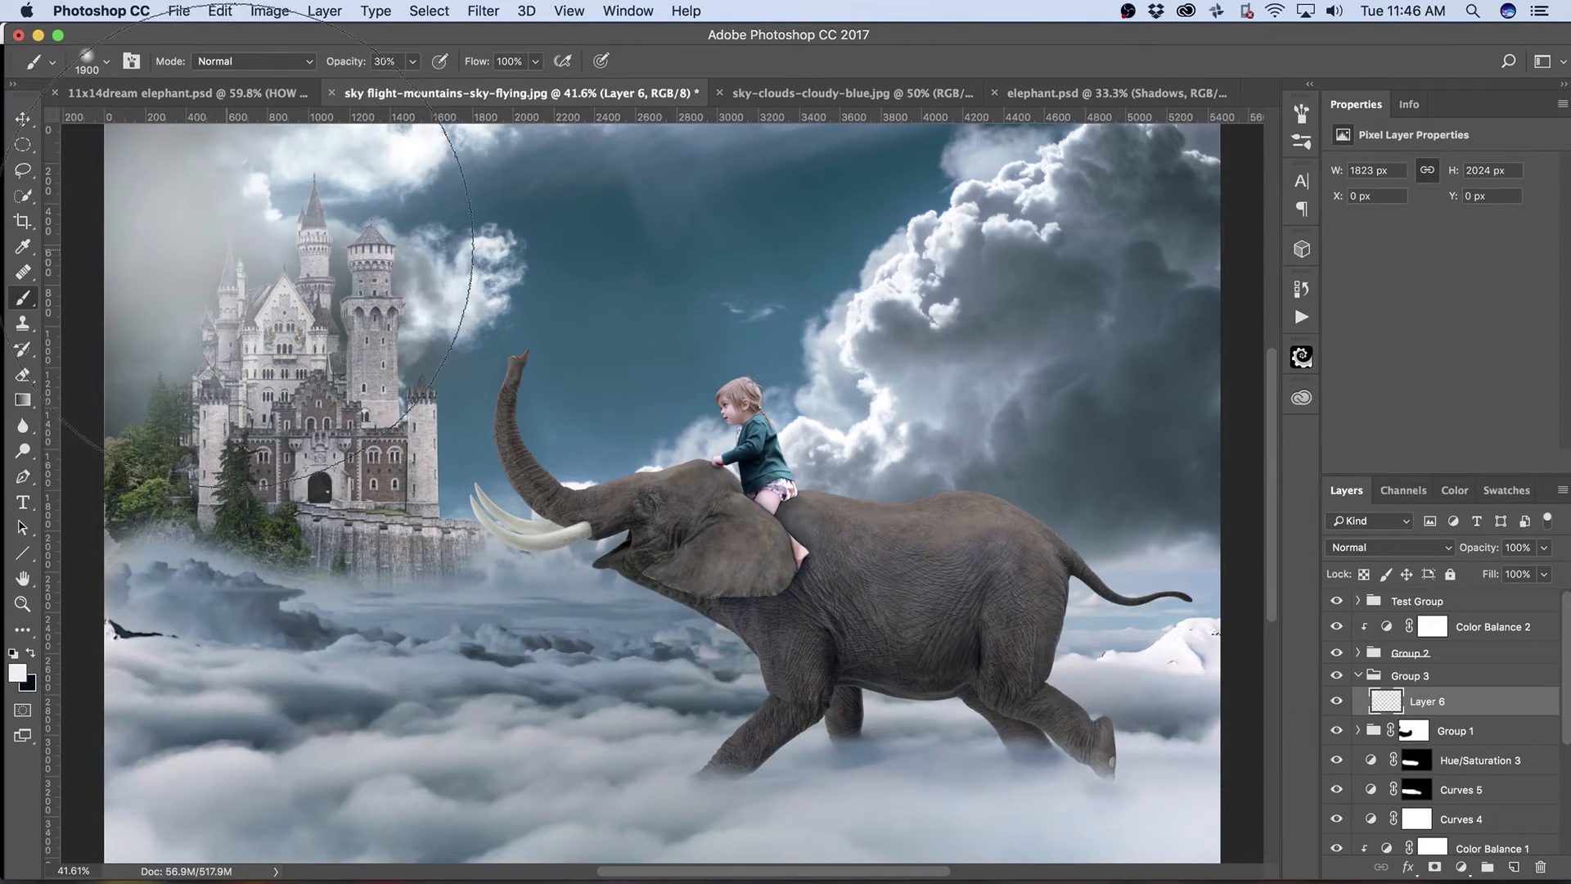
pyautogui.click(225, 159)
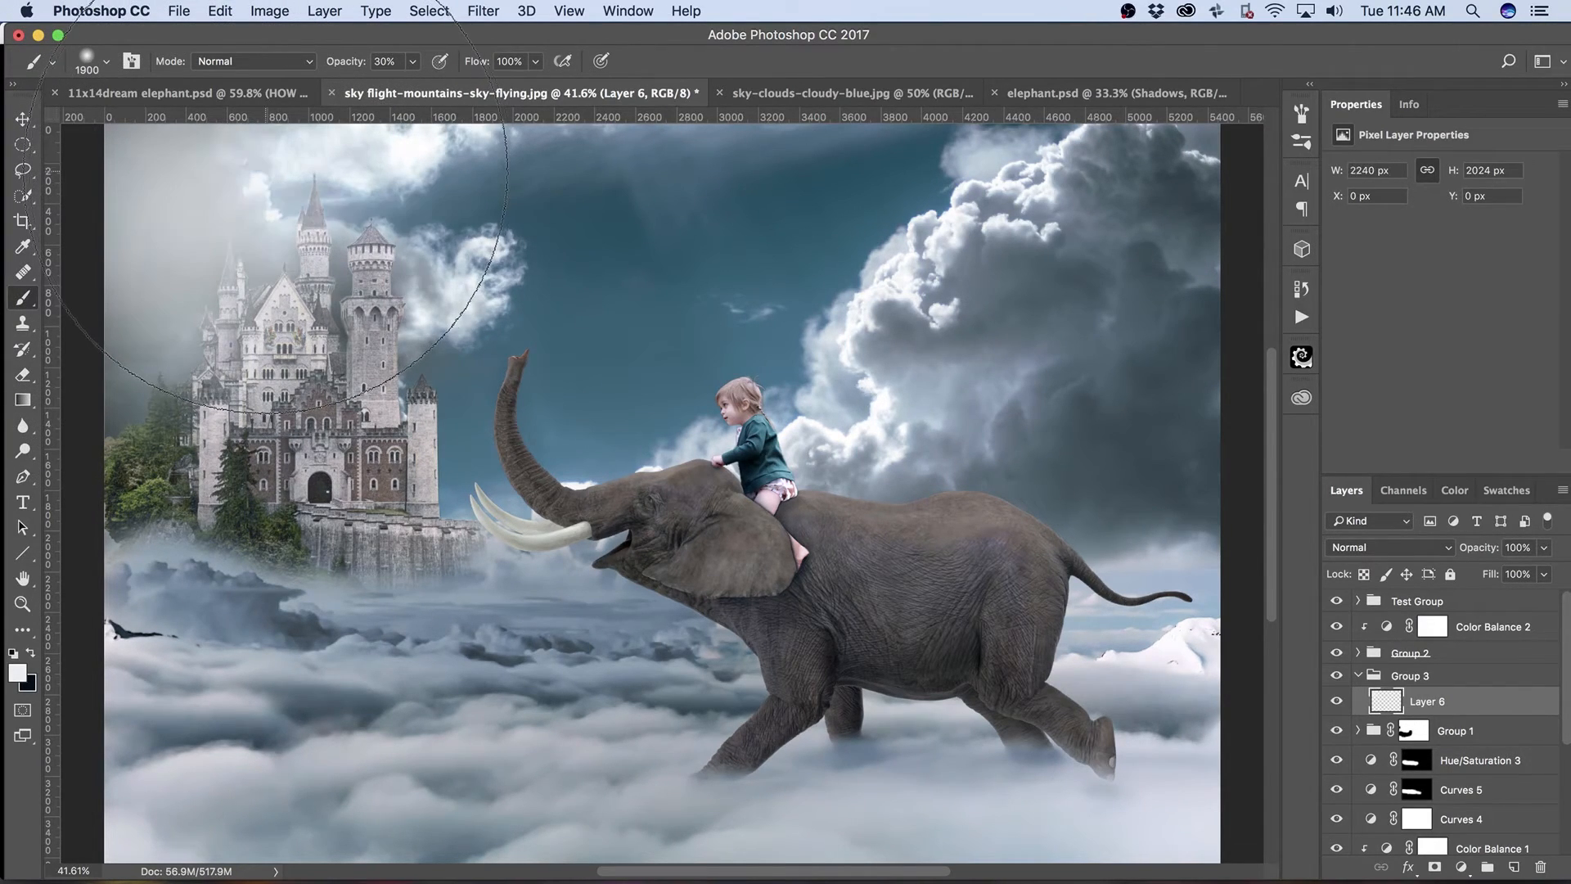
pyautogui.click(213, 176)
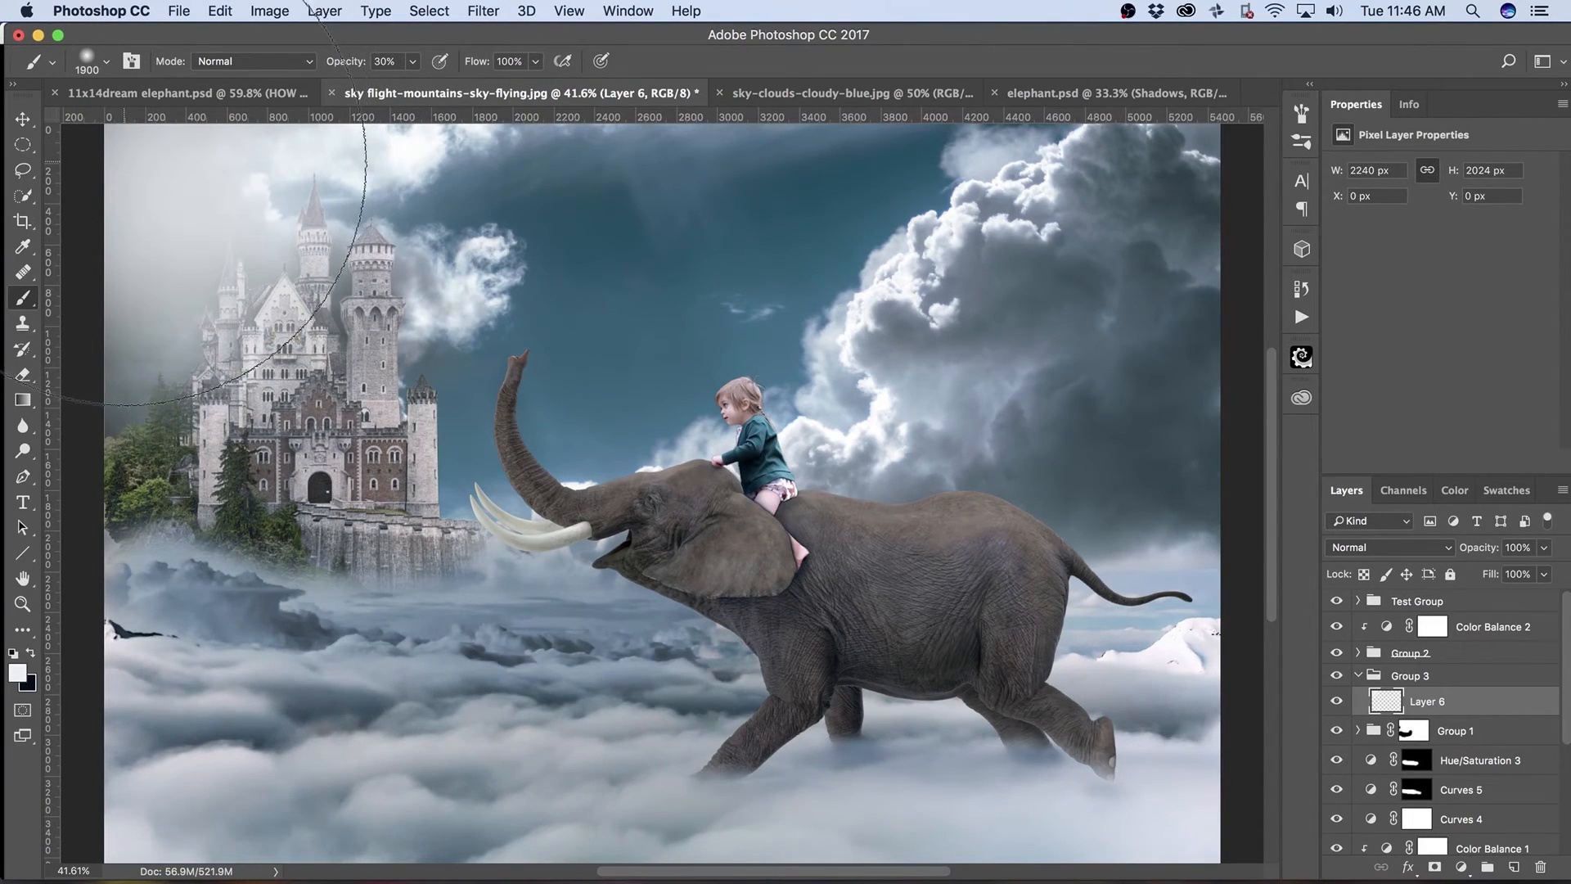
pyautogui.click(143, 185)
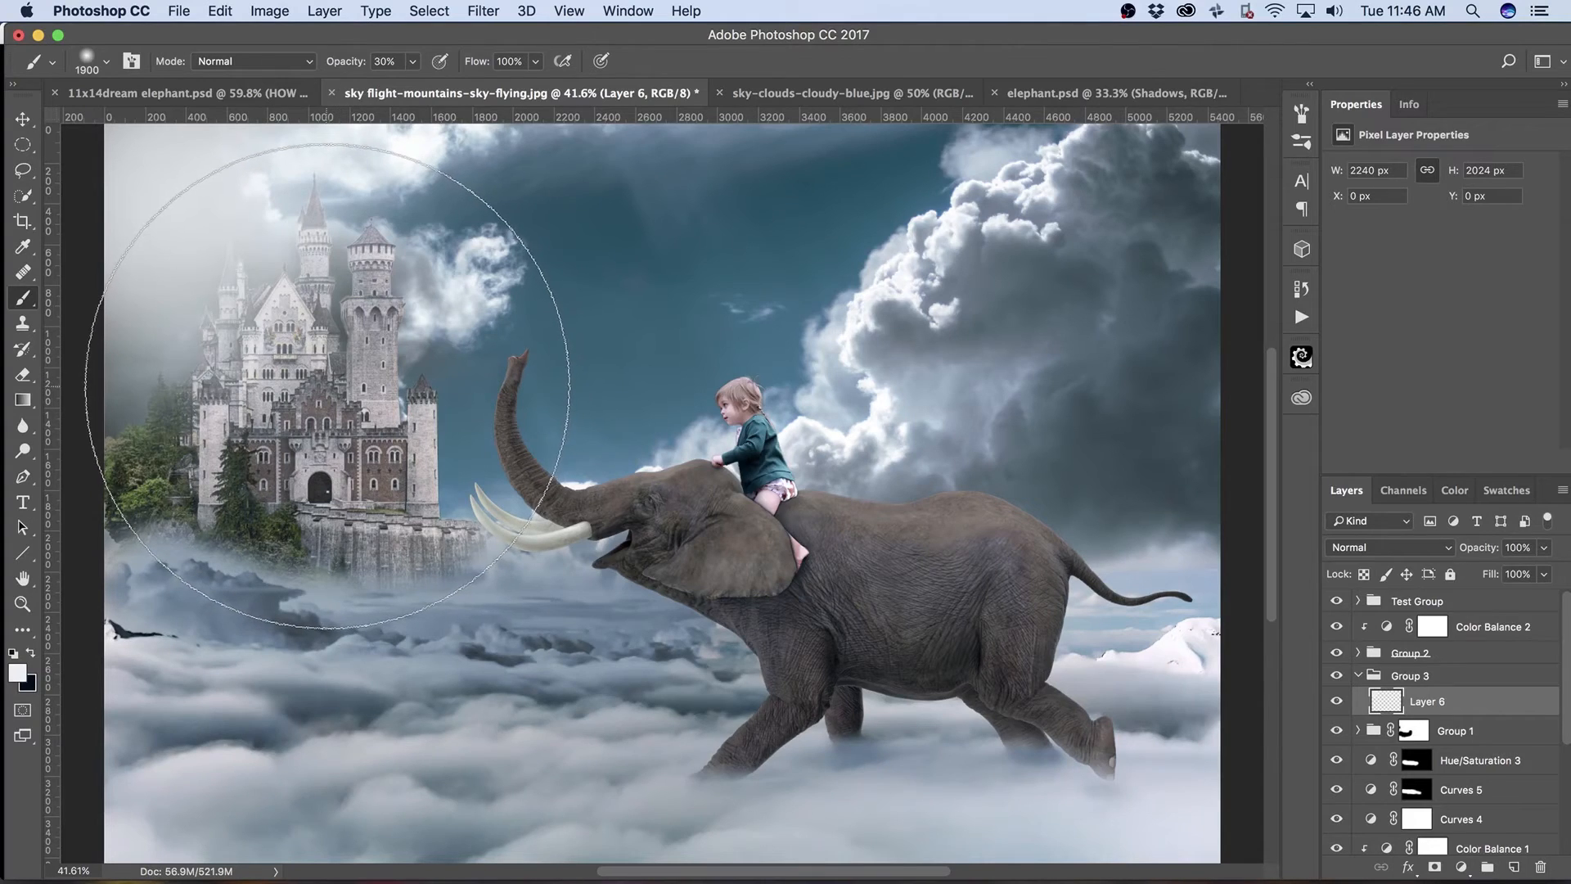
# Reduce the brush to 800 px and add a new empty layer above Layer 6 in Group 3.
pyautogui.press('[')
pyautogui.press('[')
pyautogui.press('[')
pyautogui.press('[')
pyautogui.press('[')
pyautogui.press('[')
pyautogui.press('[')
pyautogui.press('[')
pyautogui.press('[')
pyautogui.press('[')
pyautogui.press('[')
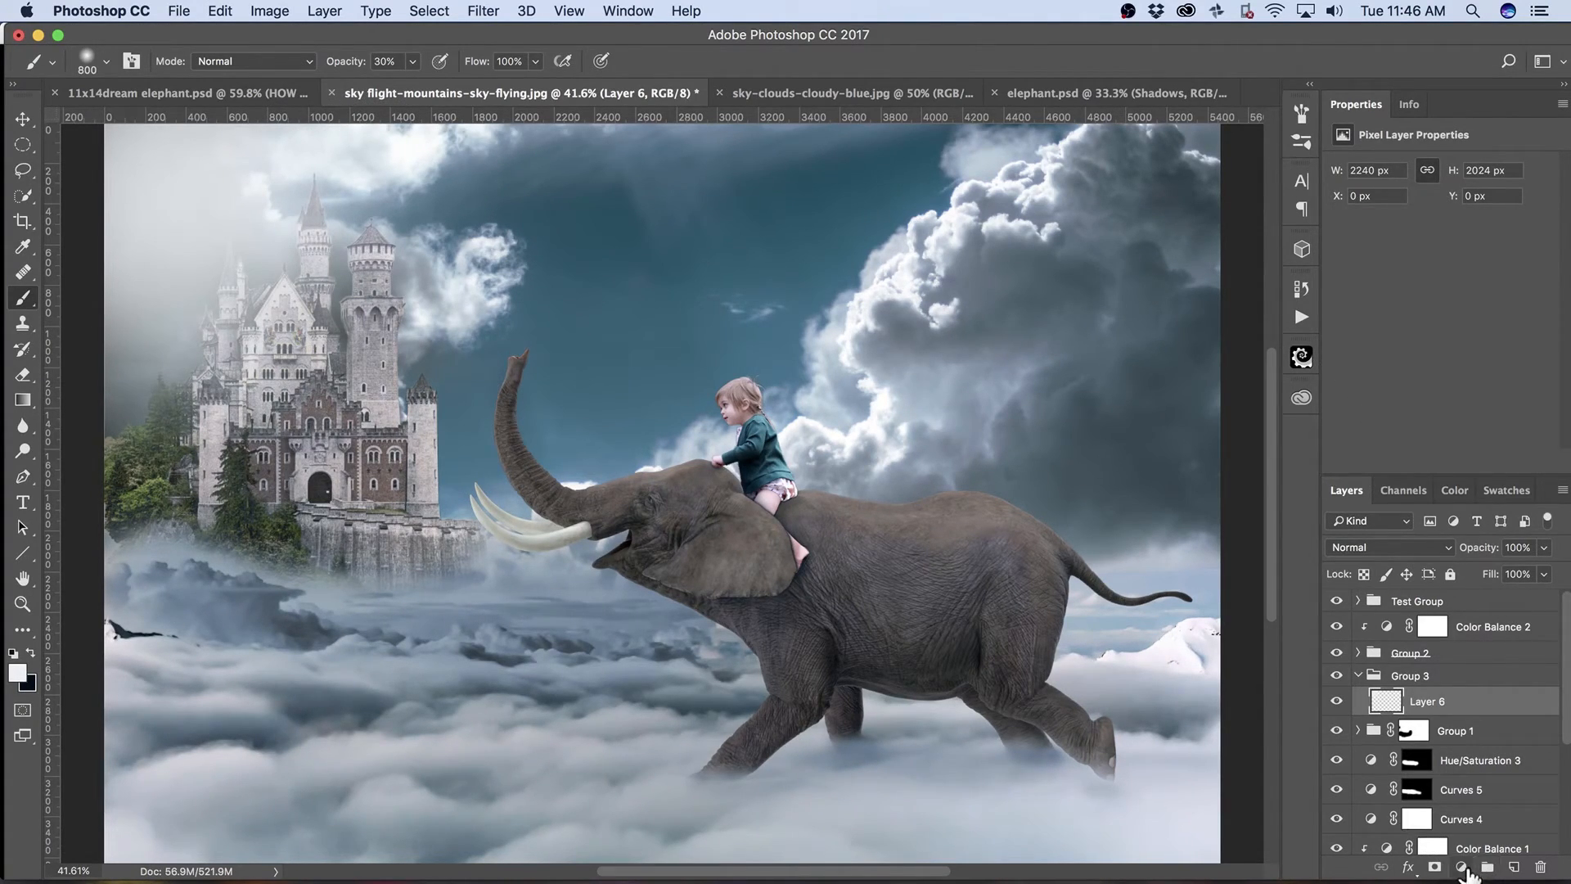
pyautogui.click(1515, 867)
# Paint light ray strokes fanning out from the upper-left sky across the castle toward the elephant, with a 90 px brush at 100% opacity.
pyautogui.press('[')
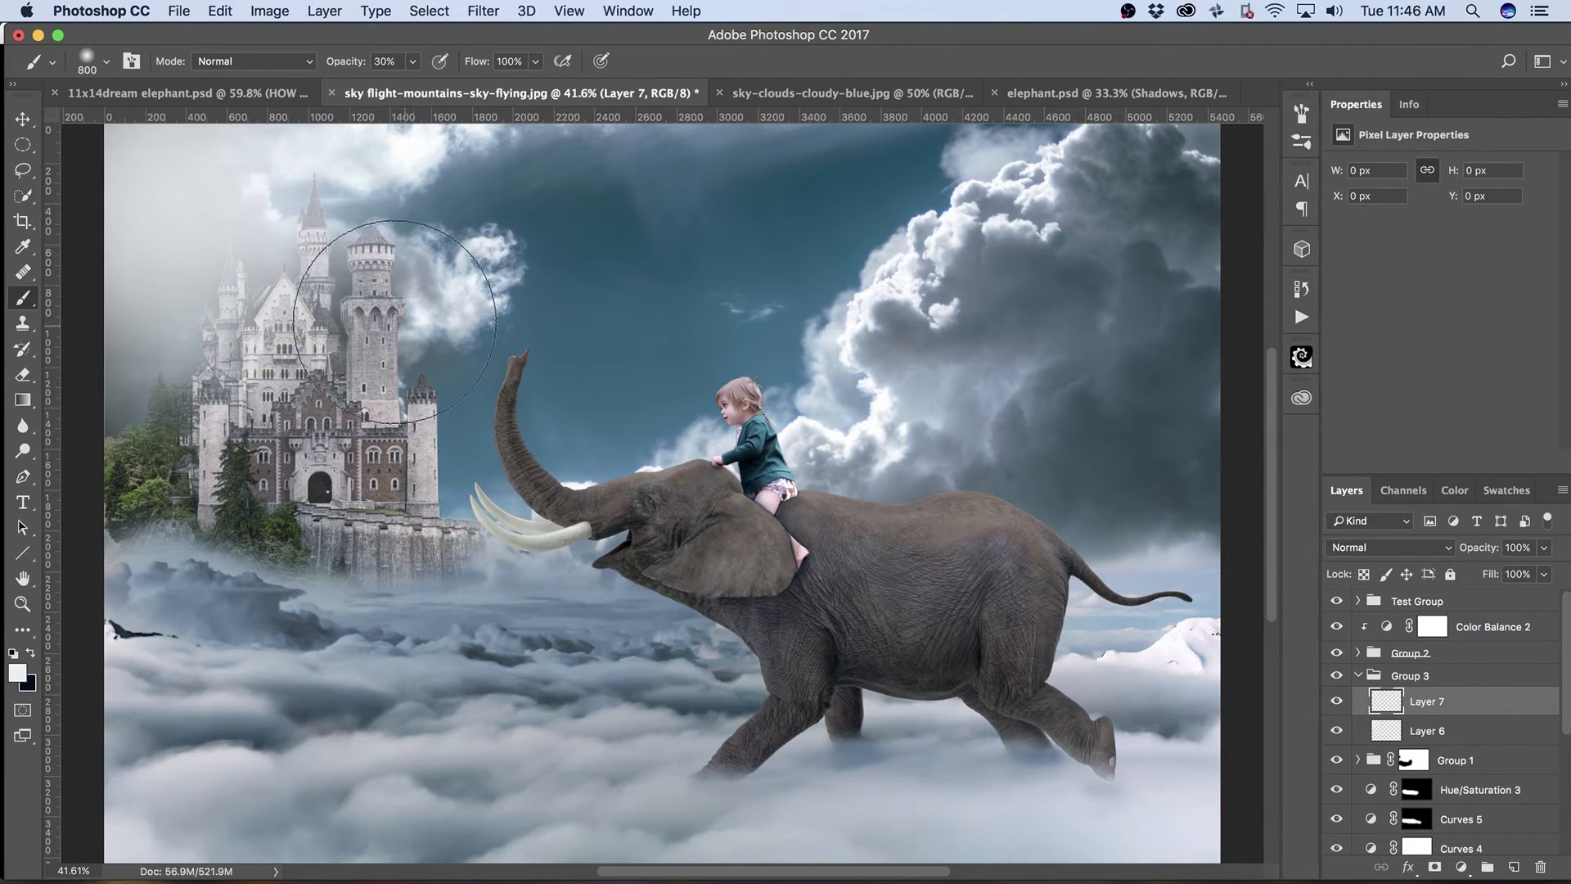
pyautogui.press('[')
pyautogui.press('[')
pyautogui.press('[')
pyautogui.press('[')
pyautogui.press('[')
pyautogui.press('[')
pyautogui.press('[')
pyautogui.press('[')
pyautogui.press('[')
pyautogui.press('[')
pyautogui.moveTo(379, 156); pyautogui.dragTo(395, 189)
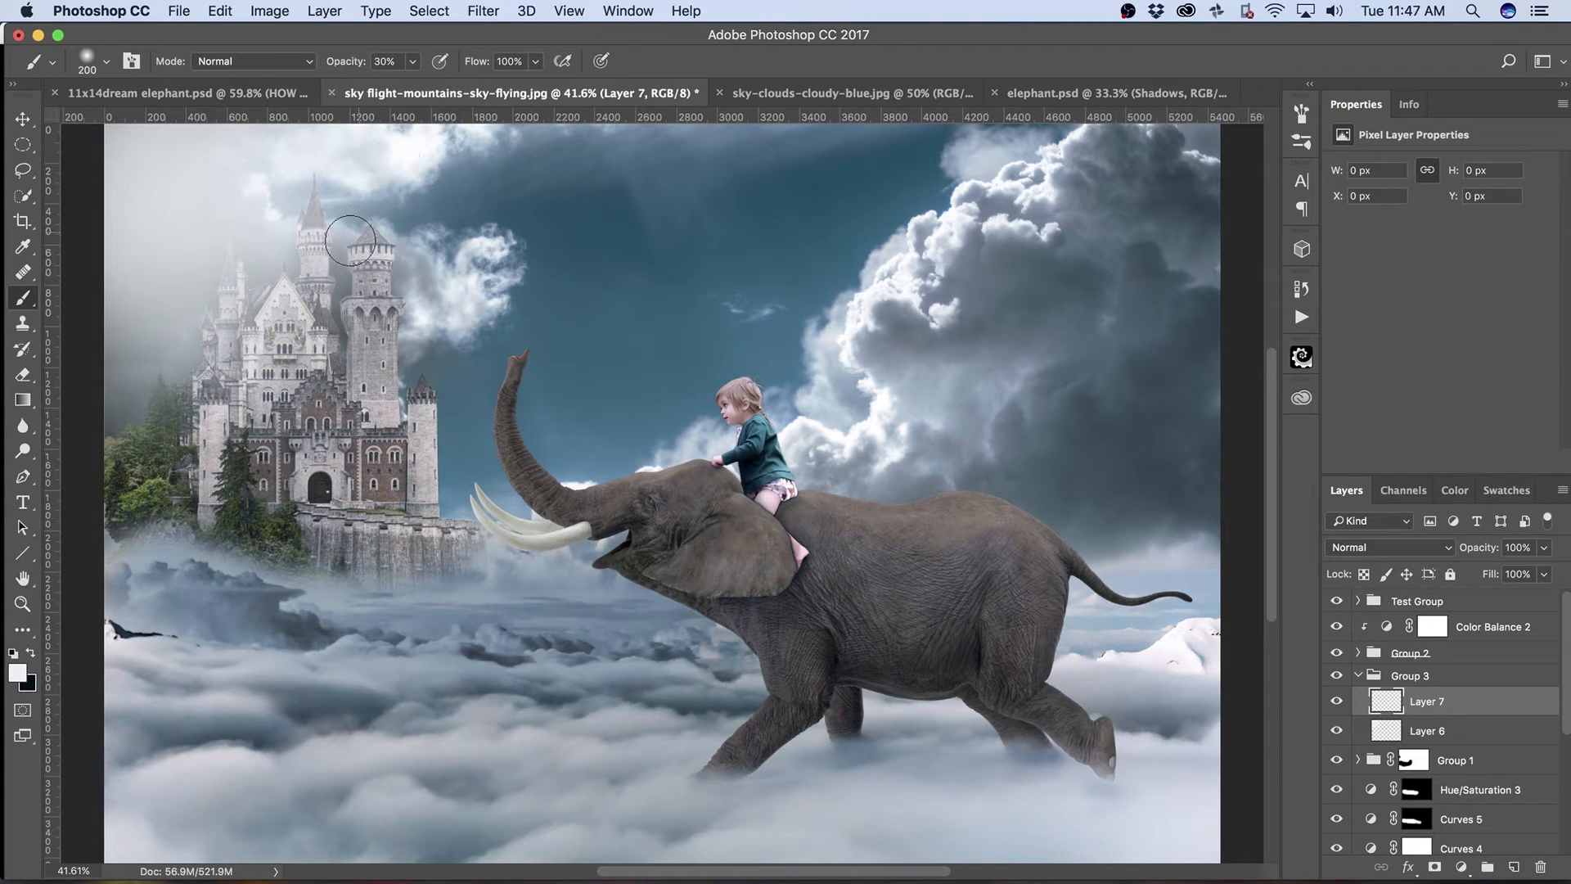
pyautogui.press('0')
pyautogui.press('[')
pyautogui.press('[')
pyautogui.press('[')
pyautogui.press('[')
pyautogui.moveTo(366, 174); pyautogui.dragTo(642, 216)
pyautogui.moveTo(290, 219); pyautogui.dragTo(774, 419)
pyautogui.moveTo(270, 291)
pyautogui.mouseDown()
pyautogui.moveTo(309, 336)
pyautogui.moveTo(496, 432)
pyautogui.moveTo(638, 477)
pyautogui.mouseUp()
pyautogui.moveTo(234, 360)
pyautogui.mouseDown()
pyautogui.moveTo(365, 486)
pyautogui.moveTo(680, 721)
pyautogui.mouseUp()
pyautogui.moveTo(158, 343); pyautogui.dragTo(328, 800)
pyautogui.moveTo(229, 288); pyautogui.dragTo(507, 562)
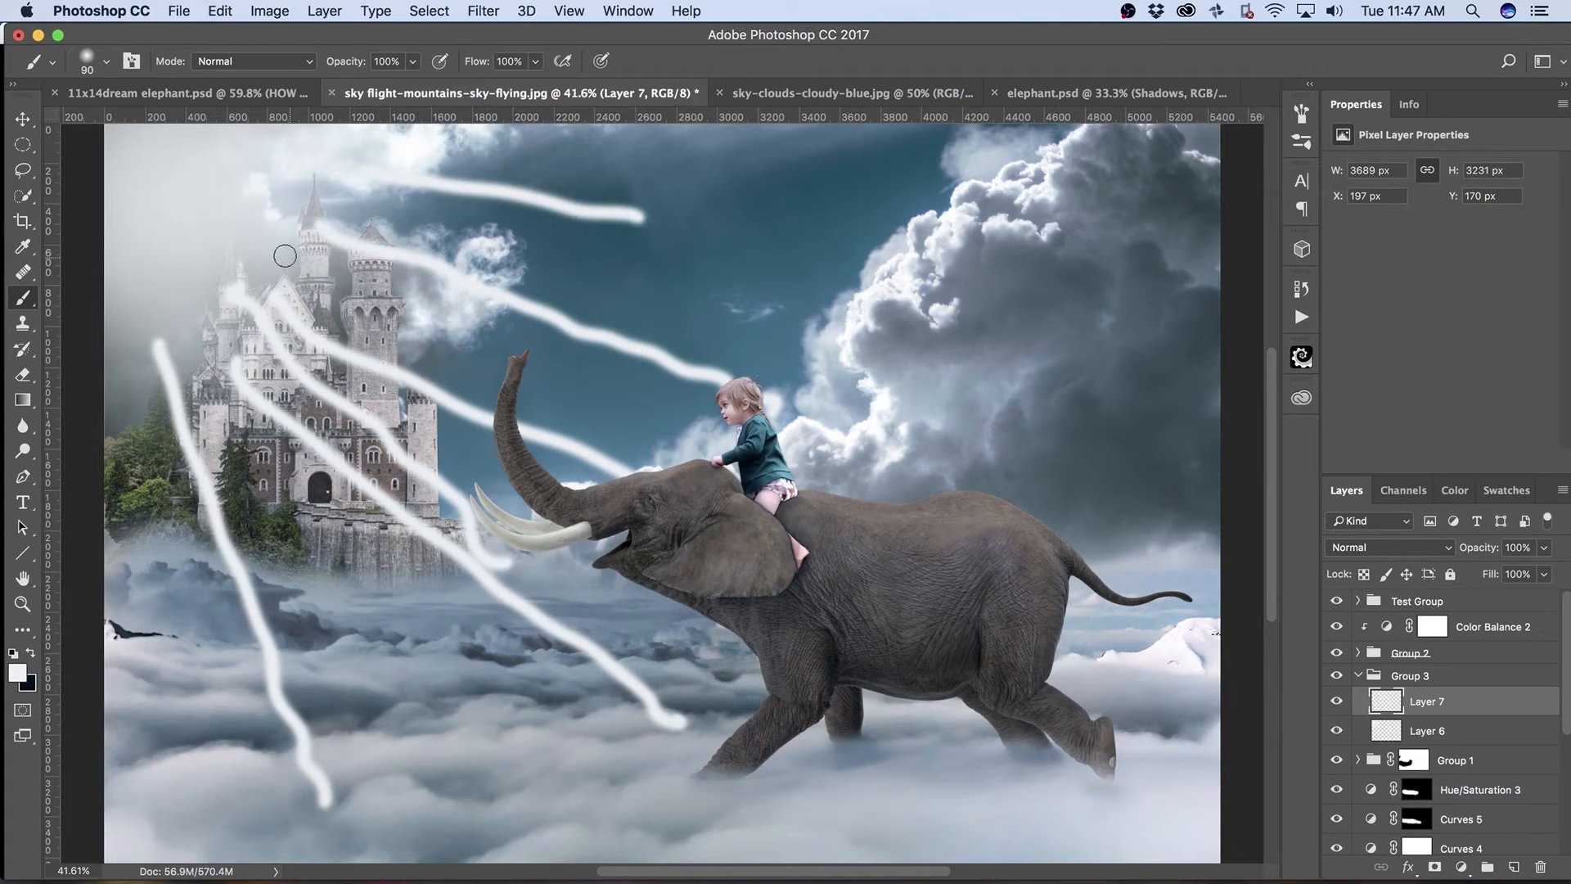
pyautogui.moveTo(288, 255); pyautogui.dragTo(471, 372)
pyautogui.moveTo(227, 404); pyautogui.dragTo(385, 581)
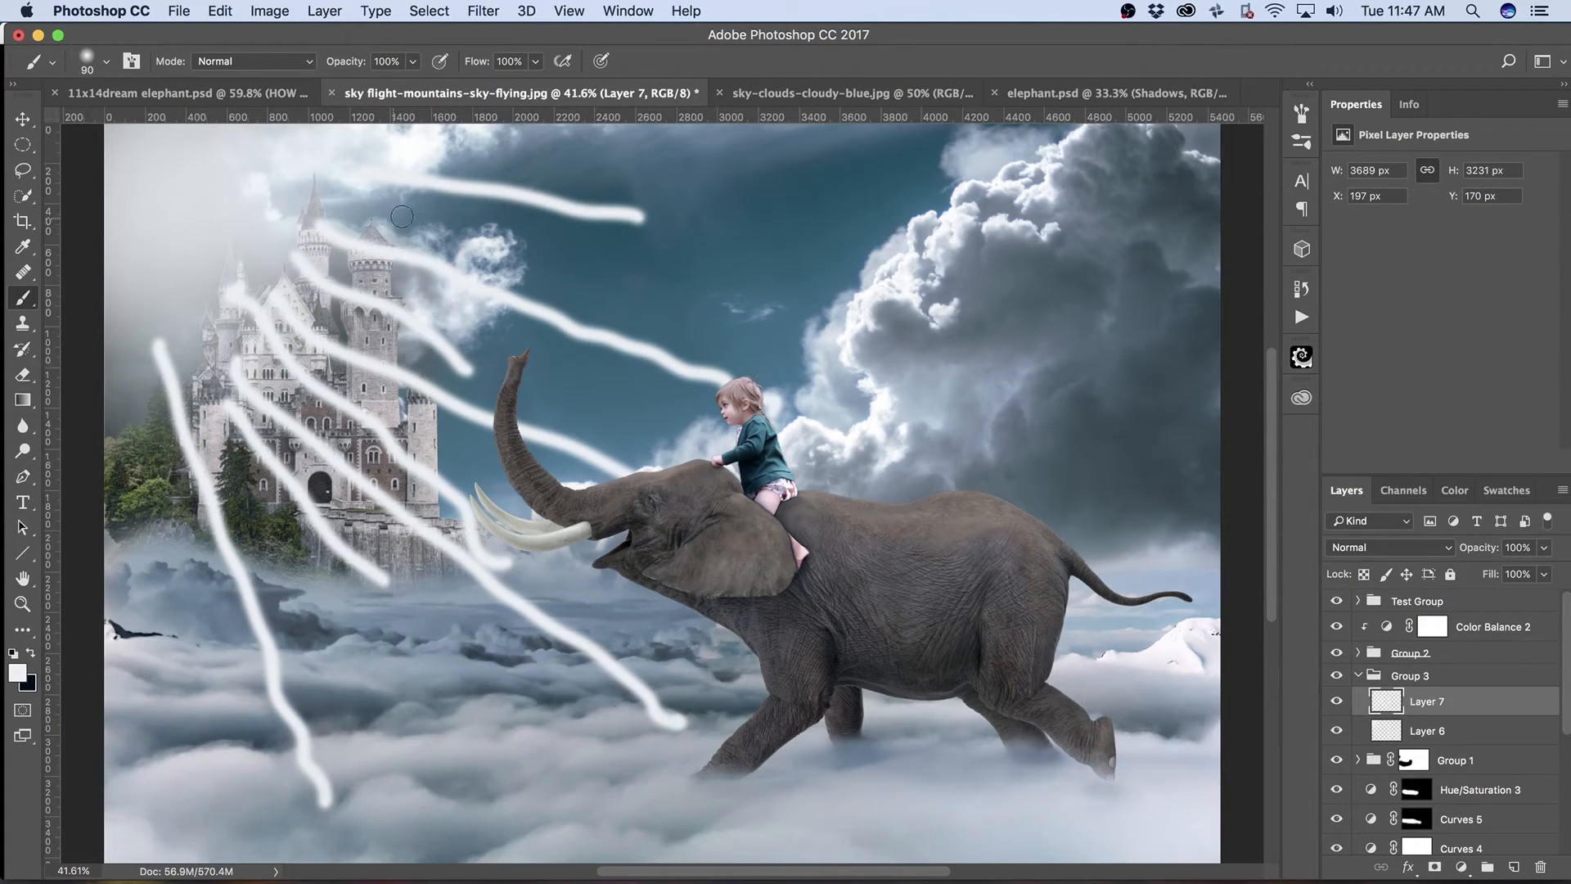
pyautogui.moveTo(250, 185)
pyautogui.mouseDown()
pyautogui.moveTo(185, 247)
pyautogui.moveTo(134, 243)
pyautogui.moveTo(208, 258)
pyautogui.mouseUp()
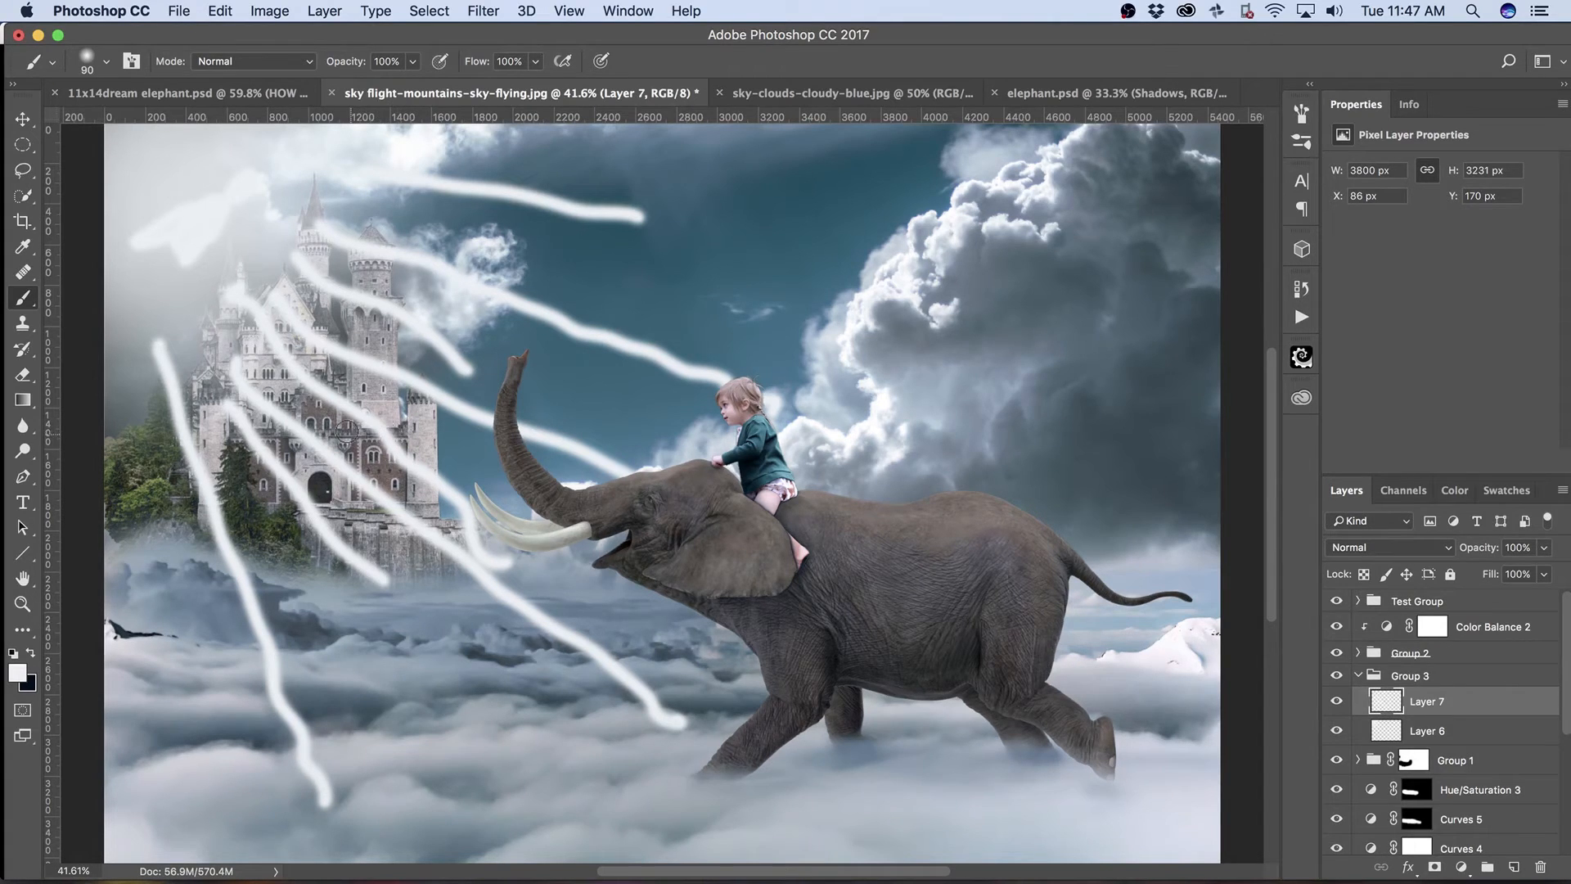
# Apply a Radial Blur centred toward the upper left to the ray strokes and lower Layer 7's opacity to 37%.
pyautogui.click(484, 11)
pyautogui.moveTo(640, 247)
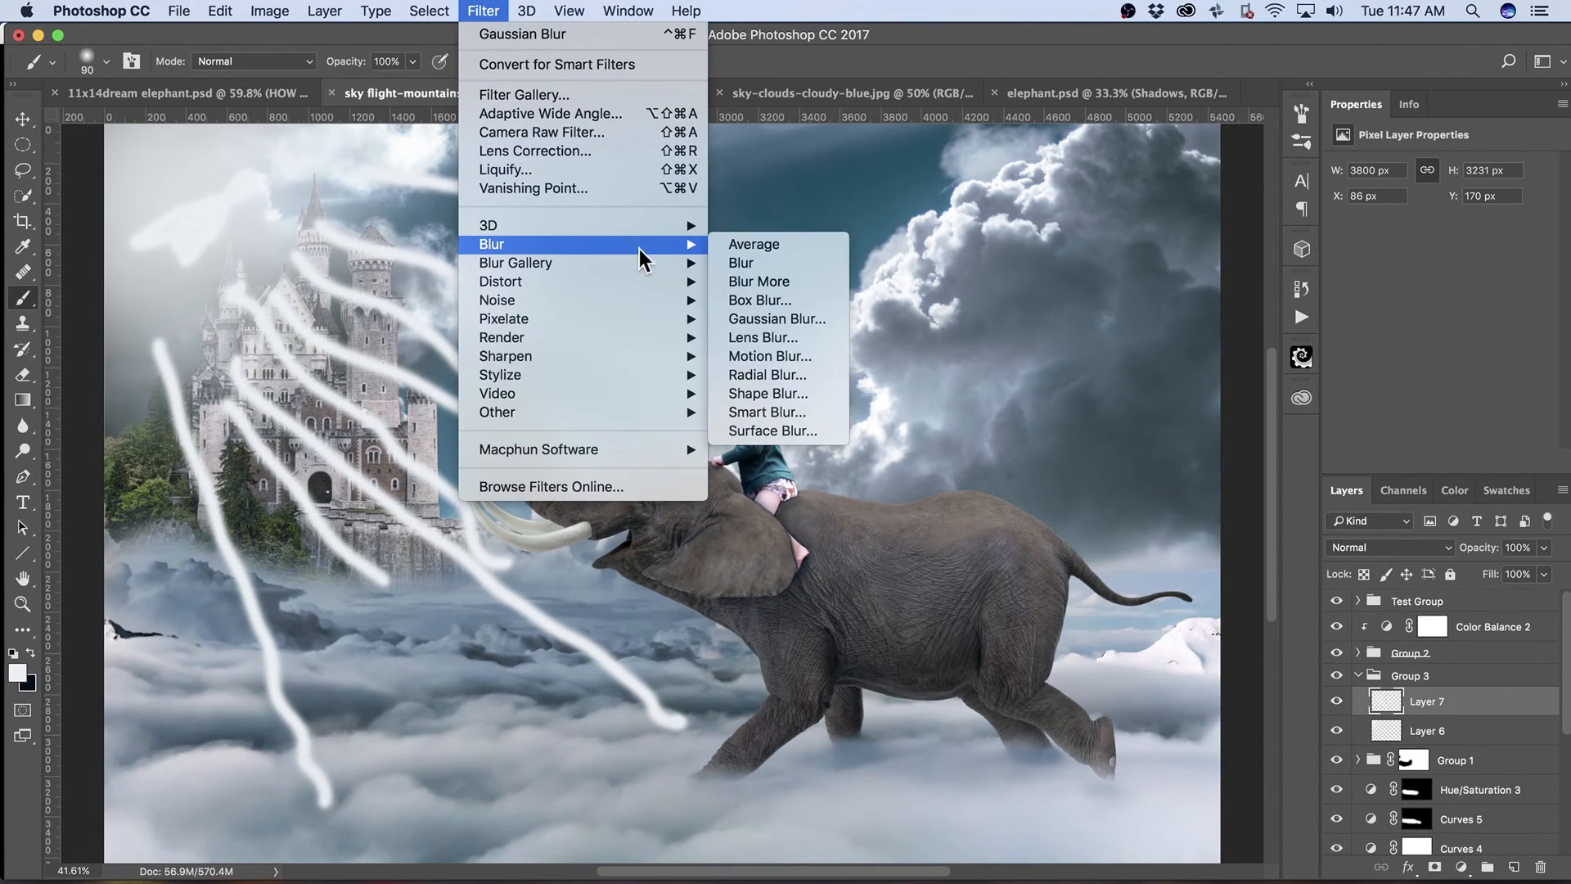
pyautogui.click(812, 375)
pyautogui.moveTo(1189, 316); pyautogui.dragTo(1093, 293)
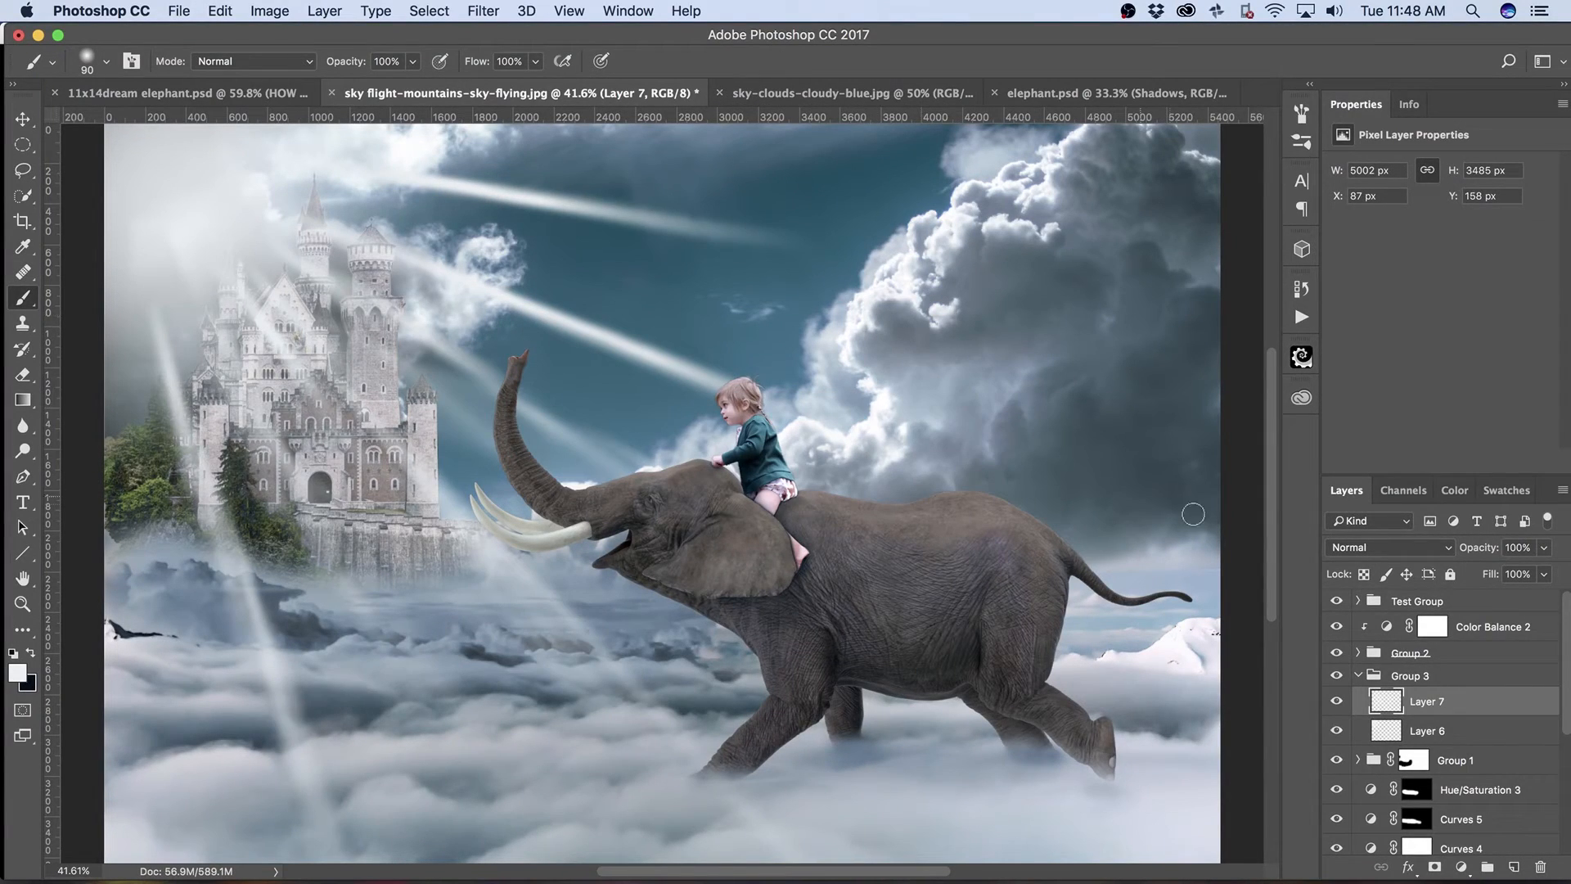
pyautogui.moveTo(1470, 555); pyautogui.dragTo(1425, 564)
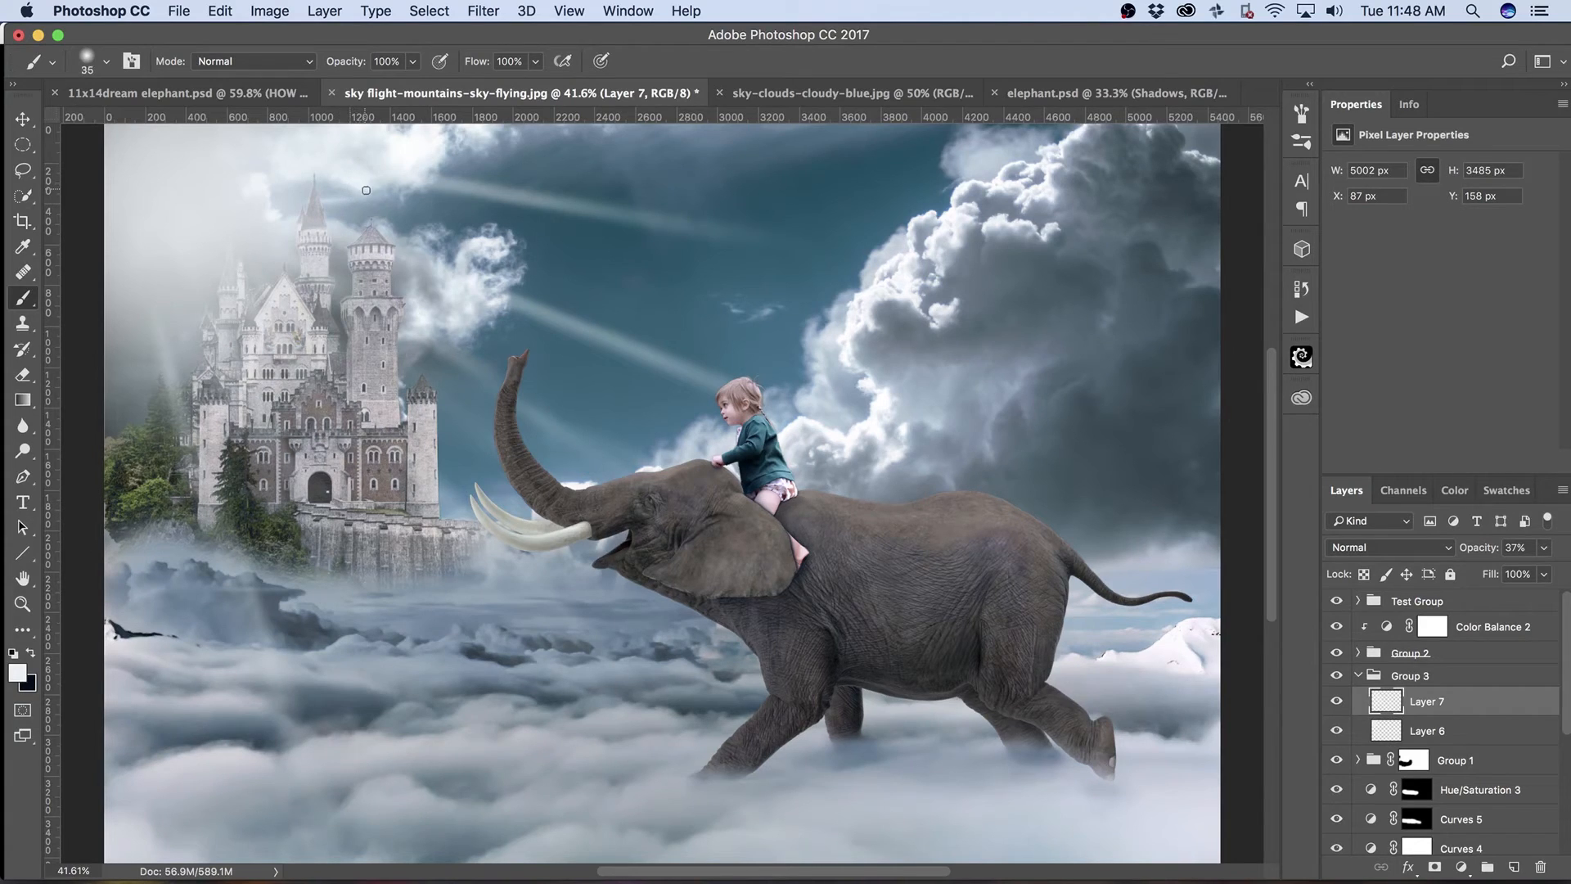
# Paint thinner ray strokes between the existing ones with a 35 px brush and reapply the last Radial Blur.
pyautogui.moveTo(340, 194); pyautogui.dragTo(519, 247)
pyautogui.moveTo(291, 246); pyautogui.dragTo(471, 337)
pyautogui.moveTo(267, 296); pyautogui.dragTo(412, 394)
pyautogui.moveTo(201, 305); pyautogui.dragTo(349, 491)
pyautogui.moveTo(162, 327)
pyautogui.mouseDown()
pyautogui.moveTo(276, 554)
pyautogui.moveTo(170, 564)
pyautogui.mouseUp()
pyautogui.moveTo(178, 185); pyautogui.dragTo(355, 358)
pyautogui.moveTo(144, 260); pyautogui.dragTo(325, 406)
pyautogui.moveTo(347, 164)
pyautogui.mouseDown()
pyautogui.moveTo(744, 307)
pyautogui.moveTo(879, 336)
pyautogui.mouseUp()
pyautogui.moveTo(388, 262); pyautogui.dragTo(739, 464)
pyautogui.moveTo(364, 315)
pyautogui.mouseDown()
pyautogui.moveTo(459, 427)
pyautogui.moveTo(727, 670)
pyautogui.mouseUp()
pyautogui.moveTo(260, 409)
pyautogui.mouseDown()
pyautogui.moveTo(561, 661)
pyautogui.moveTo(663, 719)
pyautogui.mouseUp()
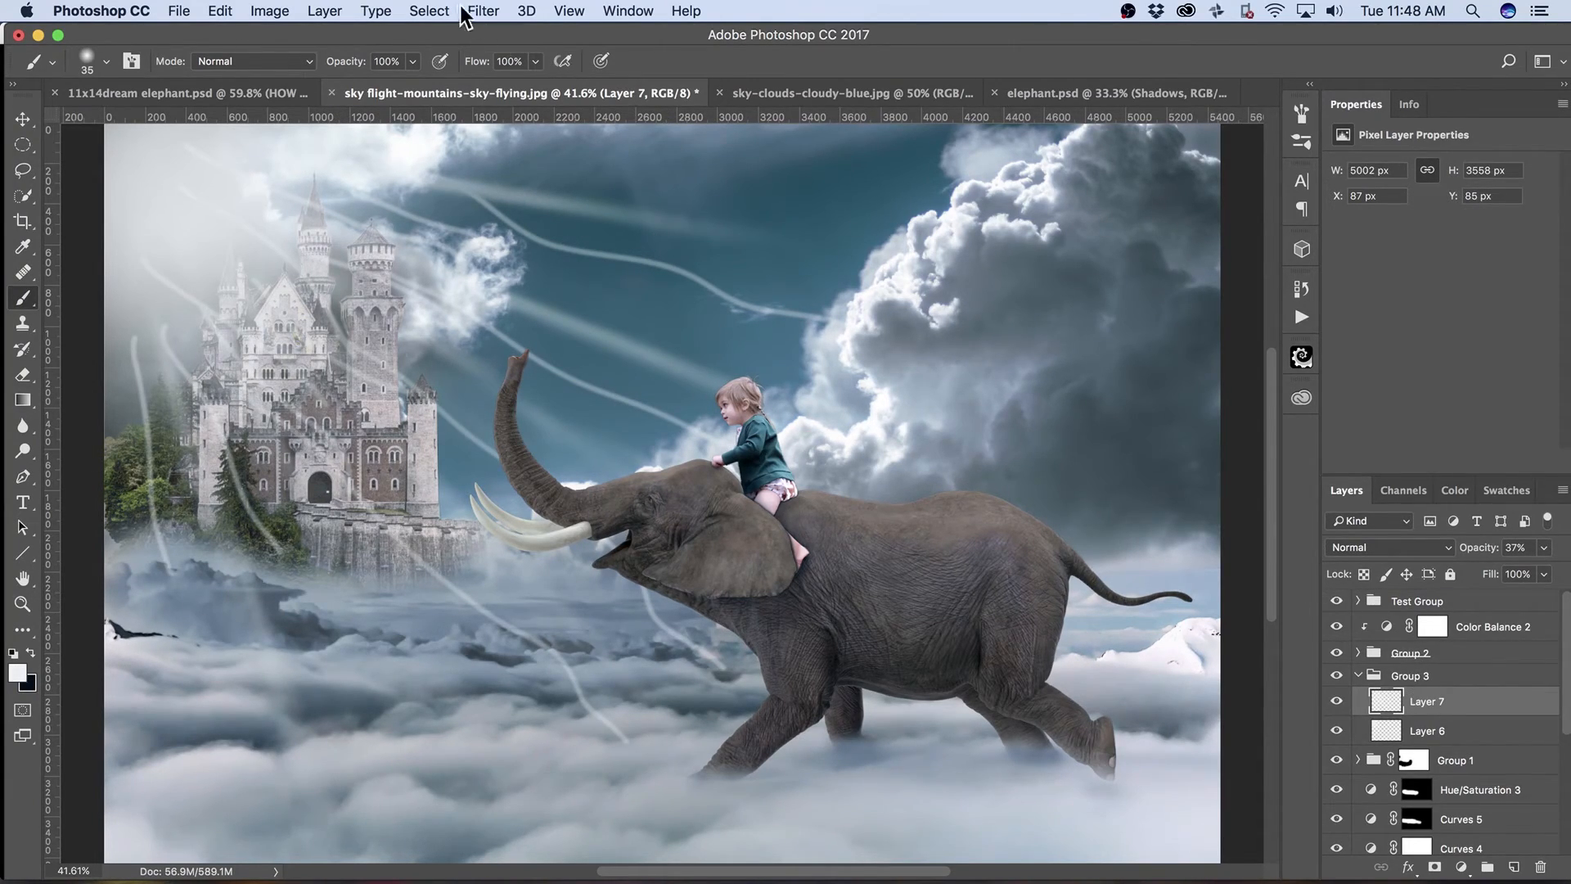
pyautogui.click(481, 11)
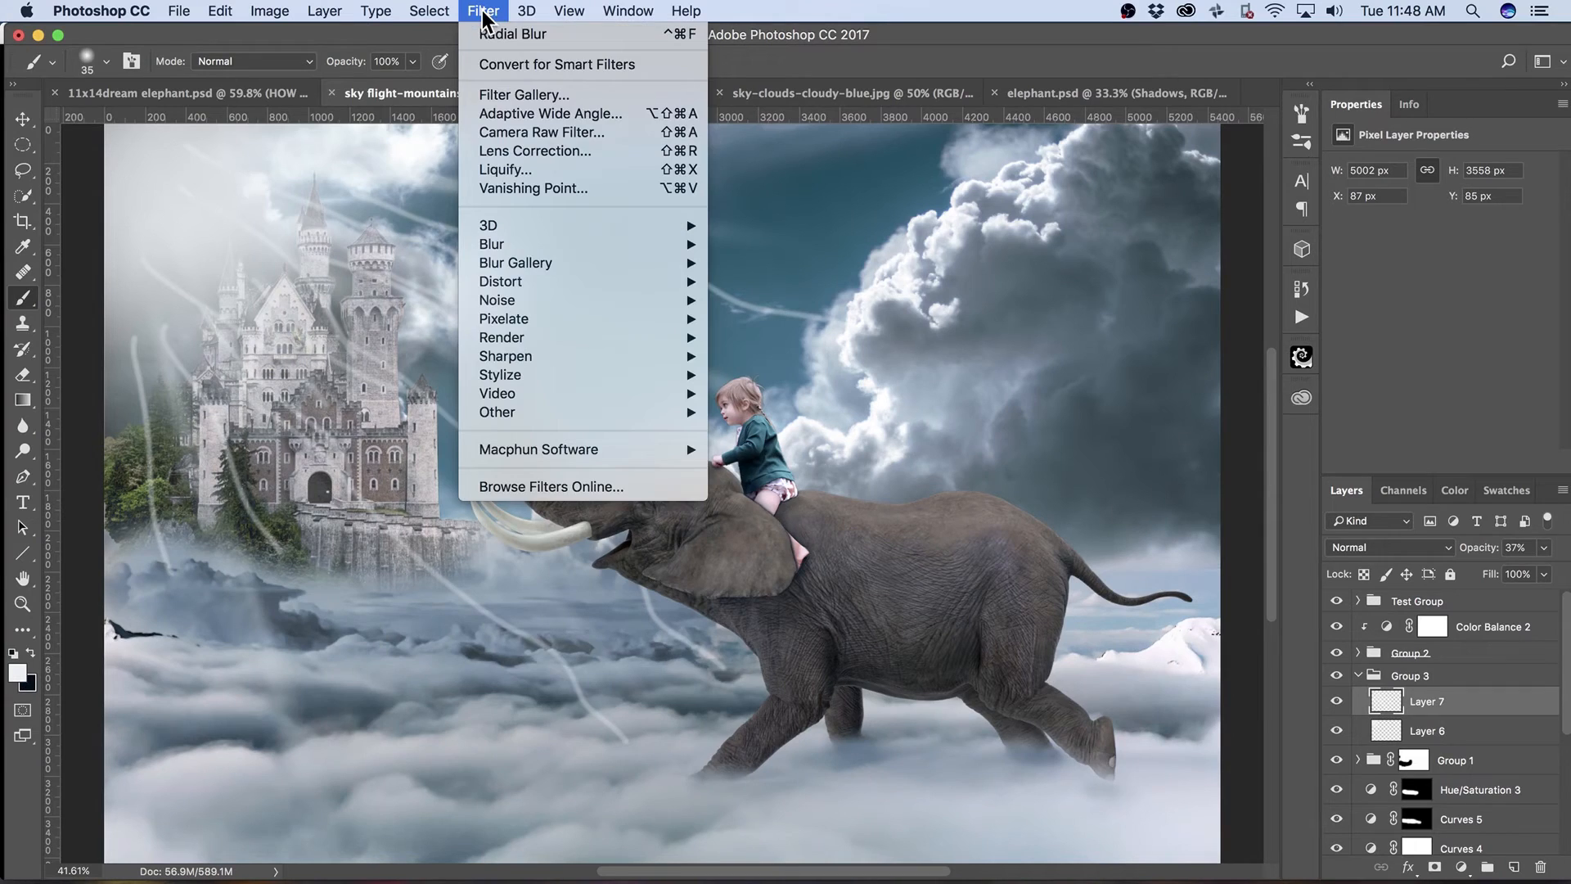
pyautogui.click(551, 35)
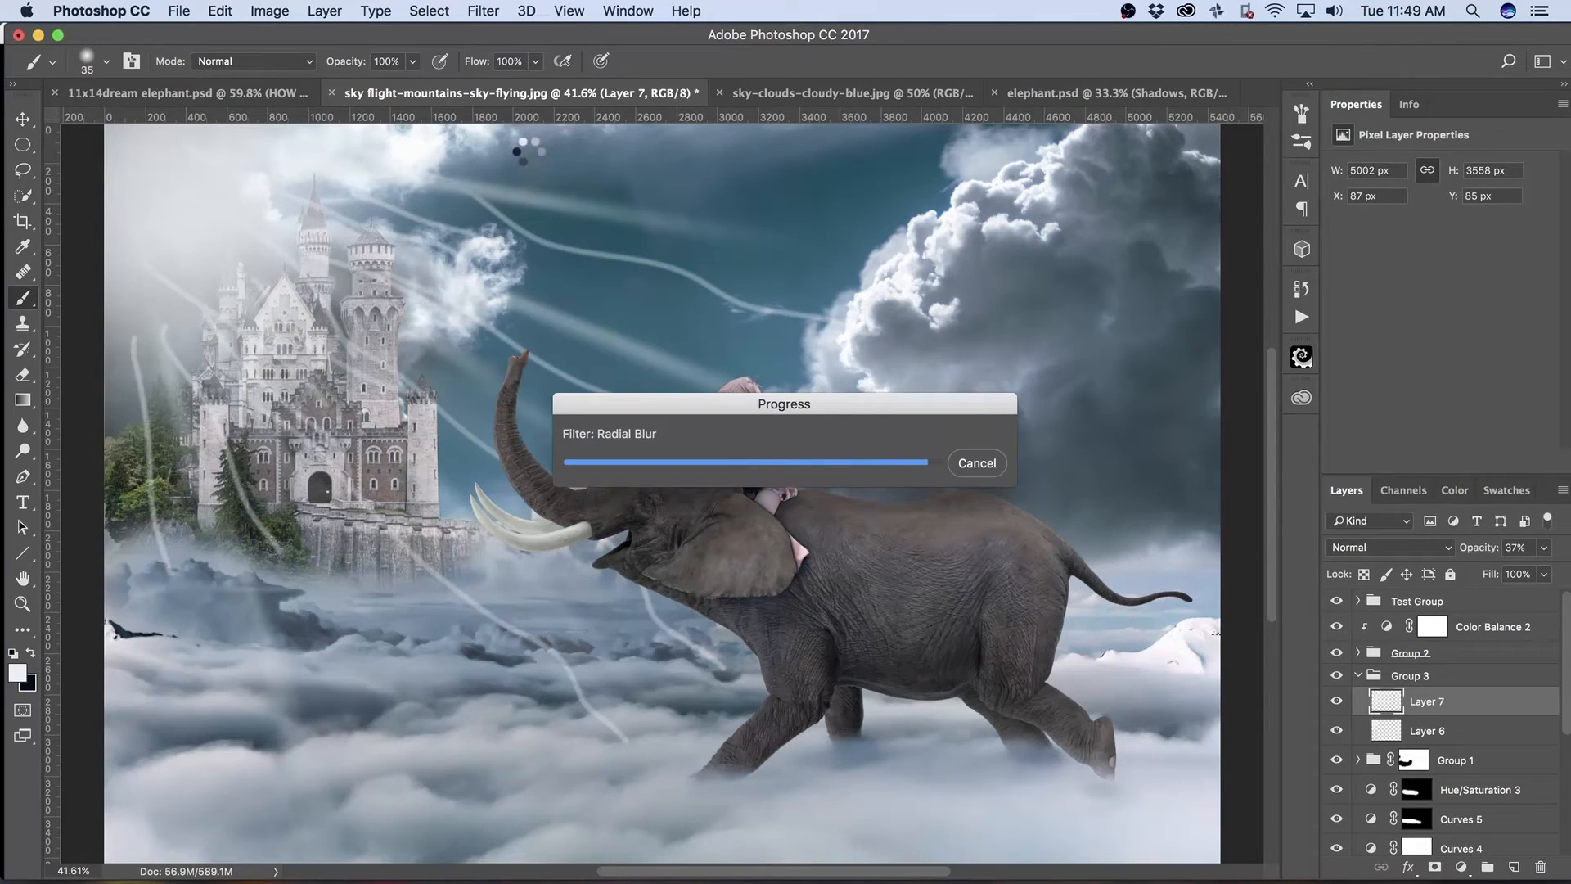
# Move Layer 7 above the Color Balance 2 adjustment and set its opacity to 19%.
pyautogui.moveTo(1473, 563); pyautogui.dragTo(1472, 560)
pyautogui.moveTo(1440, 706); pyautogui.dragTo(1463, 615)
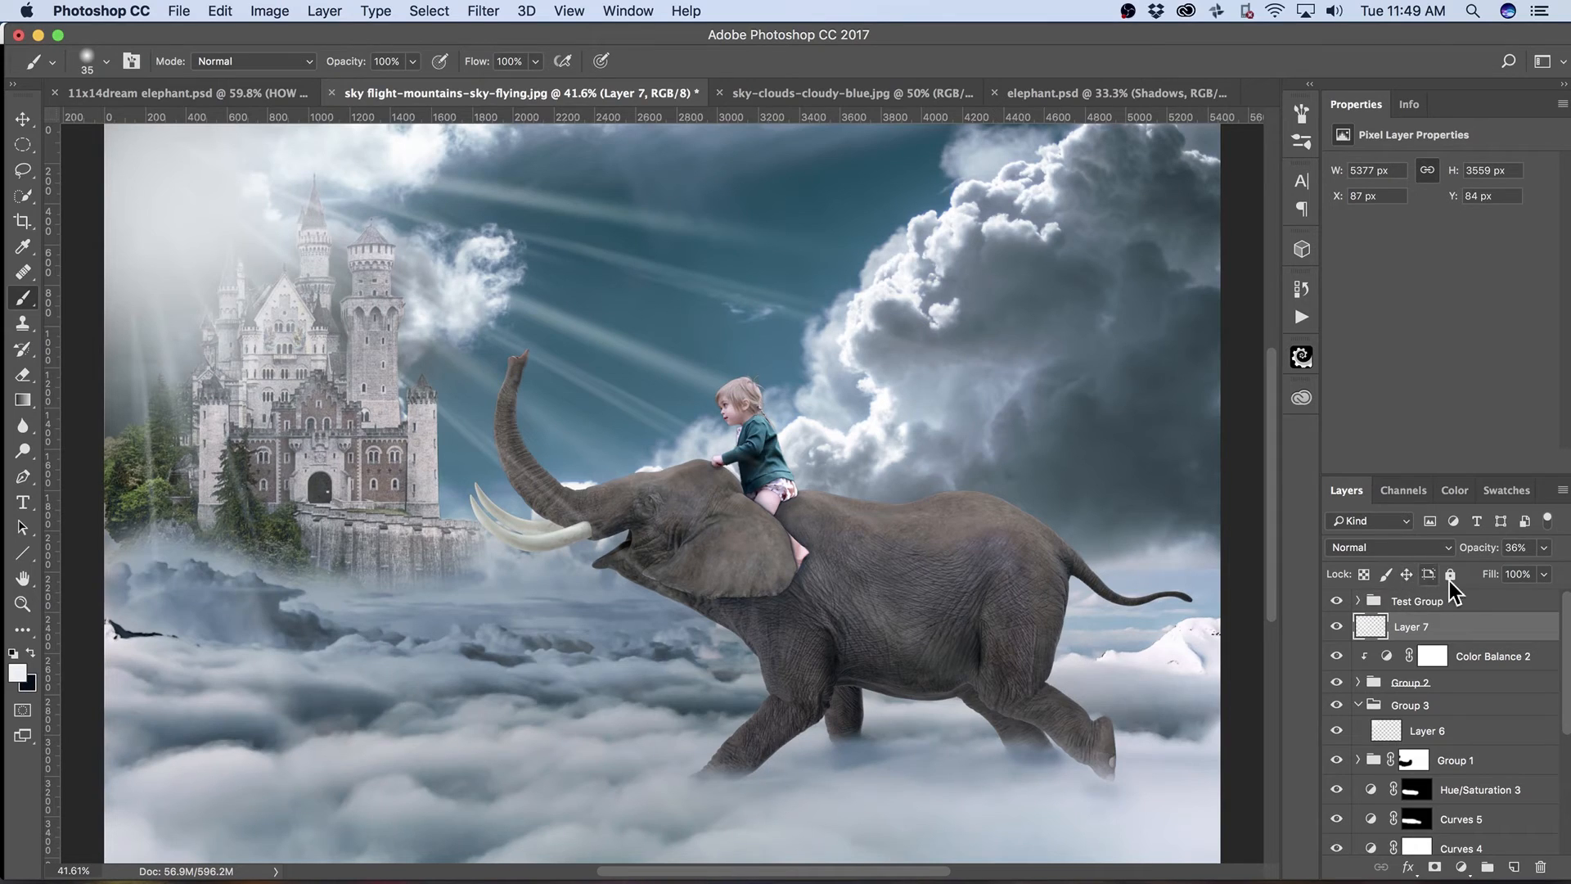
pyautogui.moveTo(1482, 548); pyautogui.dragTo(1472, 557)
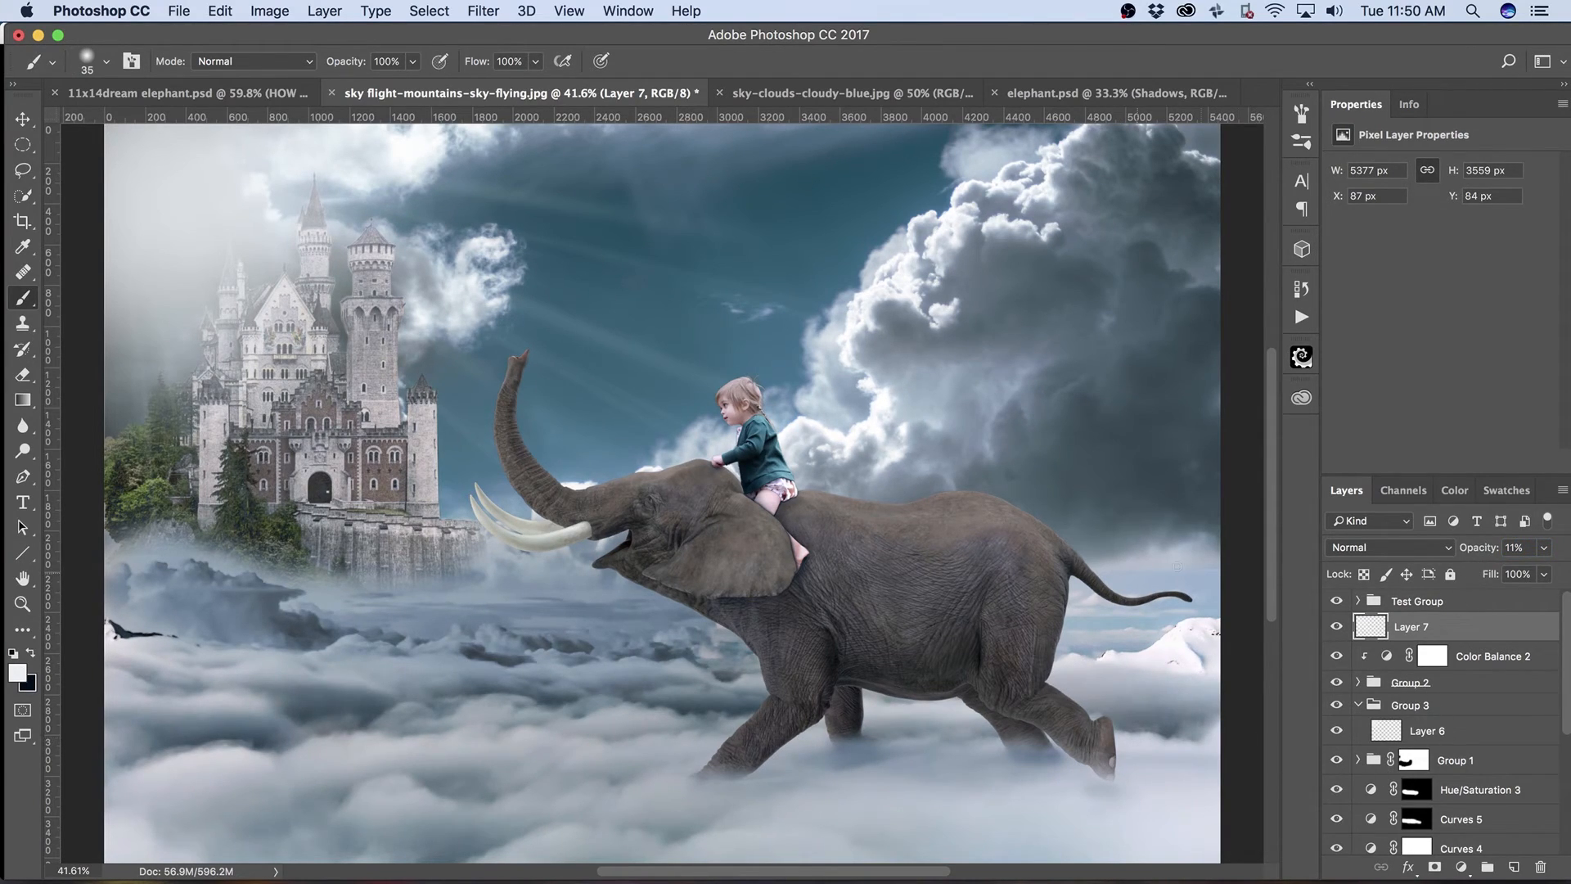
pyautogui.moveTo(1471, 554); pyautogui.dragTo(1481, 561)
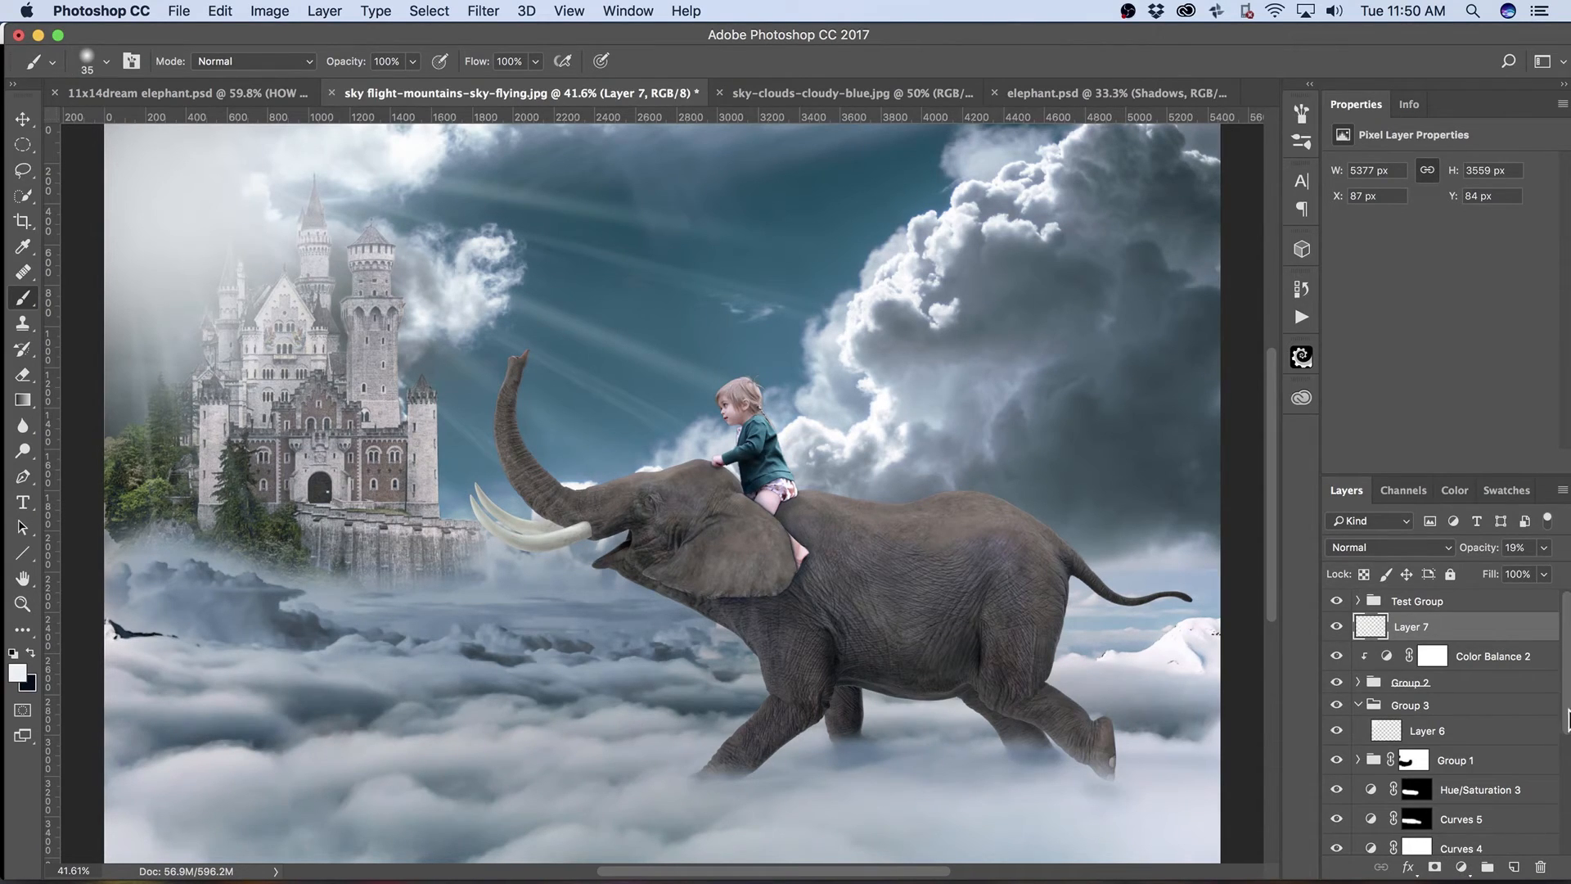
# Rename Group 3 as Back.
pyautogui.moveTo(1565, 716)
pyautogui.mouseDown()
pyautogui.moveTo(1565, 817)
pyautogui.moveTo(1555, 691)
pyautogui.mouseUp()
pyautogui.click(1395, 706)
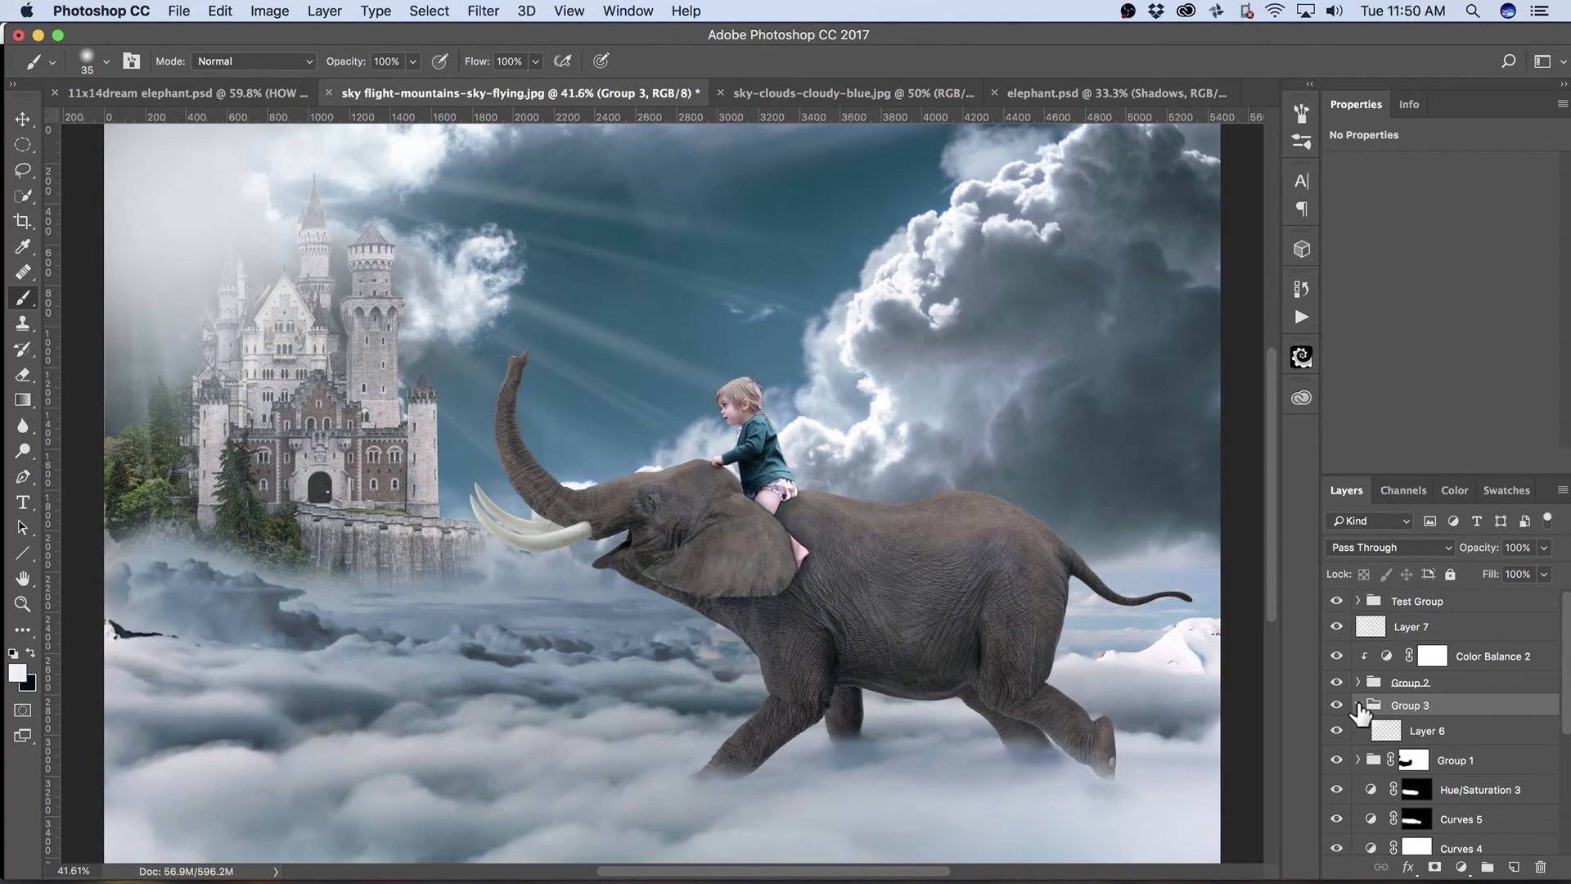
pyautogui.doubleClick(1407, 706)
pyautogui.moveTo(255, 882)
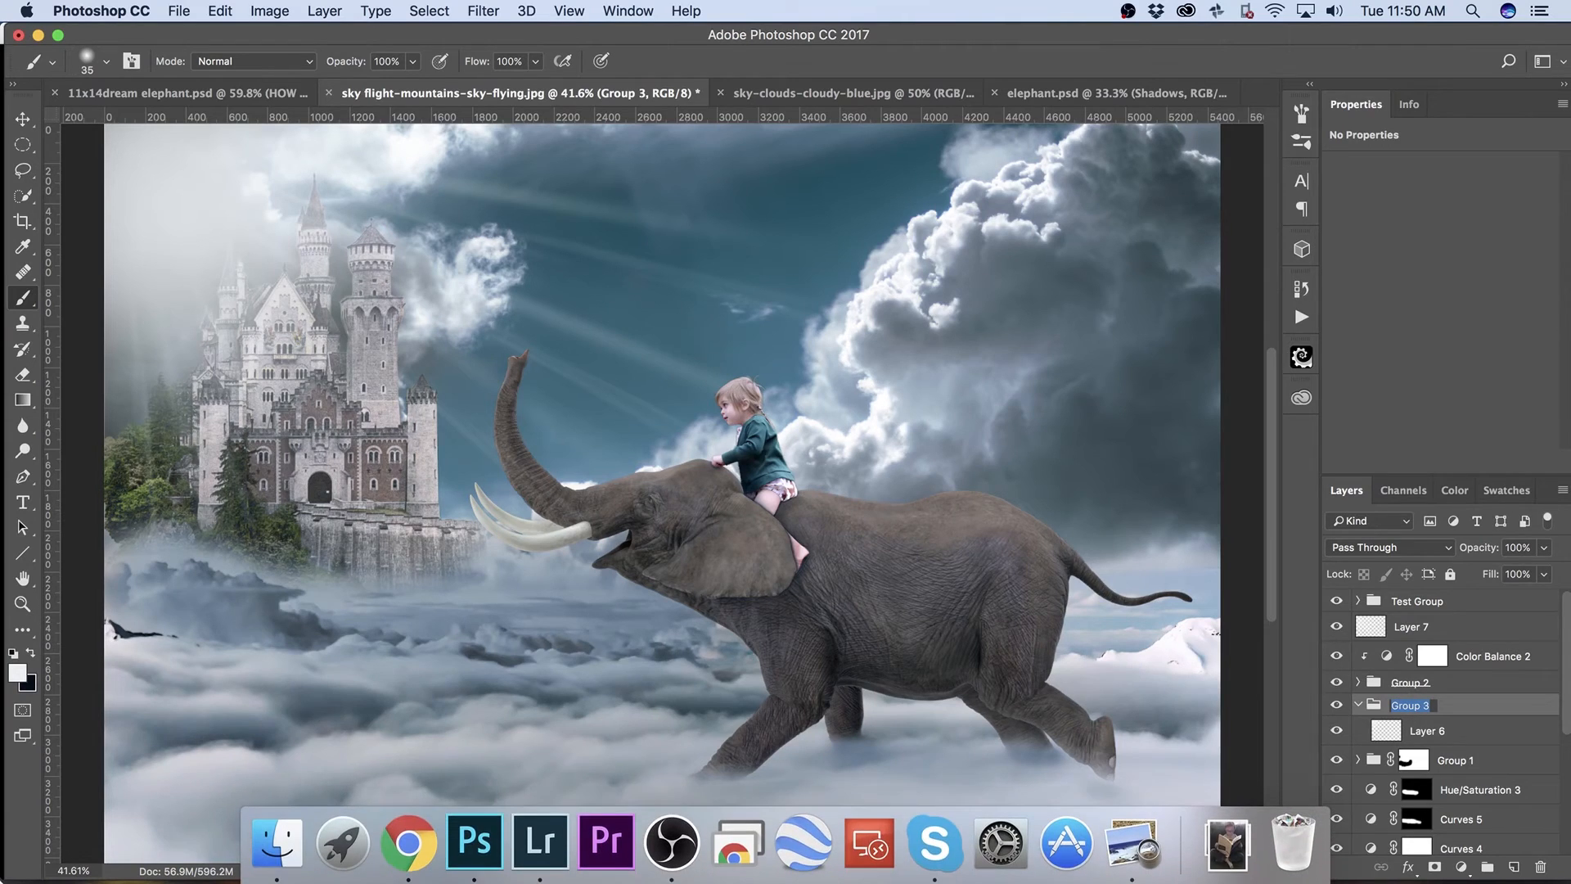
pyautogui.press('Return')
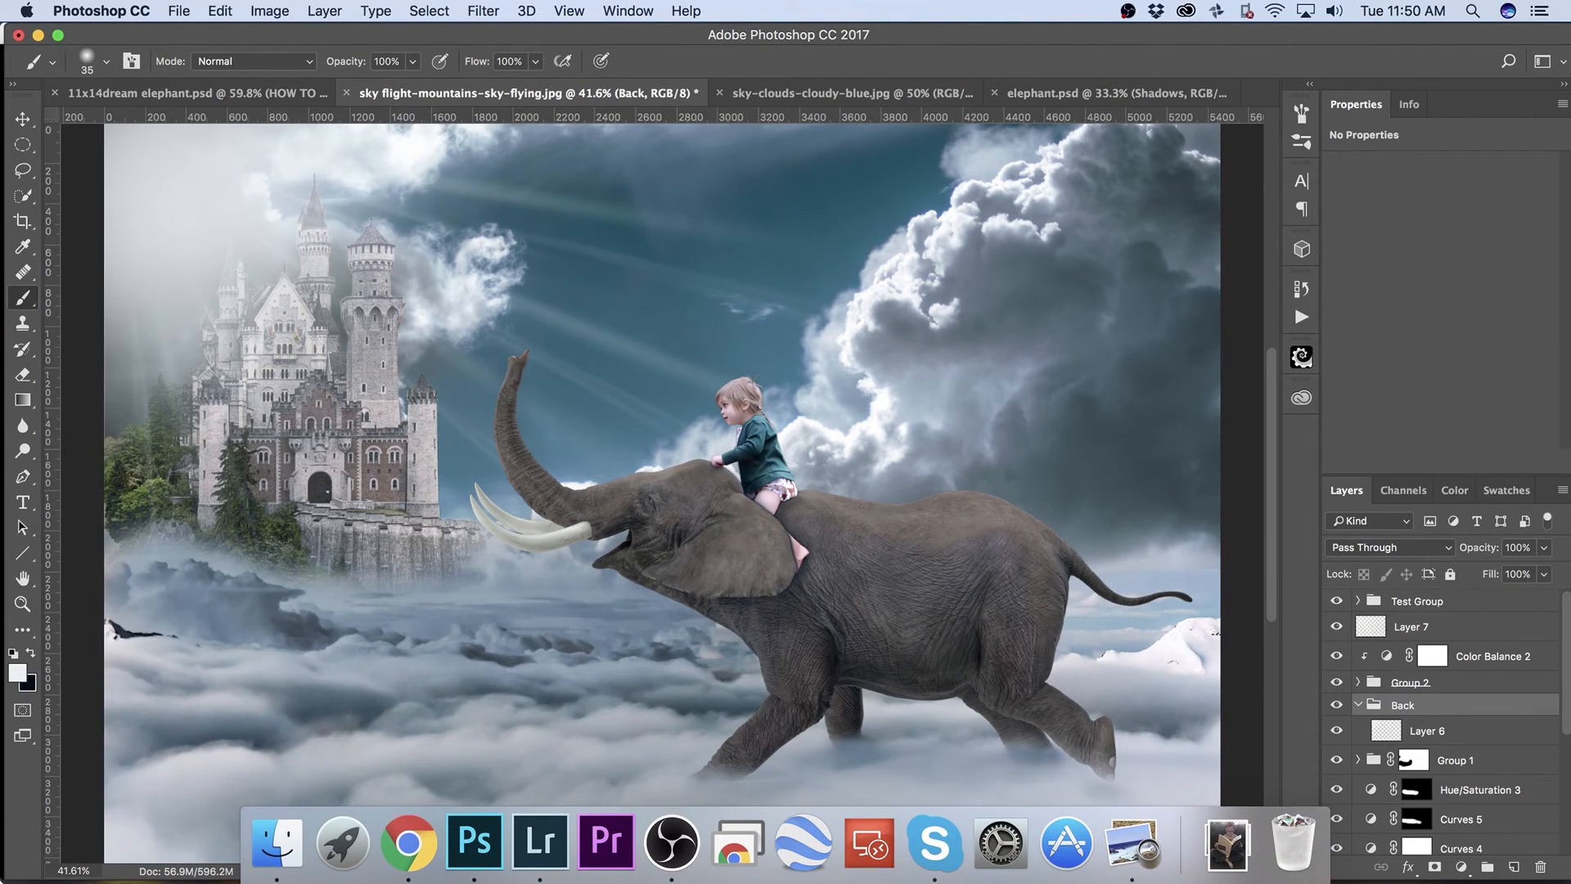
# Rename Group 2 as Elephant and select the Back group.
pyautogui.doubleClick(1421, 684)
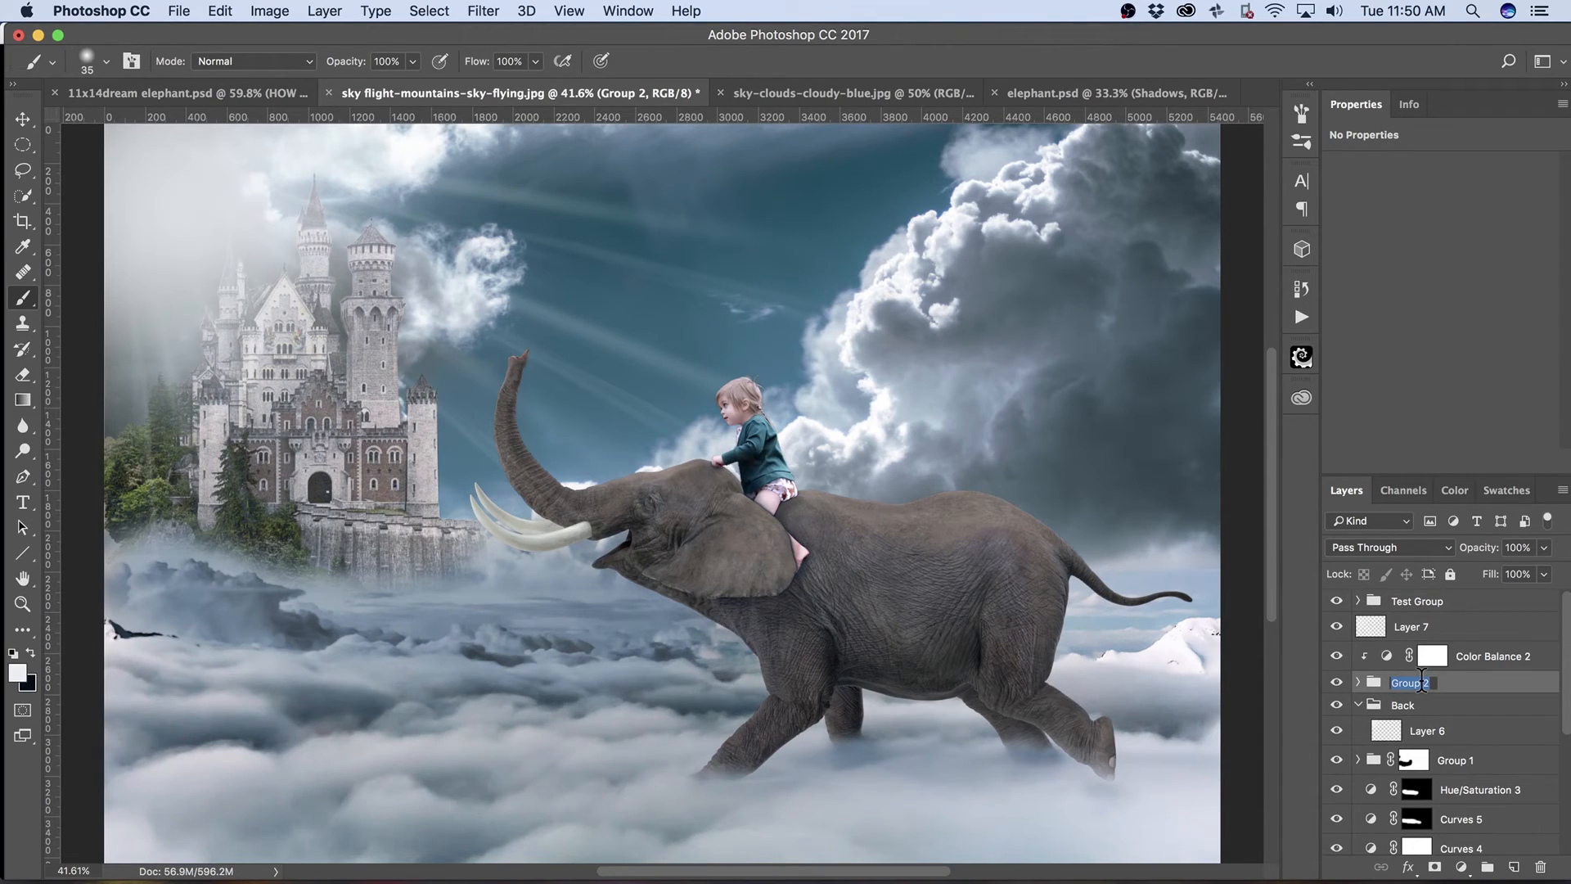
pyautogui.write('Elephant')
pyautogui.press('Return')
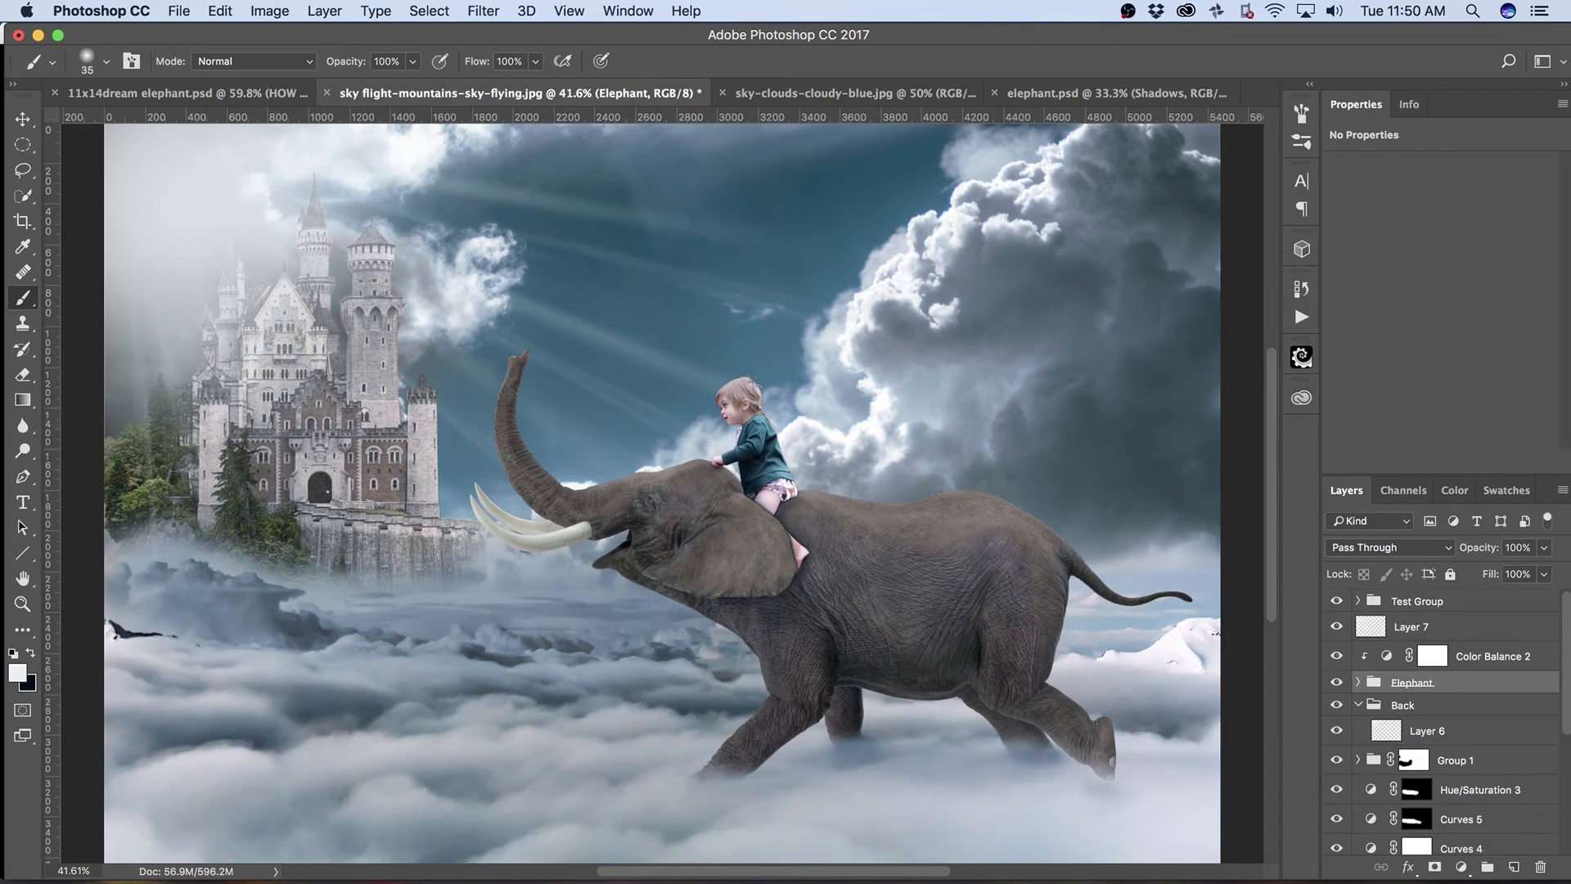
pyautogui.click(1470, 707)
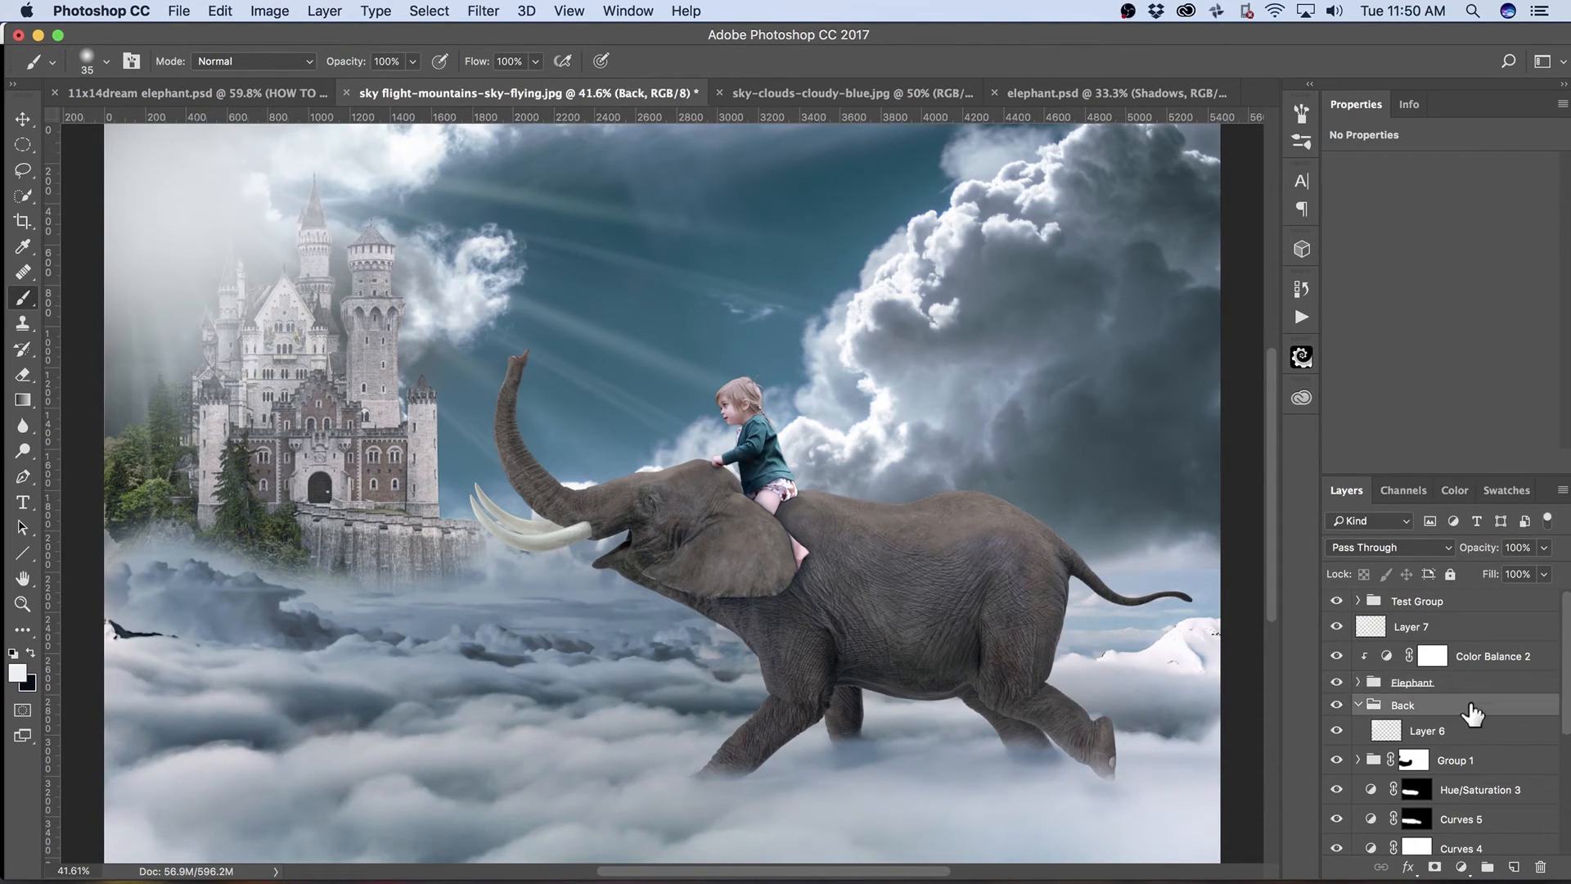
# Add a new layer above Layer 6 in the Back group and choose the 300 px cloud brush.
pyautogui.click(1513, 867)
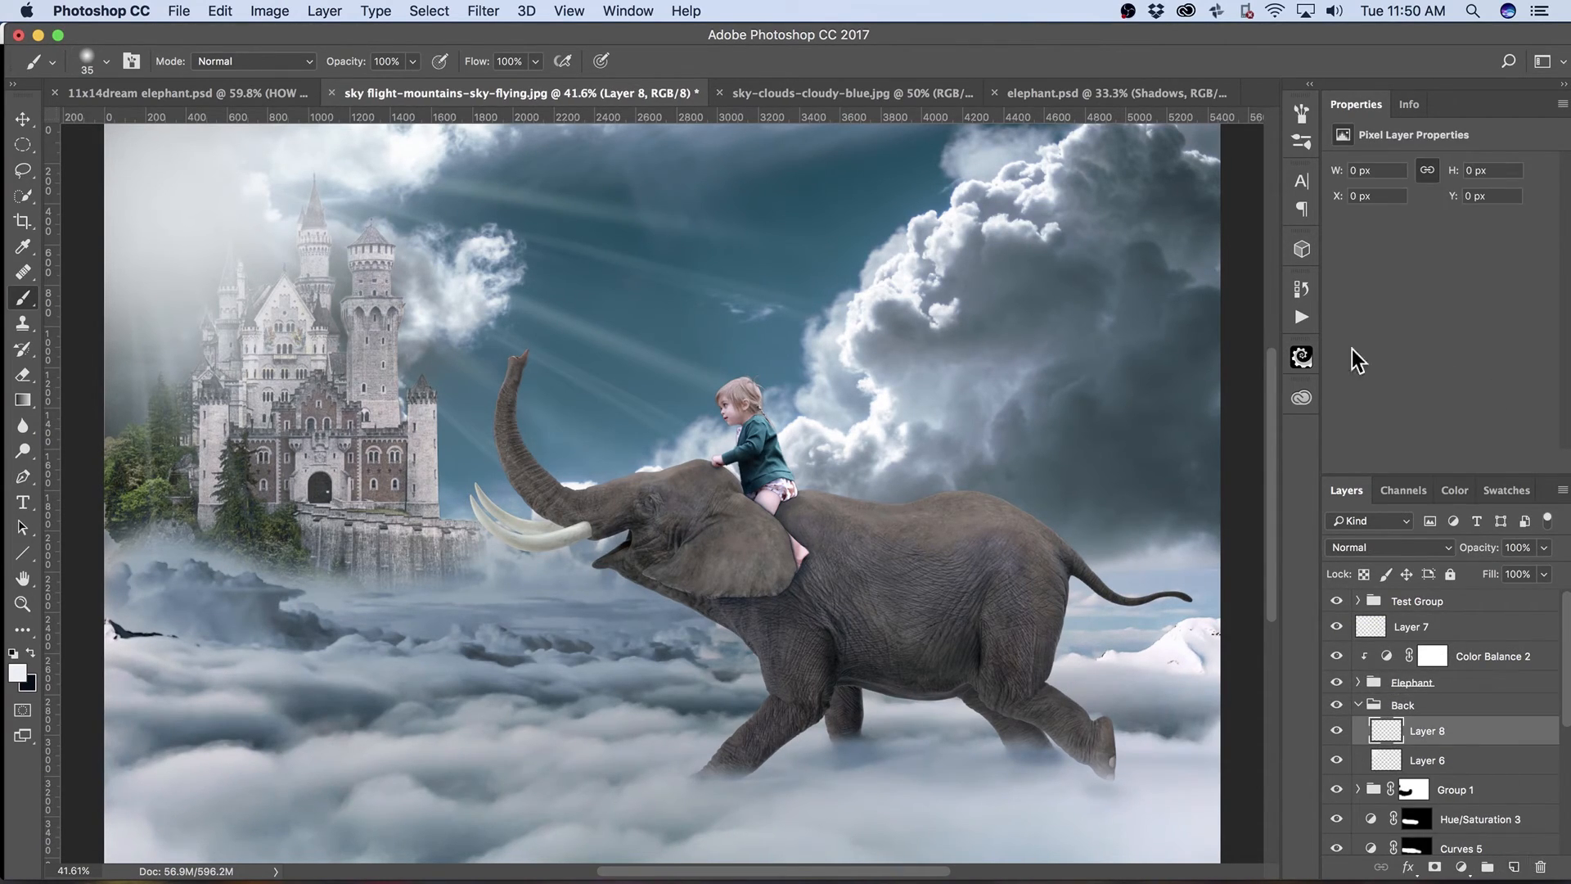
pyautogui.click(95, 62)
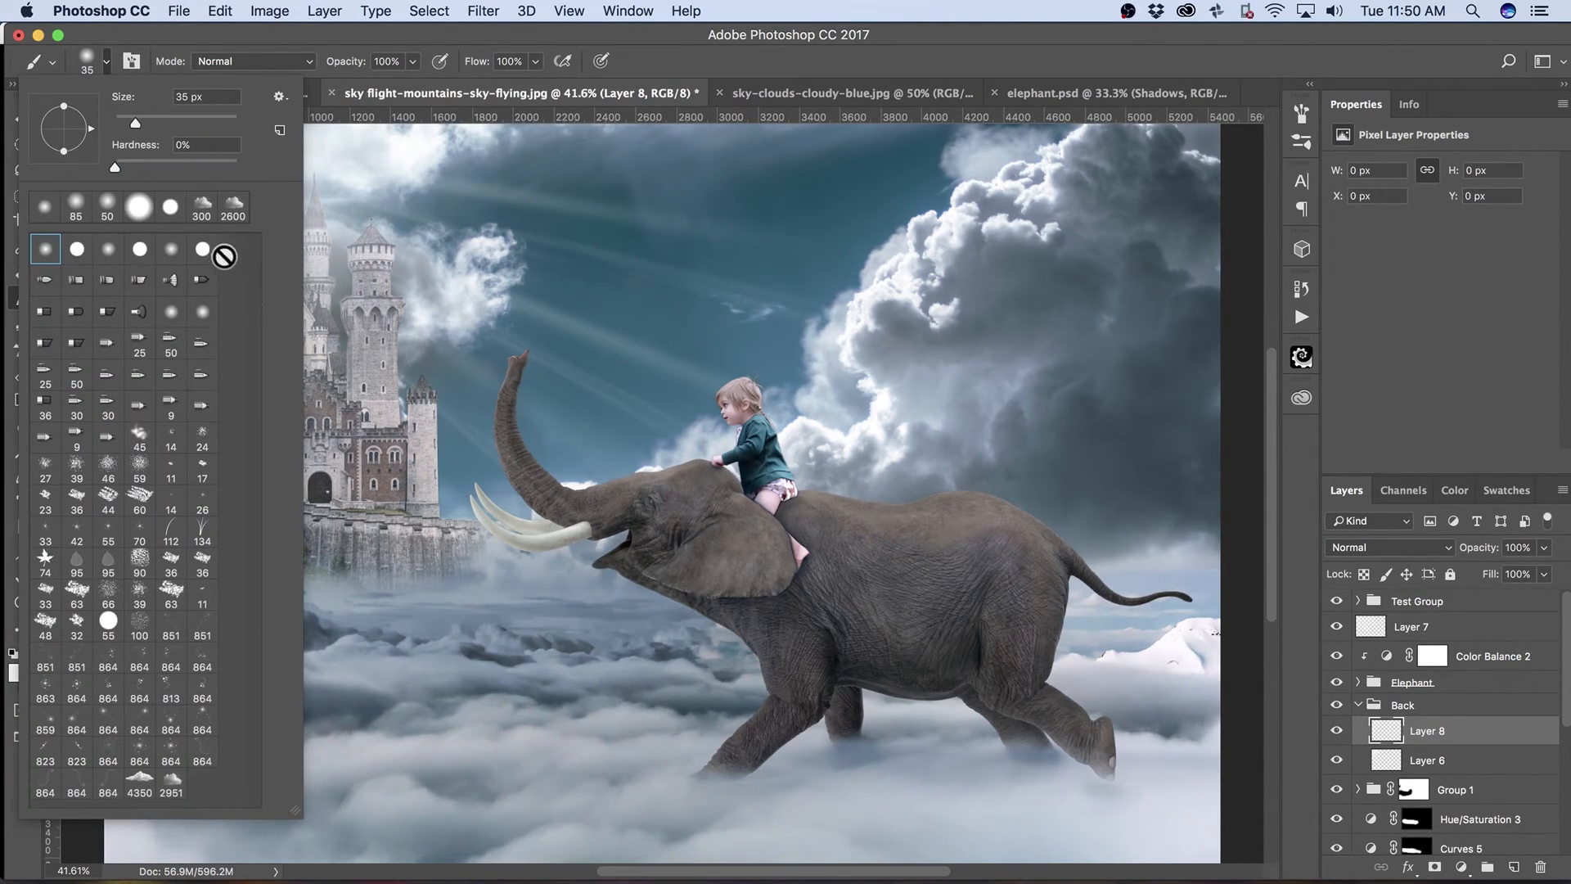
pyautogui.click(202, 214)
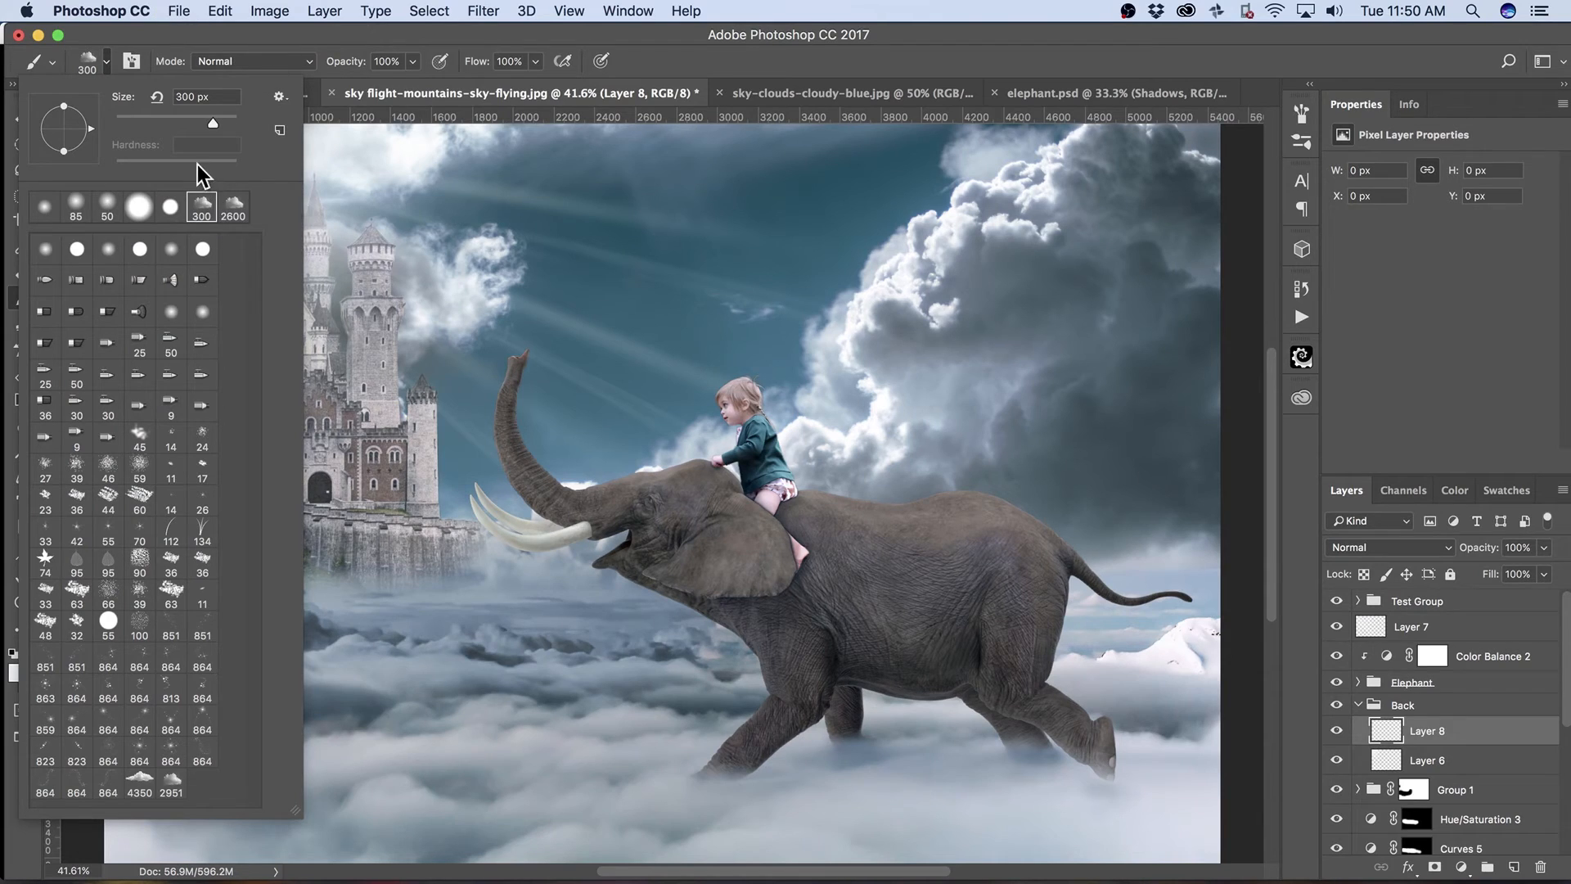
pyautogui.doubleClick(202, 209)
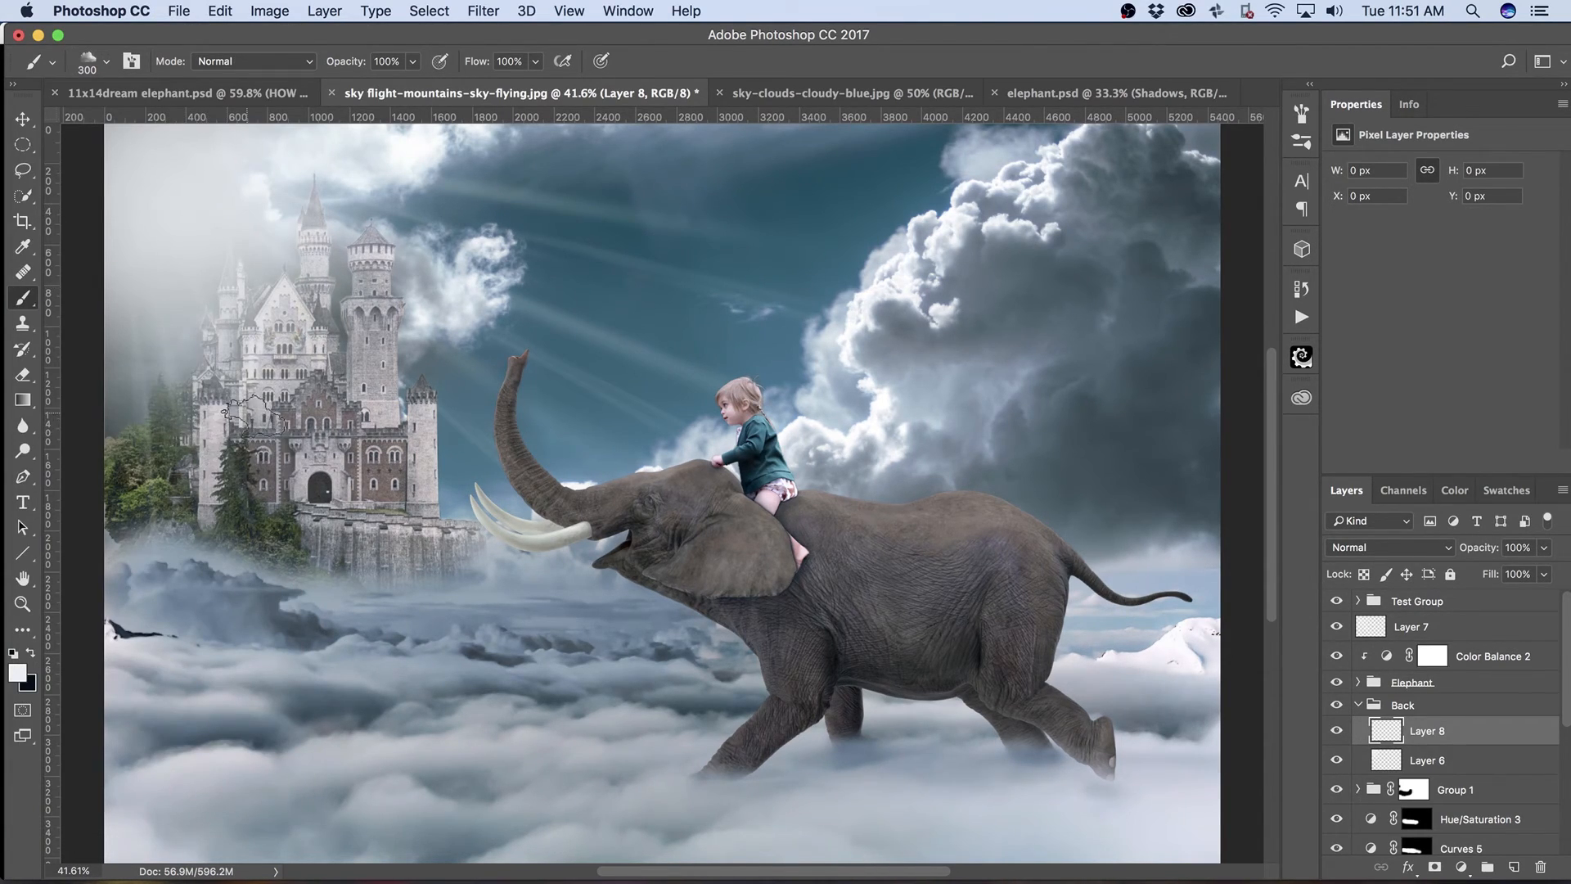
# Set the cloud brush's Size Jitter to 19% and try different Scatter amounts, ending at 228%.
pyautogui.click(131, 62)
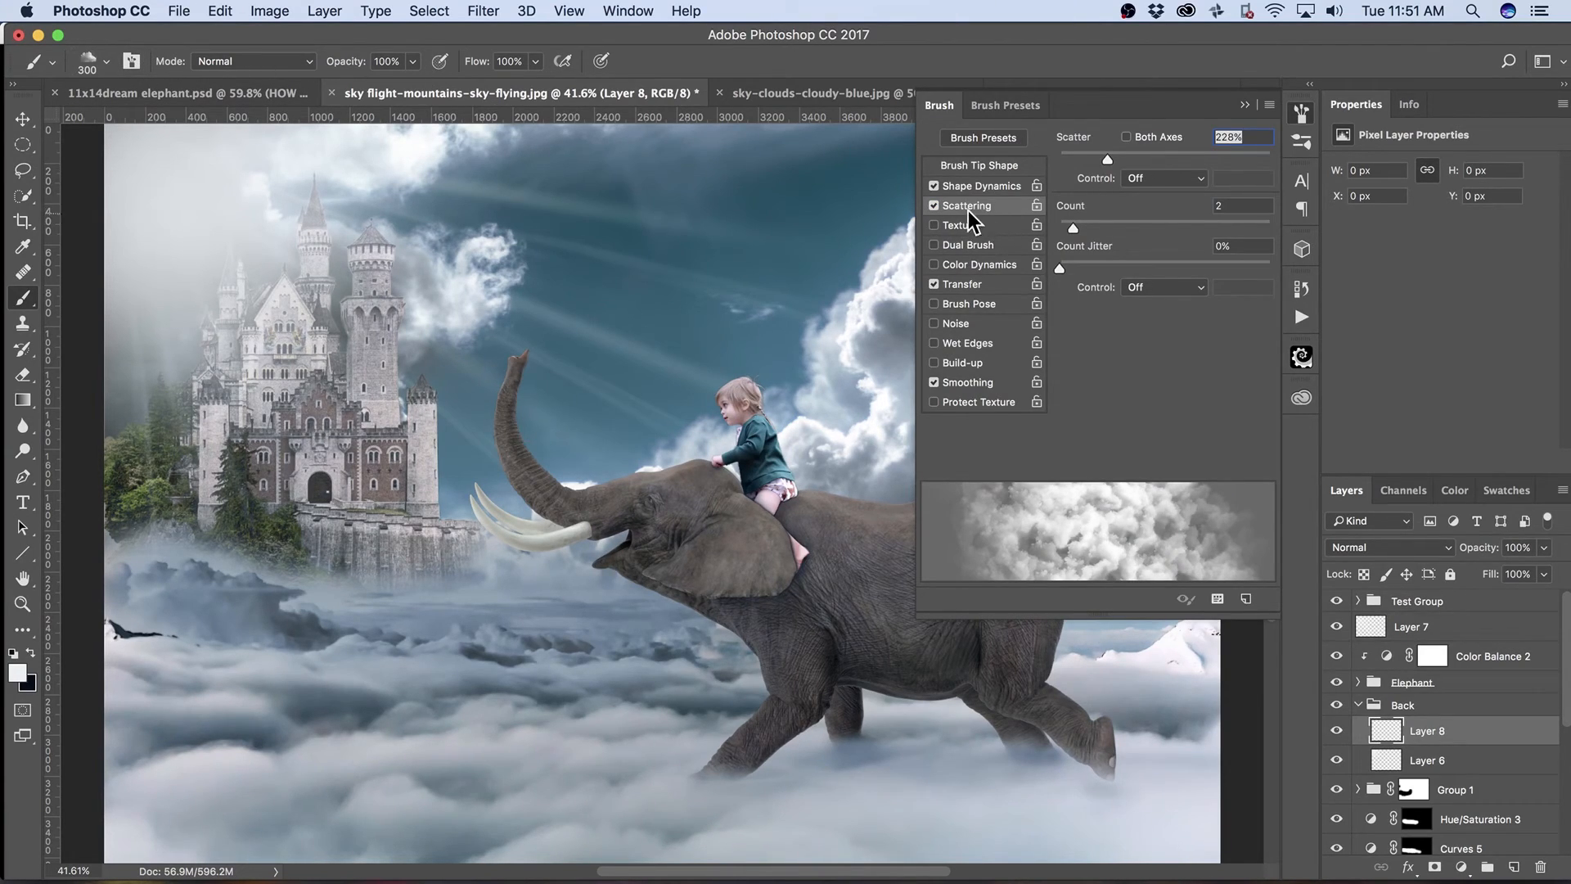
pyautogui.click(978, 186)
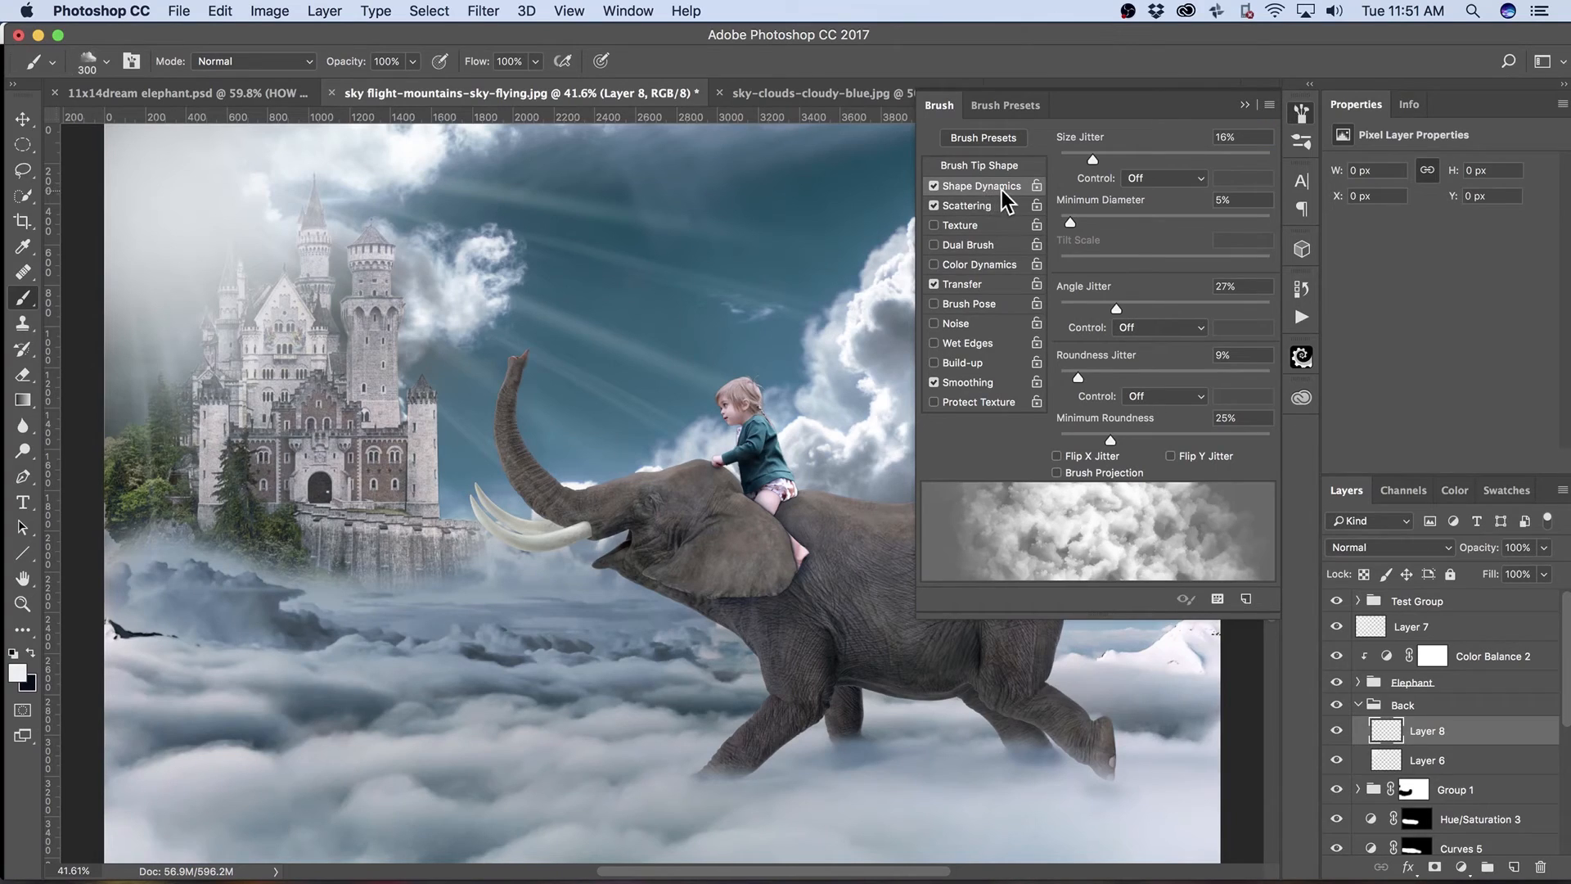
pyautogui.moveTo(1093, 162); pyautogui.dragTo(1101, 164)
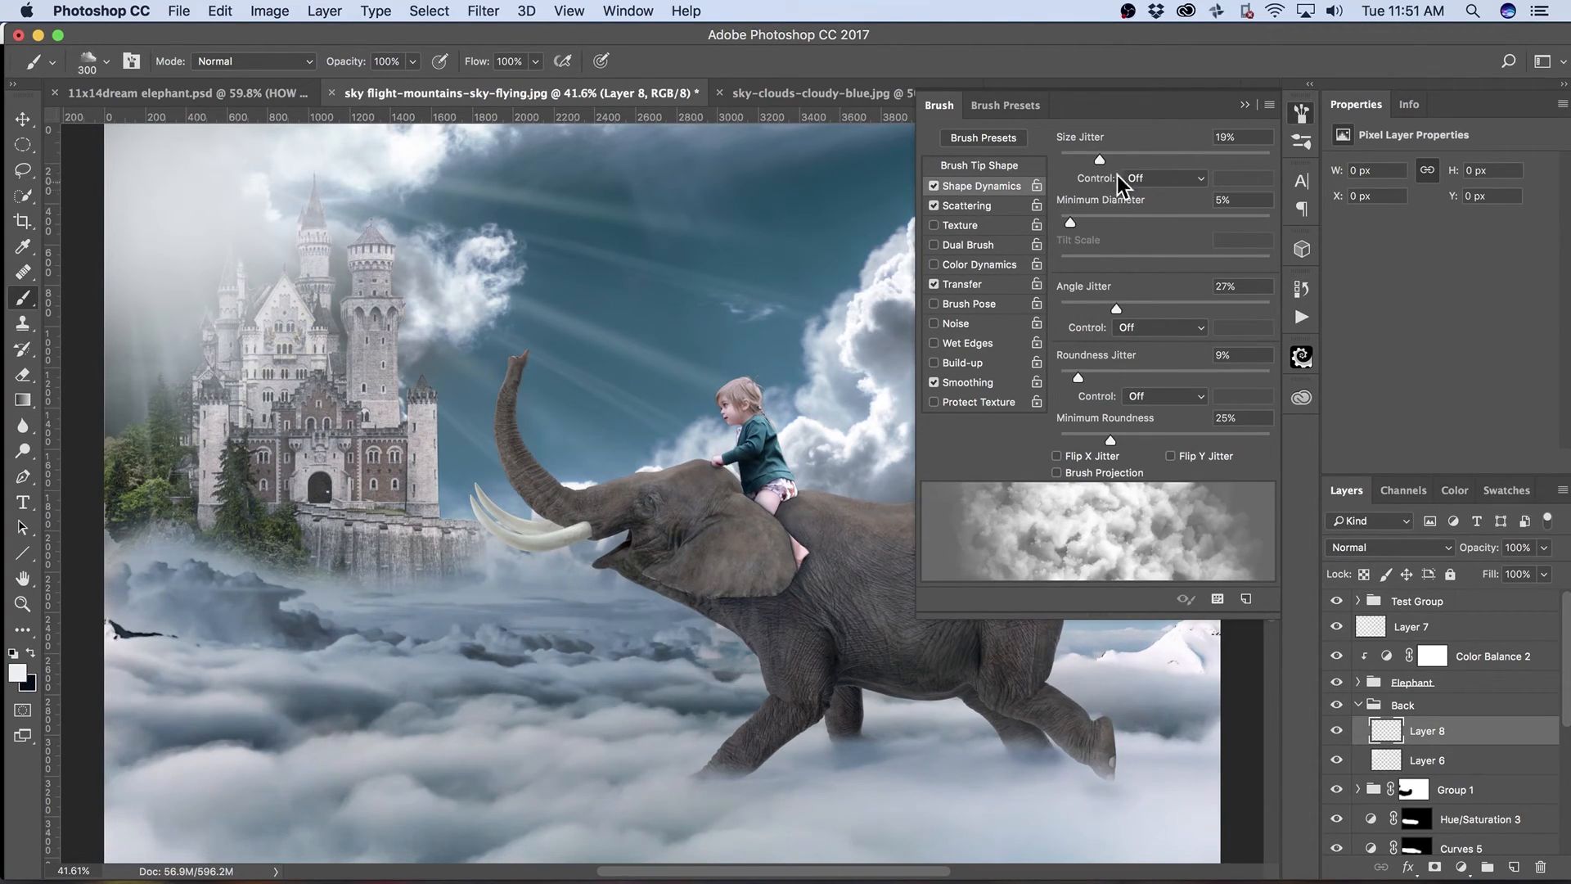
pyautogui.click(983, 209)
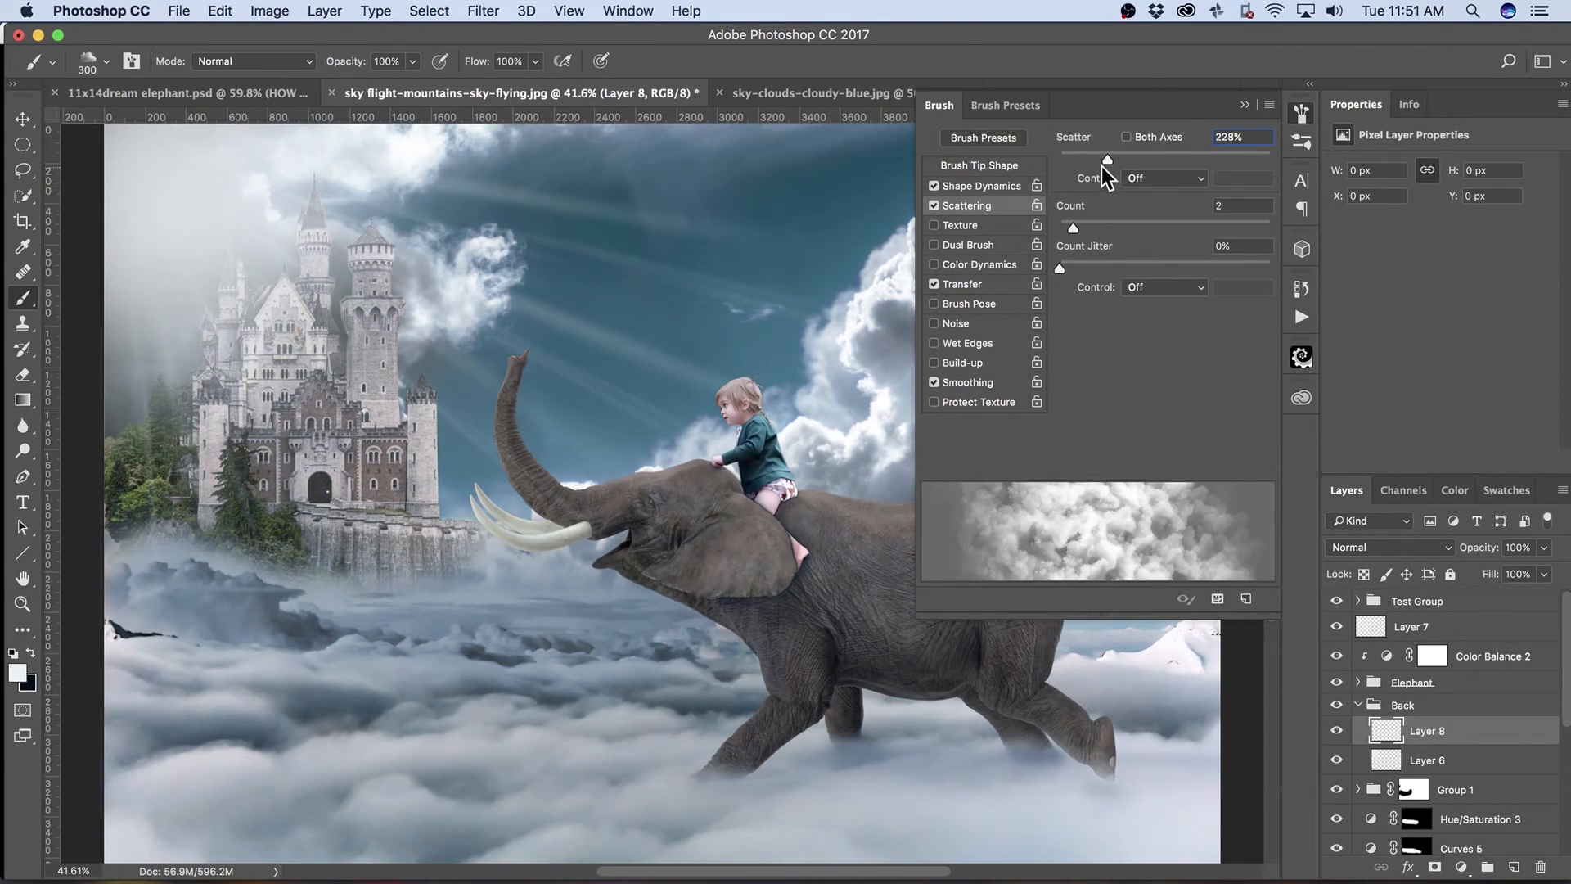
pyautogui.moveTo(1110, 159); pyautogui.dragTo(889, 336)
pyautogui.moveTo(1059, 159)
pyautogui.mouseDown()
pyautogui.moveTo(1107, 156)
pyautogui.moveTo(1038, 165)
pyautogui.moveTo(1107, 155)
pyautogui.mouseUp()
# Set the cloud brush's Flow Jitter to 18% in its Transfer settings.
pyautogui.click(985, 286)
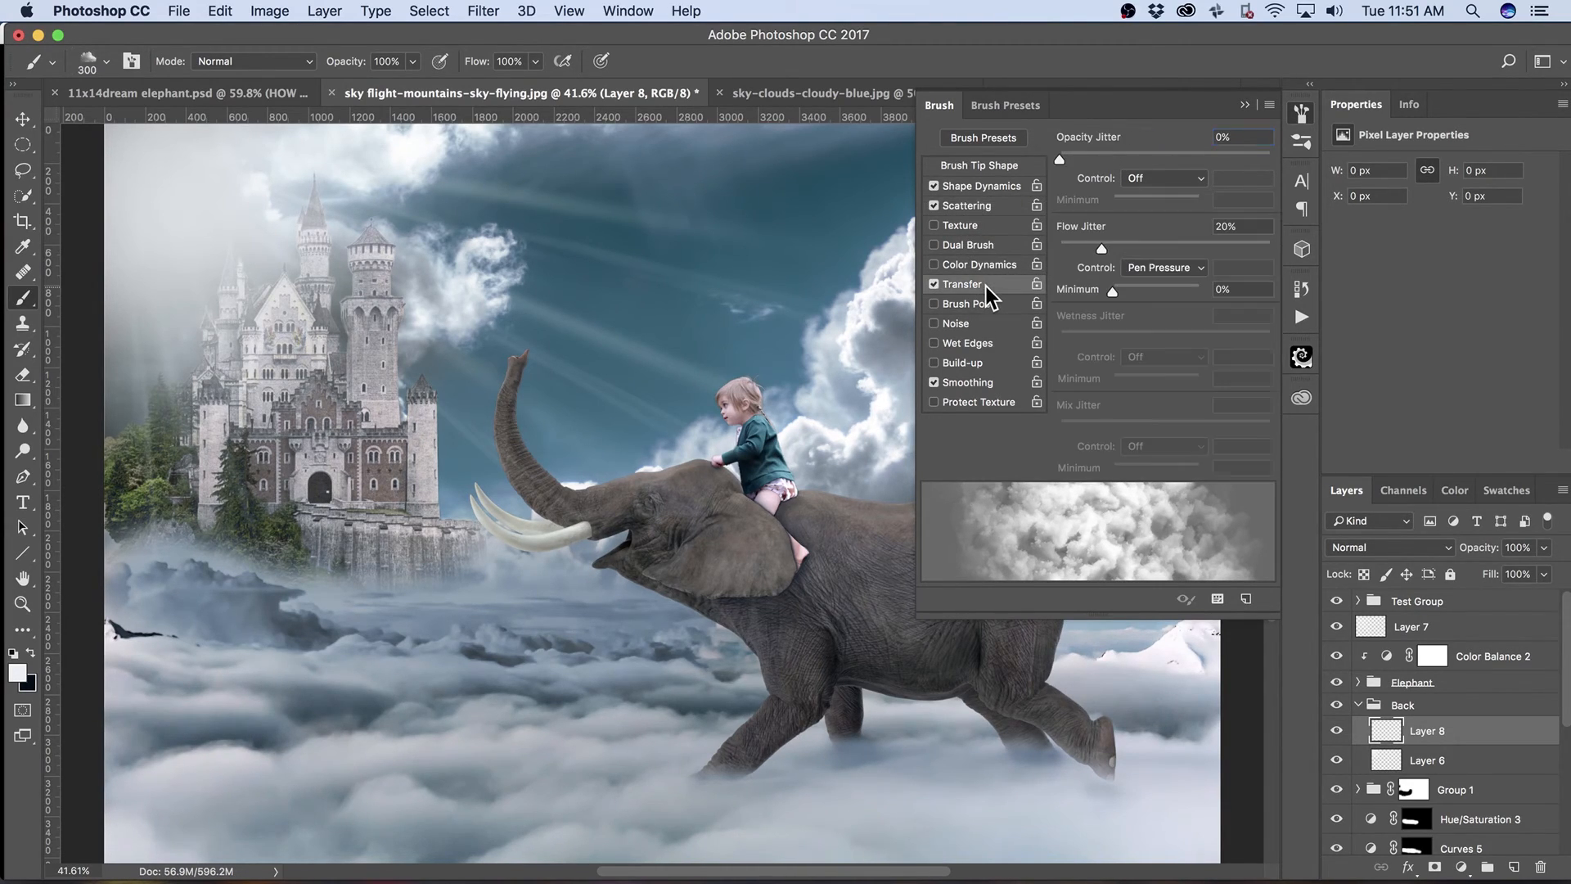
pyautogui.moveTo(1106, 245); pyautogui.dragTo(1057, 247)
pyautogui.click(1089, 244)
pyautogui.click(1245, 105)
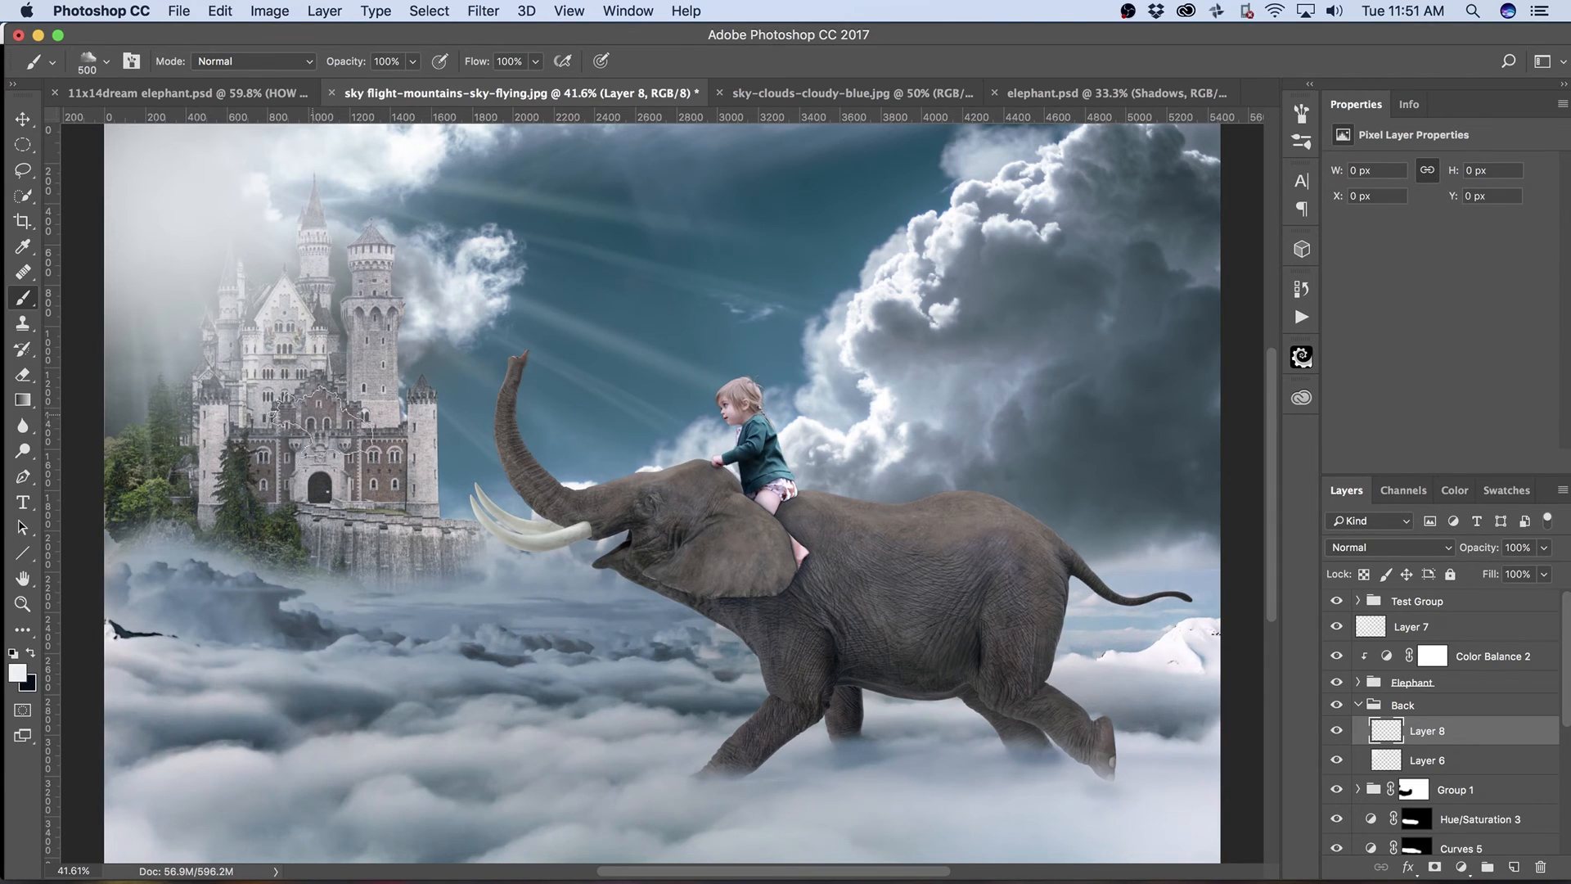
# Try painting clouds over the sky and behind the elephant with a 1400 px brush, and undo the strokes.
pyautogui.press(']')
pyautogui.press(']')
pyautogui.press(']')
pyautogui.press(']')
pyautogui.press(']')
pyautogui.press(']')
pyautogui.press(']')
pyautogui.press(']')
pyautogui.press(']')
pyautogui.press(']')
pyautogui.press(']')
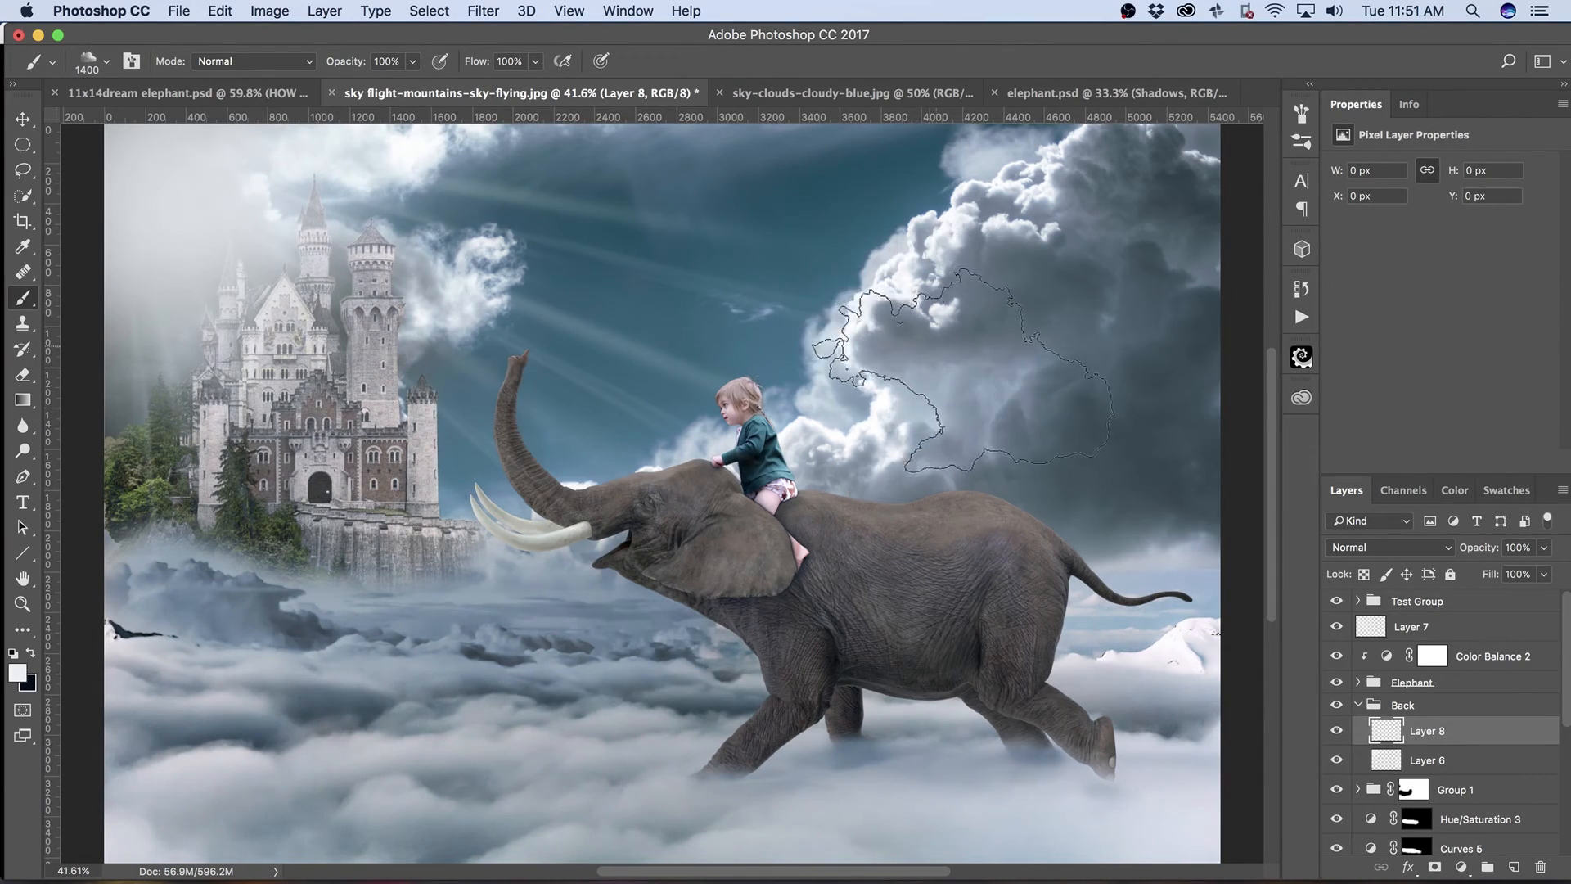
pyautogui.moveTo(959, 344)
pyautogui.mouseDown()
pyautogui.moveTo(957, 364)
pyautogui.moveTo(975, 346)
pyautogui.mouseUp()
pyautogui.moveTo(1051, 295)
pyautogui.mouseDown()
pyautogui.moveTo(941, 421)
pyautogui.moveTo(1047, 457)
pyautogui.moveTo(1127, 548)
pyautogui.moveTo(1048, 758)
pyautogui.moveTo(1110, 729)
pyautogui.moveTo(1101, 691)
pyautogui.mouseUp()
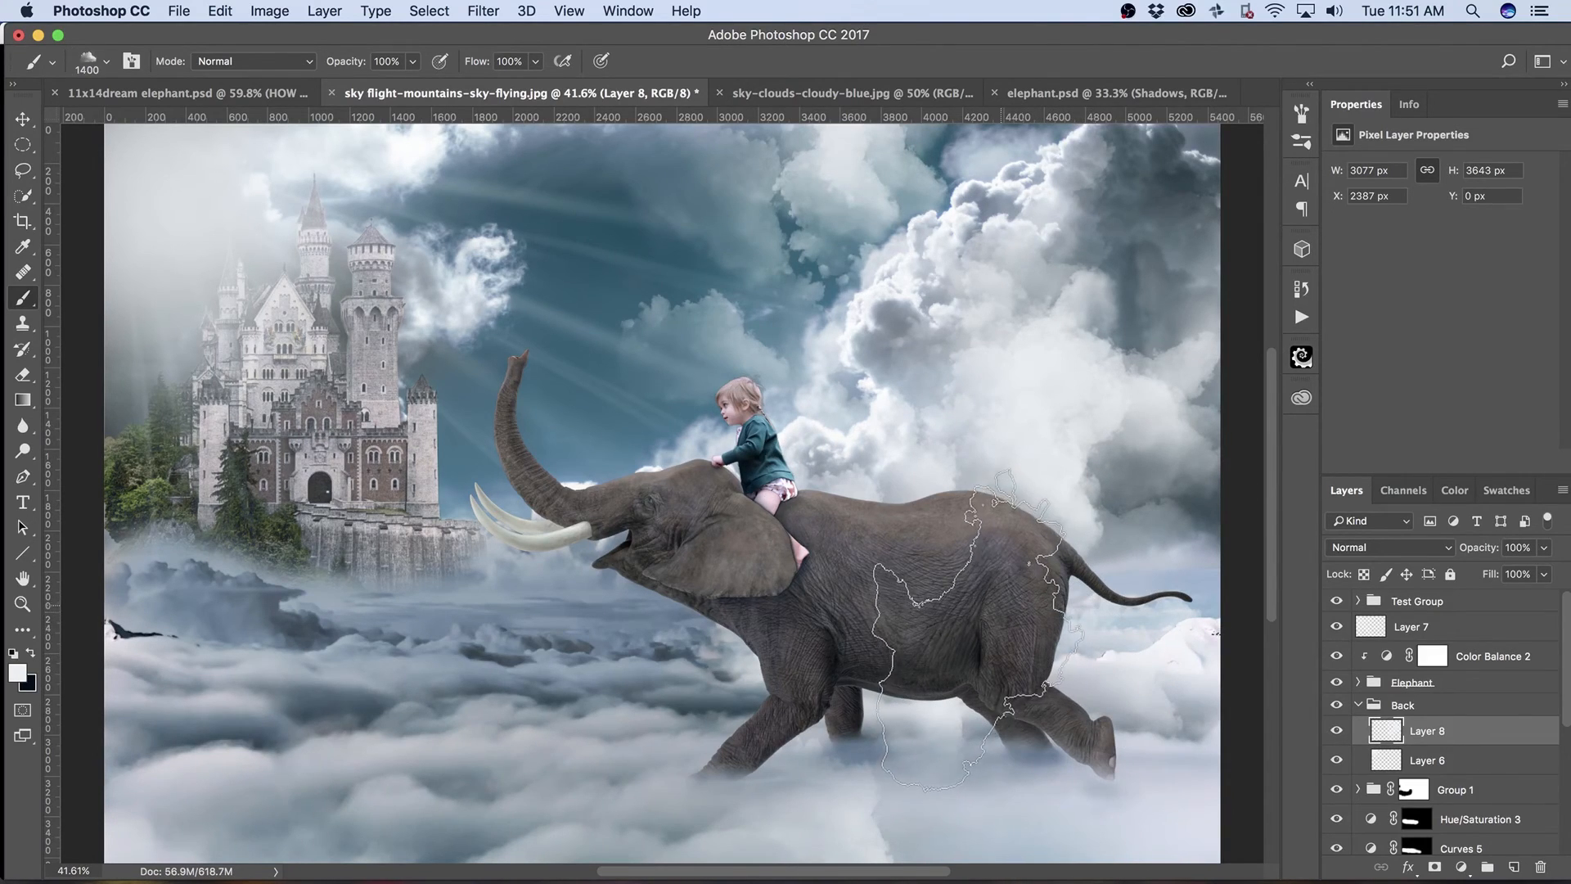
pyautogui.press('super+z')
pyautogui.press('super+z')
pyautogui.press('super+z')
pyautogui.press('super+z')
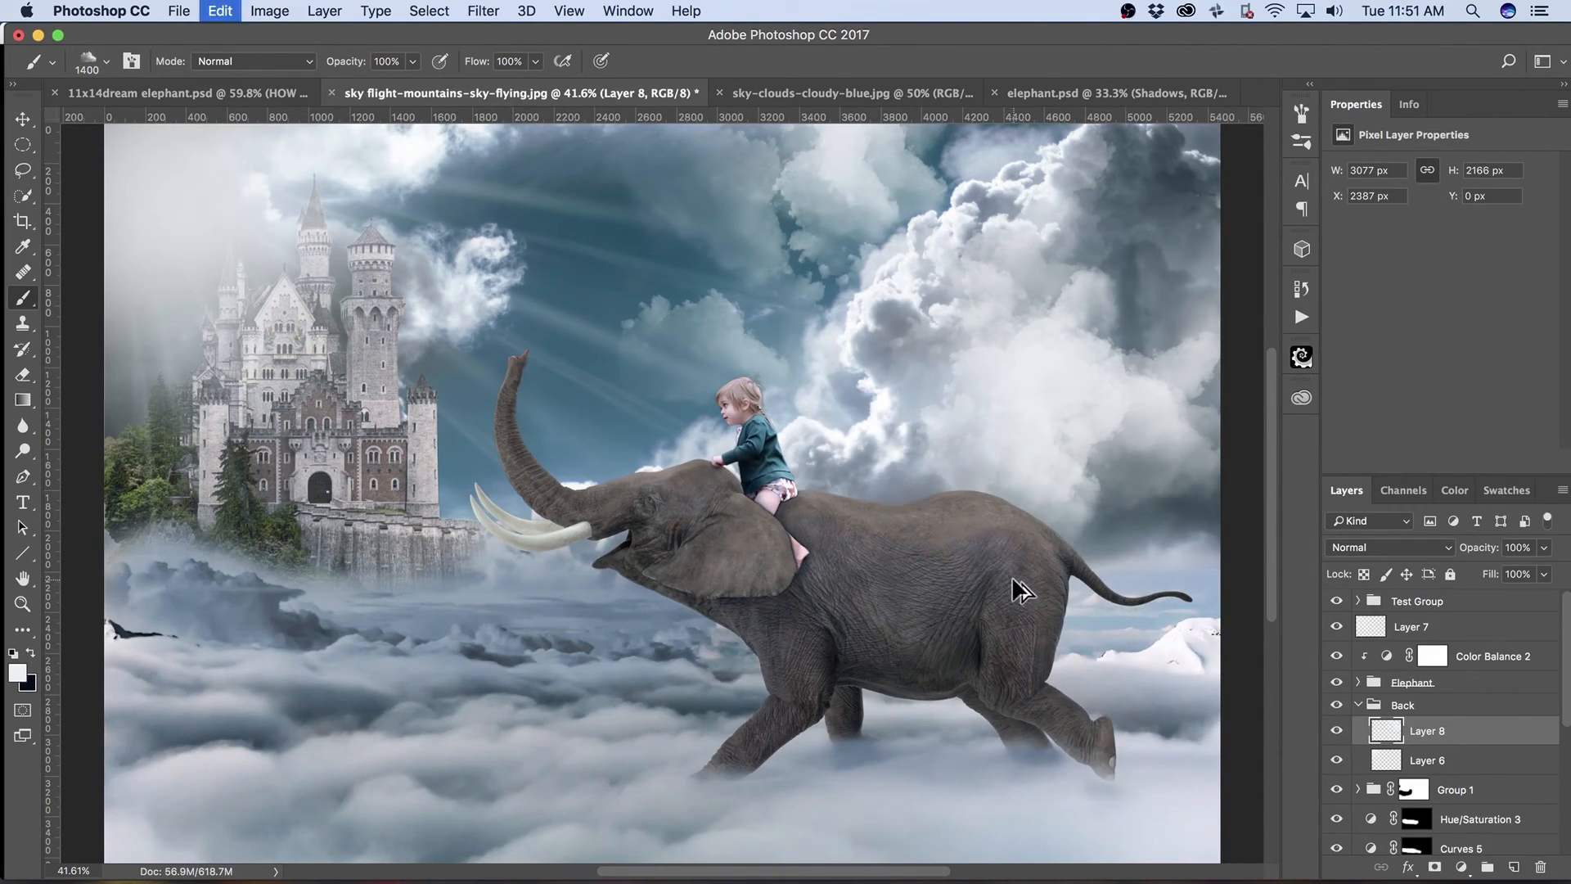
# Reduce the cloud brush to 600 px and try a full-opacity cloud stroke below the castle, undoing the stroke.
pyautogui.press('[')
pyautogui.press('[')
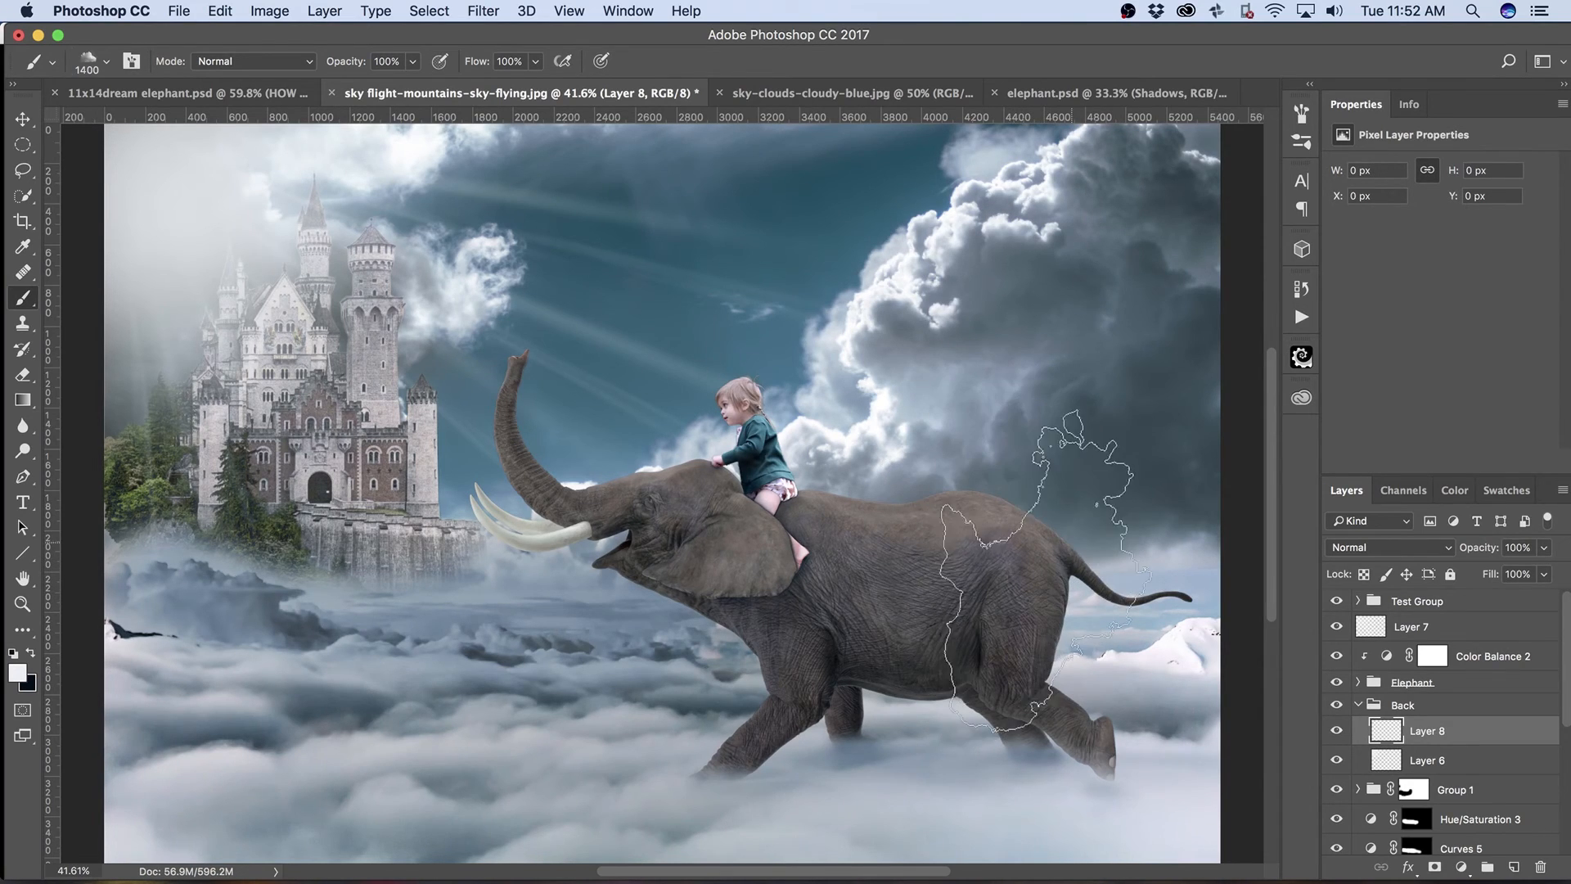
pyautogui.press('[')
pyautogui.press('[')
pyautogui.press('[')
pyautogui.press('[')
pyautogui.press('[')
pyautogui.press('[')
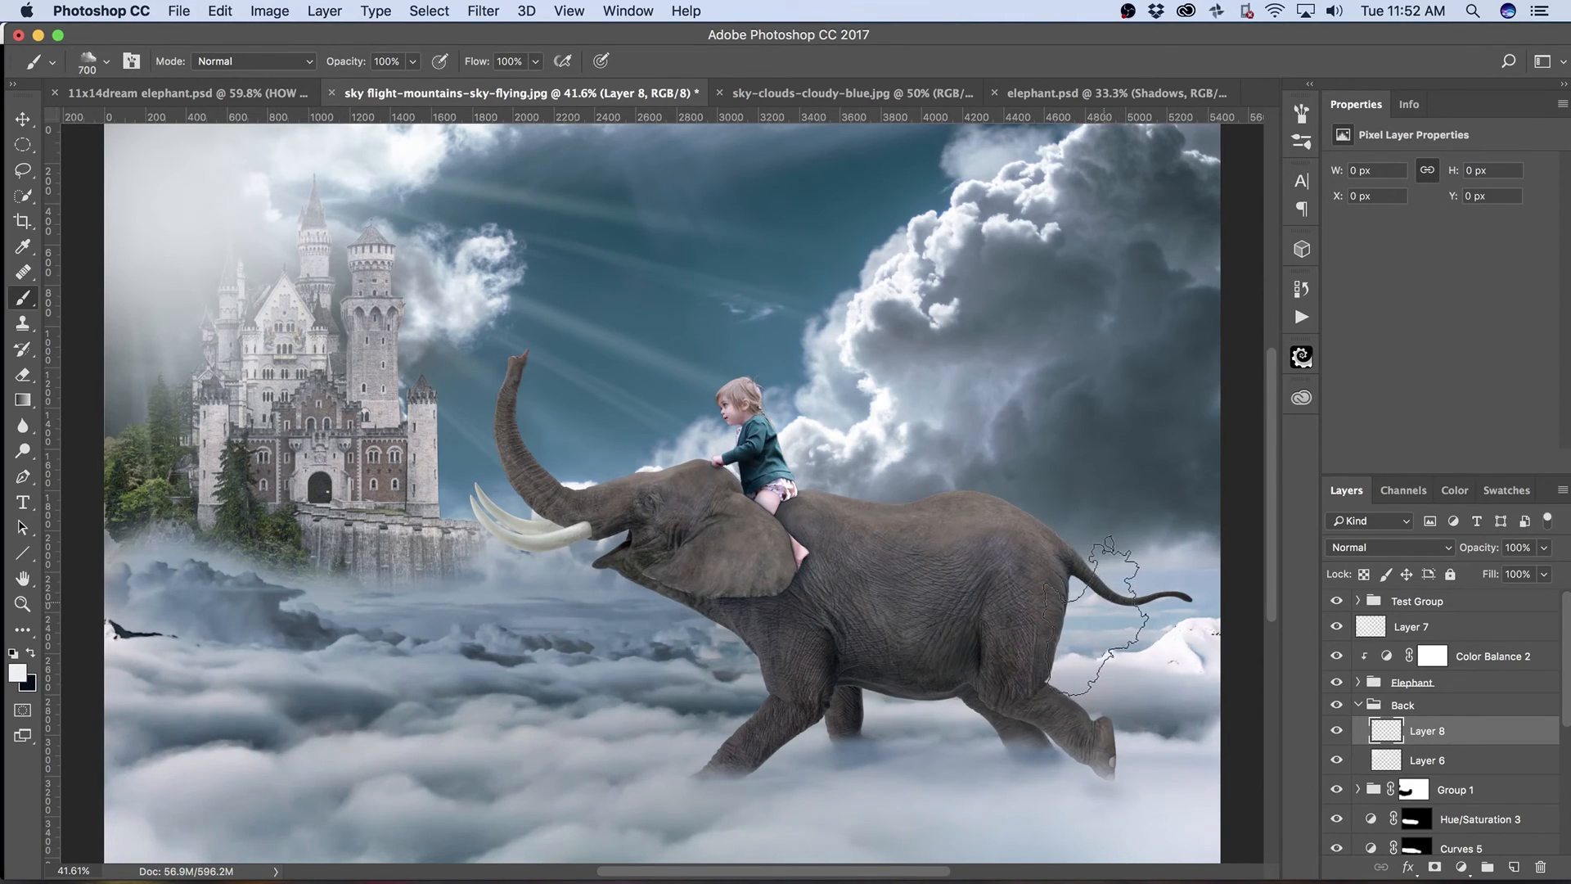
pyautogui.moveTo(262, 606)
pyautogui.mouseDown()
pyautogui.moveTo(446, 642)
pyautogui.moveTo(643, 651)
pyautogui.moveTo(696, 679)
pyautogui.mouseUp()
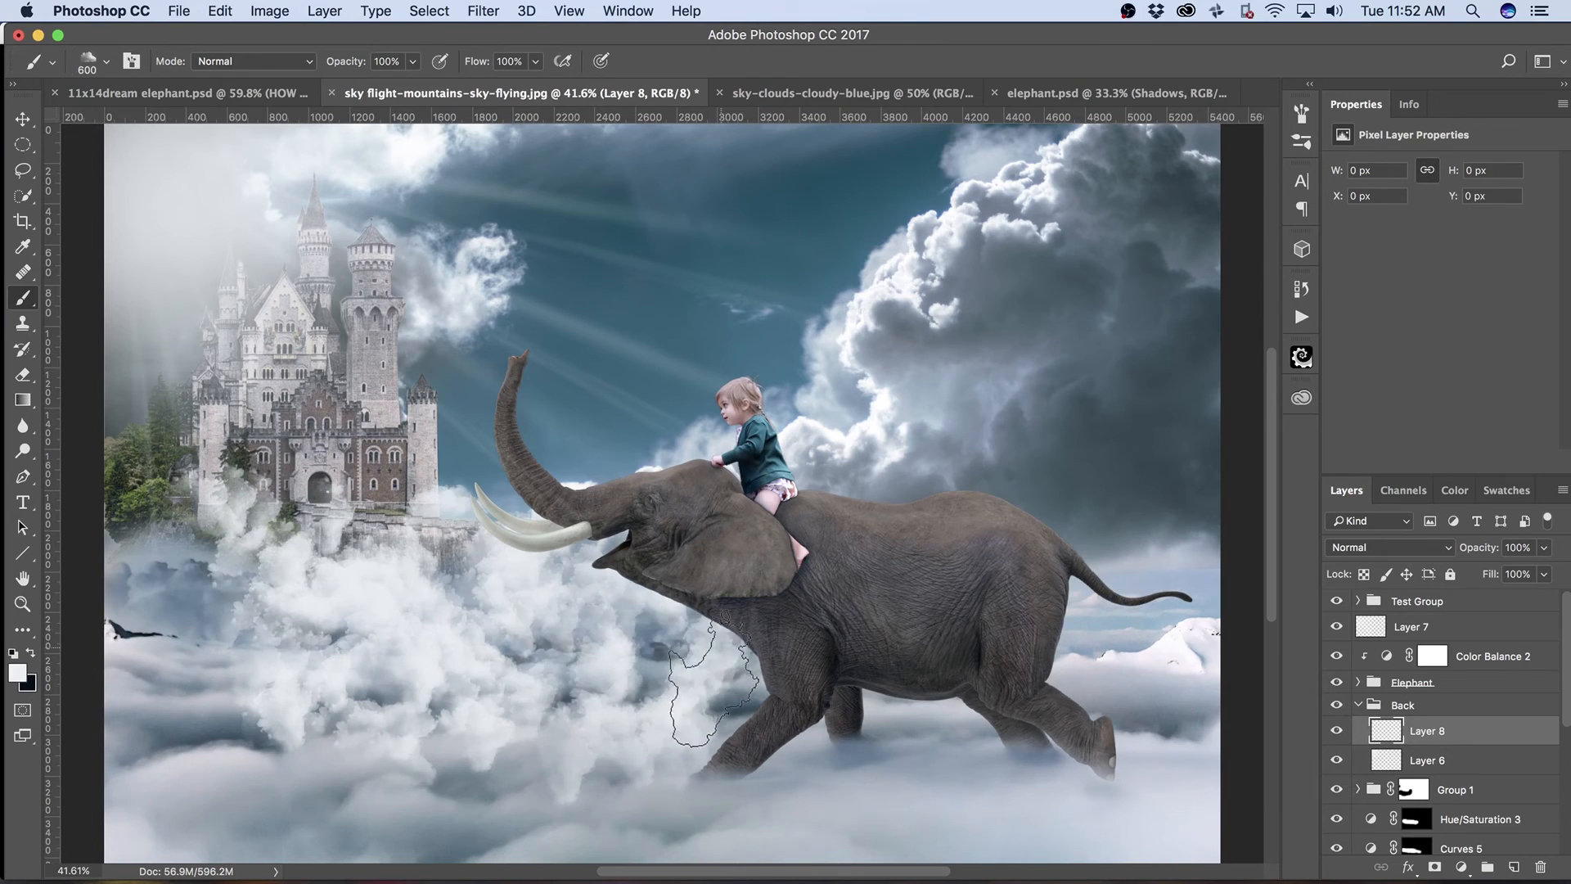
pyautogui.press('super+z')
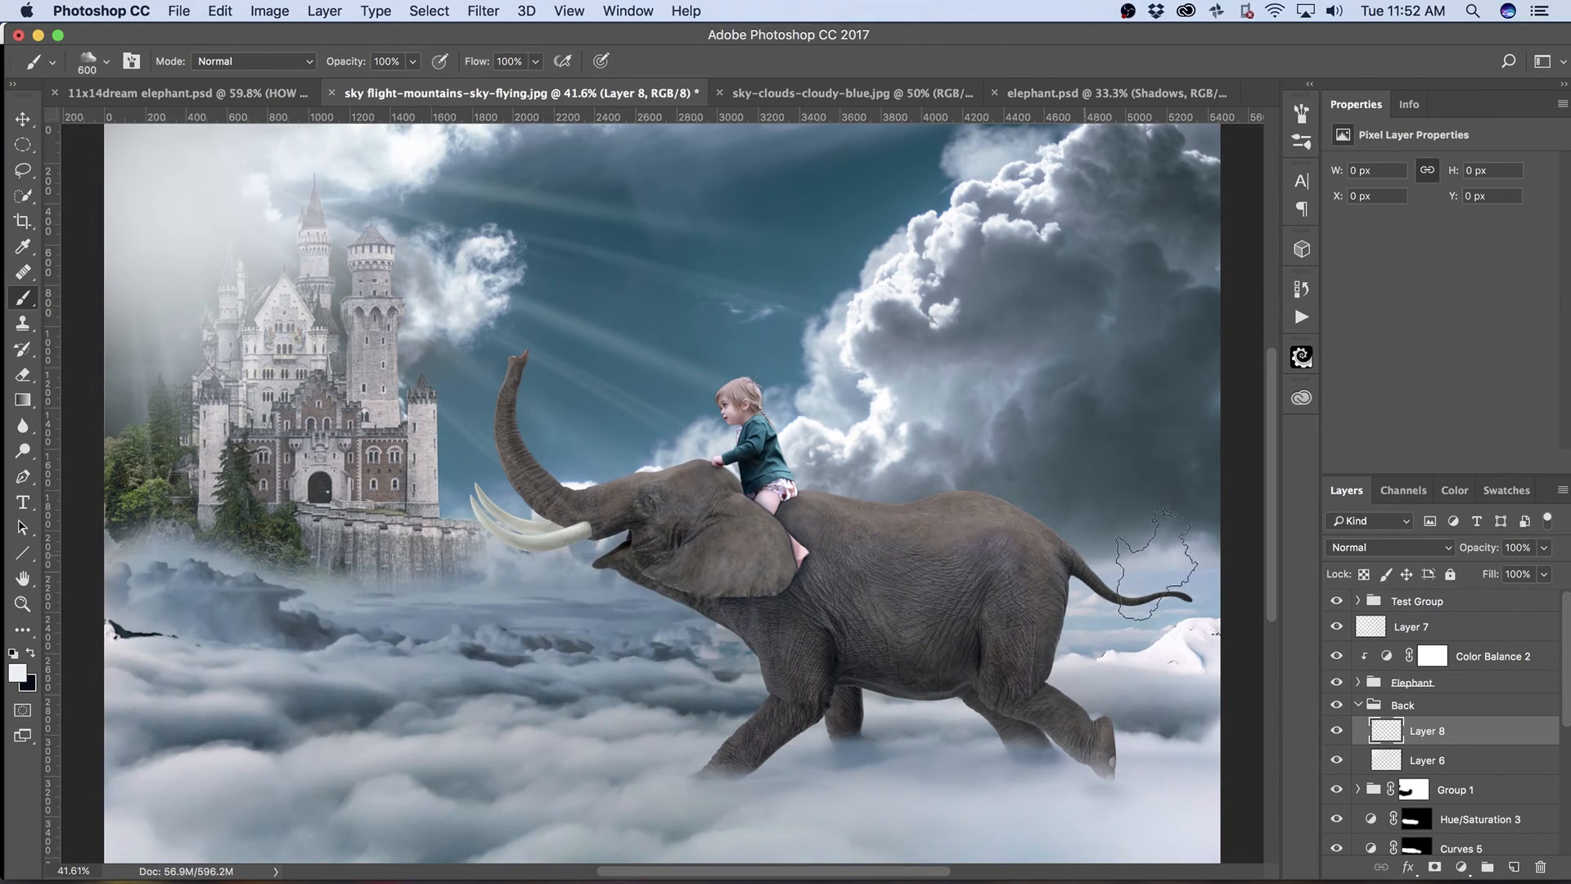
# Set the brush opacity to 50% and paint soft clouds across the cloud floor and behind the elephant.
pyautogui.press('5')
pyautogui.moveTo(221, 643)
pyautogui.mouseDown()
pyautogui.moveTo(409, 663)
pyautogui.moveTo(470, 696)
pyautogui.moveTo(732, 689)
pyautogui.moveTo(802, 783)
pyautogui.mouseUp()
pyautogui.moveTo(180, 777)
pyautogui.mouseDown()
pyautogui.moveTo(1170, 790)
pyautogui.moveTo(1192, 726)
pyautogui.moveTo(1175, 684)
pyautogui.moveTo(978, 622)
pyautogui.mouseUp()
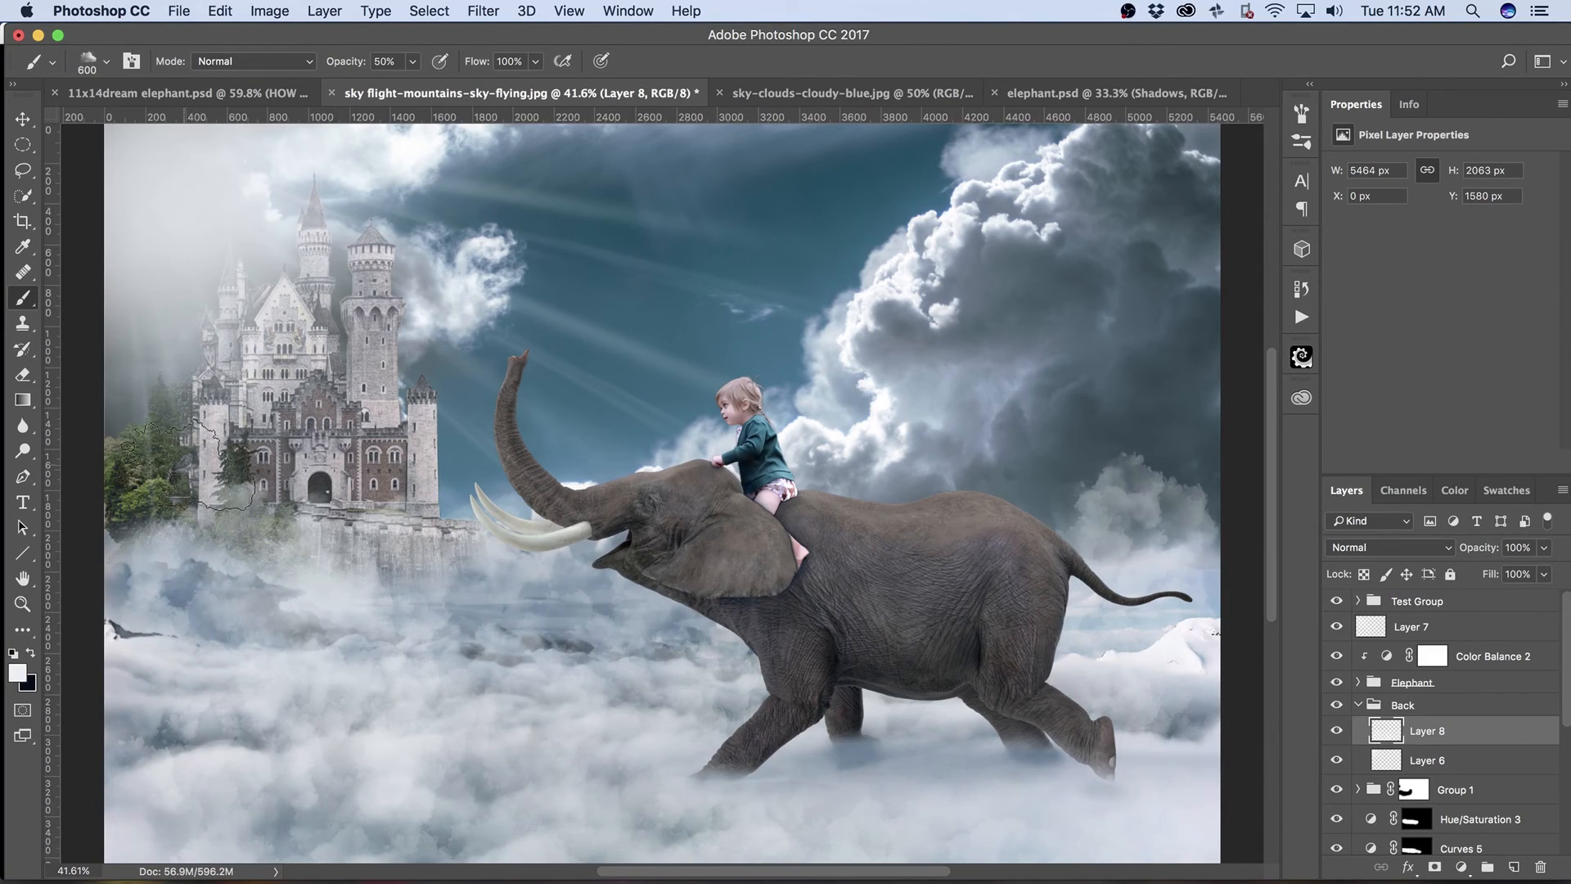
# Dab more clouds over the trees, around the castle base and along the cloud floor to the elephant's rear.
pyautogui.moveTo(157, 458); pyautogui.dragTo(168, 512)
pyautogui.click(137, 471)
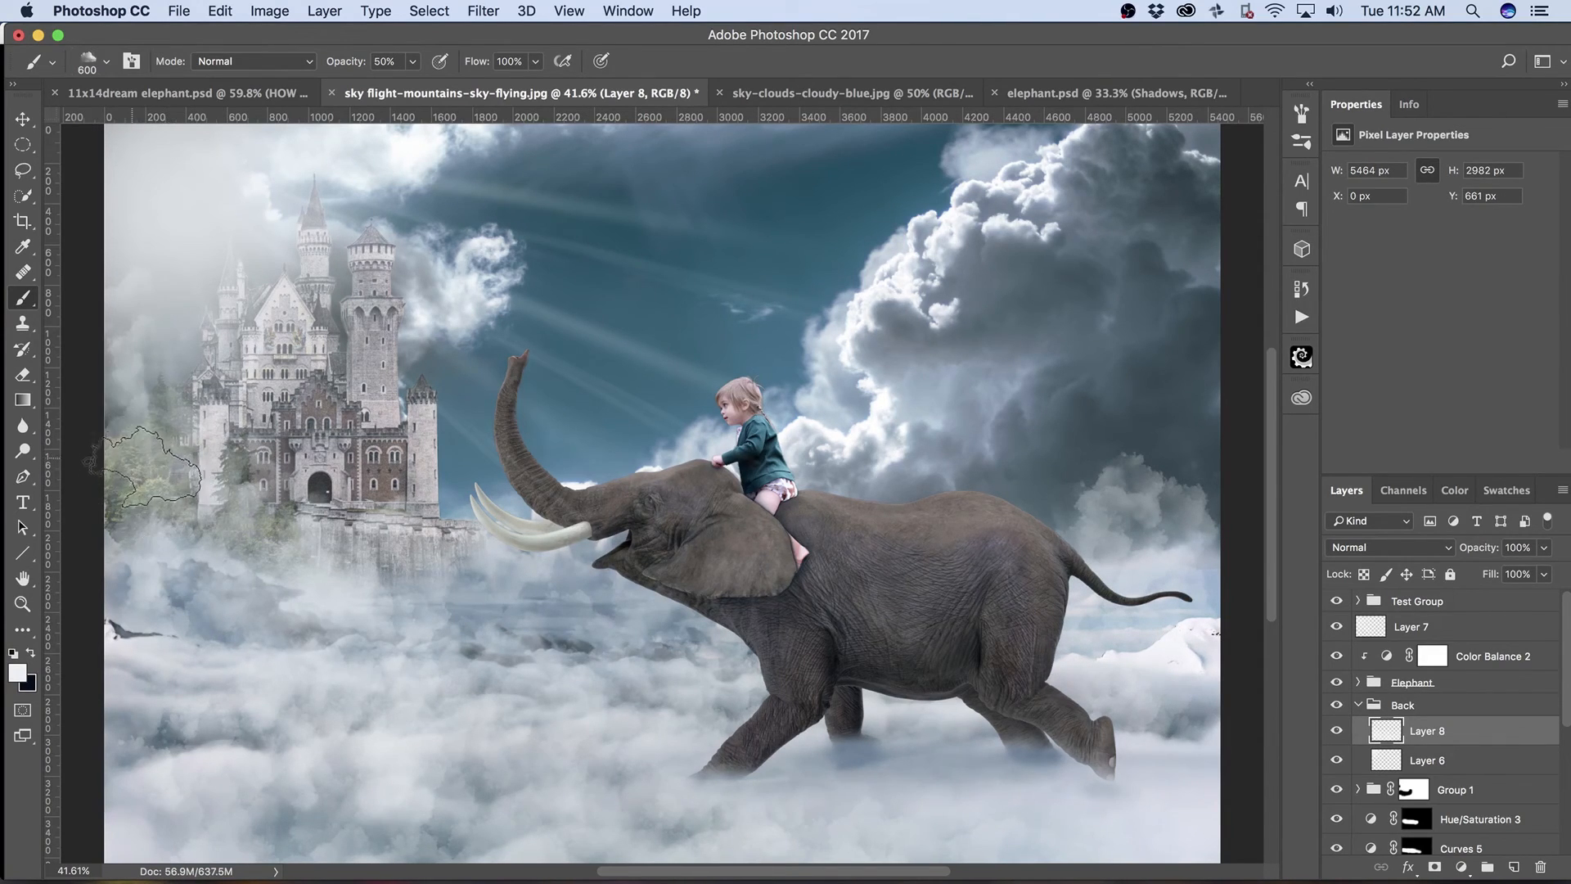
pyautogui.click(170, 421)
pyautogui.click(236, 501)
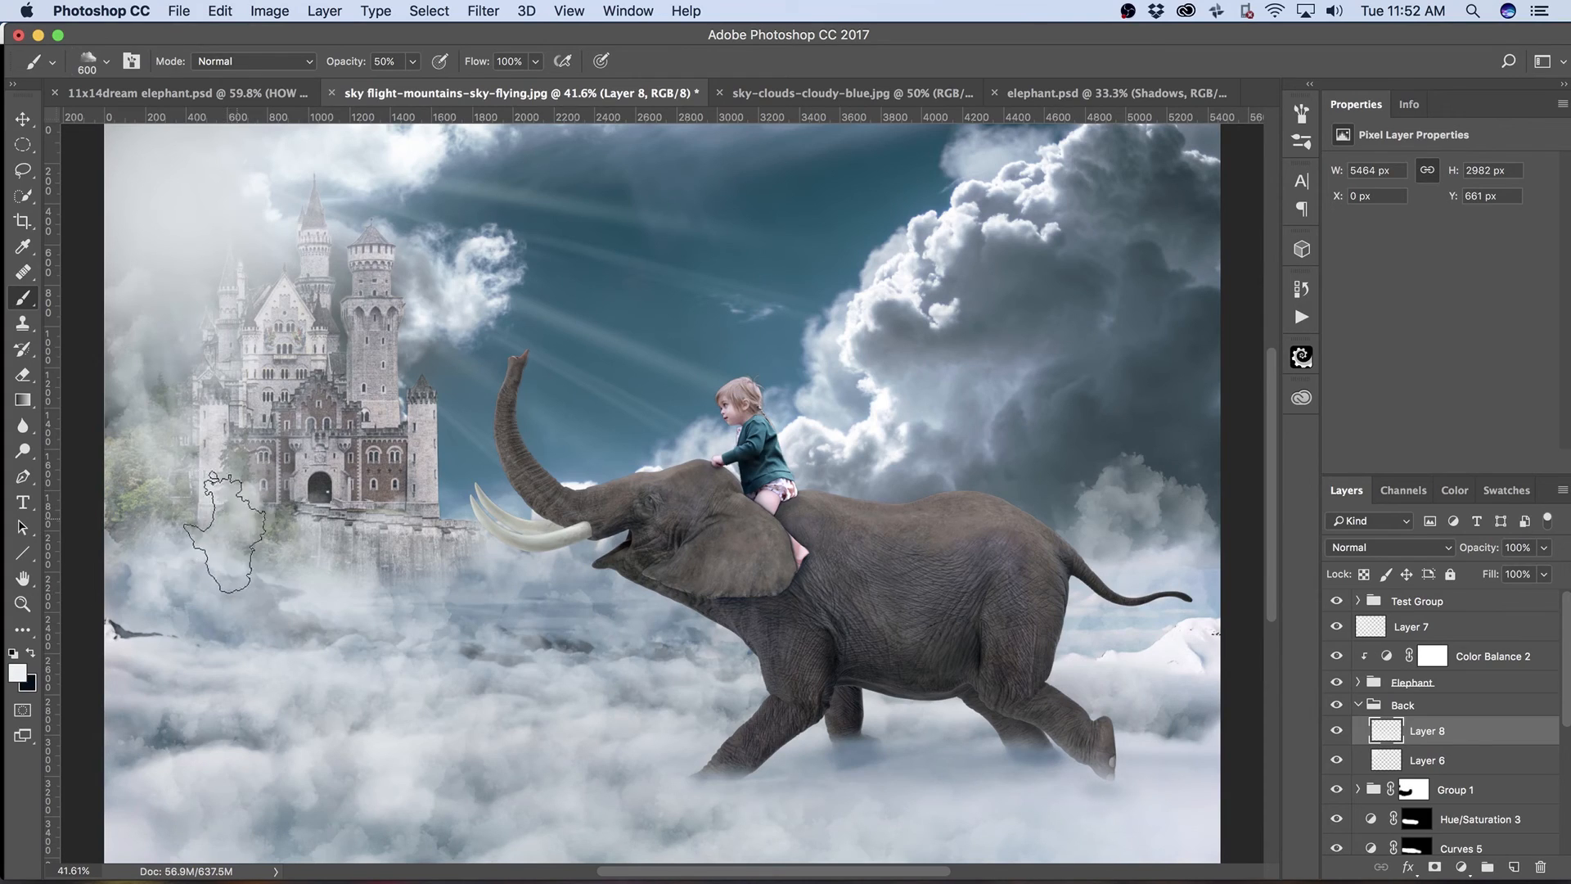
pyautogui.click(436, 579)
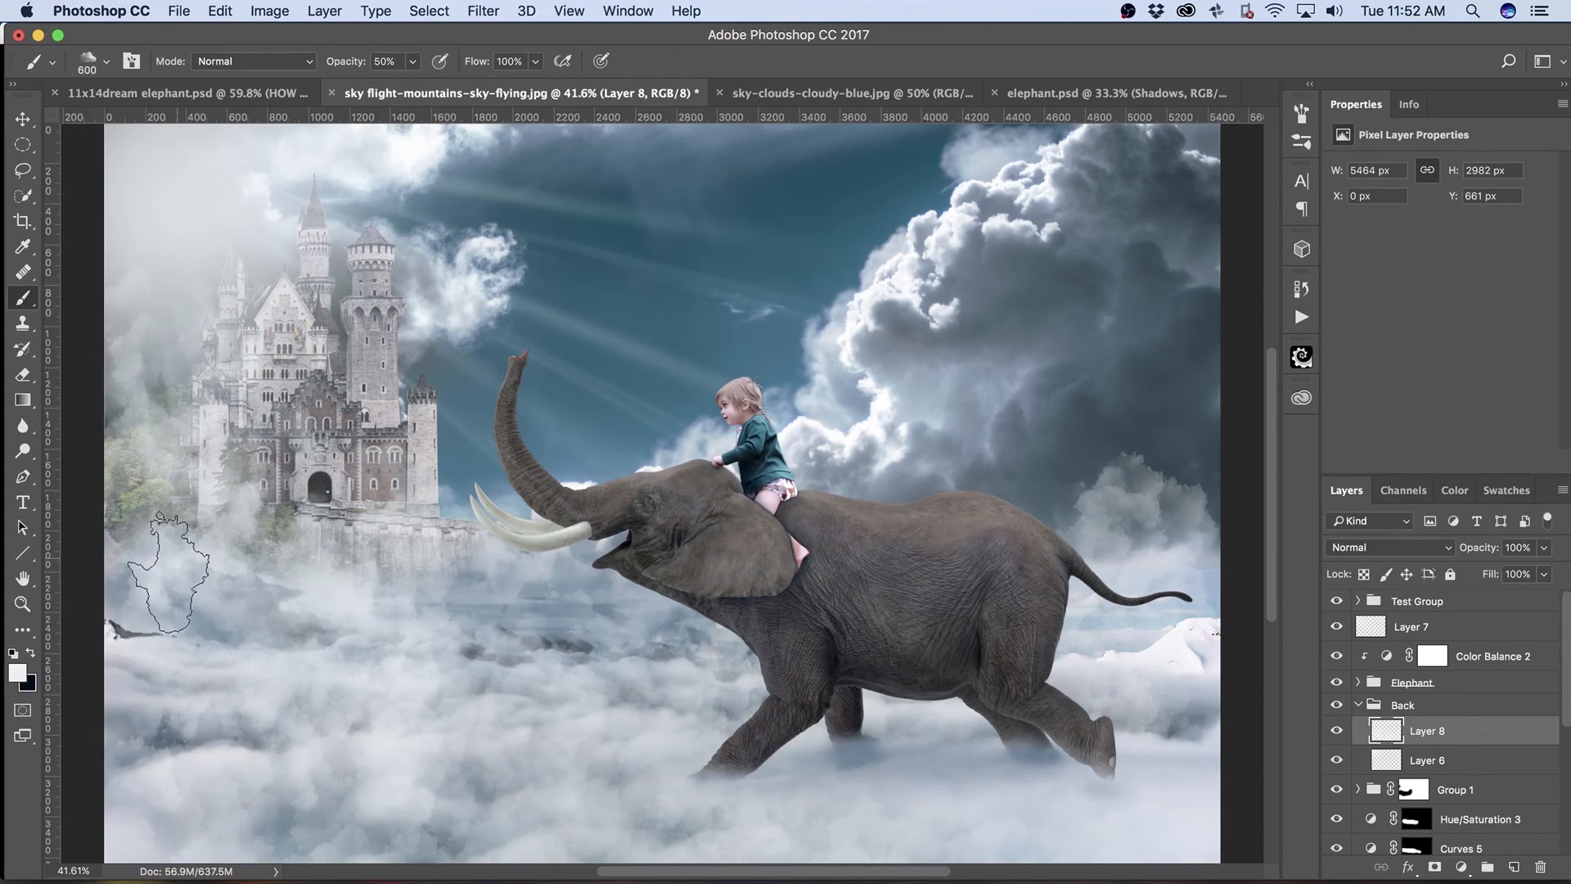
pyautogui.click(535, 630)
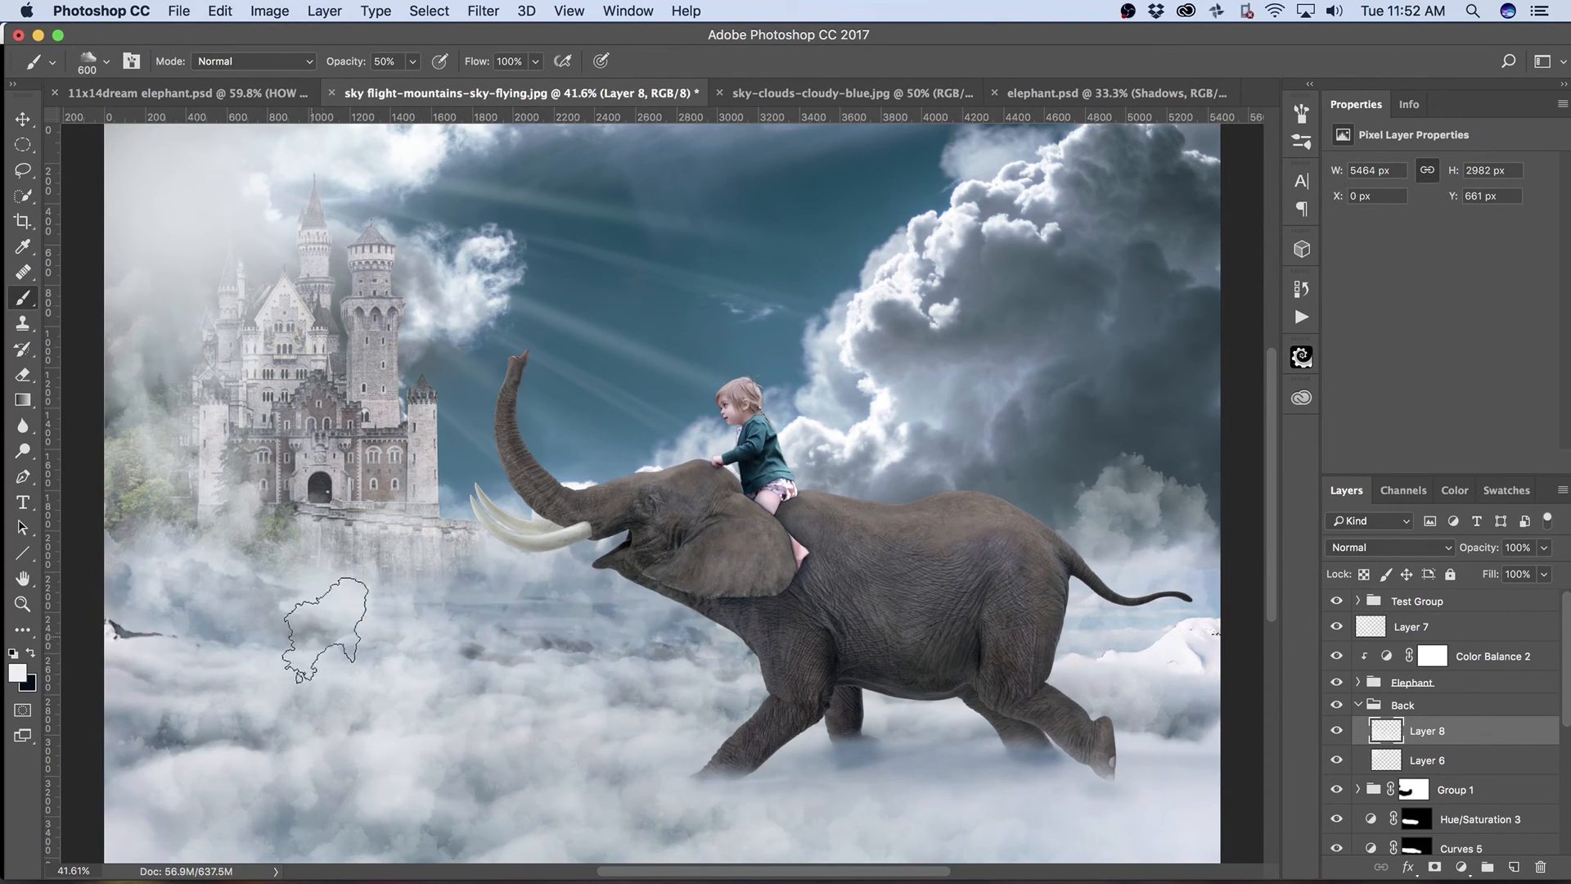
pyautogui.click(211, 614)
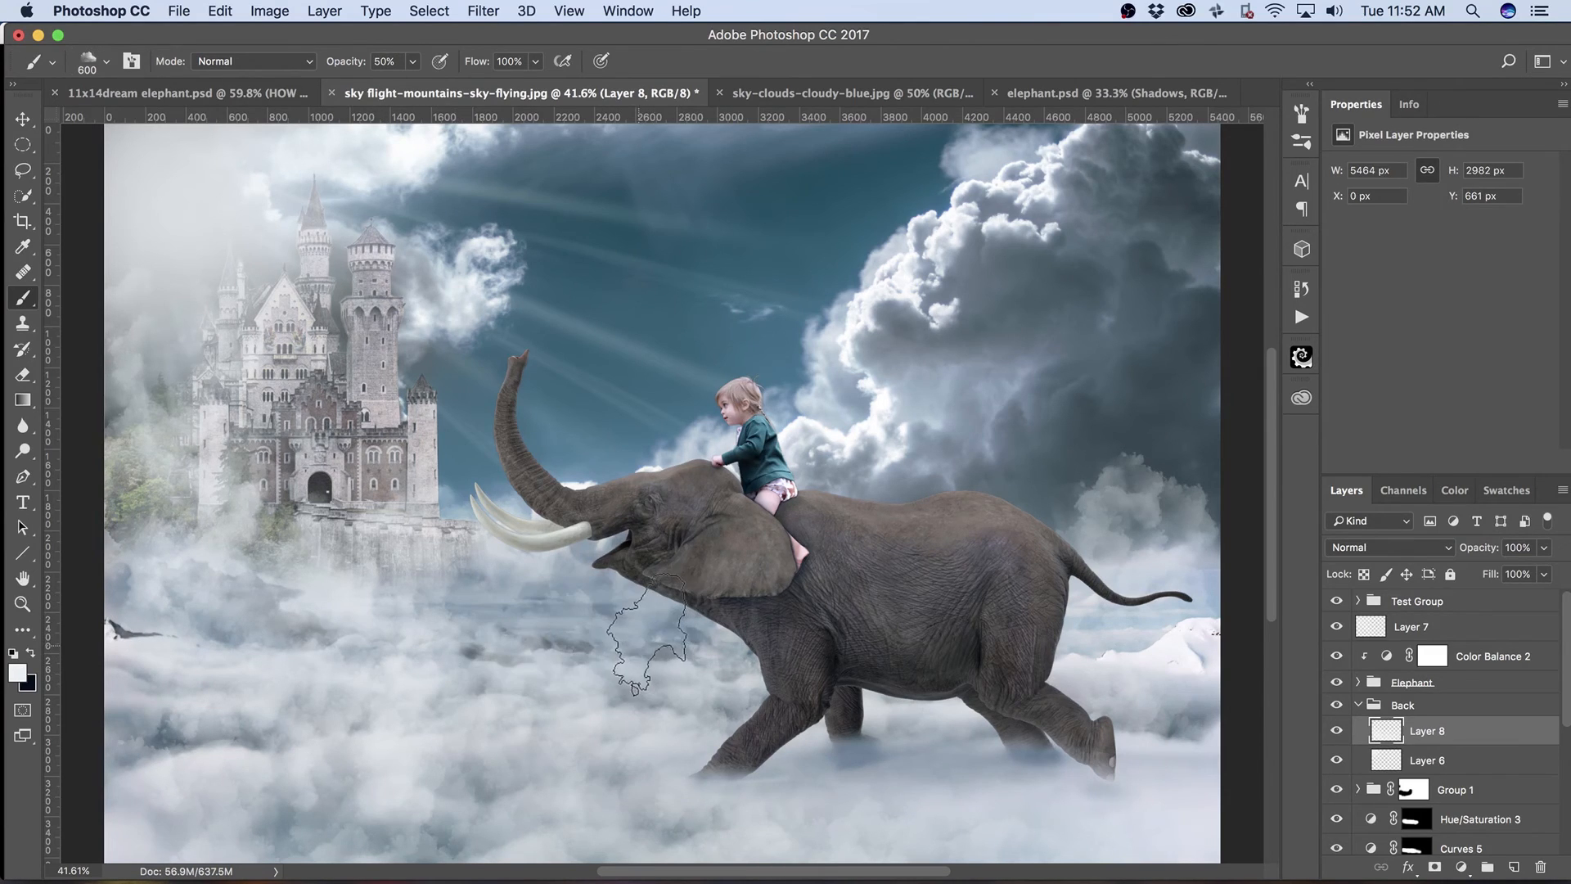
pyautogui.click(491, 628)
pyautogui.click(1137, 649)
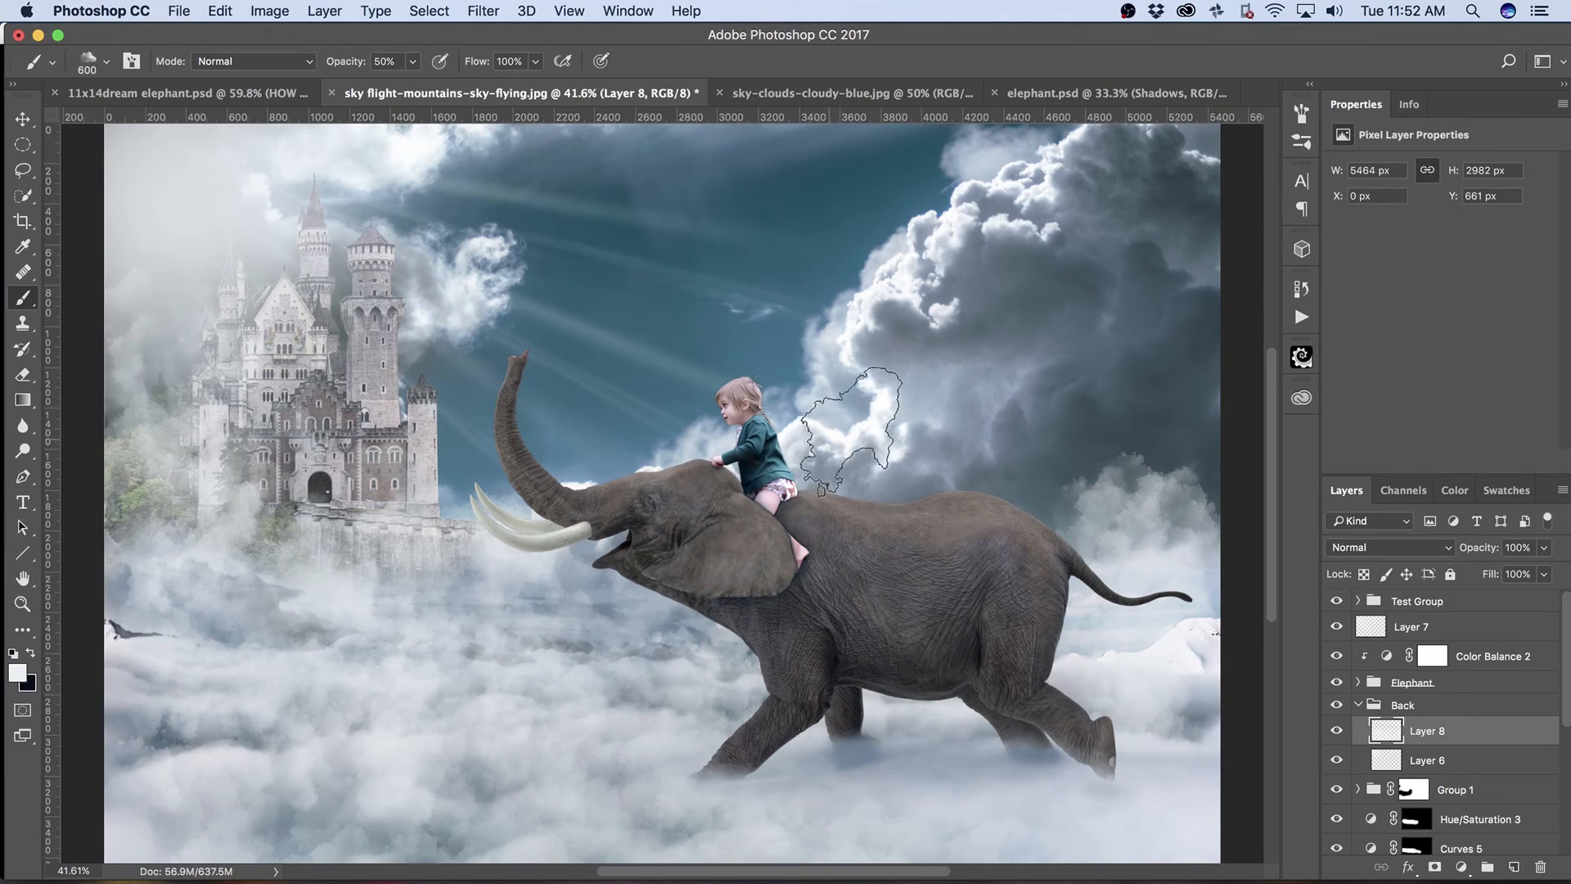
# Paint additional clouds over the large dark cloud and the blue sky above the girl.
pyautogui.moveTo(917, 385); pyautogui.dragTo(1215, 205)
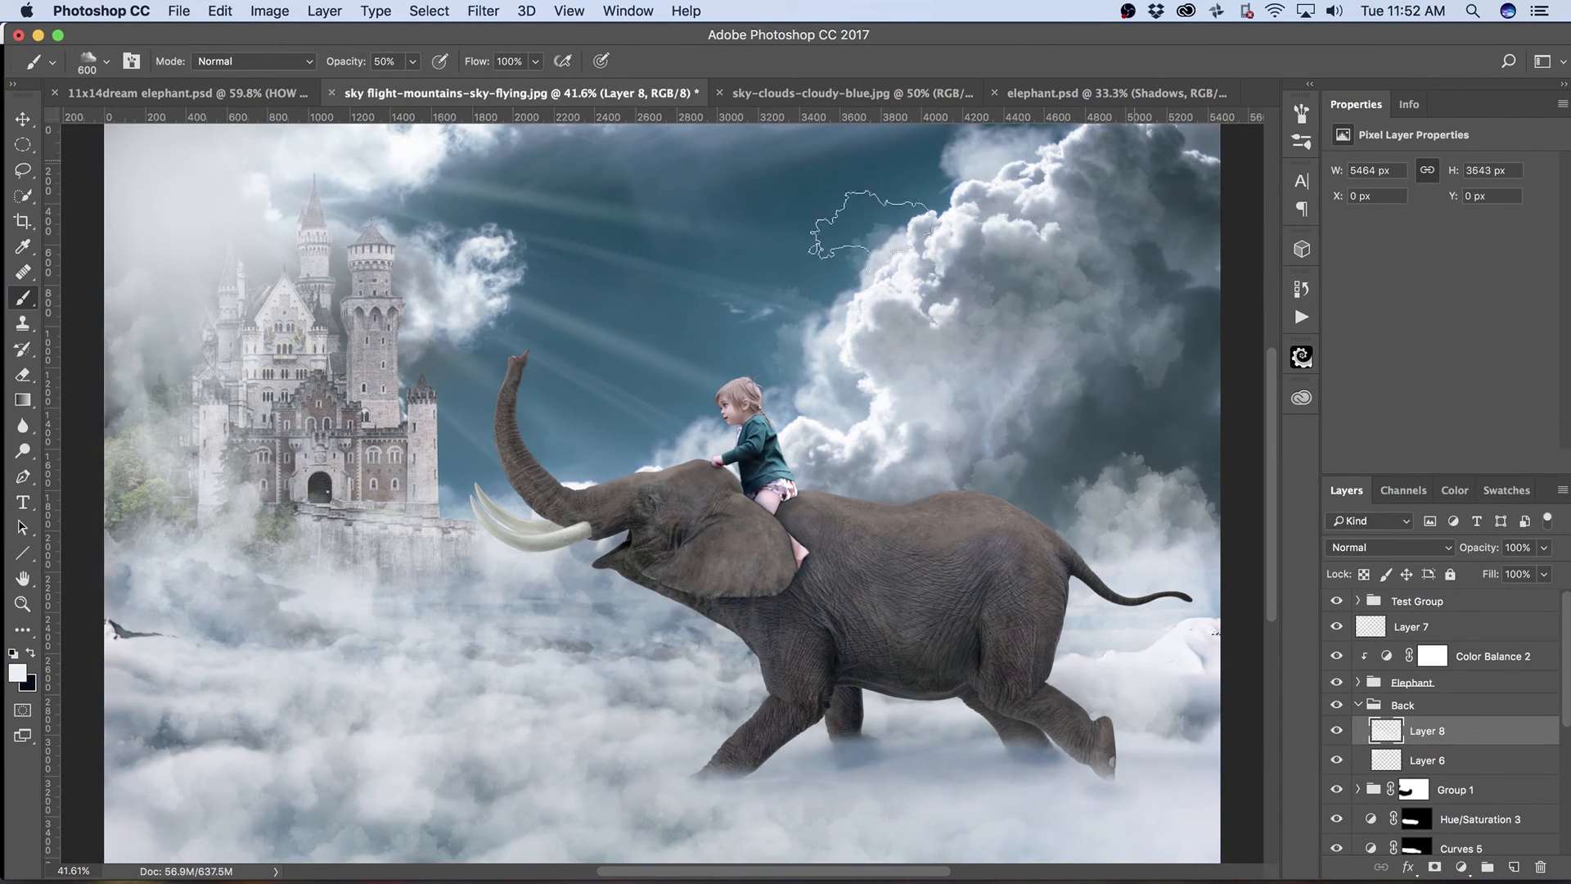
pyautogui.click(855, 264)
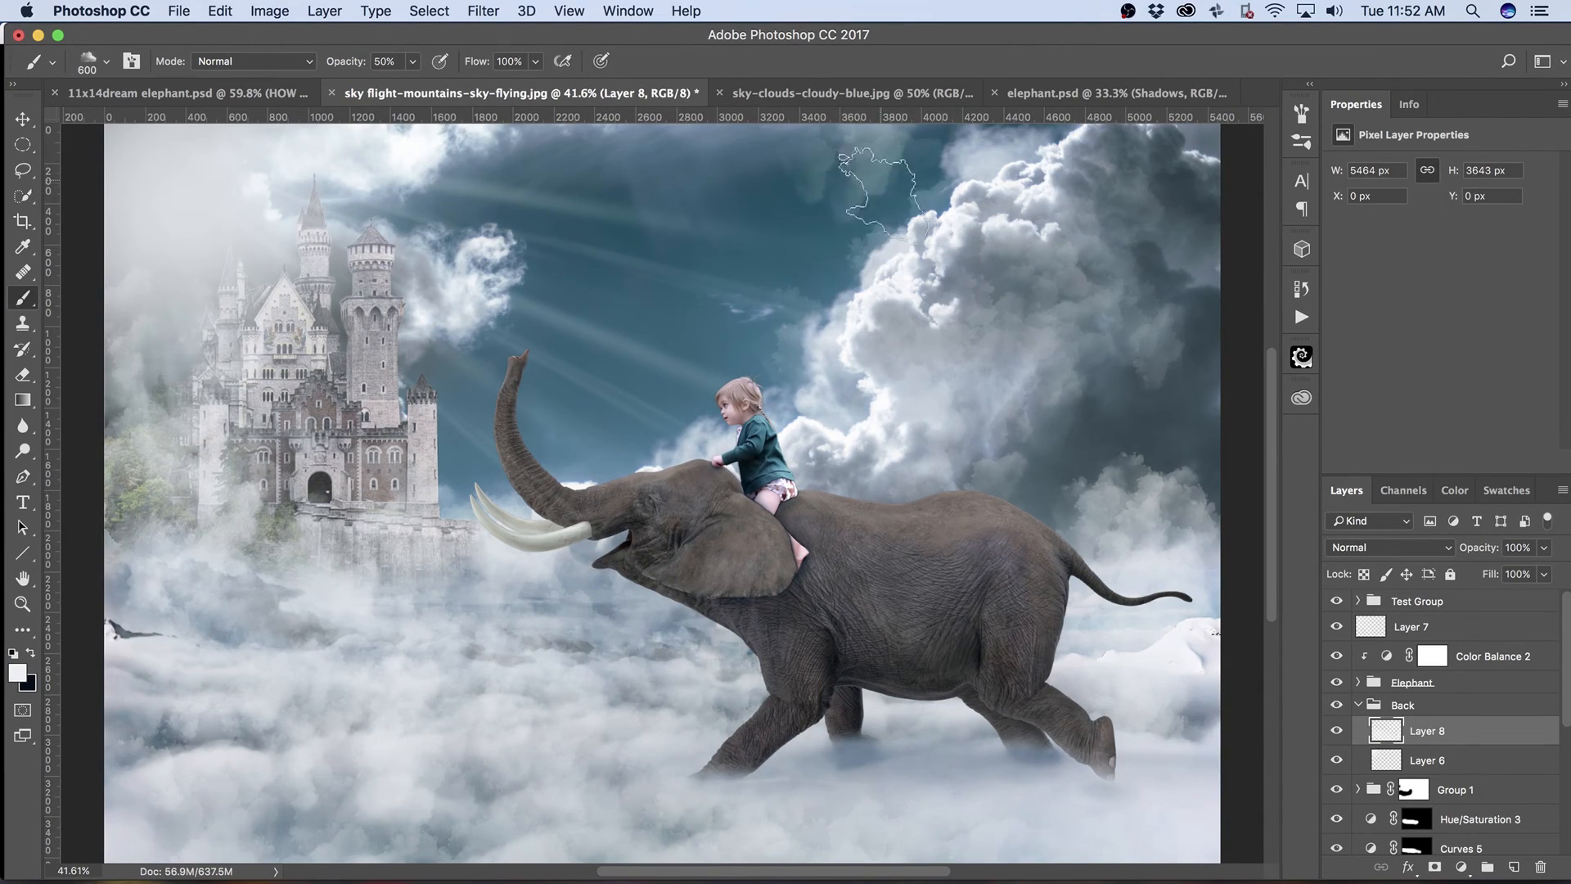
pyautogui.click(749, 274)
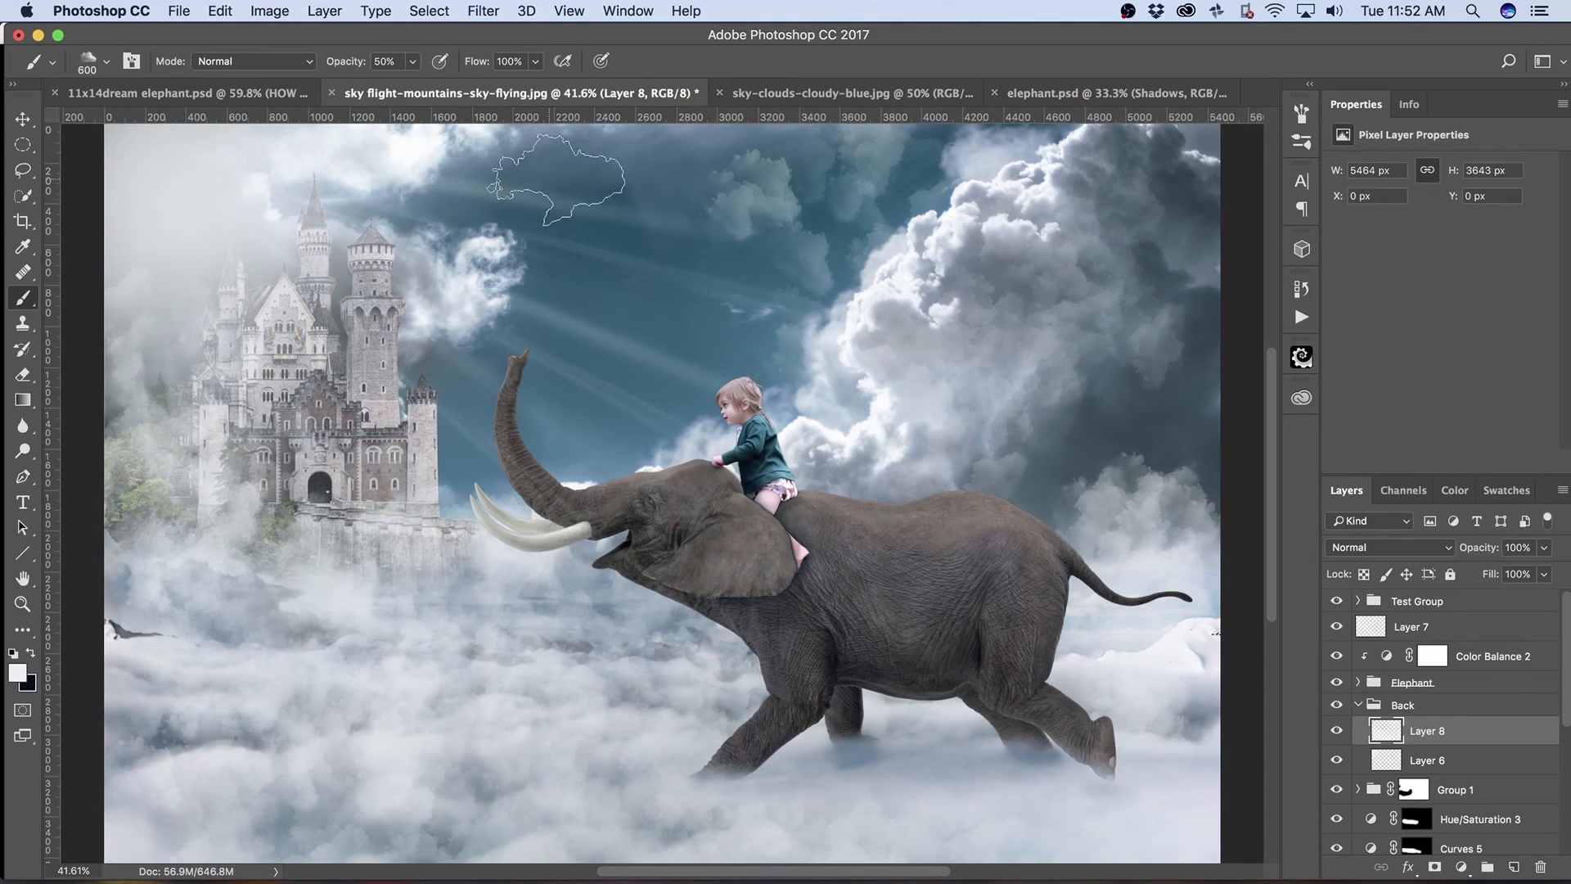
# Soften the painted clouds on Layer 8 with a Gaussian Blur of about 4 pixels.
pyautogui.click(482, 14)
pyautogui.moveTo(611, 244)
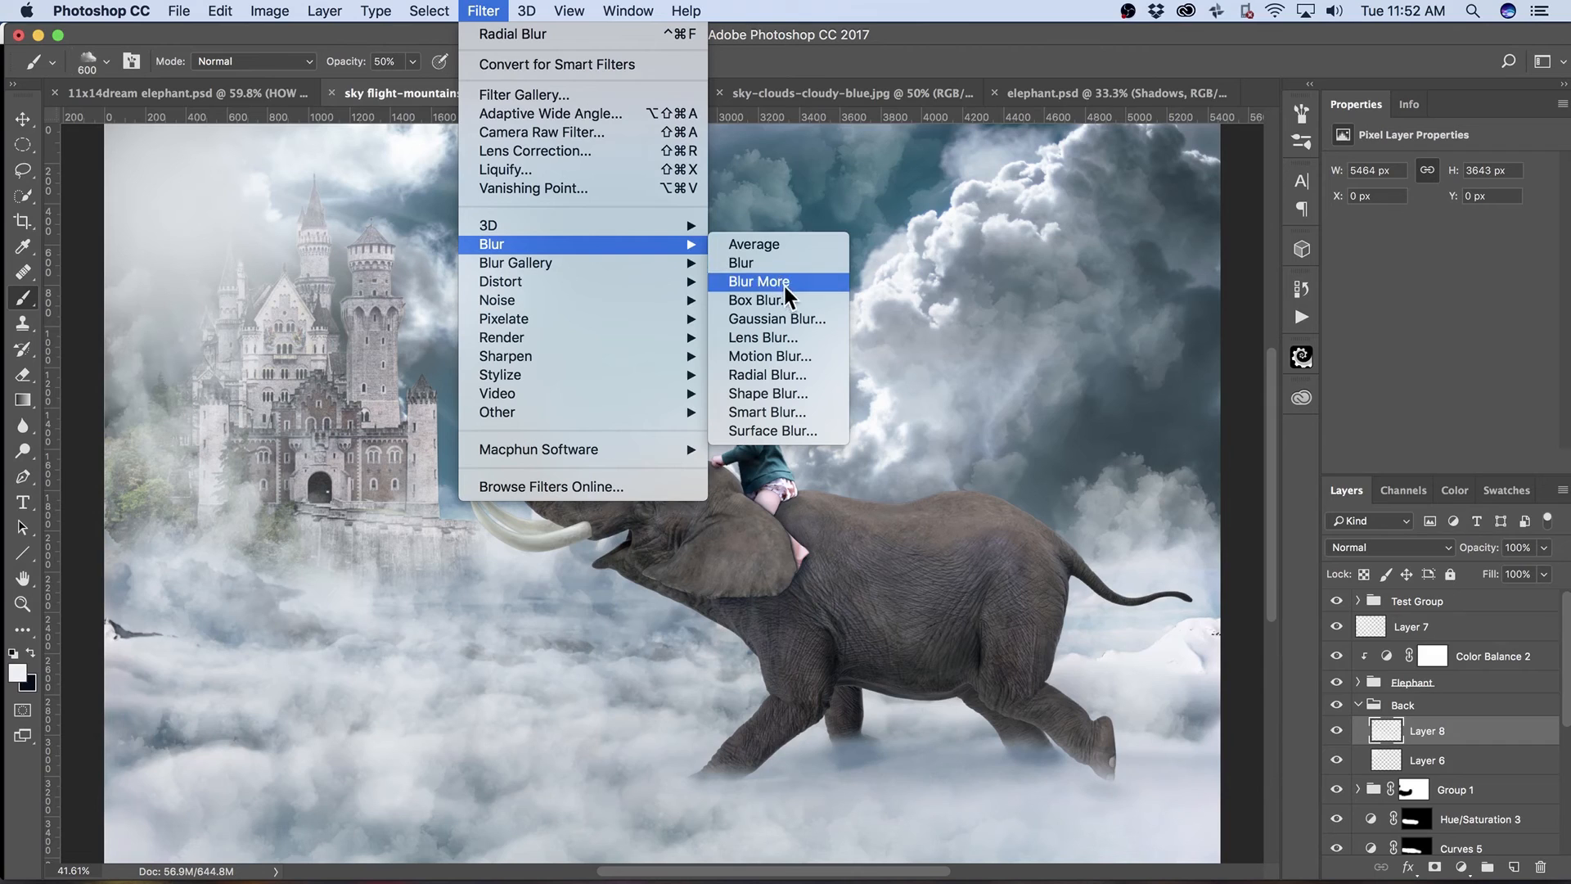
pyautogui.click(797, 320)
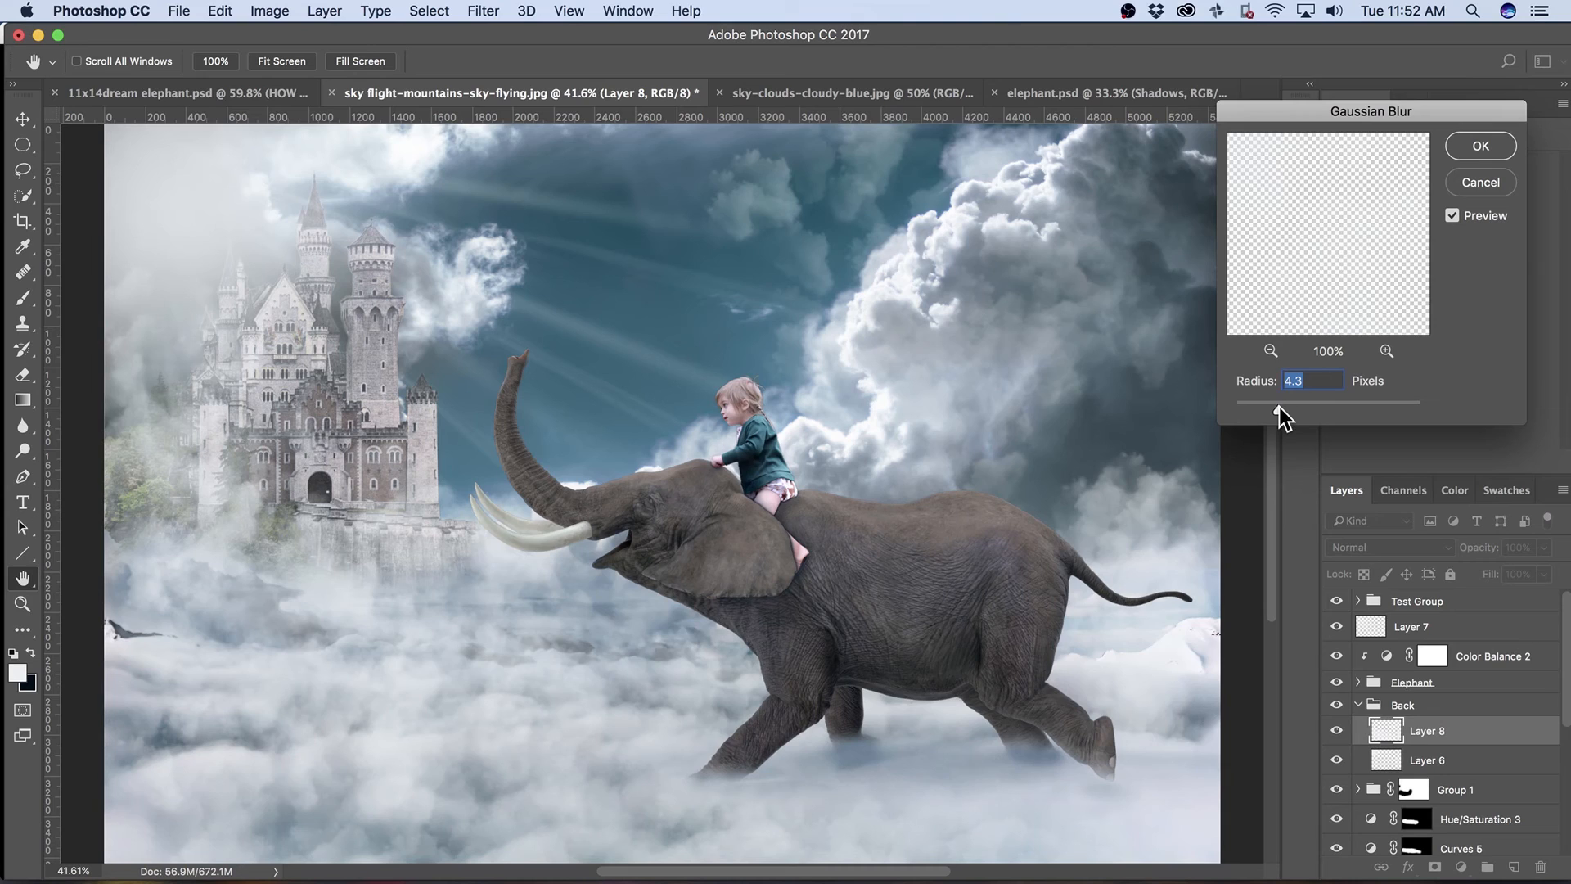
pyautogui.moveTo(1282, 407); pyautogui.dragTo(1279, 407)
pyautogui.click(1481, 147)
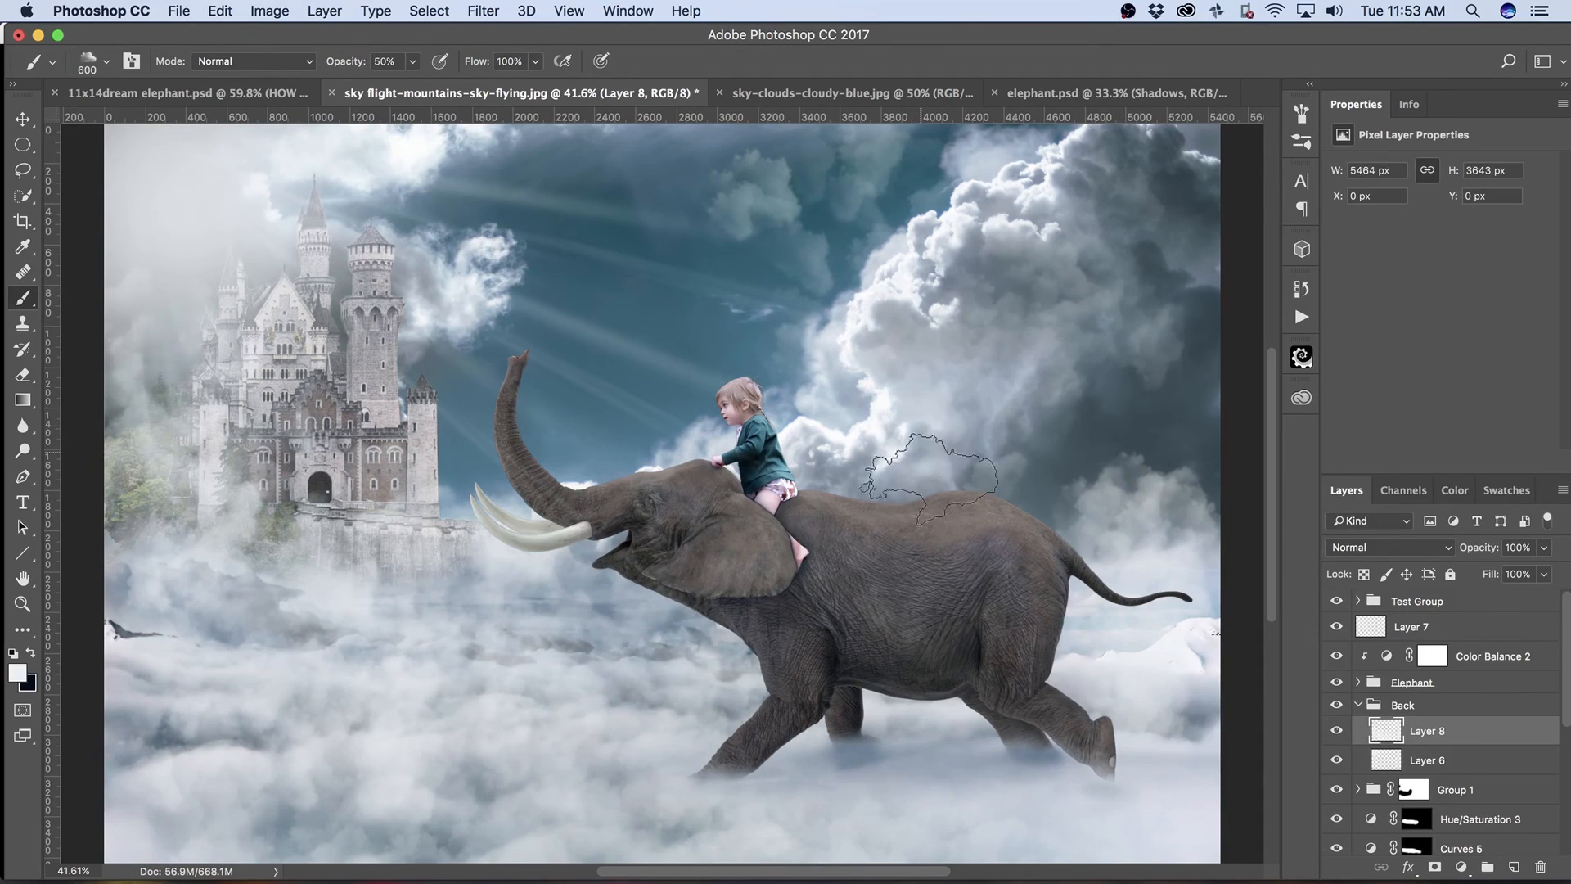
# Add a new layer between Color Balance 2 and Layer 7, and enlarge the cloud brush to 1100 px.
pyautogui.click(1514, 867)
pyautogui.moveTo(1454, 741); pyautogui.dragTo(1477, 637)
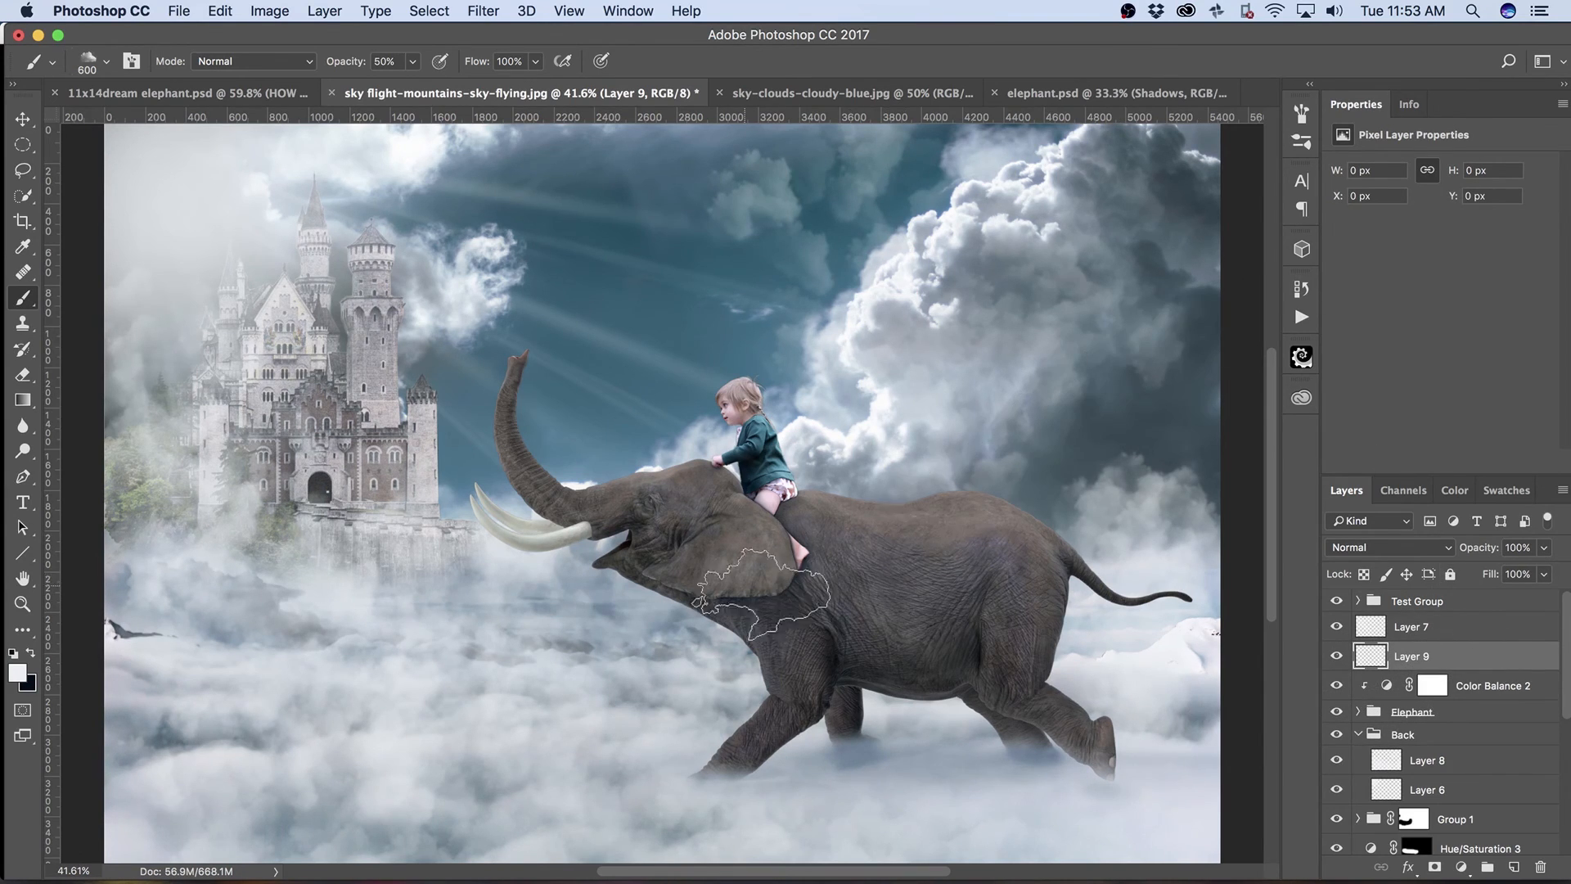
pyautogui.press(']')
pyautogui.press(']')
pyautogui.press(']')
pyautogui.press(']')
pyautogui.press(']')
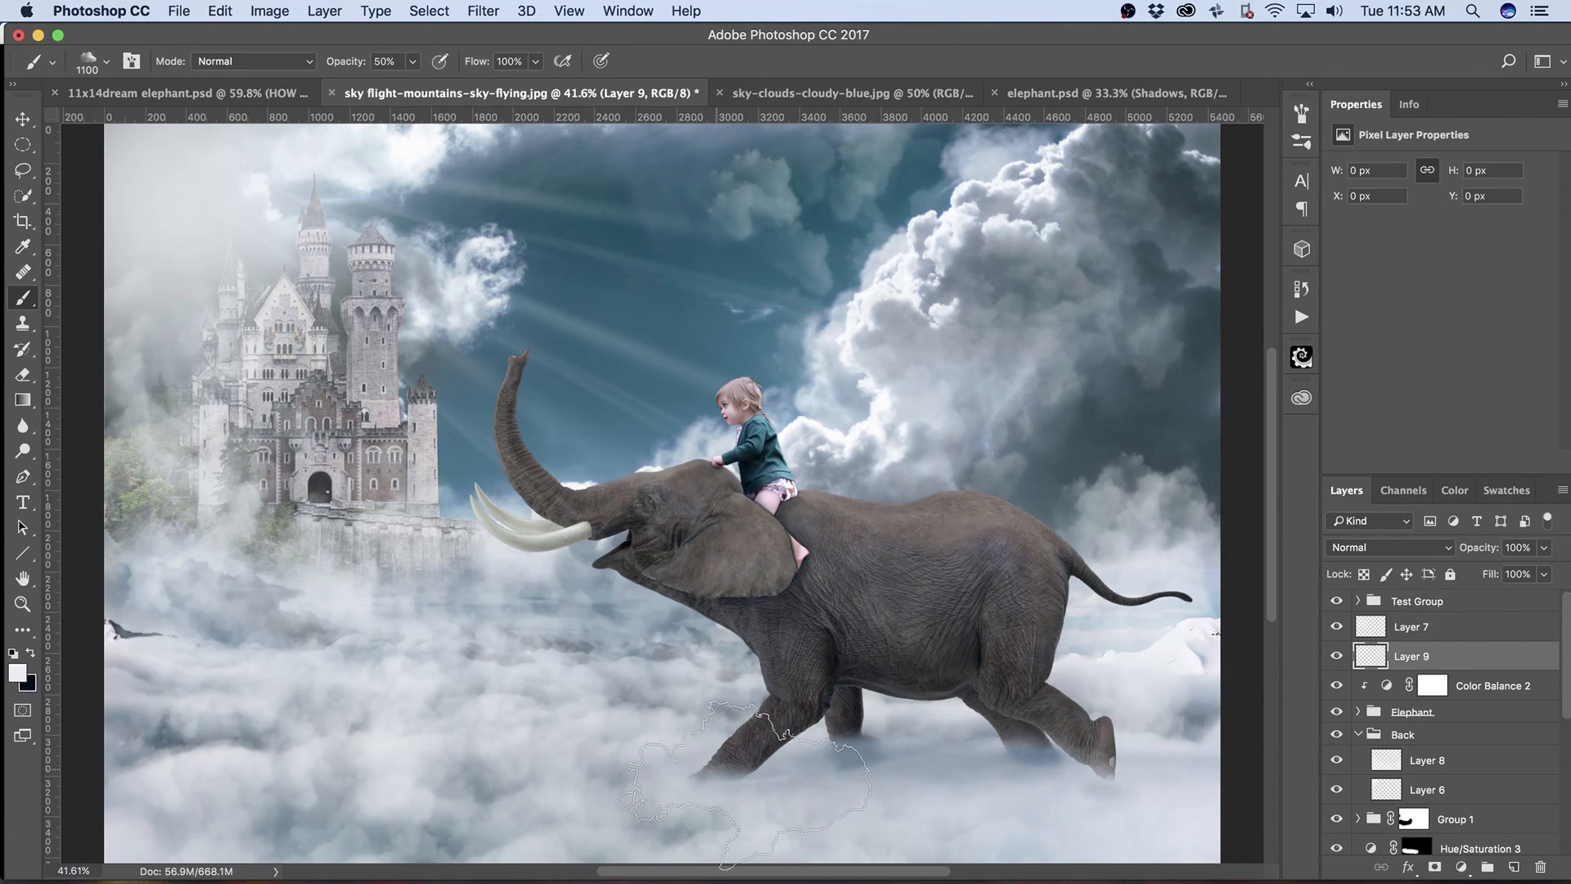
# Reduce the cloud brush's scatter to 163% in its scattering settings.
pyautogui.click(208, 61)
pyautogui.click(131, 64)
pyautogui.click(131, 63)
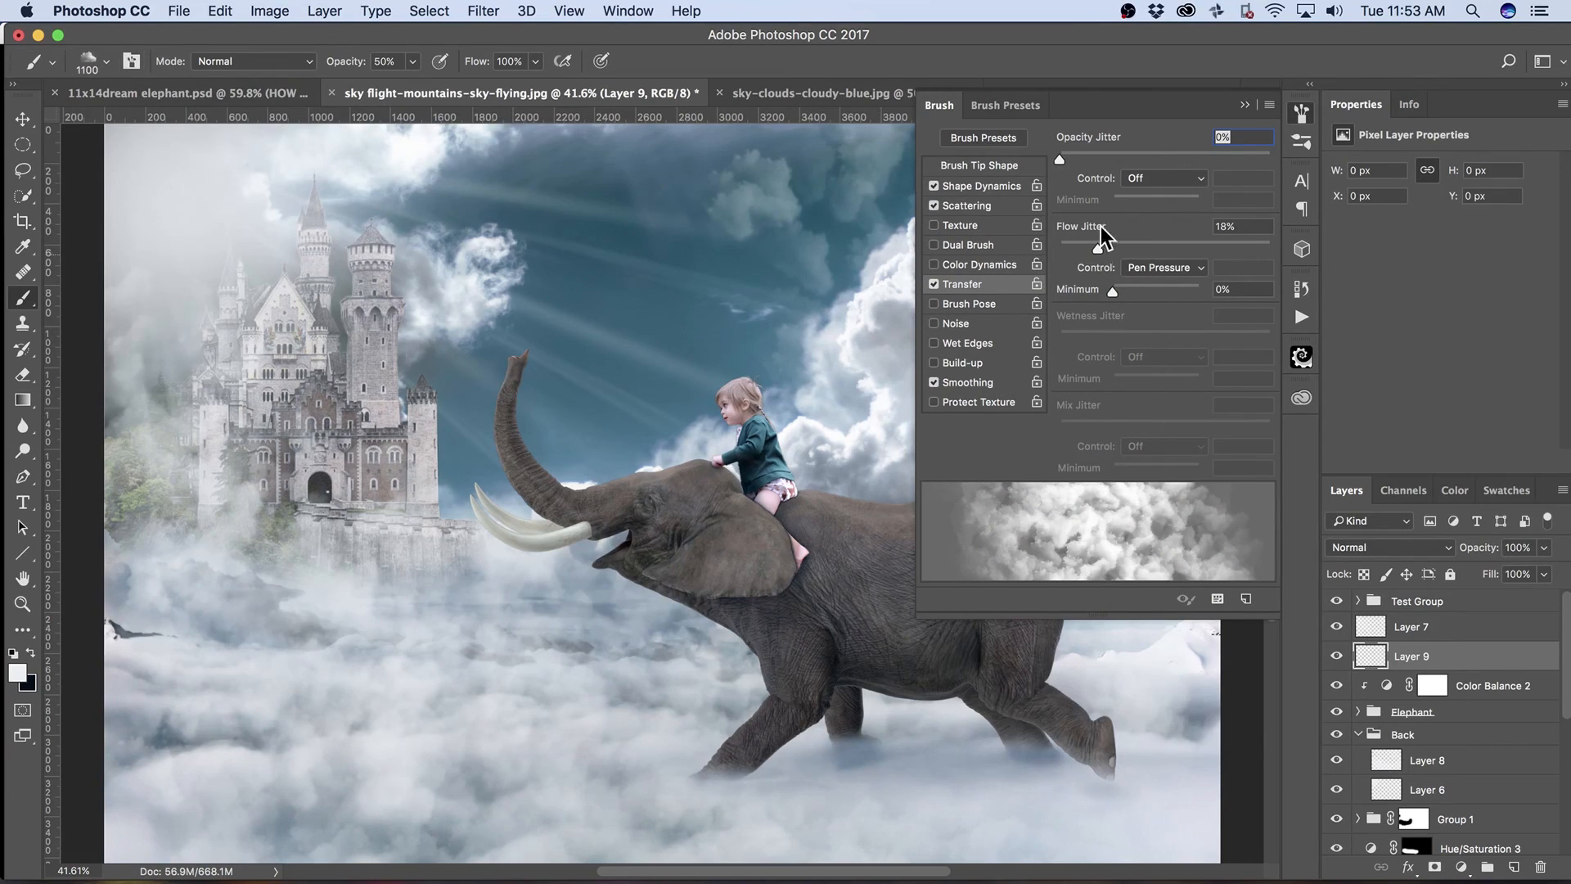
pyautogui.click(980, 214)
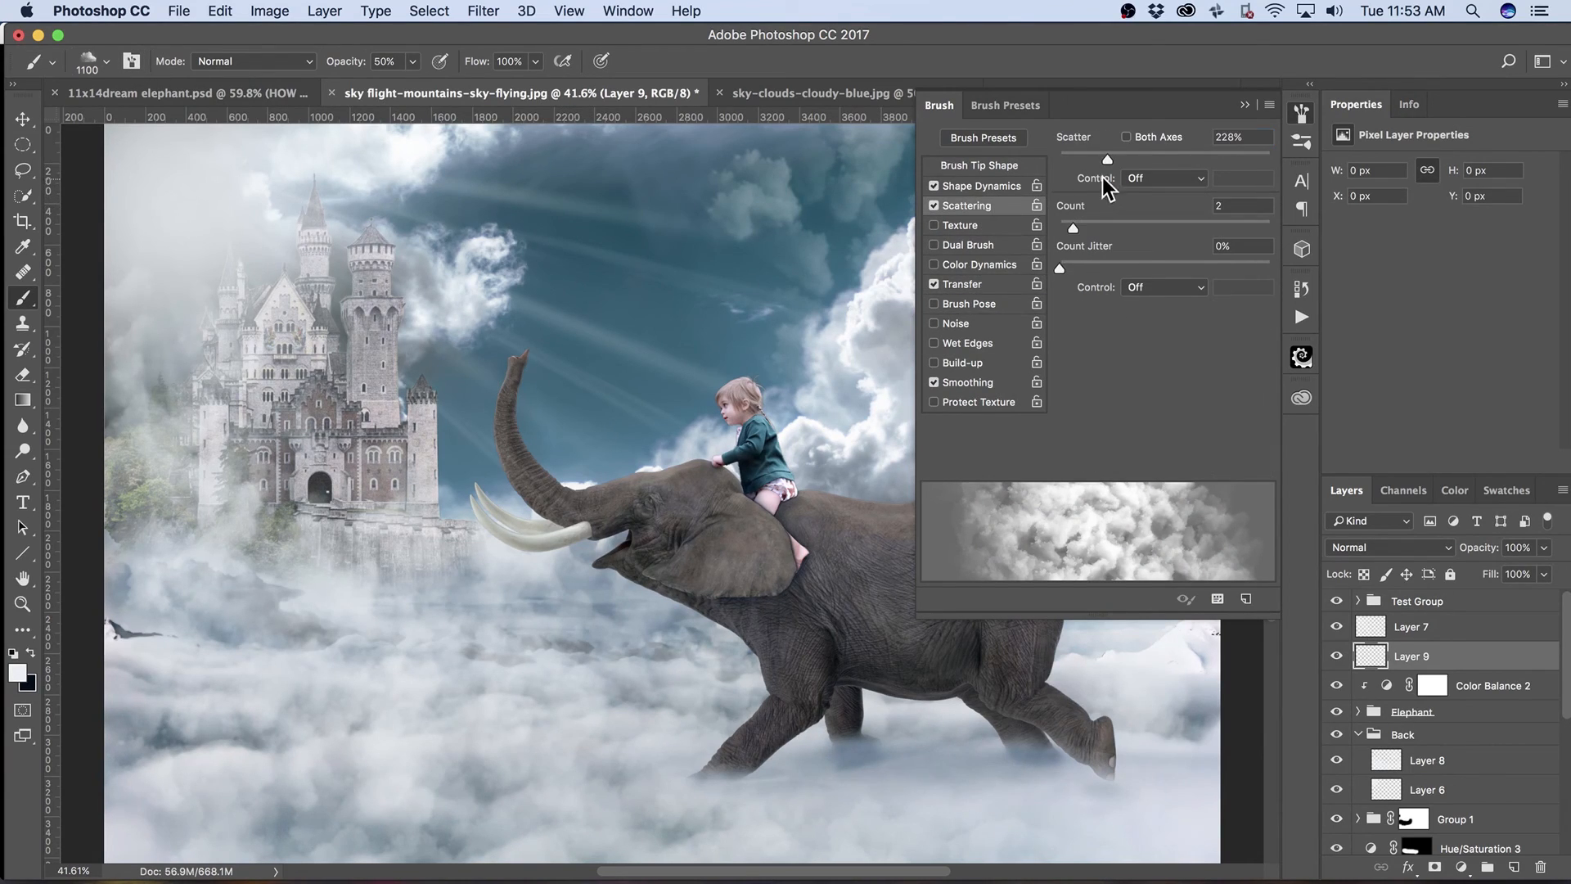
pyautogui.moveTo(1097, 157); pyautogui.dragTo(1091, 157)
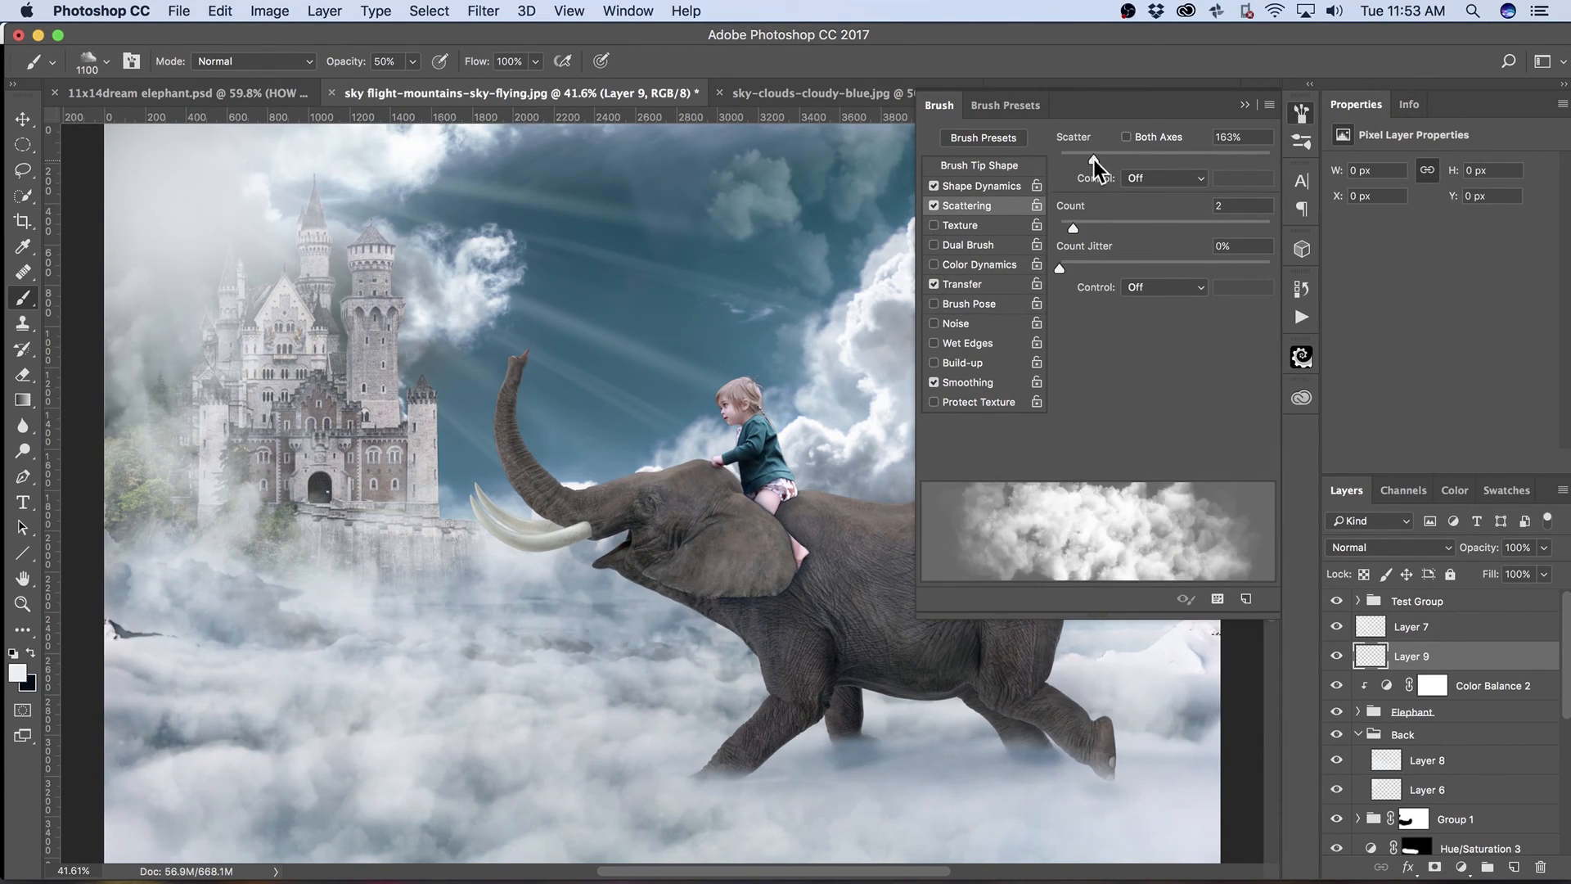
pyautogui.click(1244, 105)
# Paint clouds across the elephant's legs and belly on Layer 9, reducing the brush to 400 px for the hind foot and tail.
pyautogui.click(811, 767)
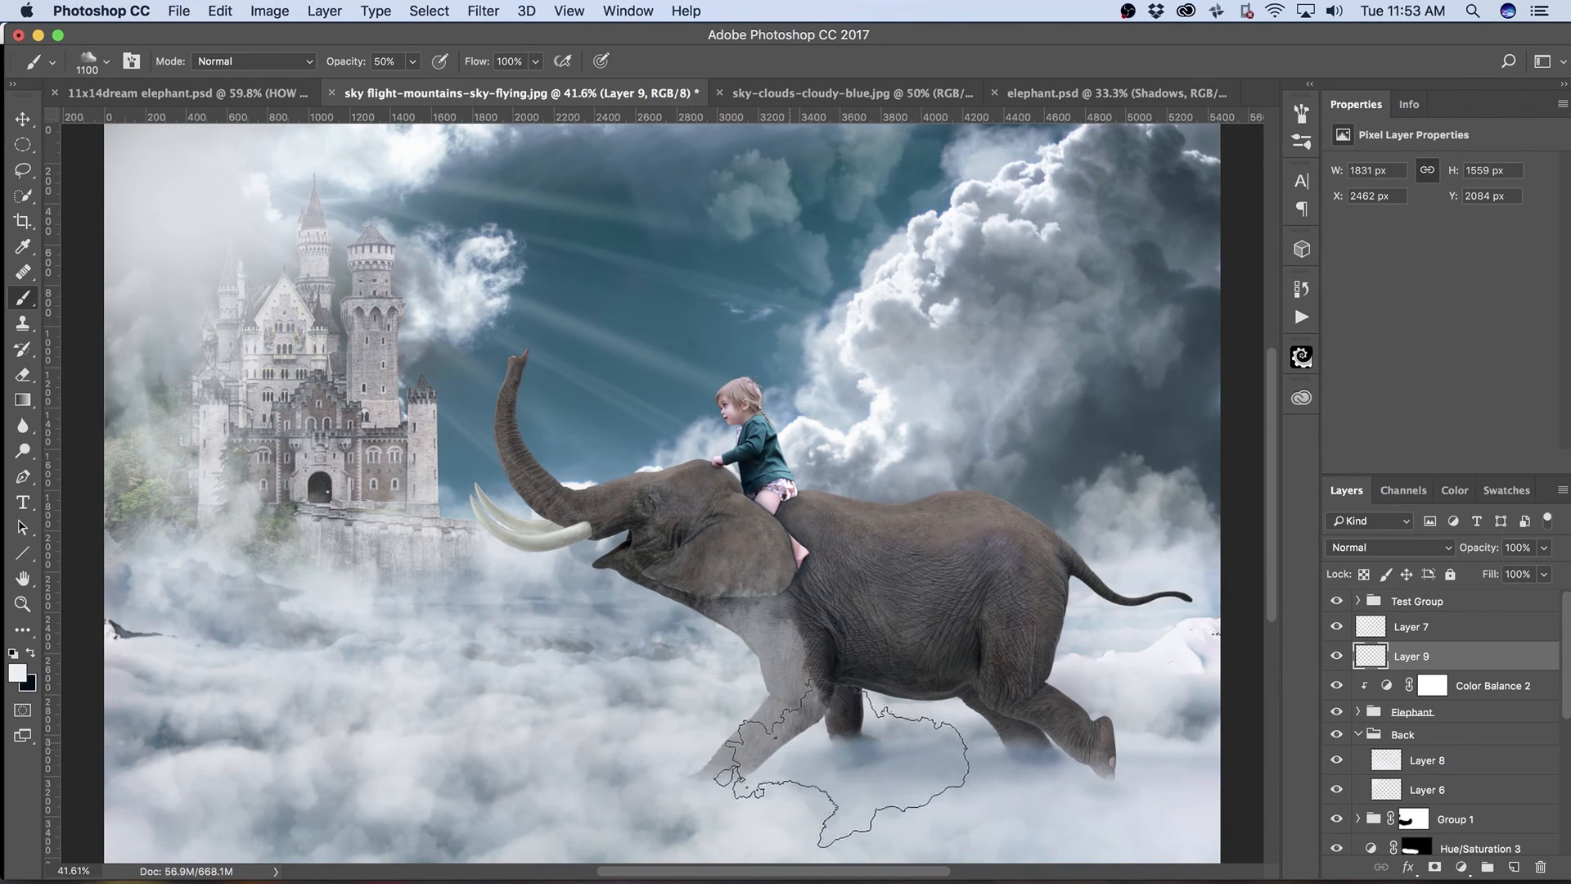
pyautogui.moveTo(818, 774)
pyautogui.mouseDown()
pyautogui.moveTo(1104, 764)
pyautogui.moveTo(1129, 785)
pyautogui.mouseUp()
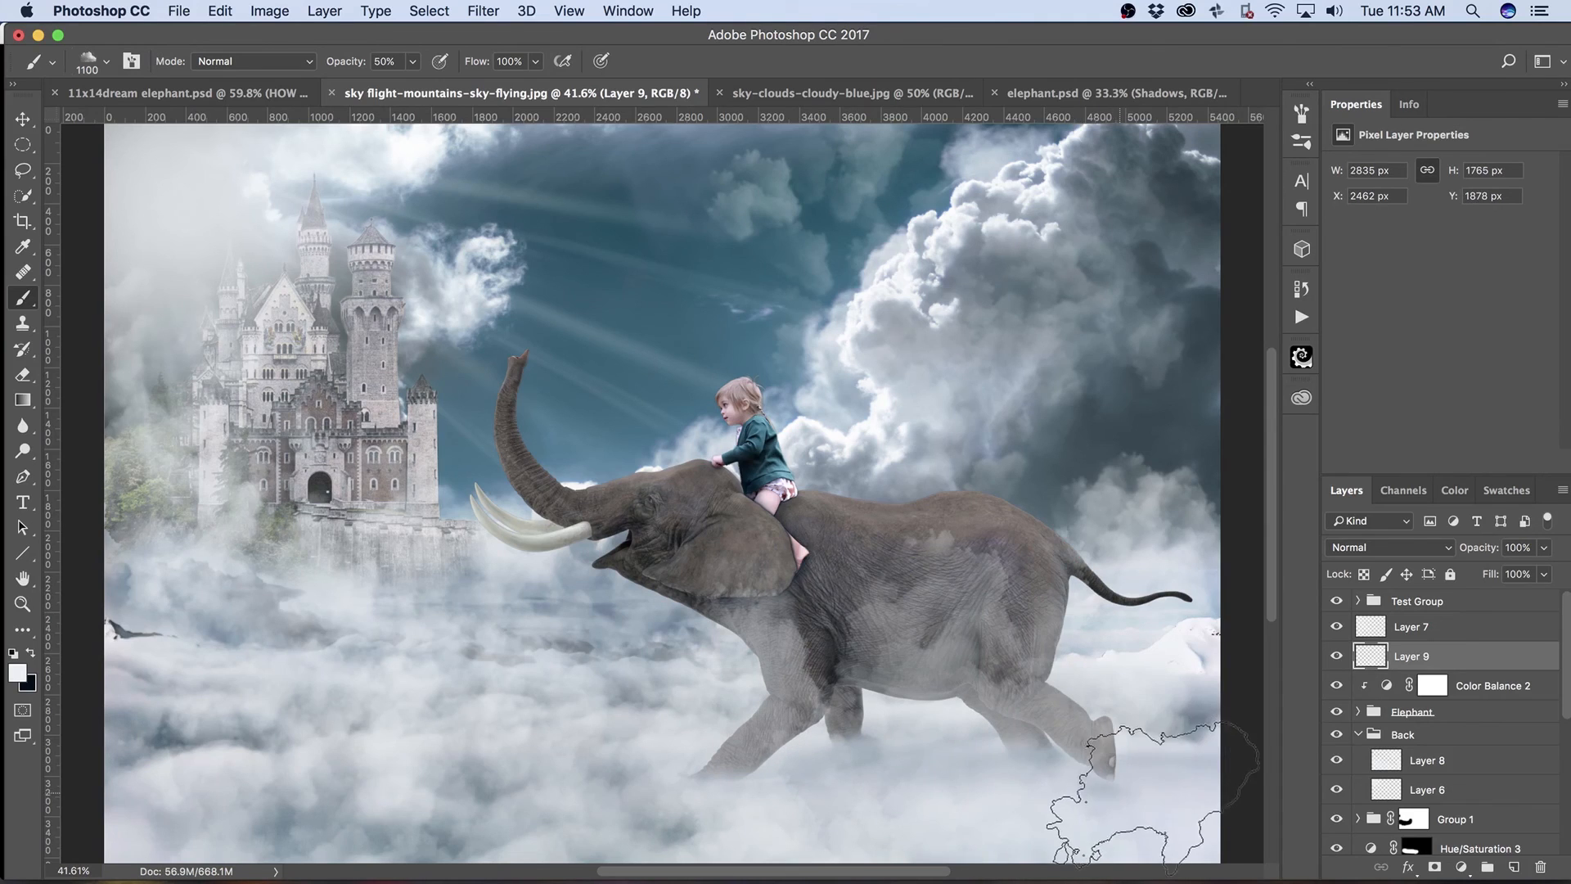
pyautogui.press('[')
pyautogui.press('[')
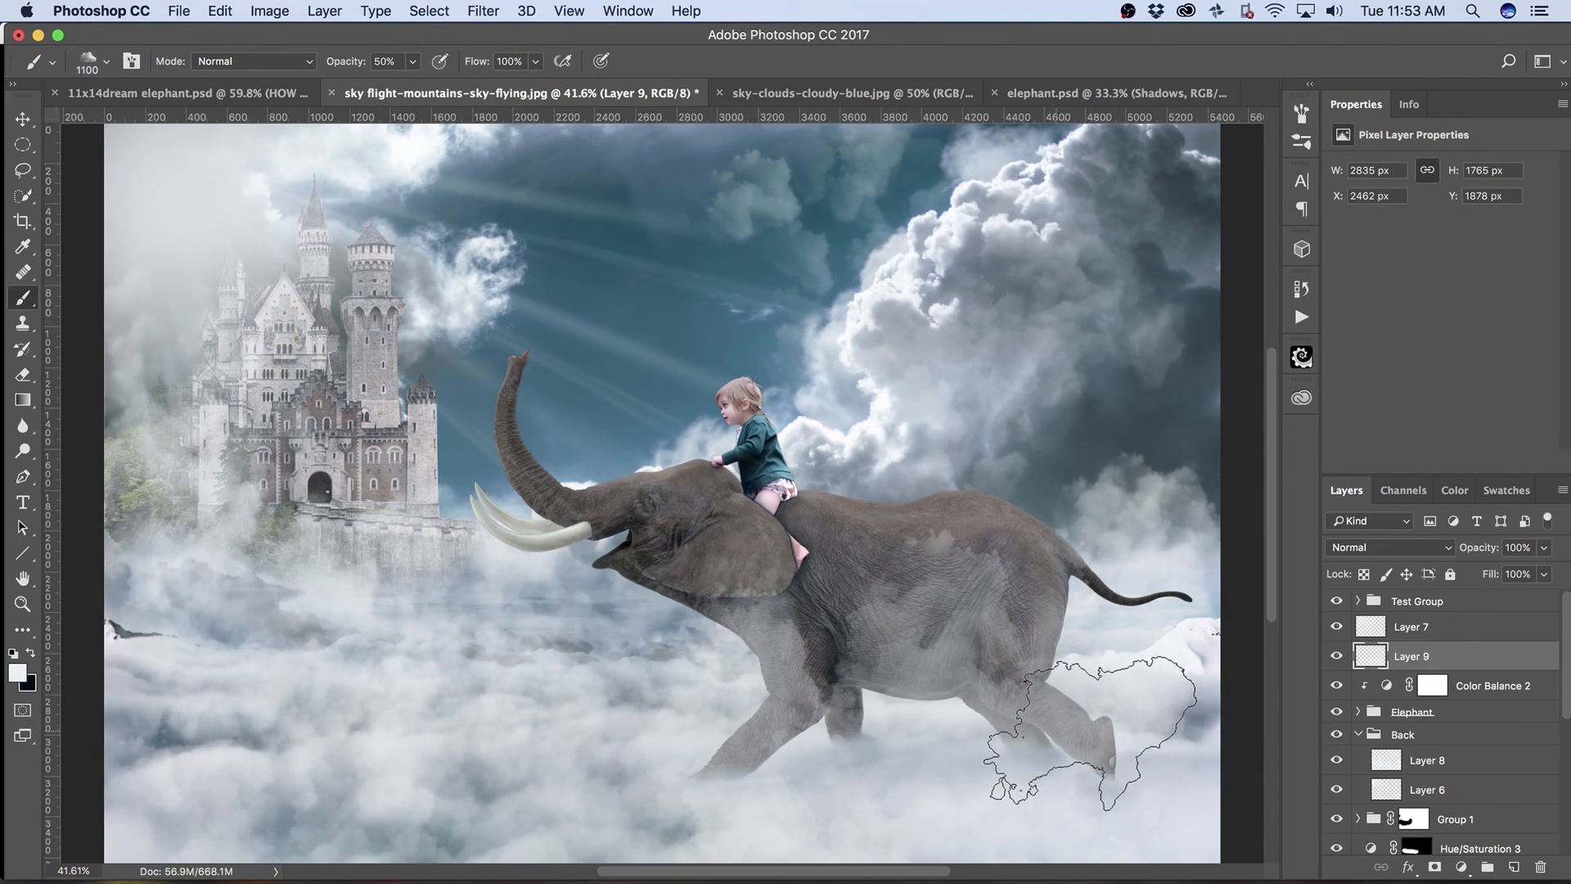
pyautogui.press('[')
pyautogui.press('[')
pyautogui.press('[')
pyautogui.press('[')
pyautogui.press('[')
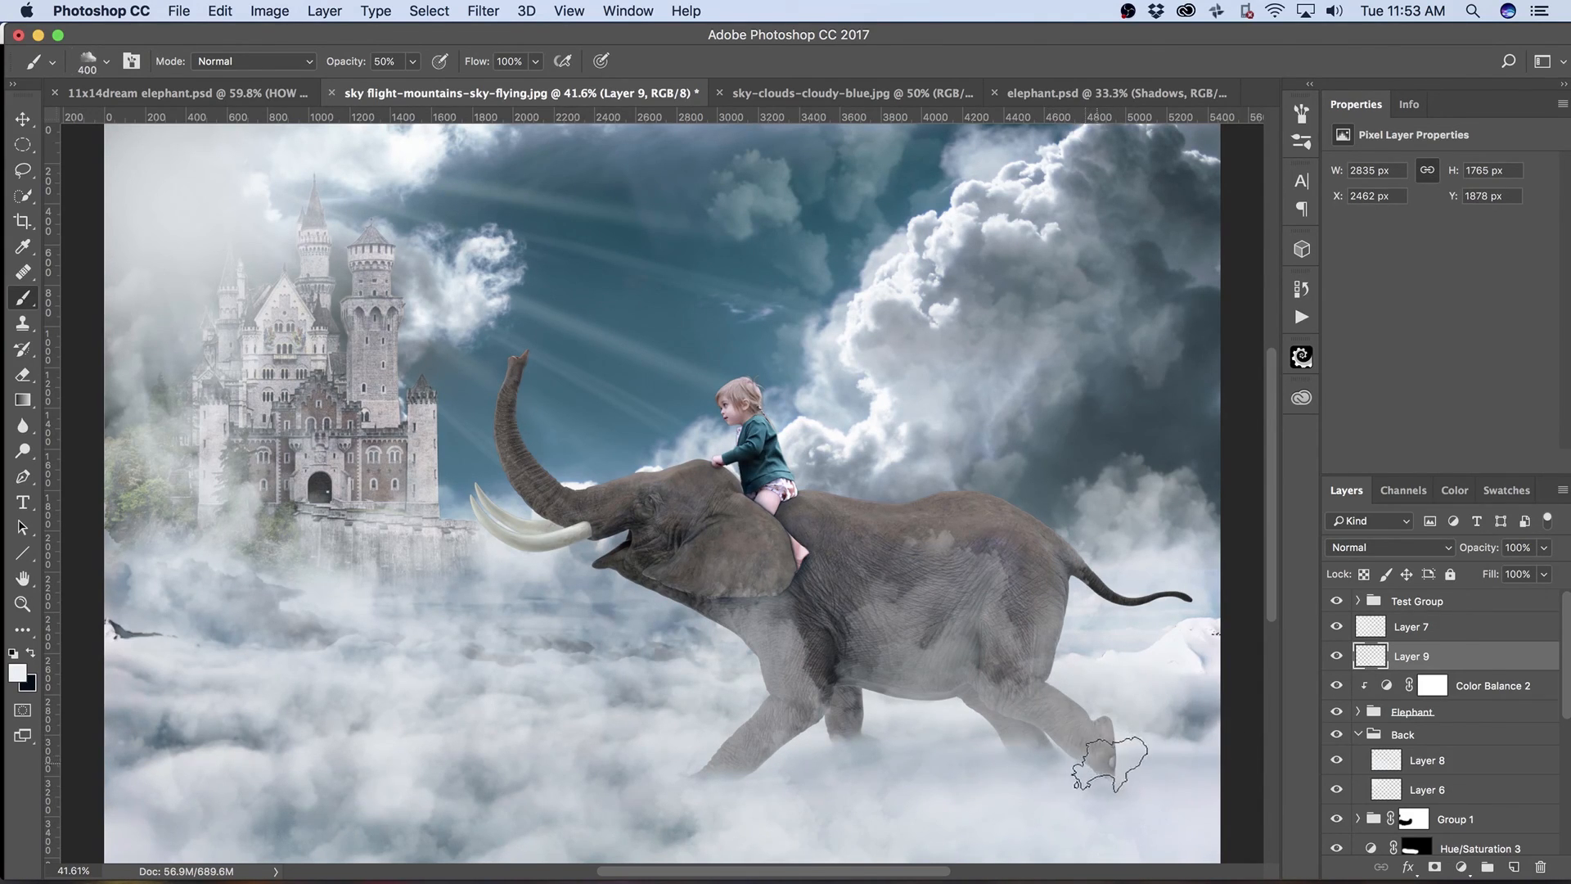
pyautogui.moveTo(1087, 741)
pyautogui.mouseDown()
pyautogui.moveTo(1121, 754)
pyautogui.moveTo(1087, 701)
pyautogui.moveTo(1080, 729)
pyautogui.moveTo(1015, 710)
pyautogui.moveTo(1052, 657)
pyautogui.moveTo(1044, 610)
pyautogui.moveTo(1096, 587)
pyautogui.moveTo(1191, 597)
pyautogui.moveTo(1116, 613)
pyautogui.moveTo(1188, 599)
pyautogui.moveTo(1089, 592)
pyautogui.moveTo(1157, 606)
pyautogui.mouseUp()
pyautogui.press(']')
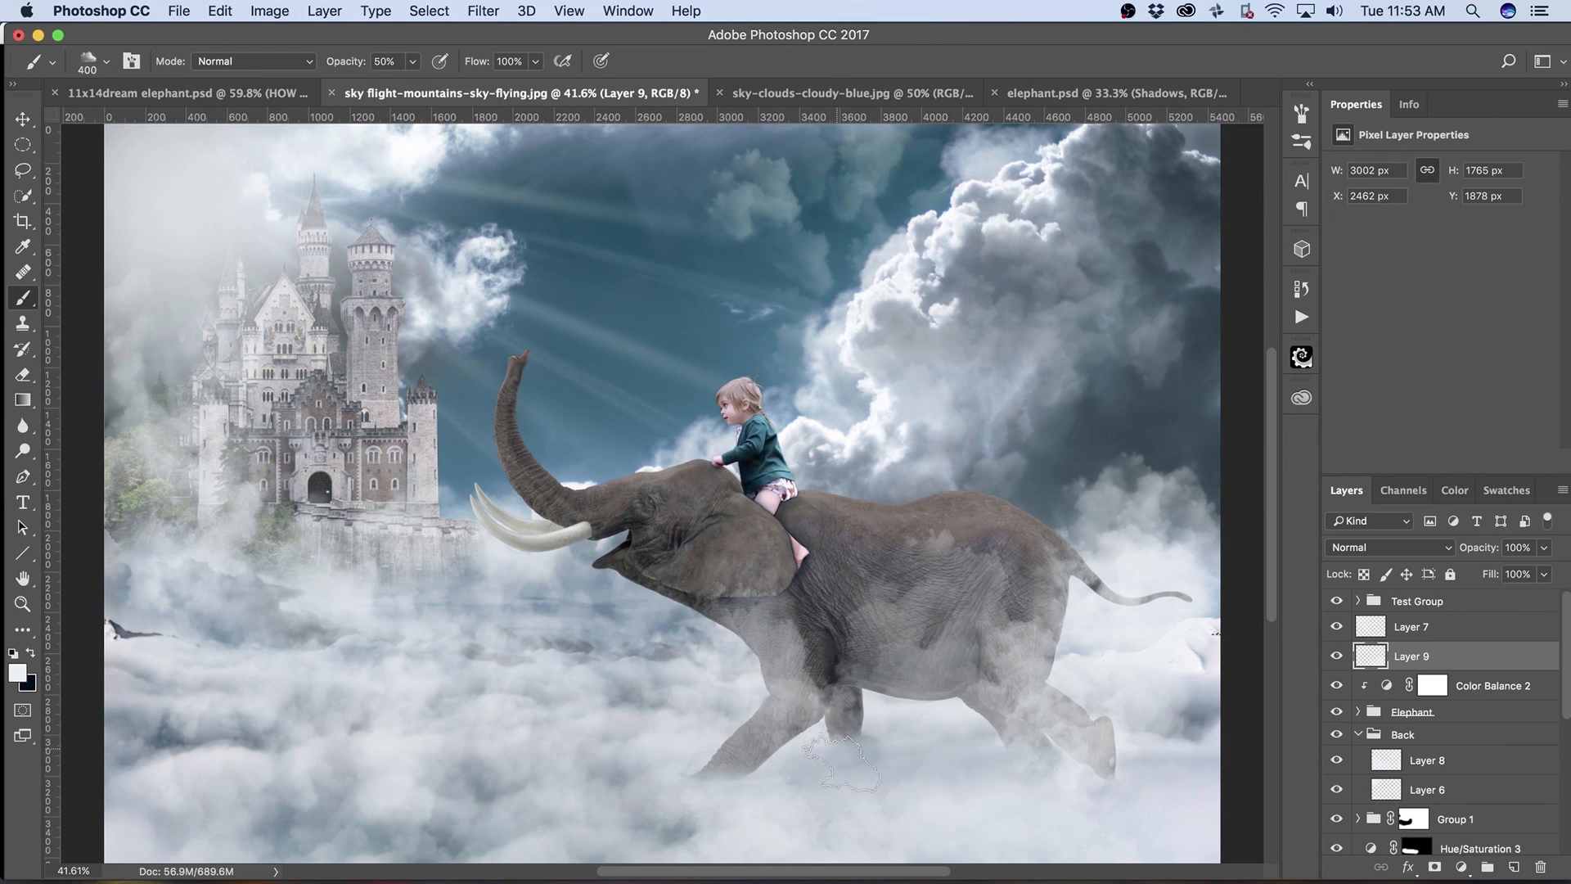
# Paint cloud wisps over the elephant's rump, back and flank, and denser ones at 70% opacity over its hind legs.
pyautogui.moveTo(1097, 560); pyautogui.dragTo(1022, 528)
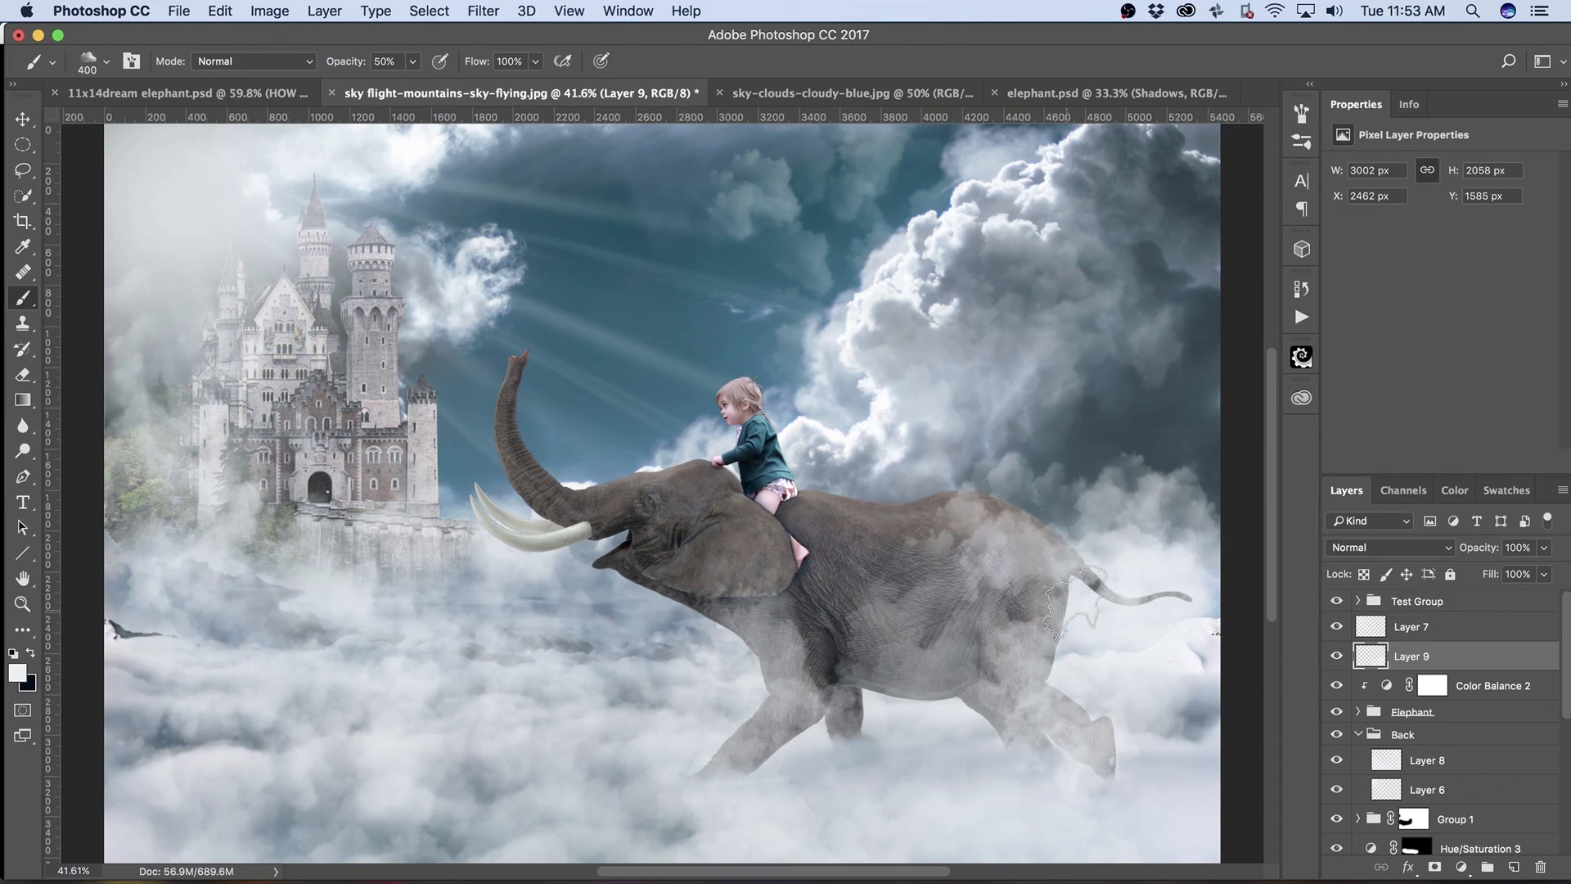
pyautogui.moveTo(925, 503)
pyautogui.mouseDown()
pyautogui.moveTo(862, 533)
pyautogui.moveTo(827, 575)
pyautogui.moveTo(799, 561)
pyautogui.moveTo(806, 549)
pyautogui.moveTo(1074, 734)
pyautogui.moveTo(1055, 751)
pyautogui.moveTo(927, 583)
pyautogui.moveTo(728, 570)
pyautogui.moveTo(750, 604)
pyautogui.mouseUp()
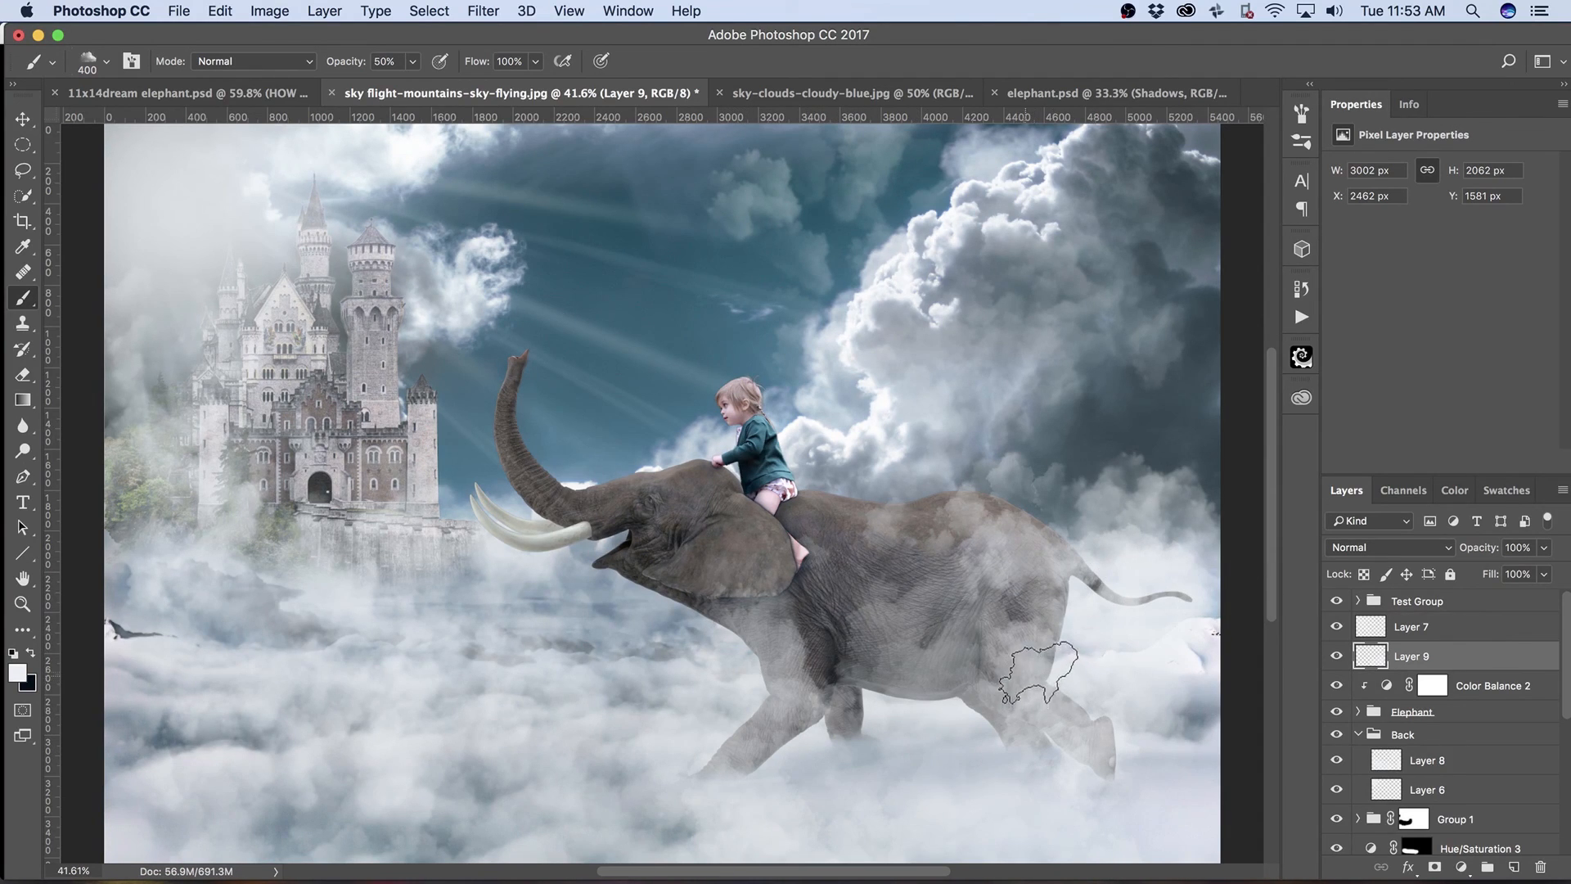
pyautogui.moveTo(1015, 638); pyautogui.dragTo(1087, 747)
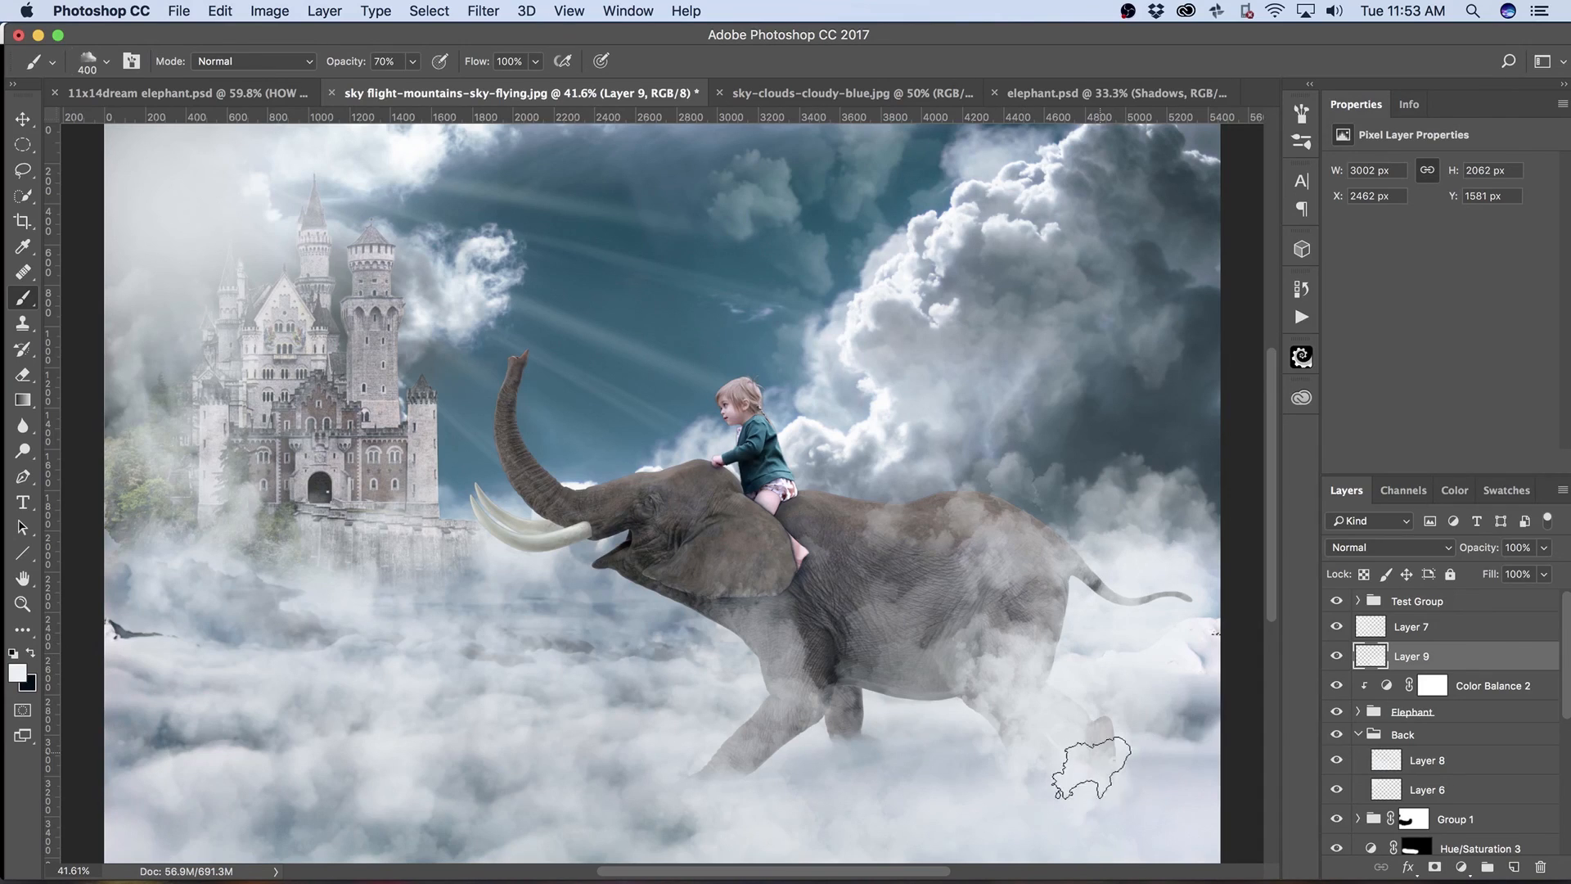
pyautogui.click(817, 649)
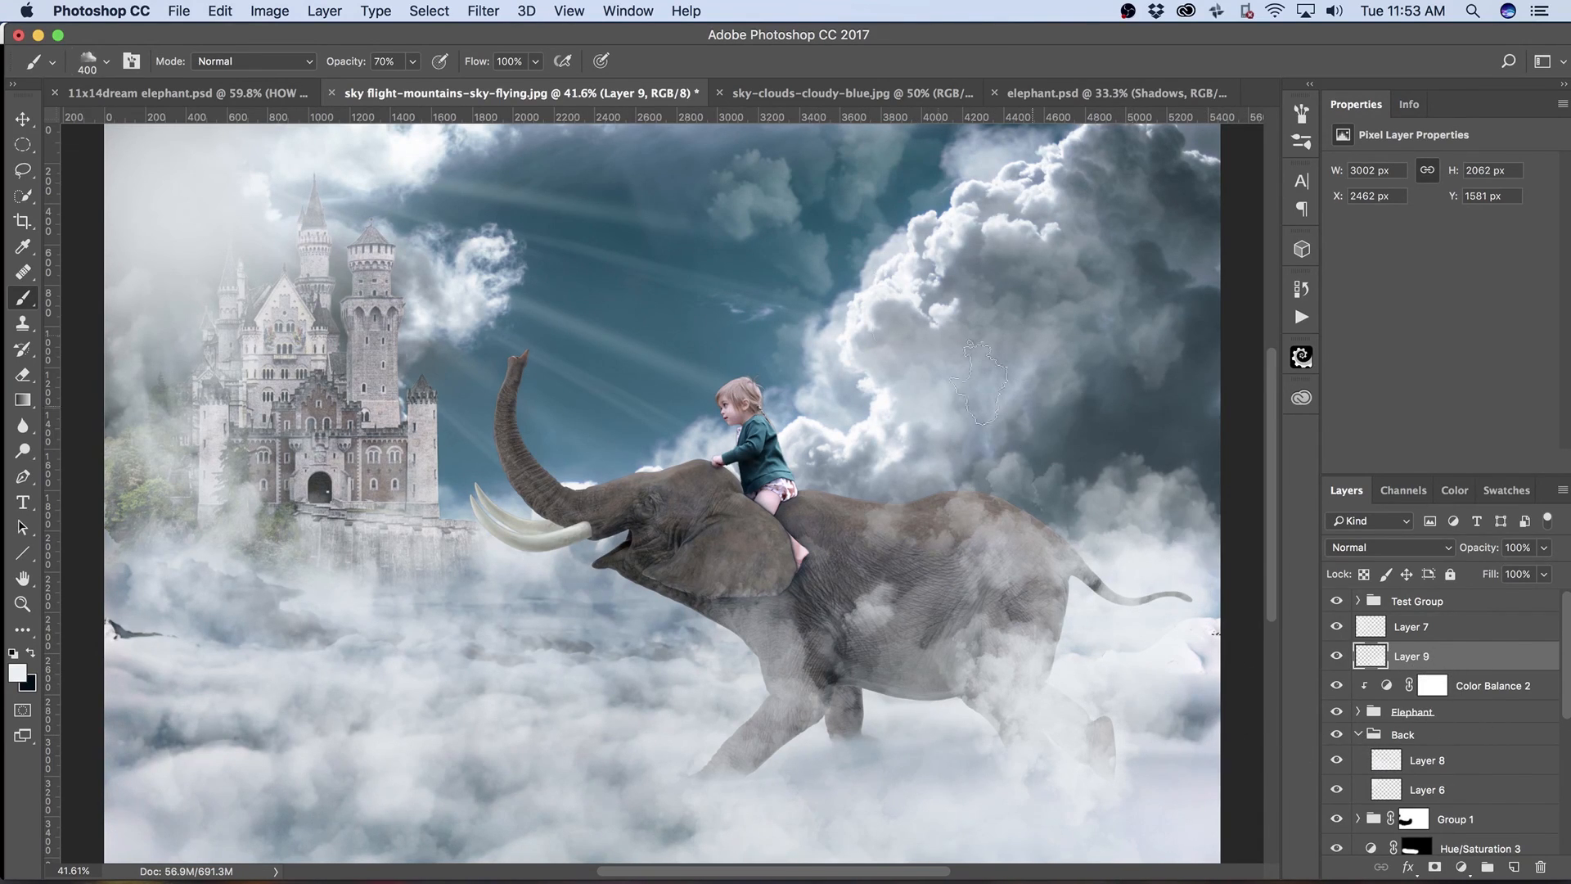
# Soften the painted clouds on Layer 9 by reapplying the last Gaussian Blur.
pyautogui.click(489, 16)
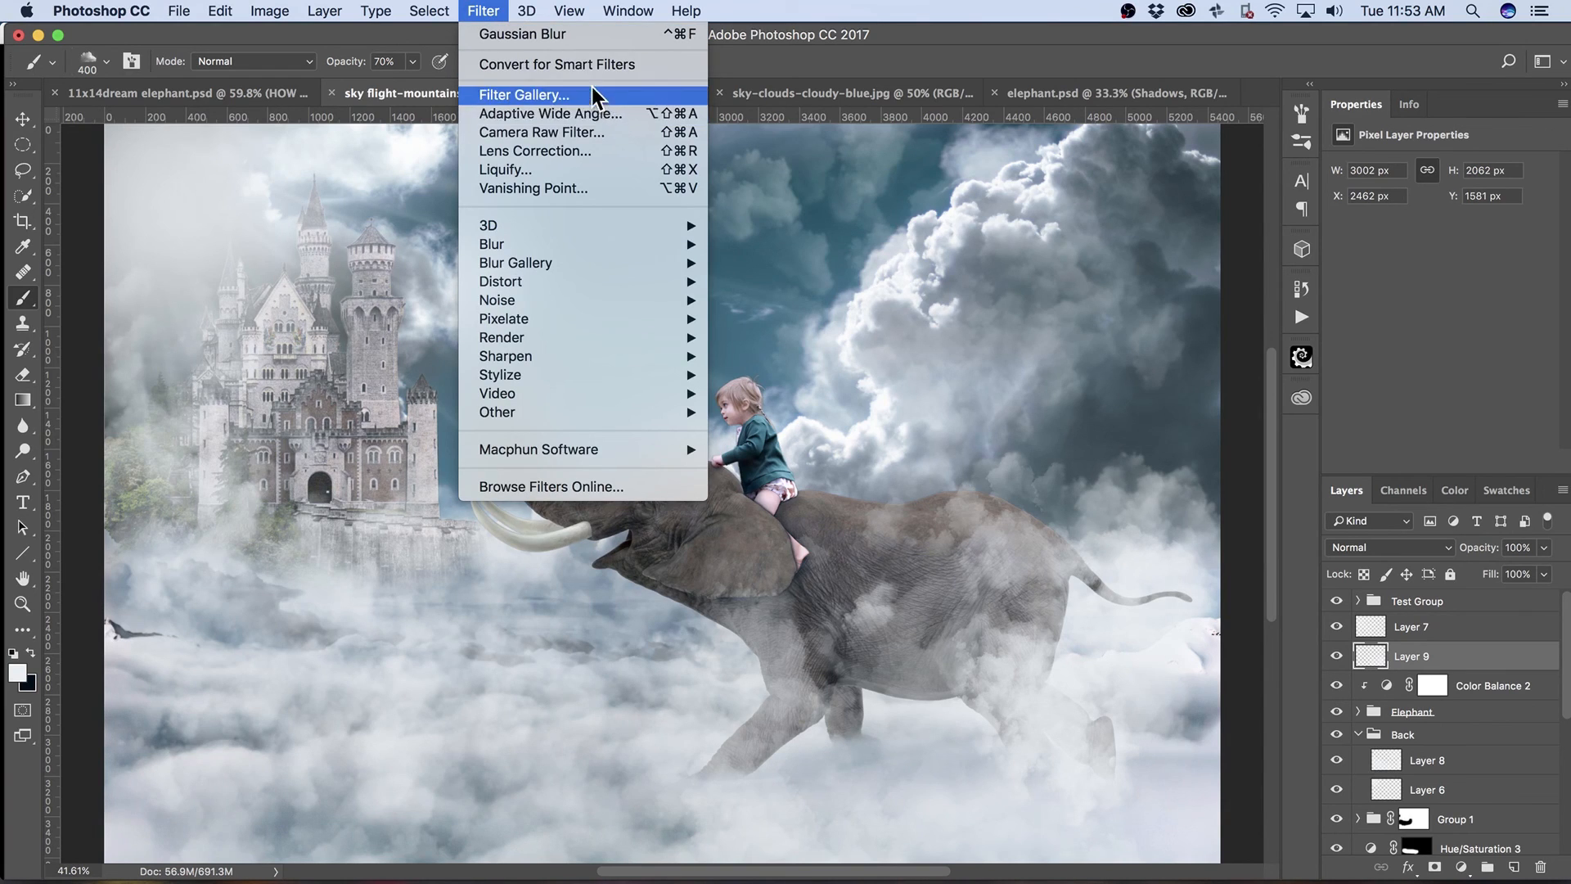
pyautogui.moveTo(594, 244)
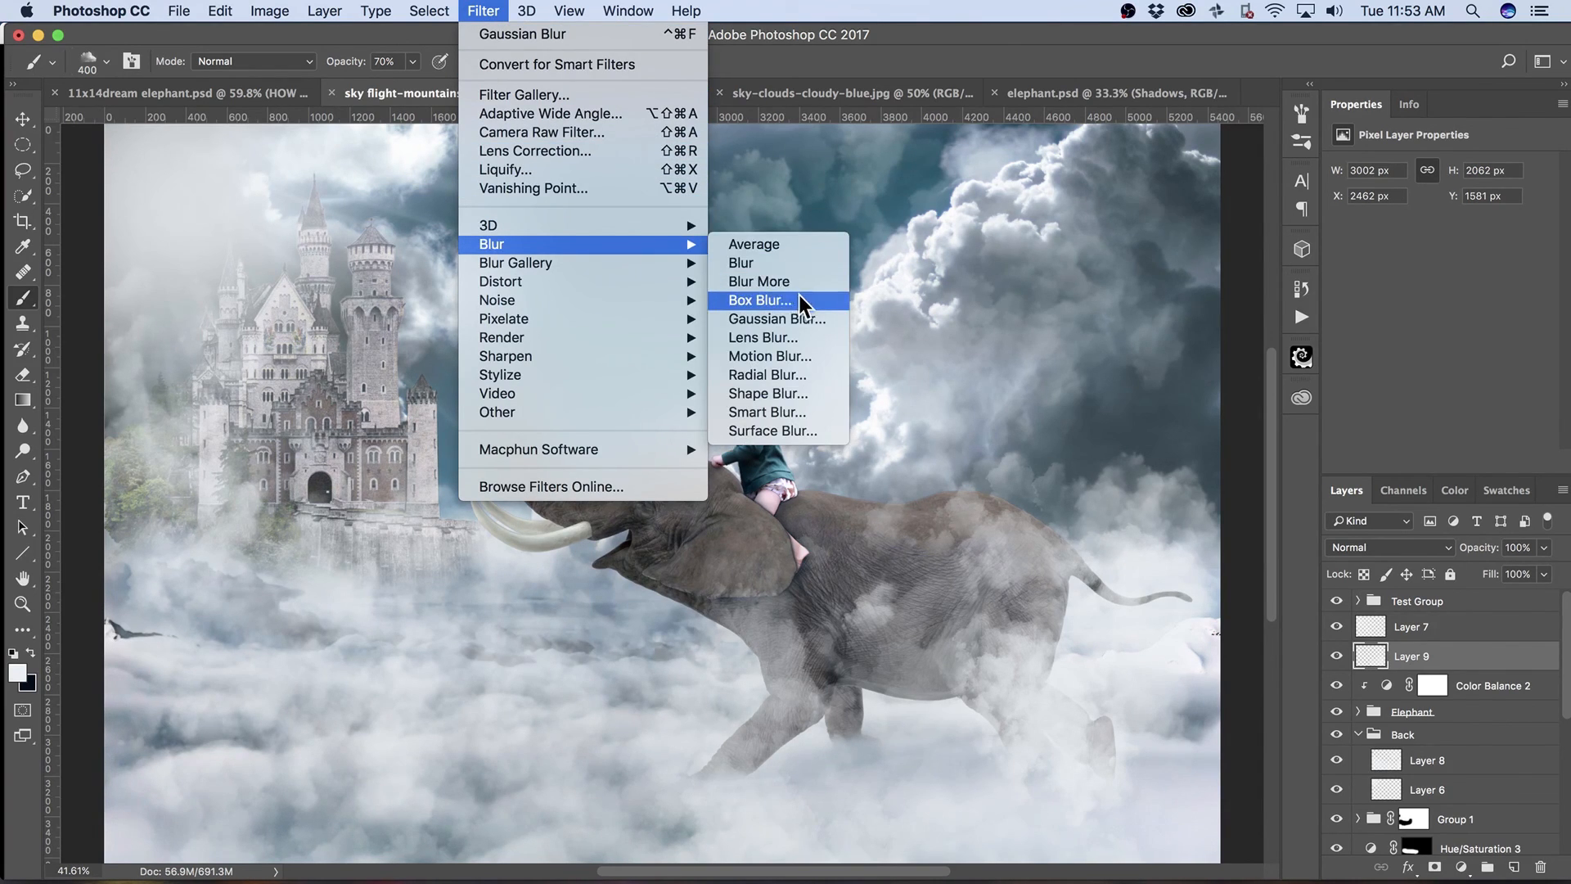
pyautogui.click(597, 36)
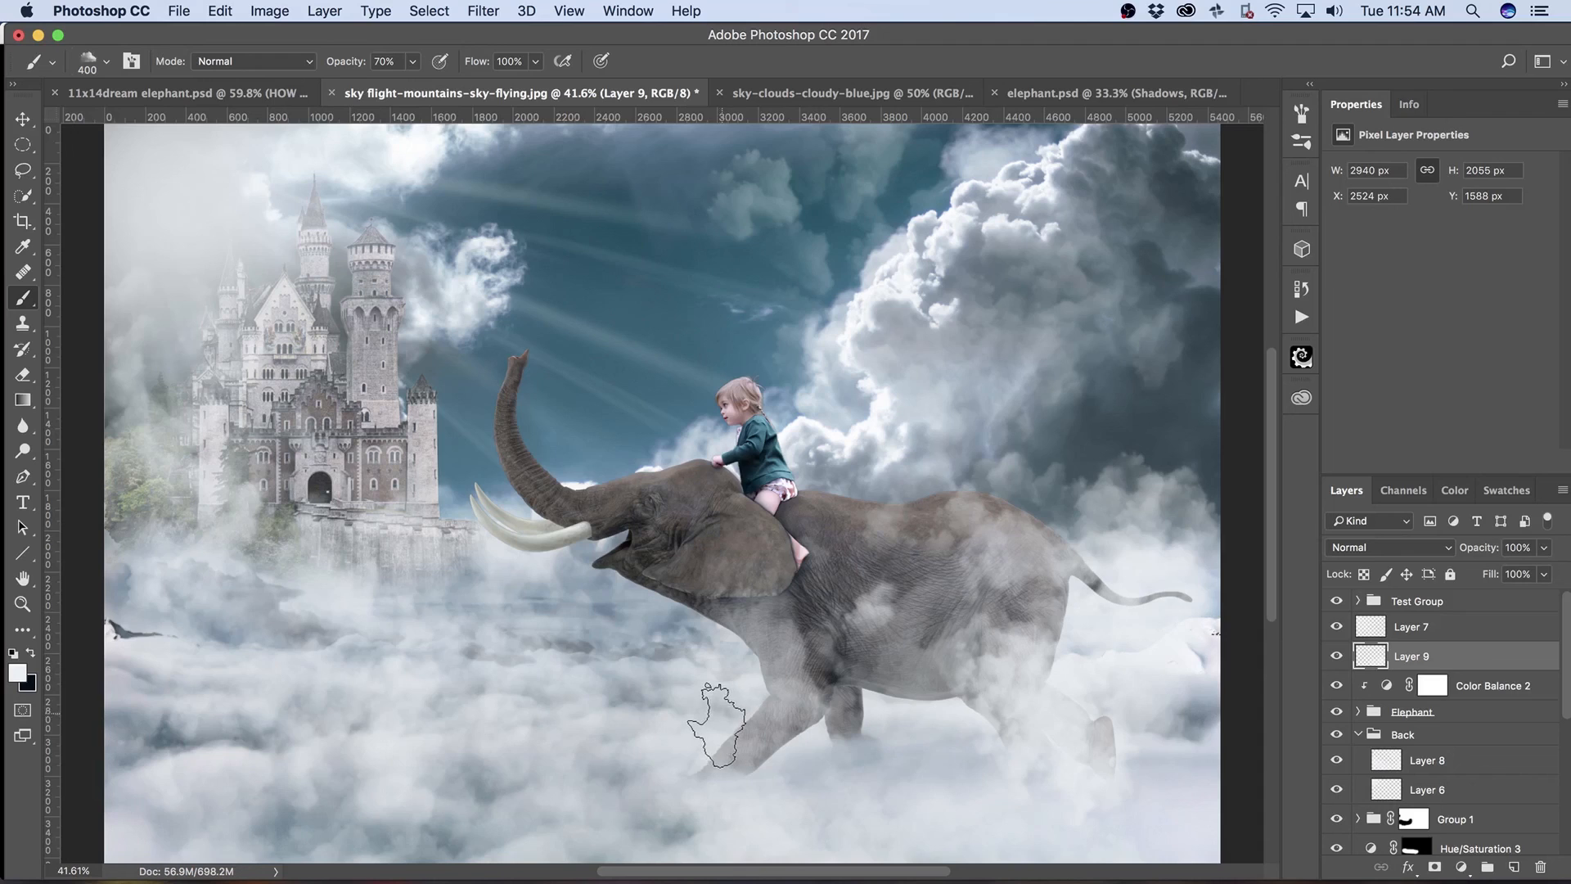
# Dab more clouds onto the dark sky behind the elephant, the trees beside the castle and the cloud floor below the castle.
pyautogui.click(1121, 417)
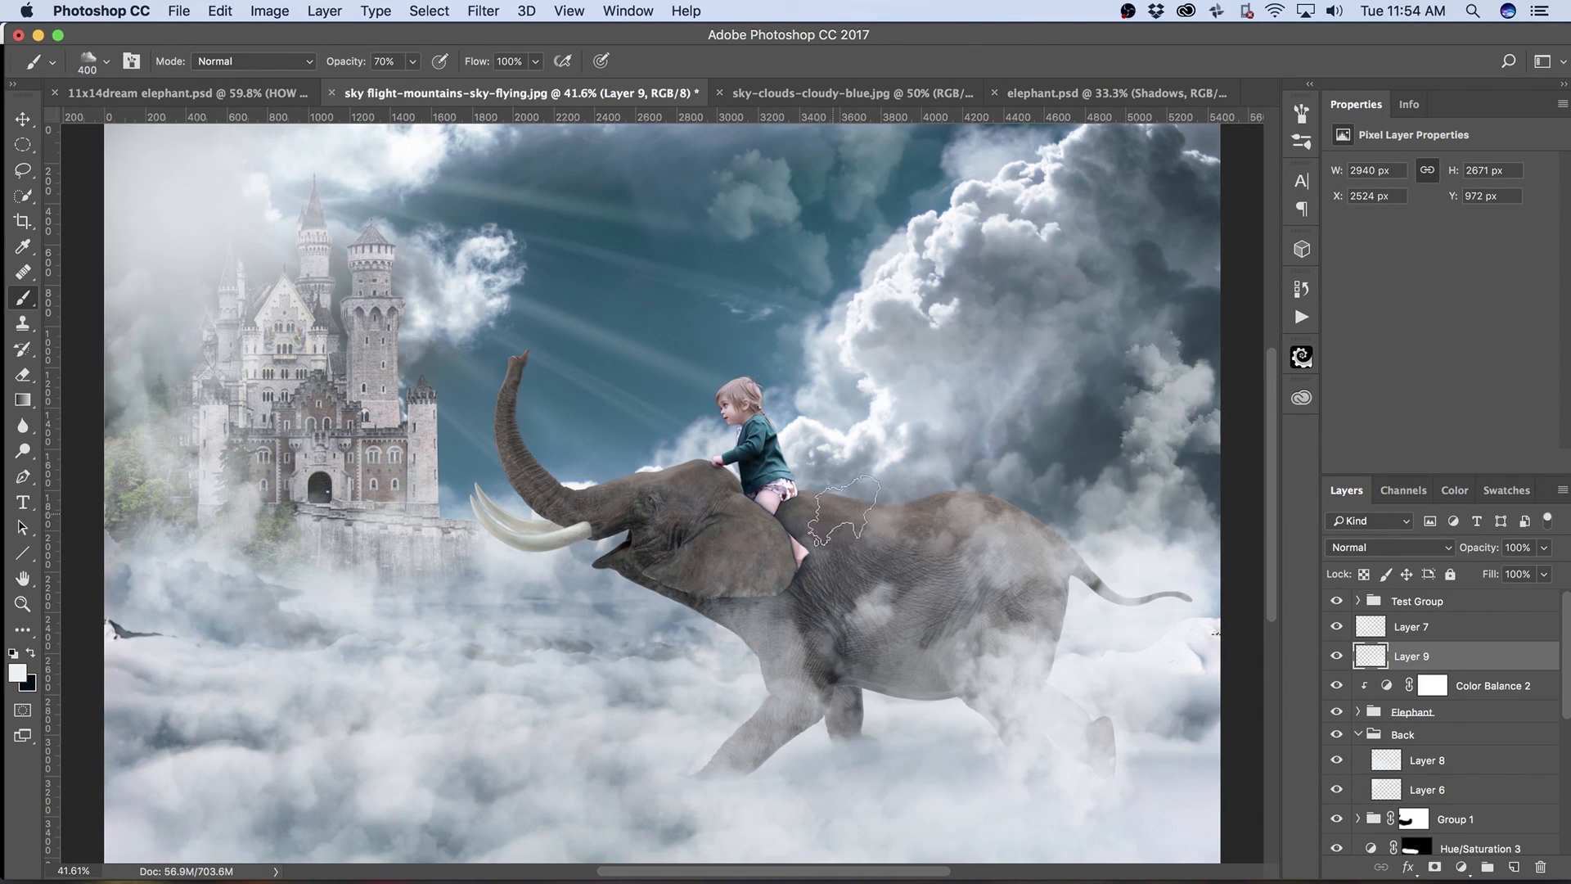
pyautogui.click(149, 504)
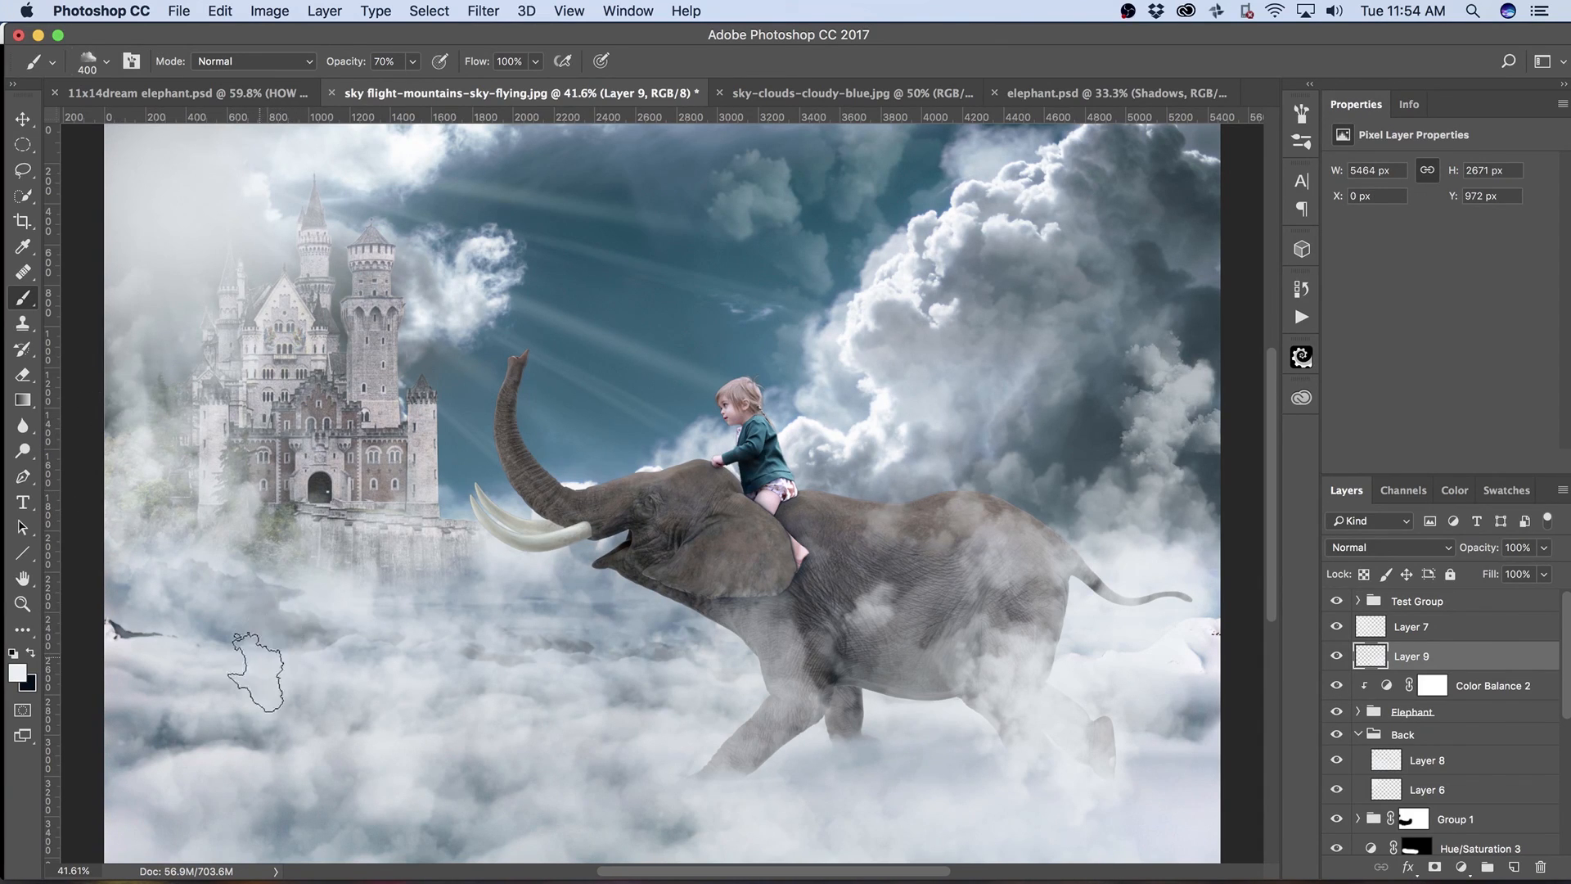
pyautogui.click(162, 745)
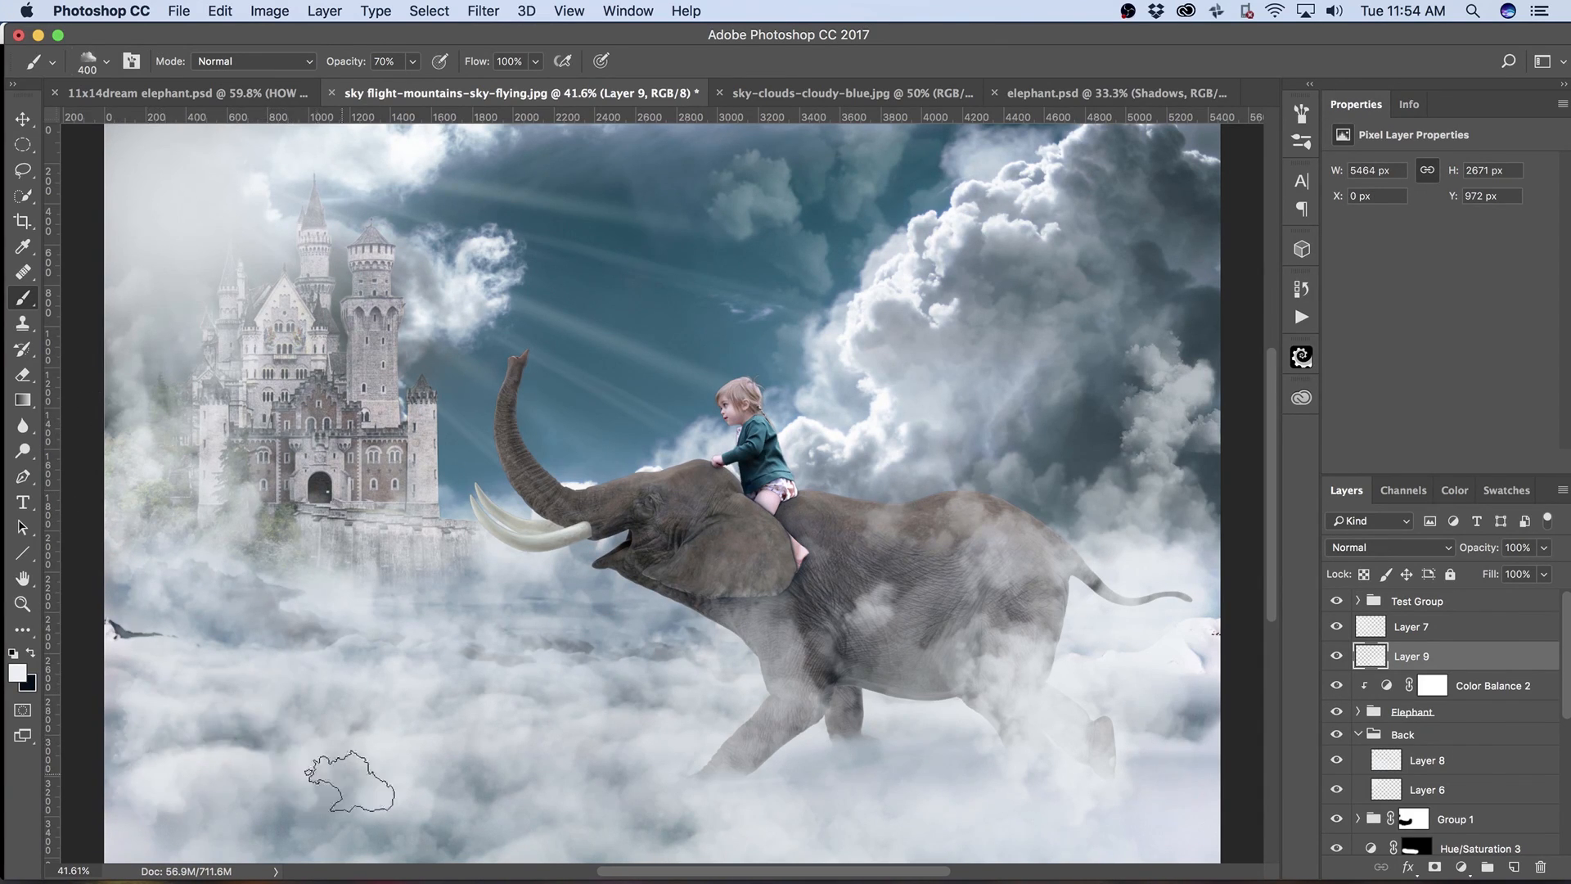
pyautogui.click(384, 810)
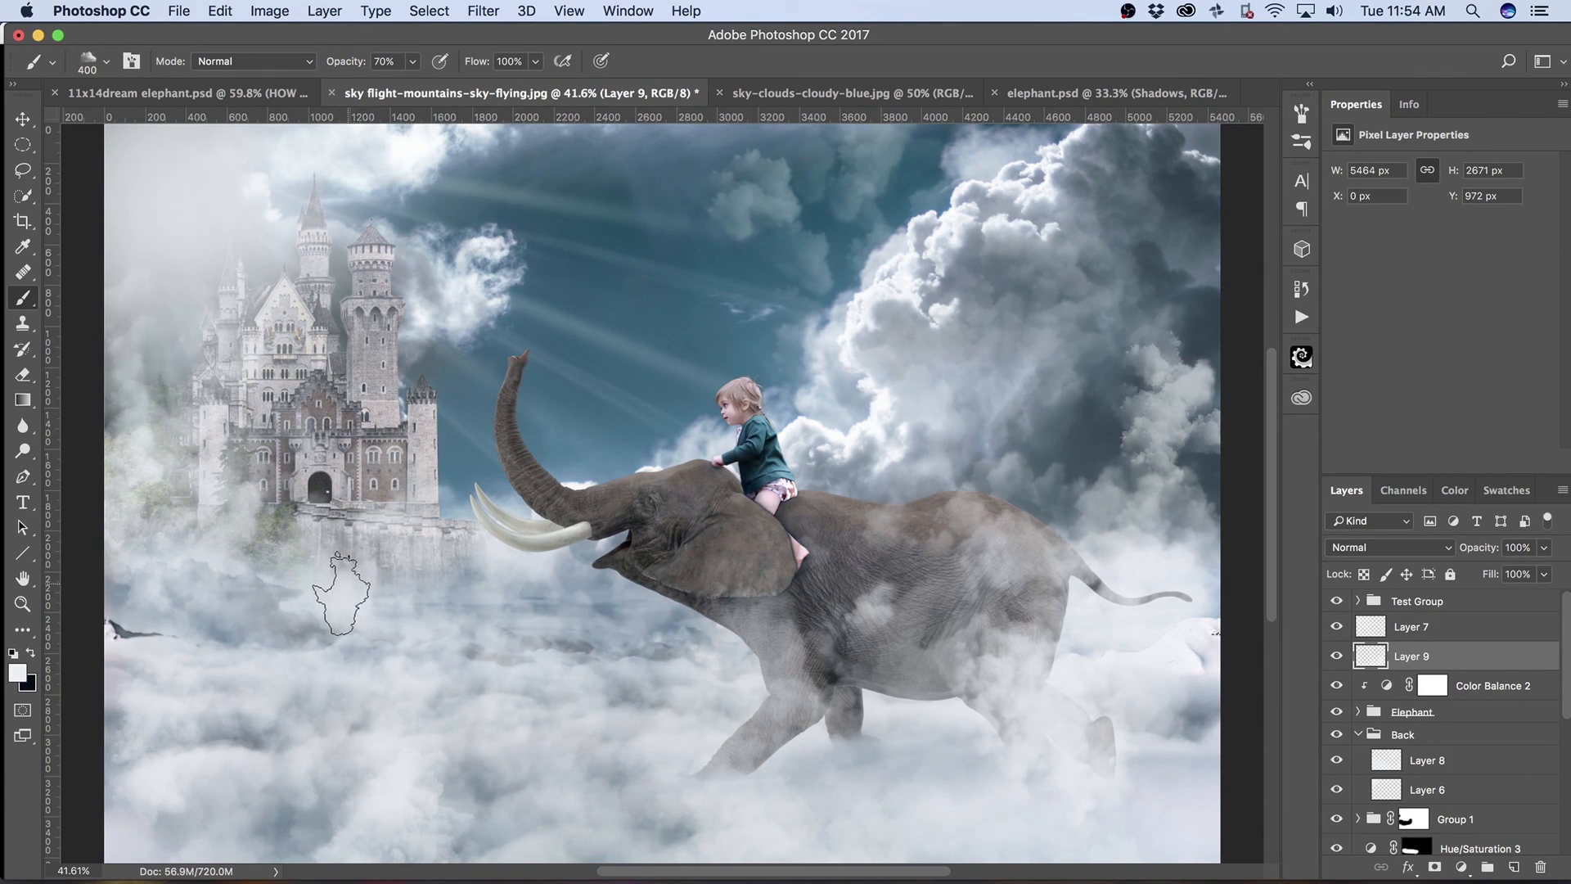
# Add cloud dabs around the castle towers, at the top of the large cloud and along the castle's base.
pyautogui.click(274, 337)
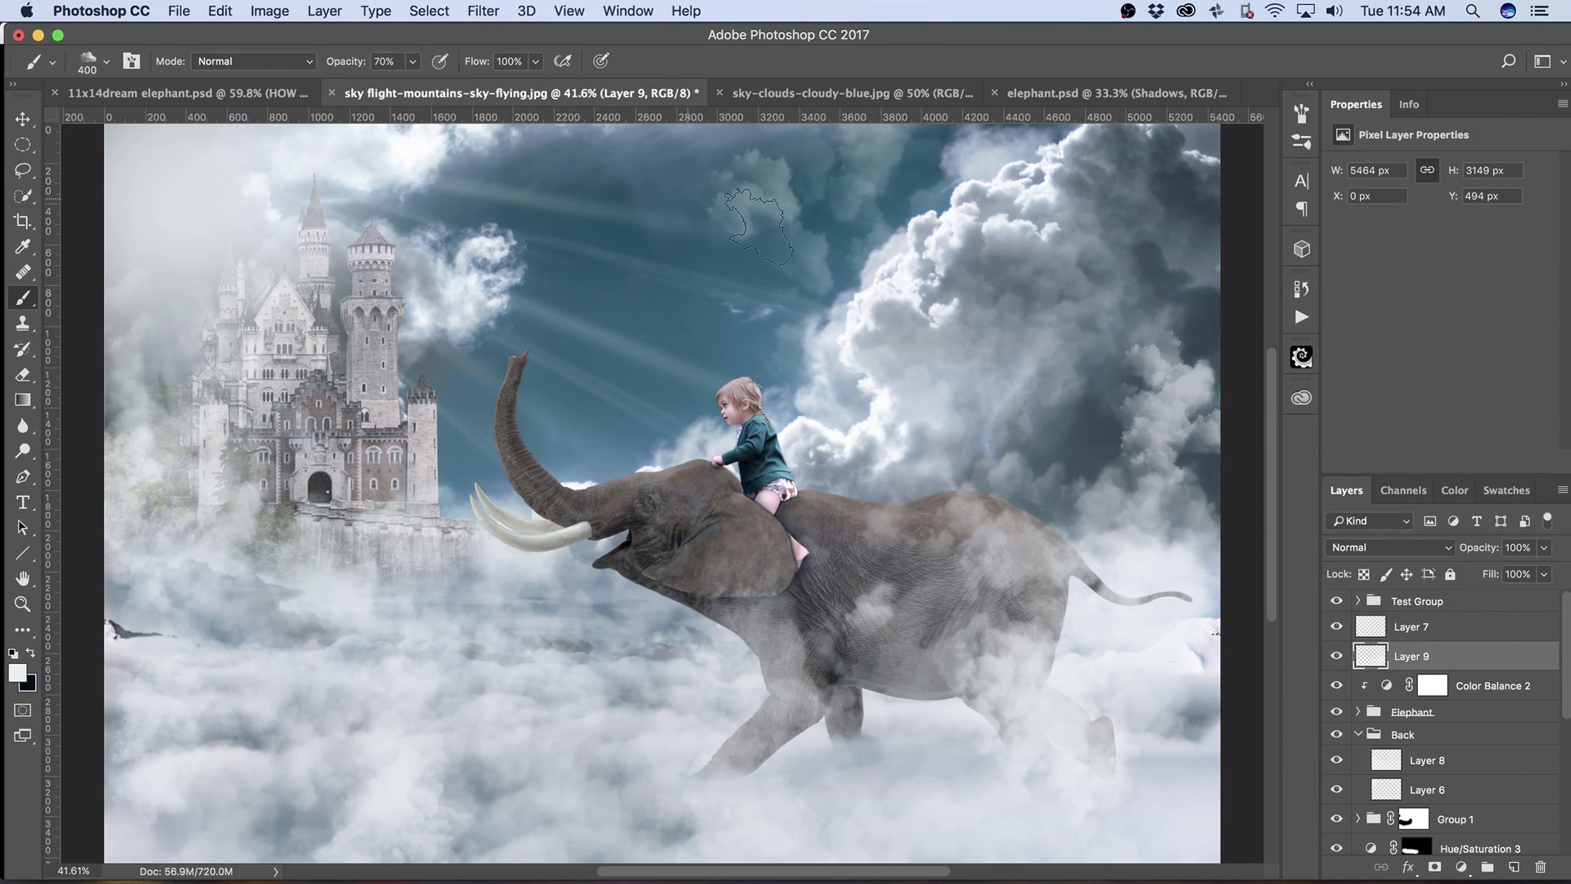
pyautogui.click(1027, 168)
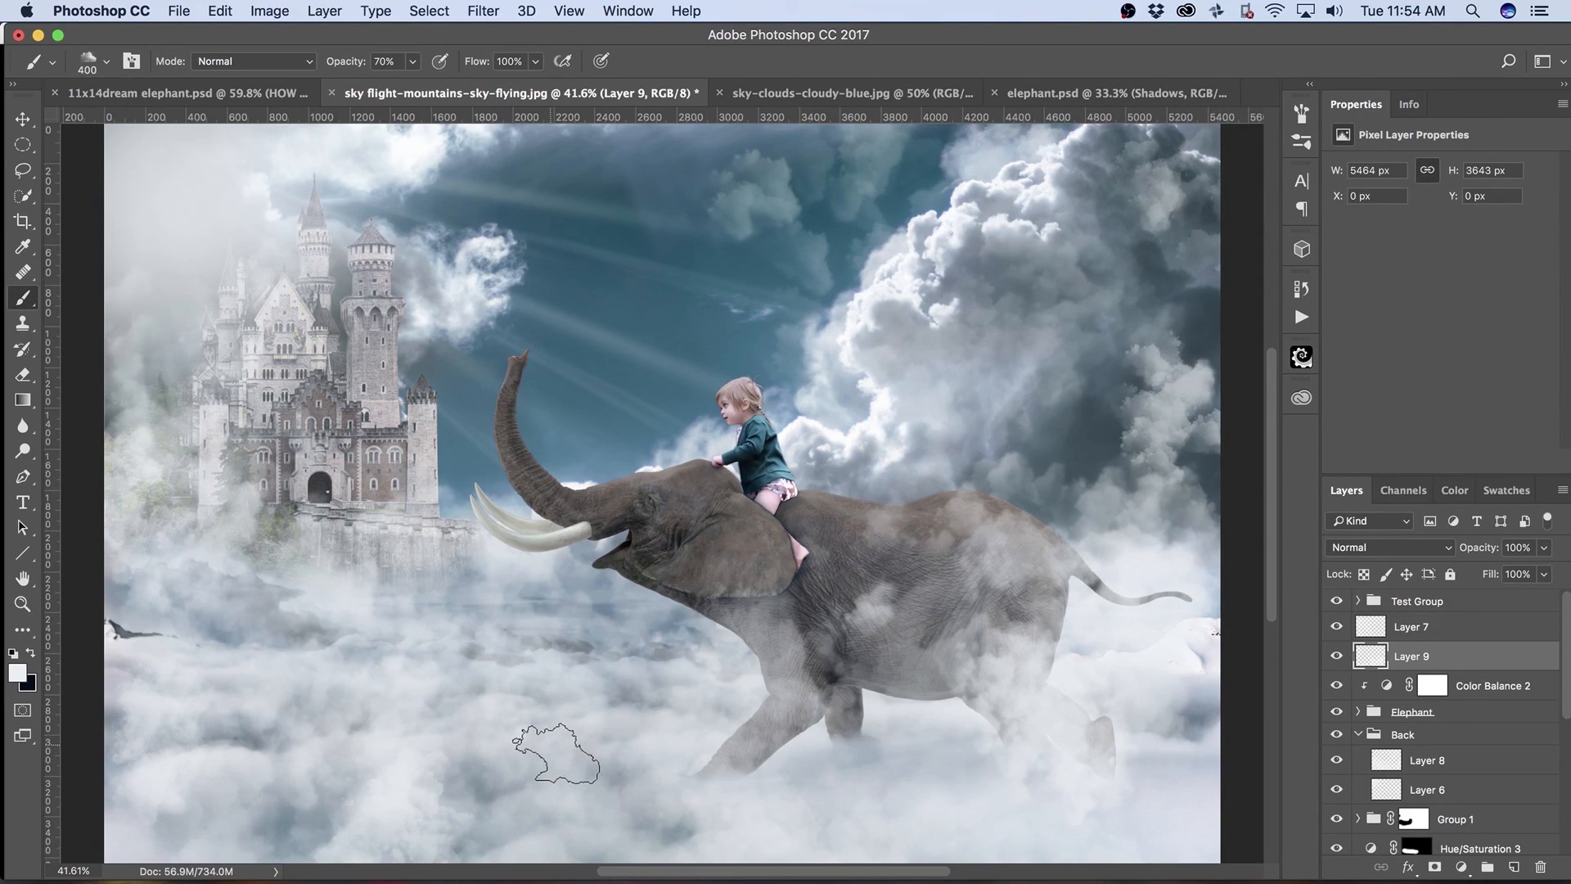
pyautogui.click(462, 573)
pyautogui.click(463, 571)
pyautogui.click(393, 568)
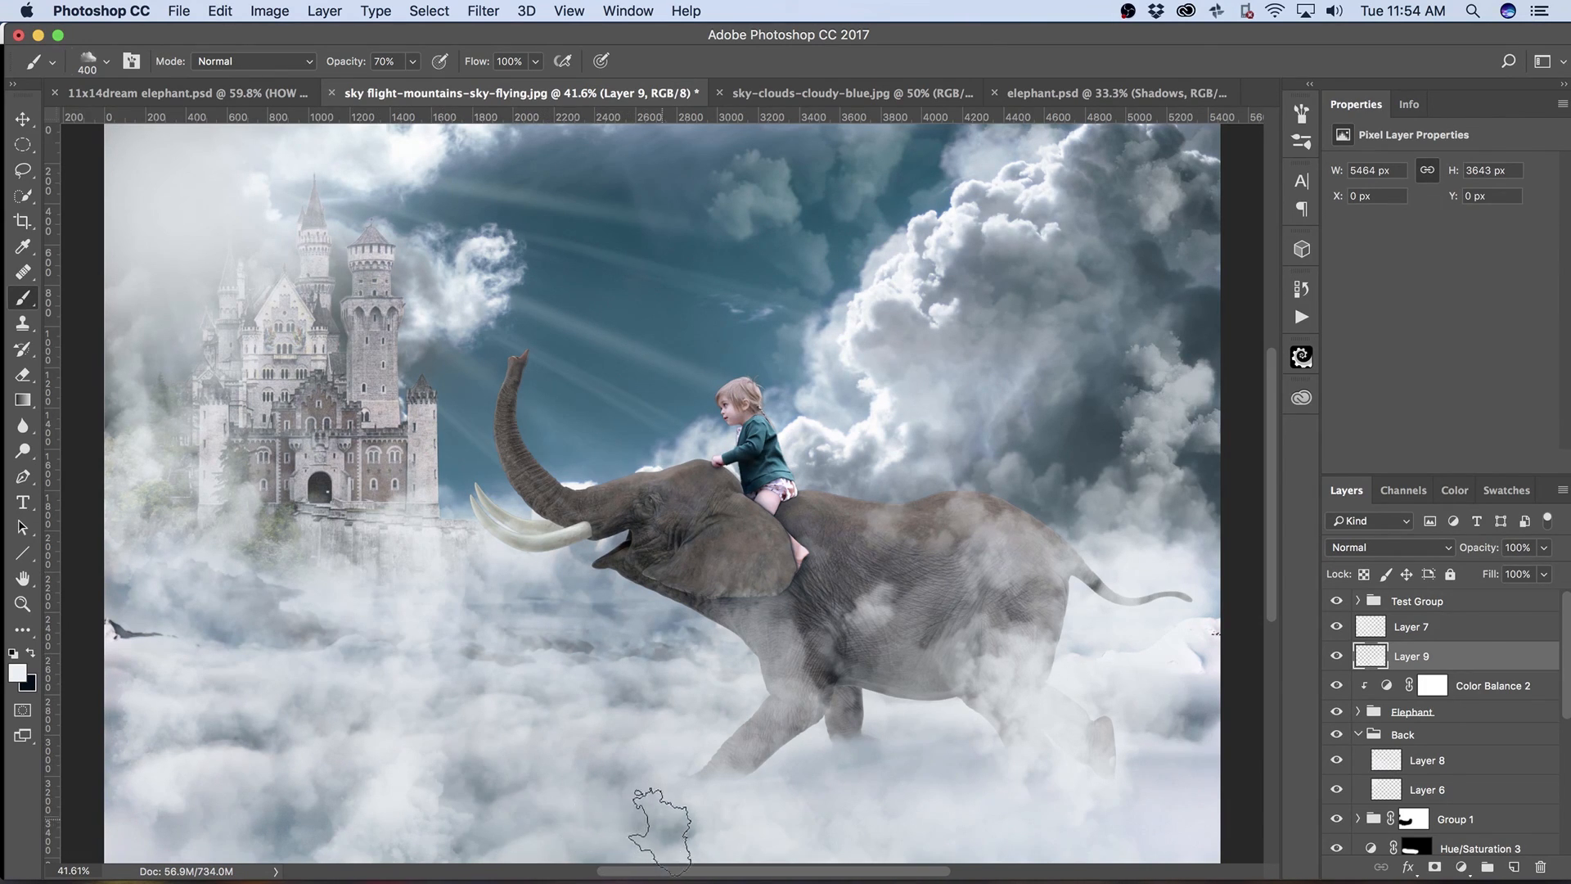